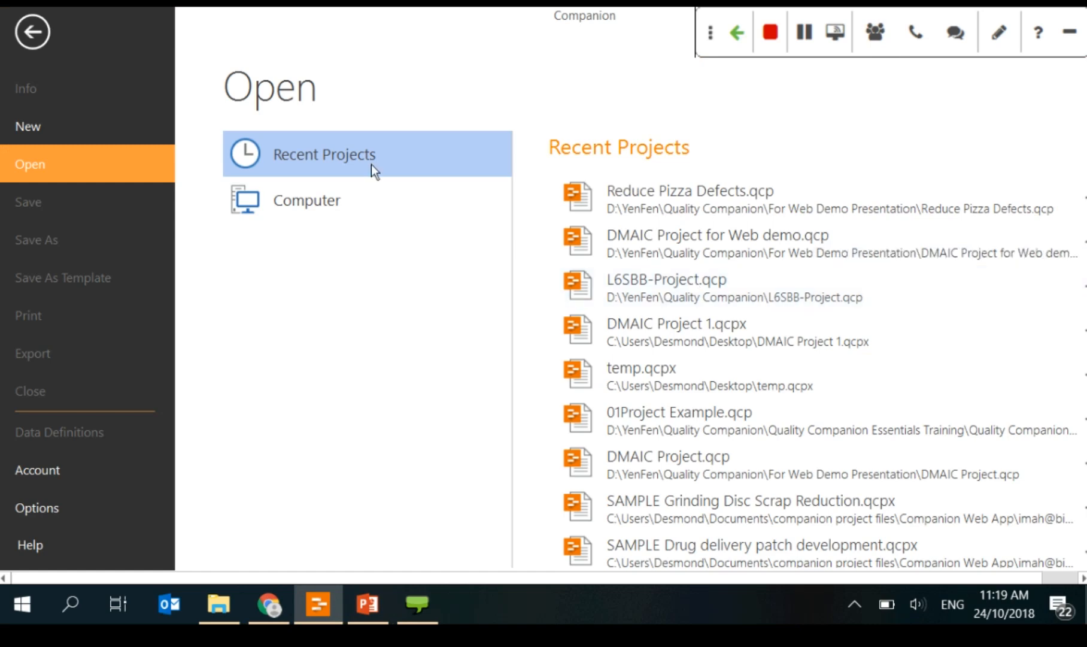
Step: Create a new Untitled project from the generic Project template in the Standard list
left_click(316, 202)
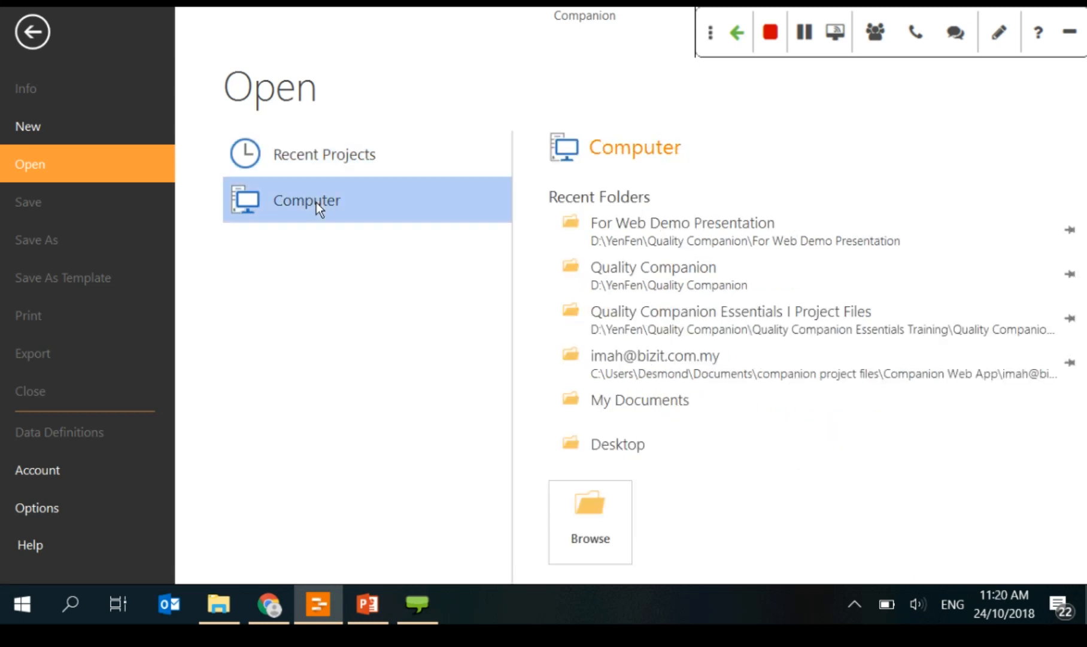
left_click(53, 132)
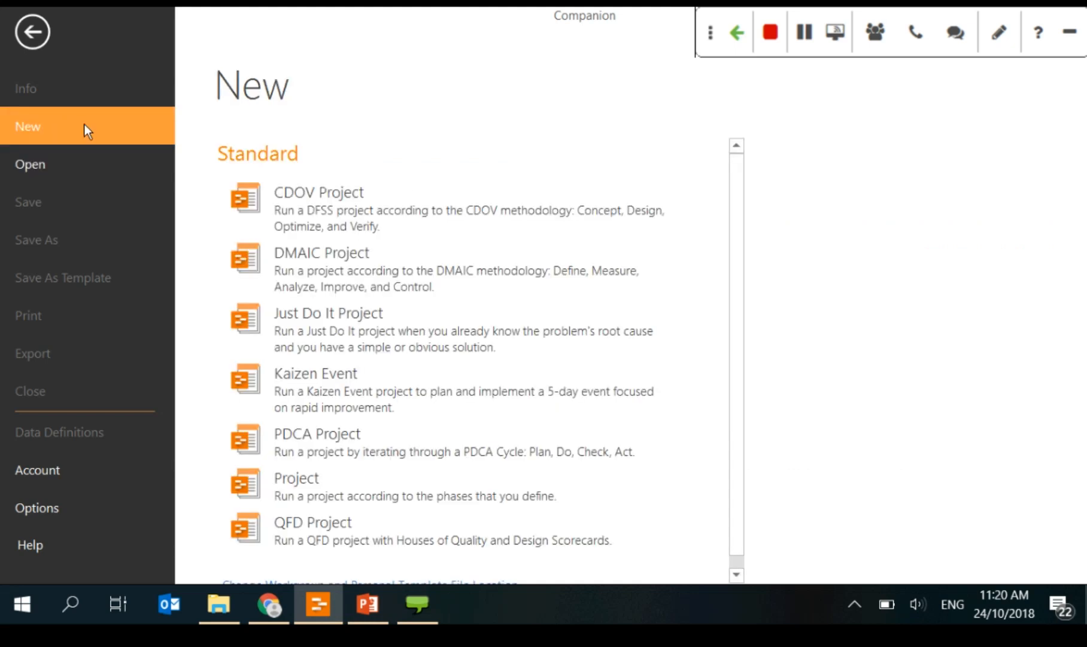
scroll(544, 233, "down", 1)
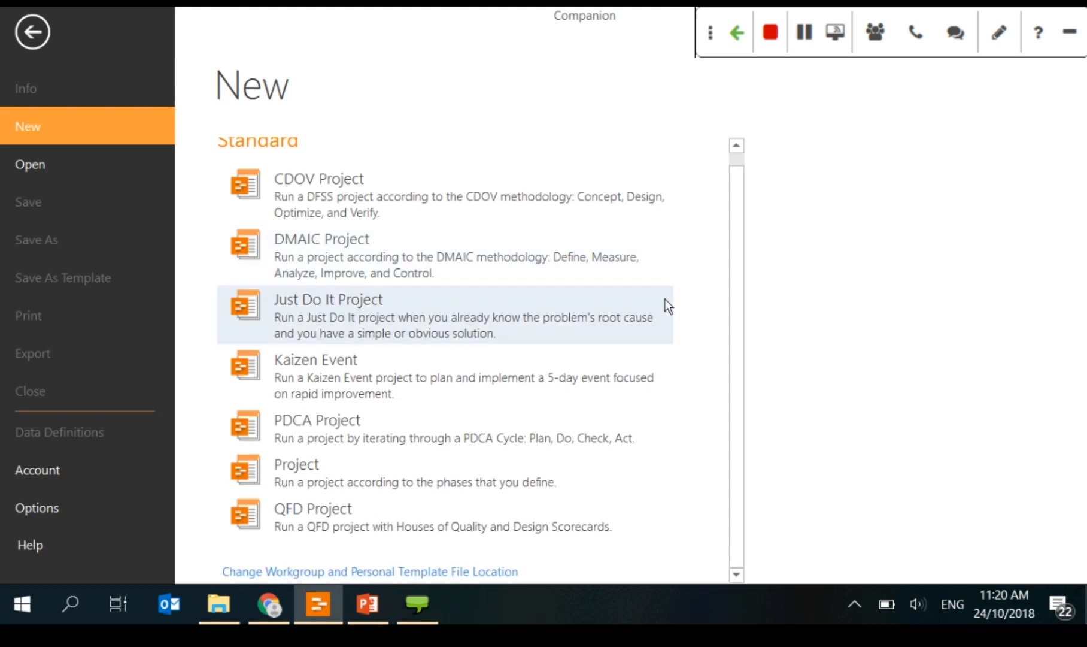
scroll(666, 306, "up", 1)
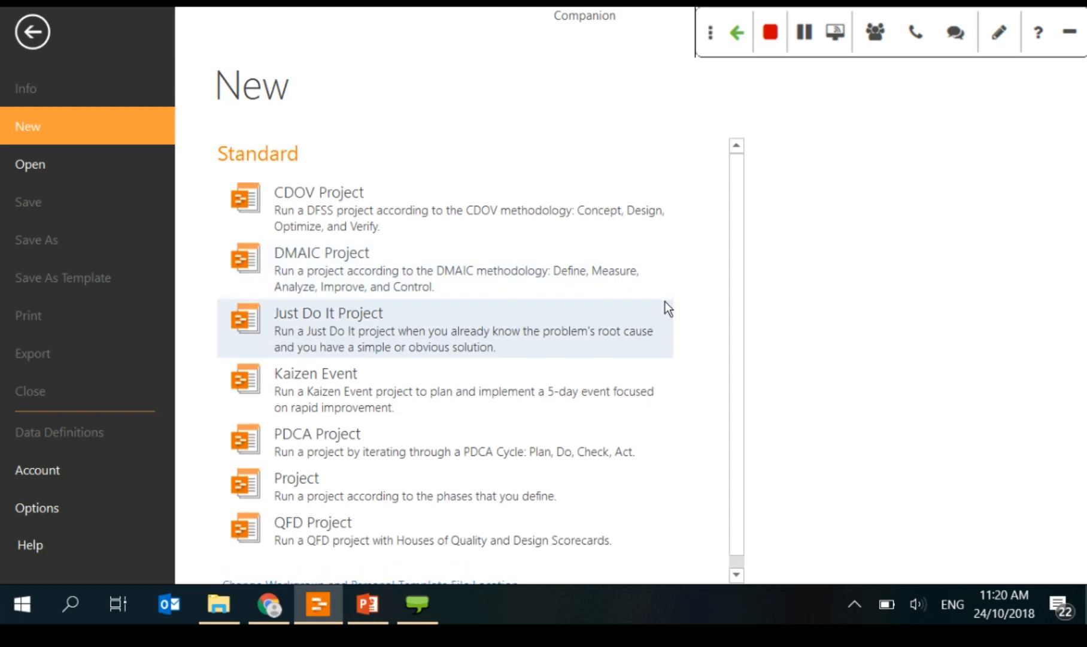
scroll(616, 239, "down", 1)
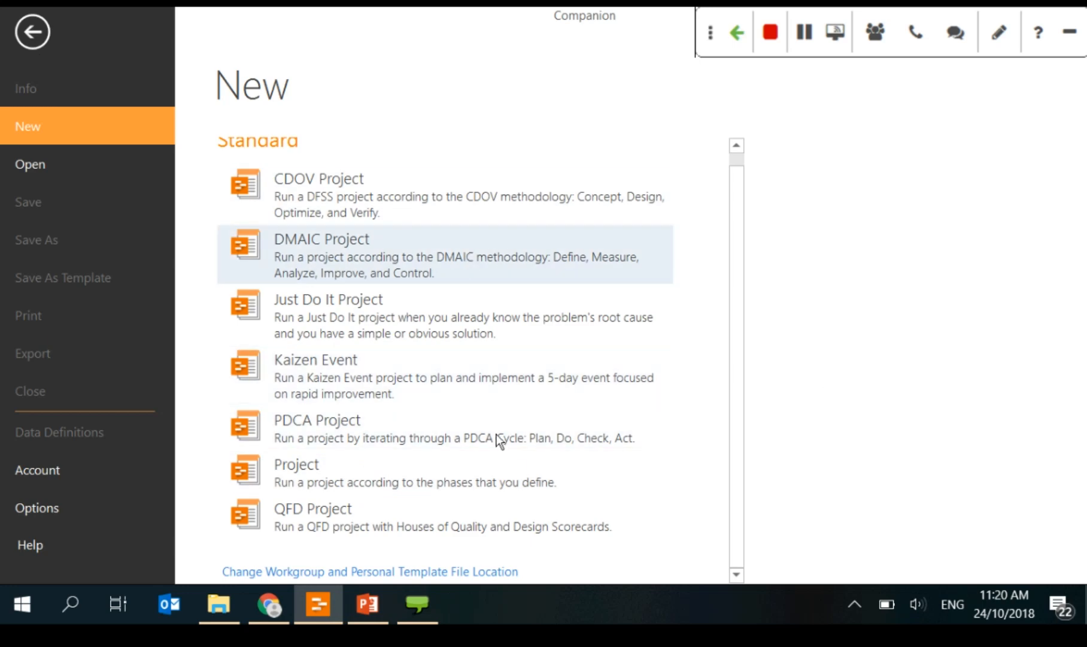
double_click(397, 472)
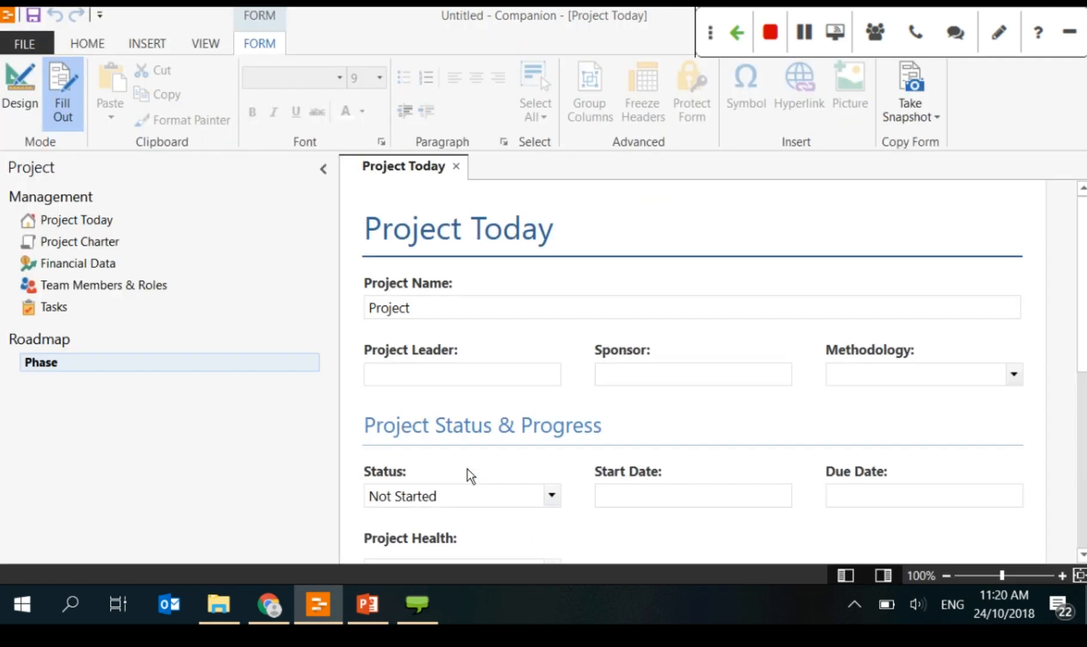
Step: Rename the roadmap's Phase item to Define
left_click(156, 371)
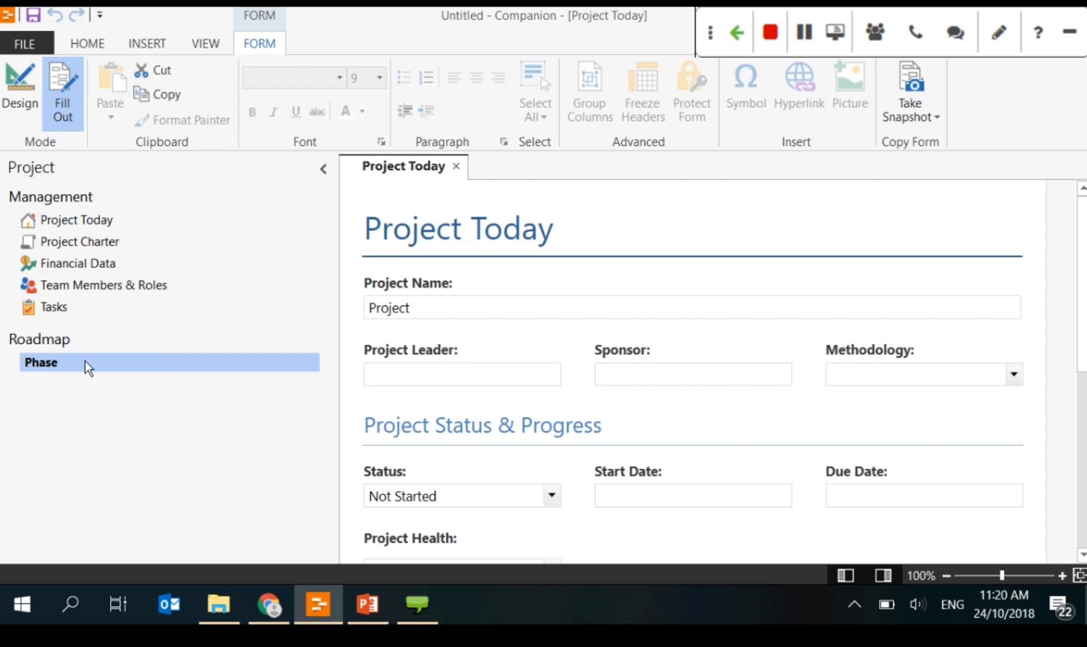
left_click(85, 362)
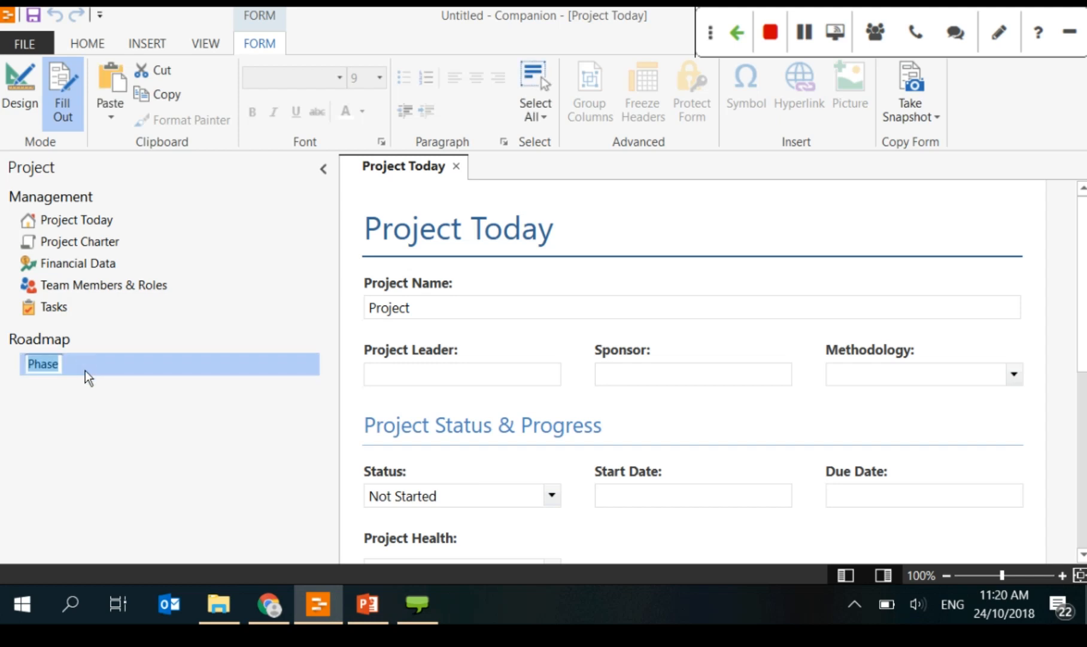
right_click(85, 370)
left_click(162, 350)
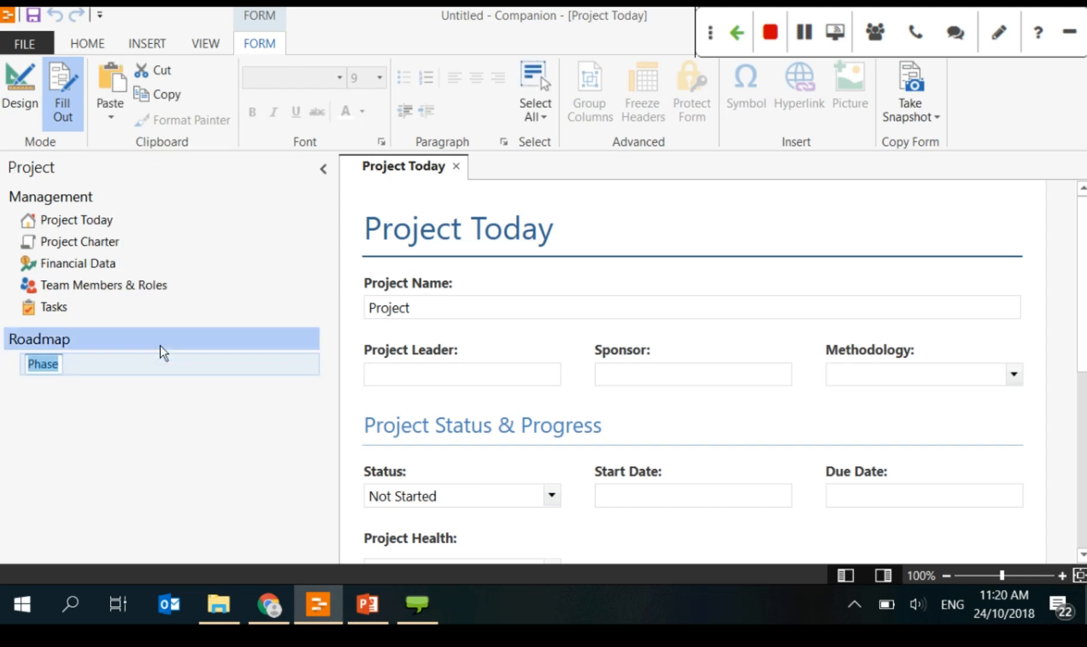
type("Define")
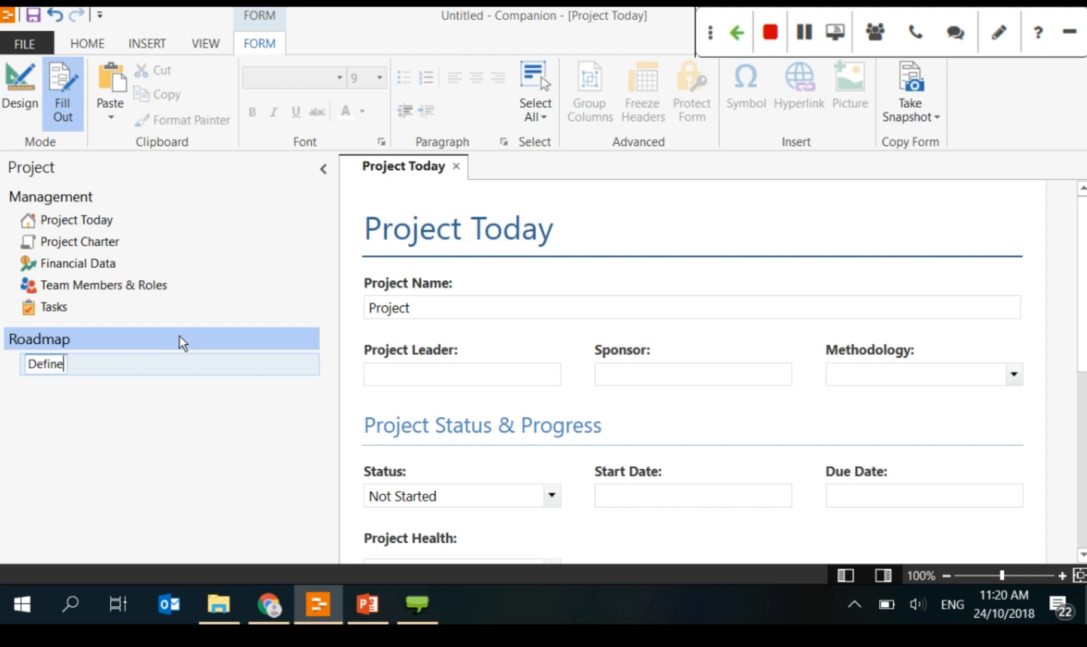
key("Return")
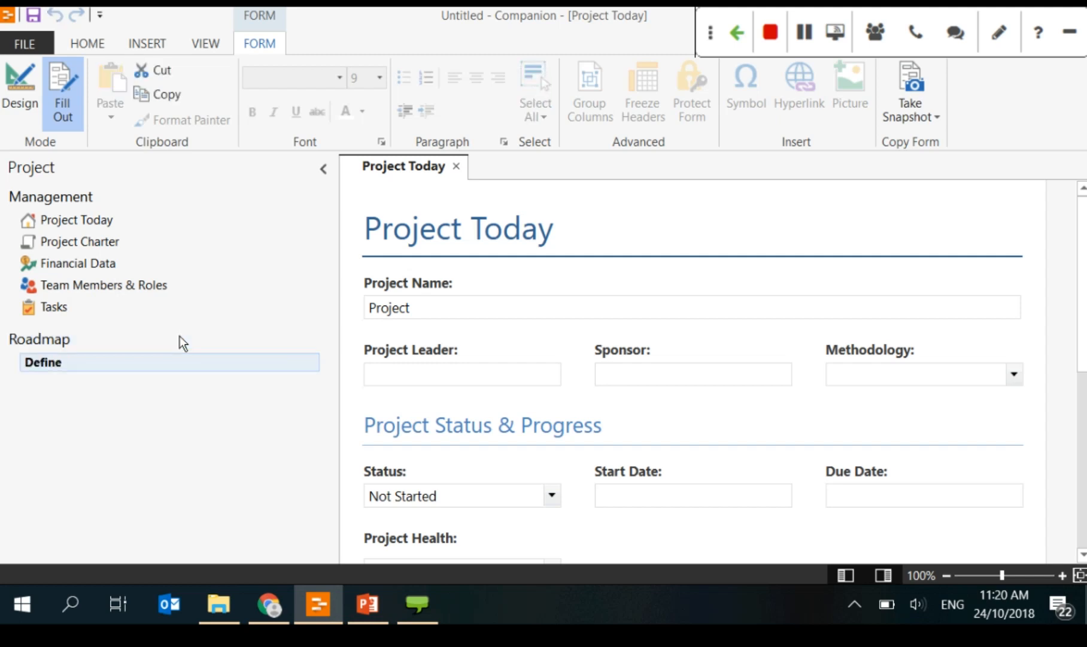
Step: Browse the Form tools for Define without inserting one, then return to the new-project templates
right_click(160, 372)
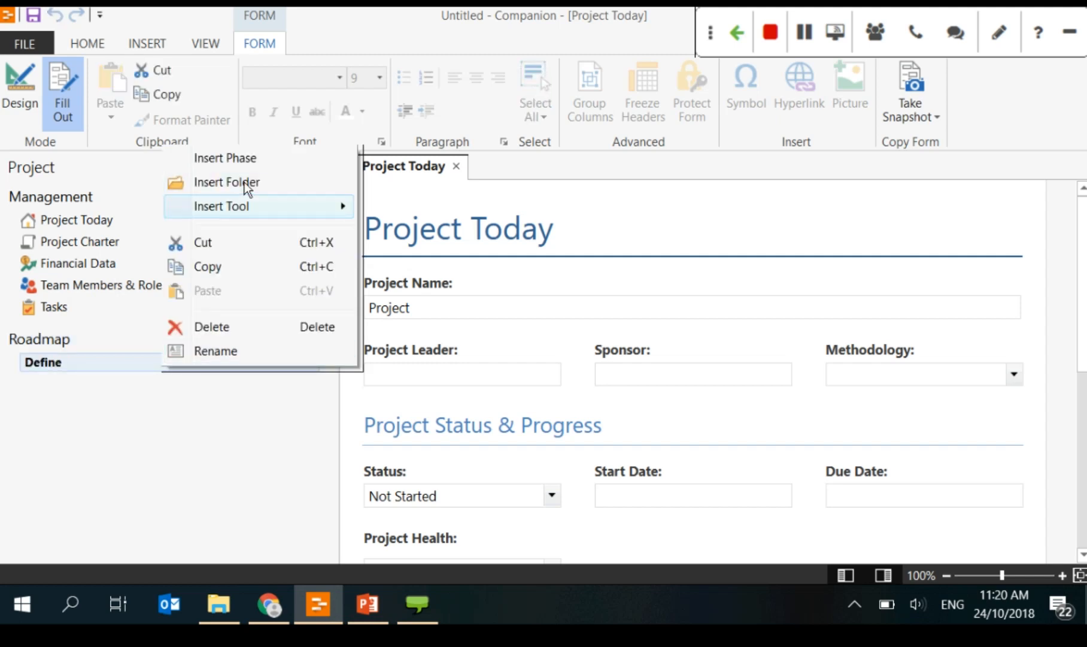
mouse_move(266, 196)
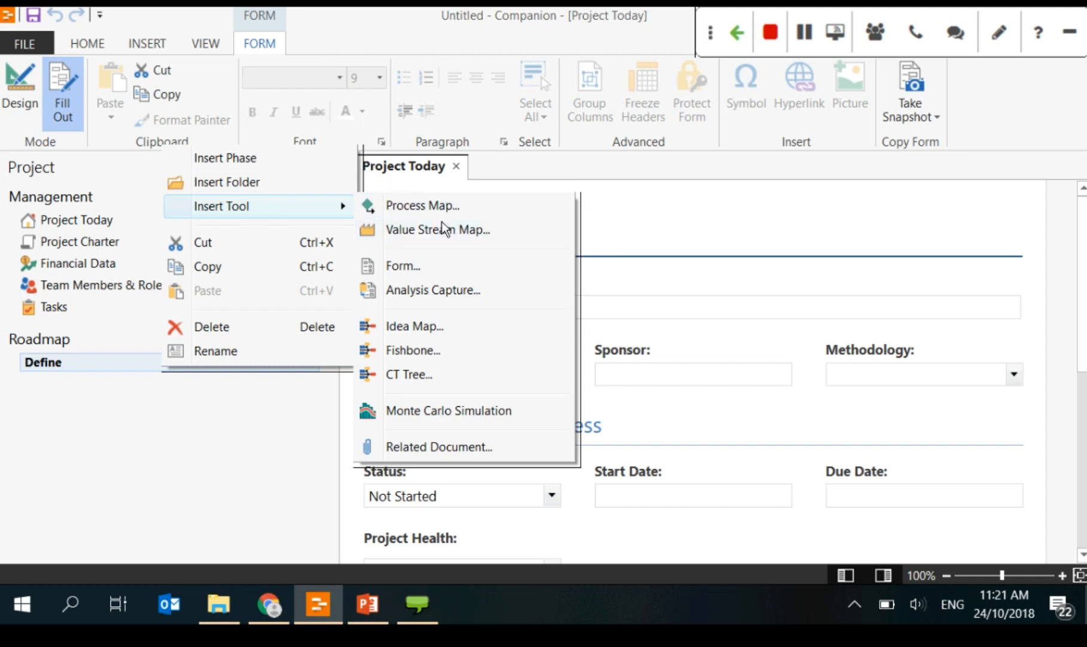
left_click(427, 267)
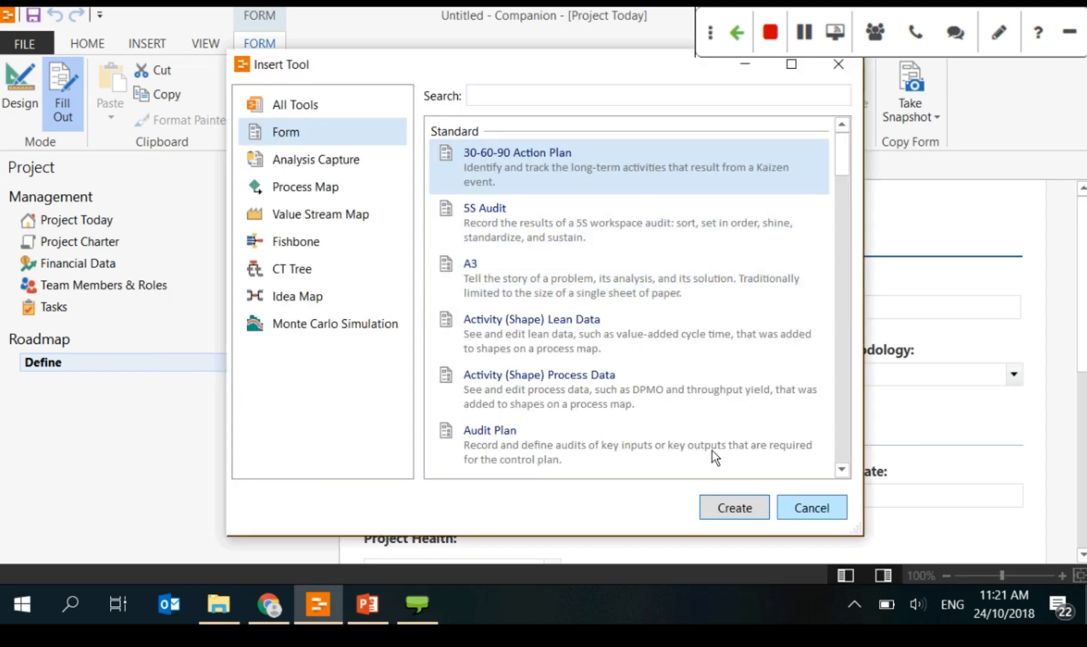
key("Escape")
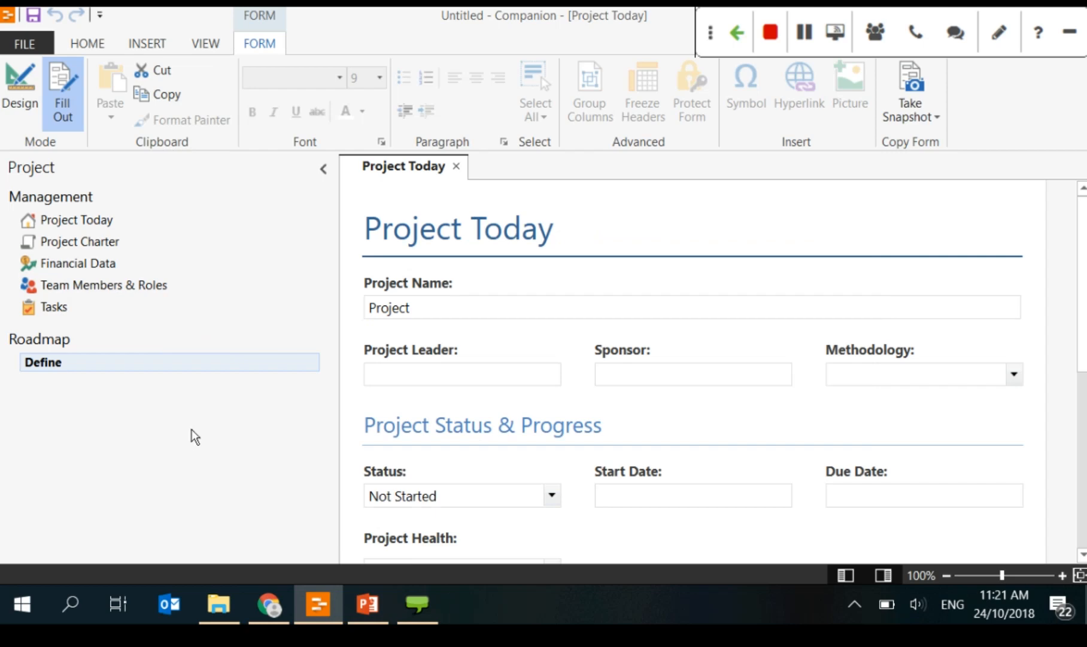
left_click(36, 41)
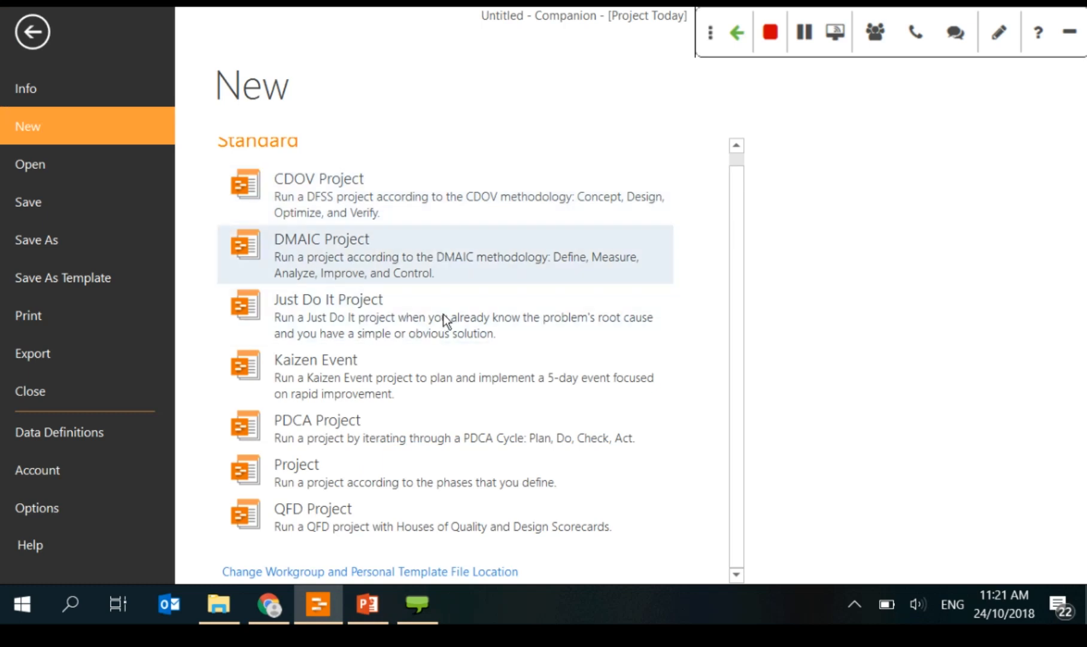
Step: Start a new DMAIC Project, discarding the untitled project without saving
left_click(429, 265)
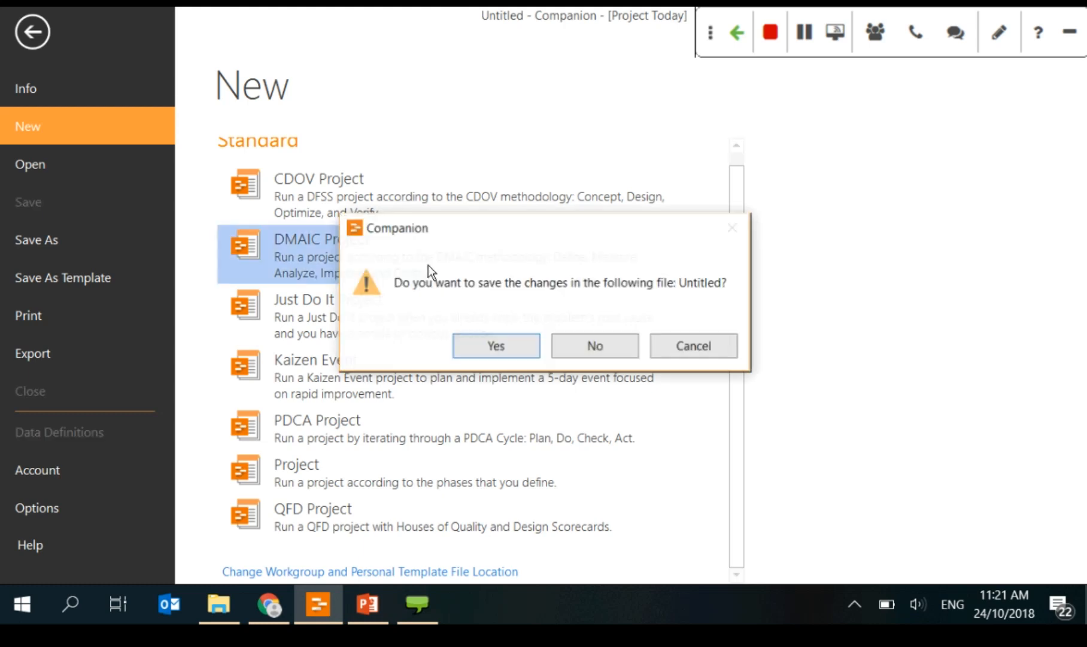
left_click(579, 341)
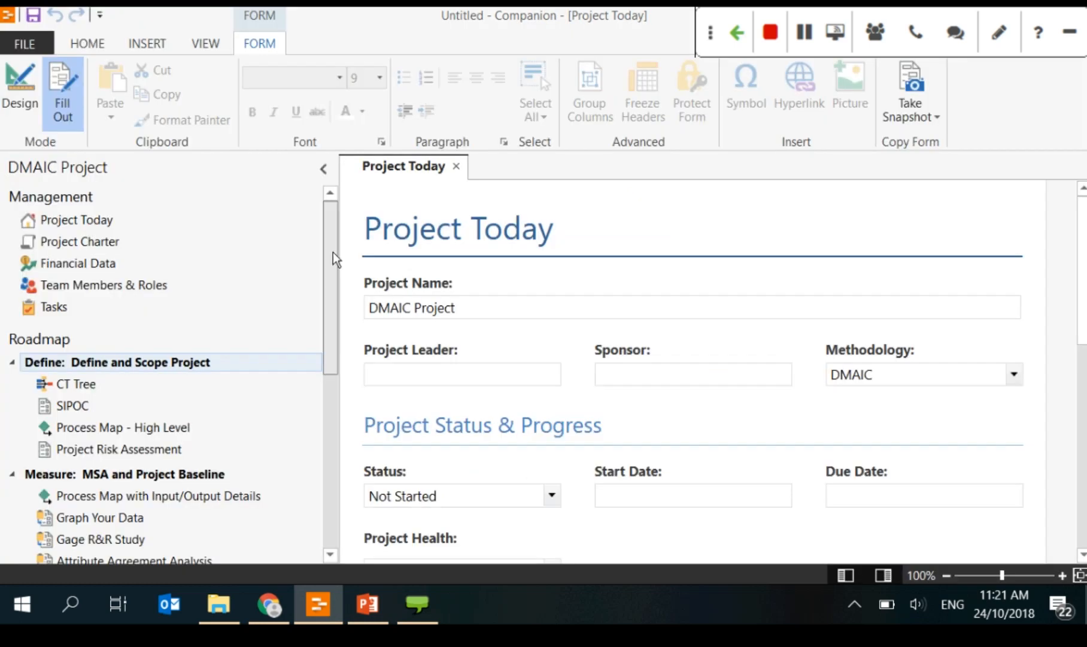
scroll(333, 252, "down", 3)
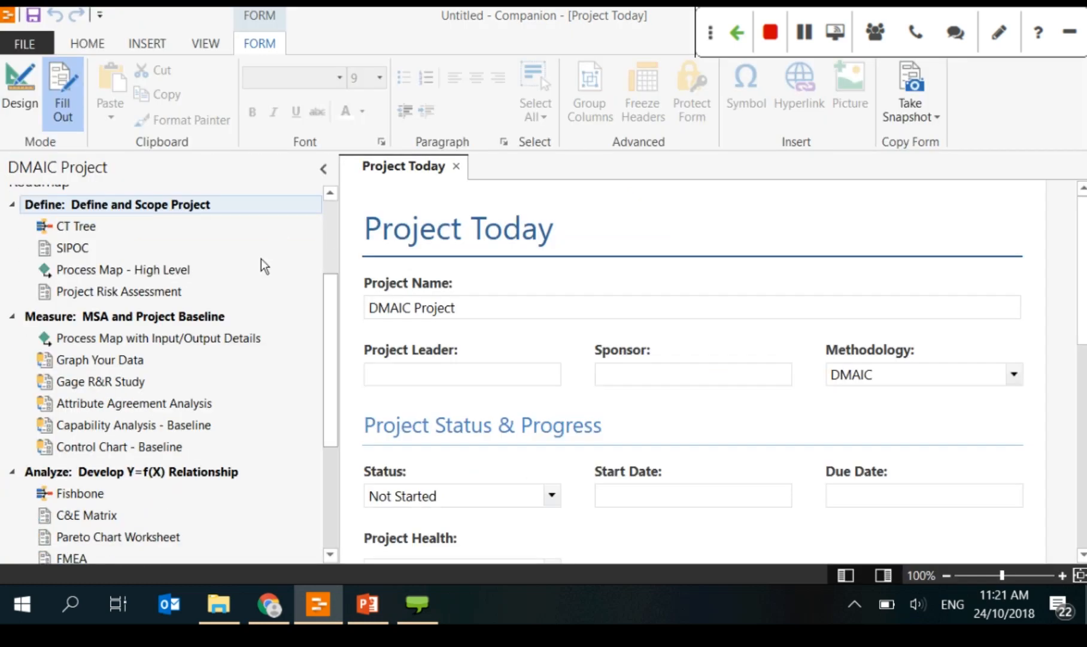
scroll(261, 258, "up", 1)
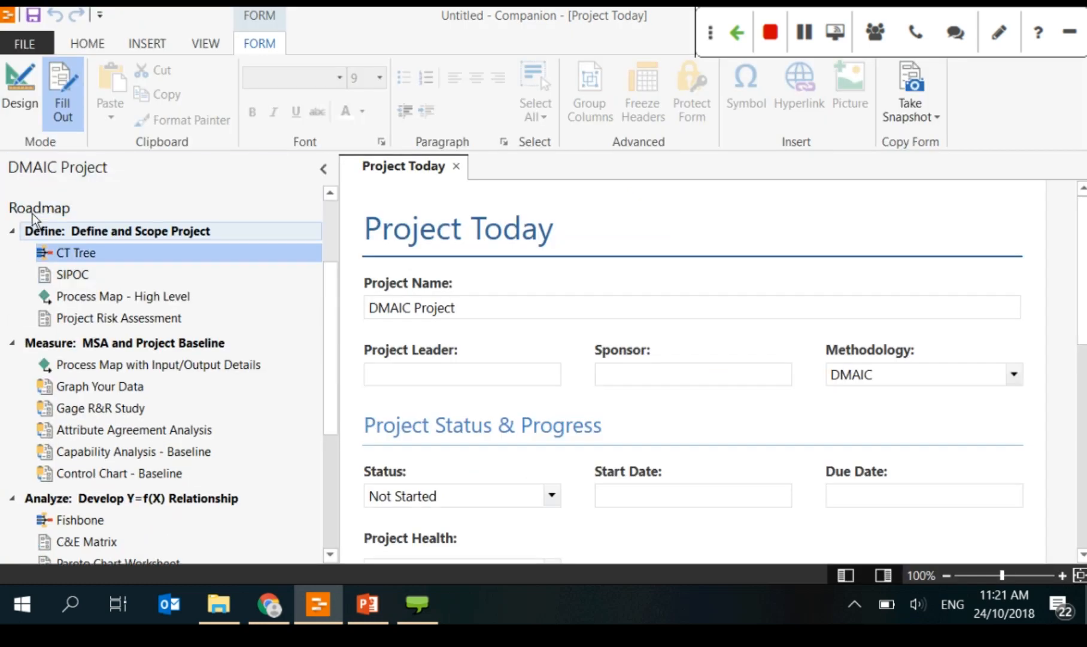
Step: Open the CT Tree tool under the Define phase
left_click(63, 231)
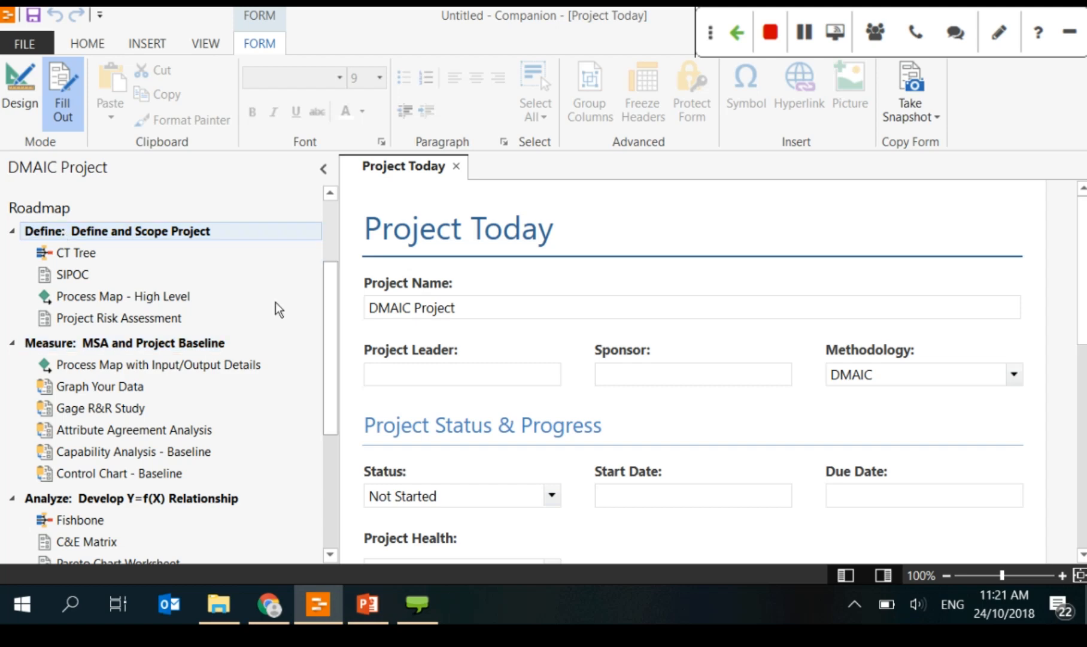
mouse_move(328, 297)
left_mouse_down()
mouse_move(324, 391)
mouse_move(328, 303)
left_mouse_up()
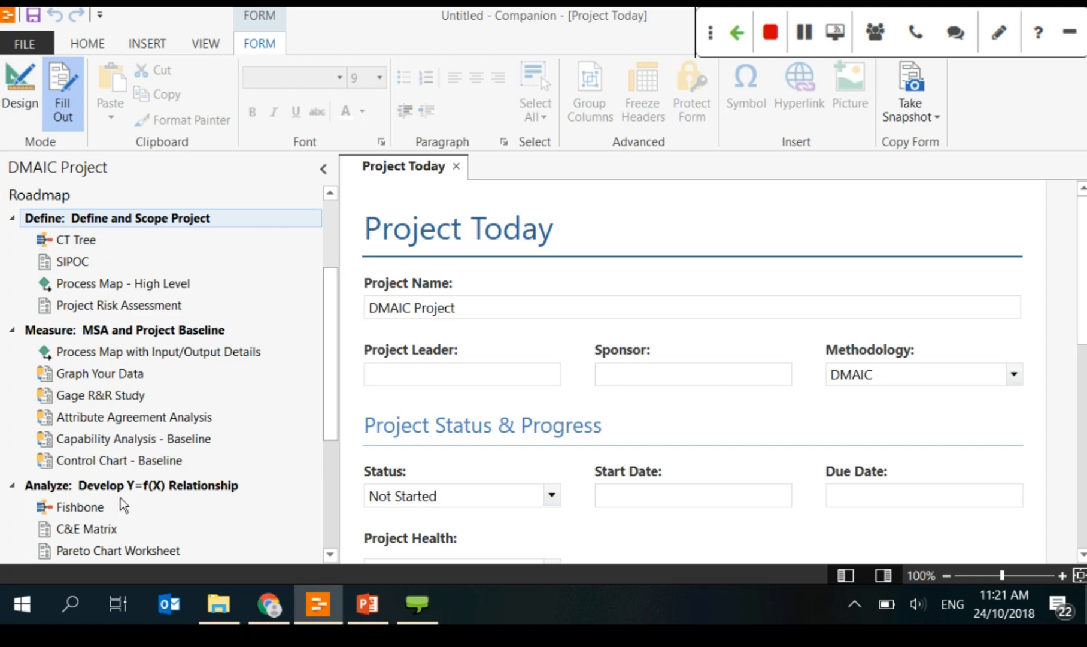
scroll(179, 479, "down", 4)
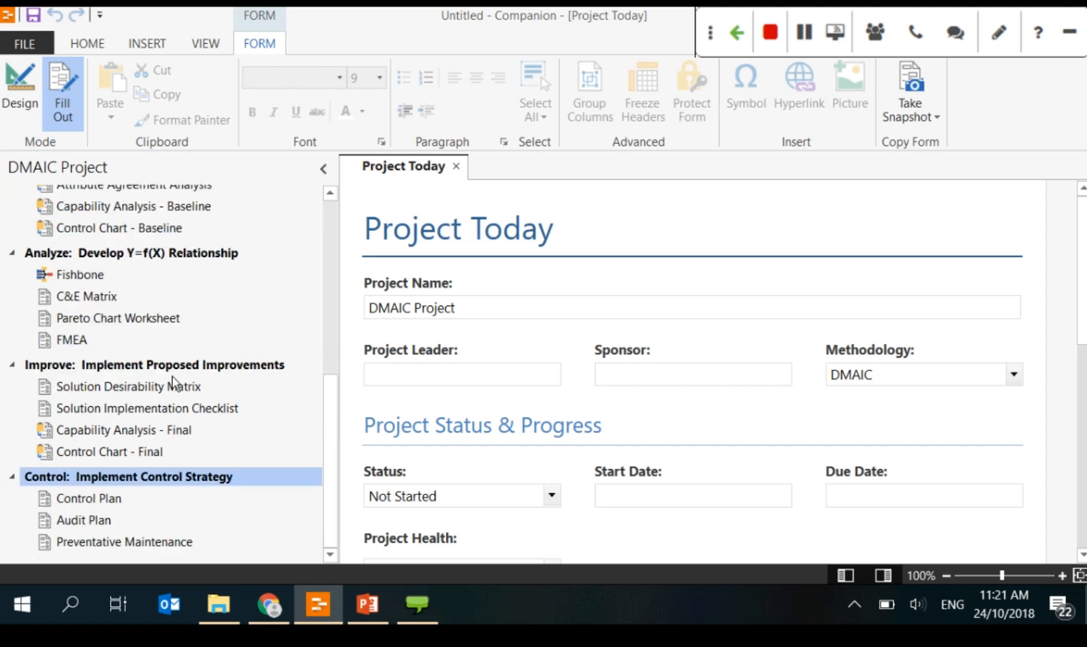
left_click_drag(328, 505, 312, 315)
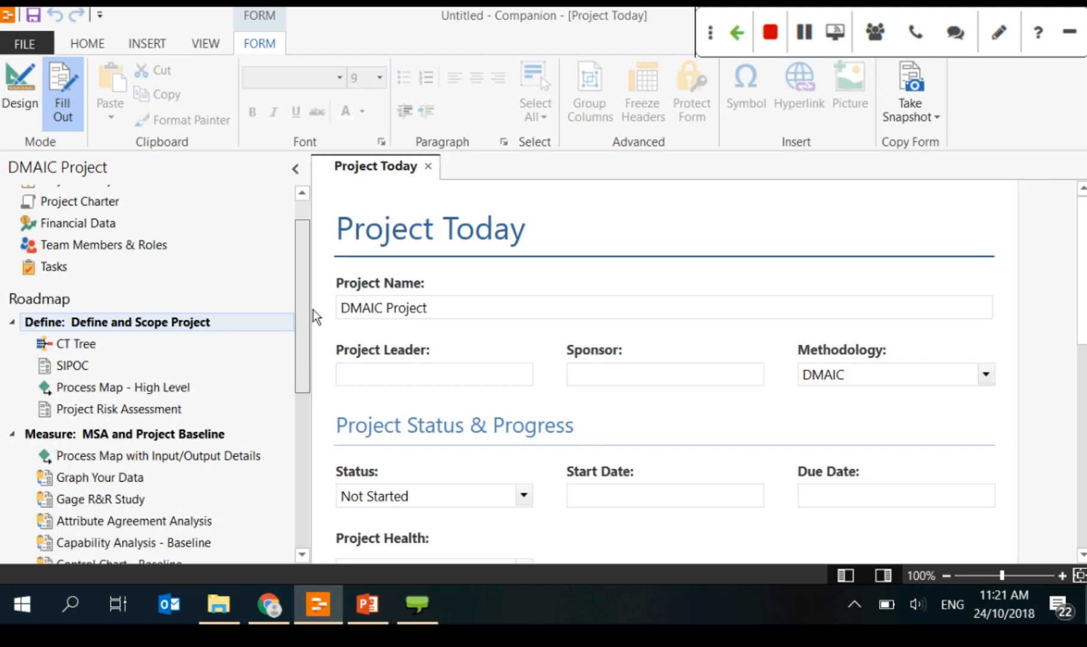
left_click(104, 344)
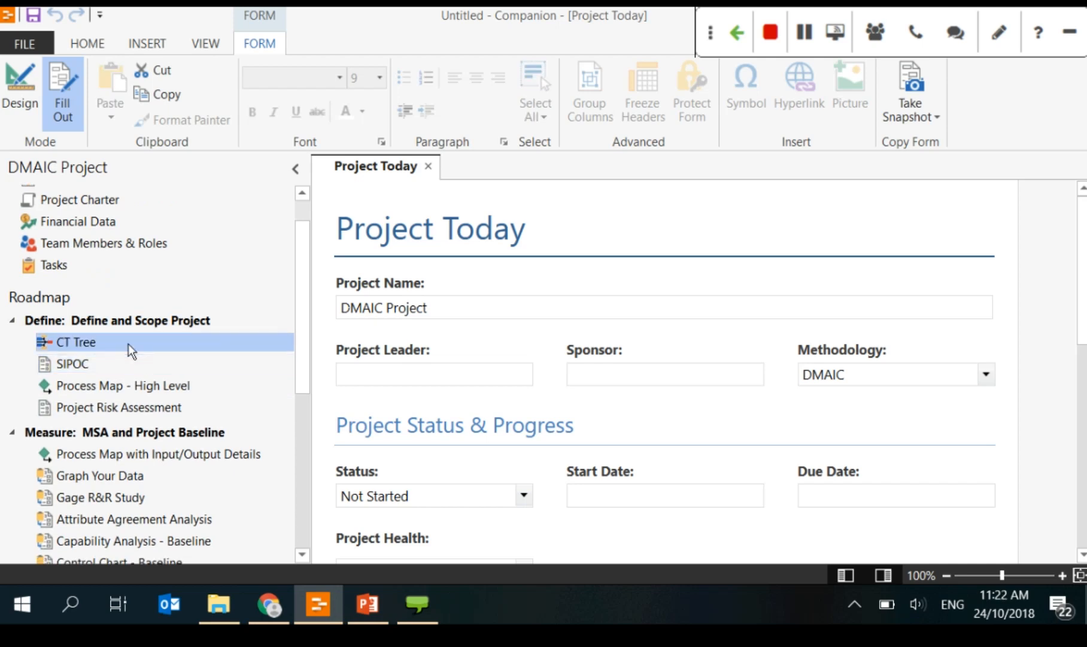
double_click(128, 345)
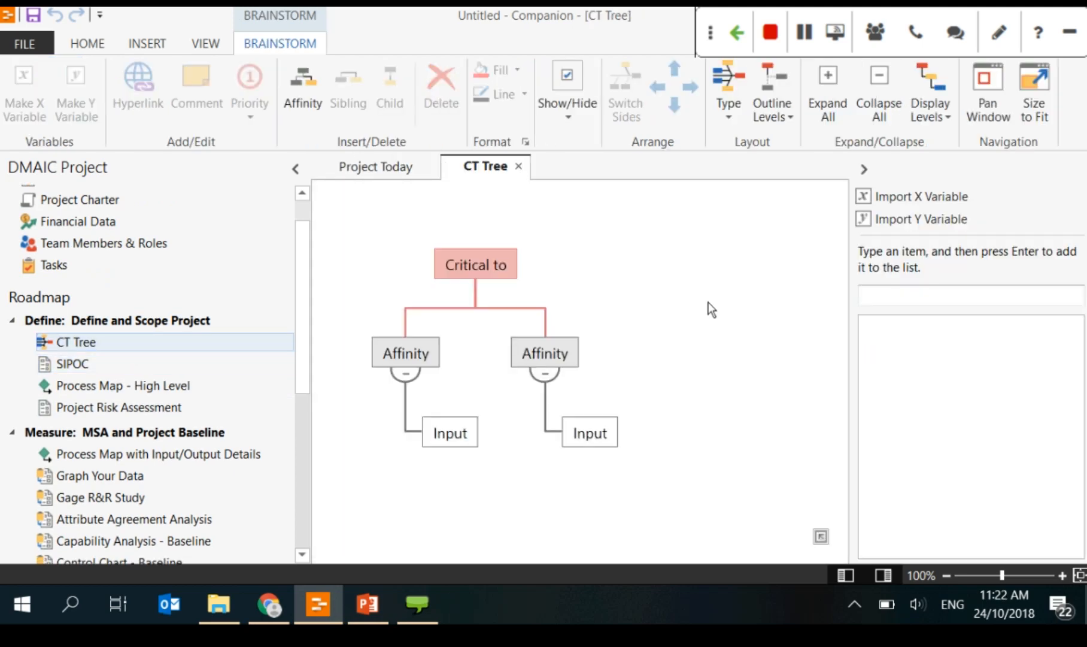
Step: Open the SIPOC form and look over the Define phase tools
double_click(176, 363)
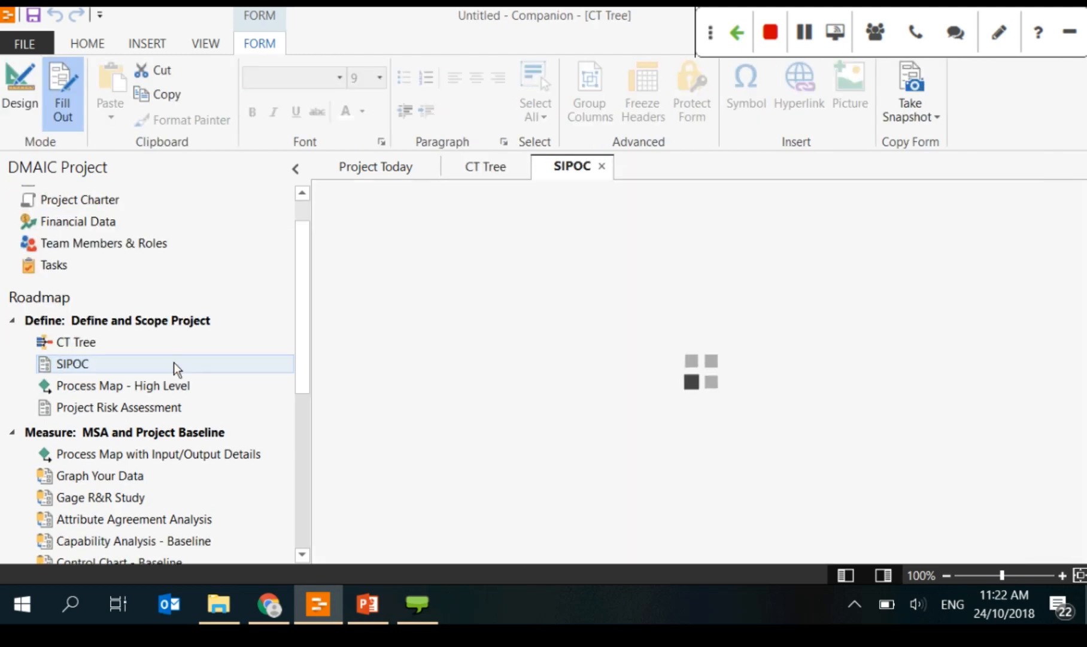
left_click(127, 385)
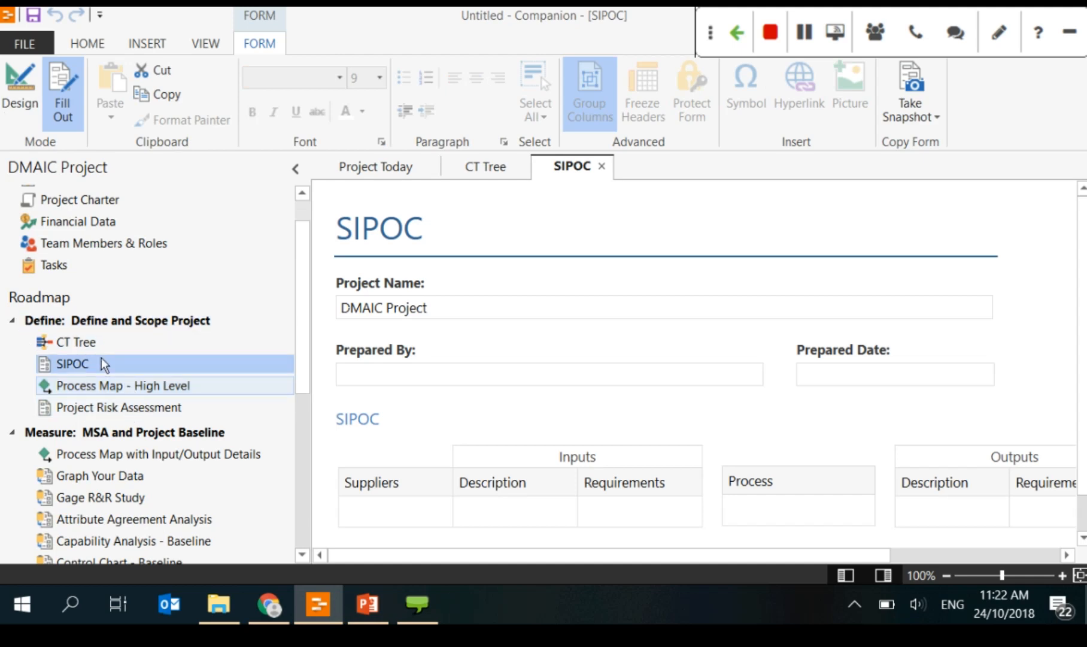
left_click(105, 341)
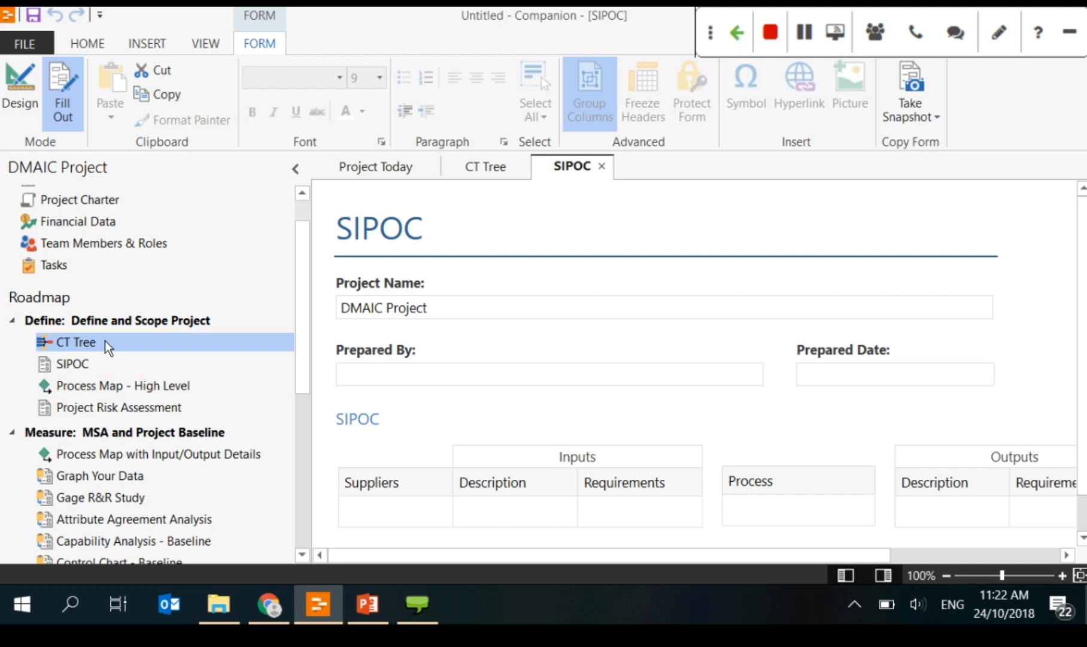
scroll(105, 340, "down", 2)
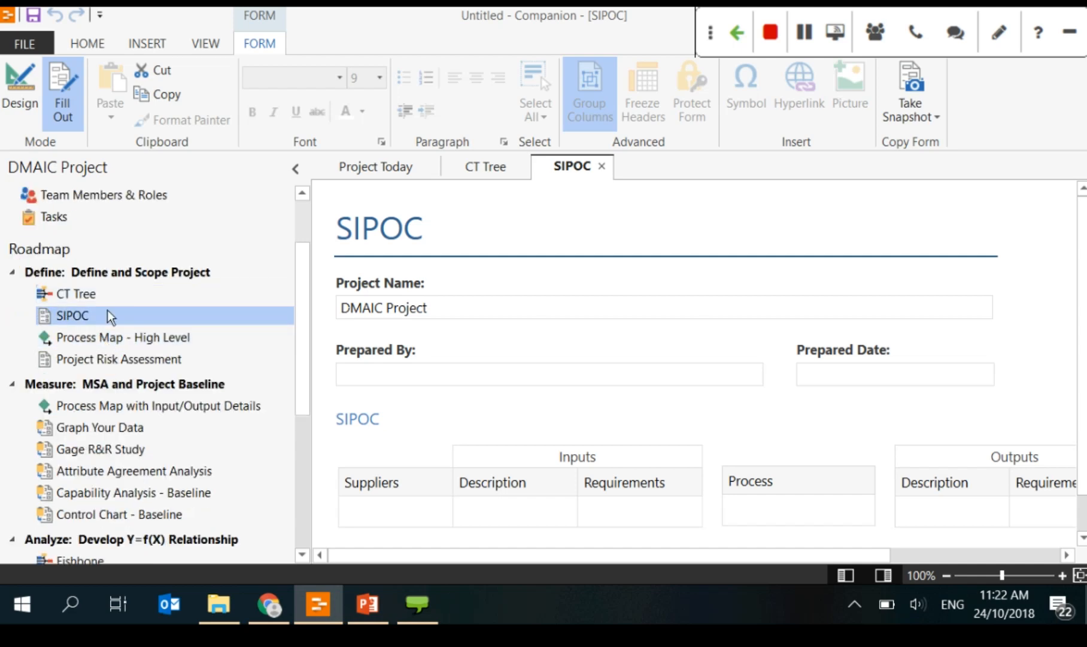
left_click(107, 315)
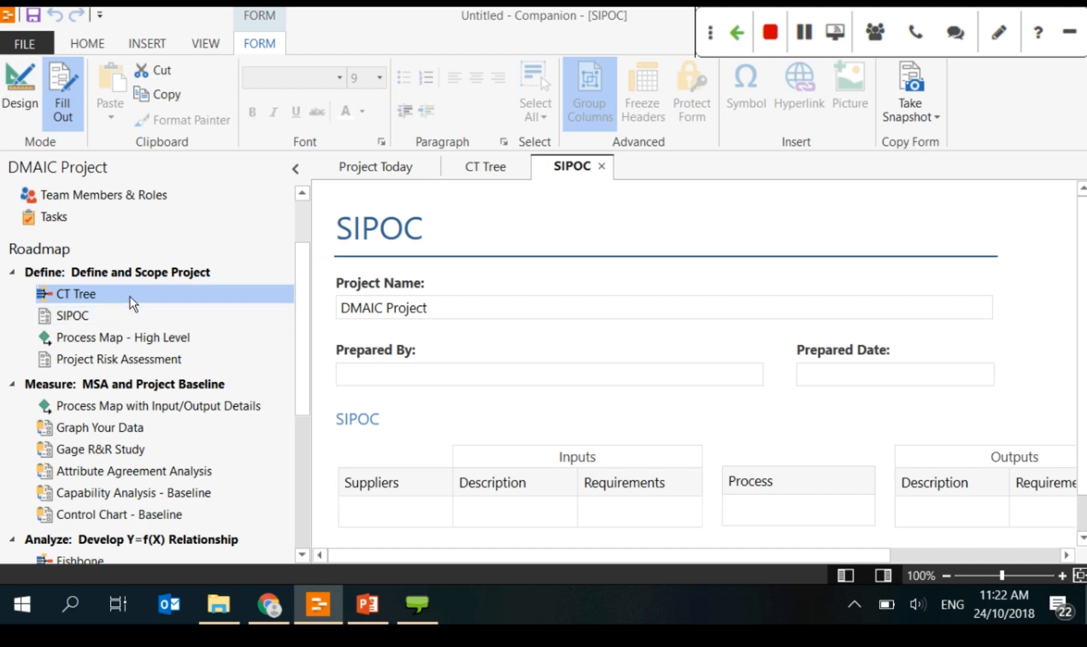
Step: Delete the CT Tree tool from the Define phase and confirm
right_click(130, 296)
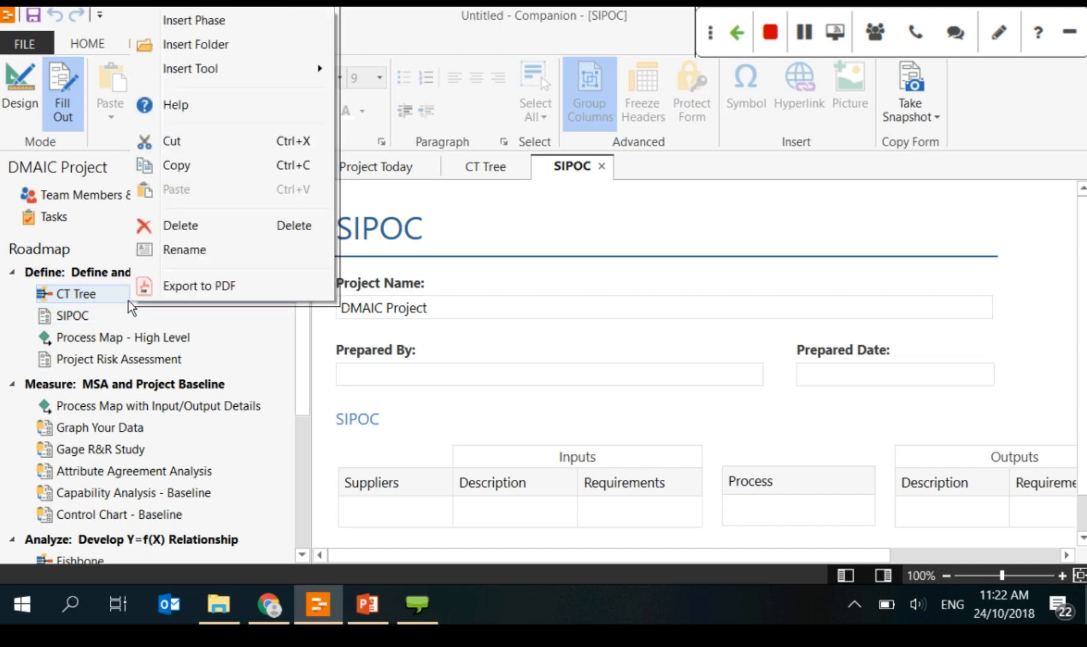
left_click(200, 235)
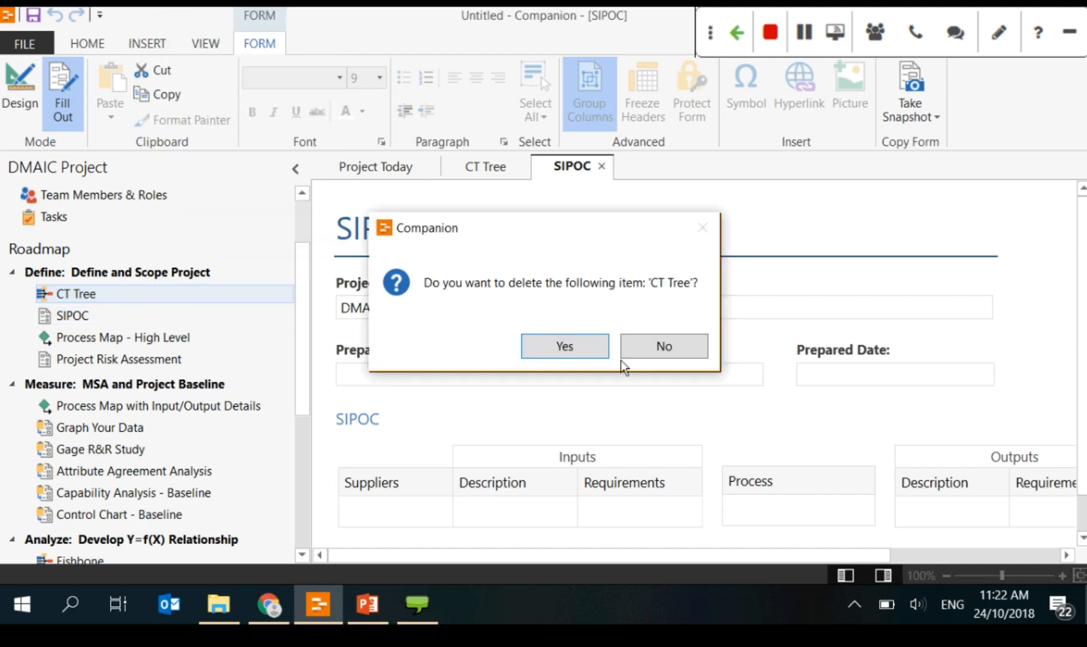
key("Return")
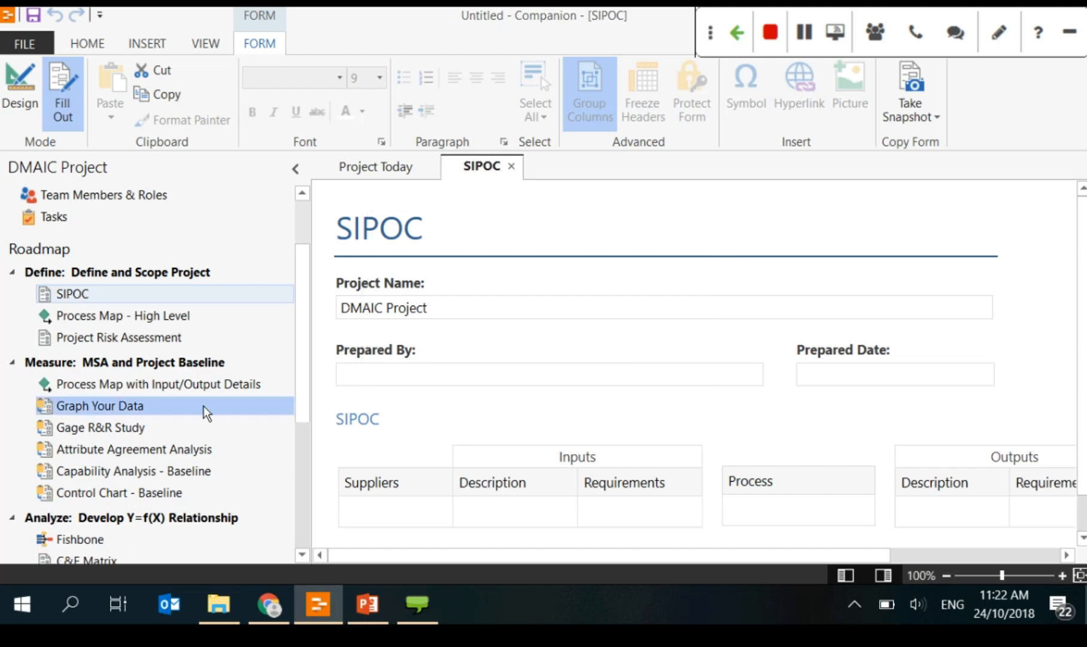
Step: Shorten the phase name 'Define: Define and Scope Project' to 'Define'
left_click(156, 284)
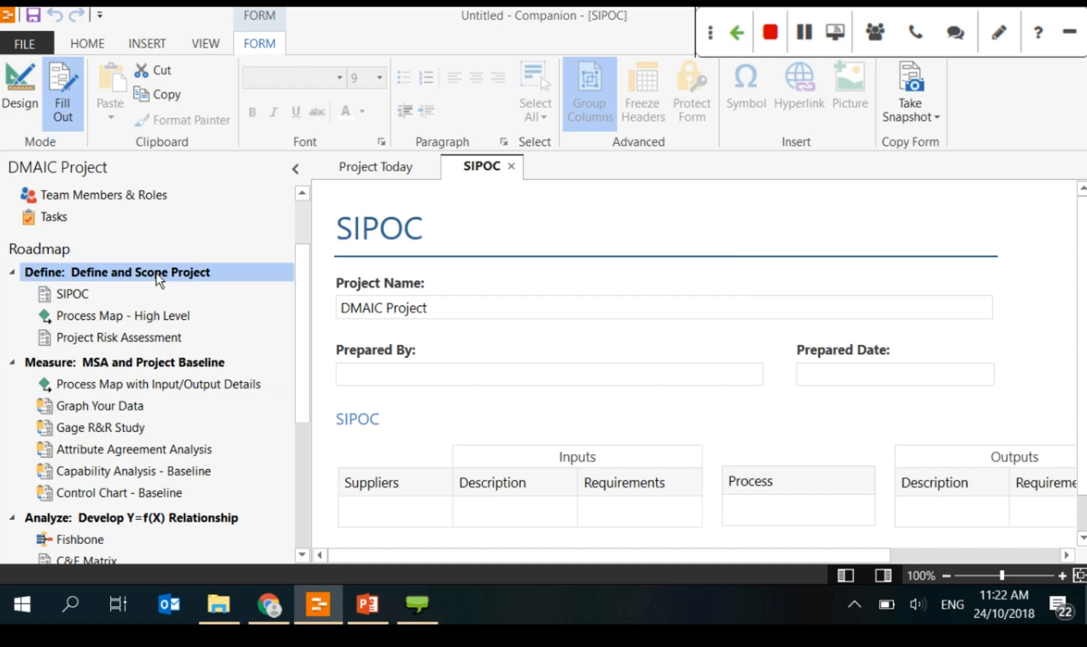
left_click(129, 277)
left_click(94, 278)
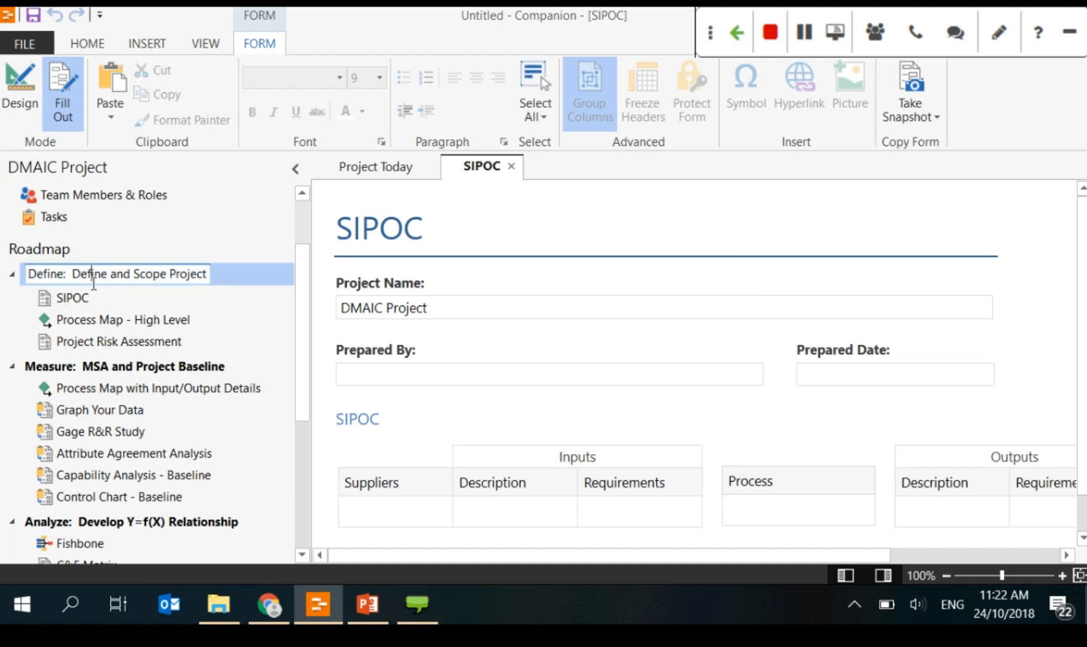
left_click_drag(66, 280, 207, 280)
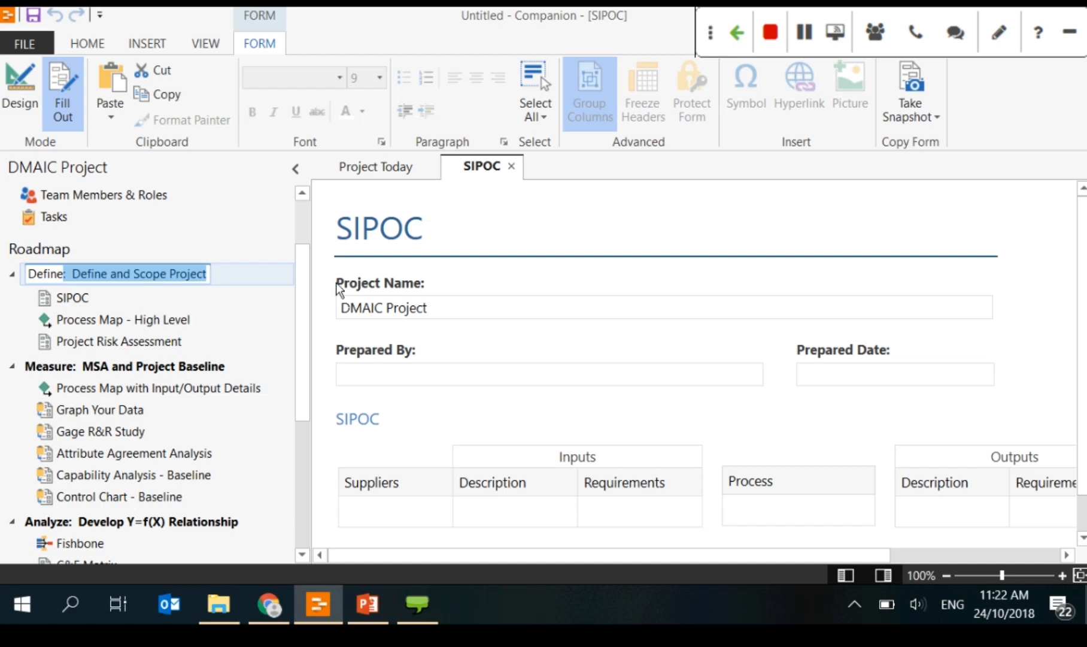
key("BackSpace")
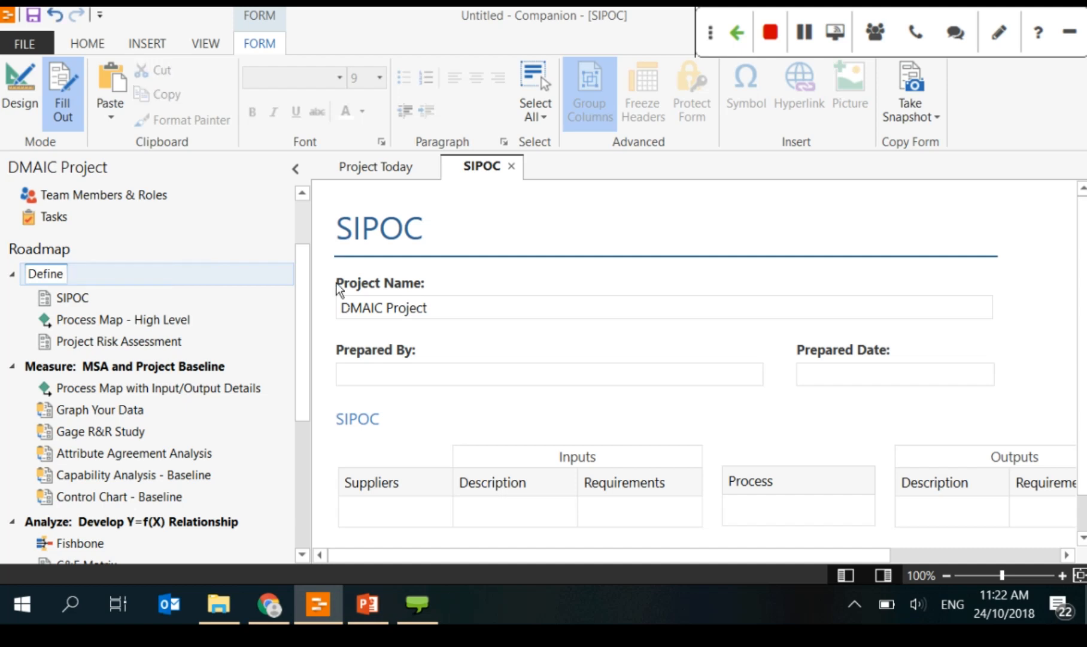
key("Return")
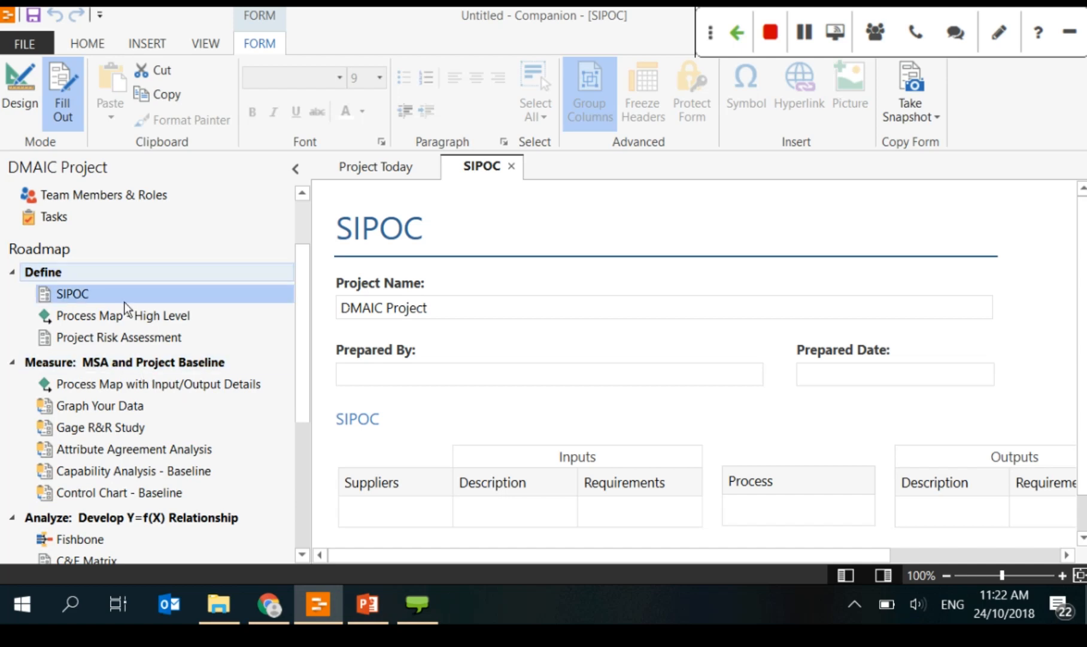
Step: Check the Define phase's options and tool list without inserting anything
left_click(130, 270)
key("Return")
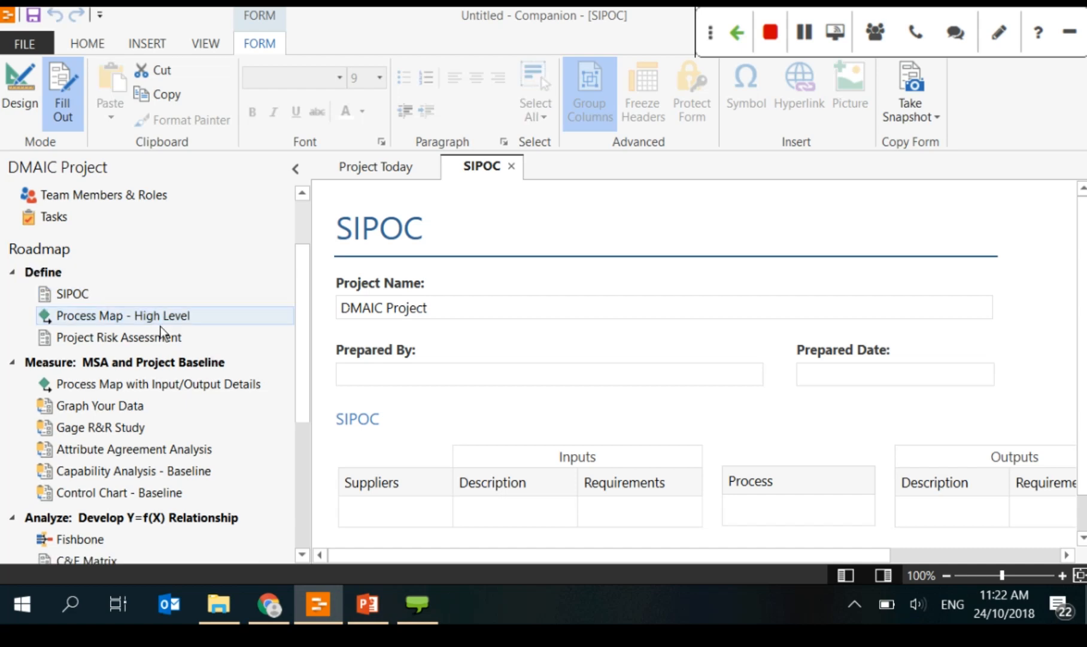
scroll(158, 331, "up", 2)
left_click(85, 369)
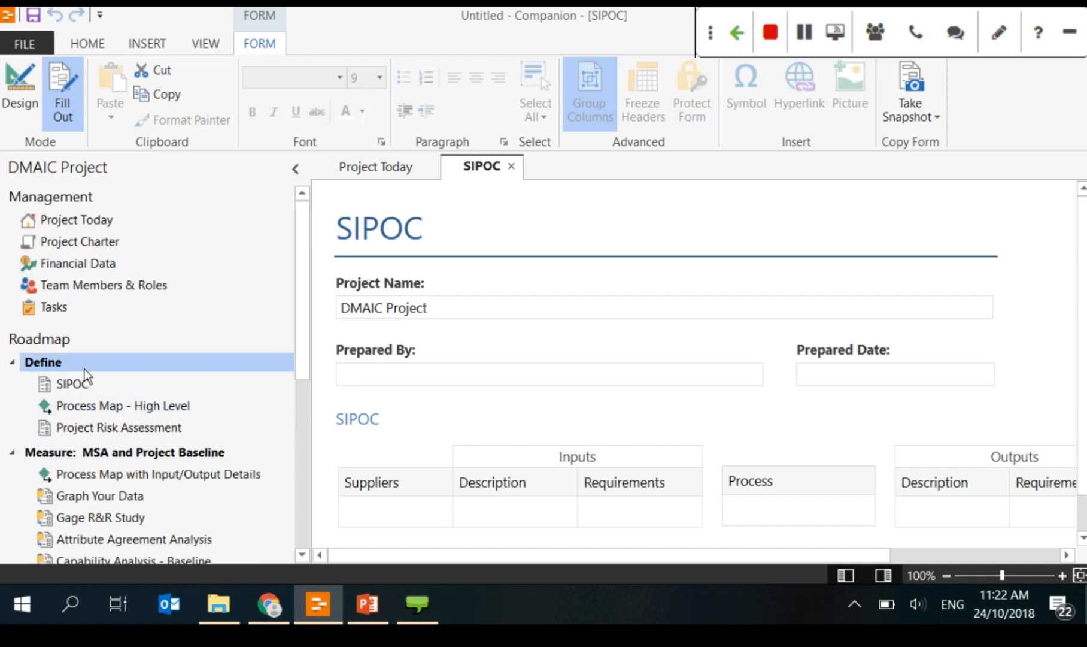
right_click(124, 357)
mouse_move(212, 419)
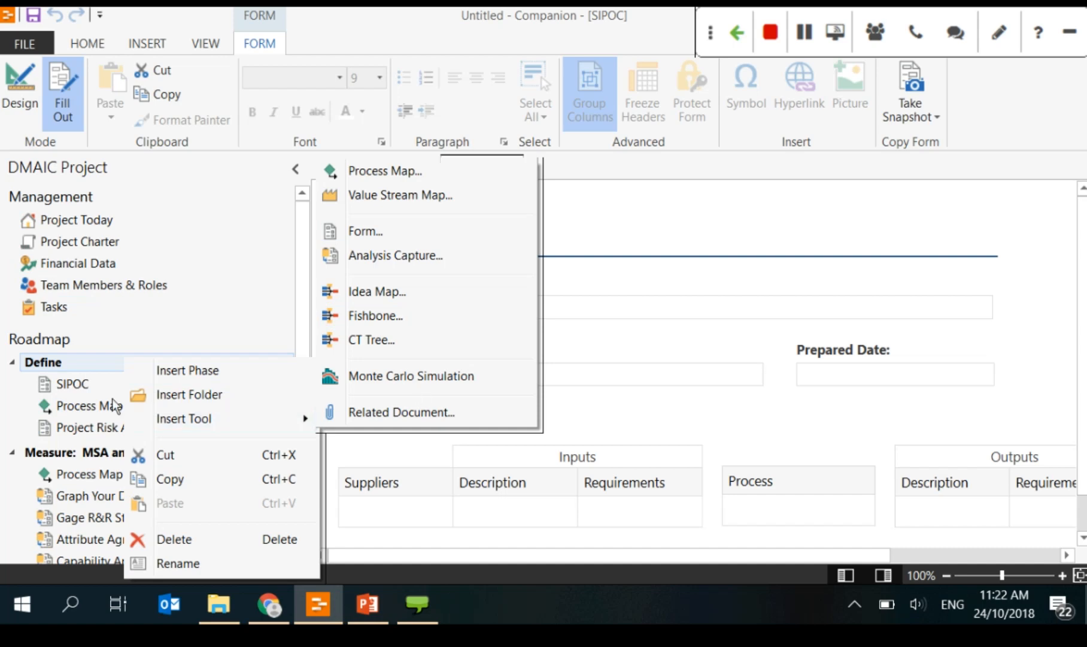
left_click(56, 366)
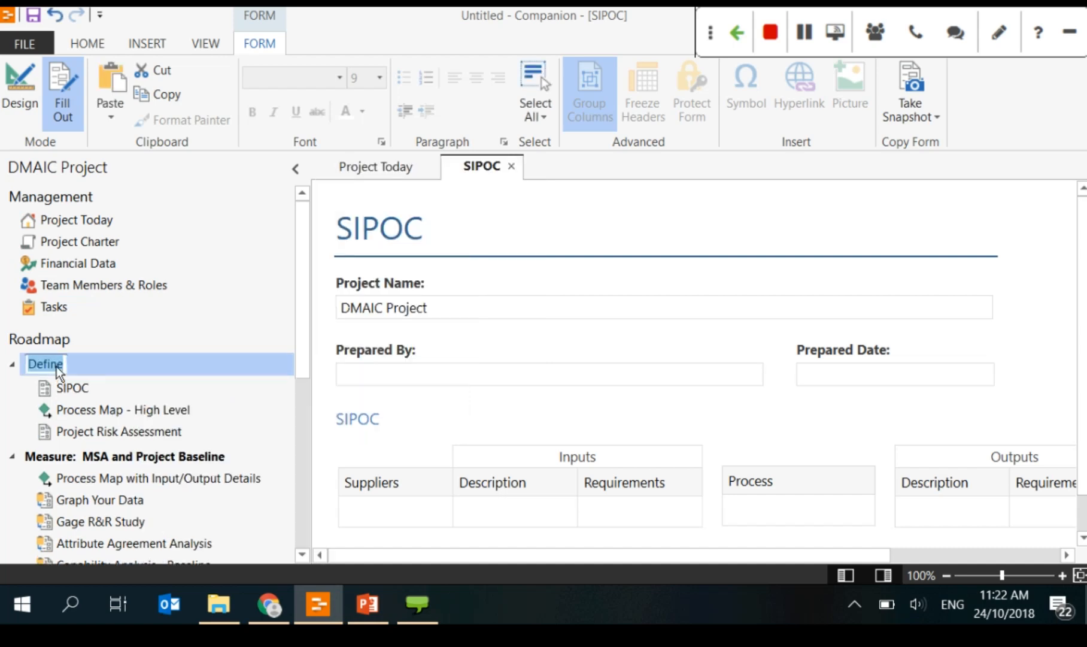
left_click(152, 368)
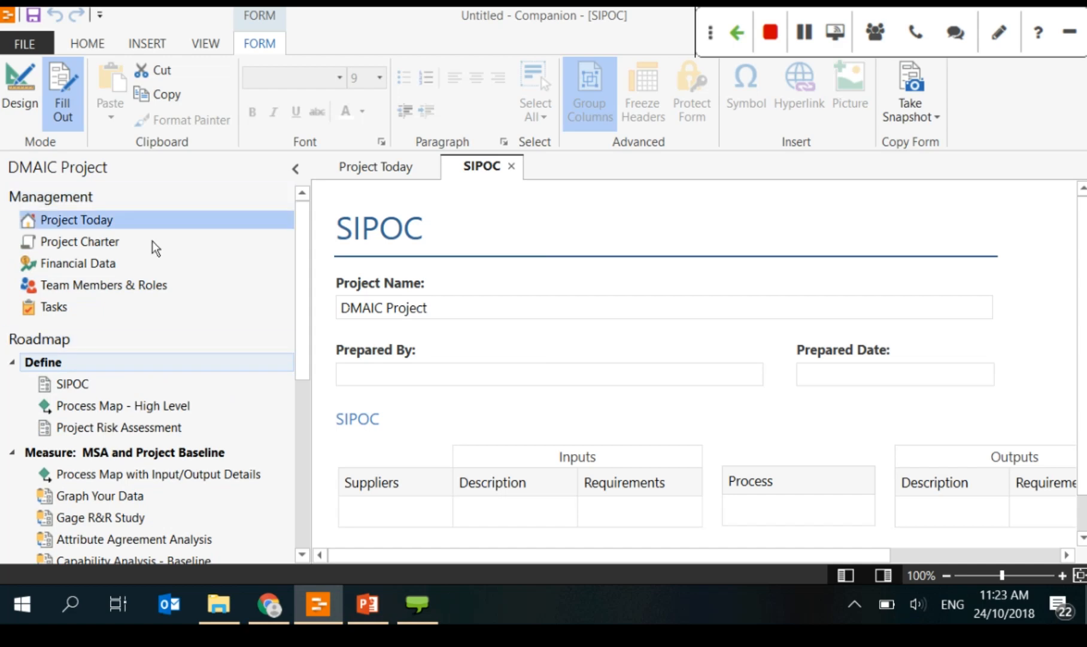
Step: On Project Today, set Status to In Progress and Project Health to Green
left_click(86, 221)
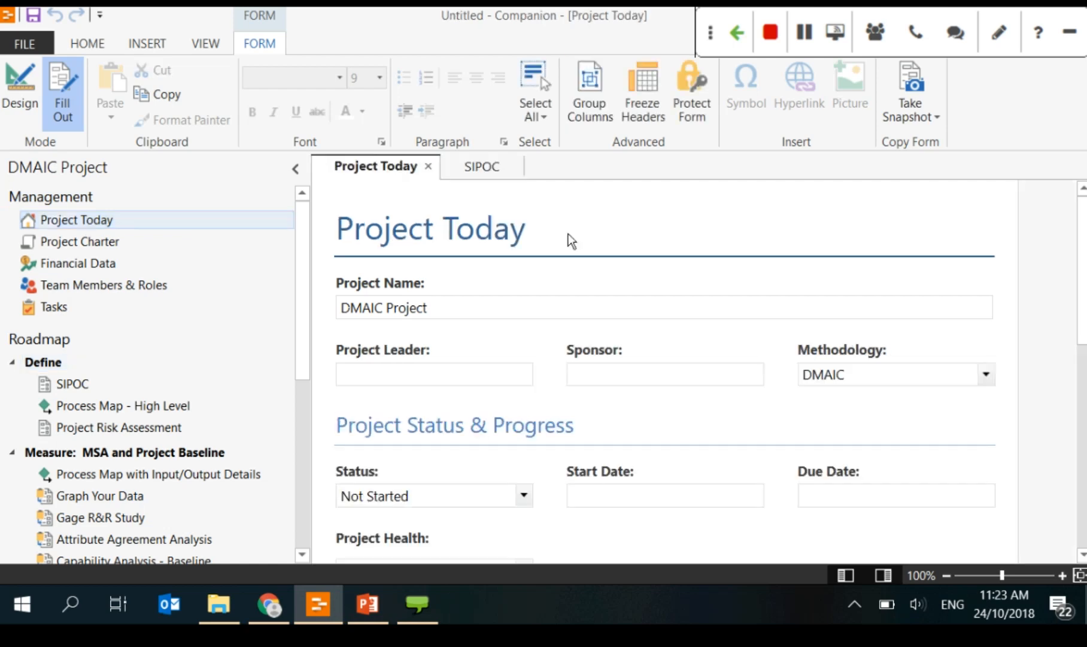
scroll(564, 428, "down", 2)
scroll(564, 428, "up", 1)
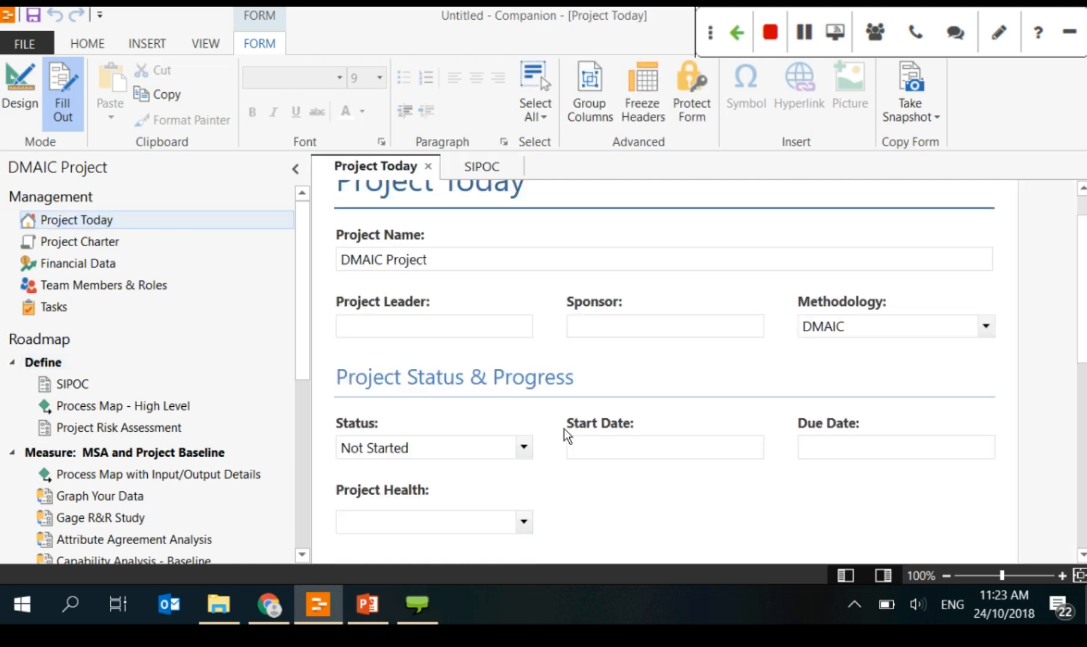
scroll(564, 428, "down", 3)
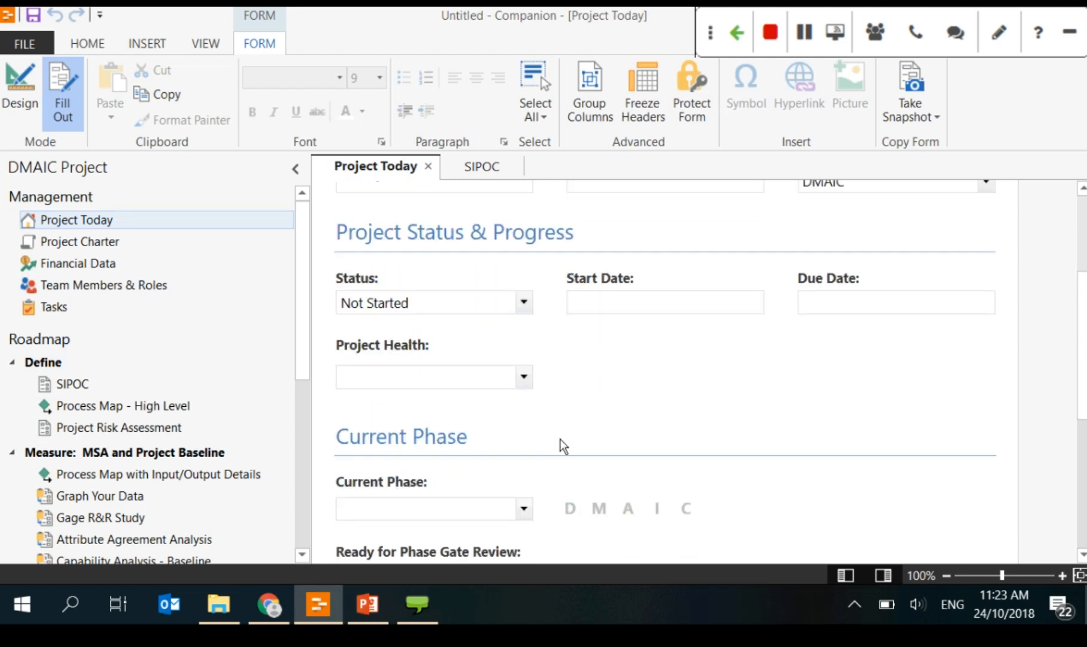
scroll(560, 439, "up", 1)
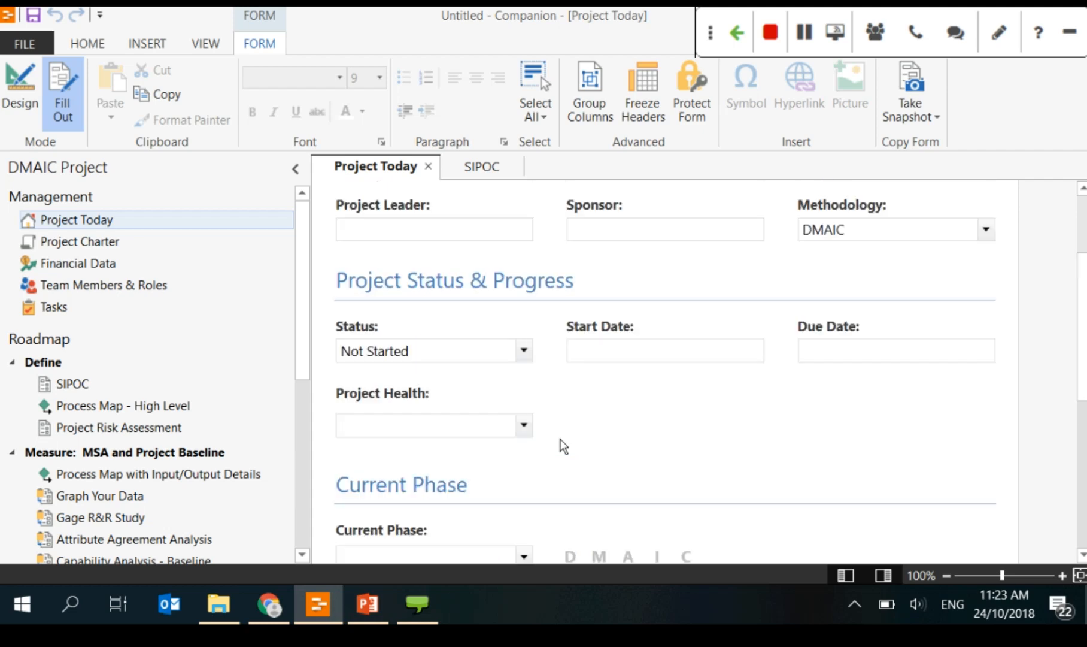
left_click(474, 348)
key("Down")
key("Down")
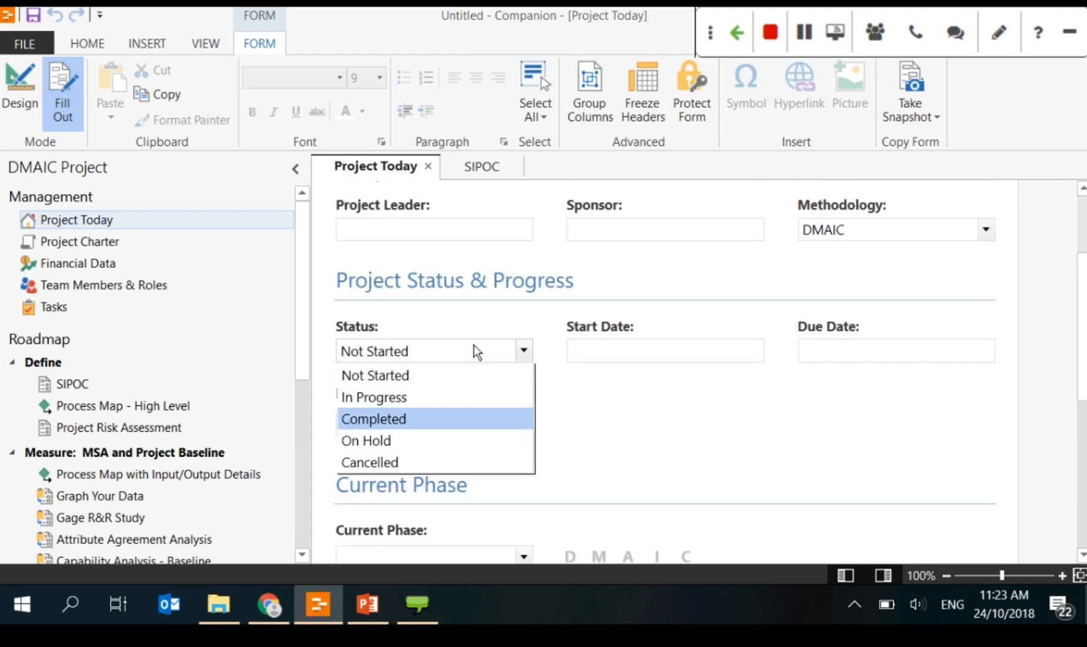
left_click(434, 416)
left_click(524, 352)
key("Return")
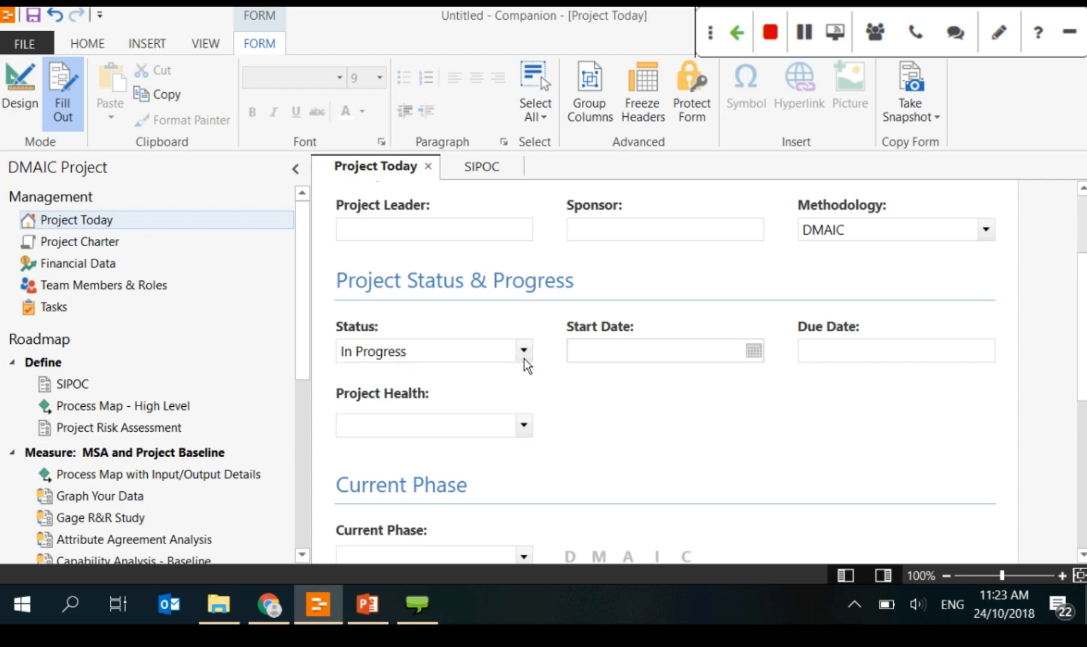
left_click(628, 357)
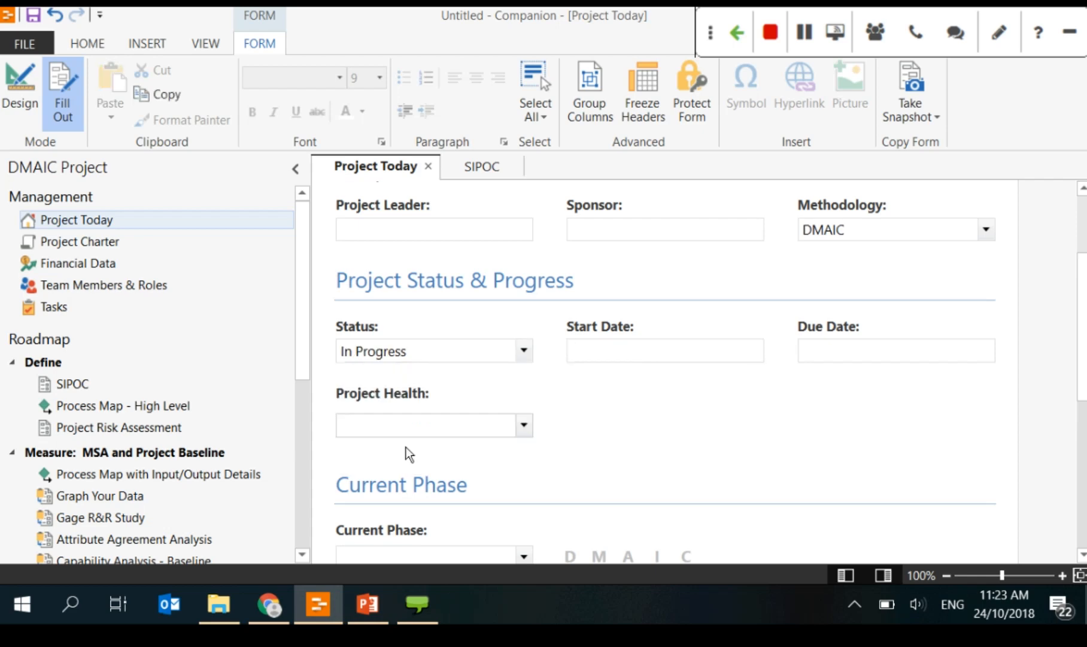
left_click(407, 430)
key("Return")
Step: Set Current Phase to DMAIC - Analyze and Ready for Phase Gate Review to Yes
scroll(661, 440, "down", 2)
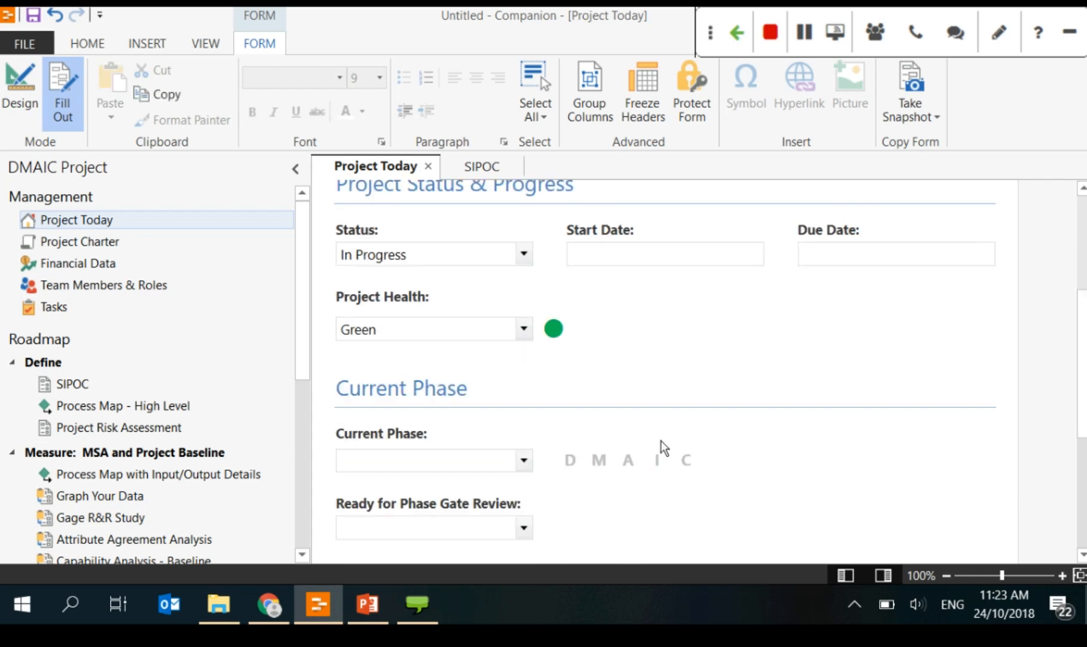
scroll(357, 416, "down", 1)
left_click(356, 417)
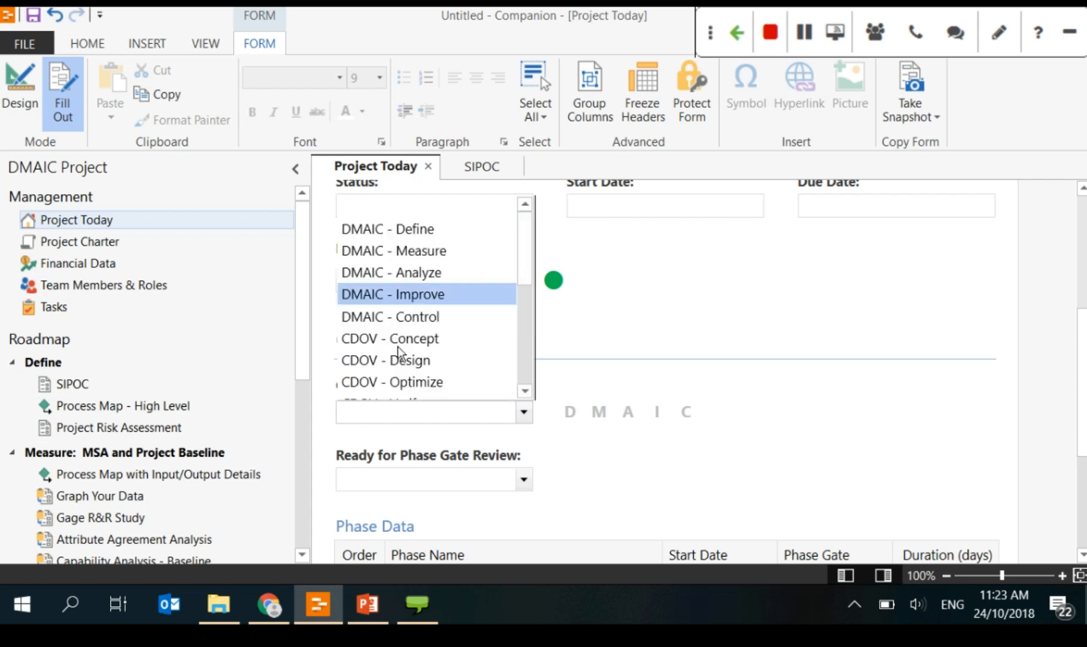
key("Up")
key("Up")
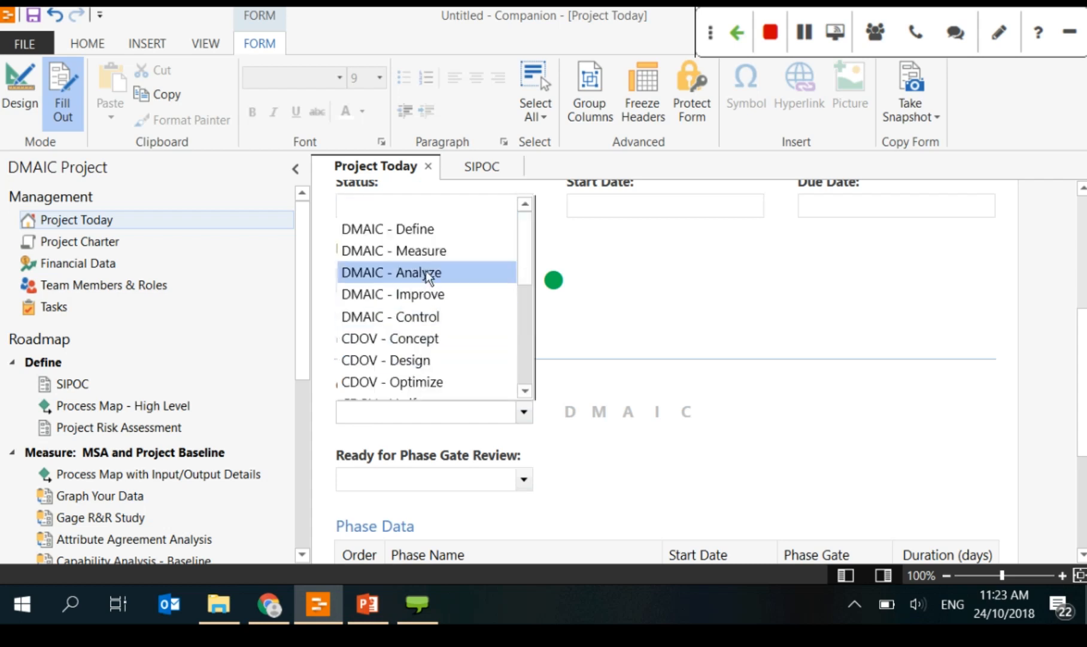
key("Return")
left_click(437, 479)
left_click(400, 526)
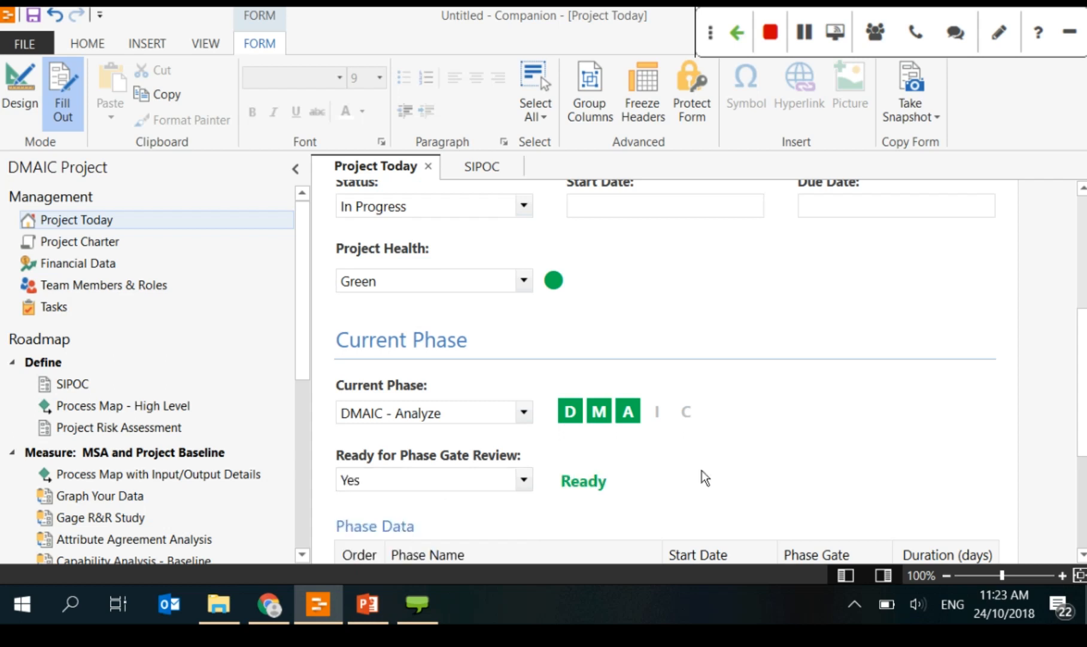
scroll(701, 470, "down", 3)
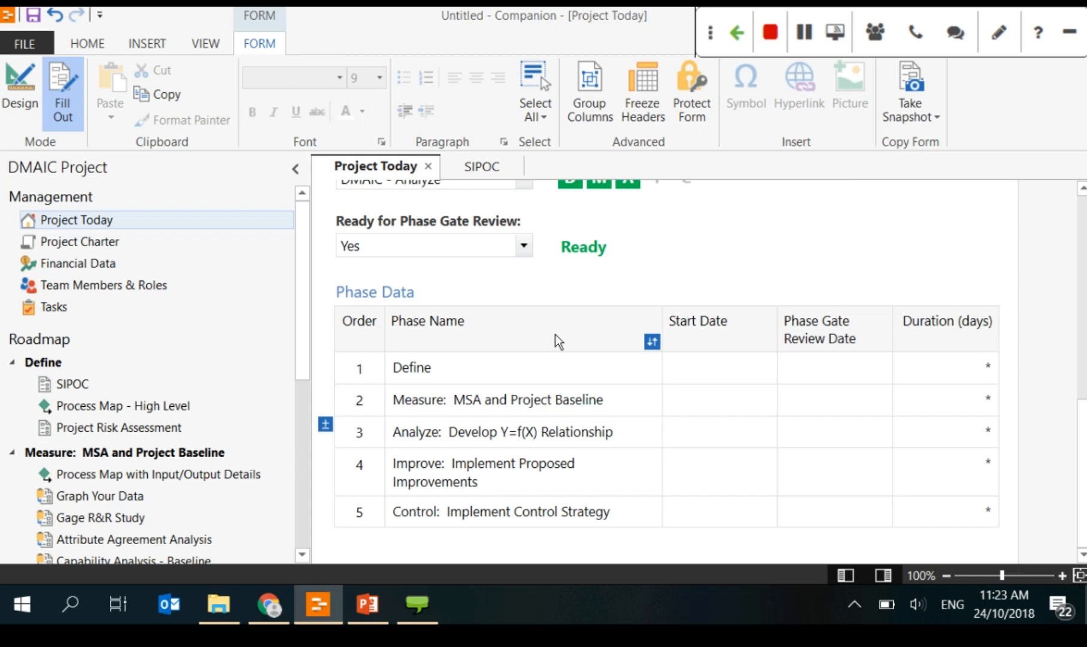
scroll(581, 417, "up", 3)
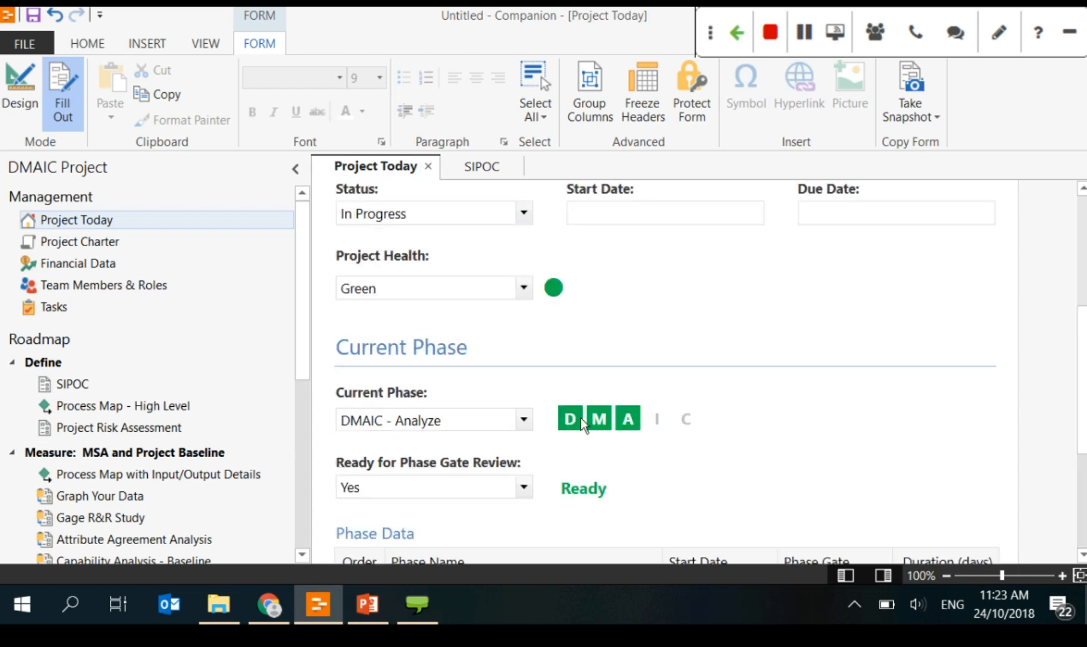
scroll(580, 417, "up", 4)
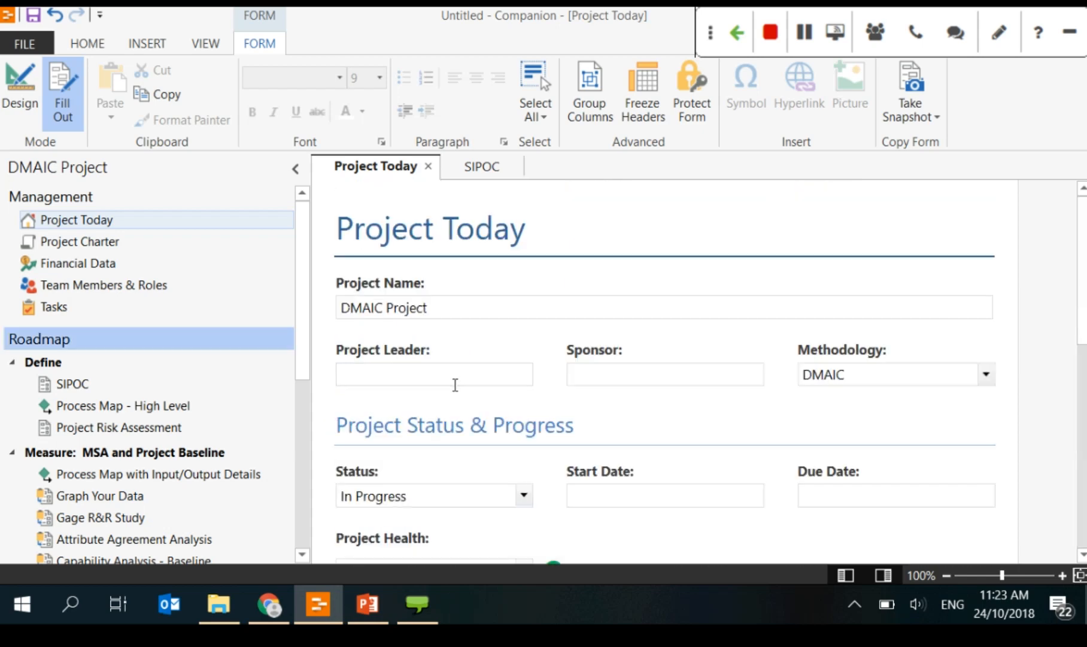
Step: Bring up the Project Charter form showing DMAIC Project with status In Progress
left_click(83, 246)
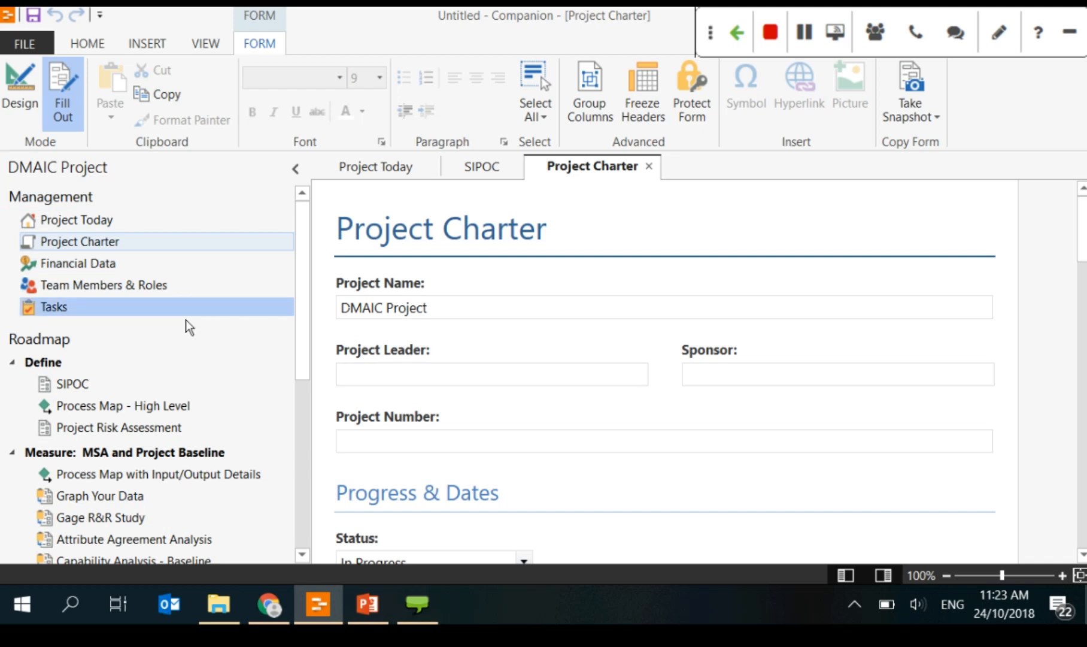
left_click(84, 241)
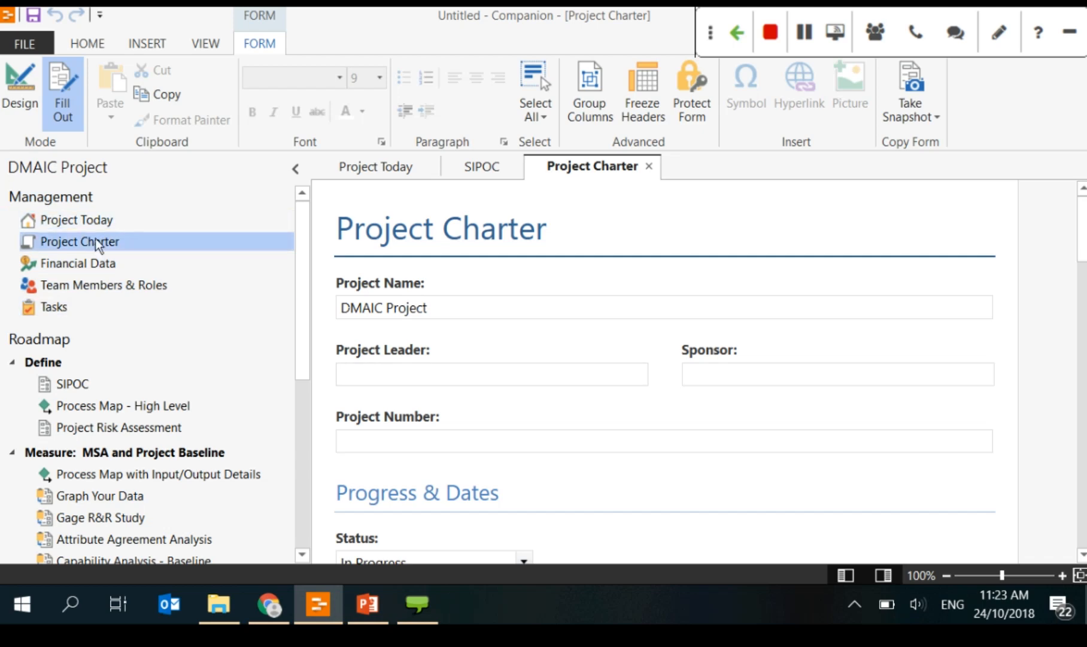
scroll(524, 391, "down", 1)
scroll(524, 391, "down", 2)
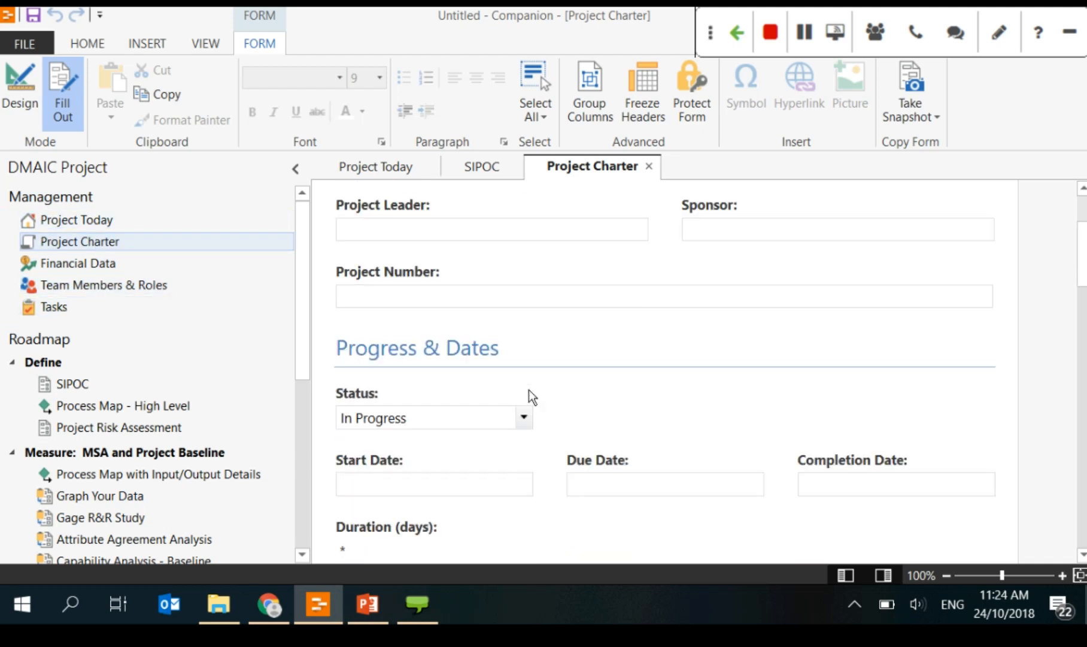
Step: On Financial Data, set the Savings Start Date to February 2017
left_click(106, 266)
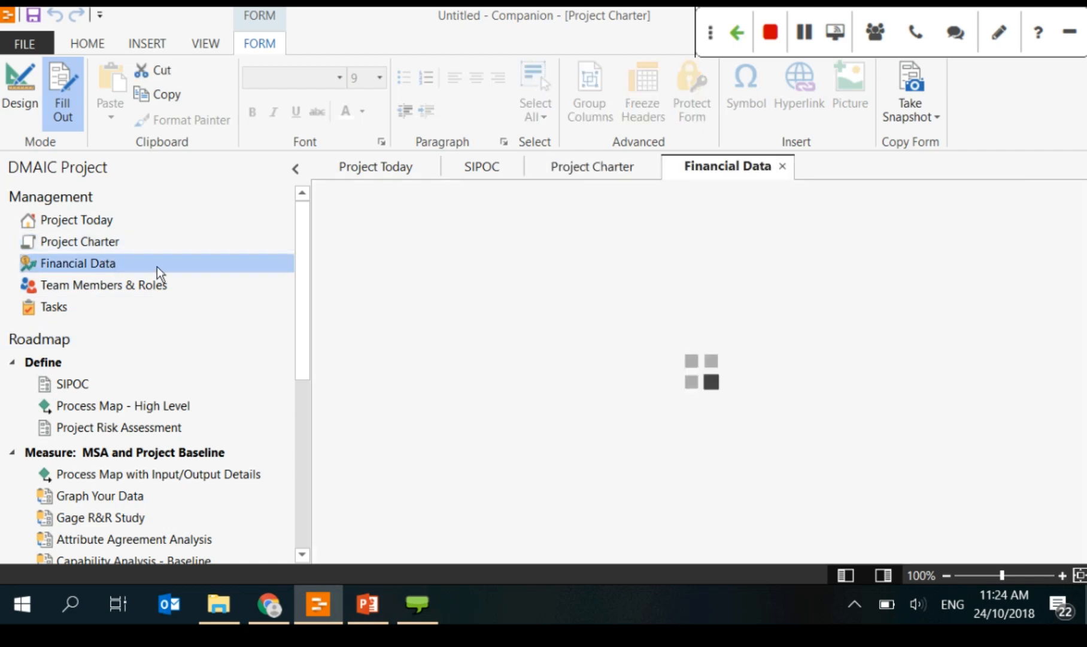
scroll(740, 311, "down", 2)
scroll(740, 310, "up", 2)
scroll(746, 311, "down", 1)
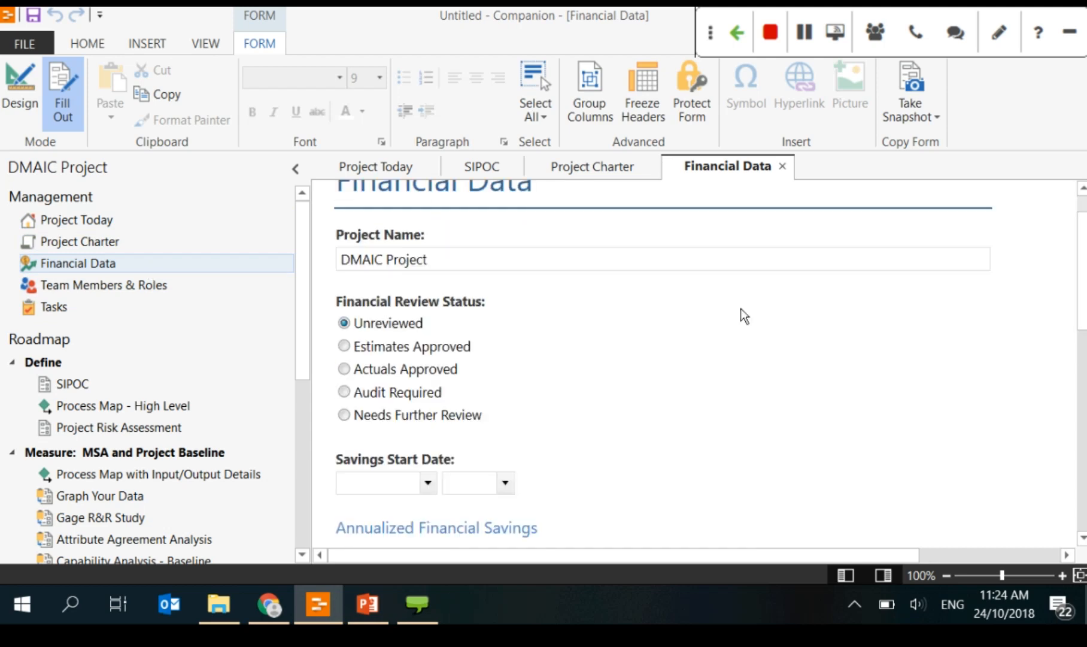
scroll(745, 315, "down", 4)
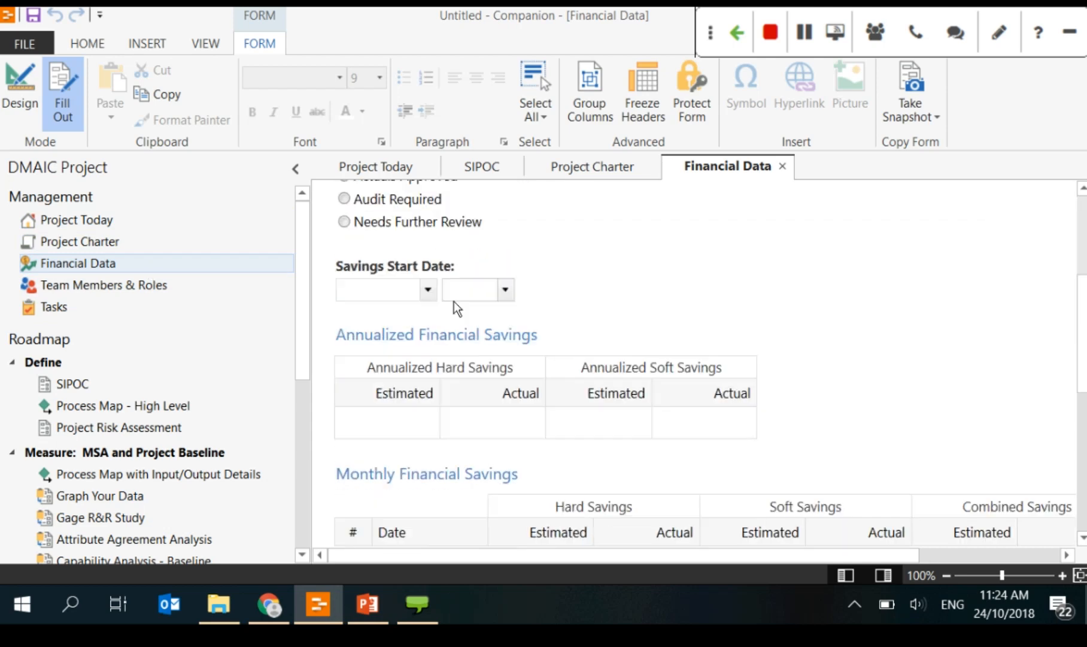
left_click(428, 291)
left_click(387, 356)
left_click(506, 291)
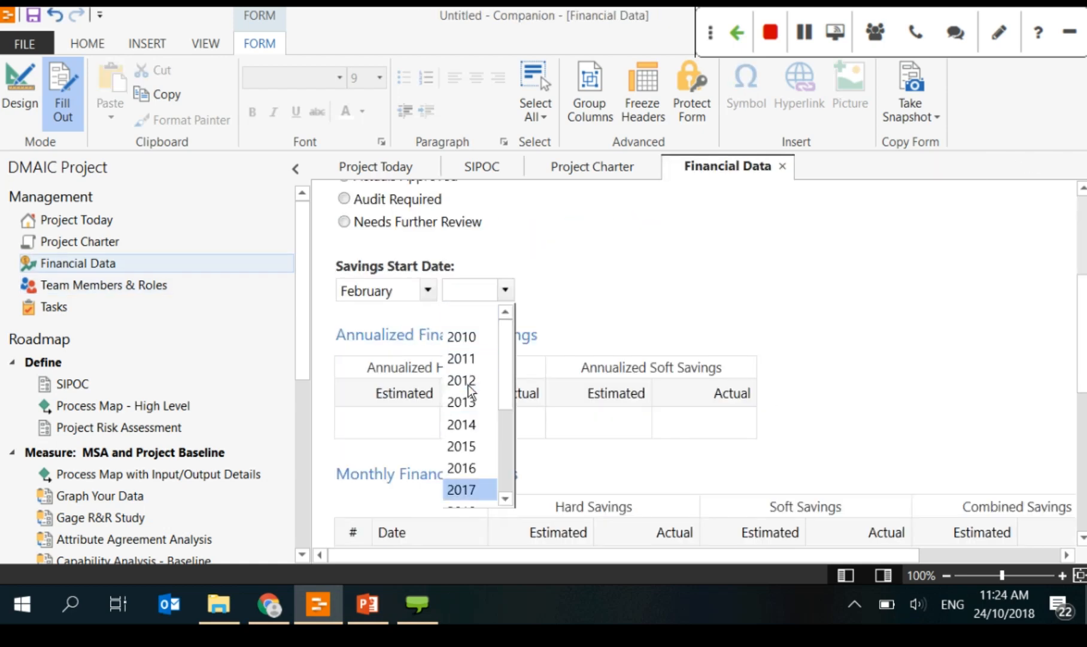
left_click(470, 490)
Step: Review the annualized hard savings and monthly rows, then go to Team Members & Roles
scroll(528, 418, "down", 2)
left_click(357, 333)
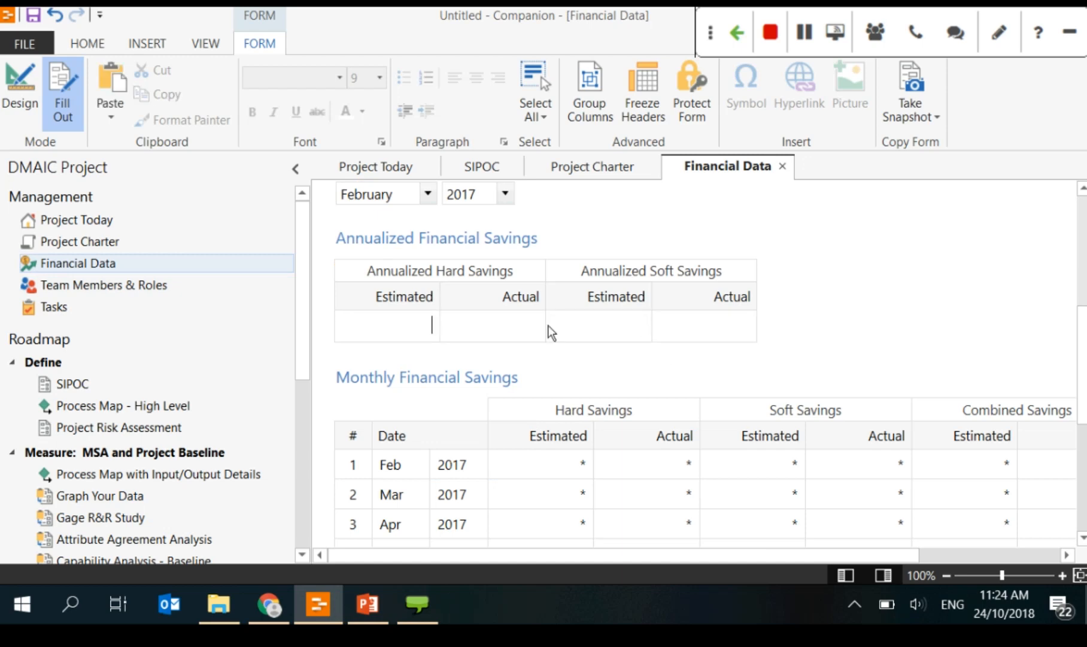
scroll(684, 333, "down", 2)
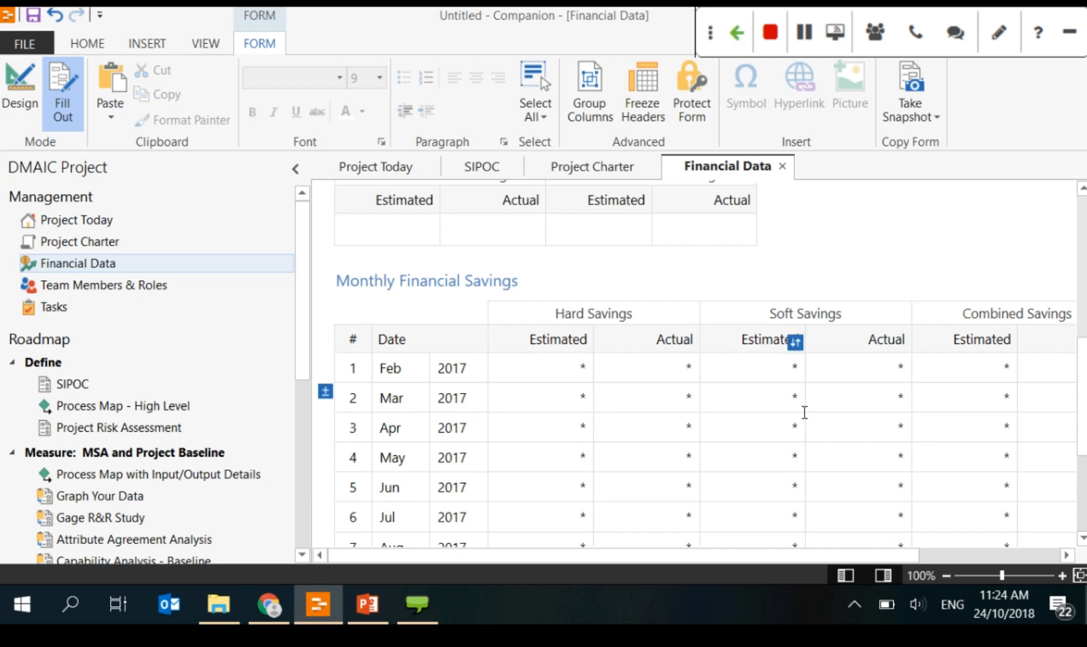
scroll(805, 412, "up", 6)
scroll(805, 412, "down", 5)
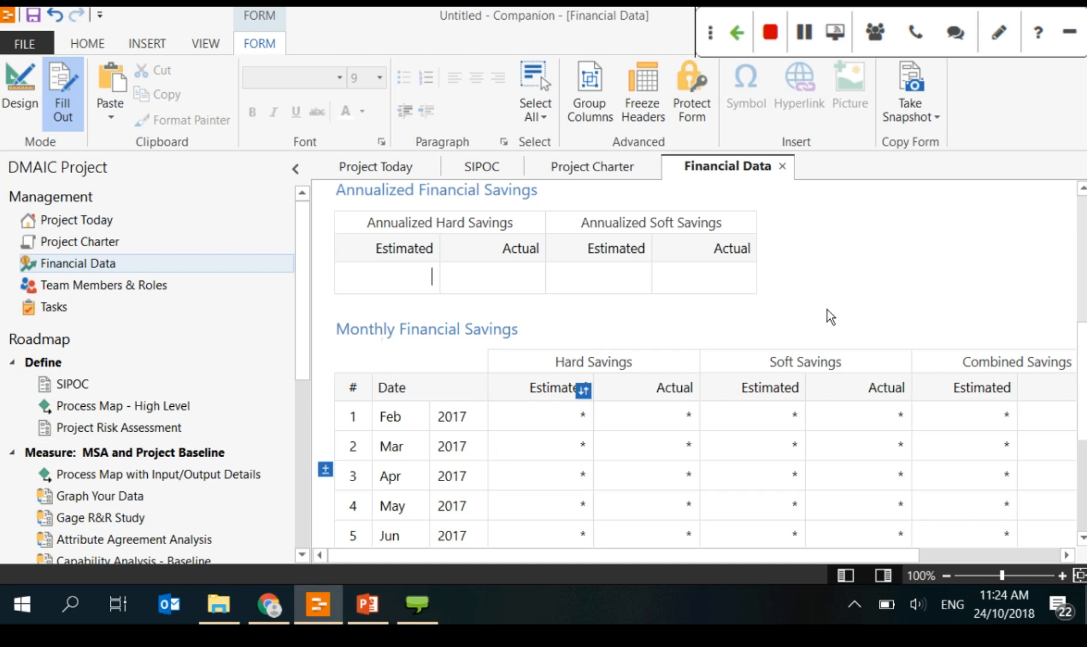
left_click(104, 284)
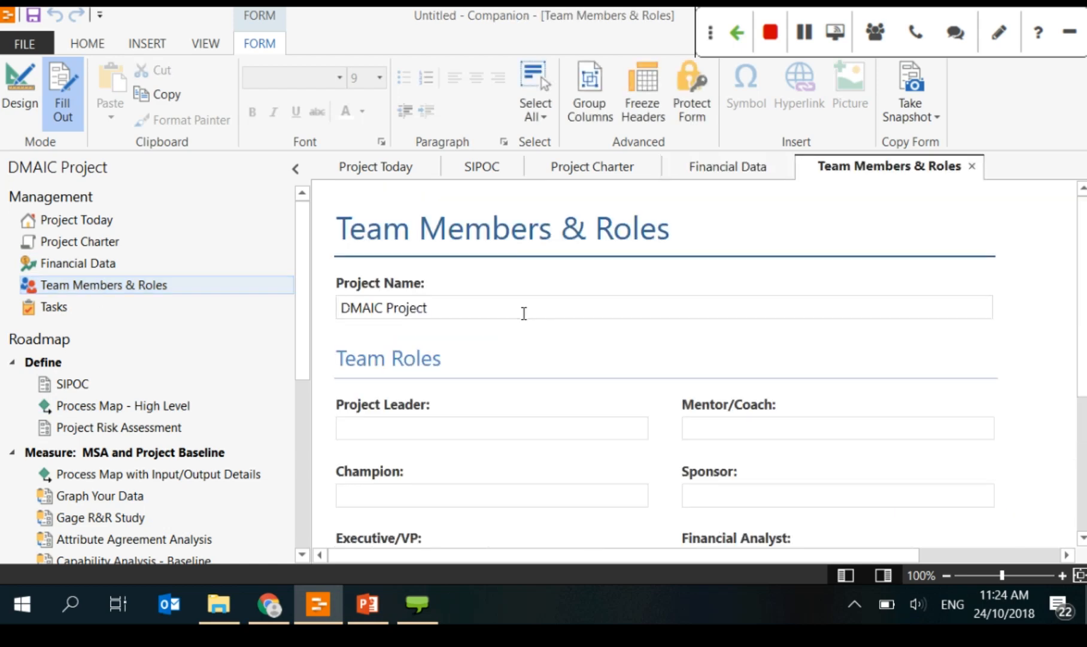
Step: Open the Tasks form and select the DMAIC Project name text
left_click(149, 308)
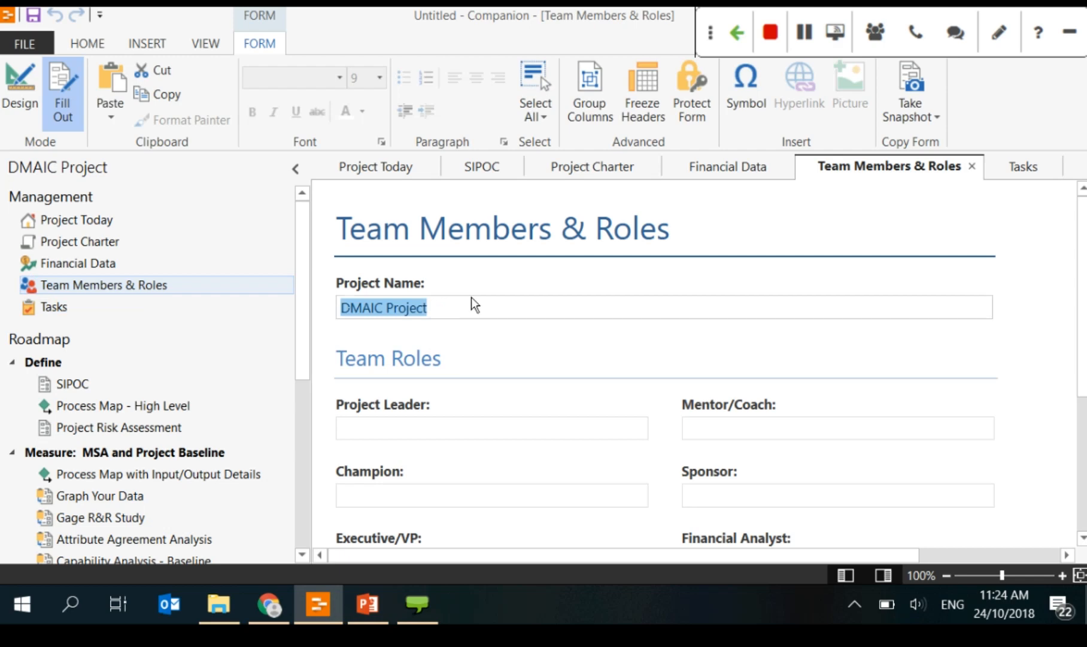
left_click(385, 313)
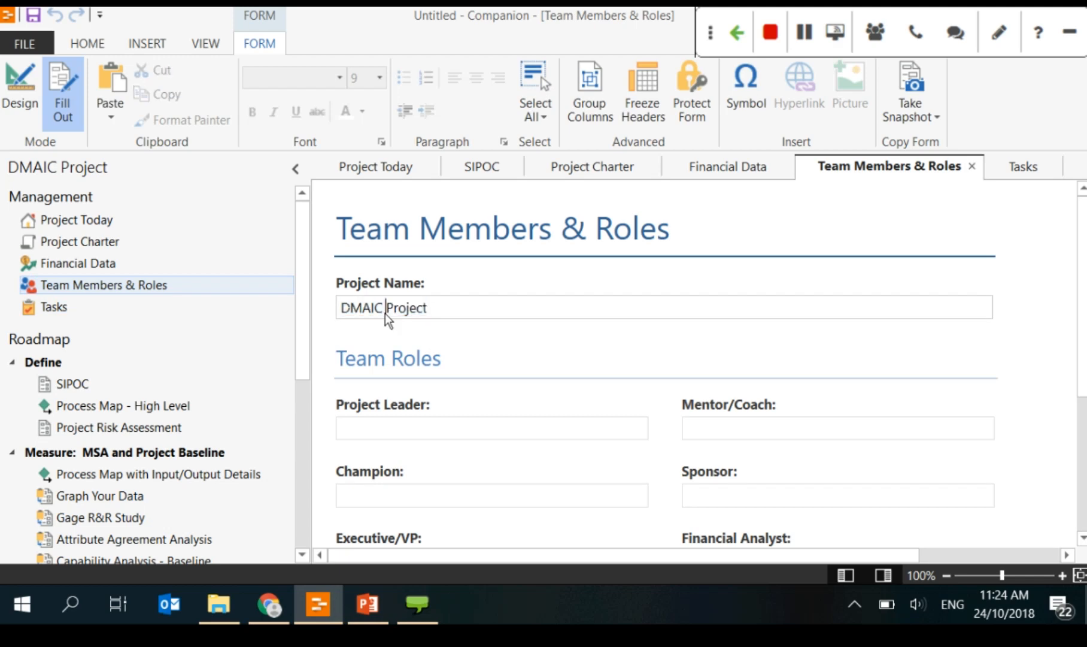
left_click_drag(440, 322, 290, 311)
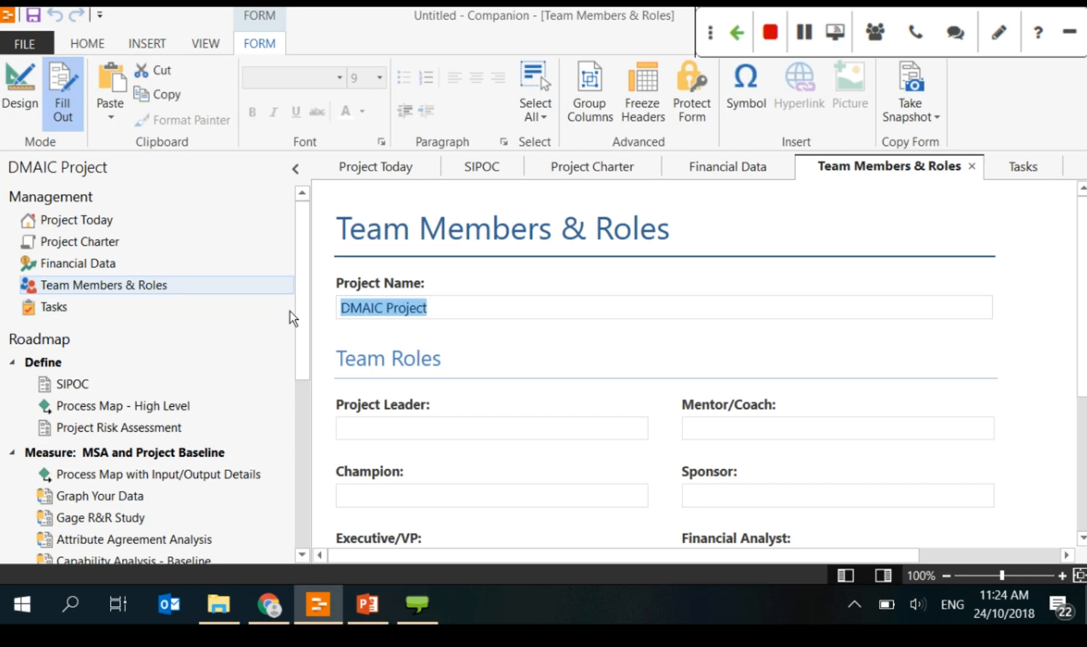
left_click(457, 318)
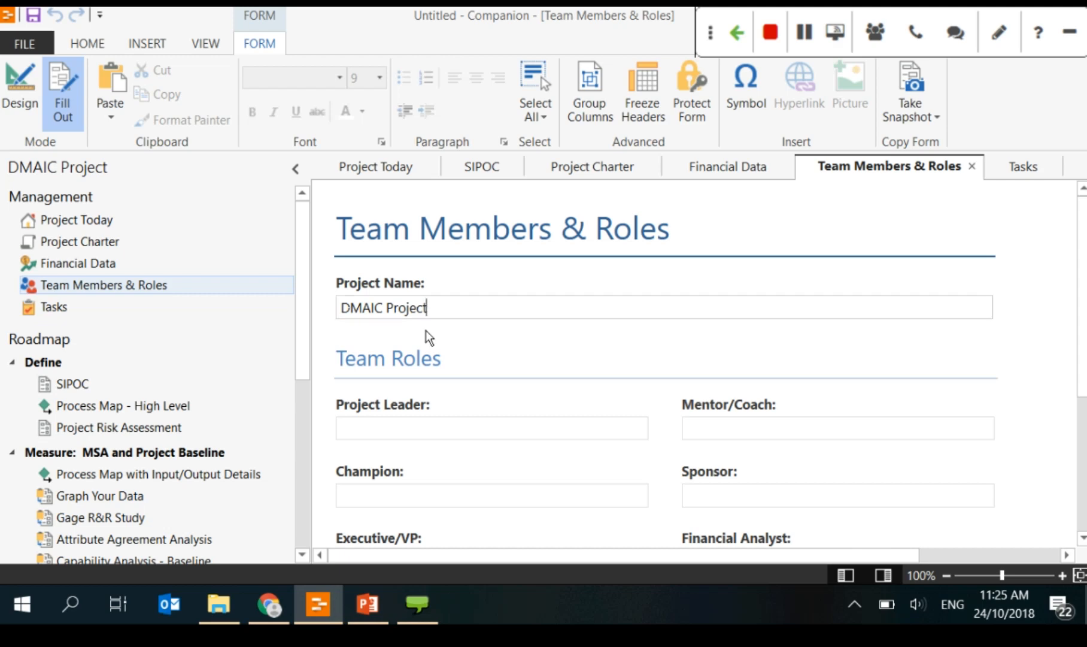
left_click_drag(428, 307, 346, 327)
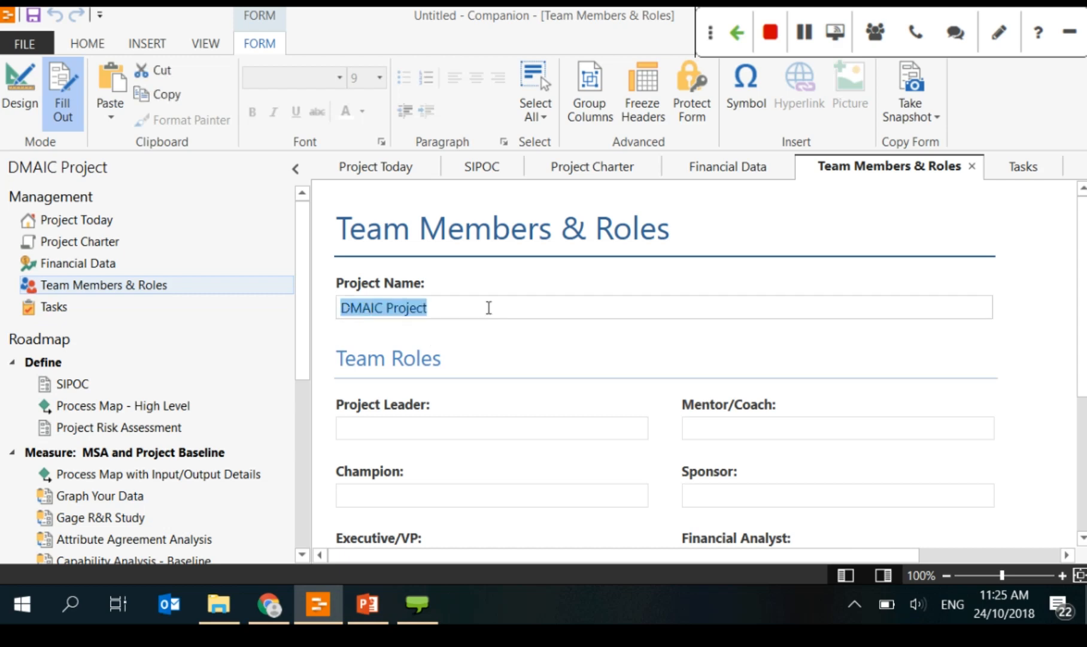
left_click(249, 306)
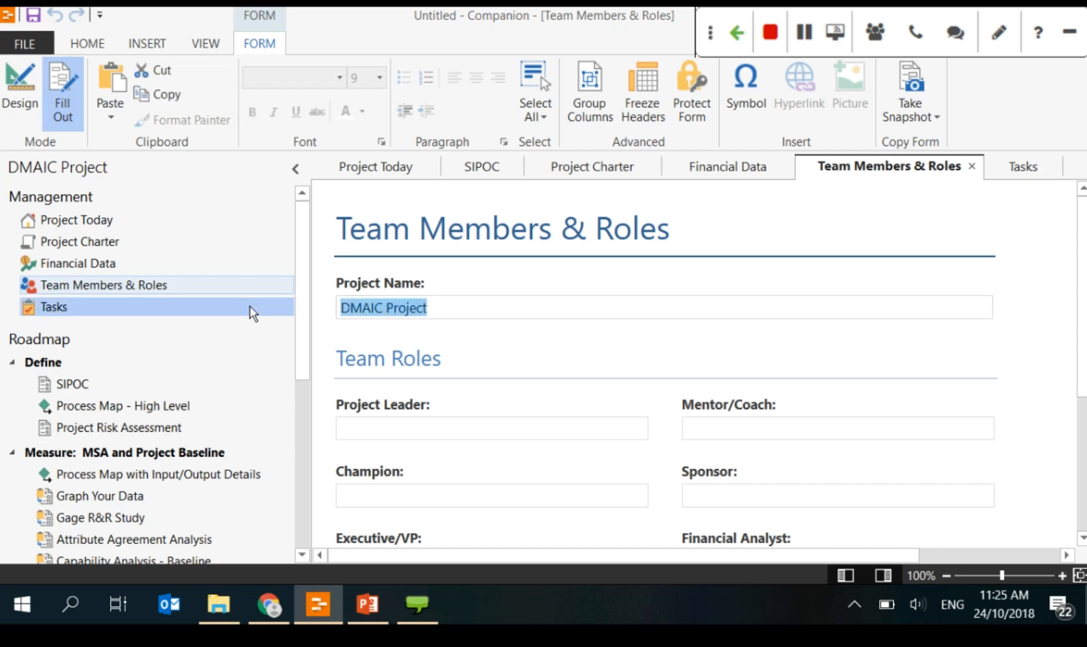
left_click(365, 313)
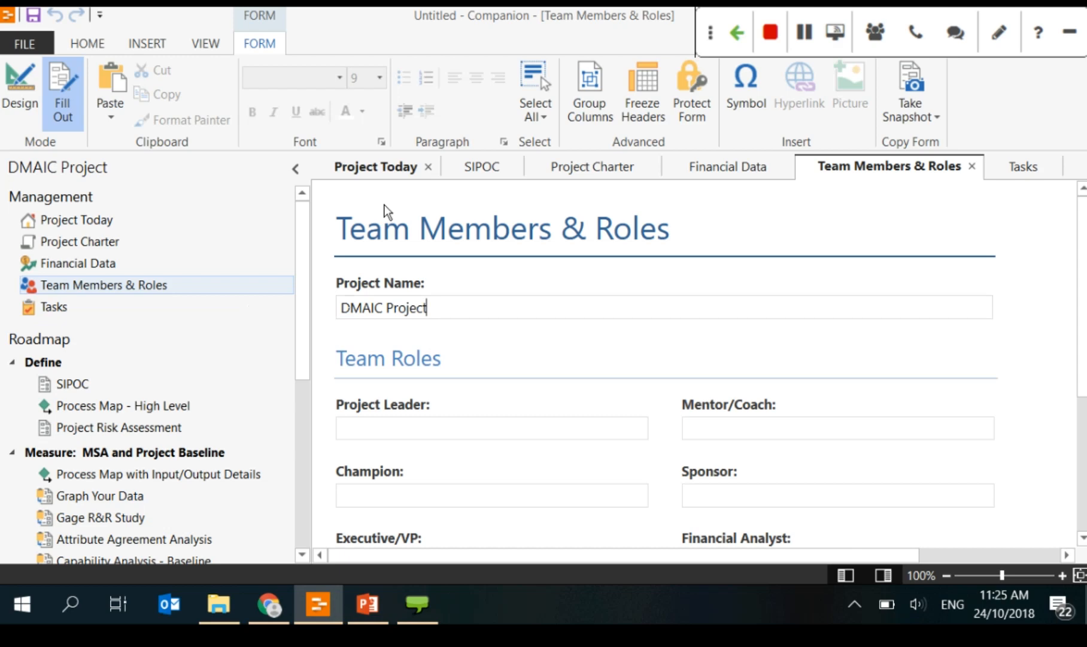
Step: Compare the project name on Project Today and Project Charter, then select it on Team Members & Roles
left_click(381, 167)
left_click_drag(436, 308, 285, 310)
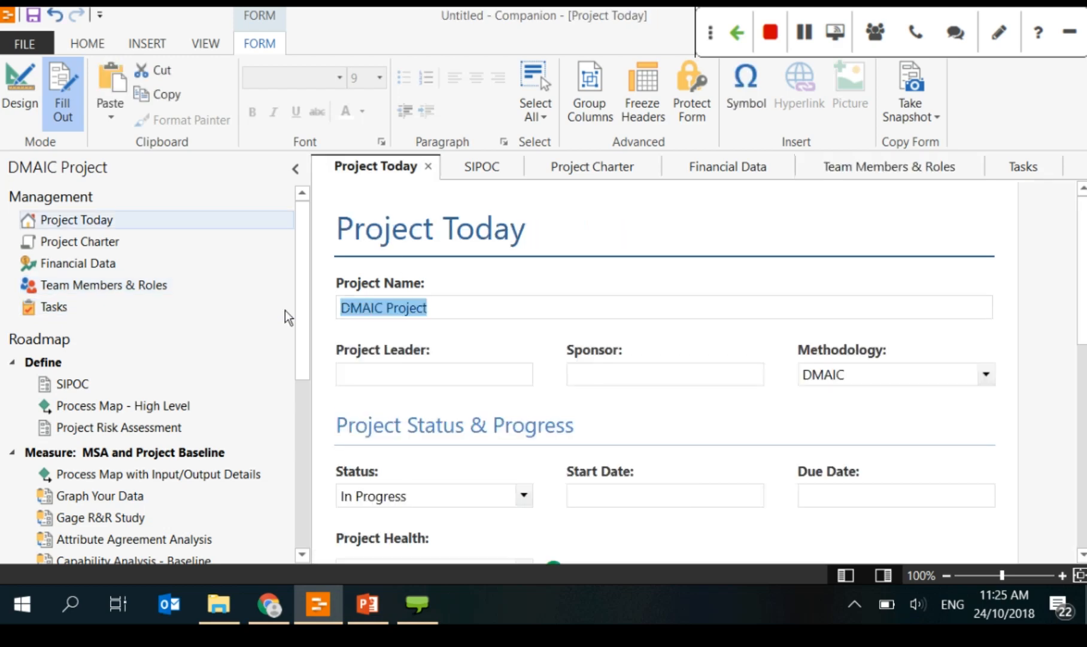
left_click(584, 168)
left_click_drag(339, 307, 440, 318)
left_click(872, 171)
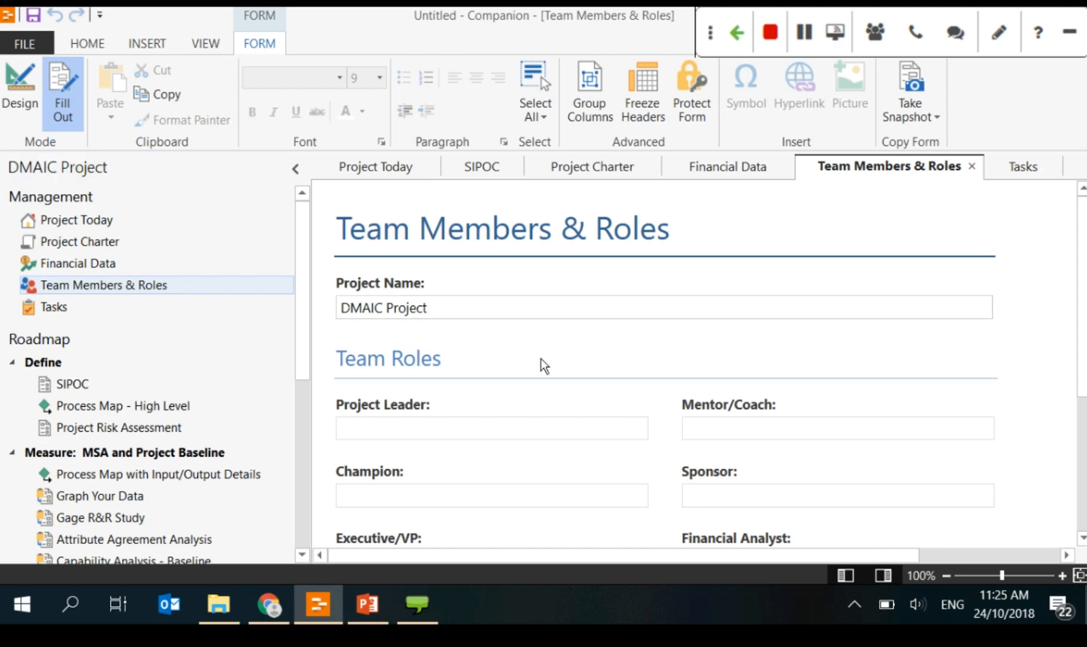
left_click_drag(339, 308, 367, 318)
left_click(417, 322)
left_click(396, 317)
left_click(396, 317)
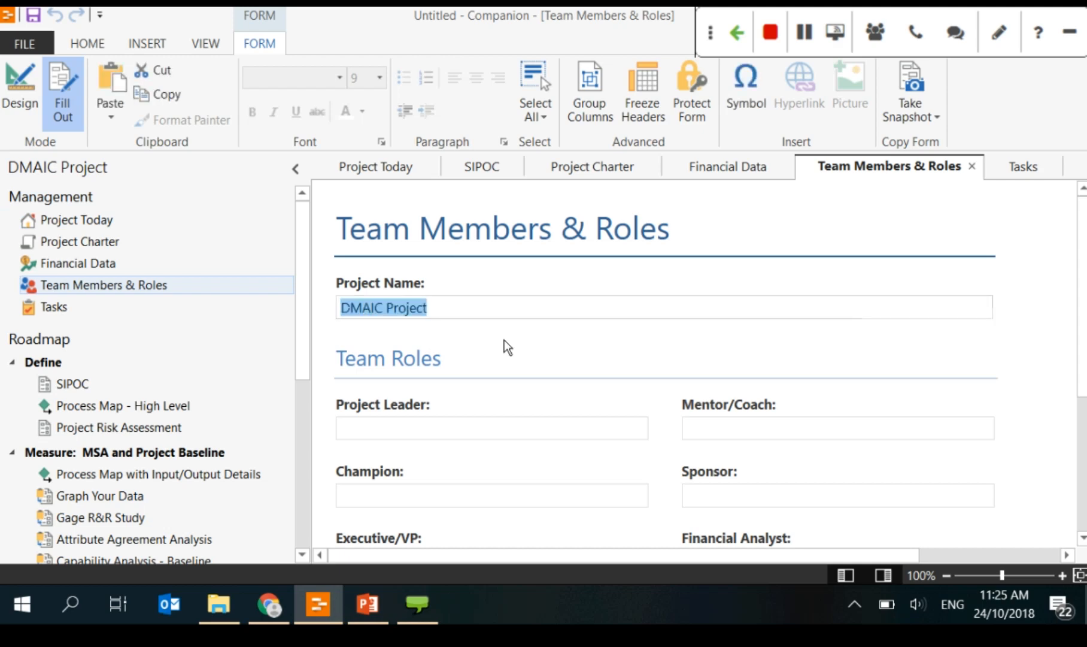
Step: Enter 'Reduce Pizza Defects' as the new Project Name
type("Reduce Pi")
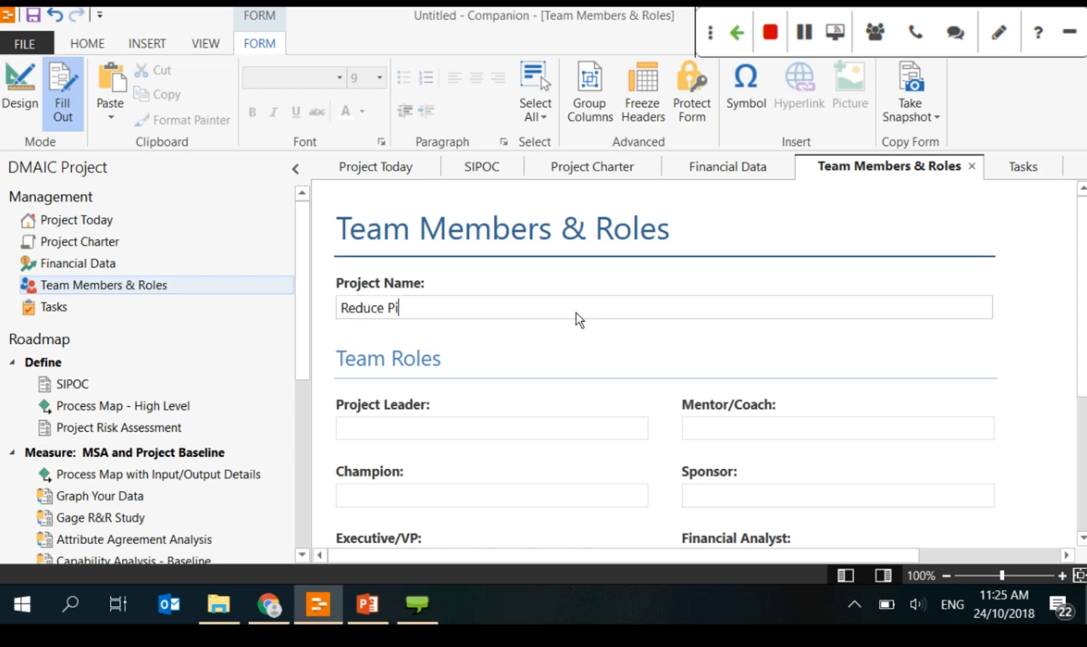
type("zza")
type("Defects")
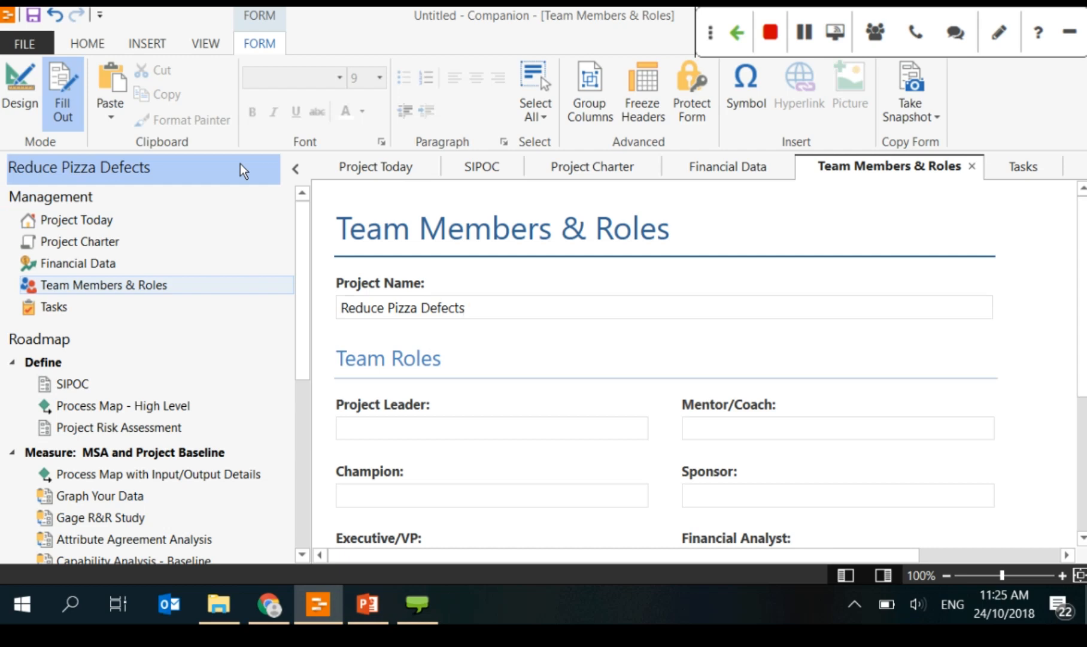
Step: Check the renamed project on the Project Today, SIPOC and Project Charter forms, then return to Team Members & Roles
left_click(354, 168)
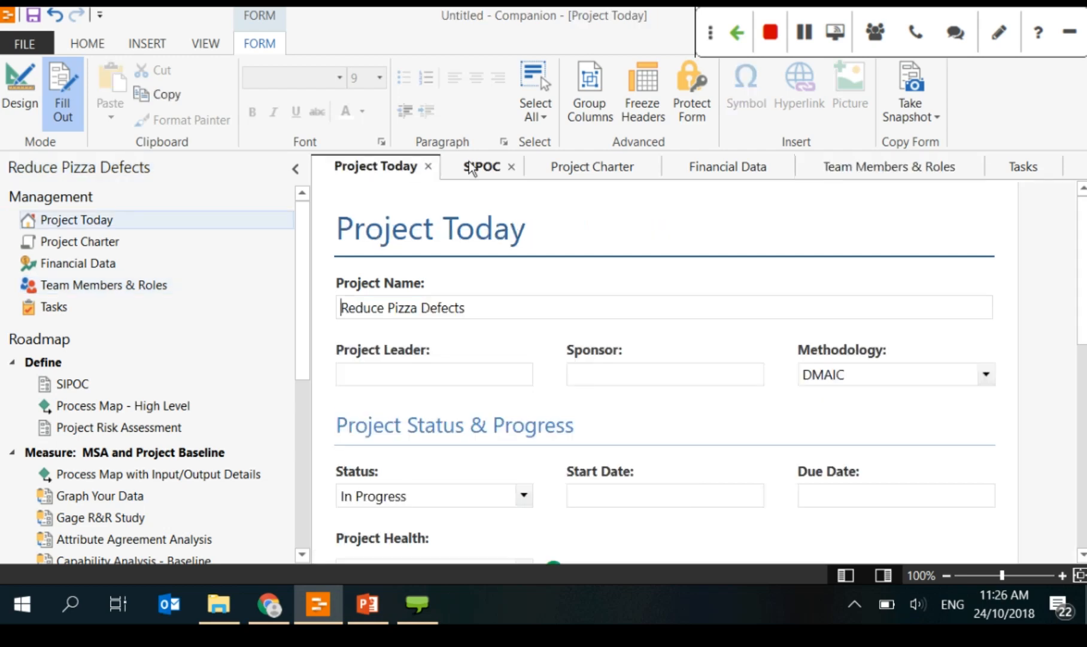
left_click(494, 170)
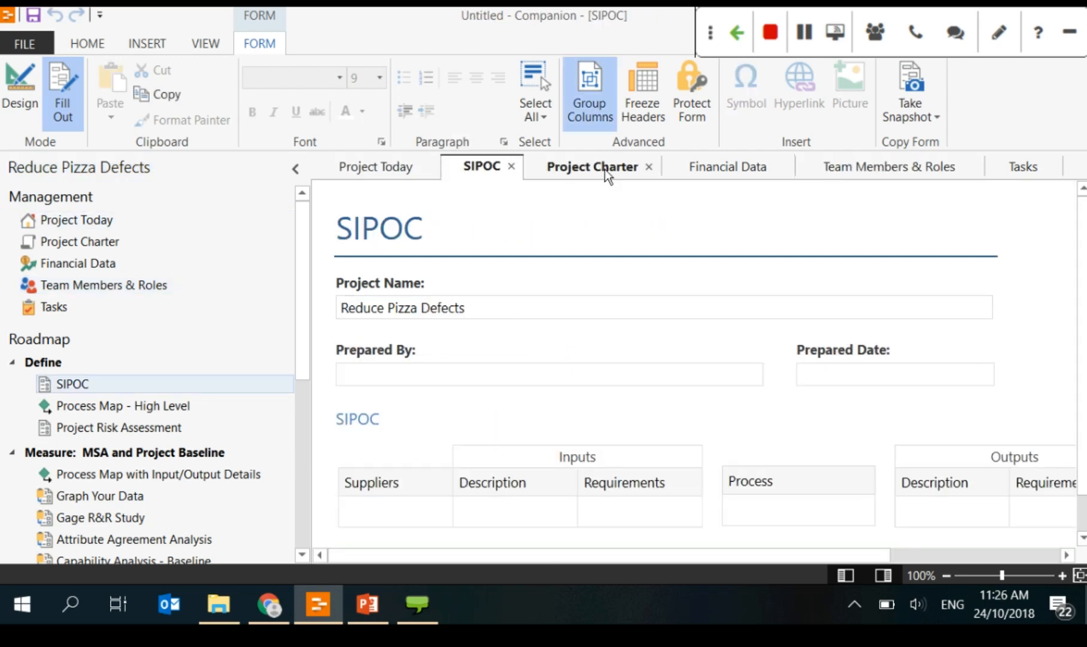
left_click(605, 169)
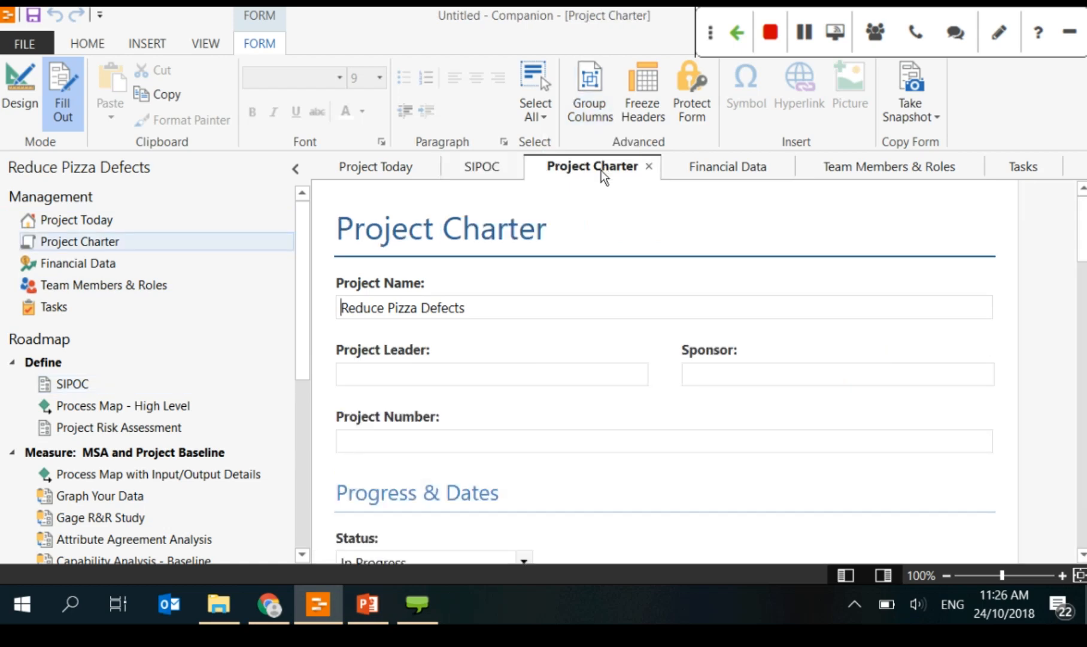
left_click(722, 164)
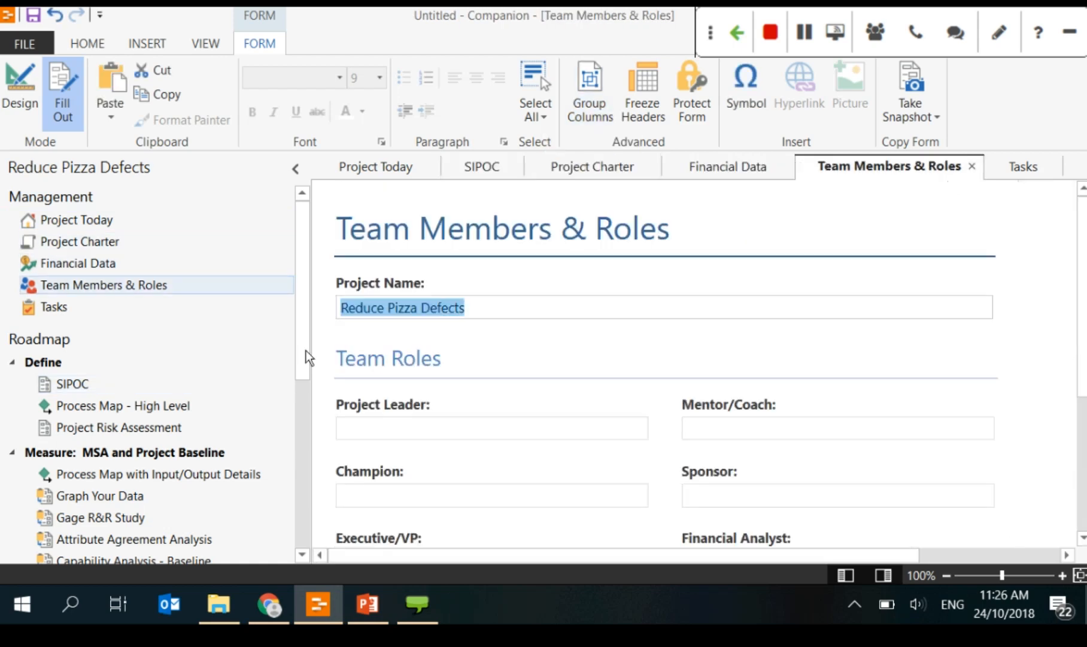
Step: Move past the Project Leader field down to the empty Team Members table
scroll(503, 311, "down", 2)
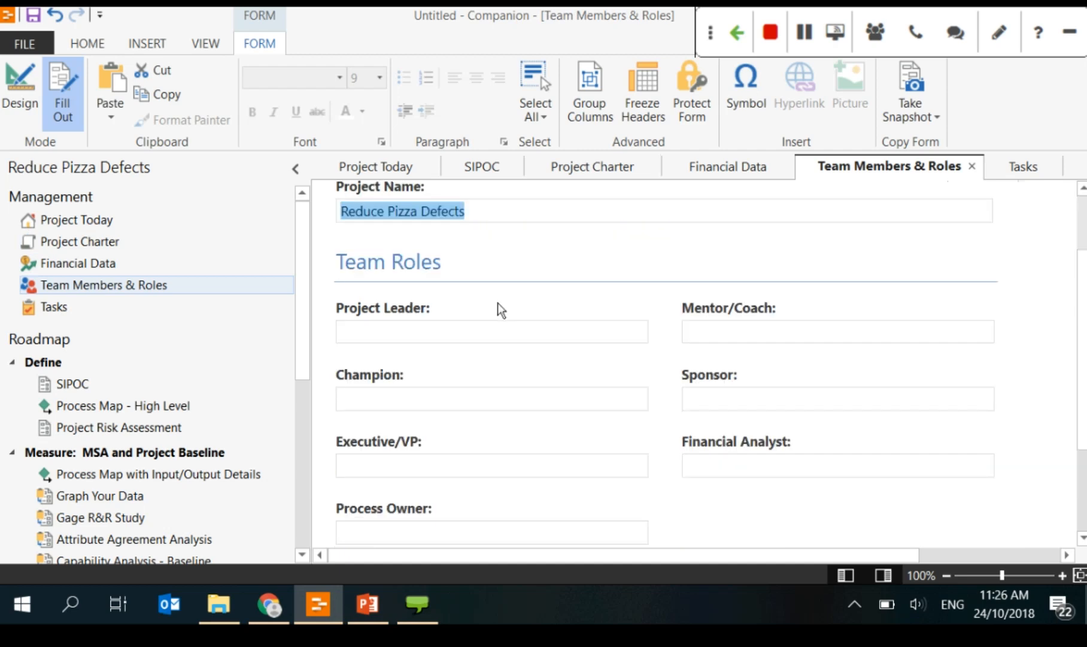
left_click(477, 344)
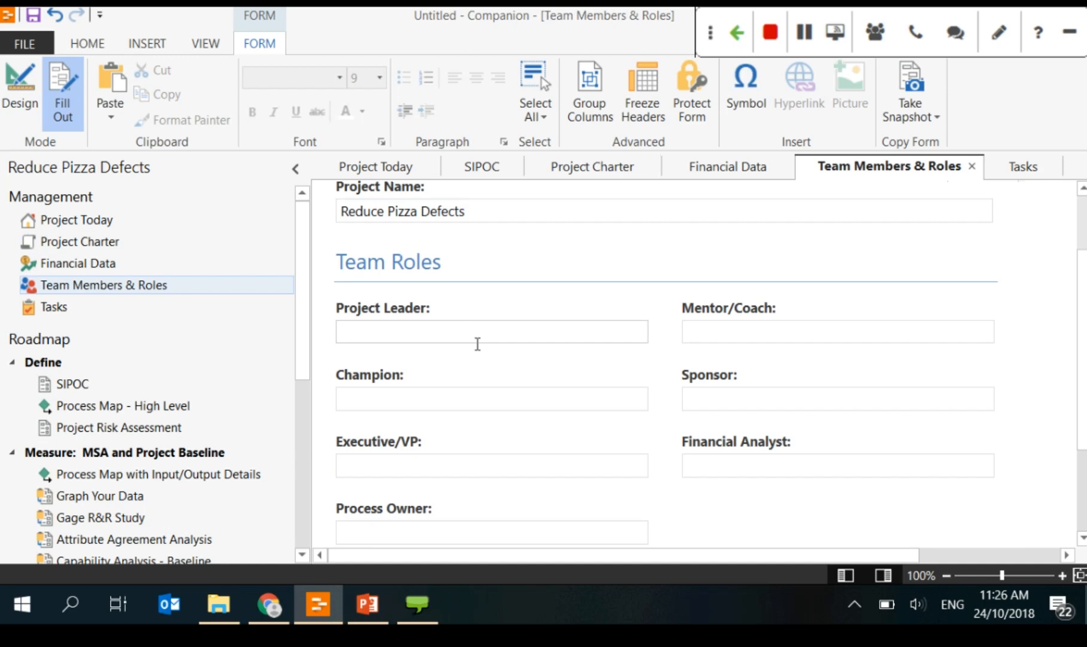
scroll(470, 323, "down", 1)
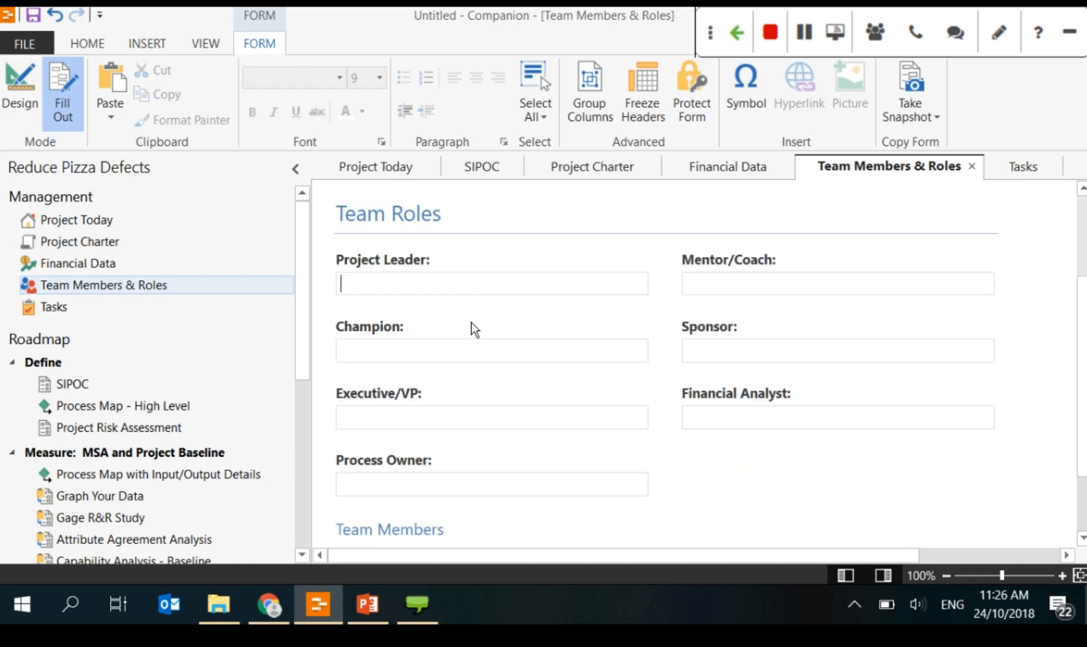
scroll(471, 322, "down", 1)
scroll(445, 387, "down", 1)
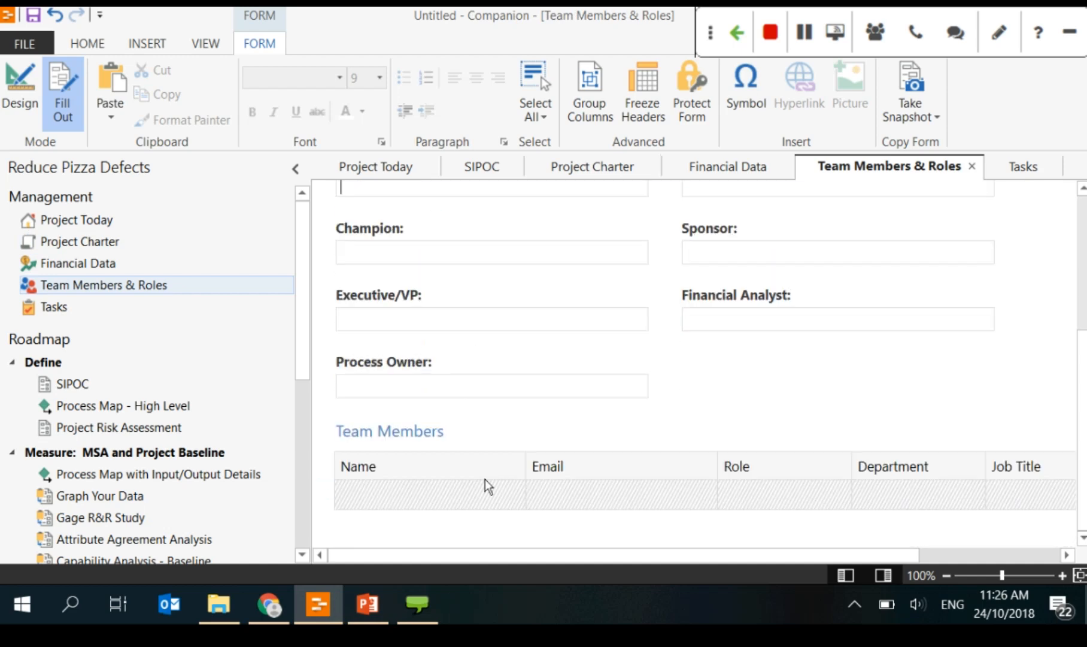
scroll(561, 376, "up", 1)
scroll(560, 377, "down", 1)
Step: Add two placeholder team member rows to the Team Members table
left_click(325, 489)
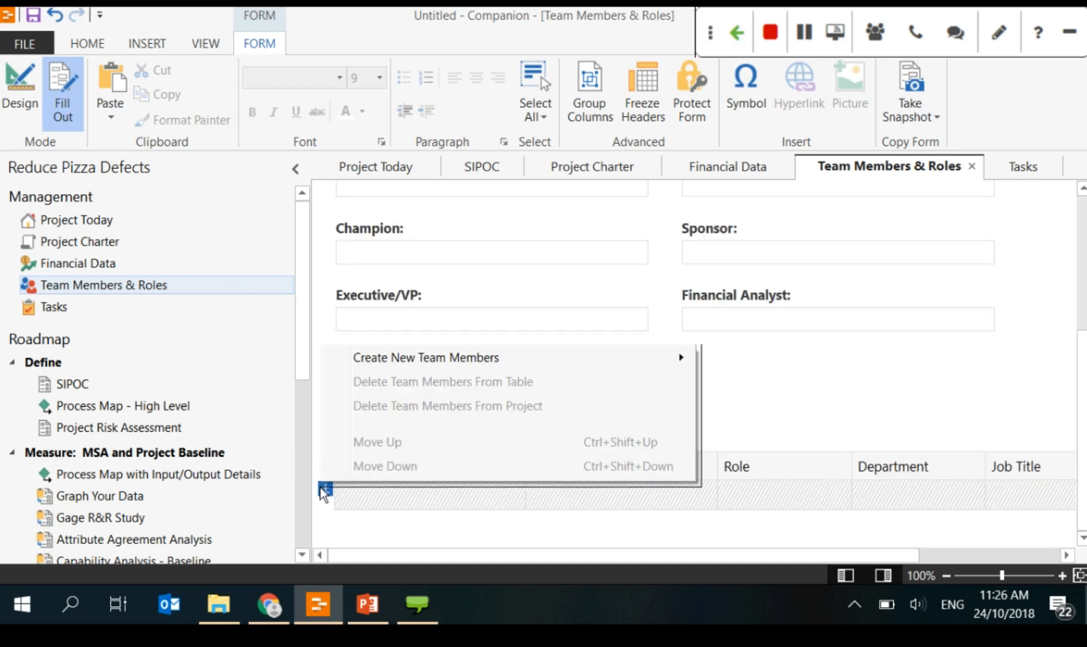
mouse_move(532, 359)
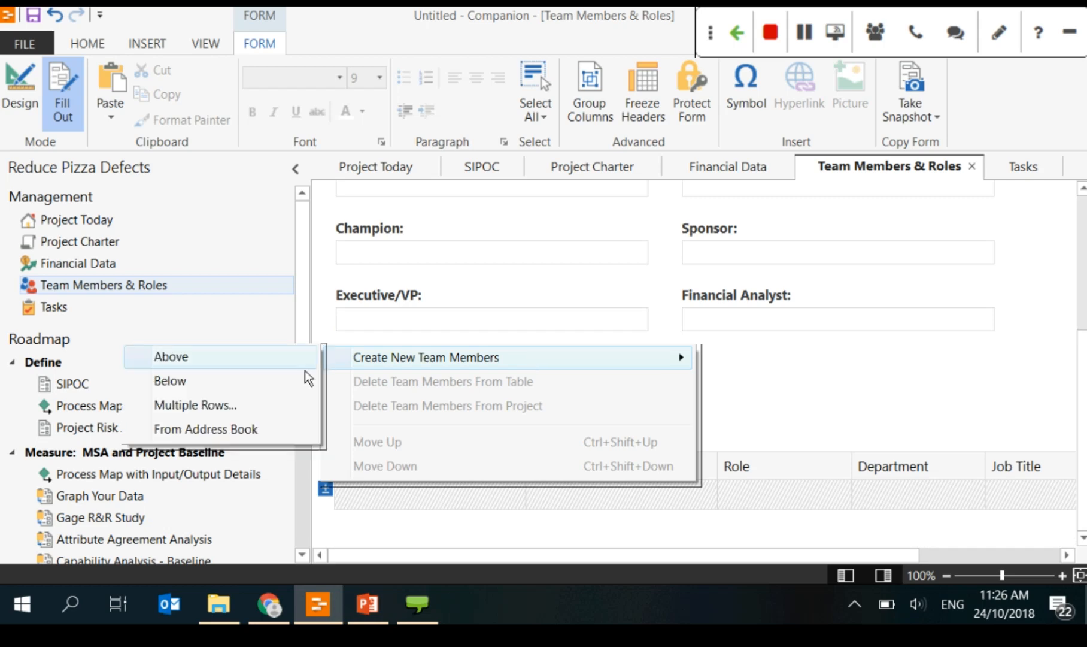
left_click(245, 404)
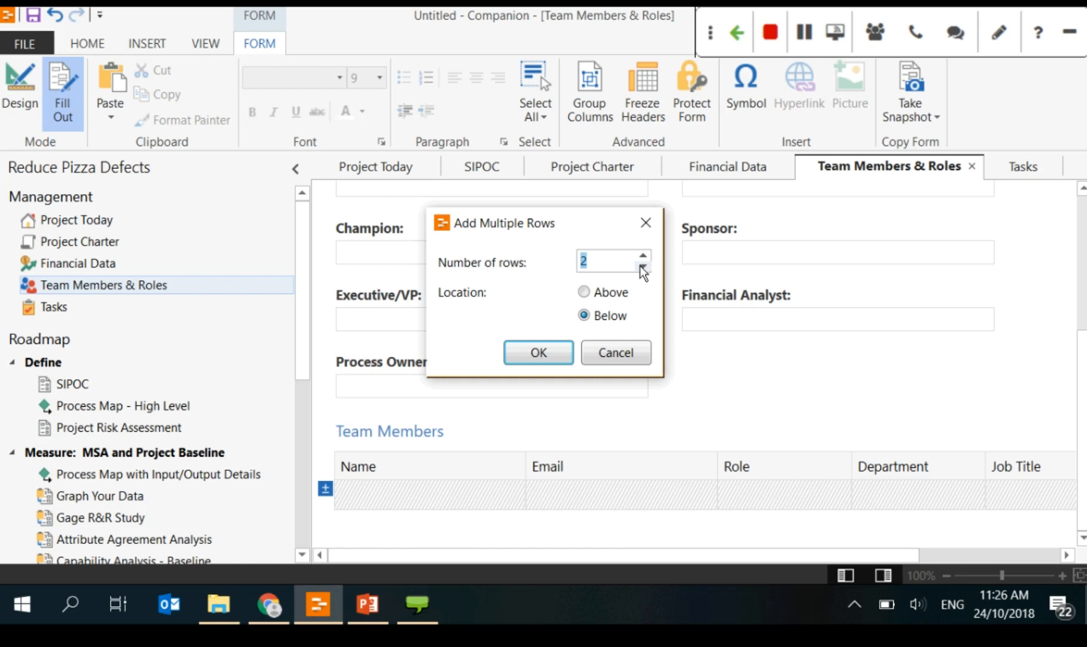
left_click(552, 355)
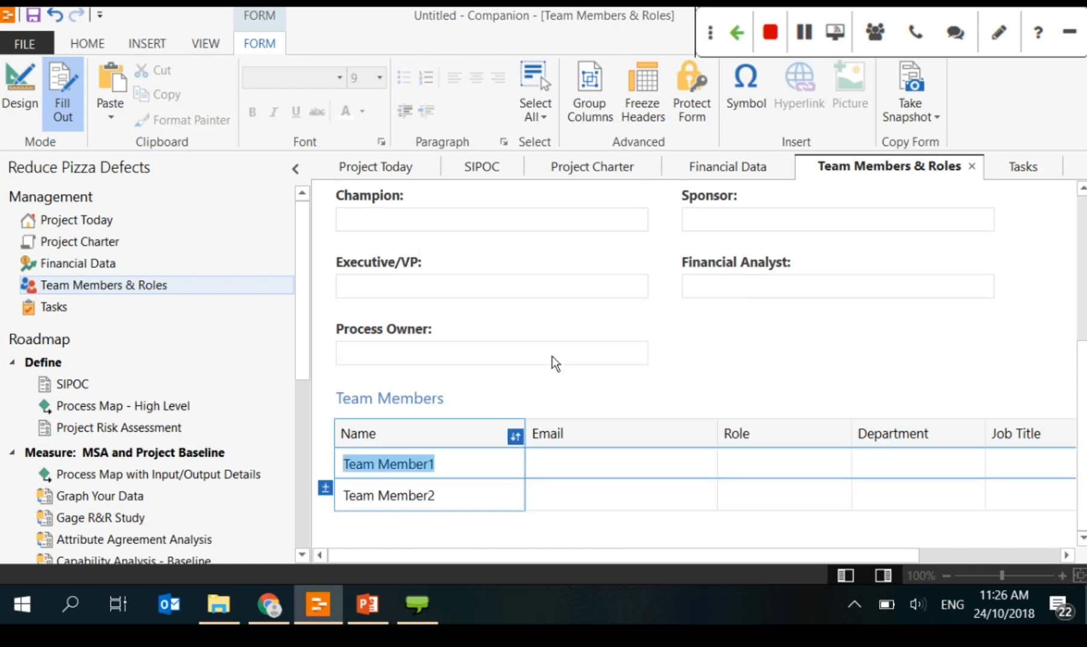
left_click(327, 486)
mouse_move(483, 362)
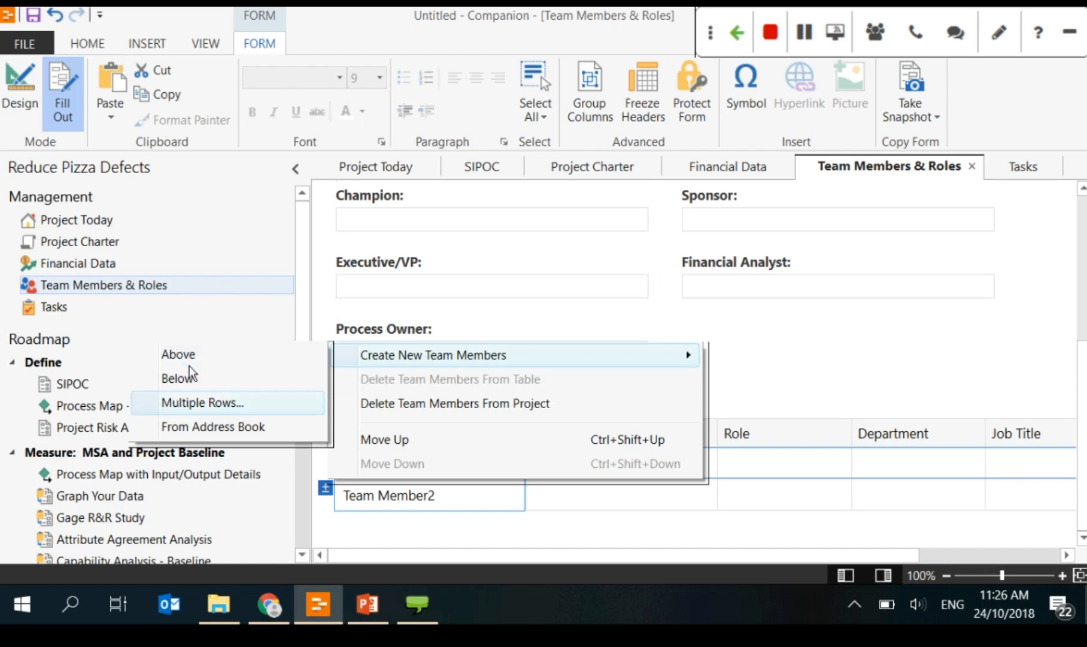
left_click(210, 427)
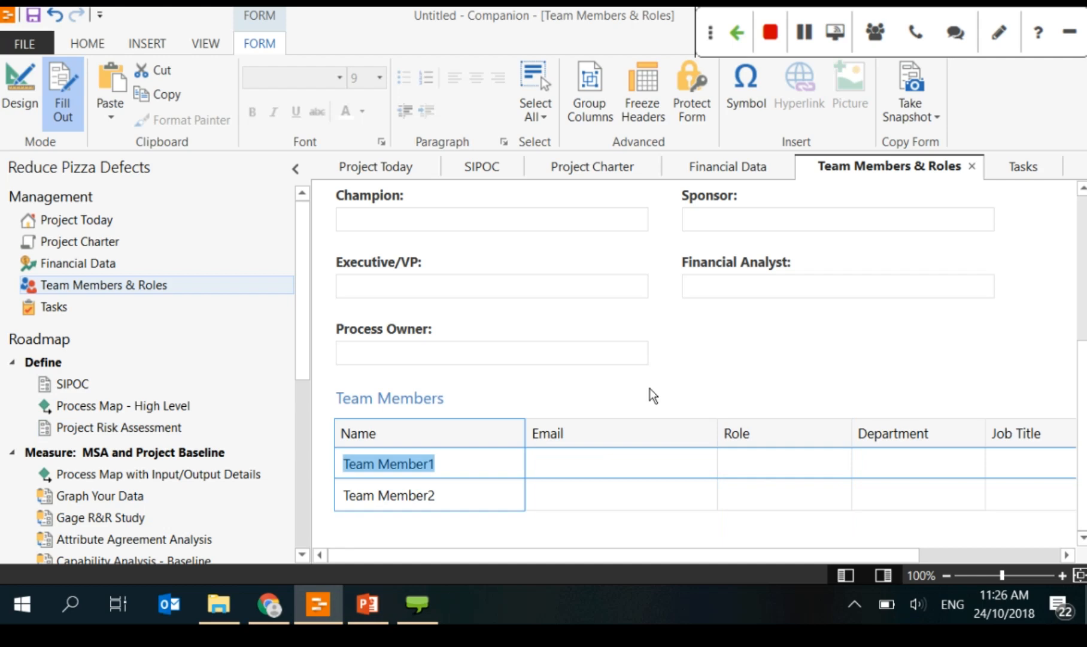
Step: Insert a contact from the address book as a new Team Members row
mouse_move(328, 482)
left_click(325, 455)
mouse_move(452, 329)
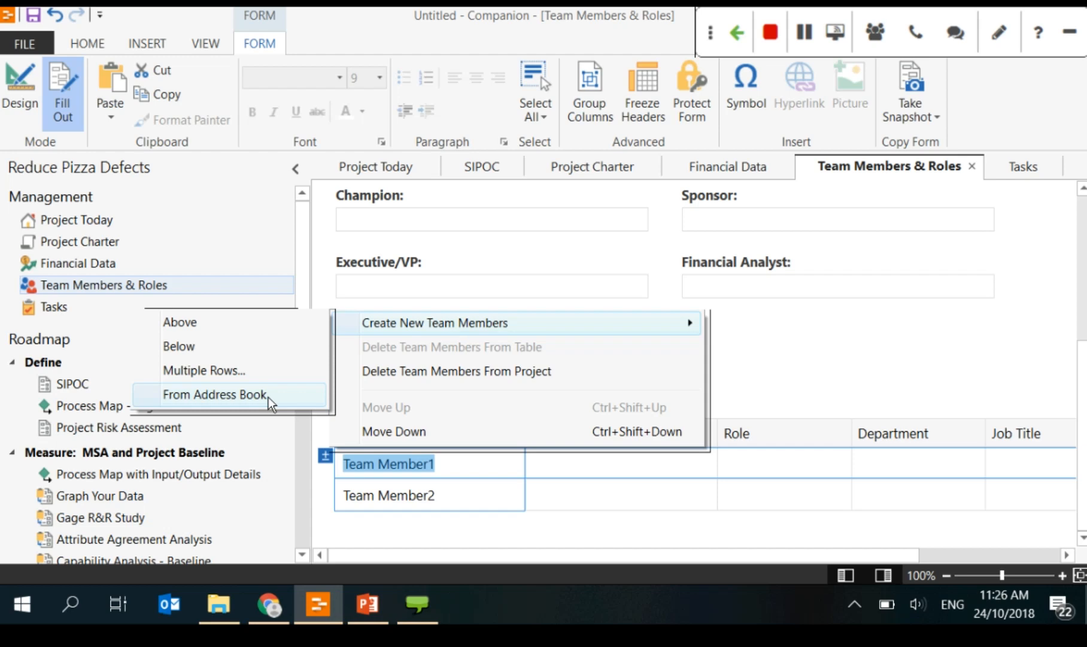
left_click(432, 324)
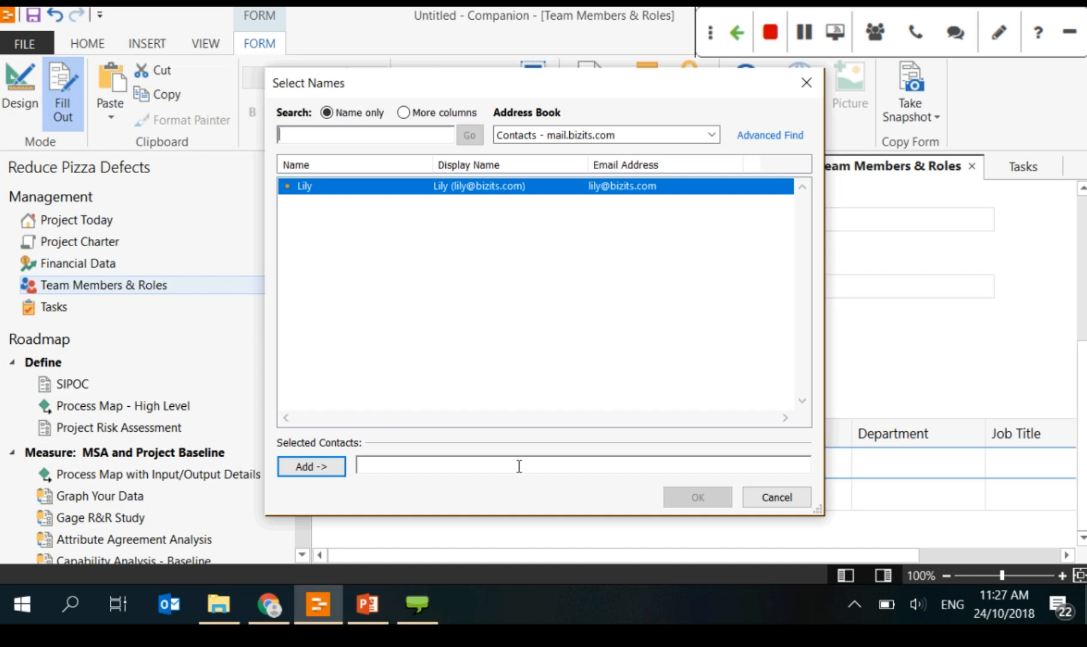
left_click(314, 467)
left_click(690, 505)
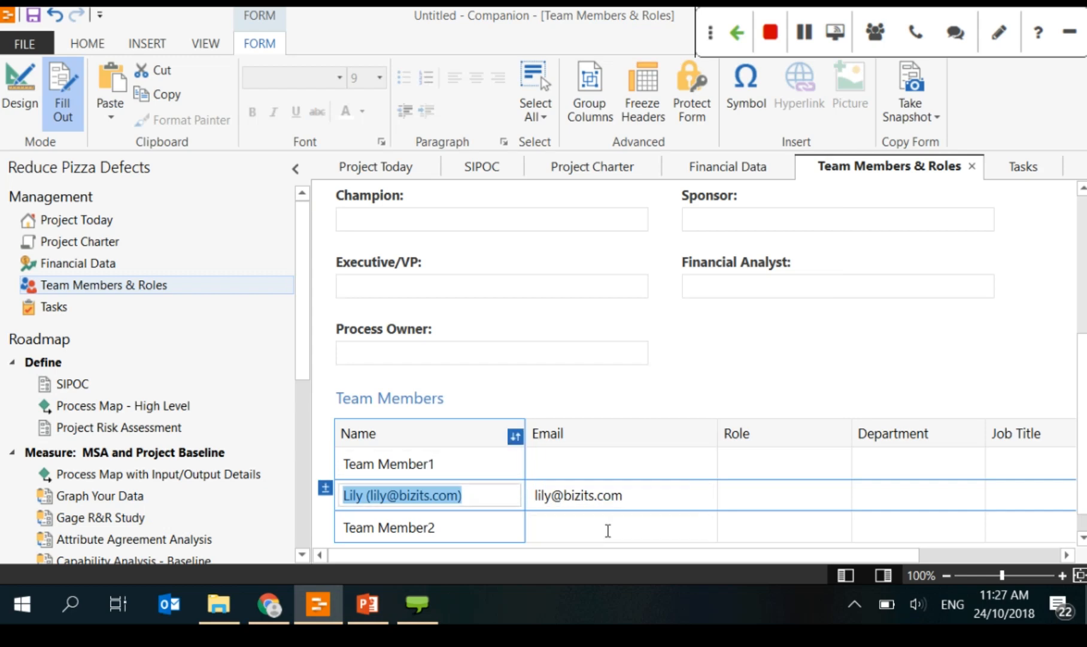
Step: Fill the first member's name and e-mail, with role Sponsor and department Finance
key("Up")
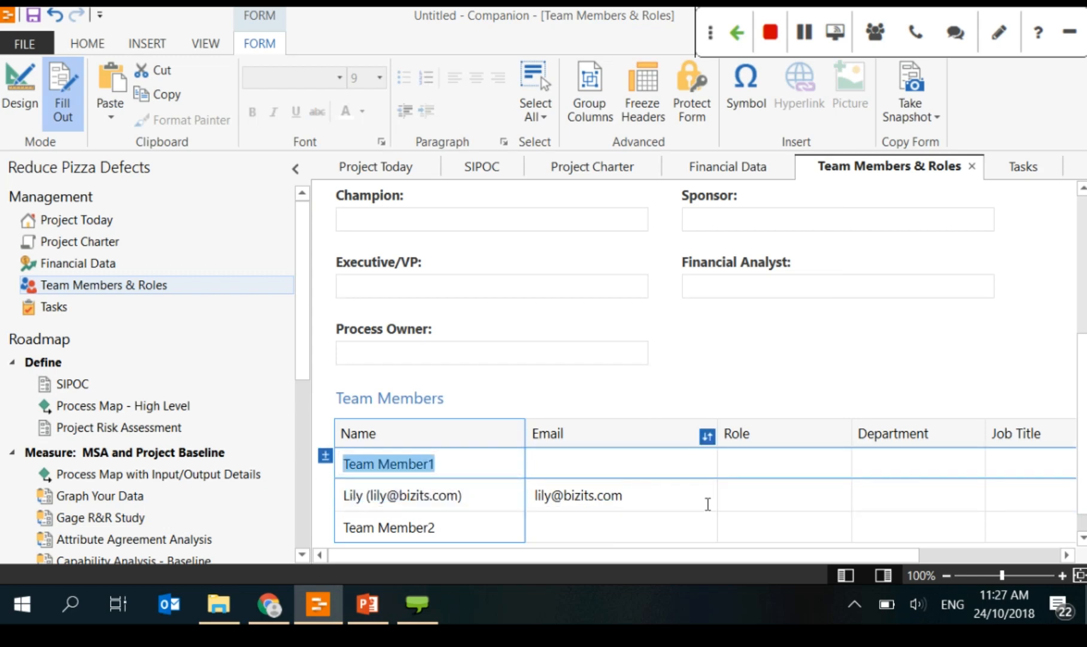
type("John")
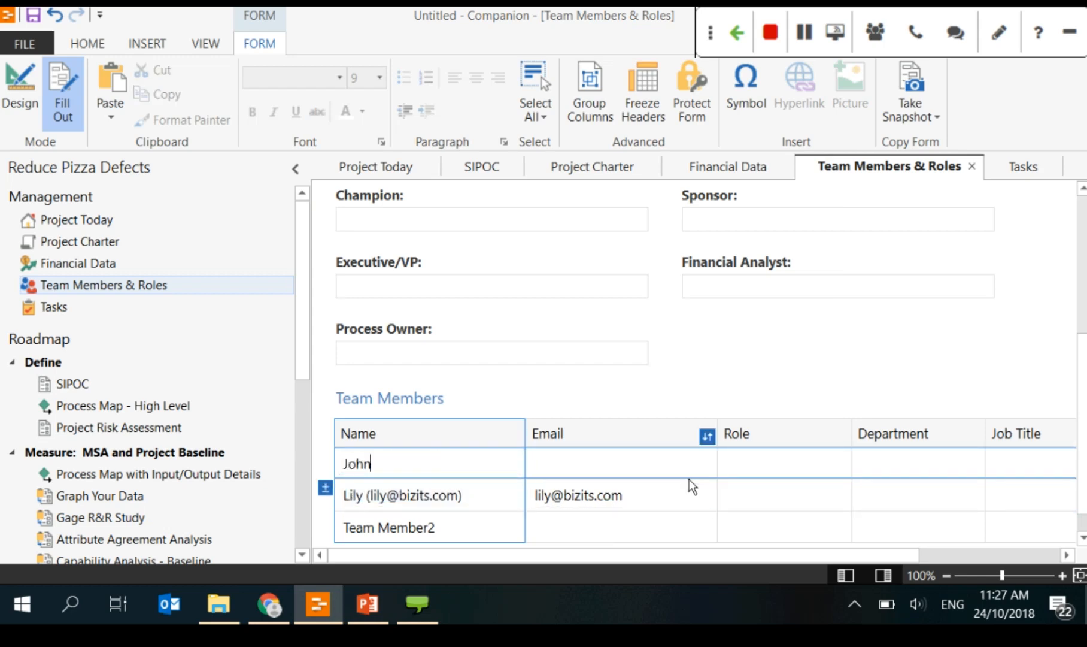
left_click(615, 474)
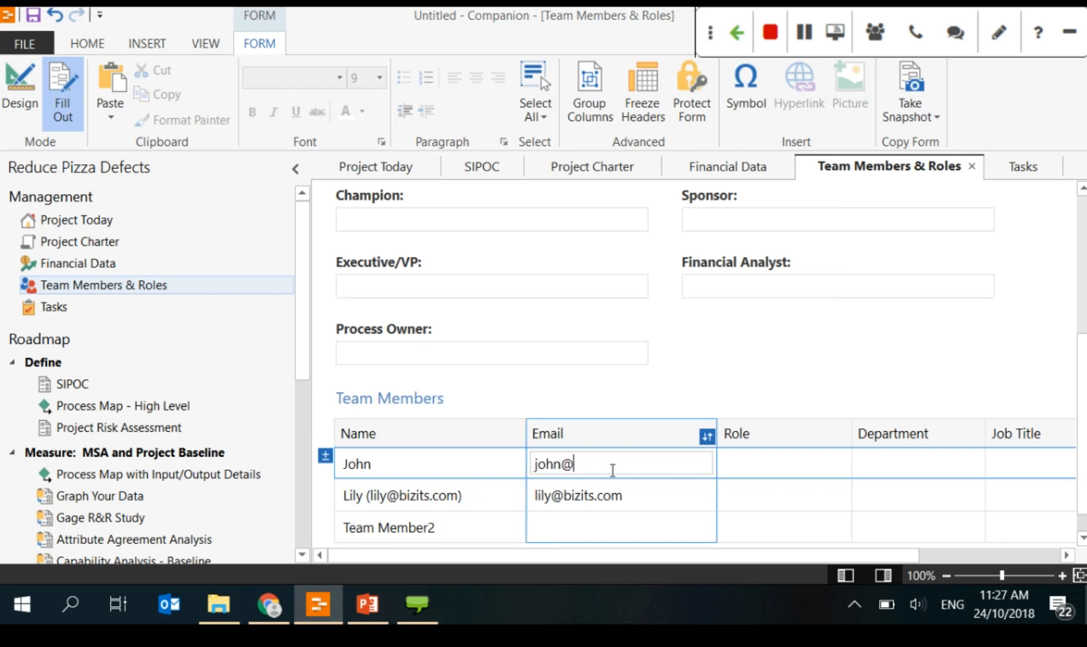
left_click(763, 462)
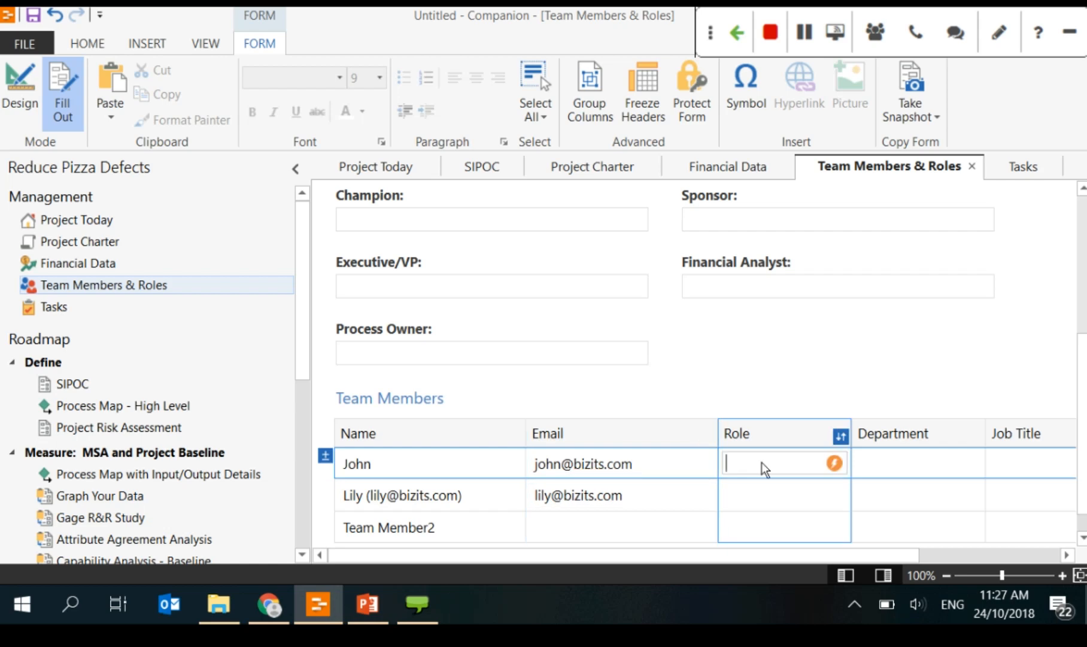
left_click(833, 463)
left_click(752, 437)
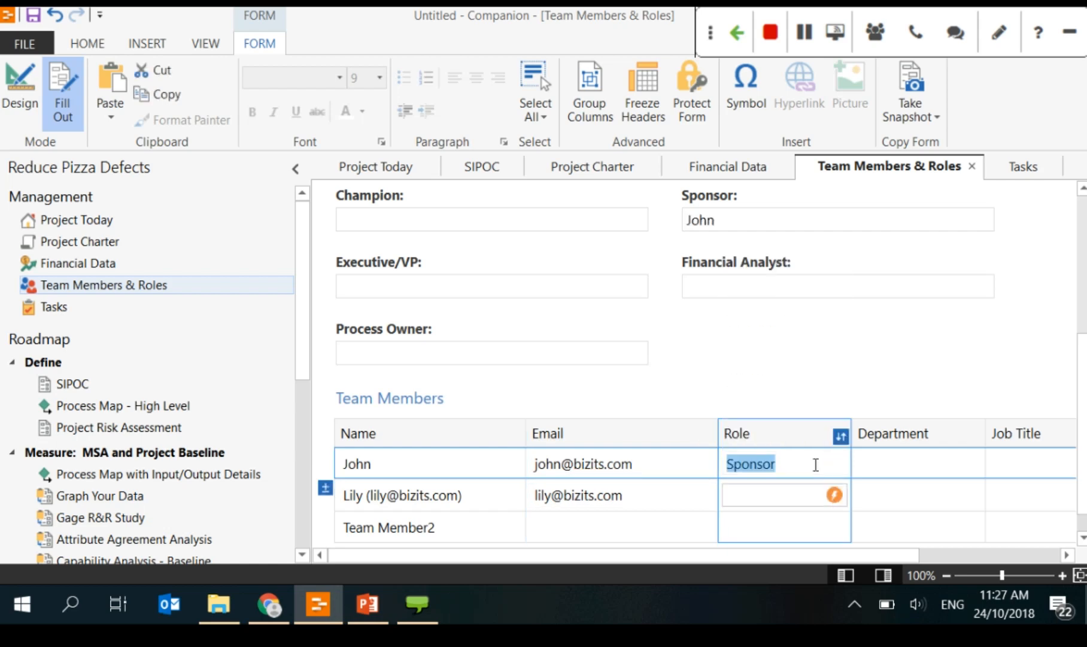
left_click(904, 473)
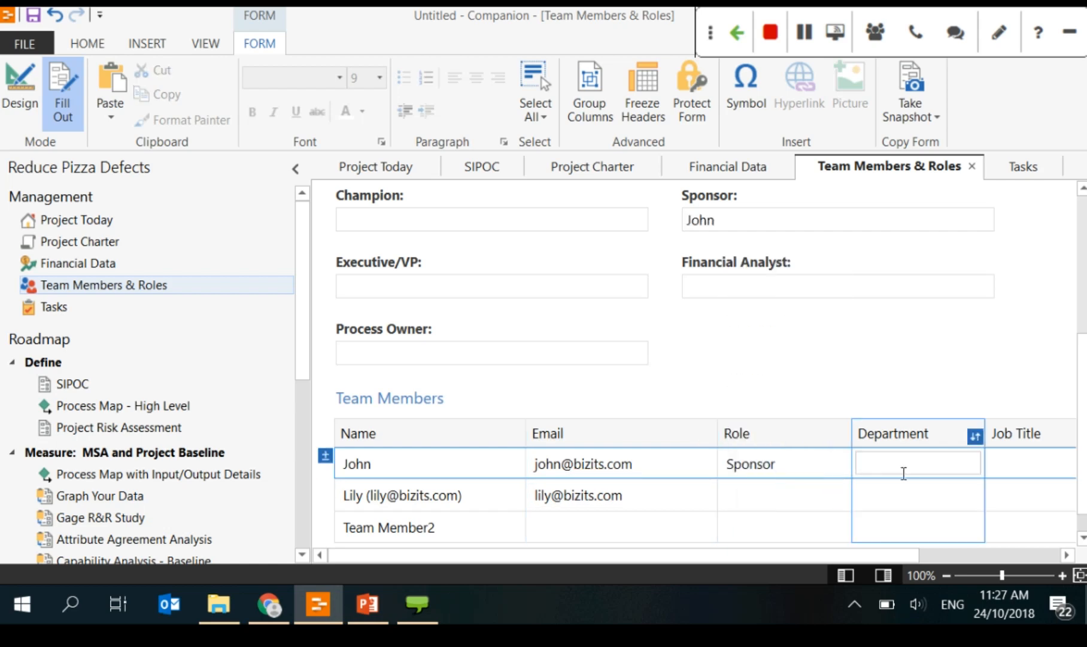
type("Fin")
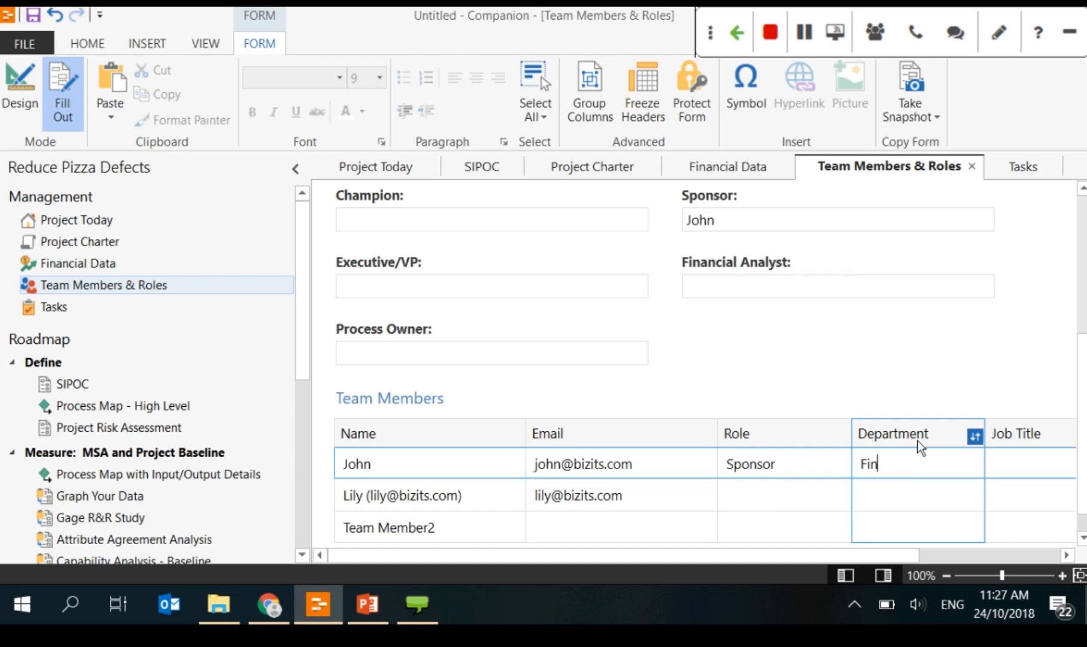
type("ance")
key("Return")
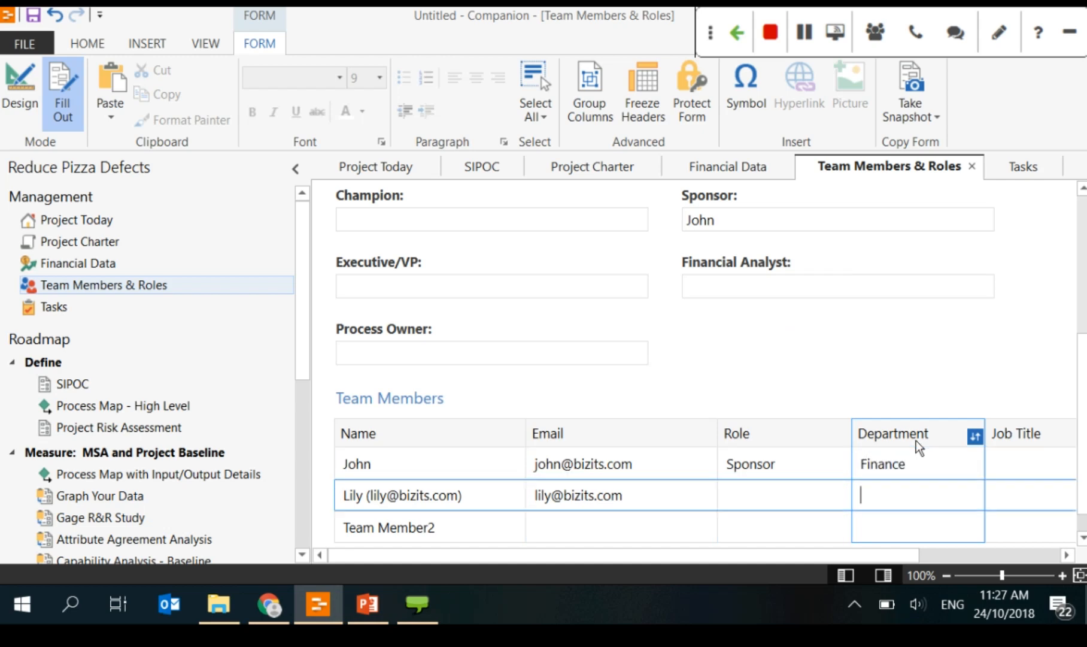
left_click(1031, 466)
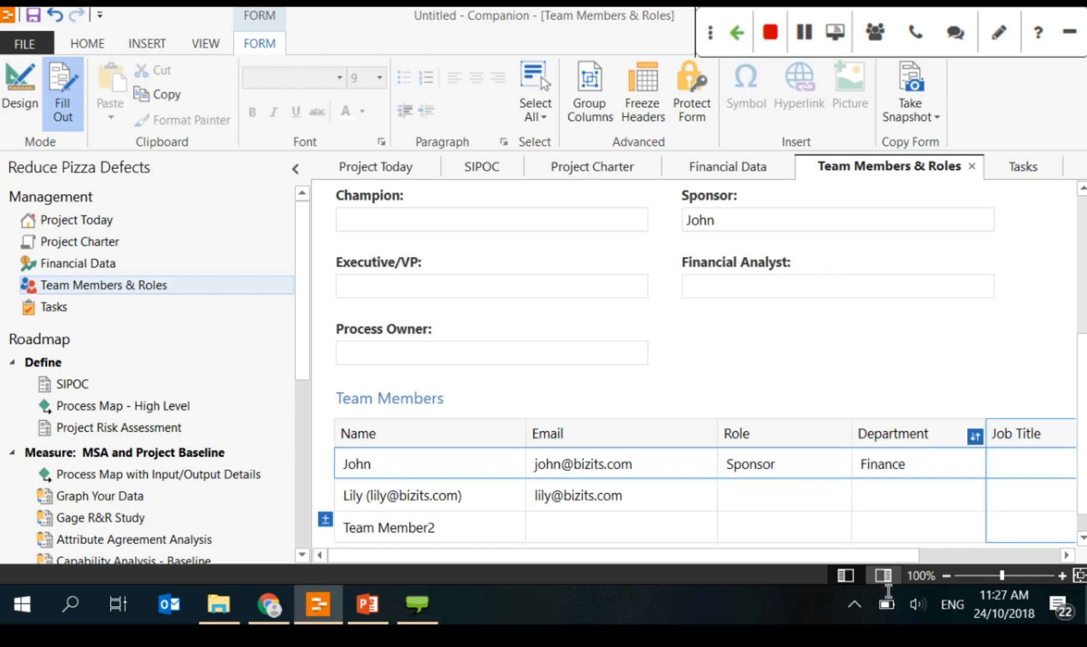
Step: Widen the form and give the second member role Project Leader, department Project
mouse_move(729, 555)
left_mouse_down()
mouse_move(869, 555)
mouse_move(728, 559)
left_mouse_up()
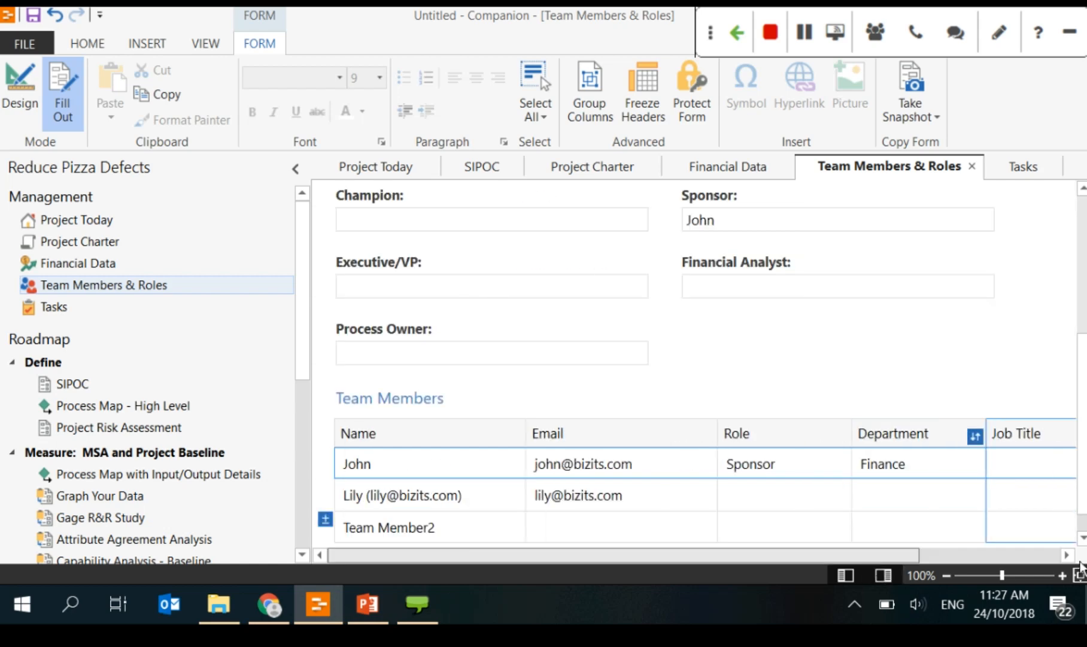
left_click_drag(311, 395, 261, 384)
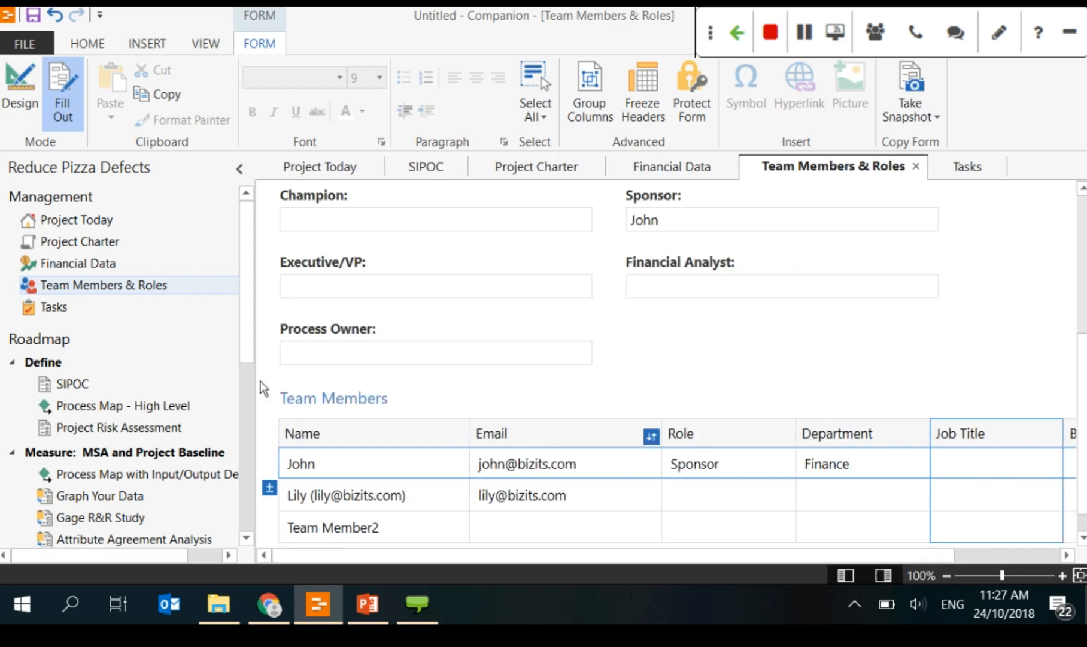
left_click(734, 497)
left_click(734, 497)
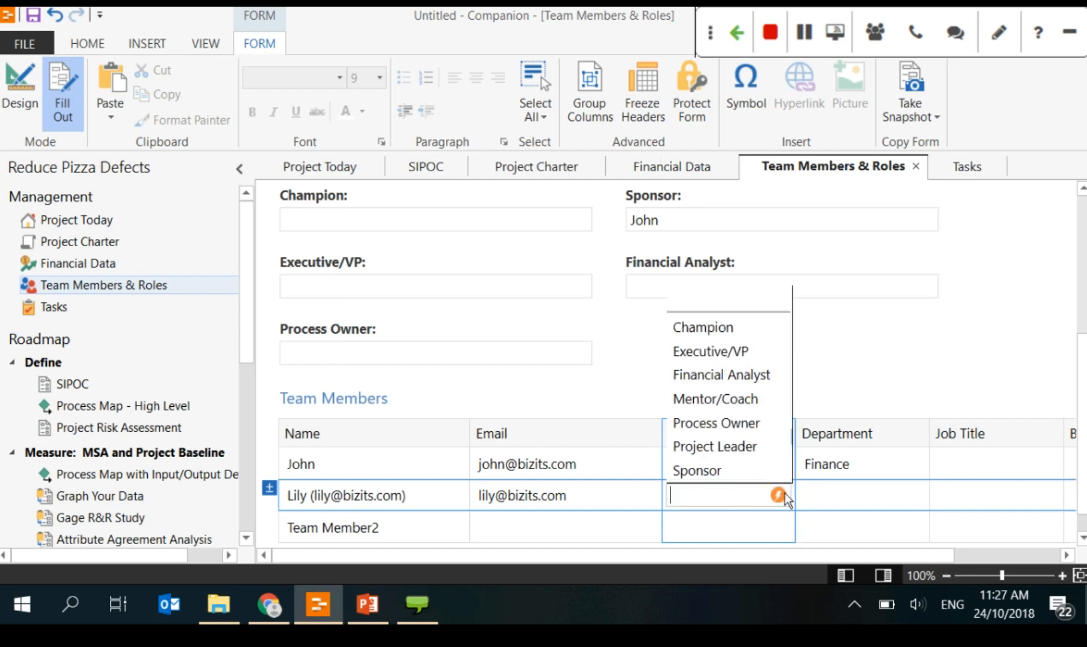
left_click(728, 440)
left_click(856, 494)
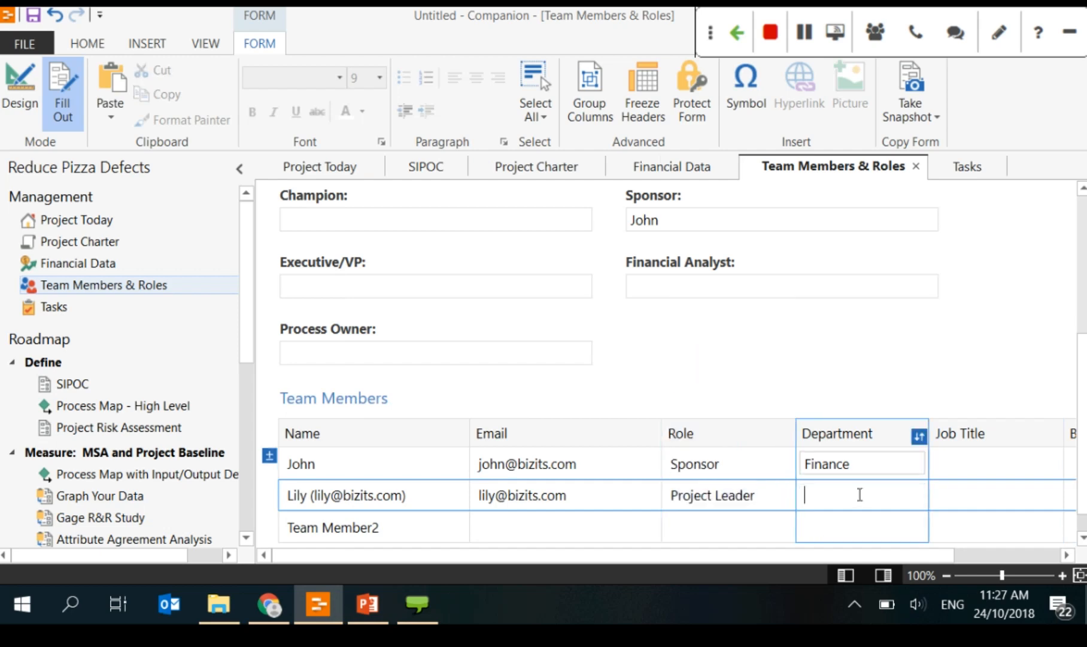
type("Project")
Step: Enter the next member's name and e-mail, with role Mentor/Coach and department Improvement
left_click(408, 527)
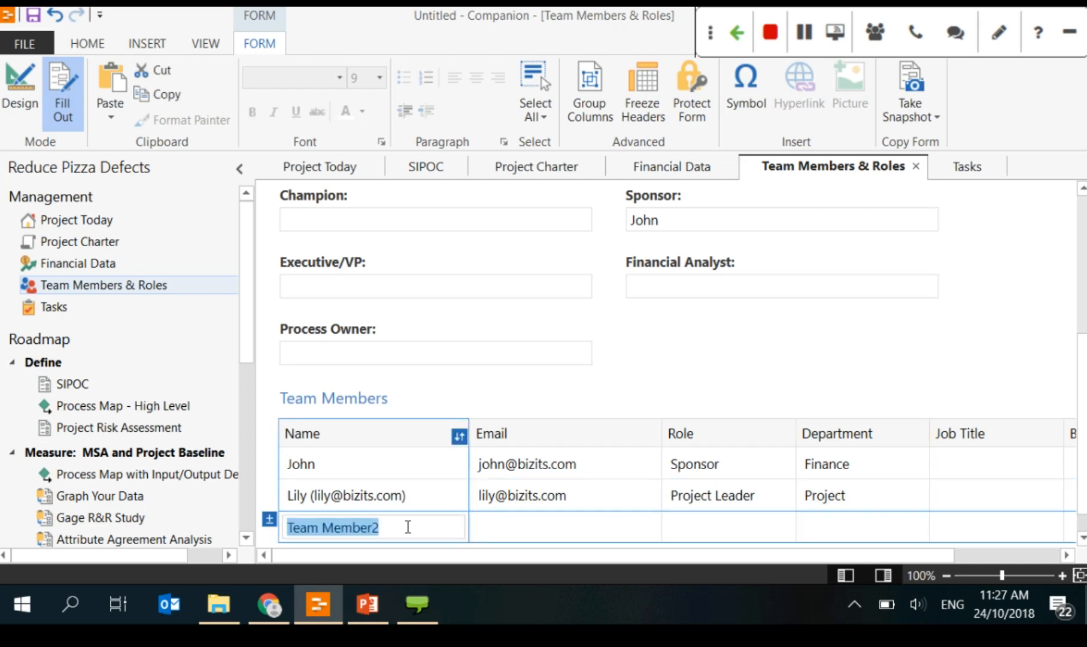
type("Ben")
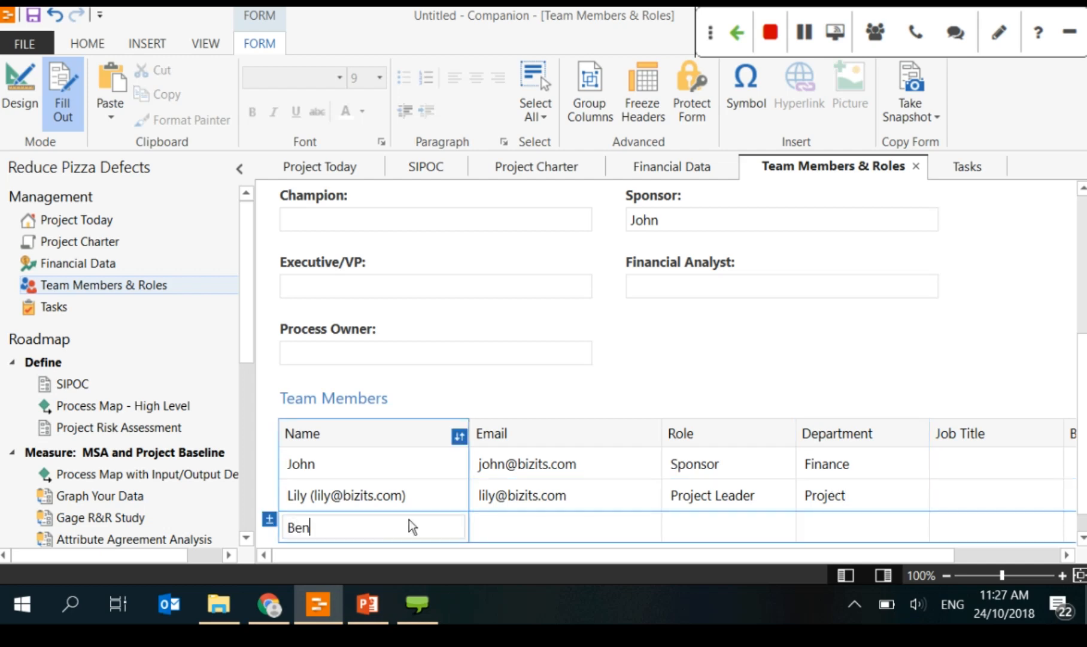
left_click(552, 537)
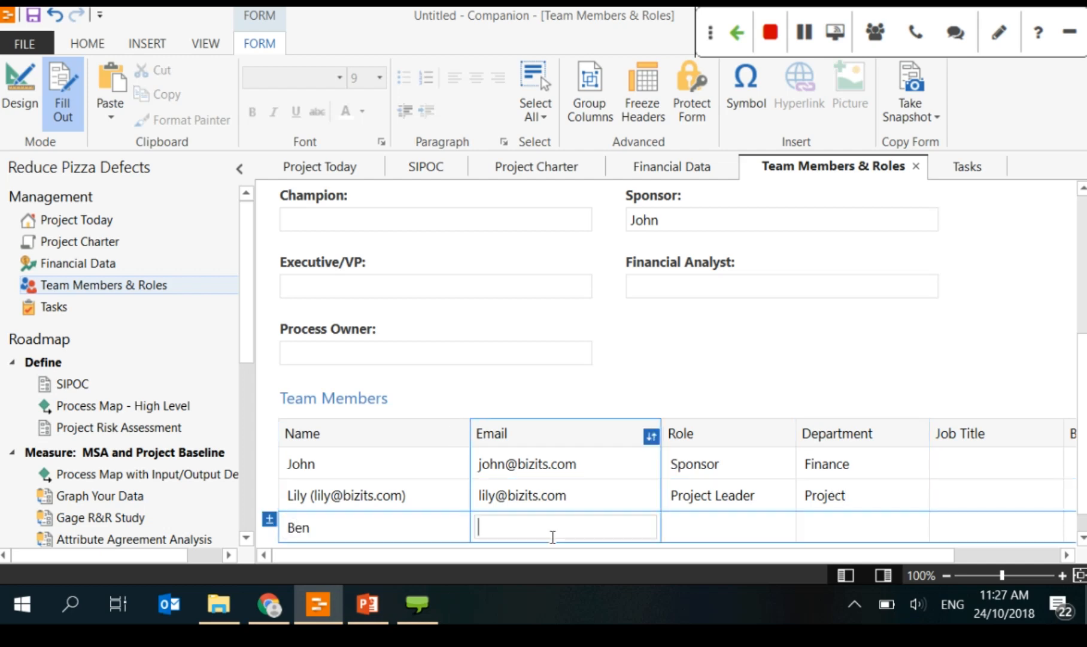
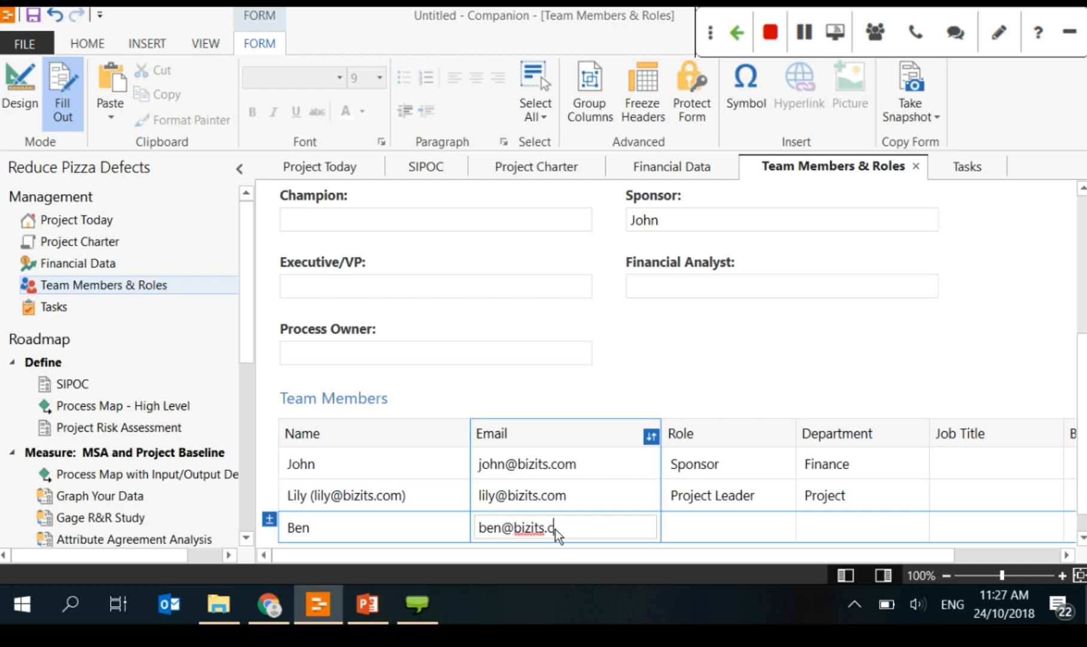
key("Return")
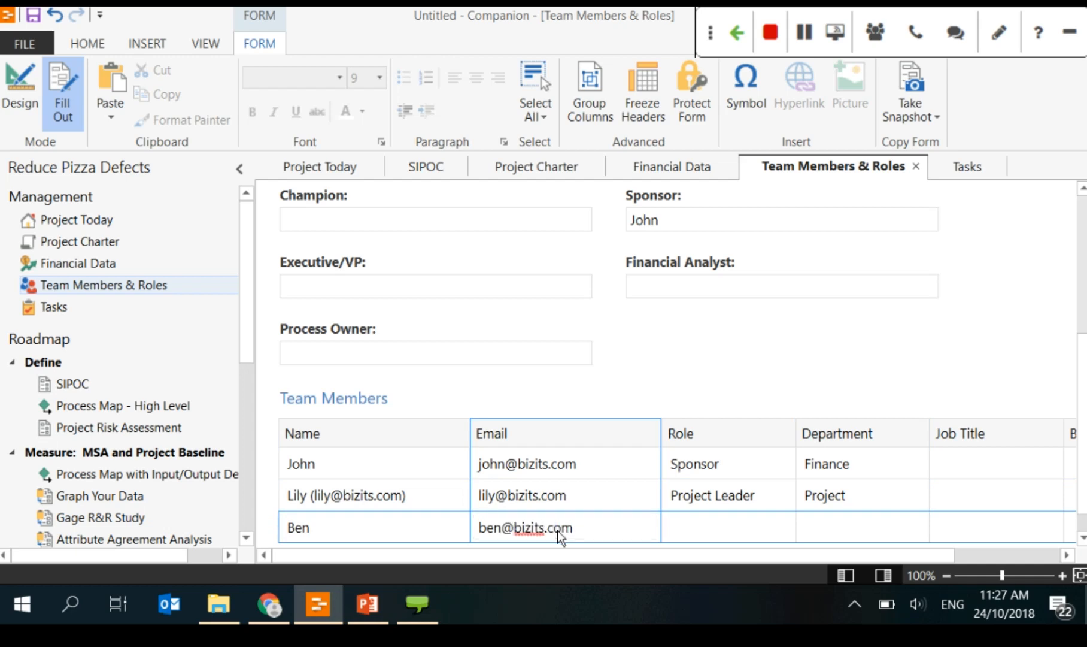
key("Tab")
left_click(778, 527)
left_click(763, 430)
key("Tab")
left_click(833, 502)
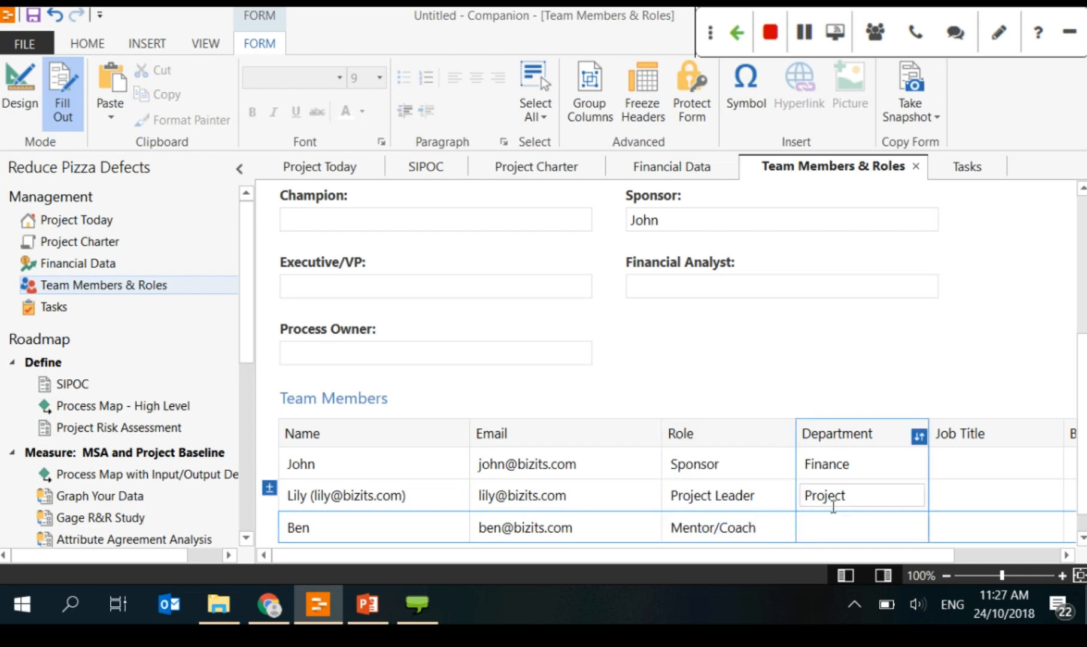
type("Improvement")
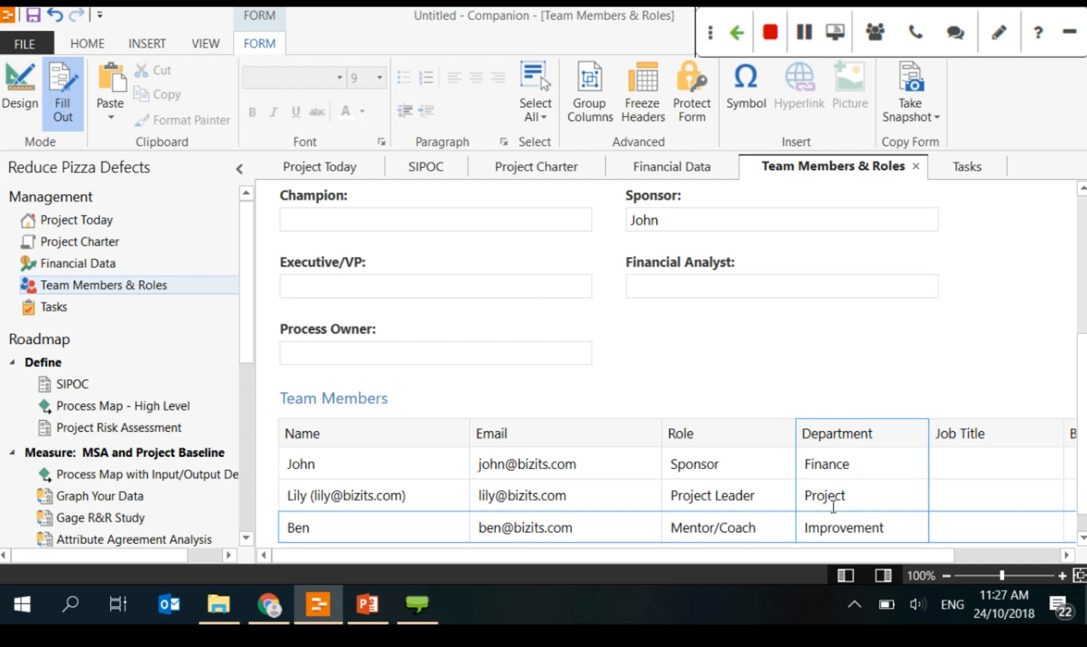
left_click(450, 446)
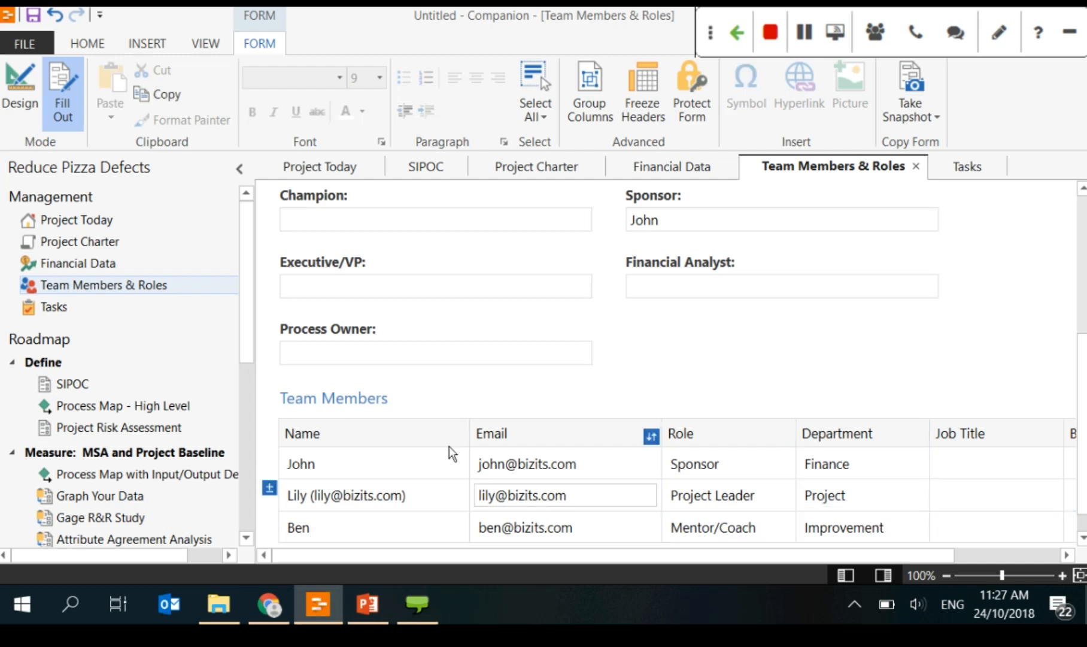
Step: Check the auto-filled Project Leader field against the second member in the table
scroll(643, 498, "up", 3)
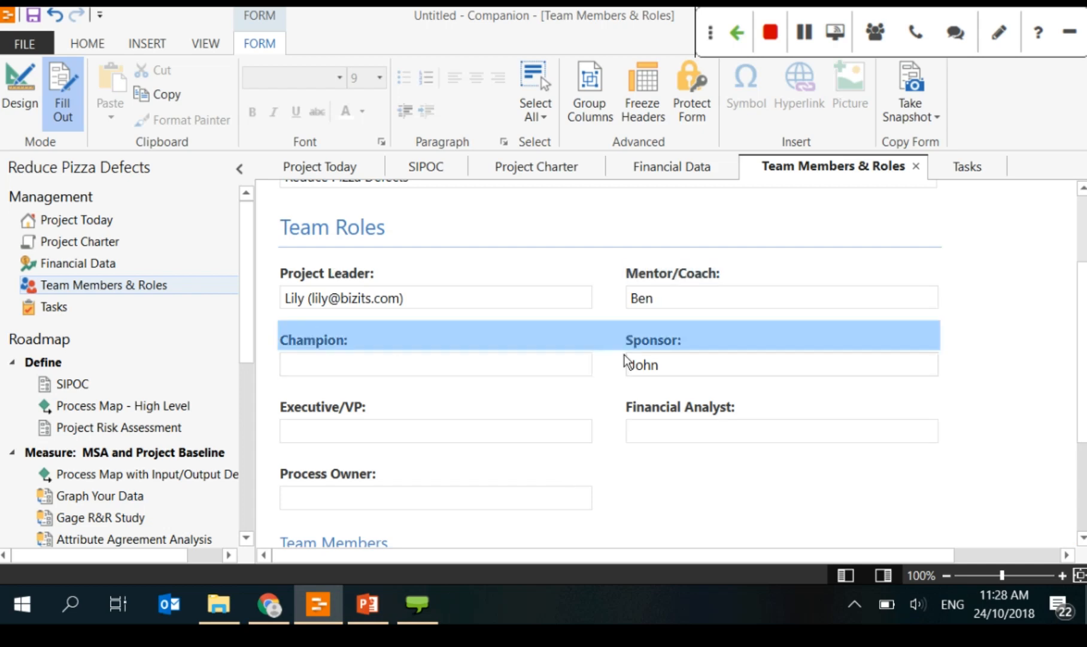
scroll(627, 359, "down", 3)
scroll(680, 404, "up", 5)
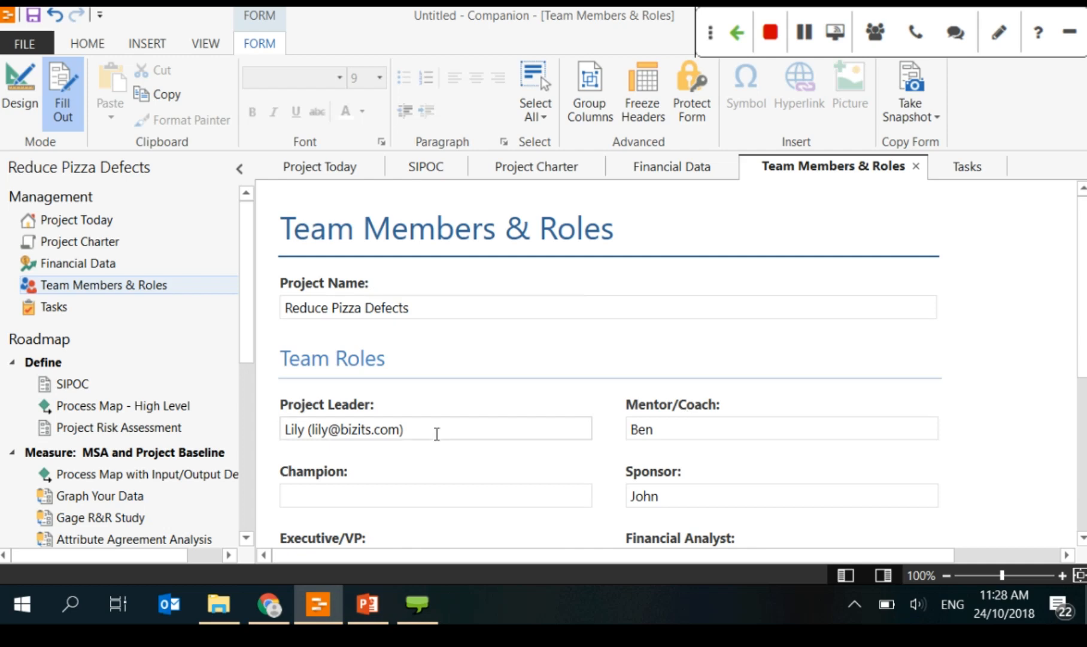
left_click(437, 434)
scroll(680, 430, "down", 2)
scroll(575, 512, "down", 2)
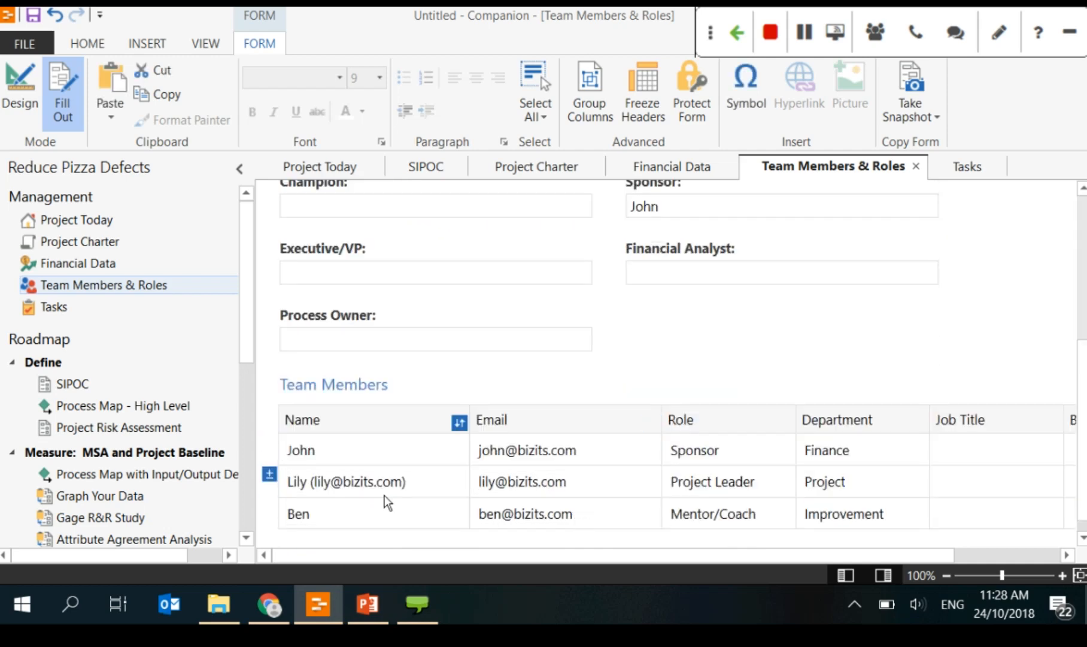
left_click(426, 488)
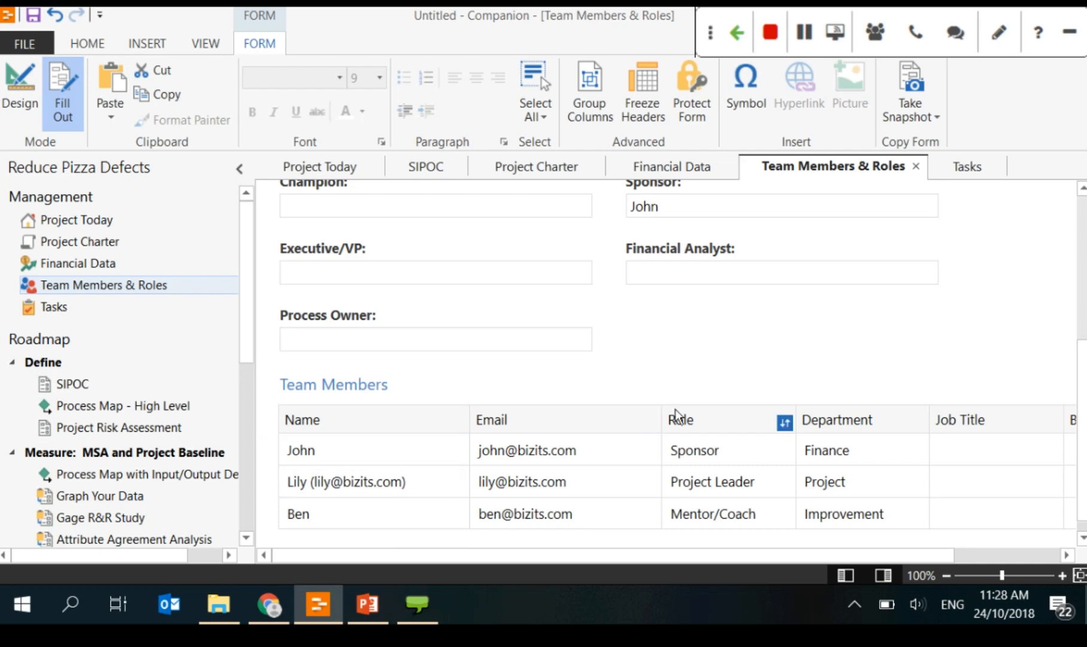
scroll(671, 408, "up", 2)
Step: Type a new person's name in the Champion field and accept the (new) suggestion
left_click(429, 308)
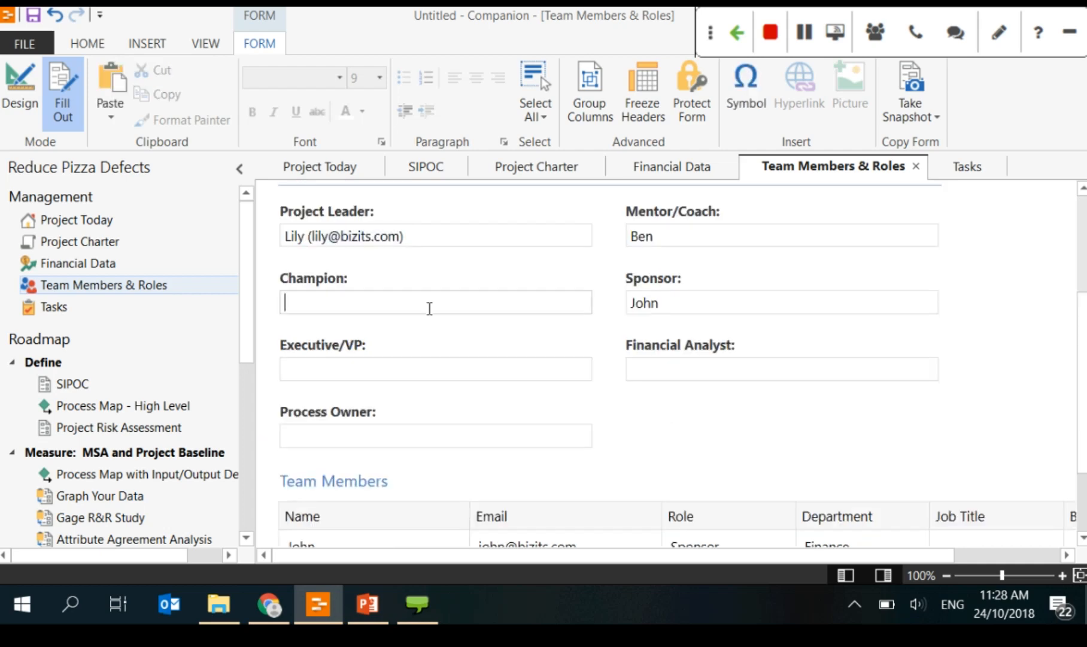
scroll(697, 414, "down", 1)
scroll(458, 273, "up", 1)
scroll(545, 397, "down", 2)
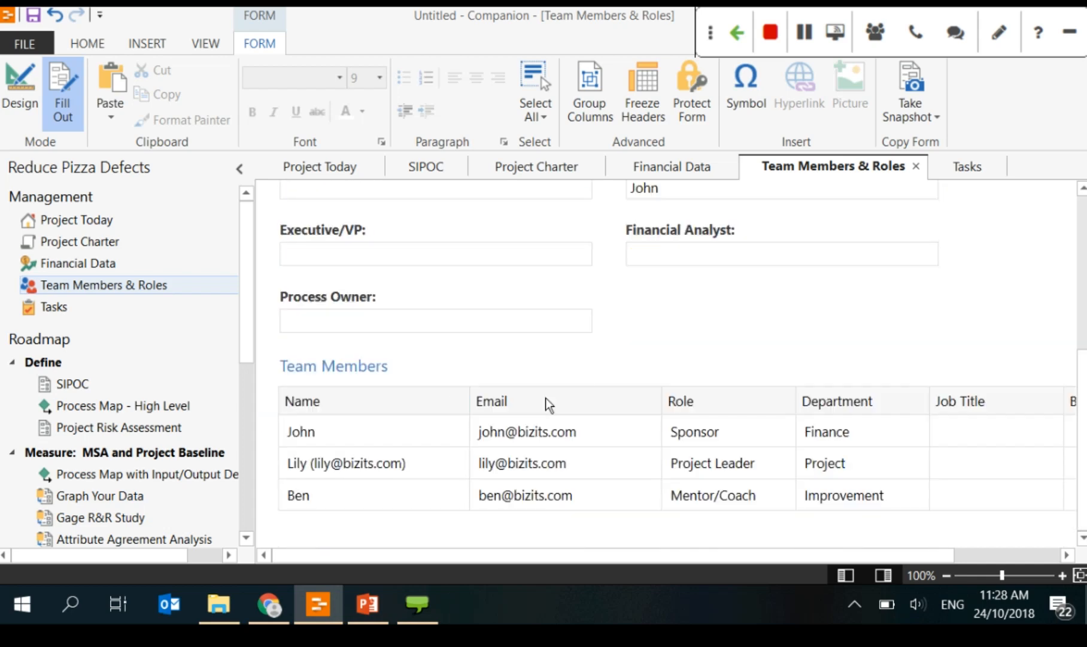
scroll(385, 497, "up", 2)
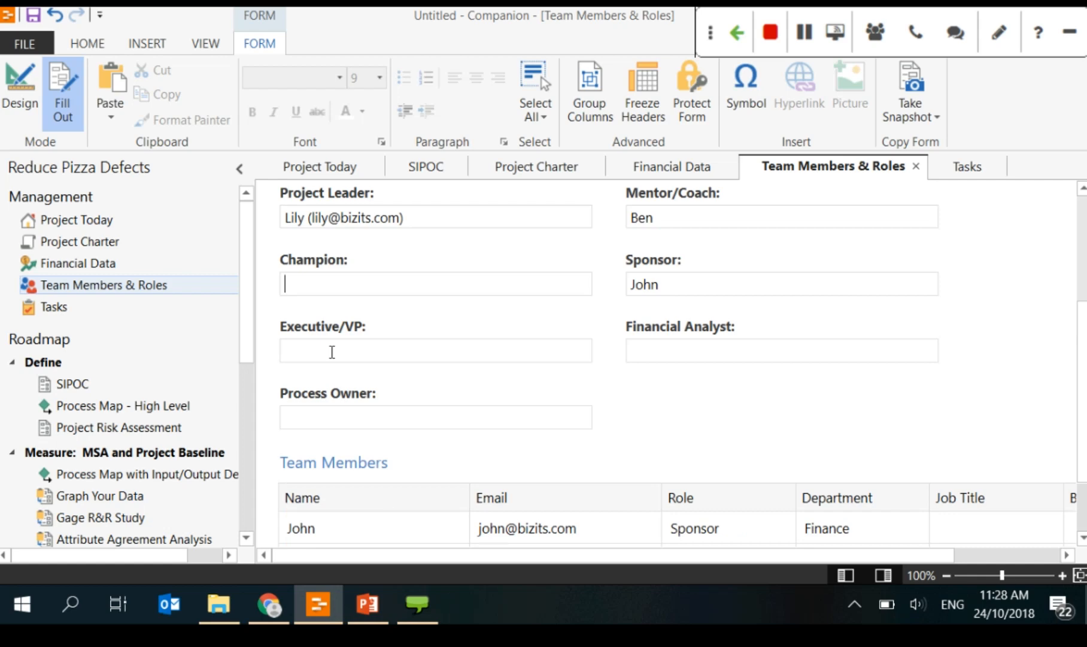
triple_click(642, 327)
triple_click(348, 388)
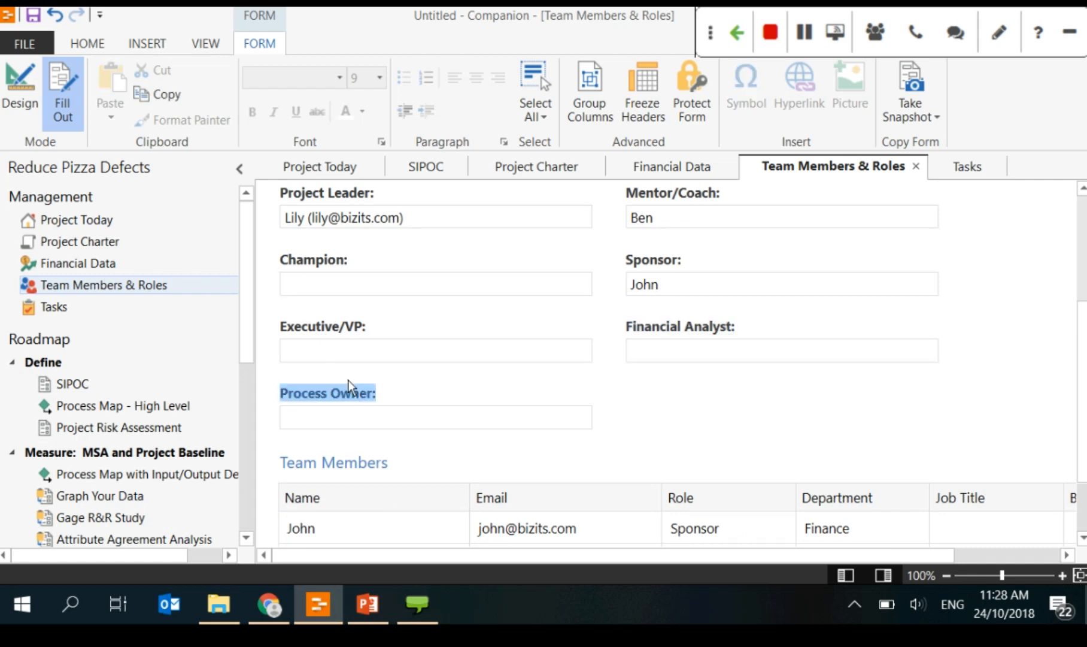
left_click(293, 397)
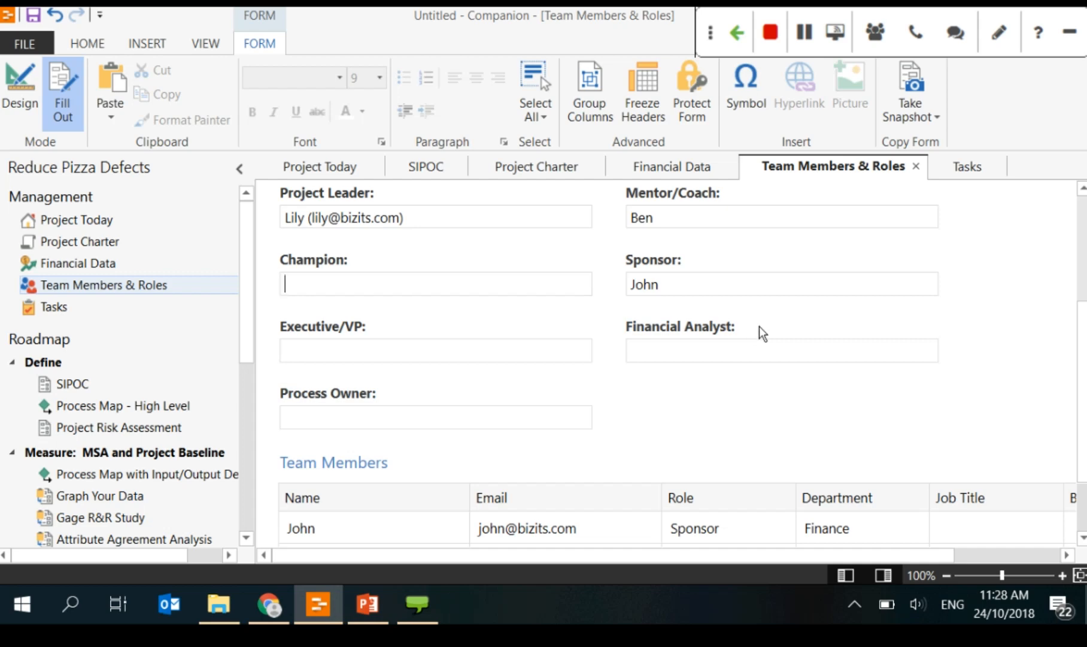
type("ken")
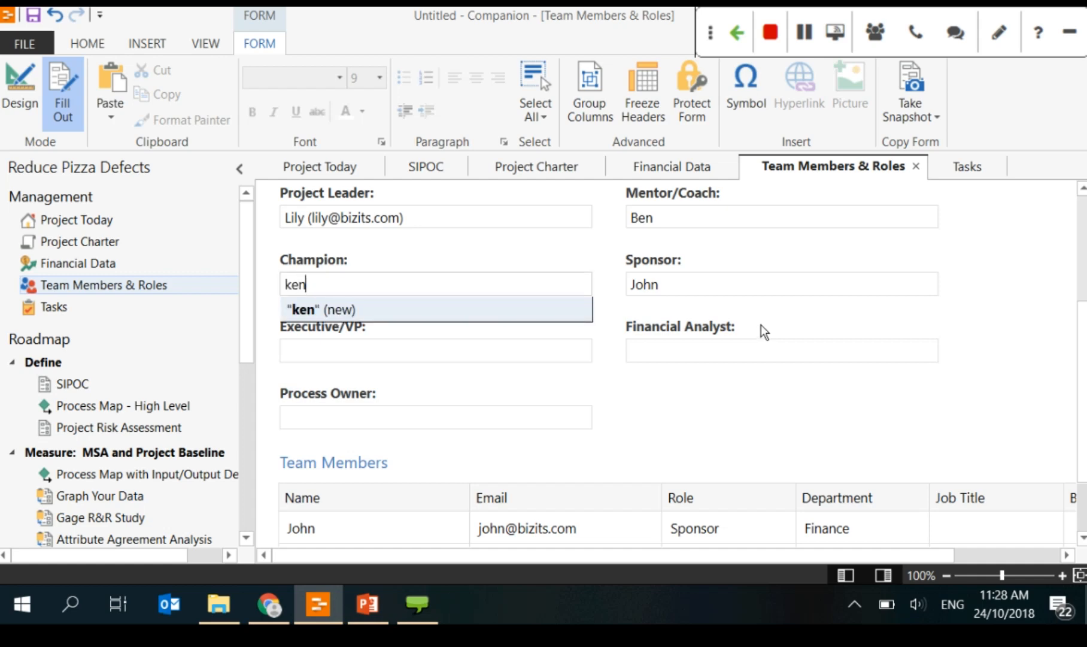
left_click(461, 315)
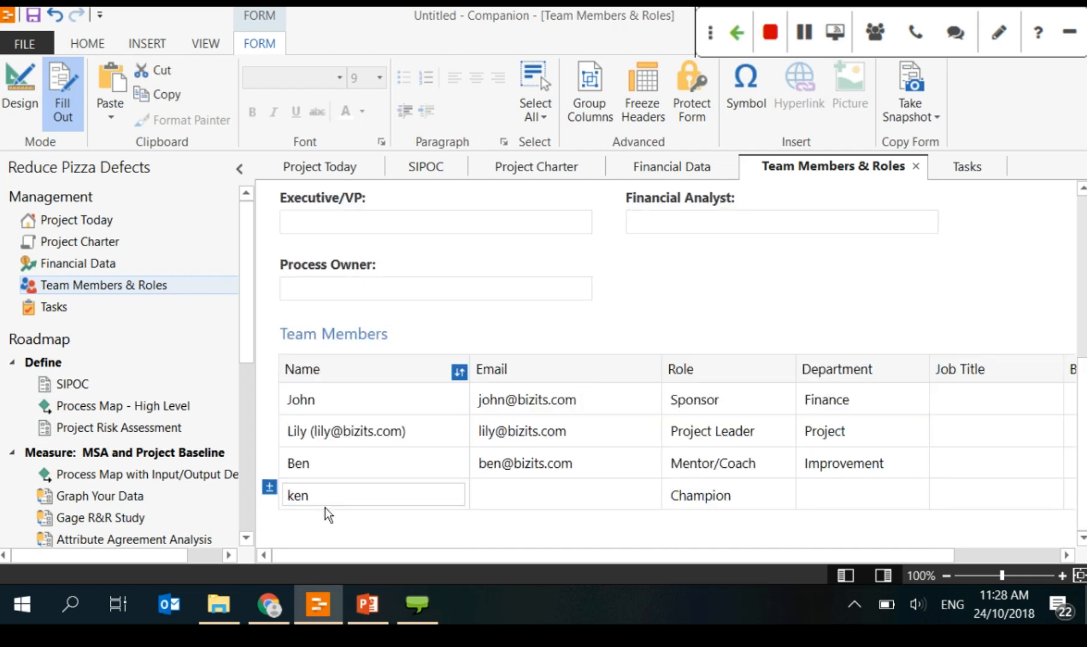
key("Tab")
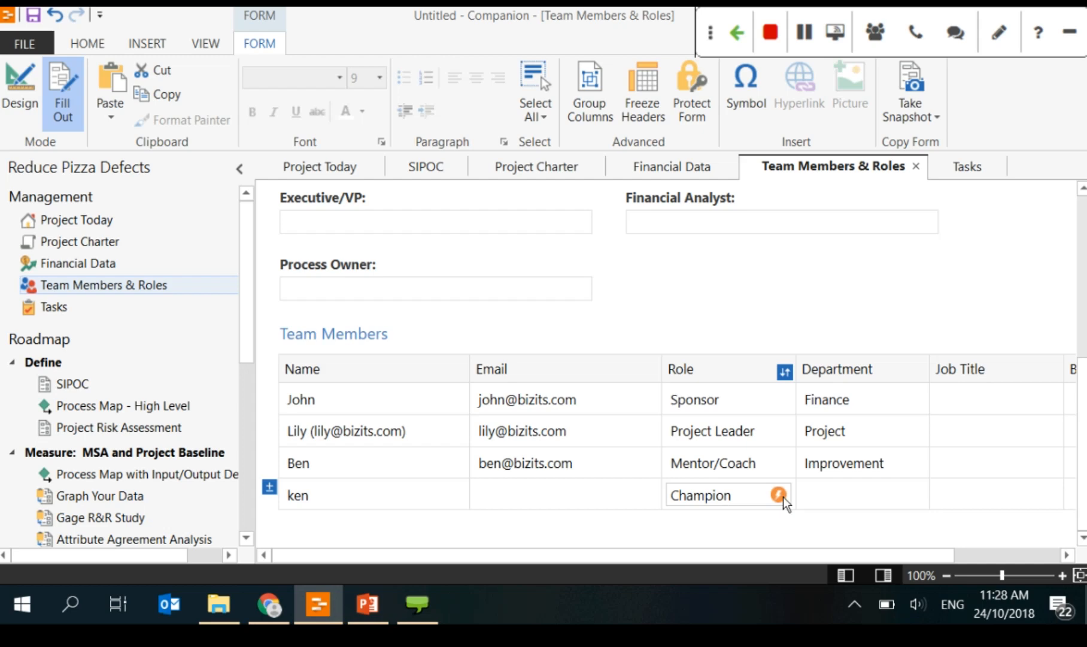
Step: Enter a new person's name in the Process Owner field so they join the table
left_click(779, 496)
left_click(487, 365)
left_click(704, 368)
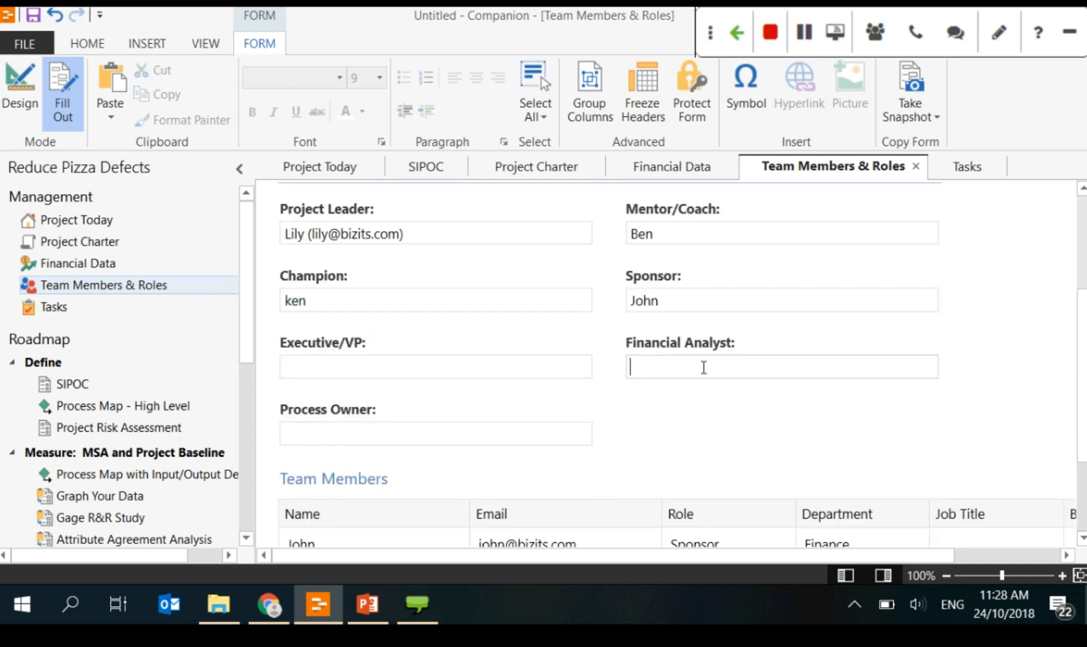
left_click(463, 443)
type("Derek")
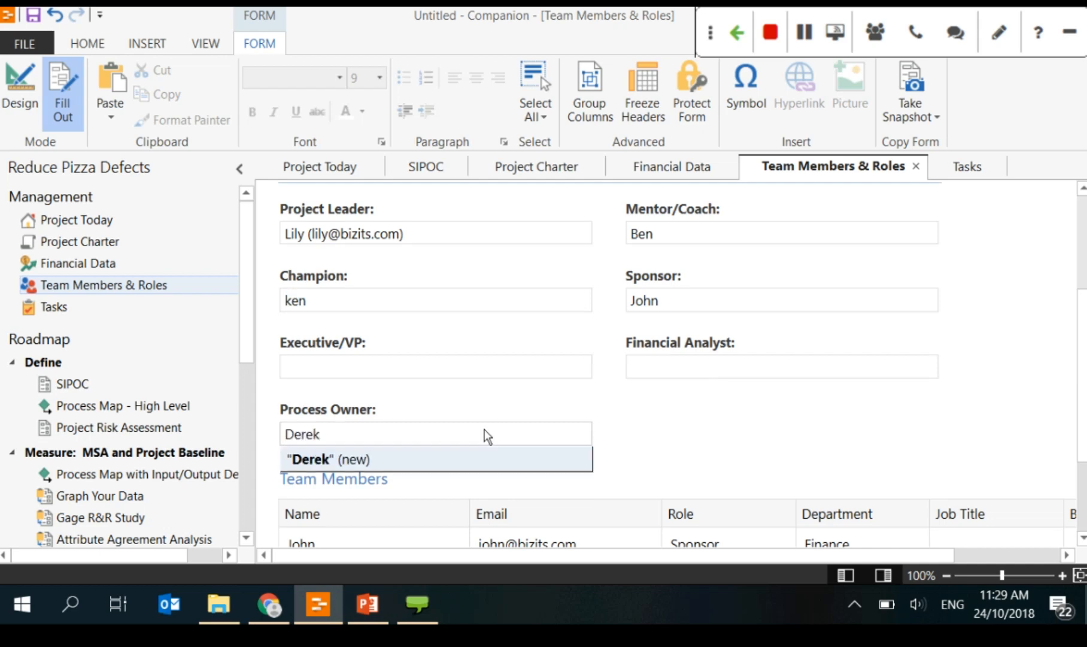
key("Return")
scroll(433, 467, "down", 2)
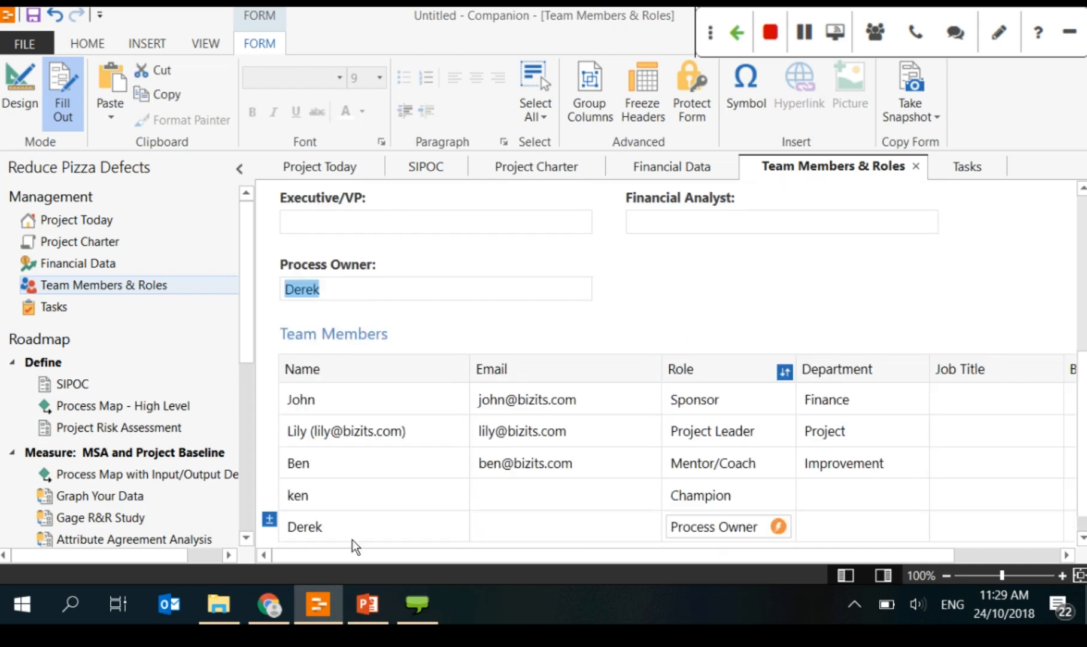
scroll(838, 515, "up", 2)
scroll(732, 428, "up", 4)
left_click(731, 427)
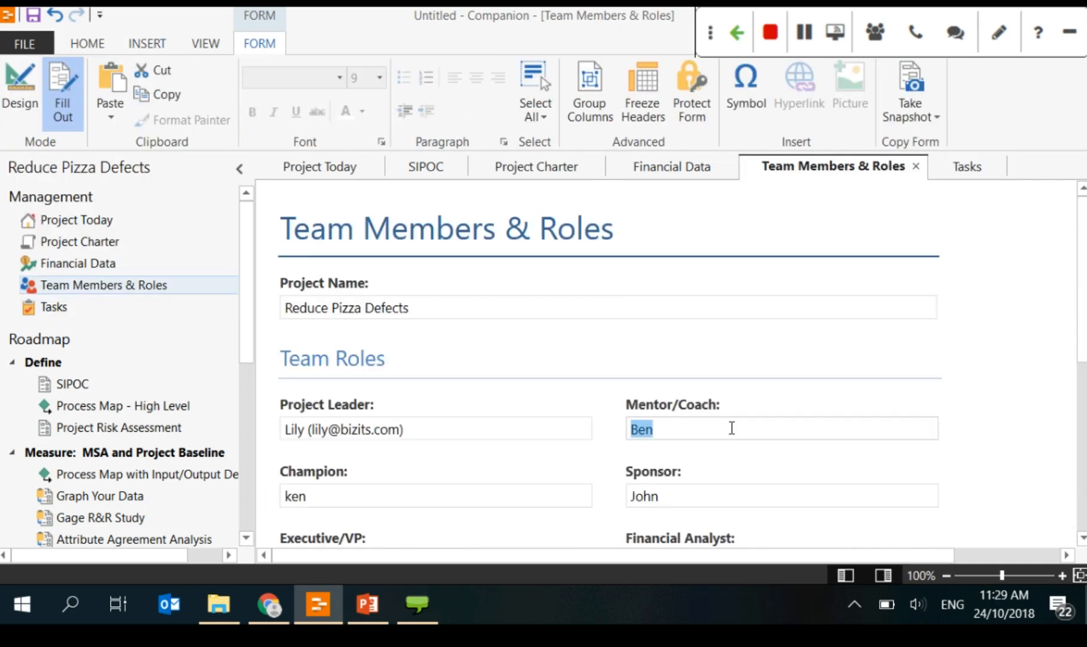
scroll(729, 429, "down", 3)
scroll(725, 427, "down", 2)
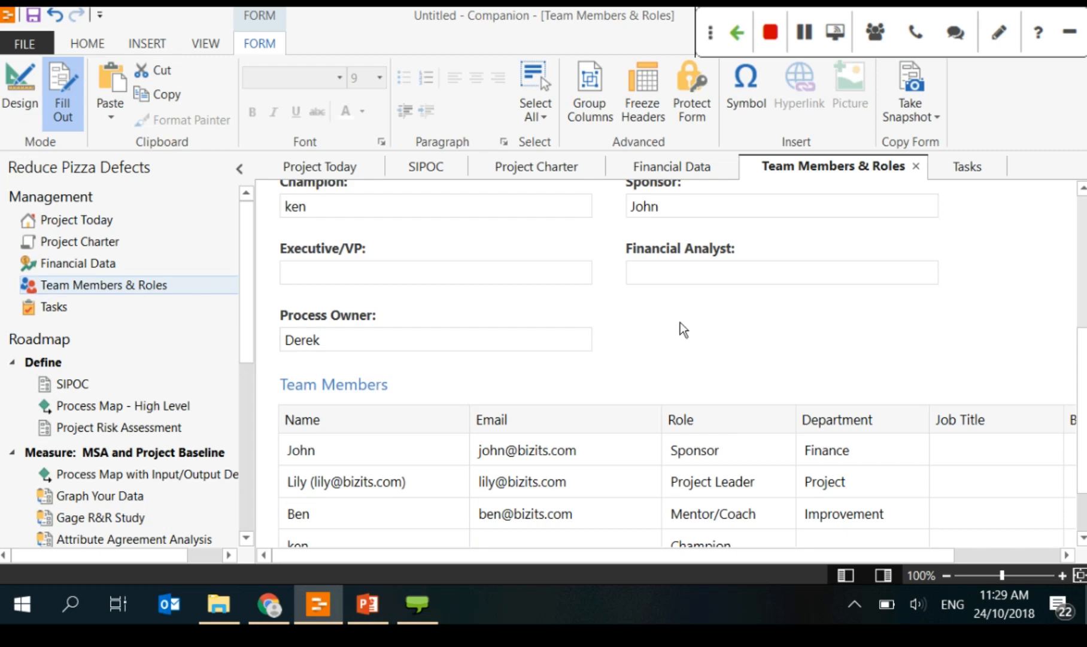
Step: Open the Tasks form under Management and zoom the view out to 90%
left_click(37, 316)
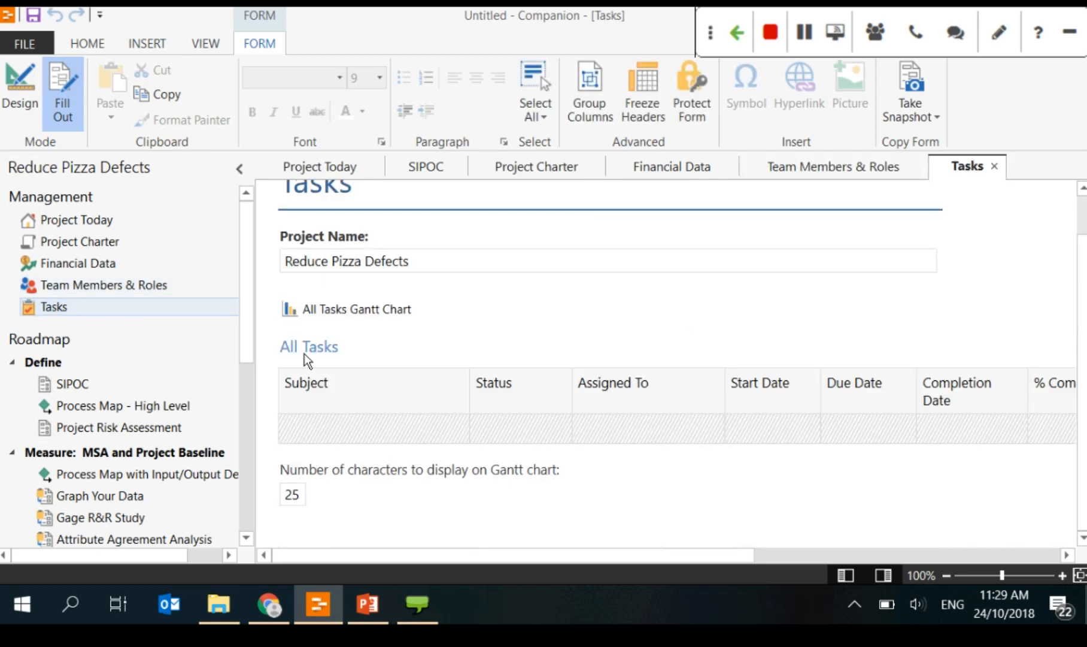
scroll(304, 353, "up", 1)
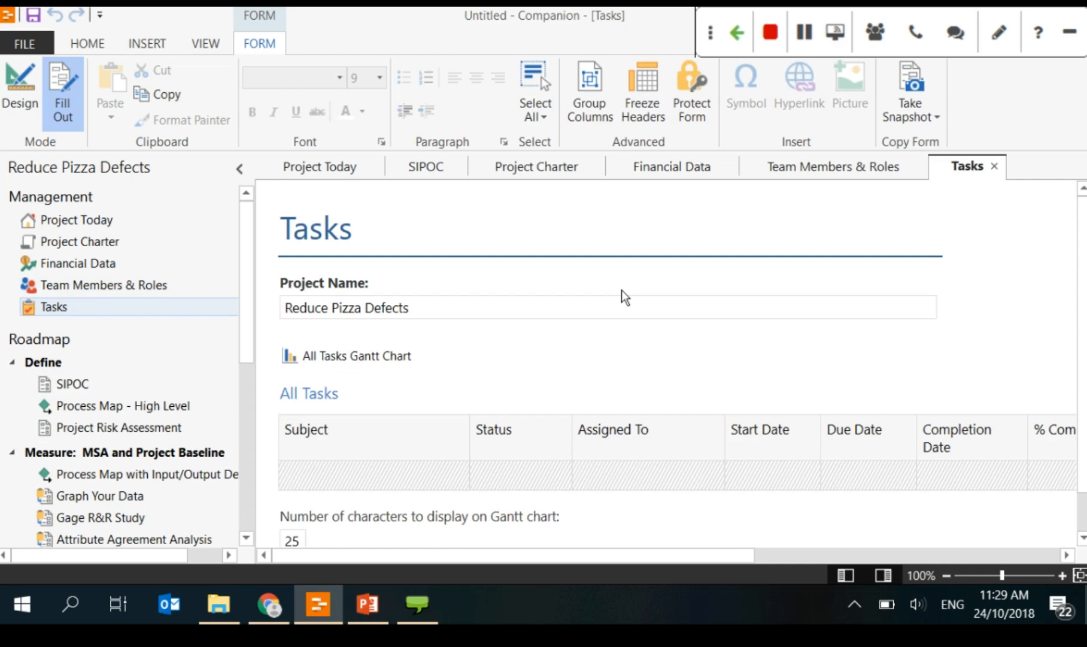
left_click(945, 575)
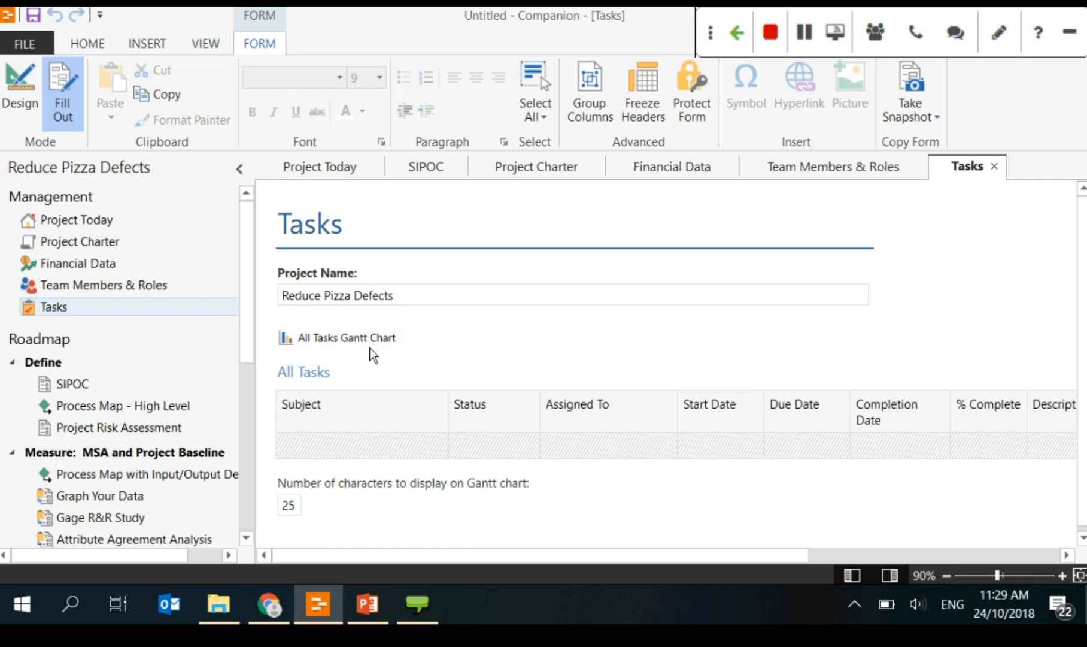
scroll(383, 357, "down", 1)
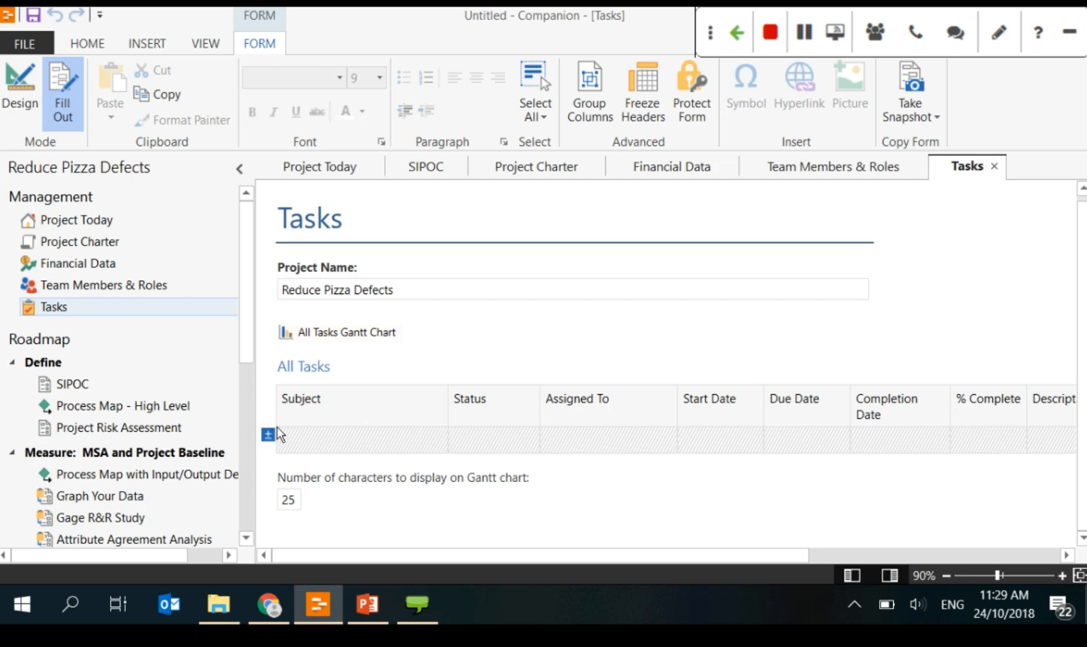
Step: Add a 'Collect data' task with status In Progress and a team member as assignee
right_click(276, 431)
mouse_move(312, 448)
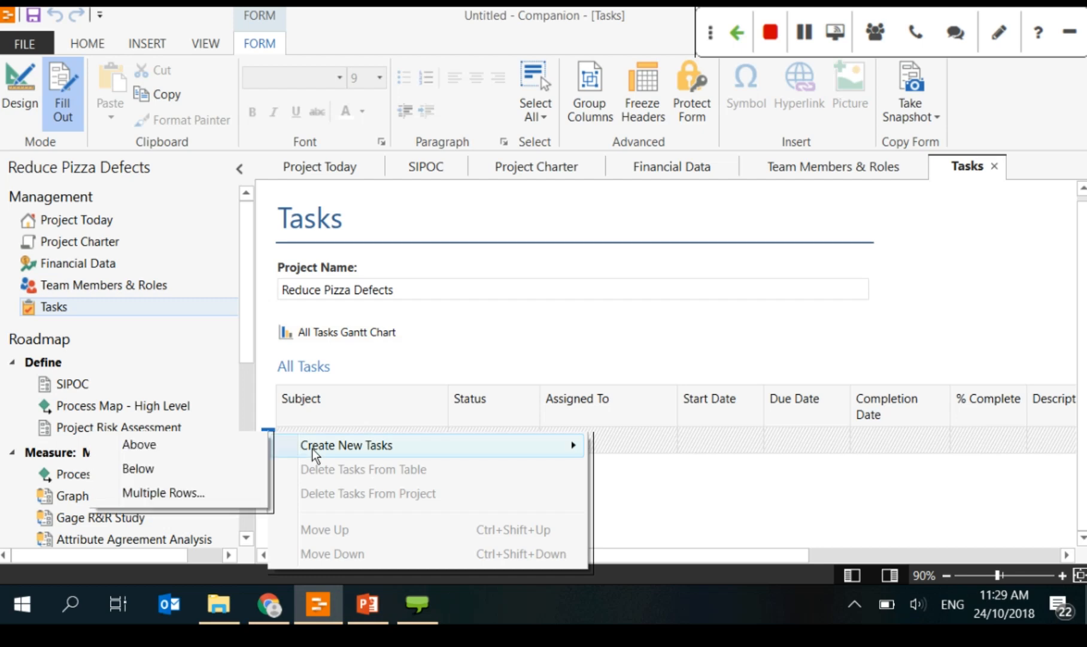
left_click(219, 450)
type("Collect data")
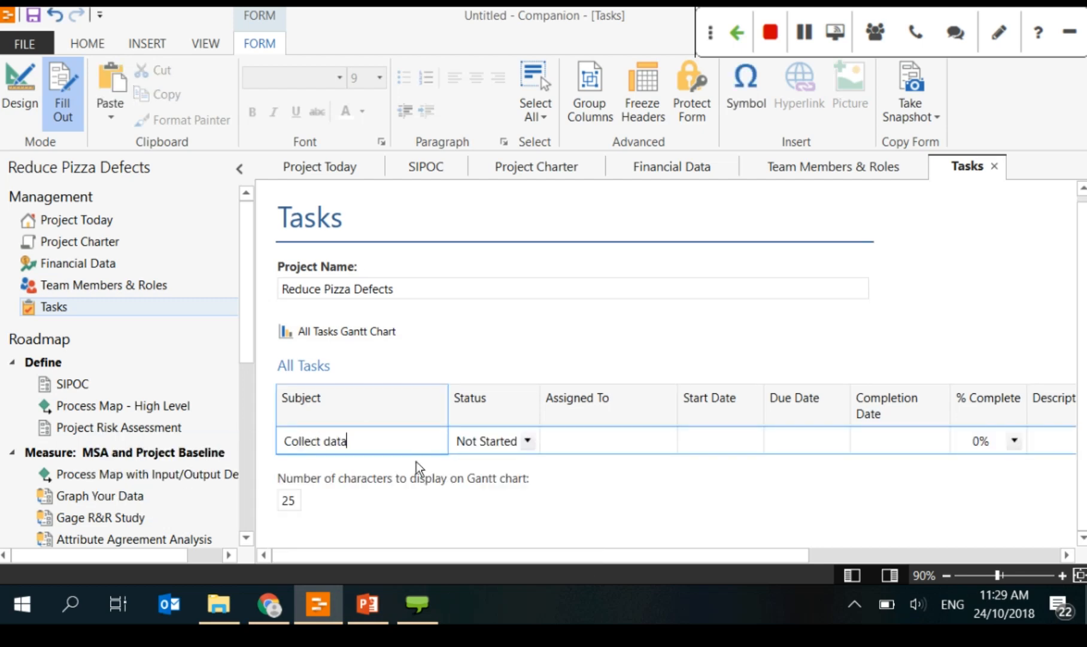
left_click(416, 461)
left_click(526, 441)
left_click(525, 440)
left_click(631, 445)
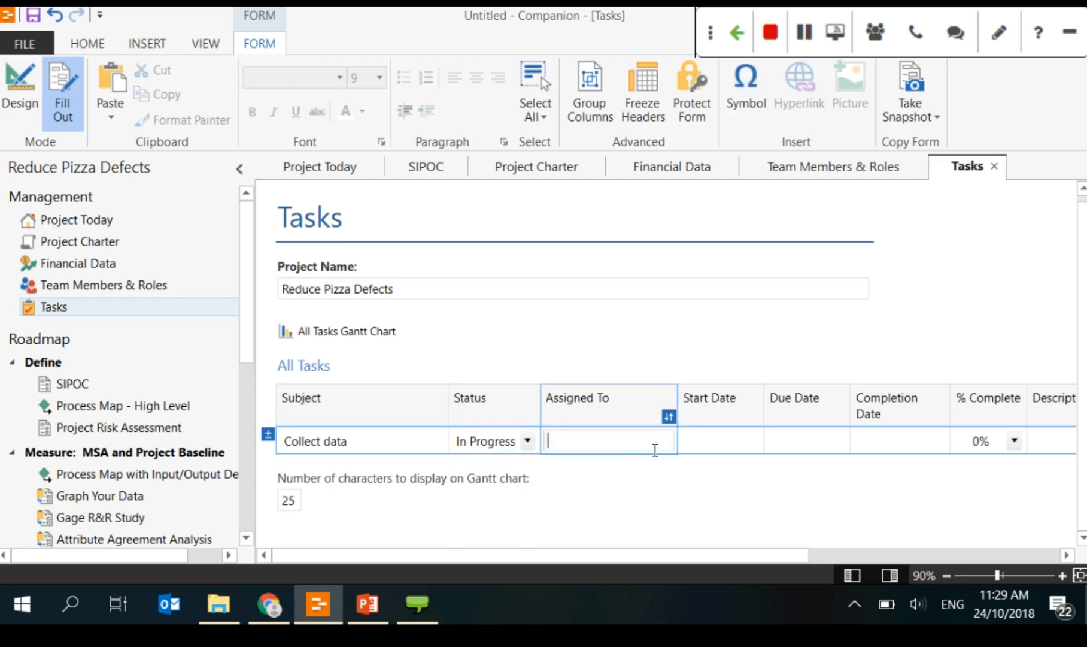
type("ken")
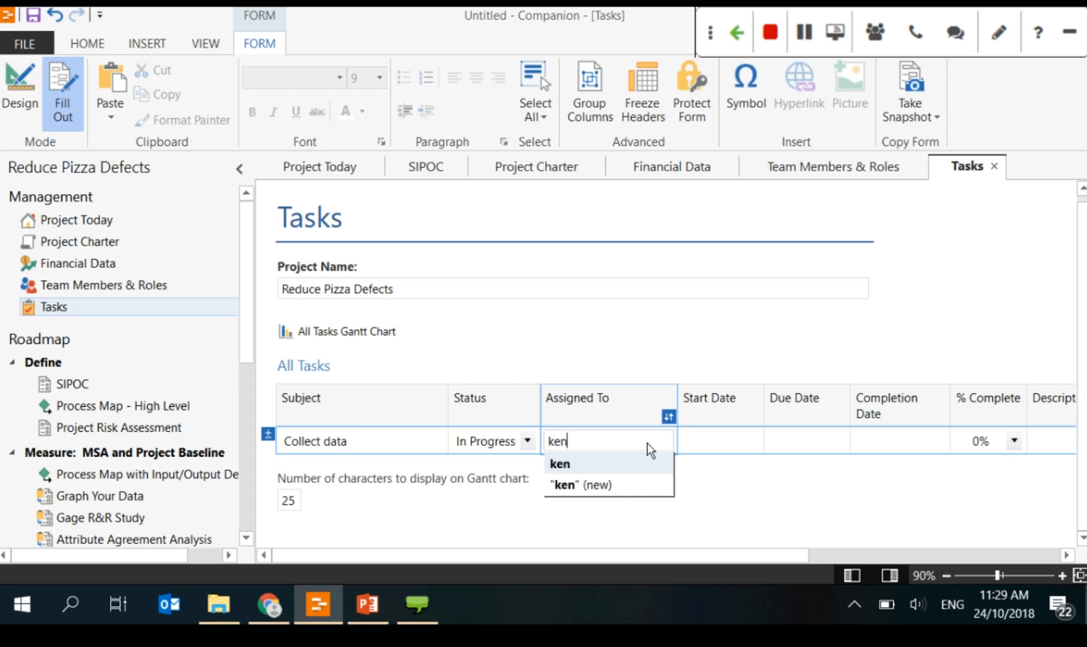
left_click(581, 464)
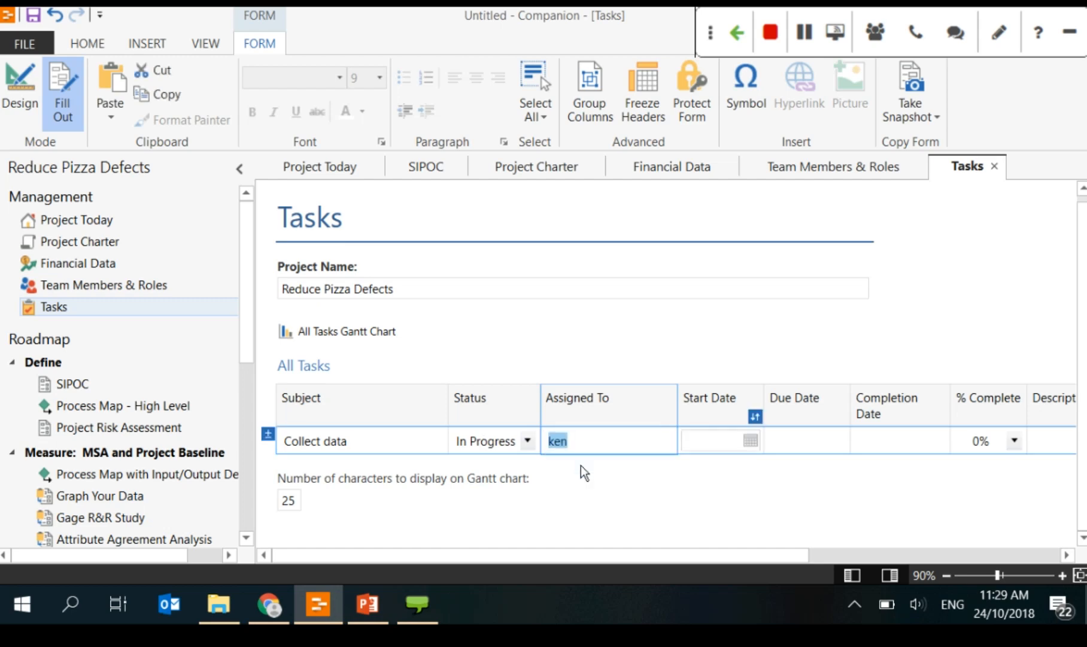
left_click(648, 452)
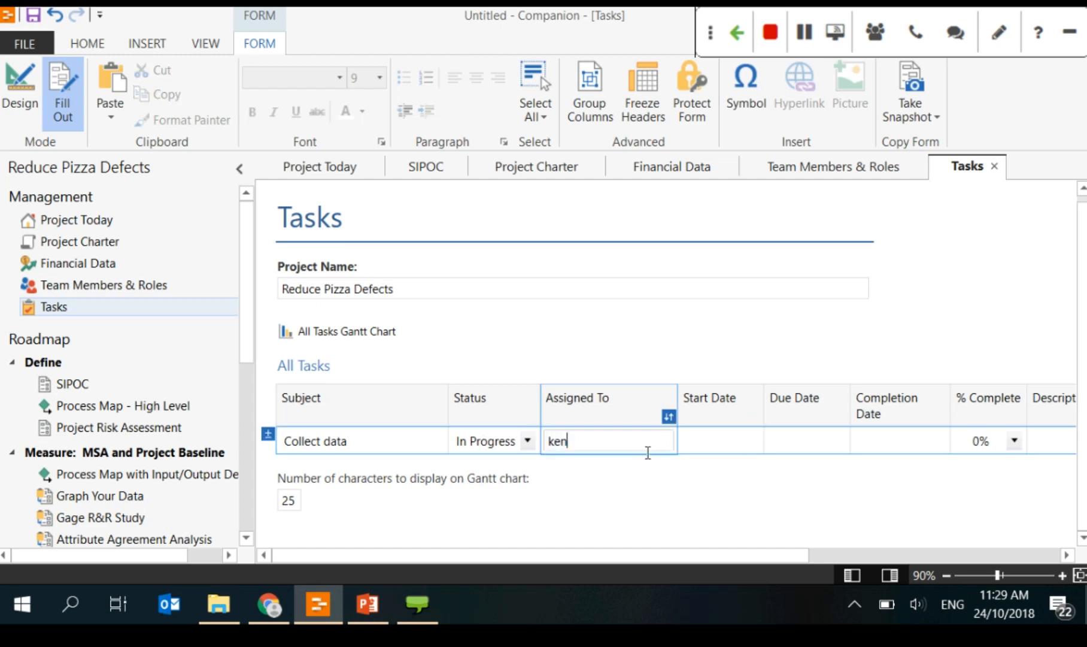
type("ny")
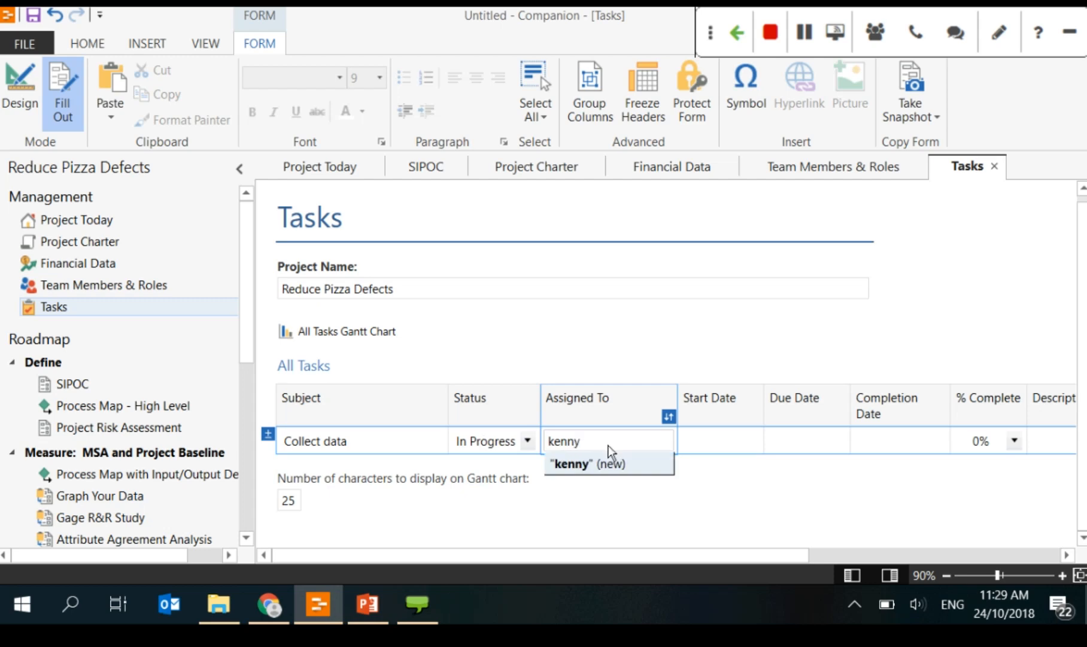
left_click(588, 467)
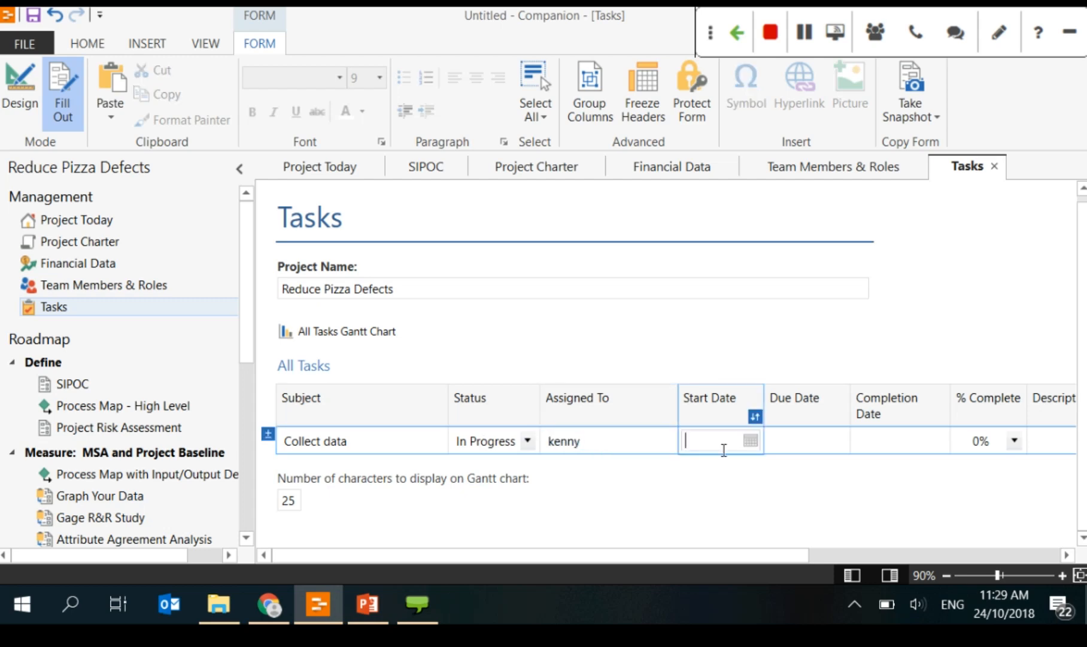
Step: Set the task dates: start 17/10/2018, due 26/10/2018, completed 29/10/2018
left_click(752, 440)
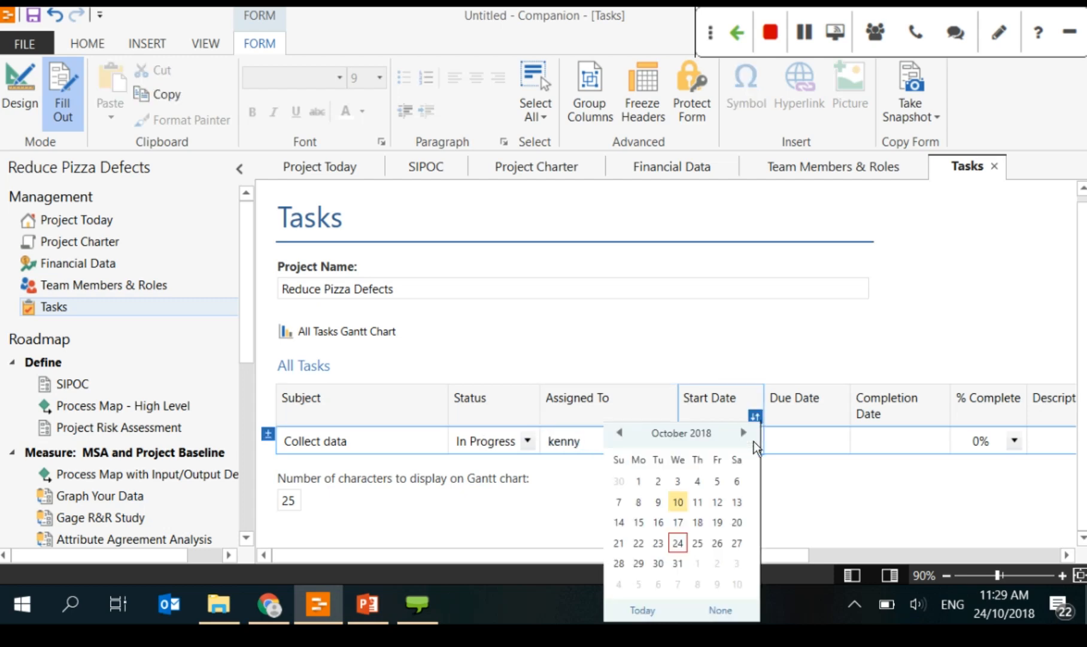
left_click(676, 522)
key("Tab")
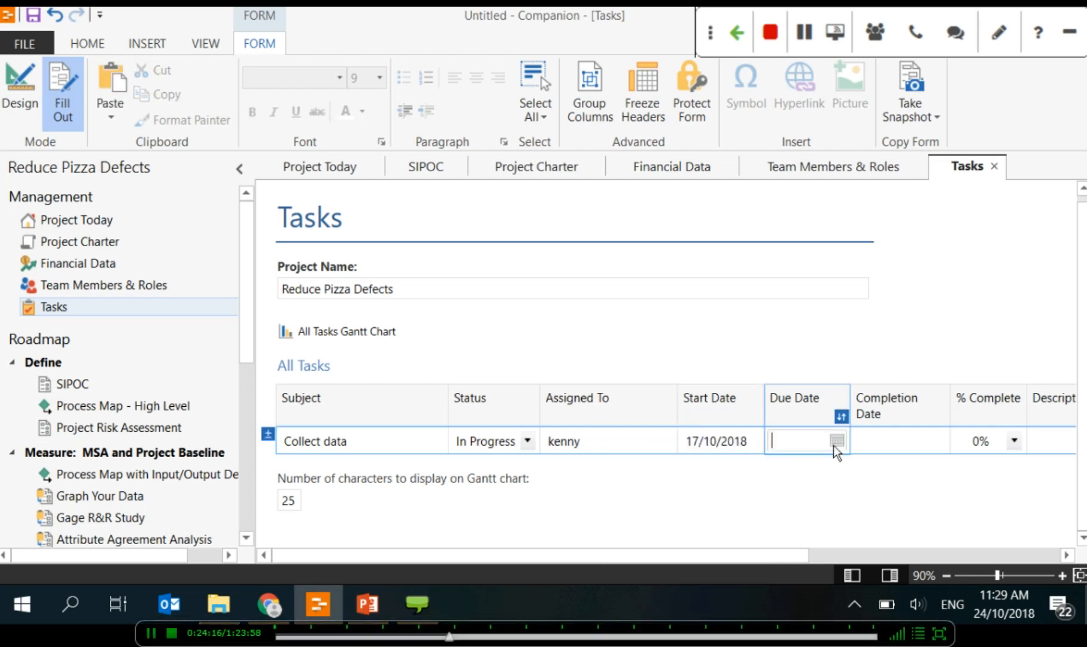
left_click(834, 445)
left_click(836, 441)
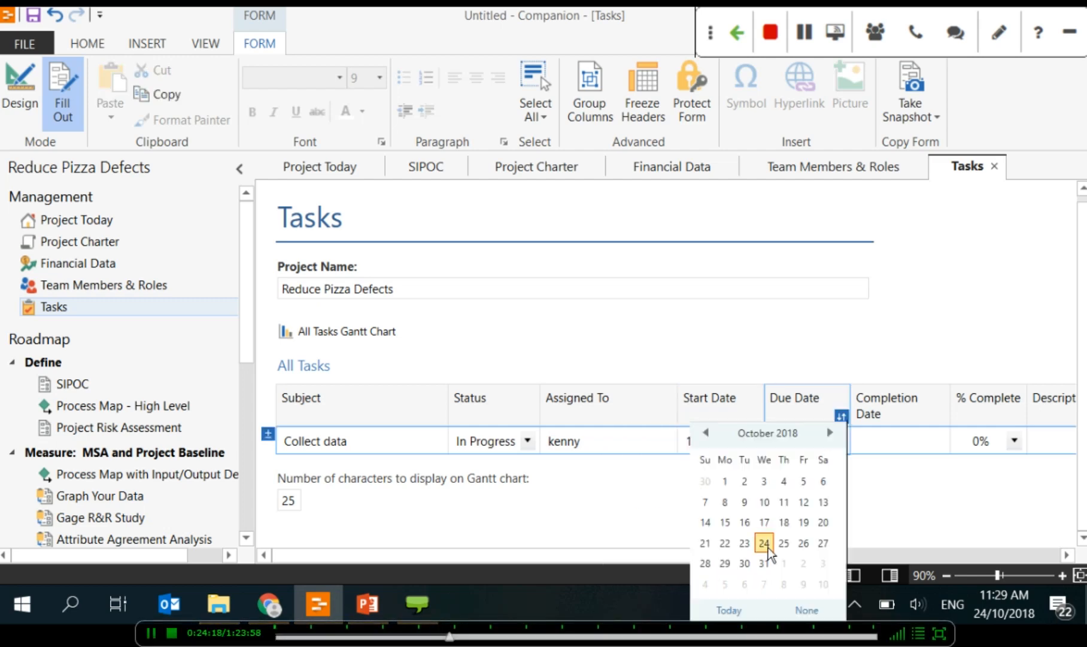
left_click(803, 543)
key("Tab")
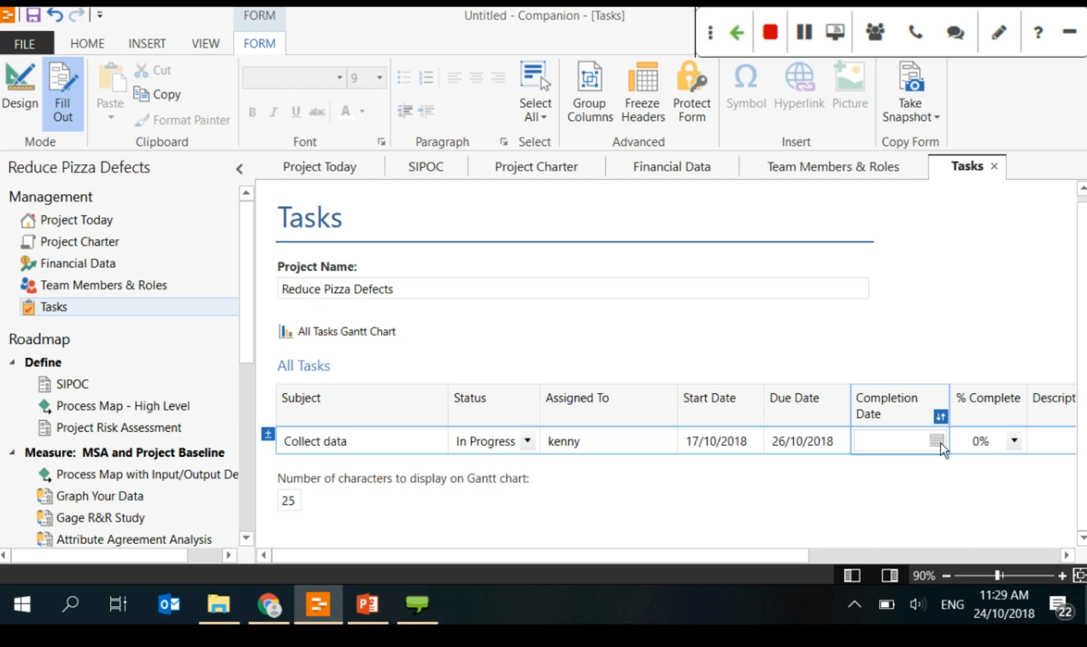
left_click(937, 441)
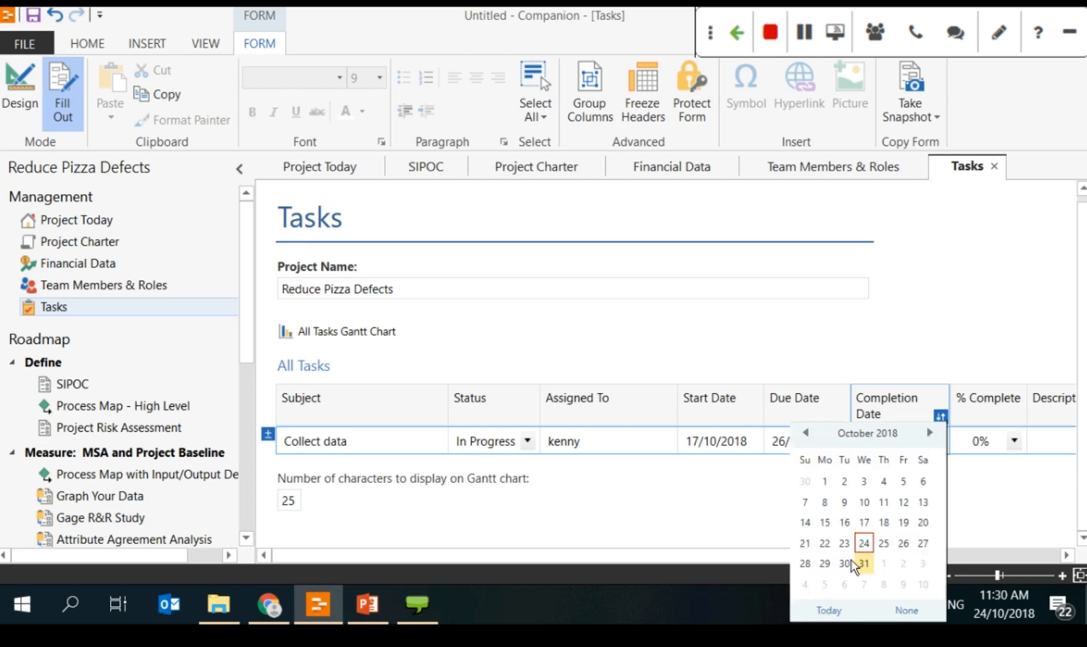
left_click(825, 562)
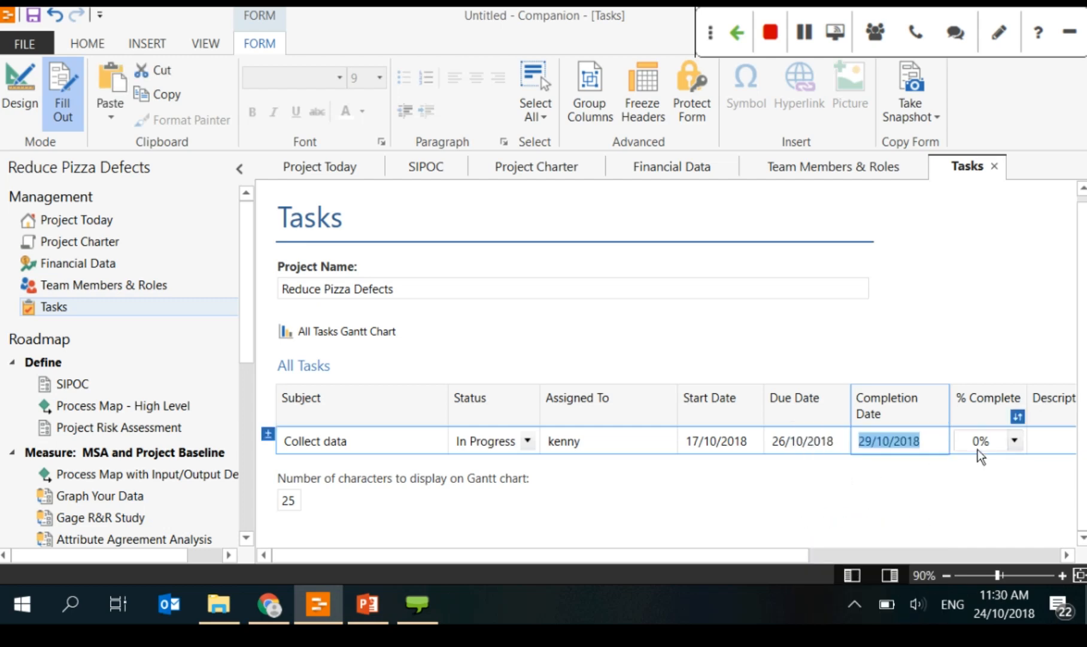
Step: Mark the task 90% complete with High priority
left_click(1011, 446)
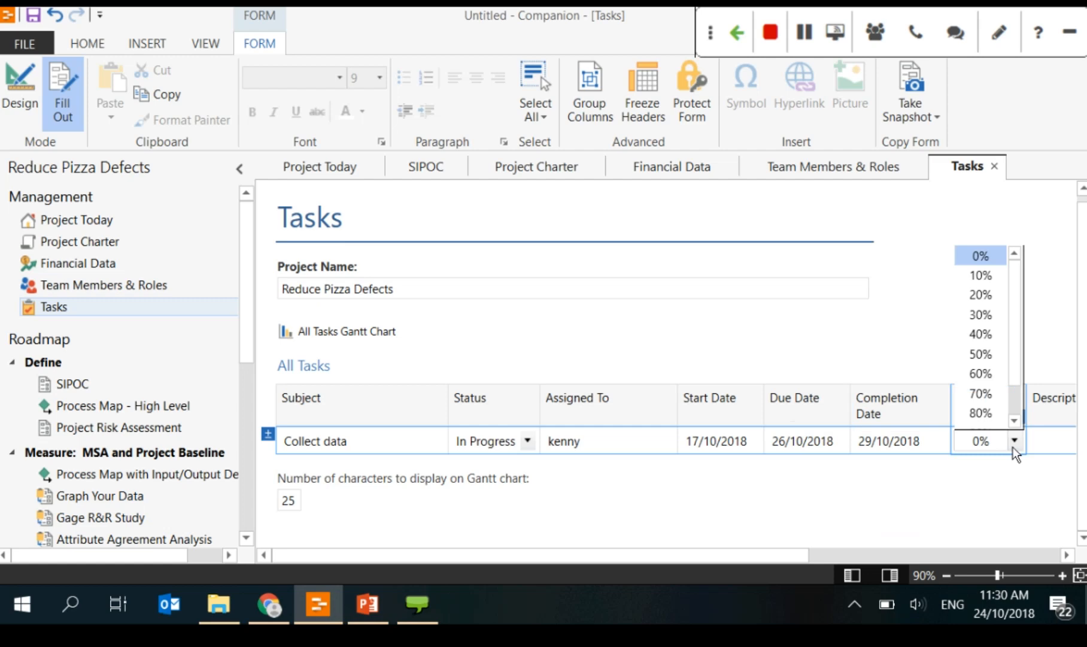
left_click(972, 412)
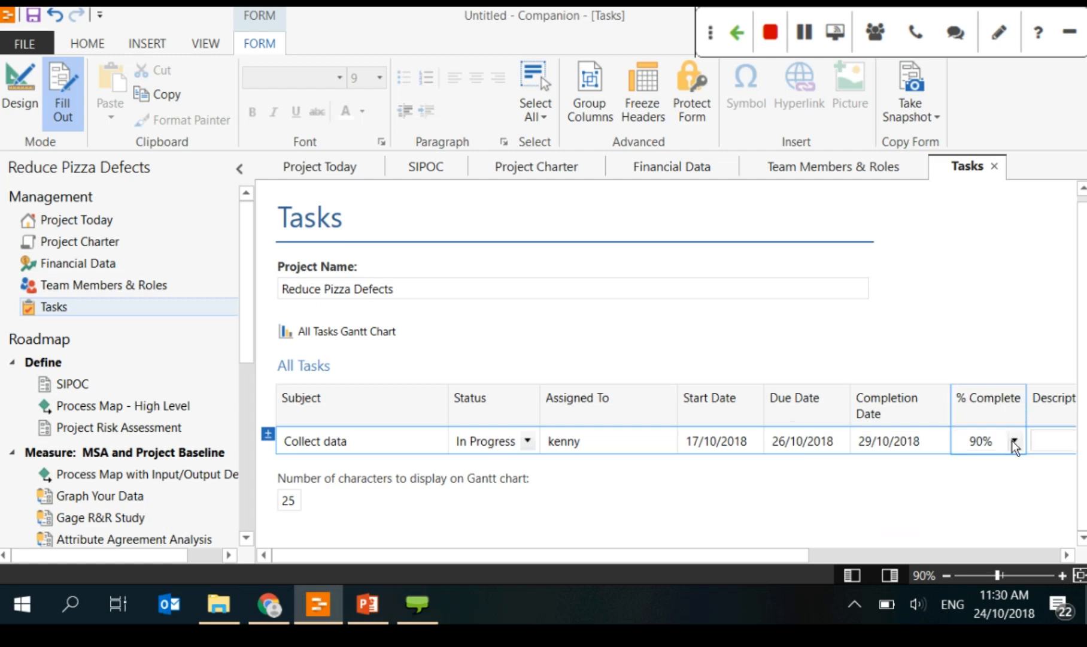
left_click(1039, 452)
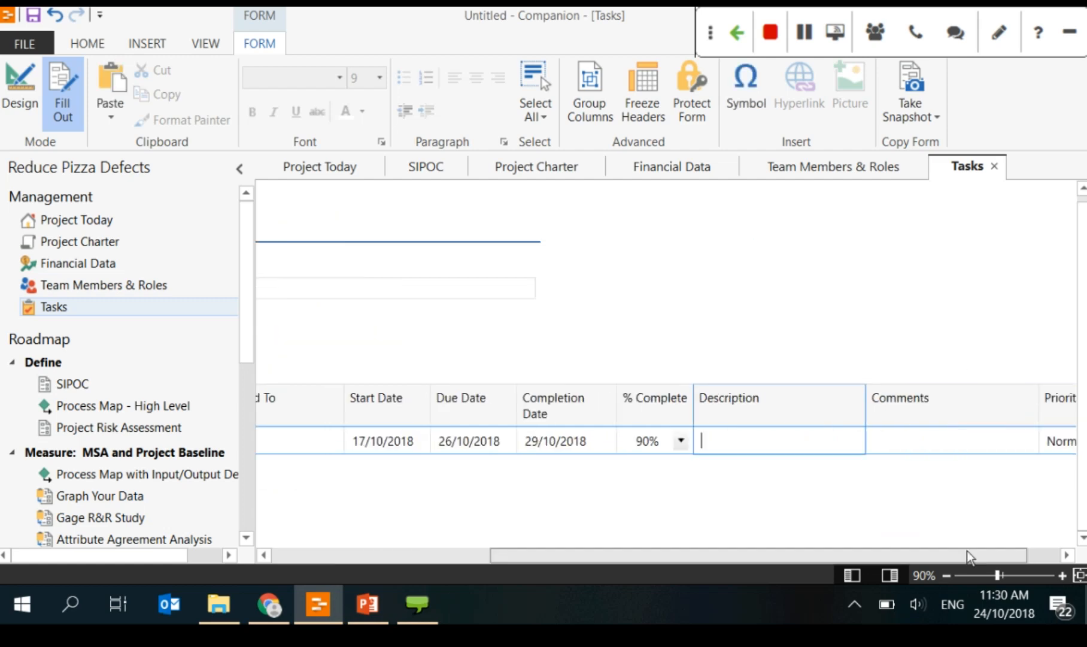
left_click(1049, 441)
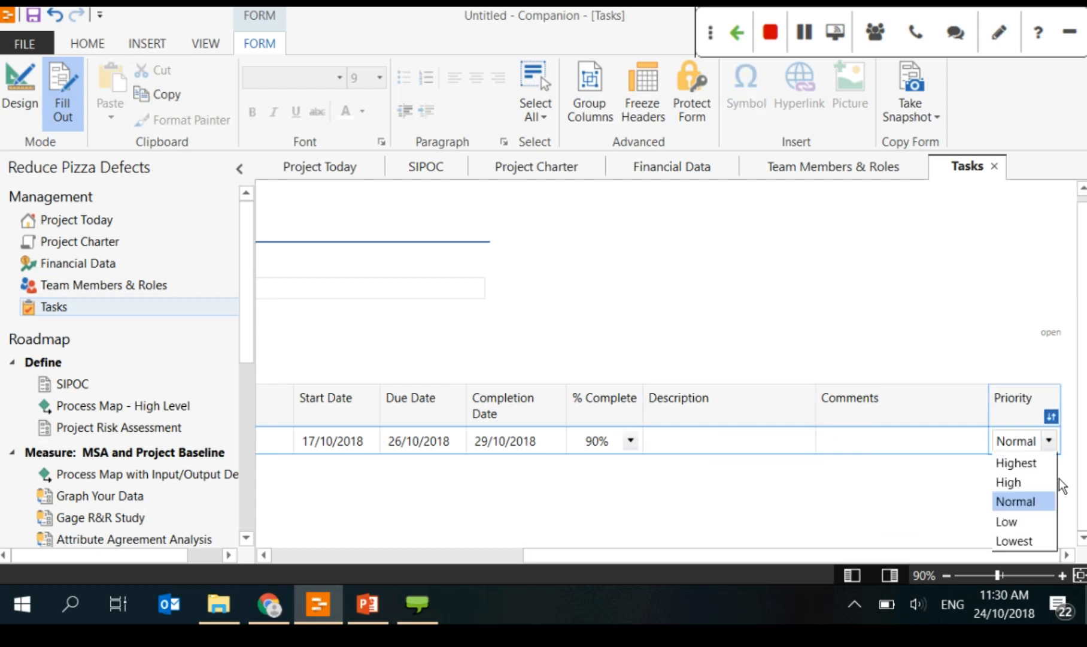
left_click(1008, 482)
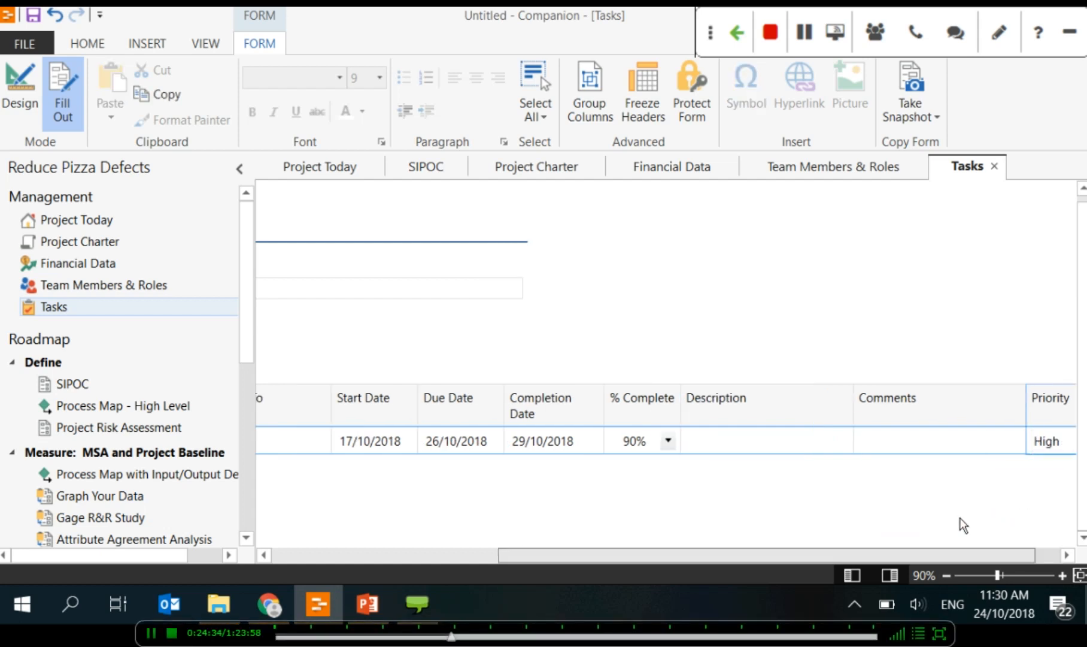
left_click_drag(958, 555, 553, 555)
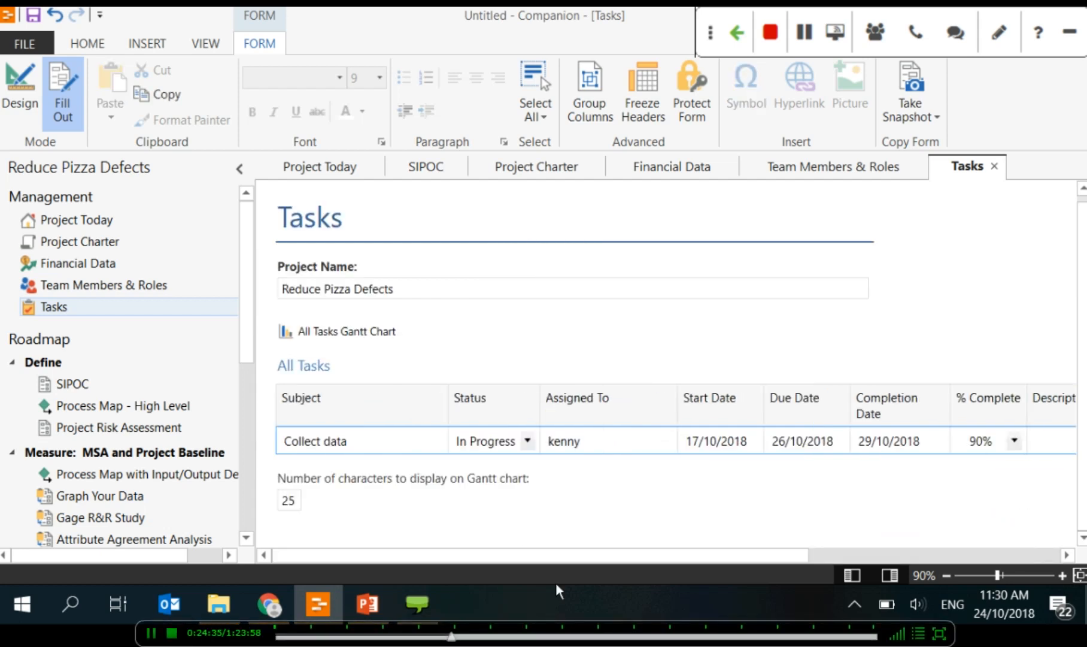
Step: Commit the Collect data row and view its bar on the Gantt chart
left_click(357, 333)
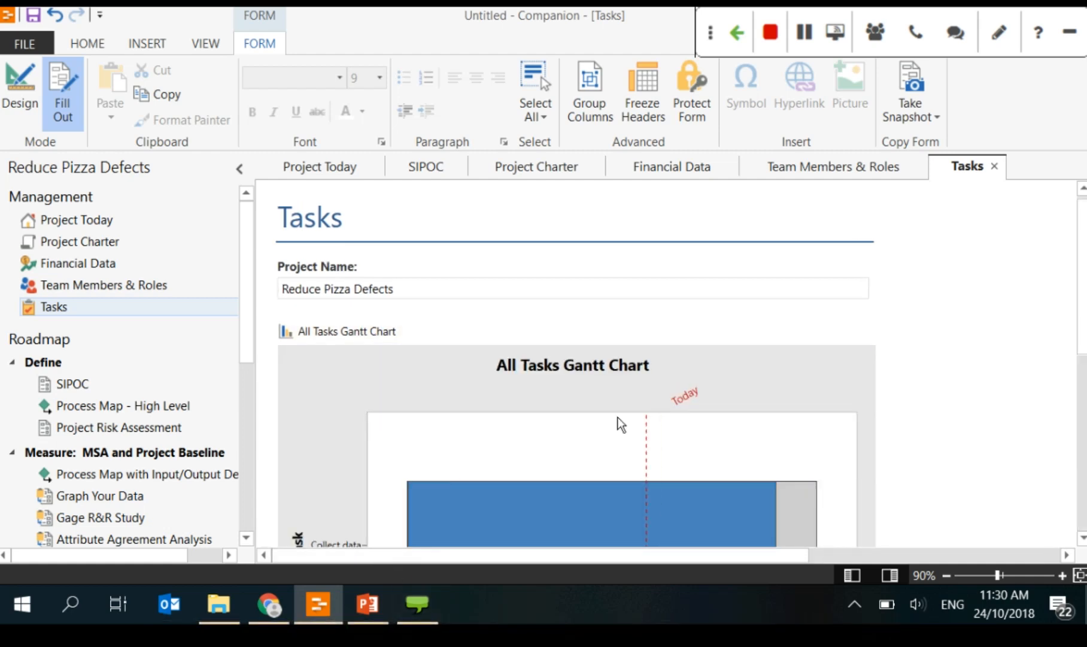
scroll(648, 410, "down", 3)
scroll(648, 408, "down", 3)
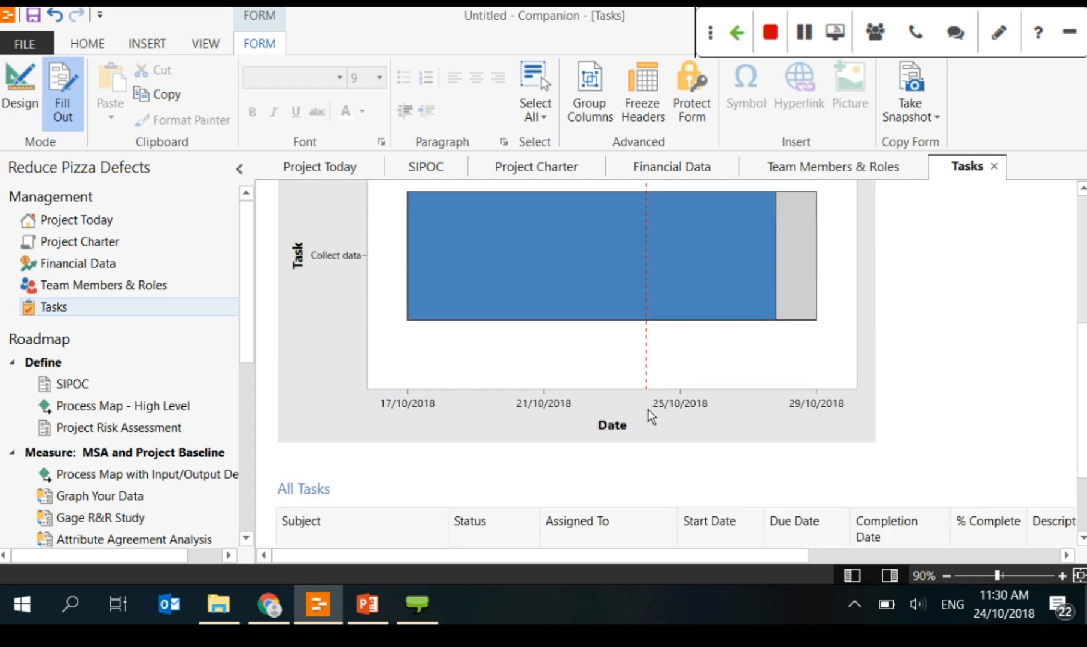
scroll(649, 408, "down", 3)
scroll(648, 410, "up", 7)
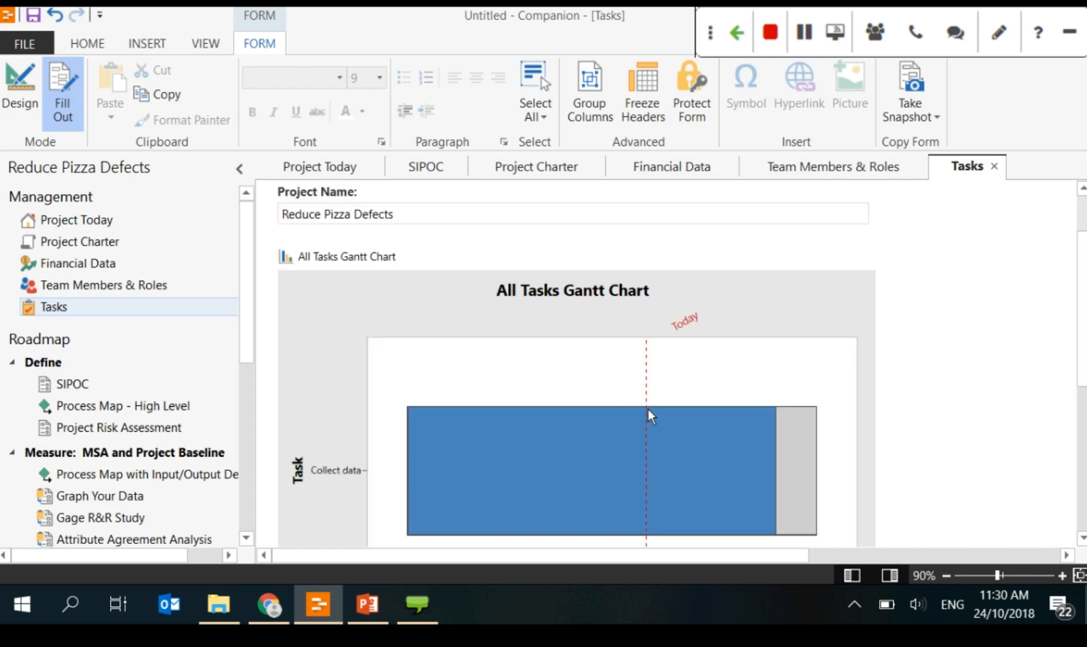
scroll(687, 341, "up", 2)
scroll(440, 407, "down", 9)
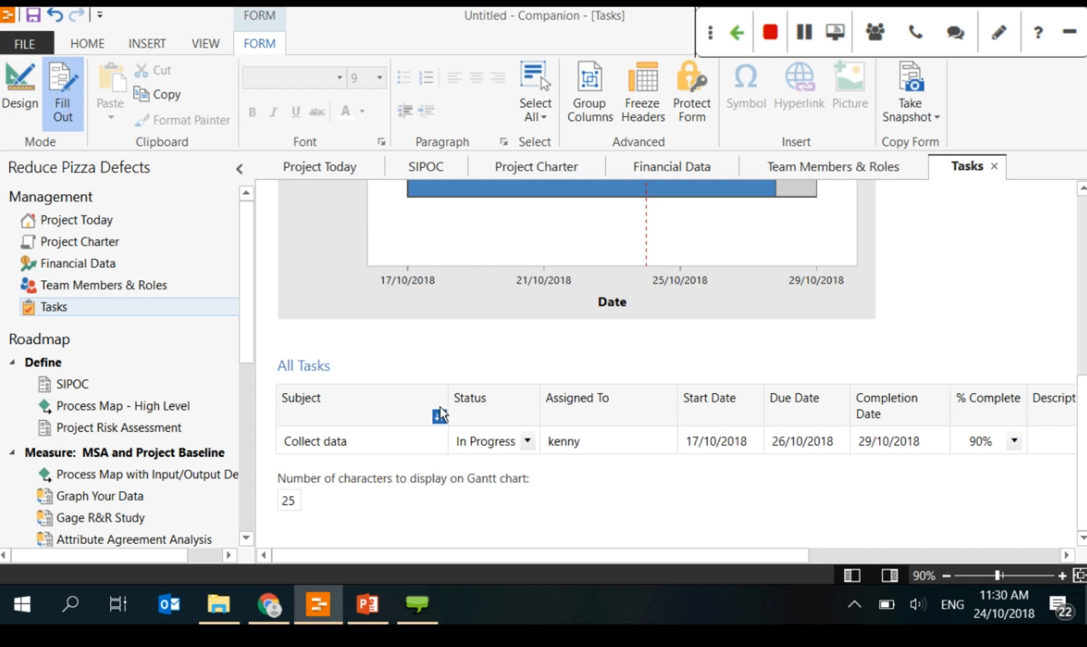
Step: Insert a blank task row above Collect data and return to the form's top
left_click(266, 439)
mouse_move(339, 461)
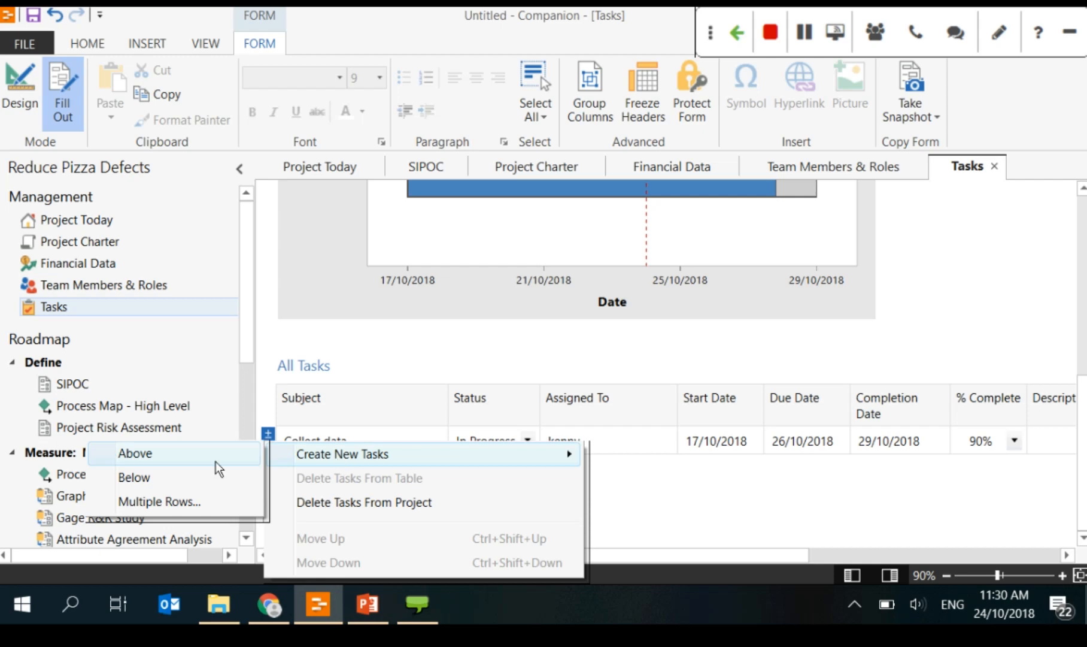
left_click(217, 460)
scroll(648, 325, "up", 10)
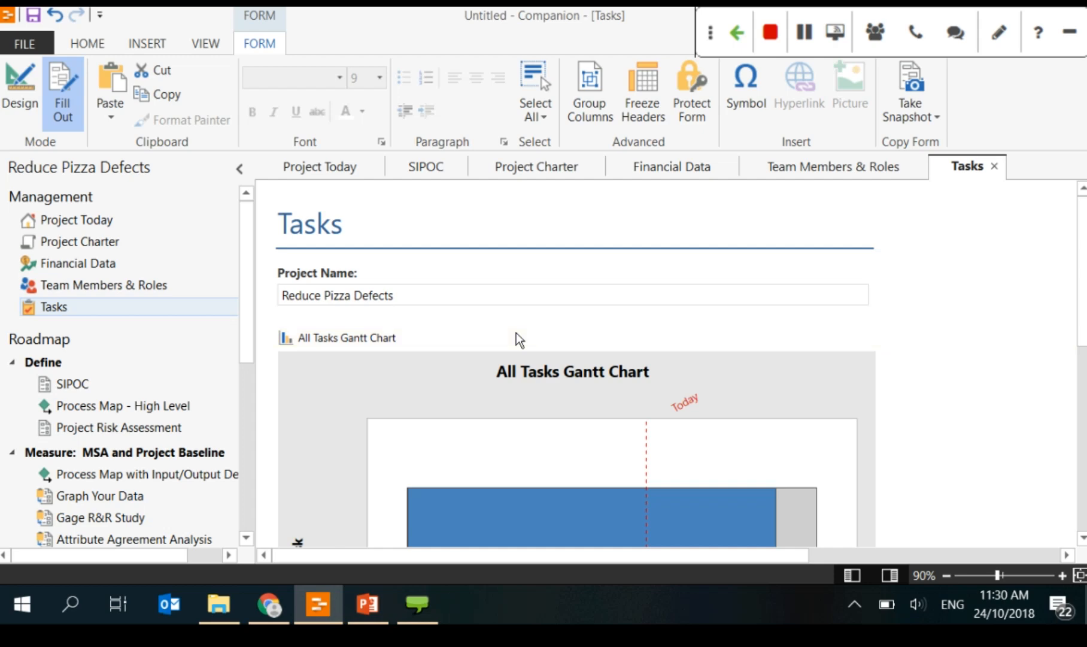
Step: Page the PowerPoint deck forward to slide 19, Forms, then go back to Companion
left_click(367, 603)
key("Down")
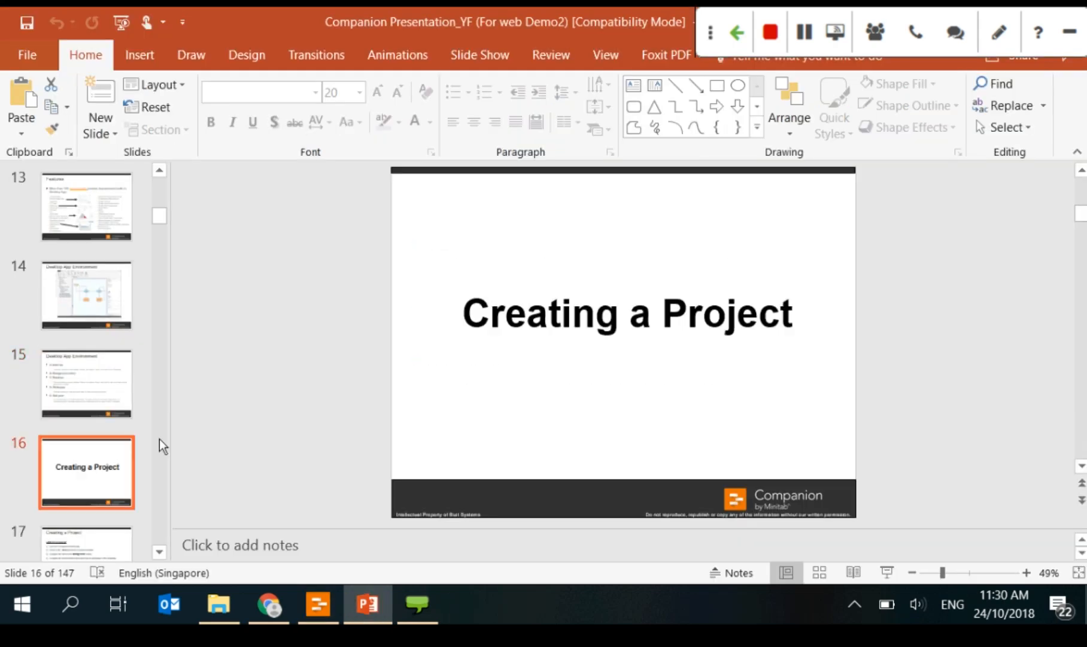
scroll(116, 477, "down", 2)
key("Down")
left_click(98, 512)
key("Down")
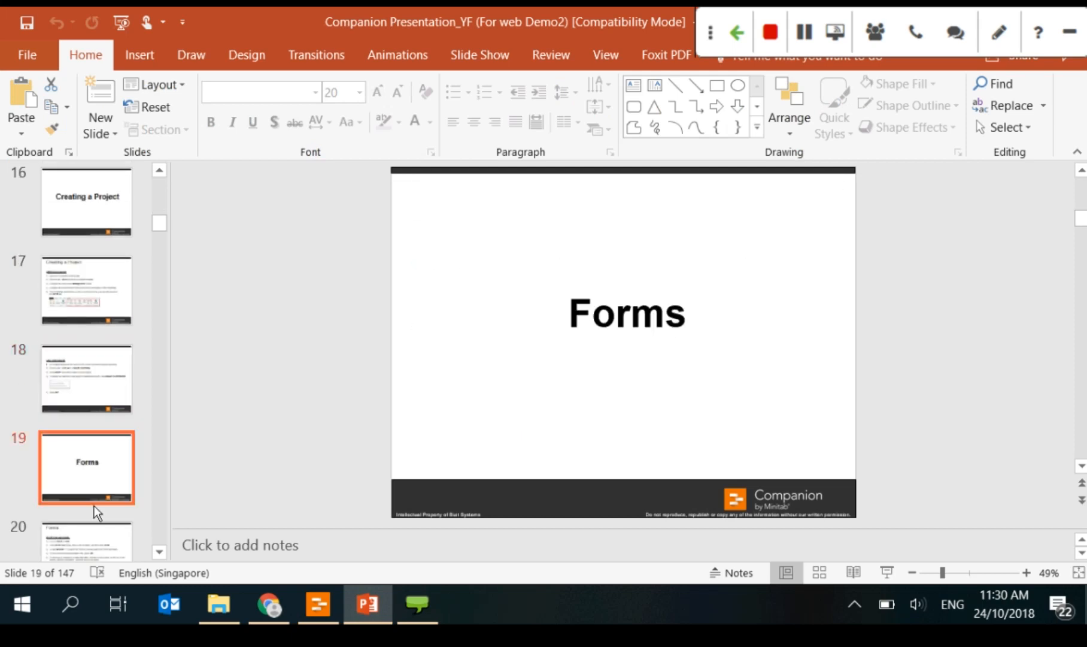
scroll(90, 477, "down", 1)
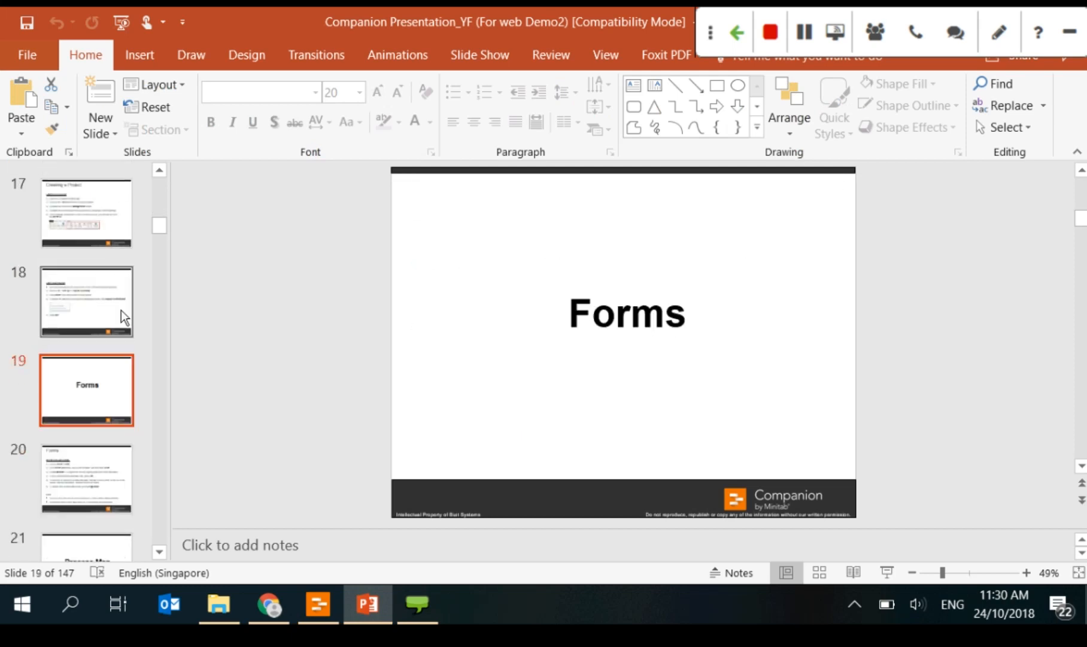
left_click(327, 604)
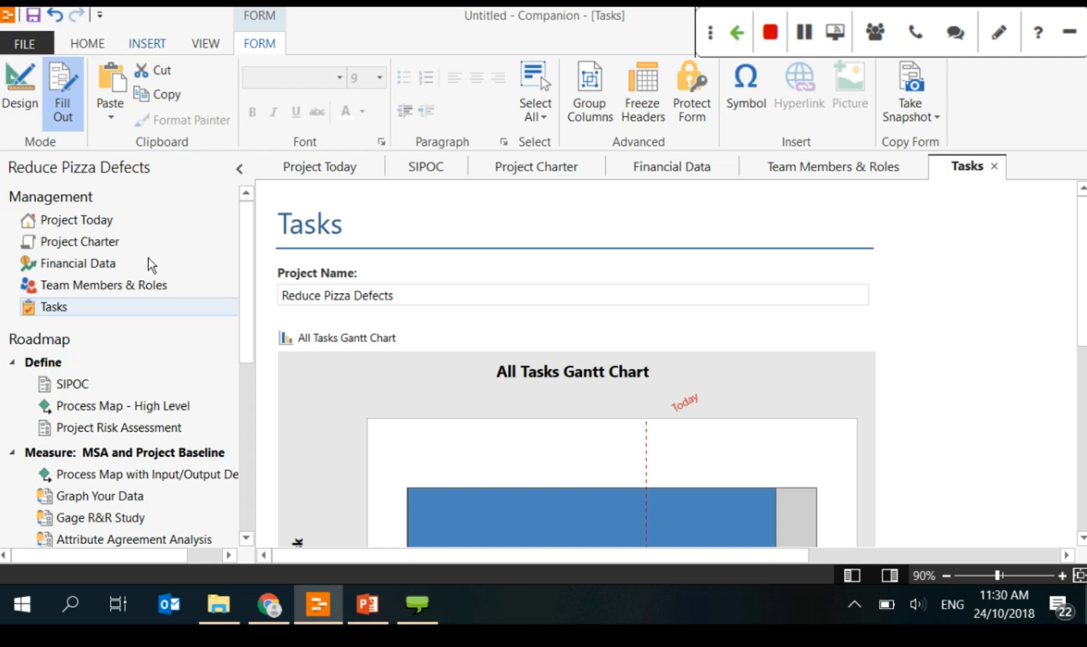
Step: Show the INSERT ribbon and select the Define phase in the Roadmap
left_click(145, 44)
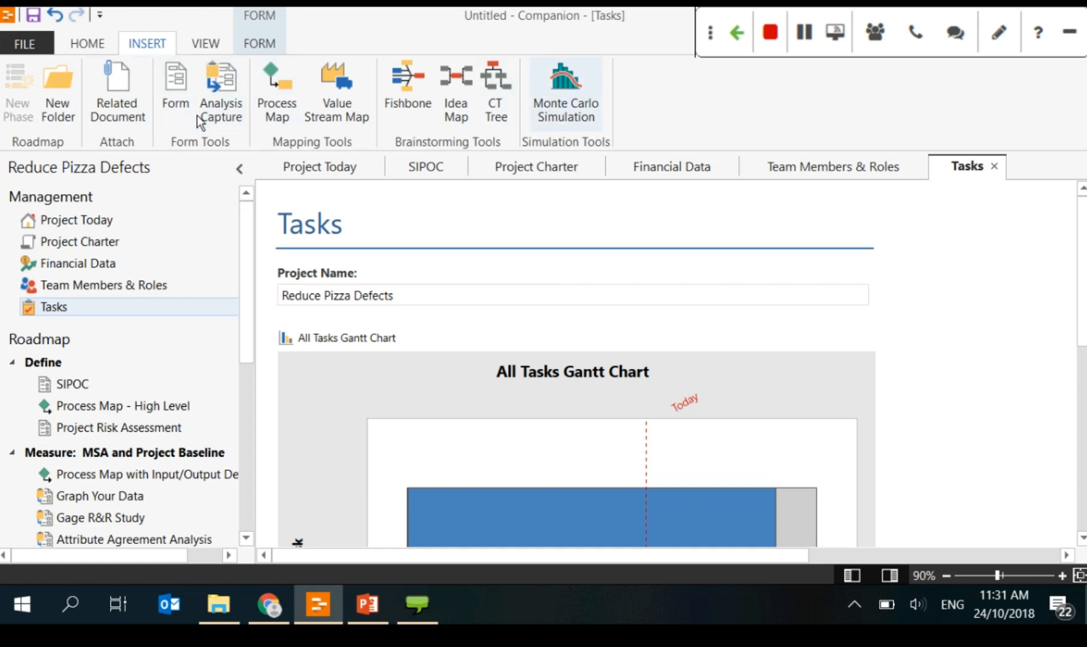
left_click(69, 364)
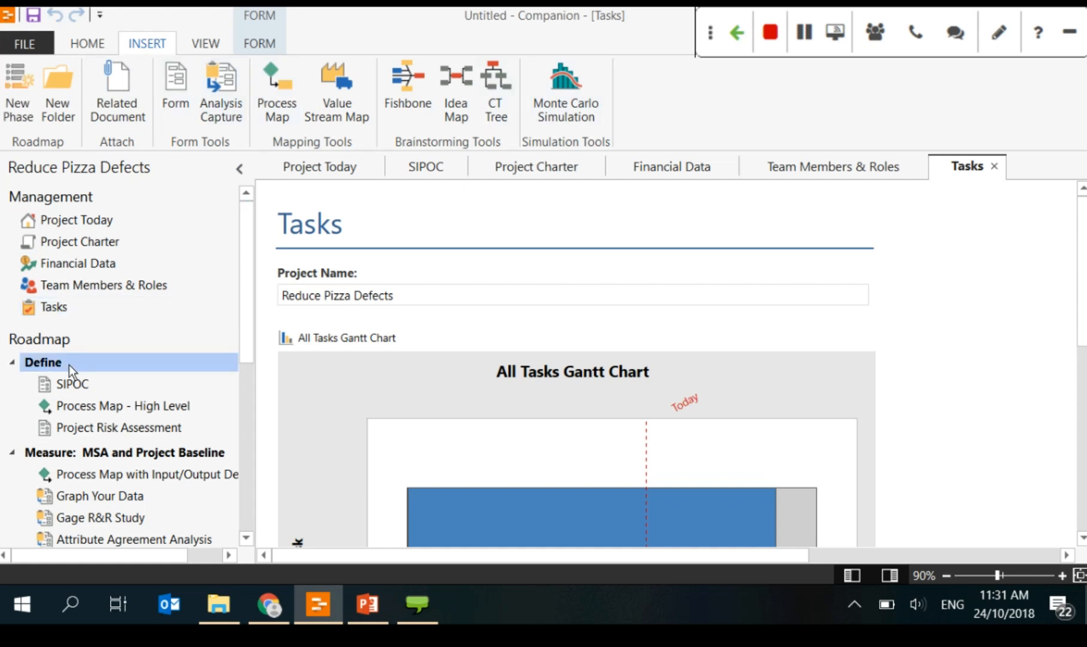
Step: Browse the full form list from Define's Insert Tool menu and create a Blank Form
right_click(89, 365)
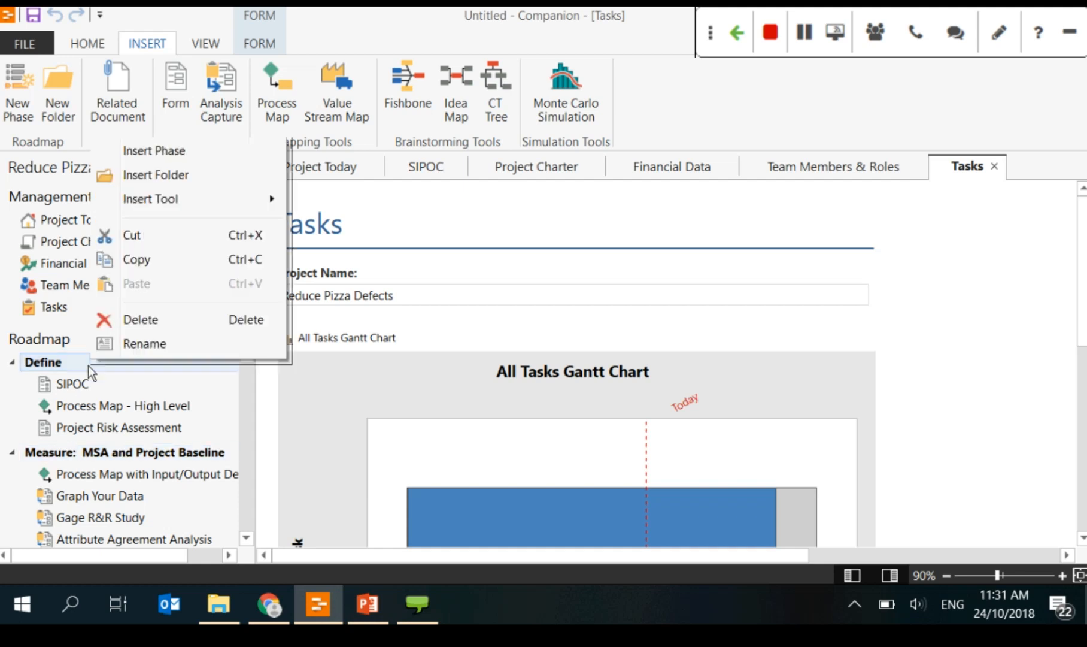
mouse_move(170, 201)
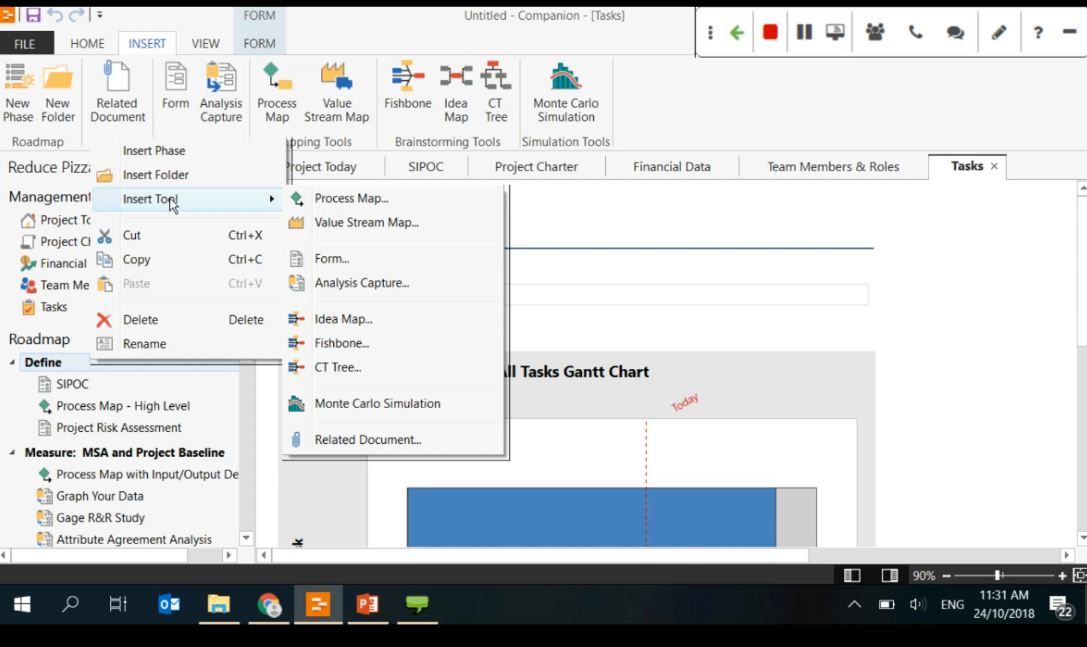
left_click(344, 262)
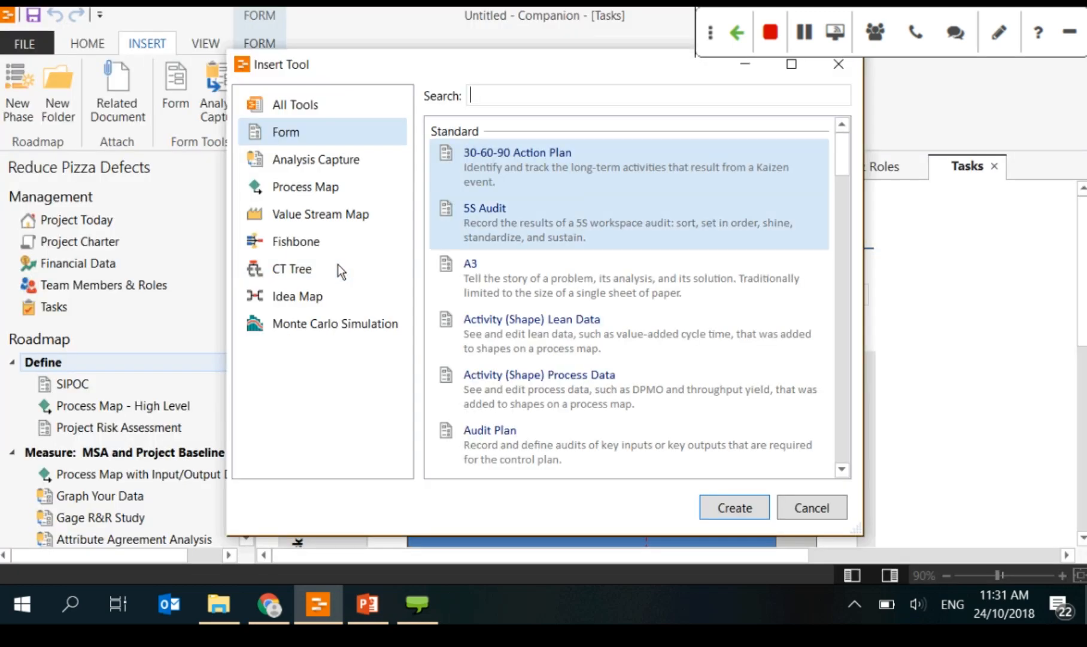
left_click(783, 73)
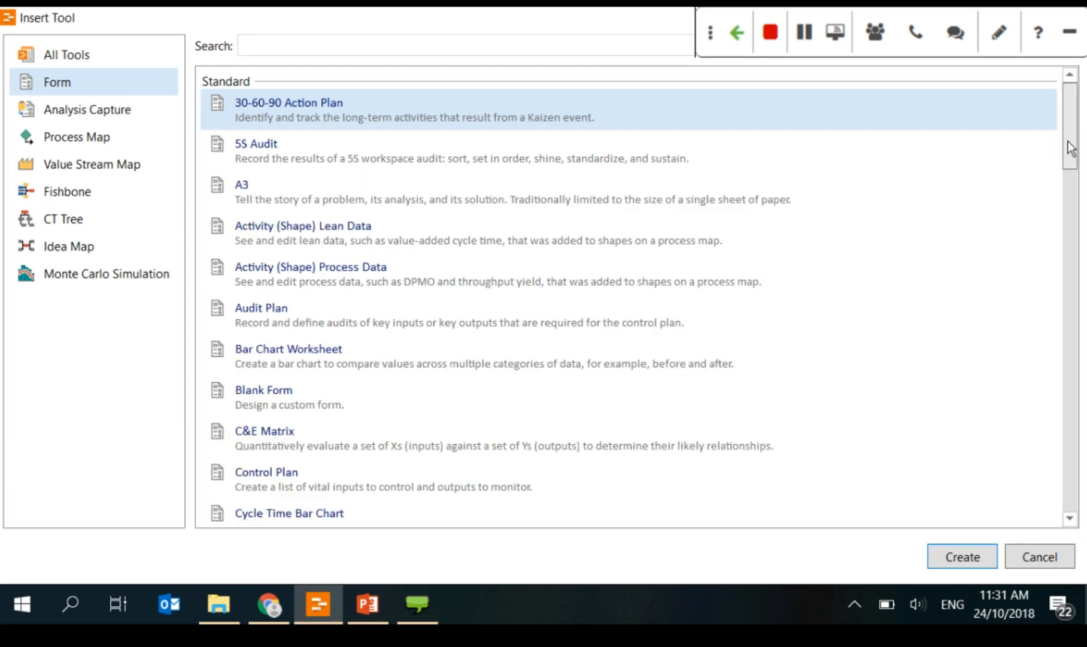
scroll(1068, 141, "down", 3)
left_click_drag(1067, 141, 1056, 442)
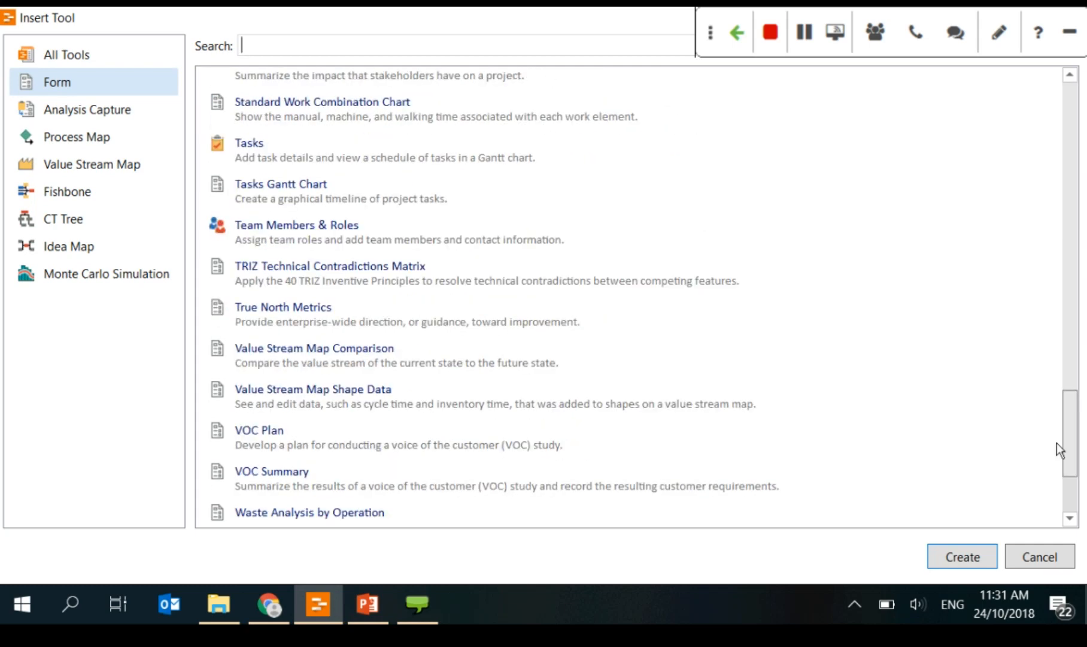
left_click_drag(1056, 442, 1051, 465)
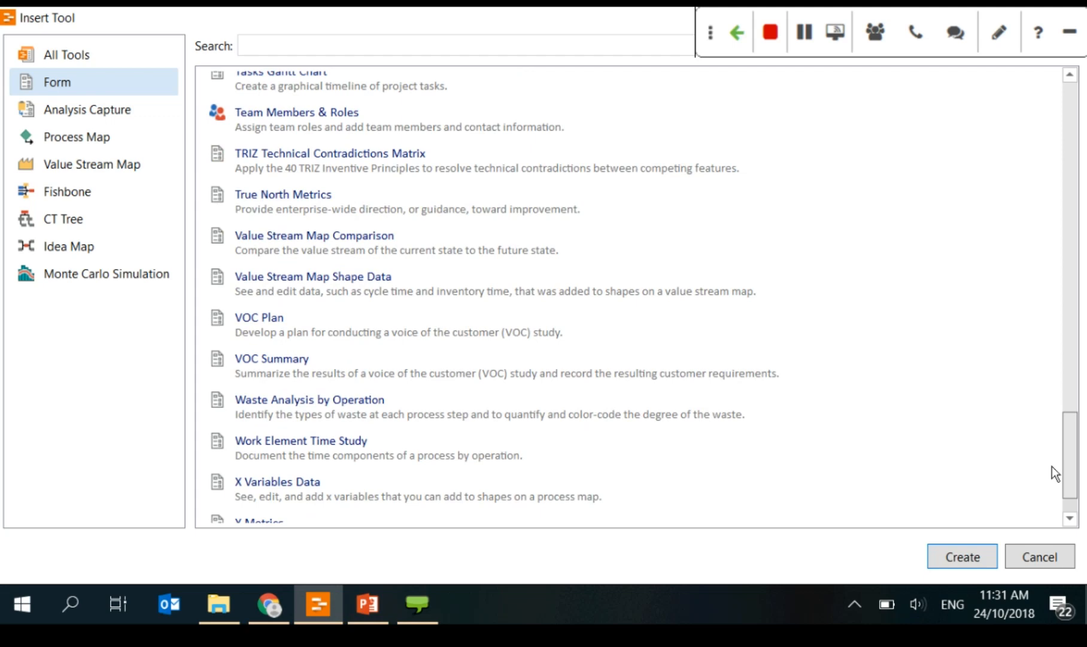
scroll(1063, 513, "up", 15)
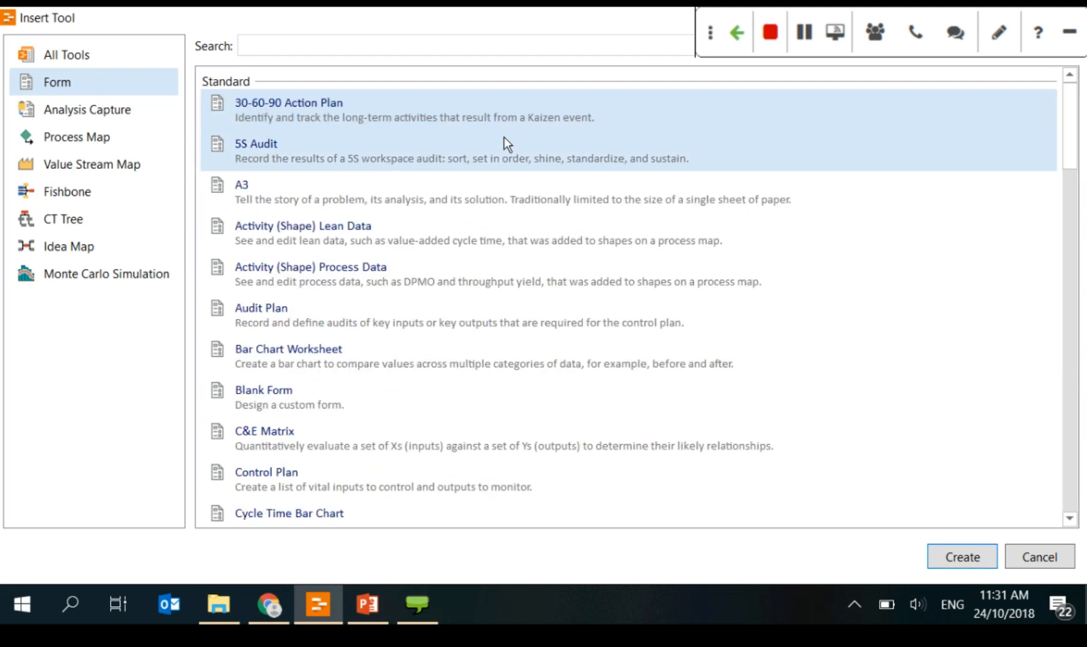
scroll(506, 233, "down", 2)
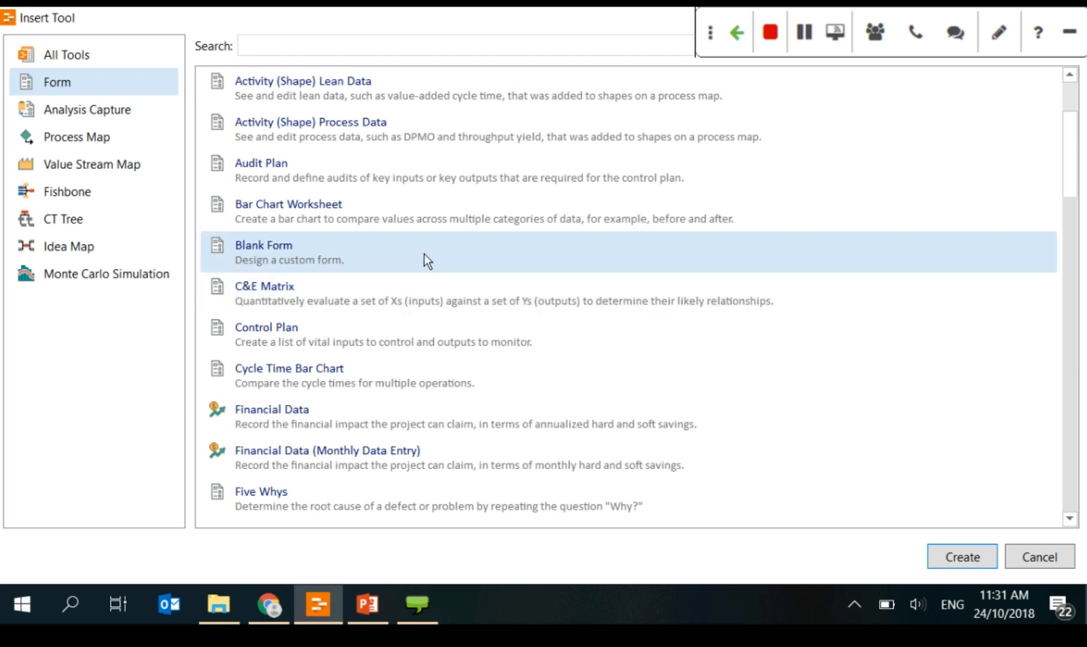
left_click(392, 266)
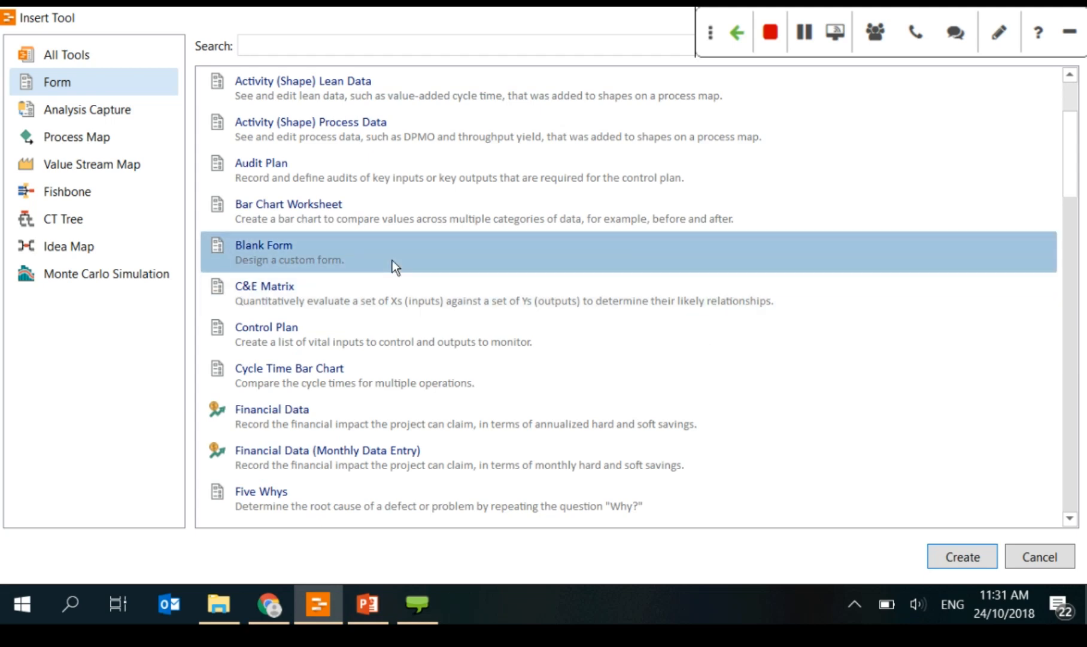
key("Return")
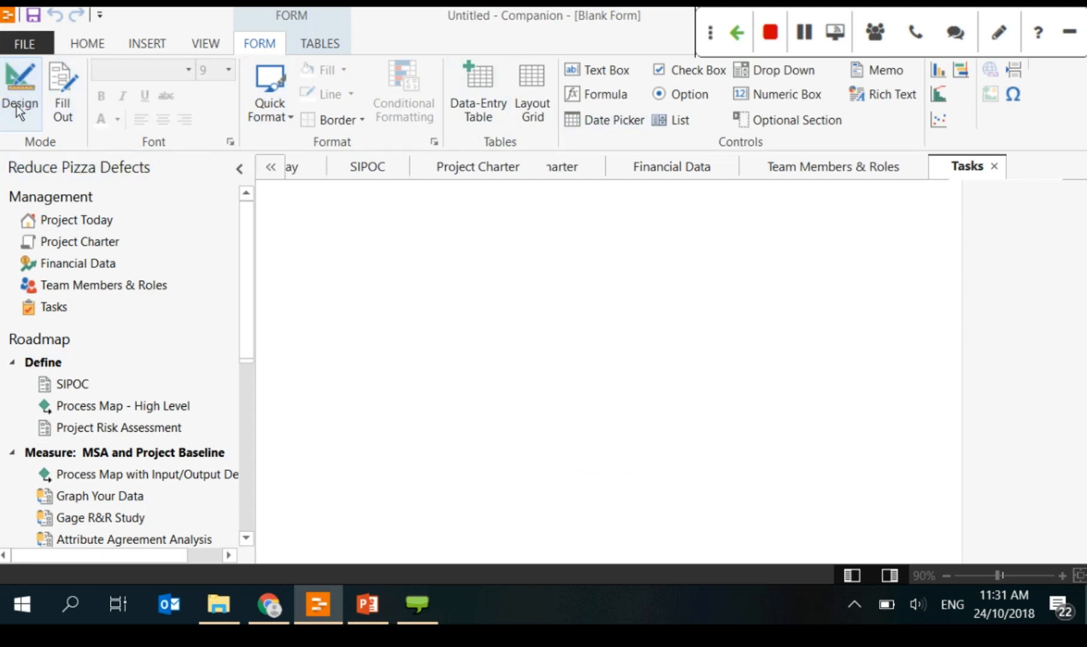
Step: Switch the new Blank Form to design mode and reopen the tool chooser full screen
left_click(18, 111)
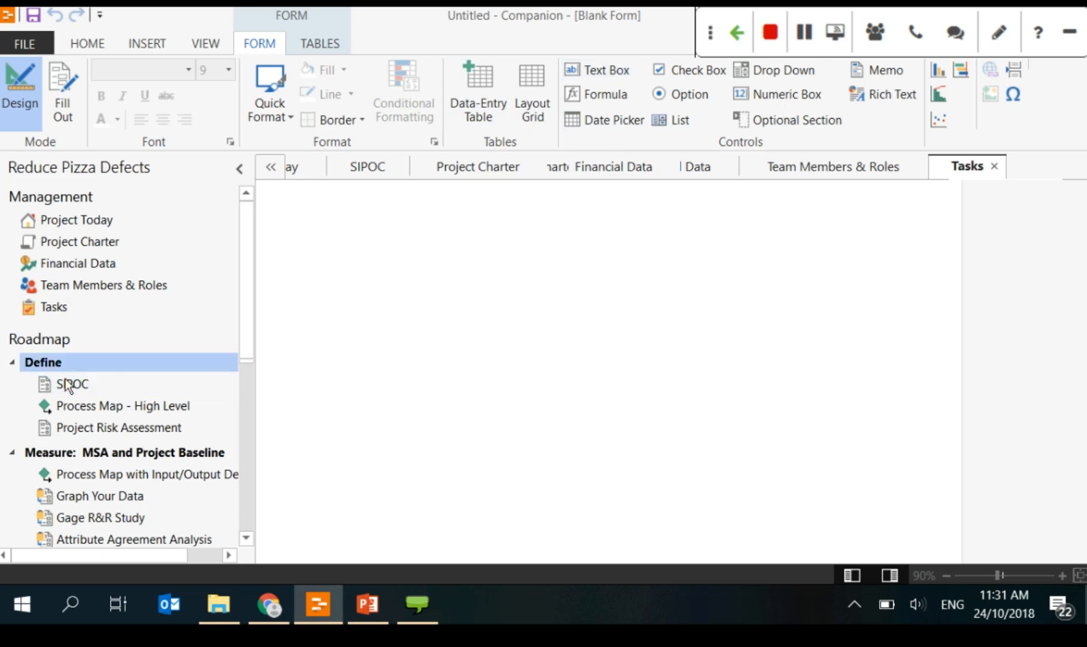
scroll(124, 119, "up", 2)
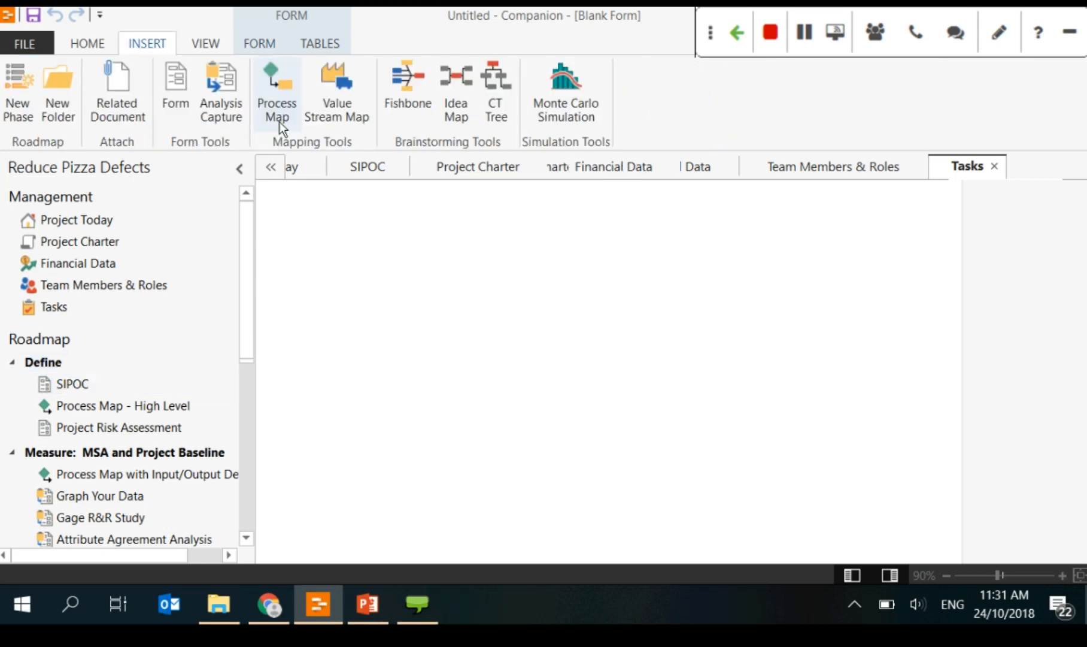
left_click(279, 117)
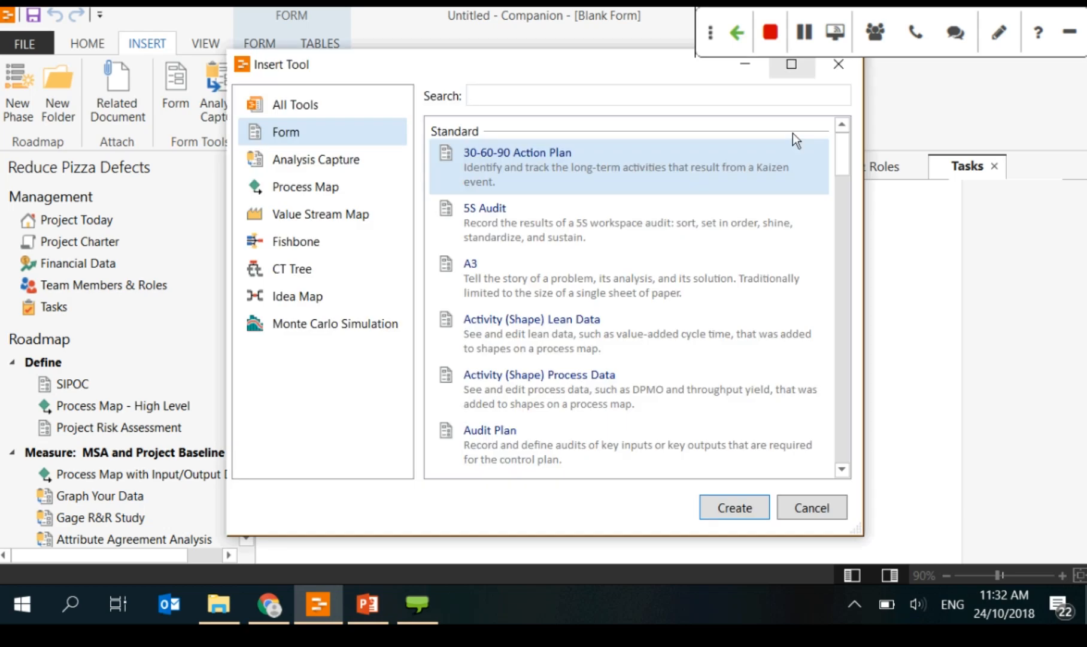
left_click(792, 64)
scroll(314, 357, "down", 2)
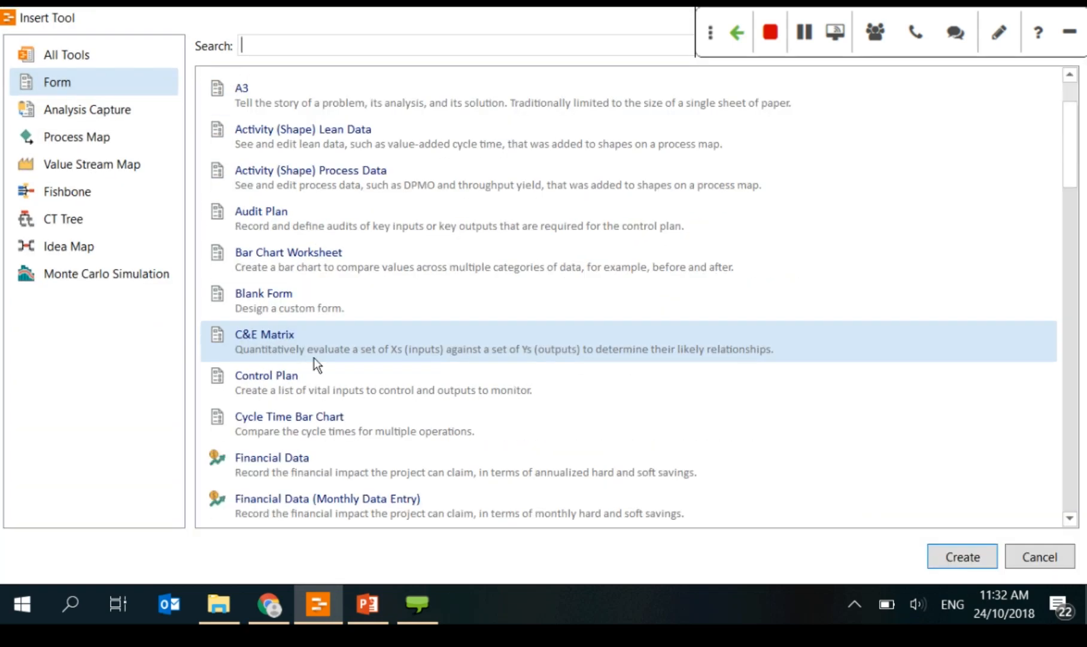
Step: Preview C&E Matrix, FMEA, Gantt Chart and Project Charter forms, cancel, and open the Project Charter
left_click(362, 356)
scroll(848, 501, "down", 3)
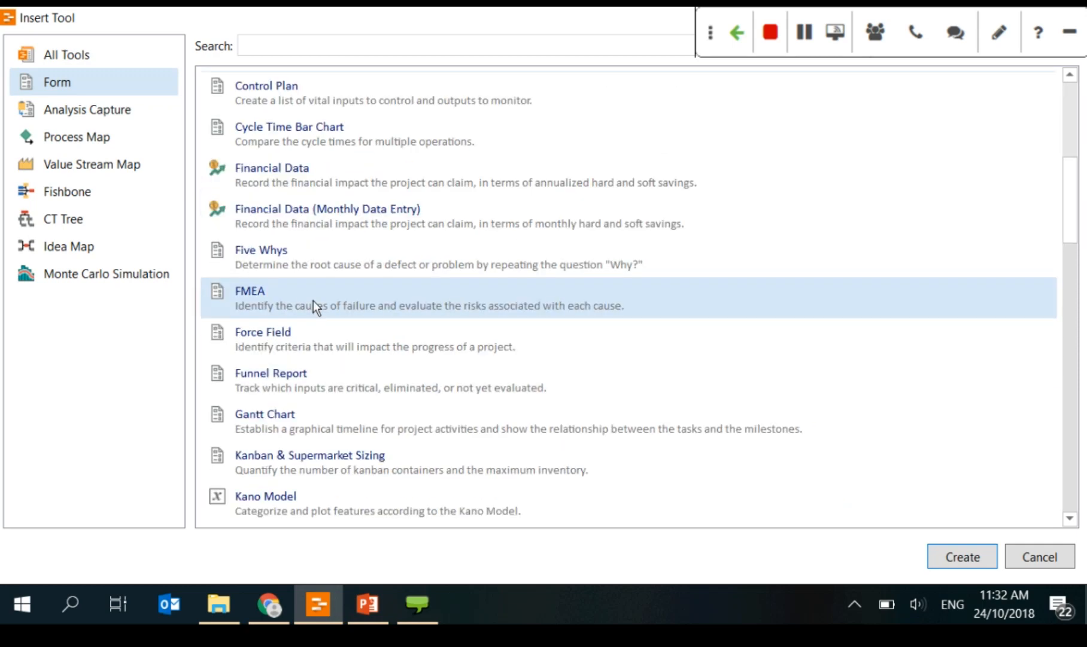
left_click(331, 302)
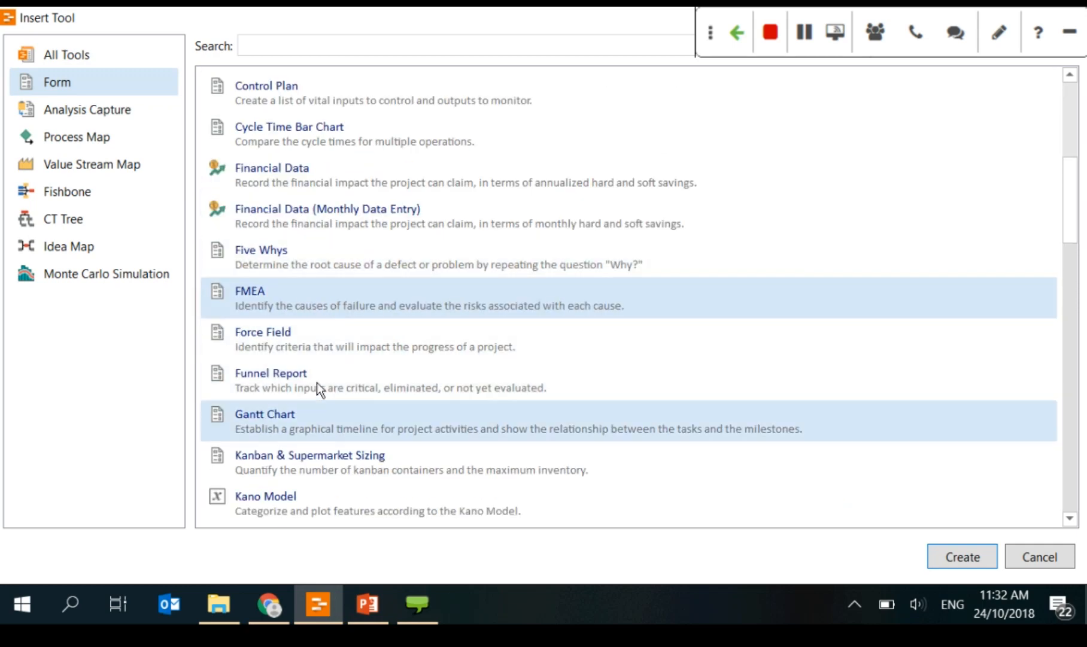
scroll(317, 388, "down", 1)
left_click(284, 308)
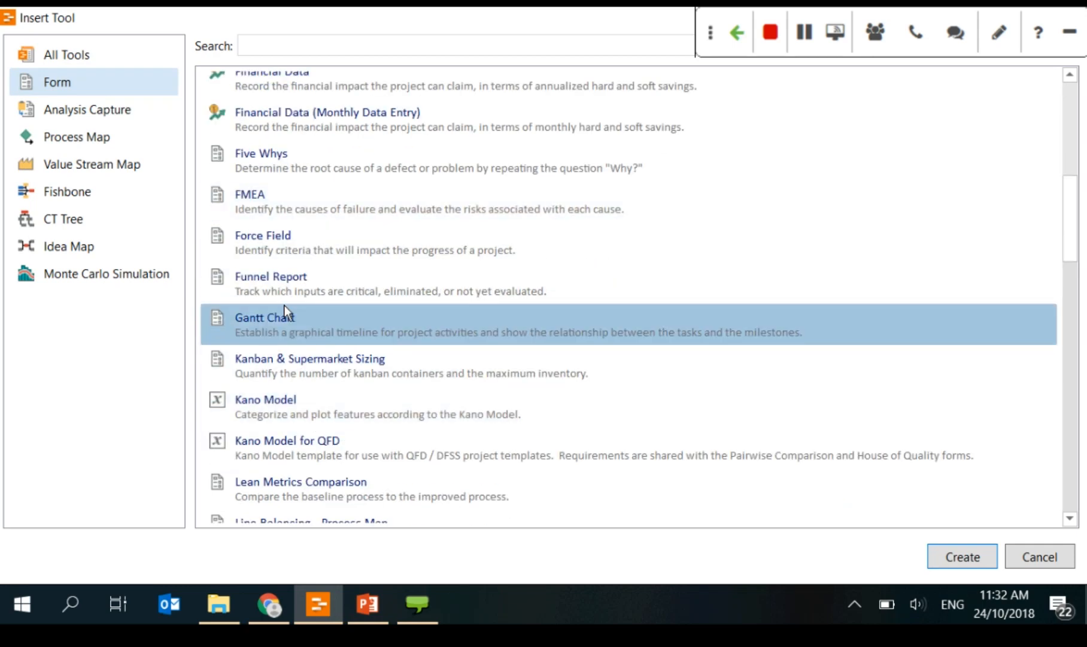
scroll(312, 421, "down", 2)
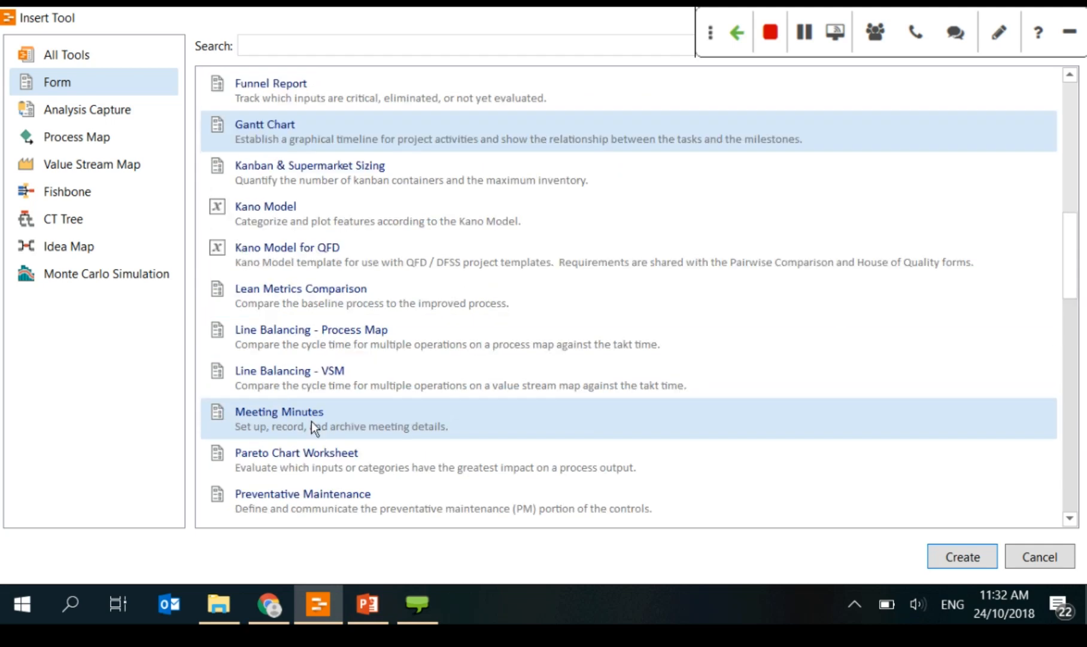
scroll(312, 422, "down", 1)
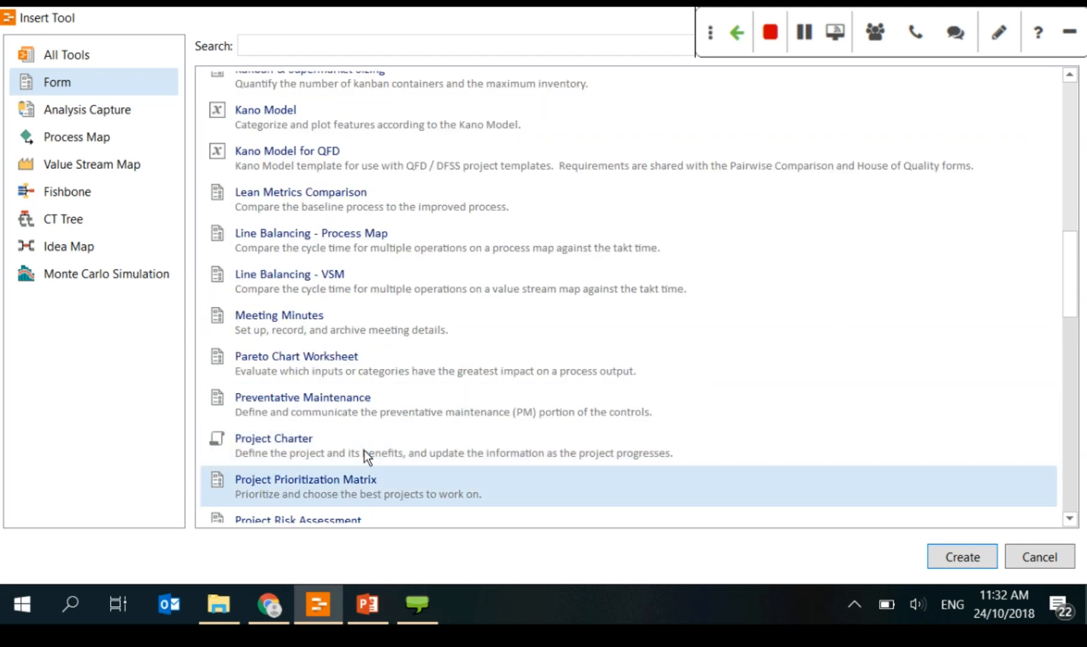
left_click(364, 450)
scroll(282, 462, "up", 8)
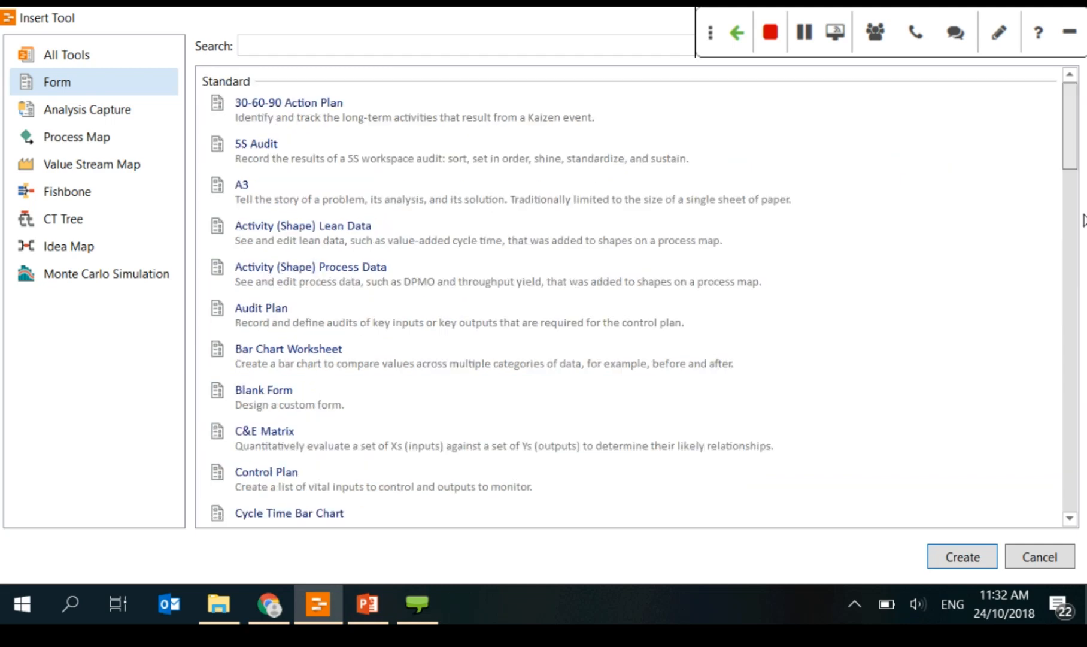
left_click(1047, 561)
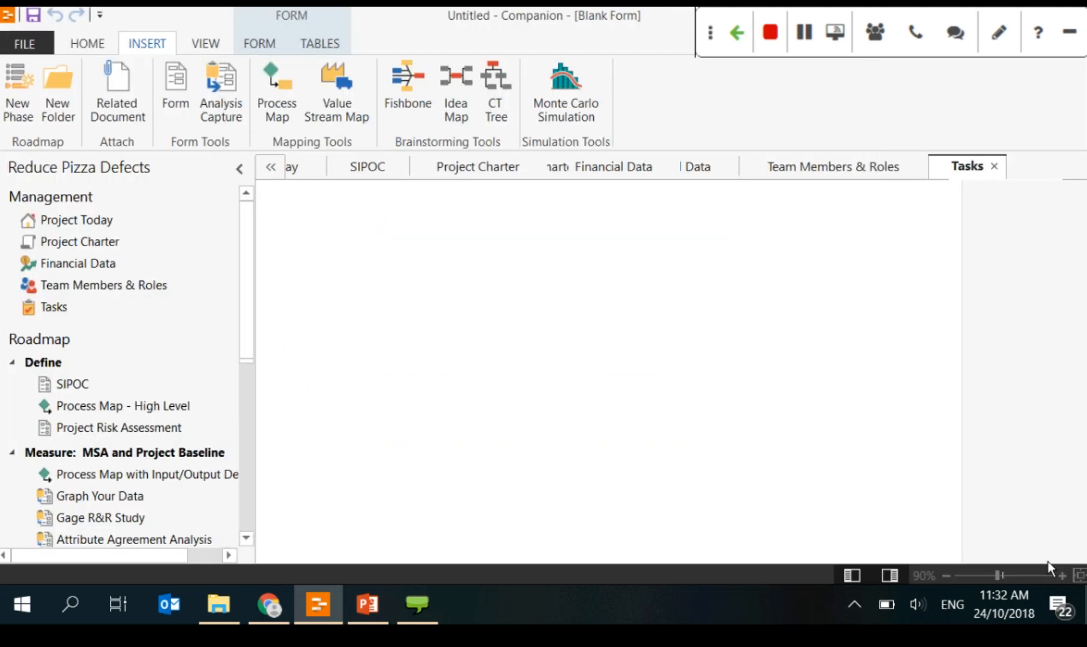
left_click(141, 247)
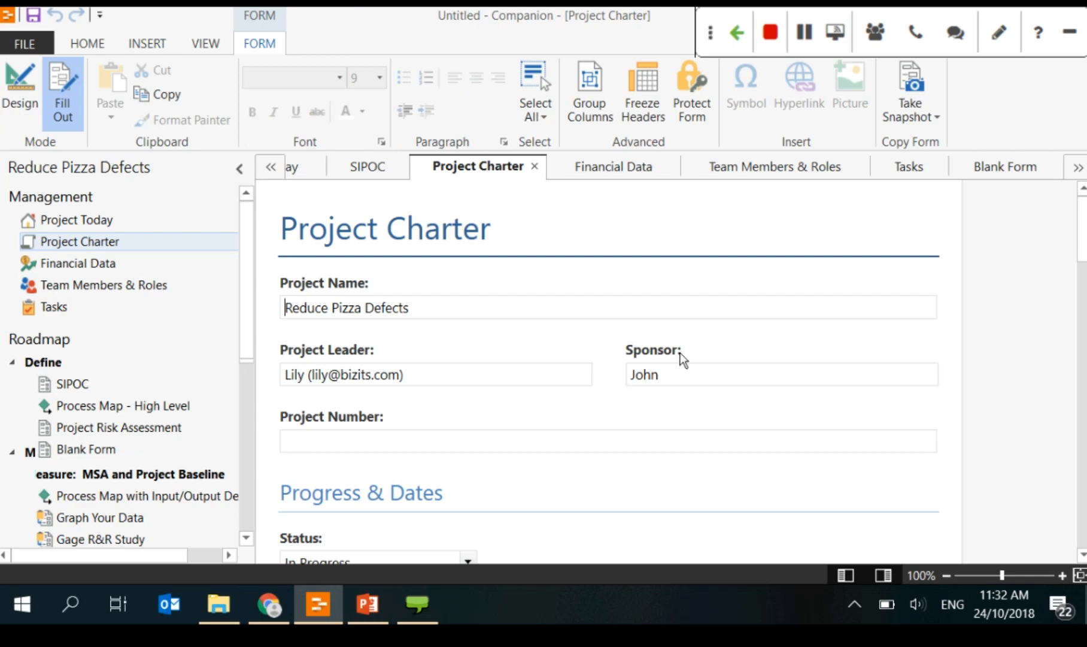
Step: Switch the Project Charter to design mode and place the cursor after the Project Number field
scroll(680, 352, "down", 5)
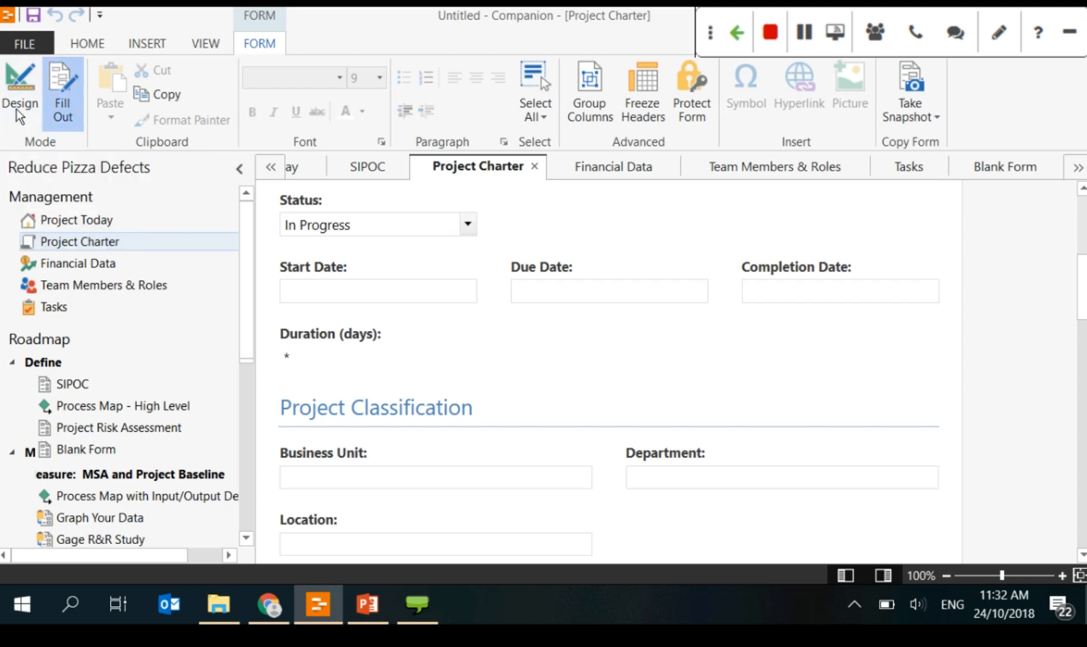
scroll(523, 388, "up", 3)
scroll(481, 331, "up", 2)
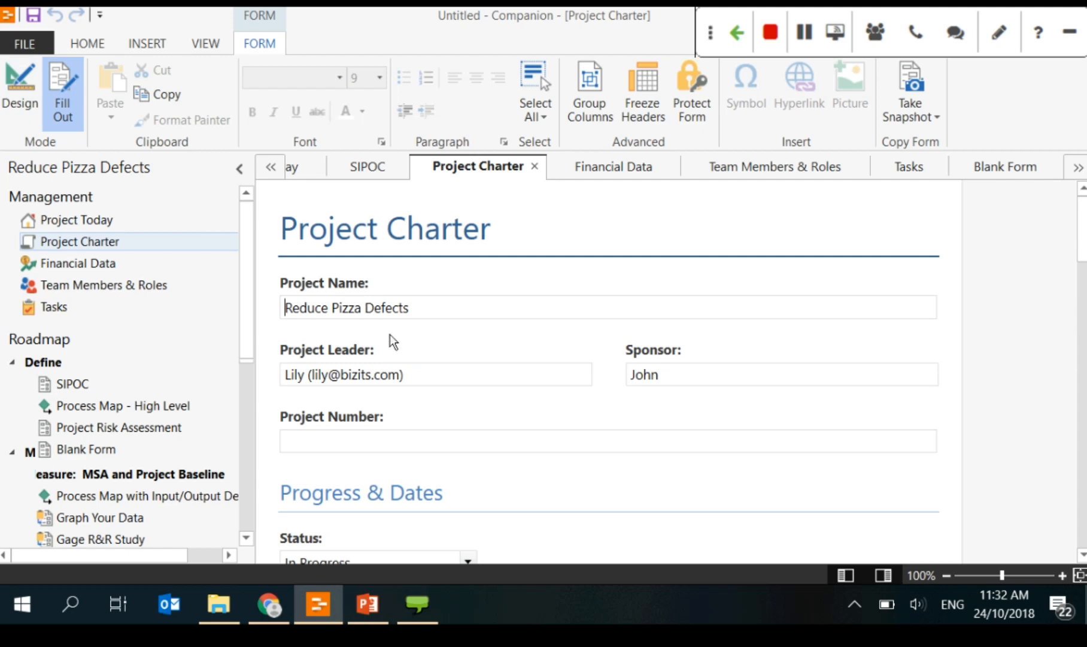
left_click(17, 88)
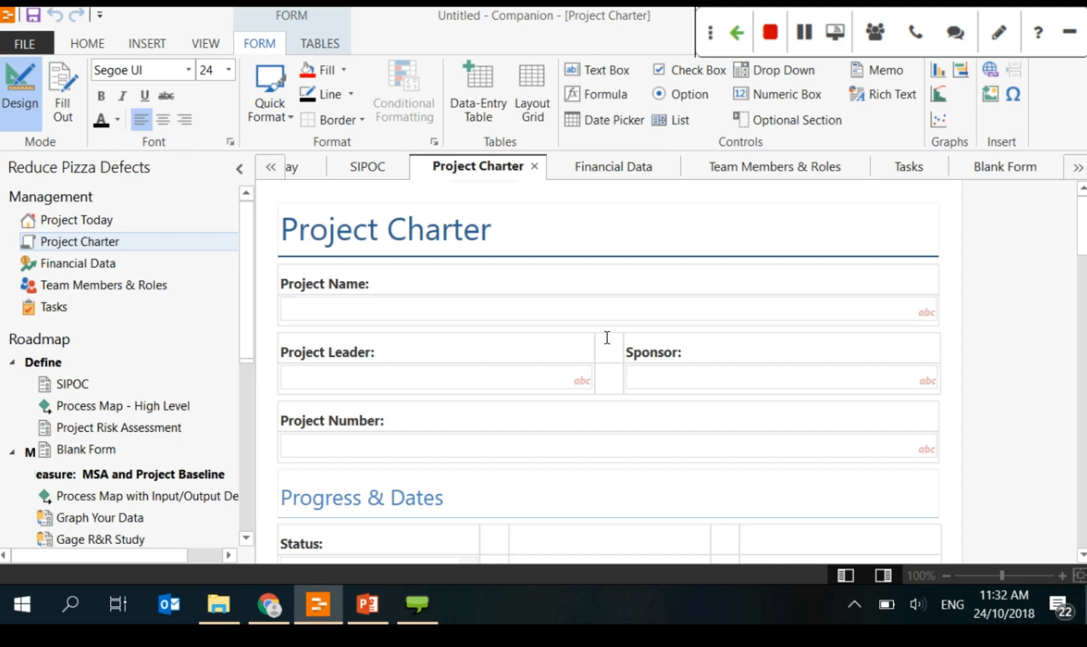
scroll(699, 352, "down", 3)
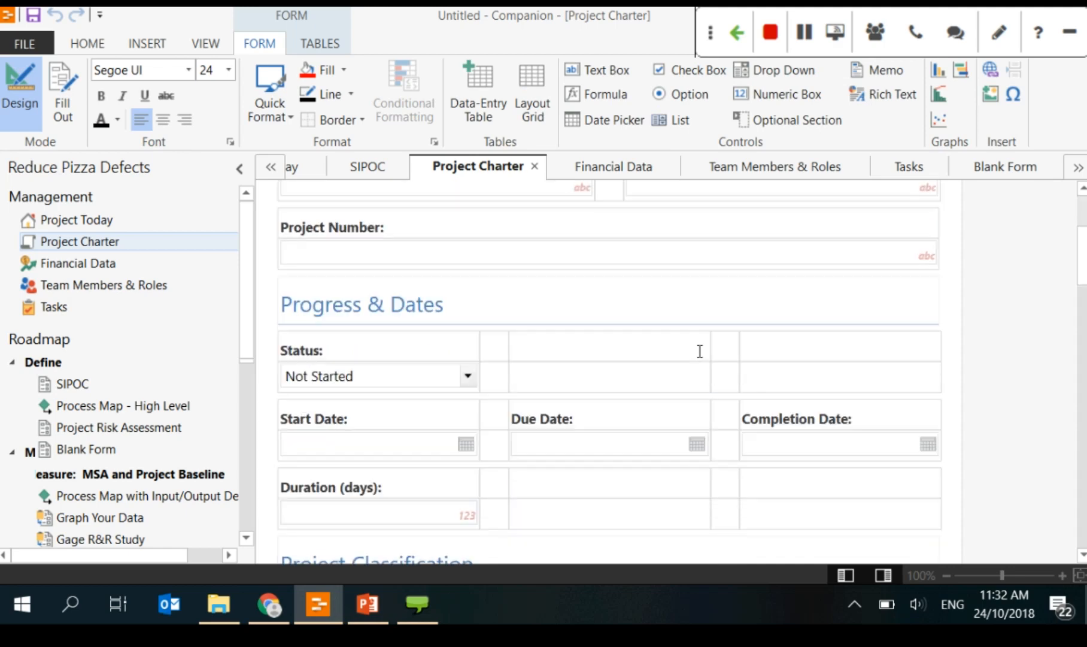
scroll(918, 306, "up", 3)
scroll(968, 408, "down", 2)
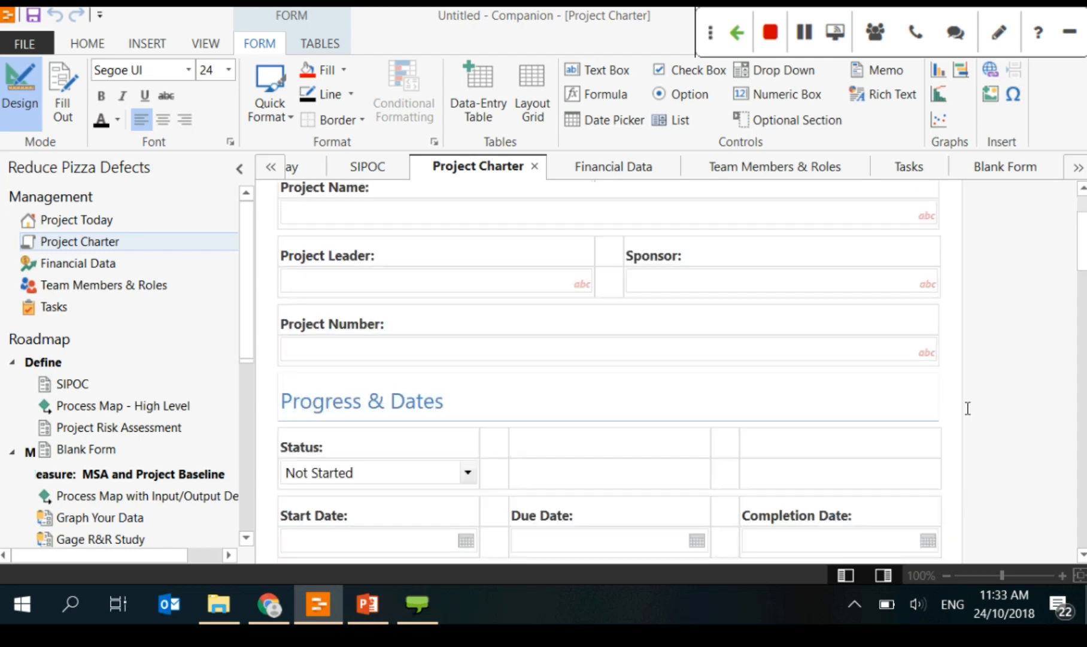
scroll(968, 408, "down", 2)
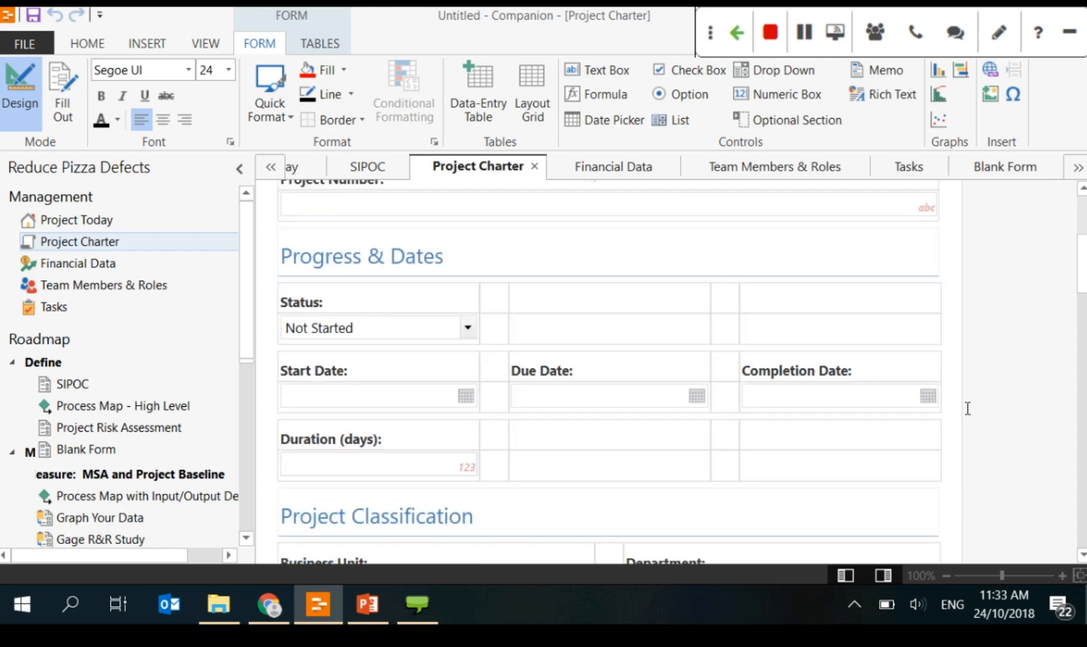
scroll(965, 405, "up", 4)
scroll(958, 413, "down", 1)
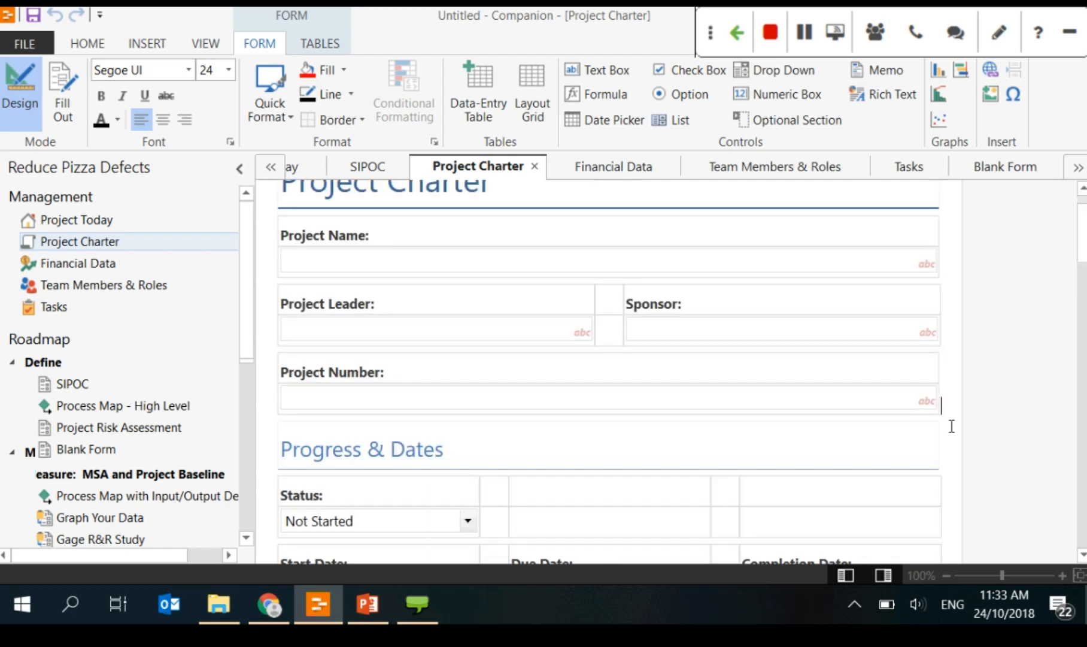
left_click(963, 398)
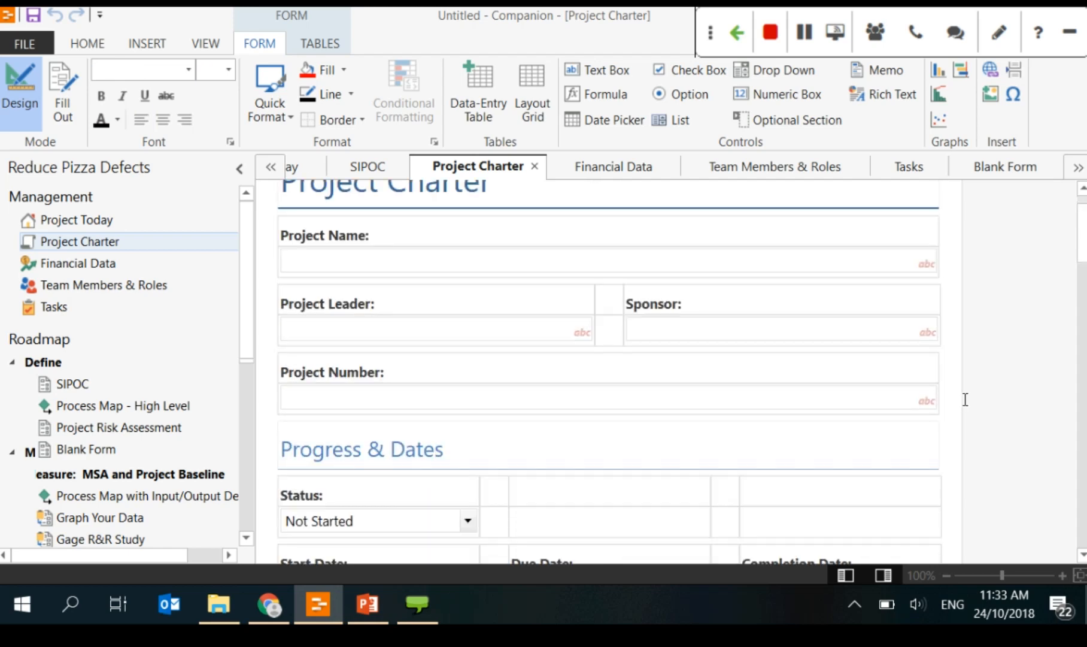
Step: Add a 'Department:' label on a new line above Progress & Dates
key("Return")
type("r")
key("BackSpace")
key("BackSpace")
key("BackSpace")
key("BackSpace")
key("BackSpace")
key("BackSpace")
key("Return")
key("Return")
type("Department:")
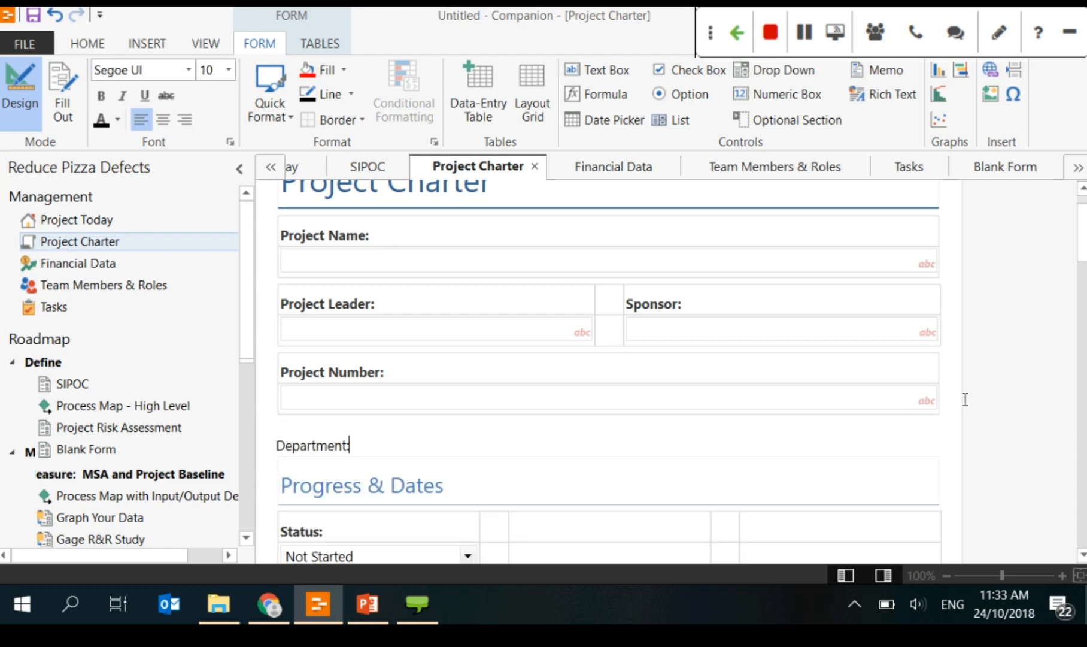
key("Return")
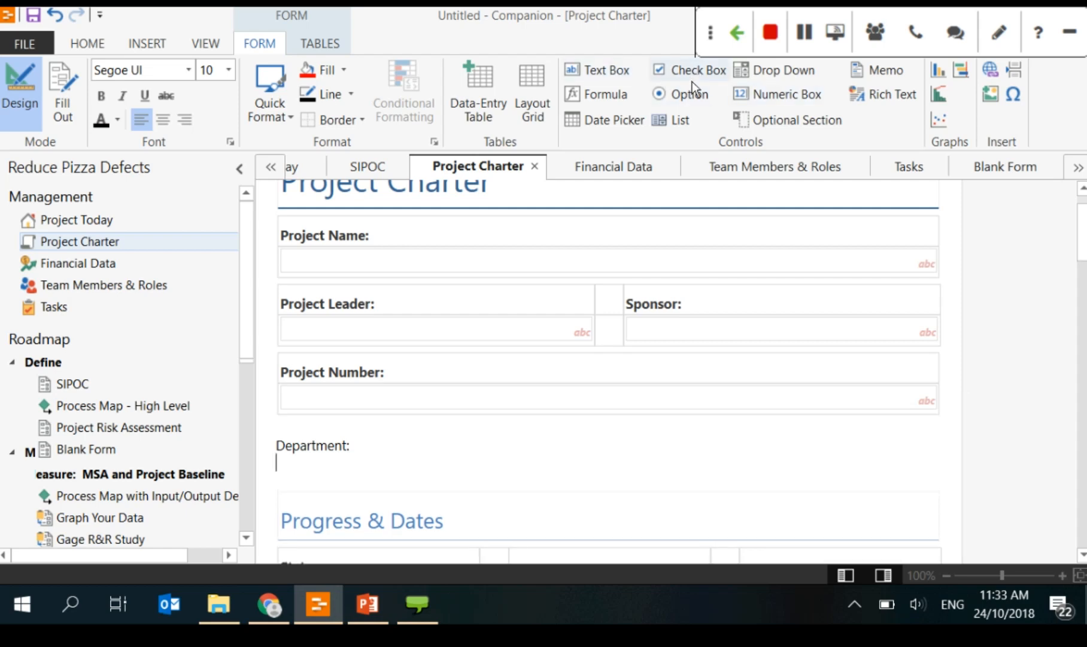
Step: Insert a Text drop-down with options Sales, Marketing and Finance, defaulting to Finance
left_click(759, 70)
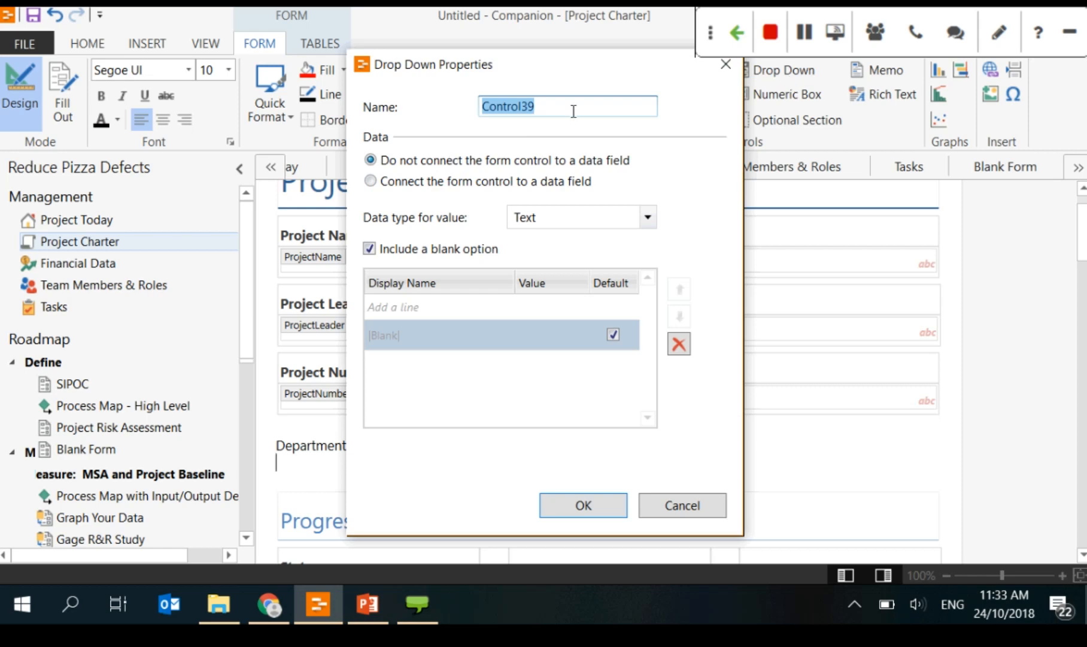
left_click(564, 219)
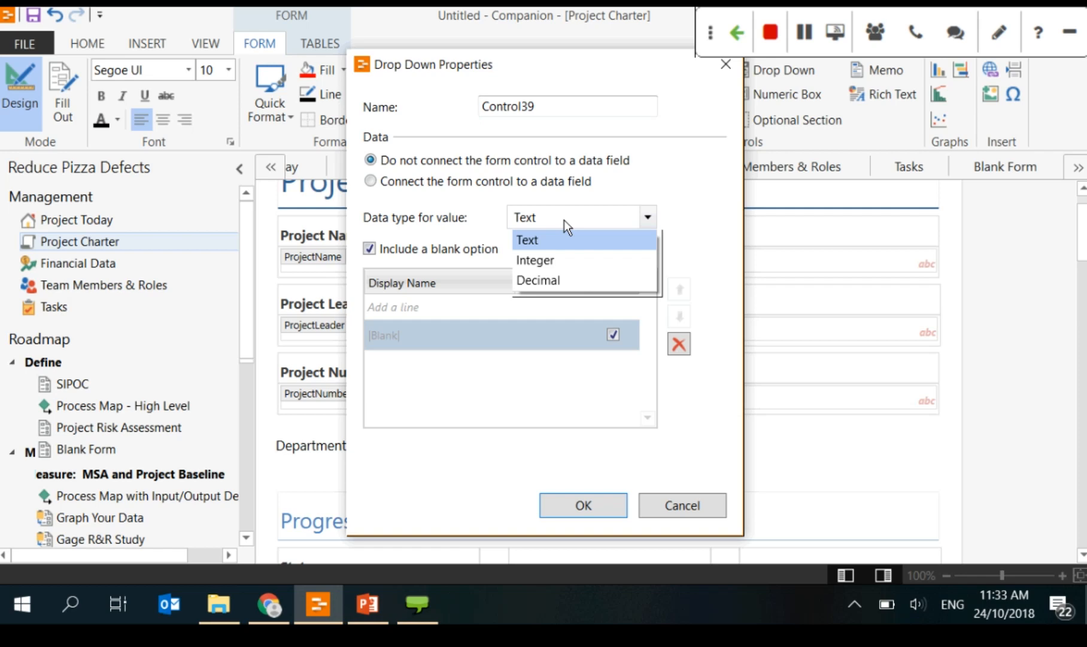
left_click(564, 219)
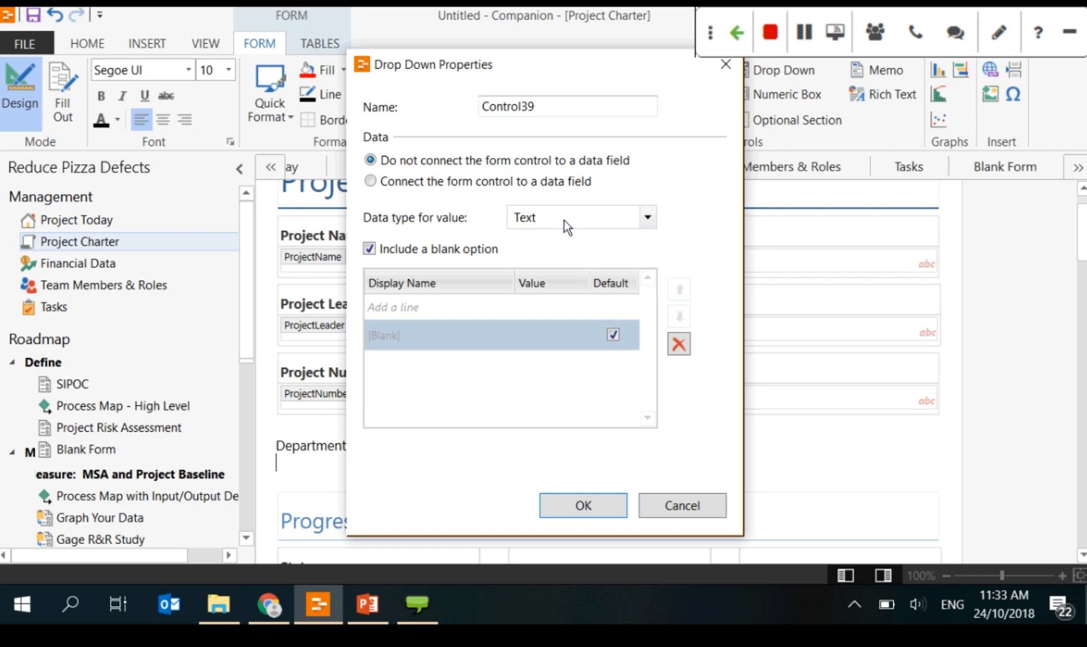
left_click(409, 297)
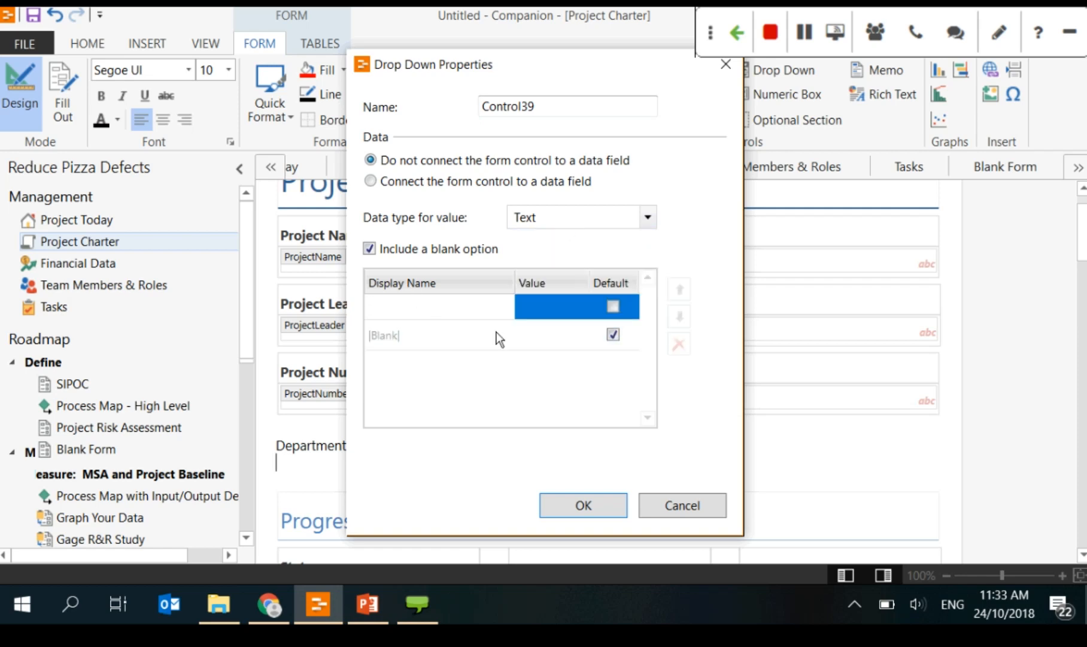
type("Sales")
key("Return")
type("Ma")
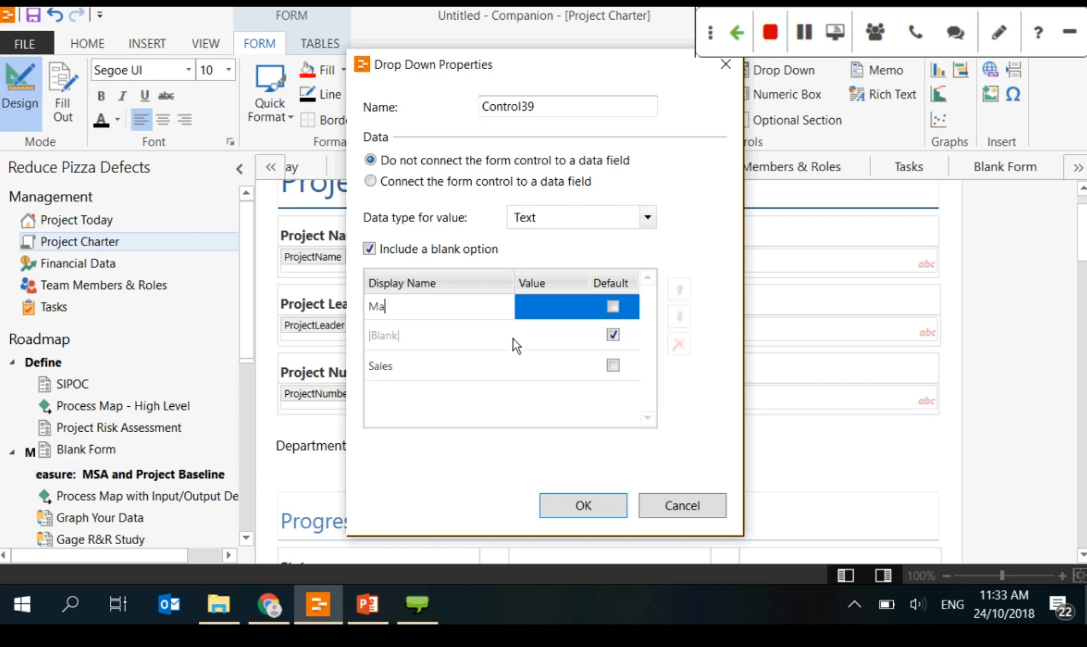
type("rketing")
key("Return")
type("Finance")
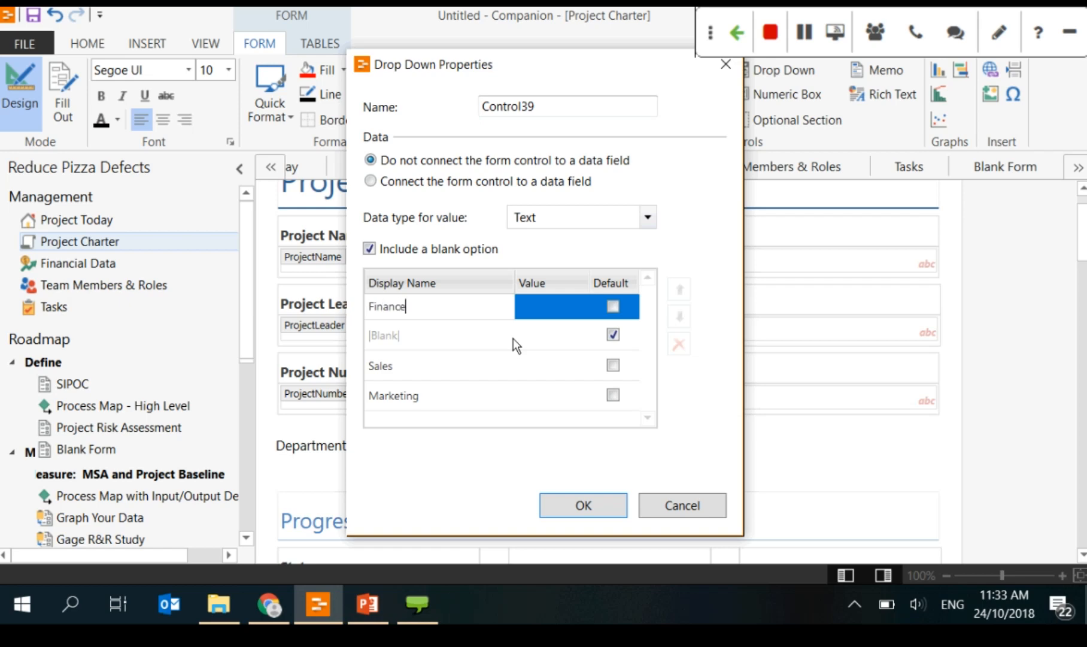
key("Return")
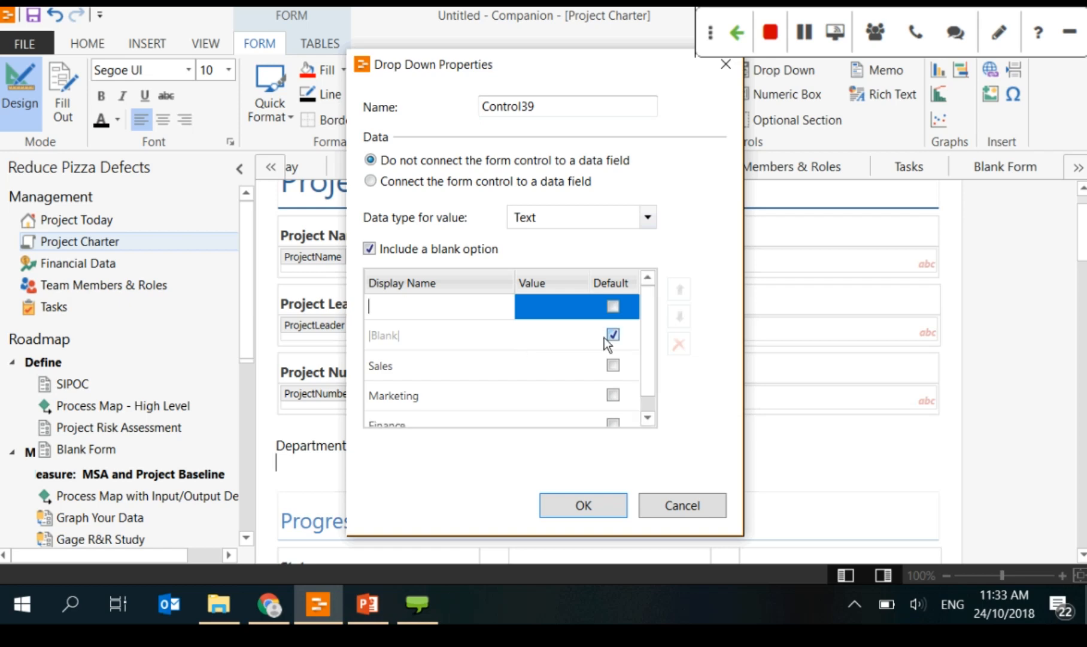
scroll(631, 342, "down", 1)
scroll(631, 341, "down", 1)
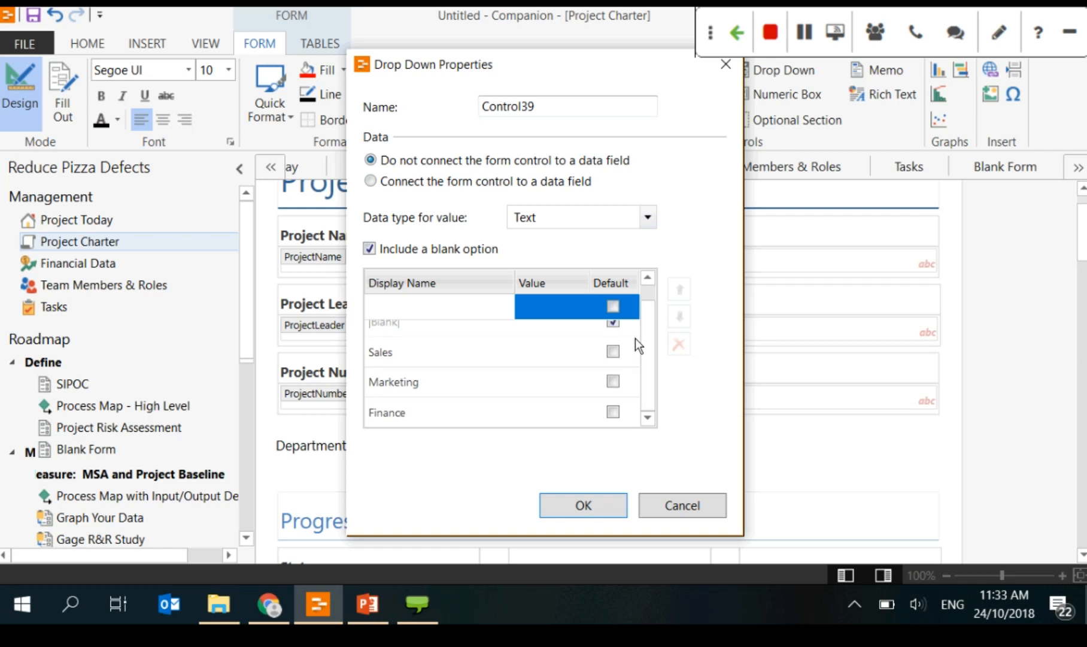
left_click(608, 412)
Step: Confirm the drop-down settings and select the new Department drop-down
key("Tab")
key("Return")
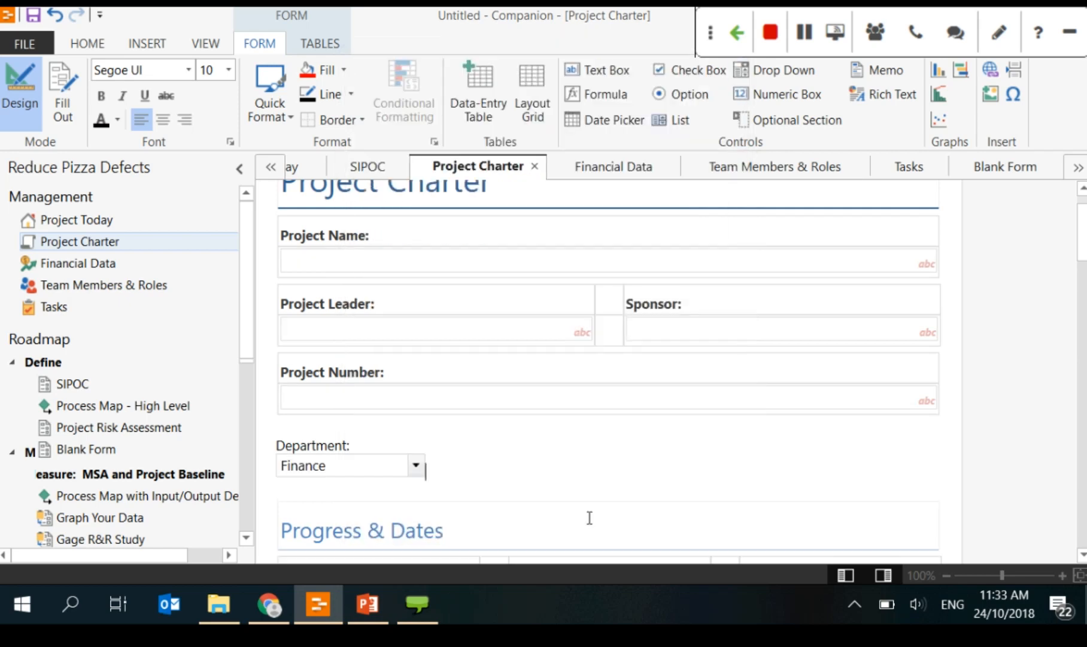
left_click(413, 475)
Step: Make the 'Department:' label bold and switch the charter back to Fill Out mode
double_click(388, 448)
left_click_drag(388, 448, 279, 450)
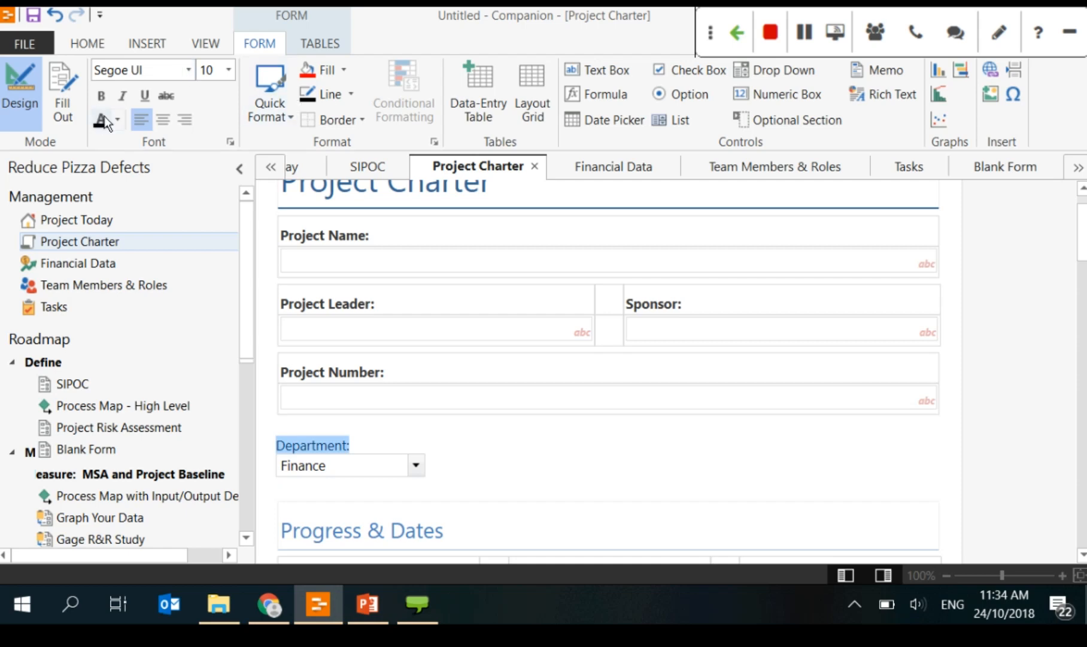
left_click(101, 95)
key("Right")
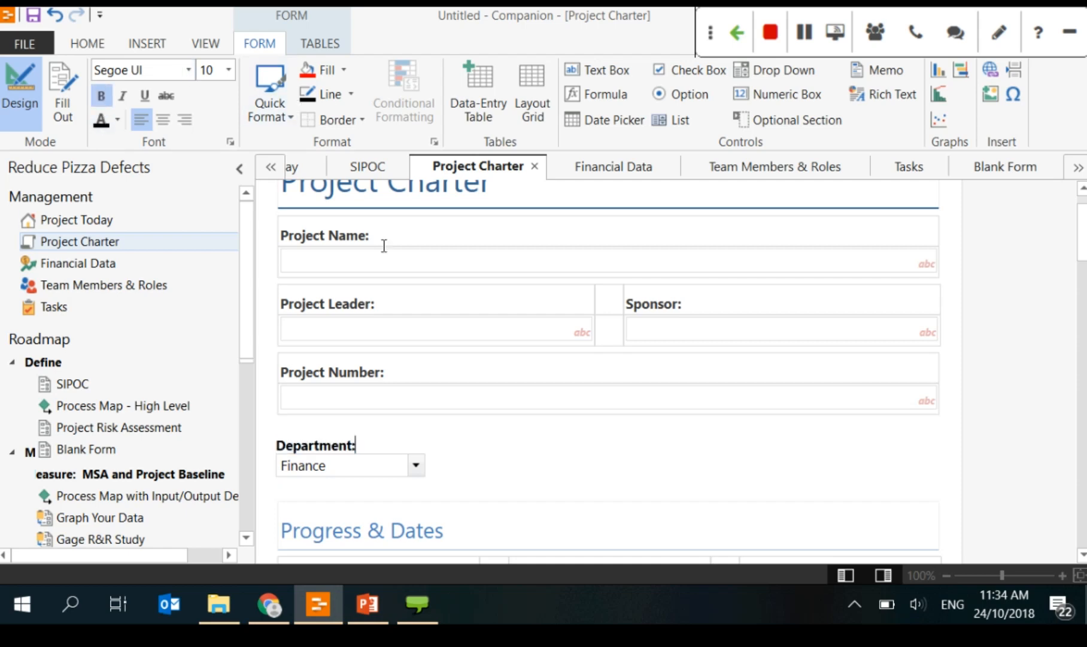
left_click(68, 100)
Step: Test the Department drop-down by choosing Sales, then Finance
left_click(416, 509)
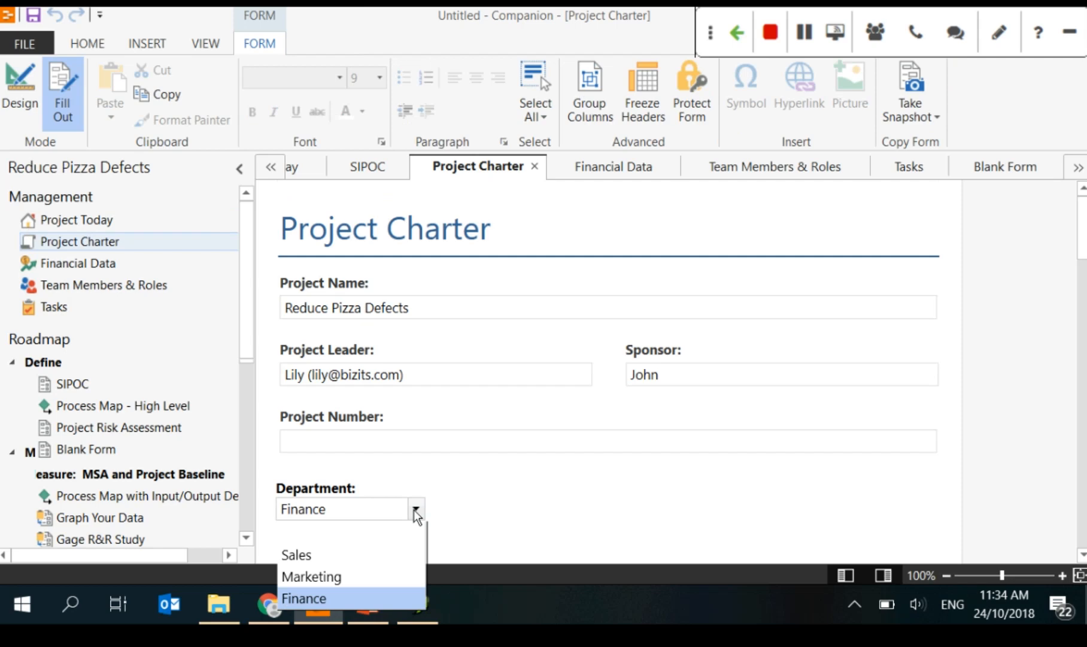
scroll(522, 471, "down", 2)
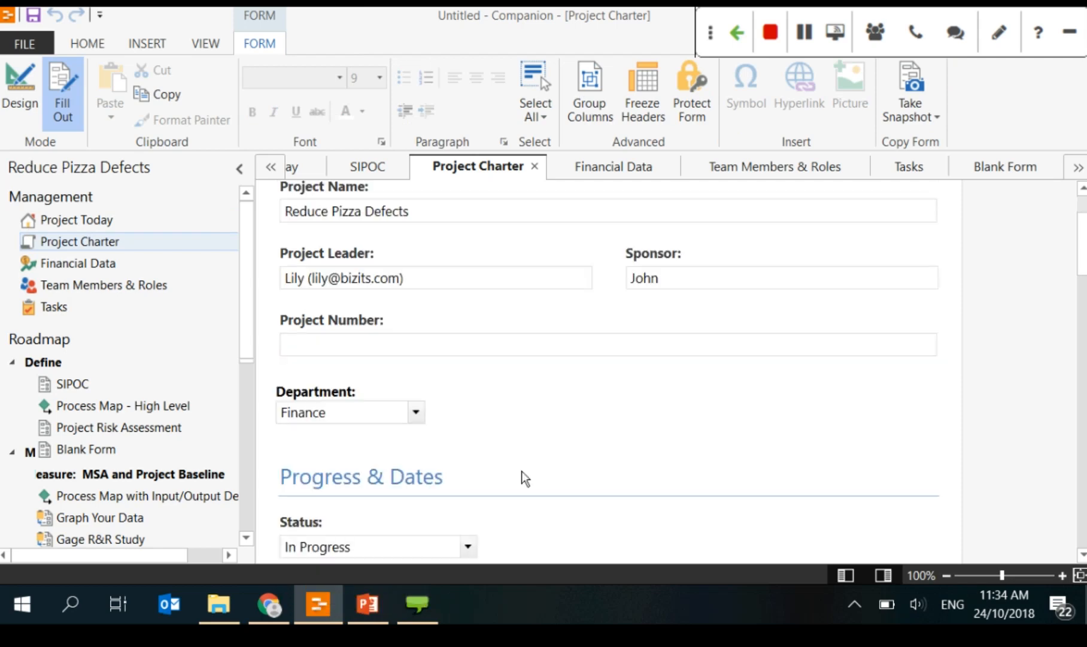
left_click(413, 413)
left_click(351, 461)
left_click(418, 419)
left_click(383, 495)
Step: Set the charter's Health to Yellow, Risk to Medium and Complexity to Medium
scroll(488, 413, "down", 3)
scroll(503, 411, "down", 6)
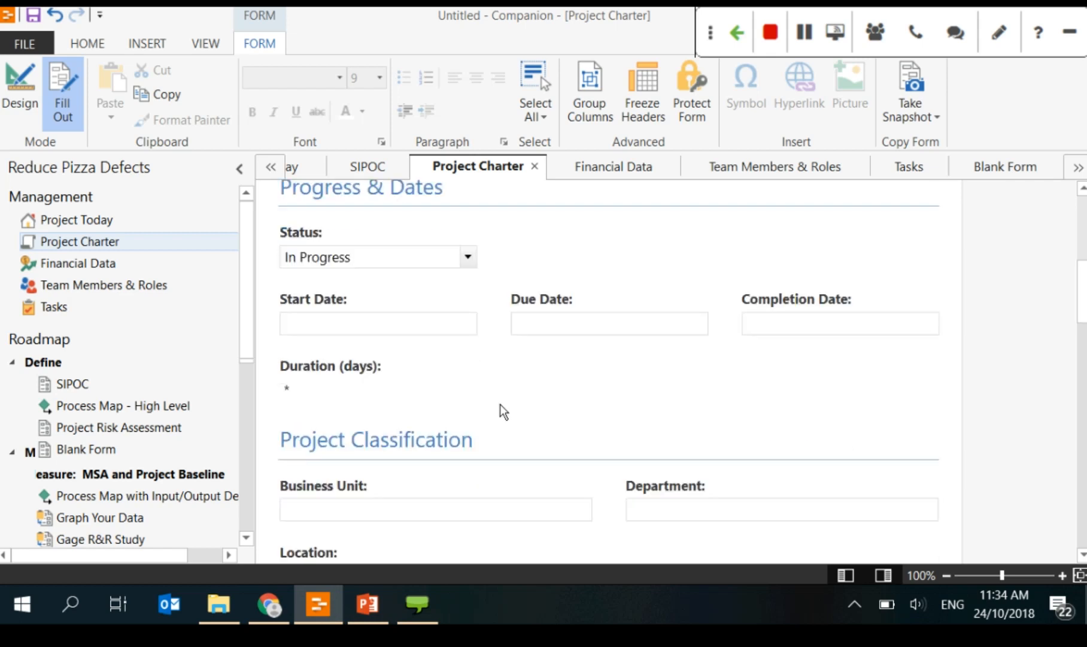
scroll(500, 413, "down", 3)
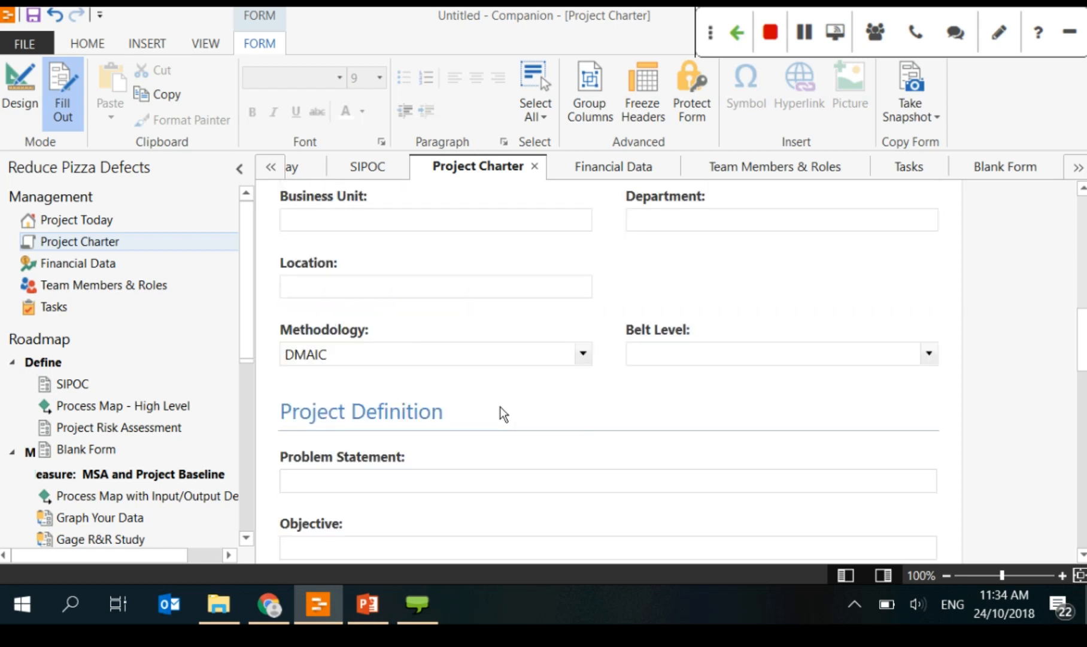
scroll(501, 414, "down", 2)
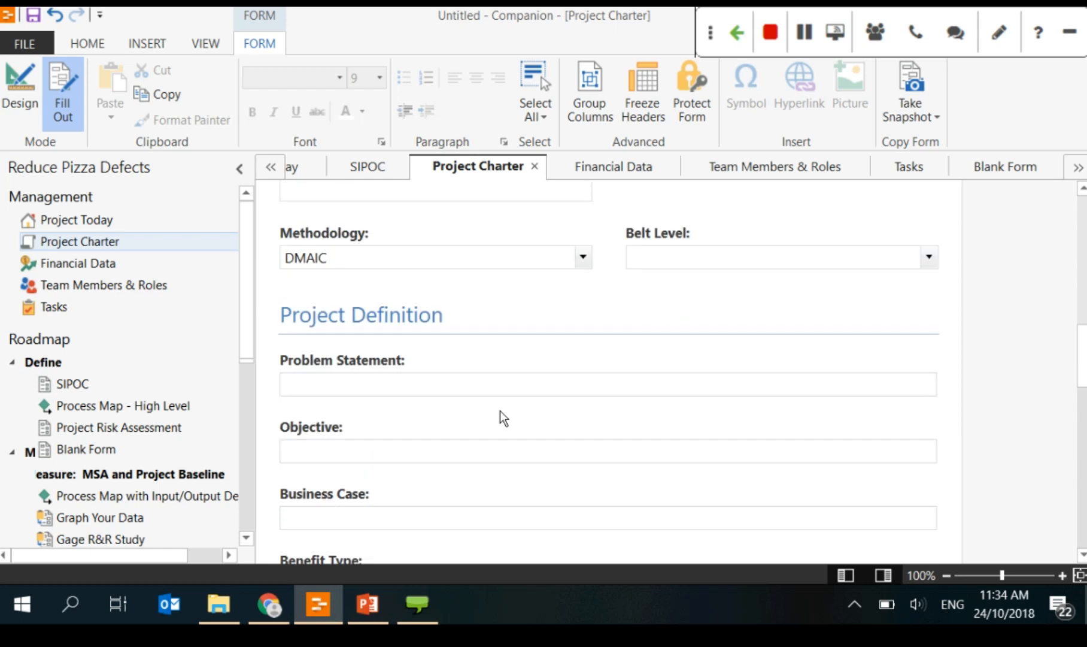
scroll(500, 413, "down", 3)
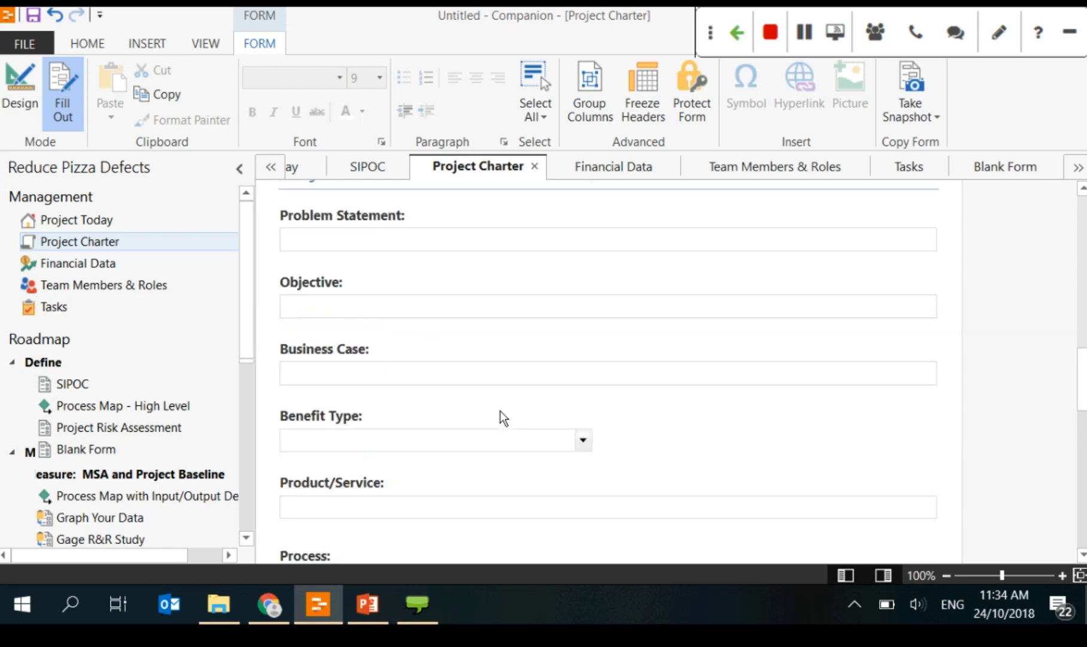
scroll(501, 413, "down", 3)
scroll(501, 414, "down", 1)
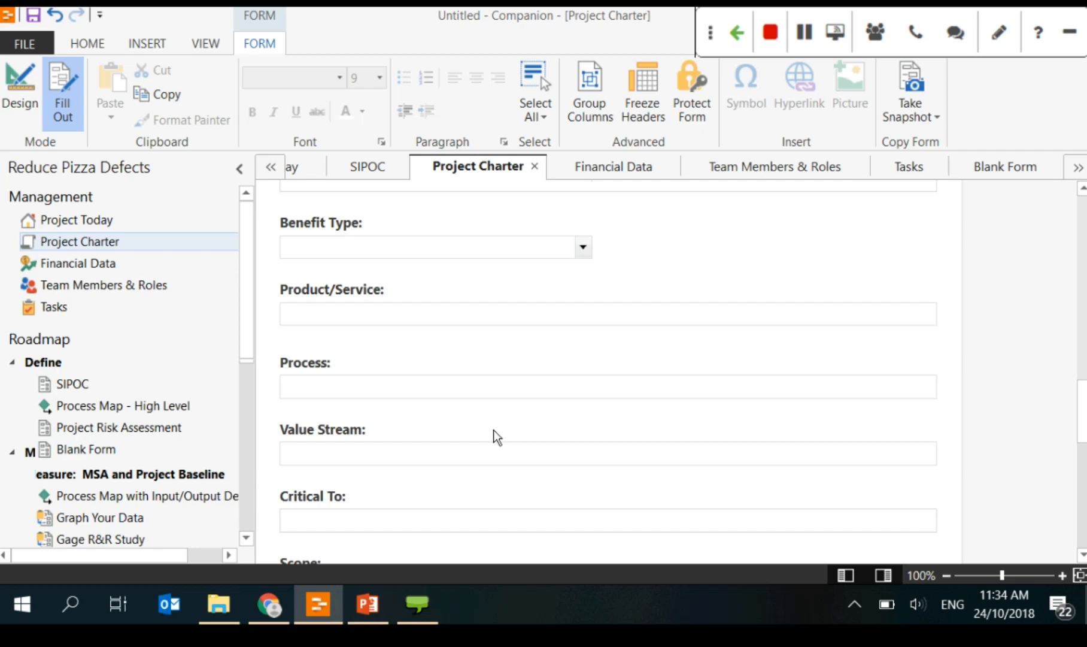
scroll(493, 430, "down", 8)
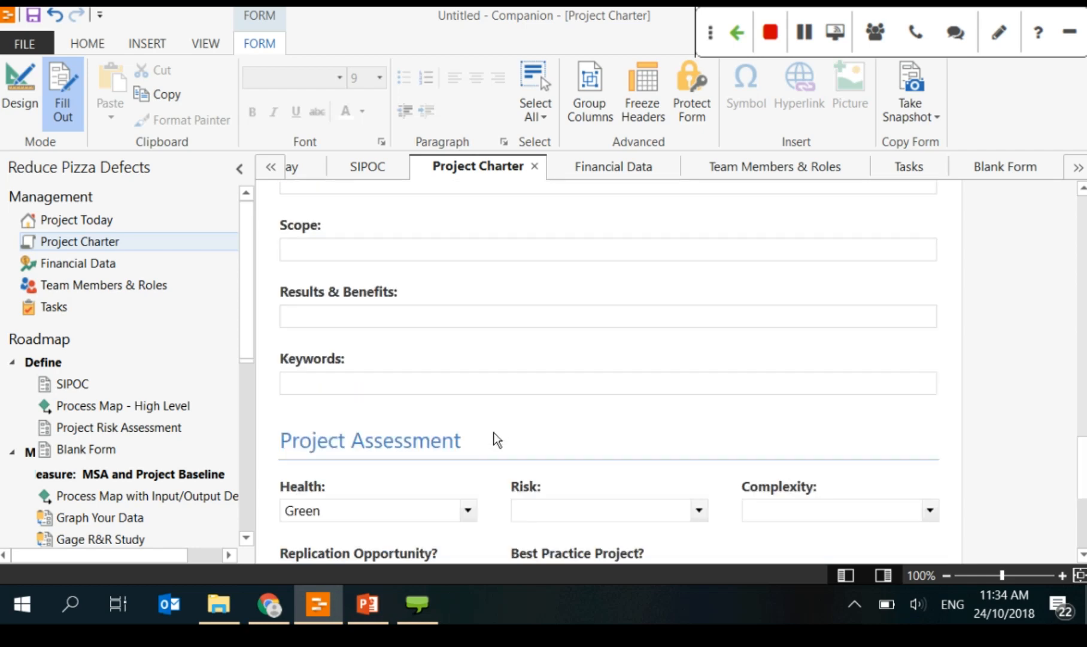
scroll(497, 440, "down", 1)
left_click(467, 413)
left_click(382, 465)
left_click(550, 419)
left_click(549, 481)
left_click(818, 413)
left_click(778, 480)
scroll(785, 473, "down", 3)
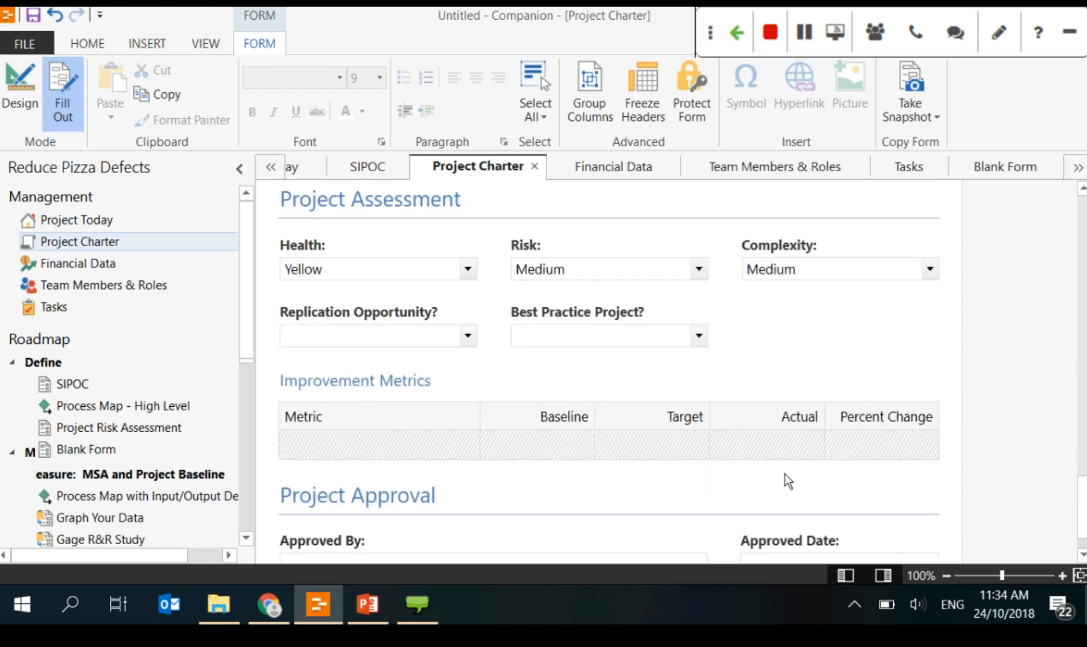
scroll(351, 372, "down", 1)
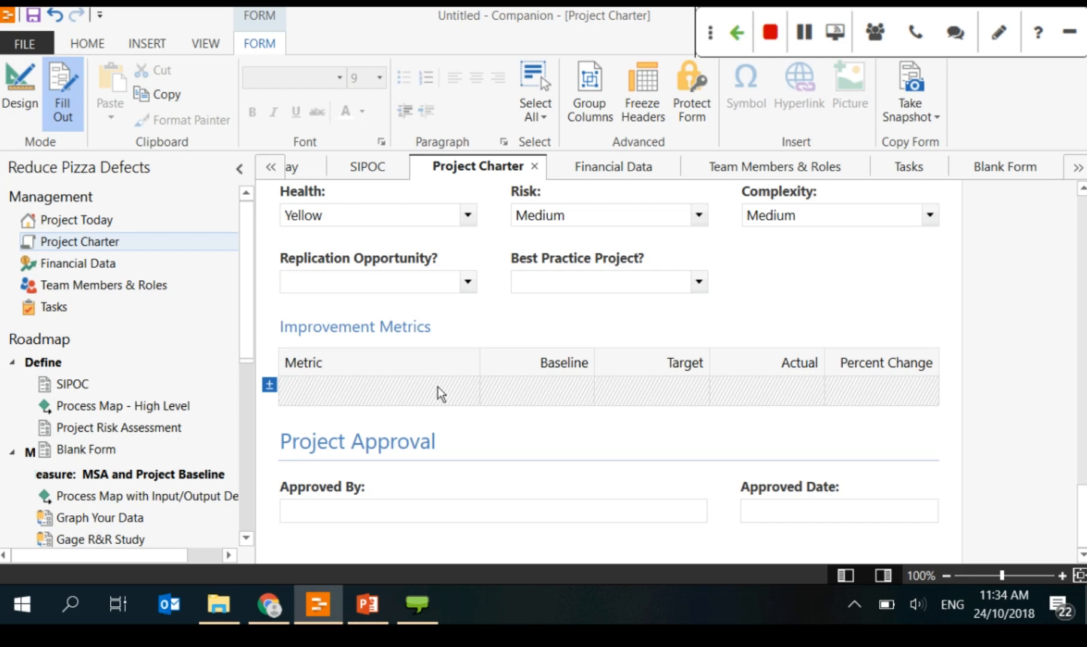
Step: Switch the form to design mode and select the Define phase in the roadmap
left_click(27, 109)
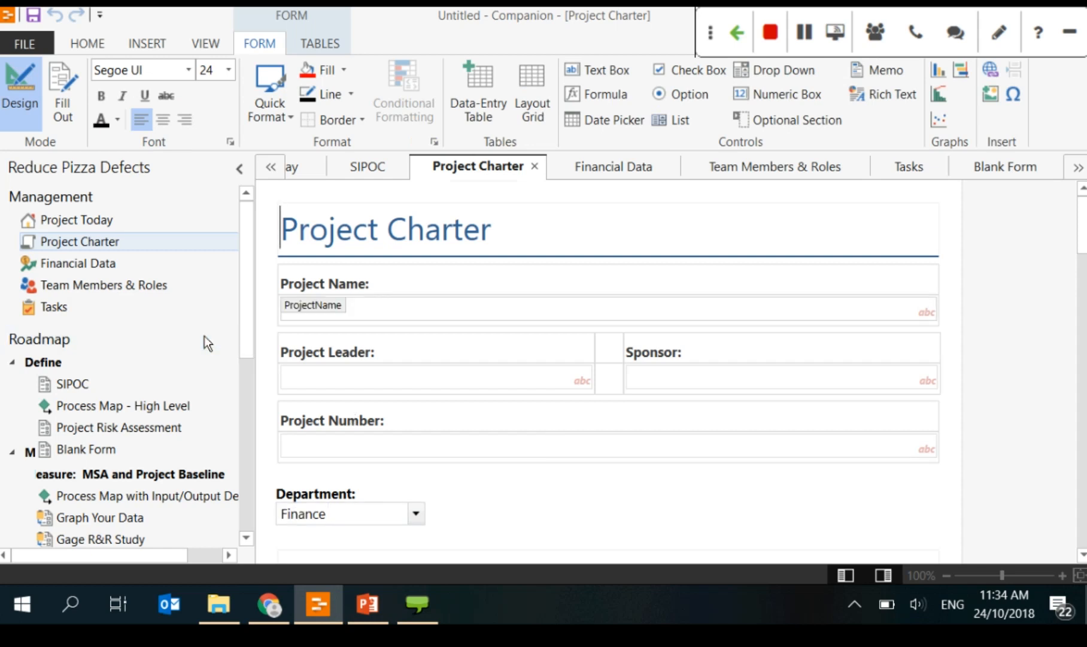
left_click(120, 362)
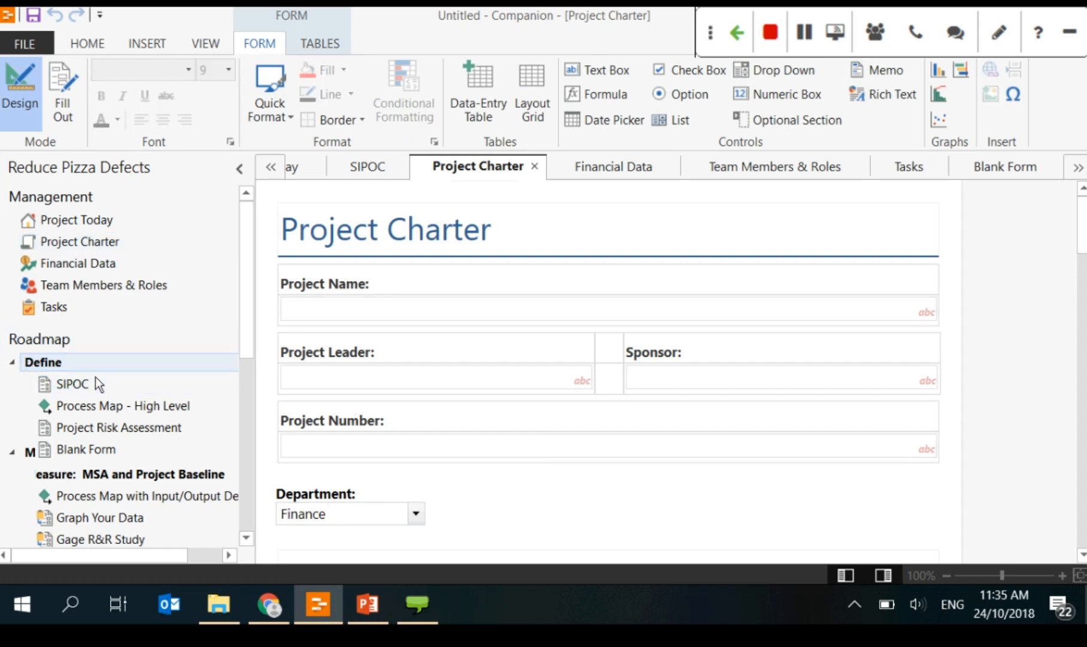
left_click(205, 43)
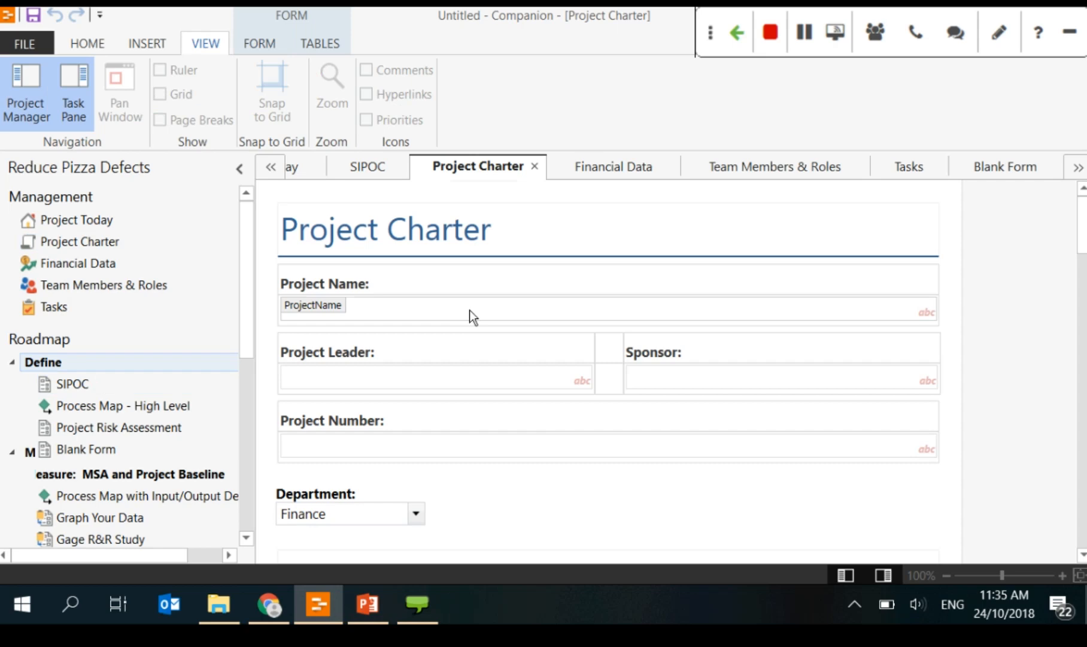
Step: Bring the training presentation forward in PowerPoint and go to slide 21, Process Map
left_click(374, 606)
left_click(34, 440)
scroll(57, 471, "down", 2)
left_click(56, 470)
scroll(57, 471, "down", 1)
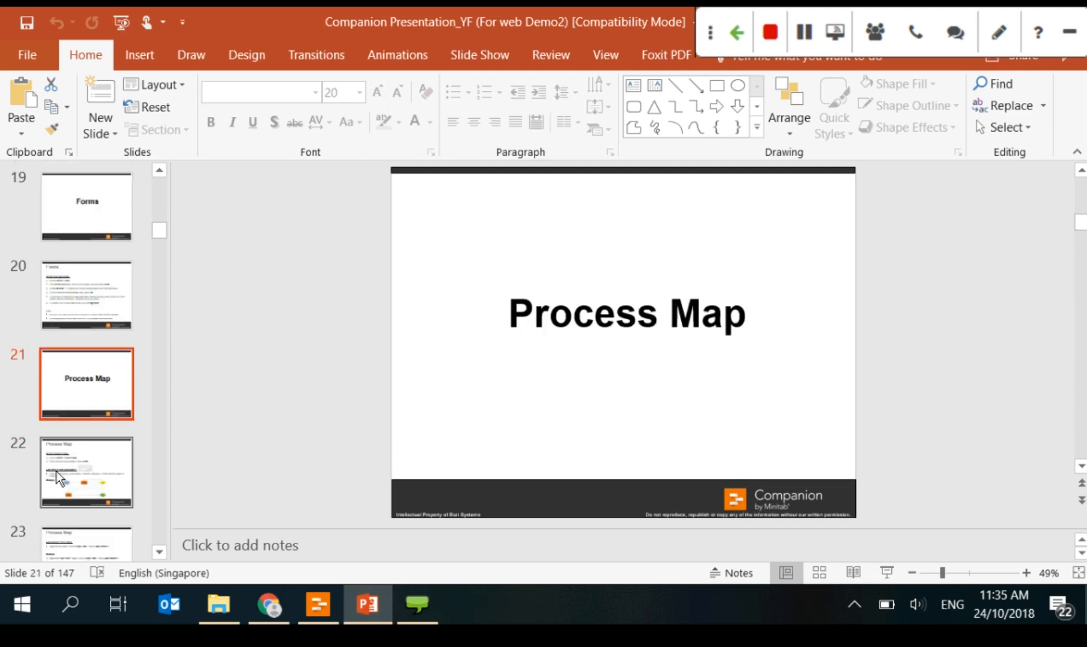
Step: Switch back to the Companion window showing the Project Charter with Department set to Finance
mouse_move(273, 603)
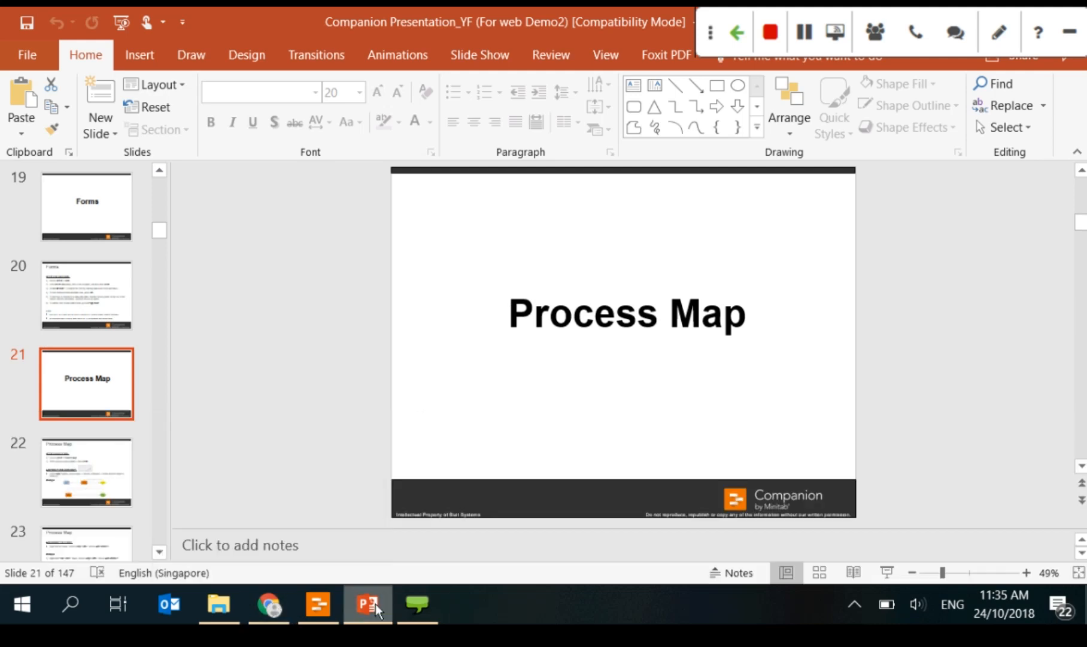
left_click(319, 606)
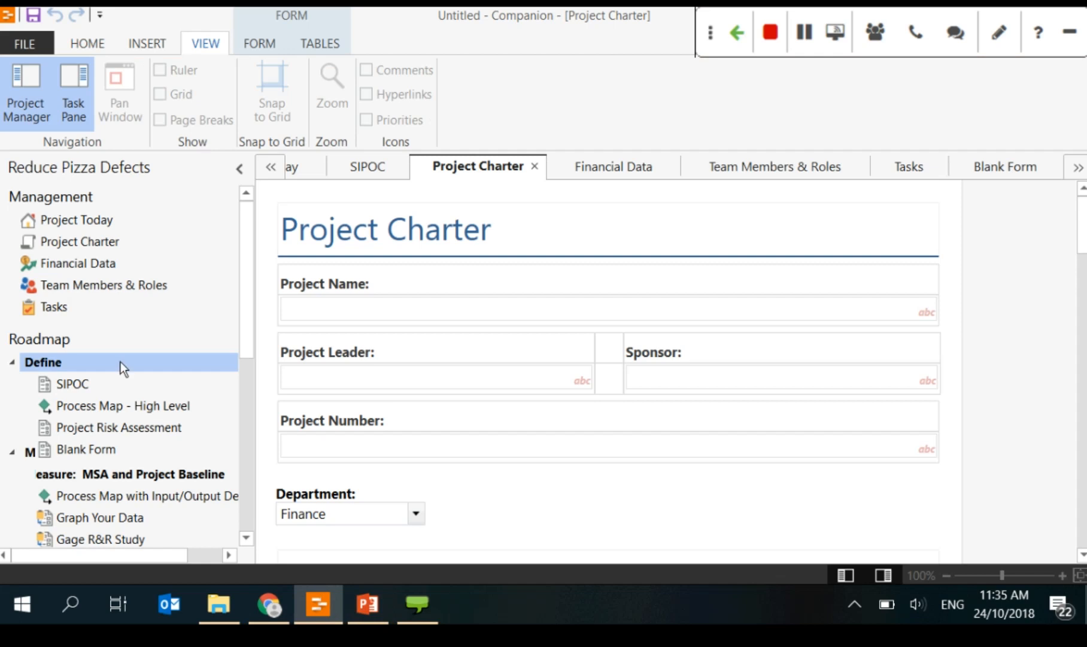
Step: Create a blank Process Map tool under the Define phase from the Insert Tool dialog
left_click(157, 49)
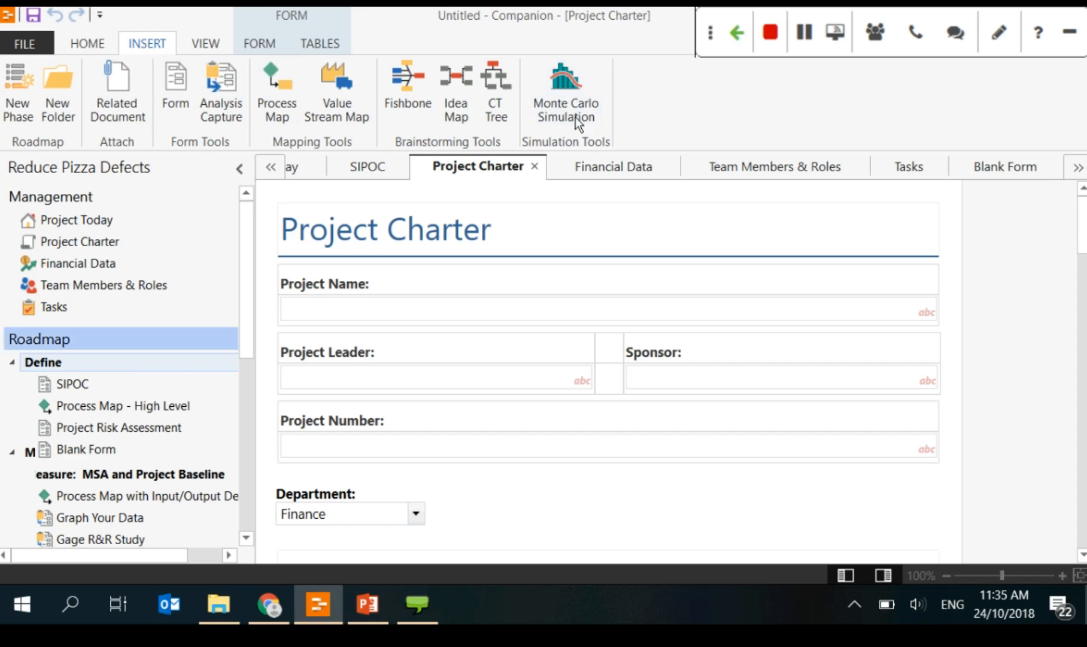
left_click(70, 366)
right_click(70, 366)
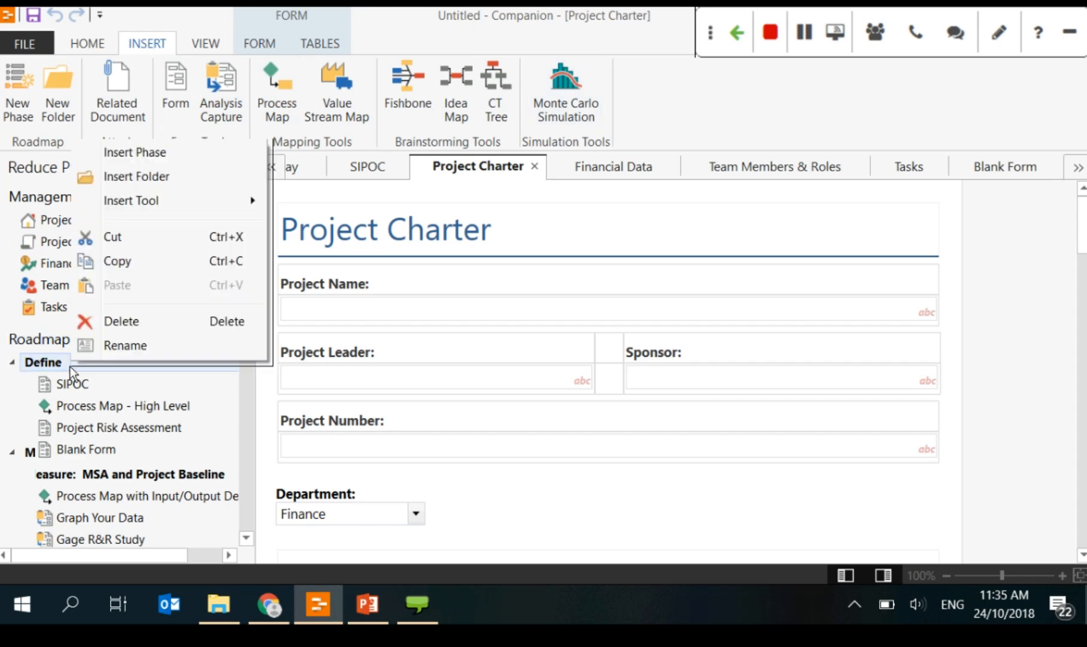
mouse_move(158, 202)
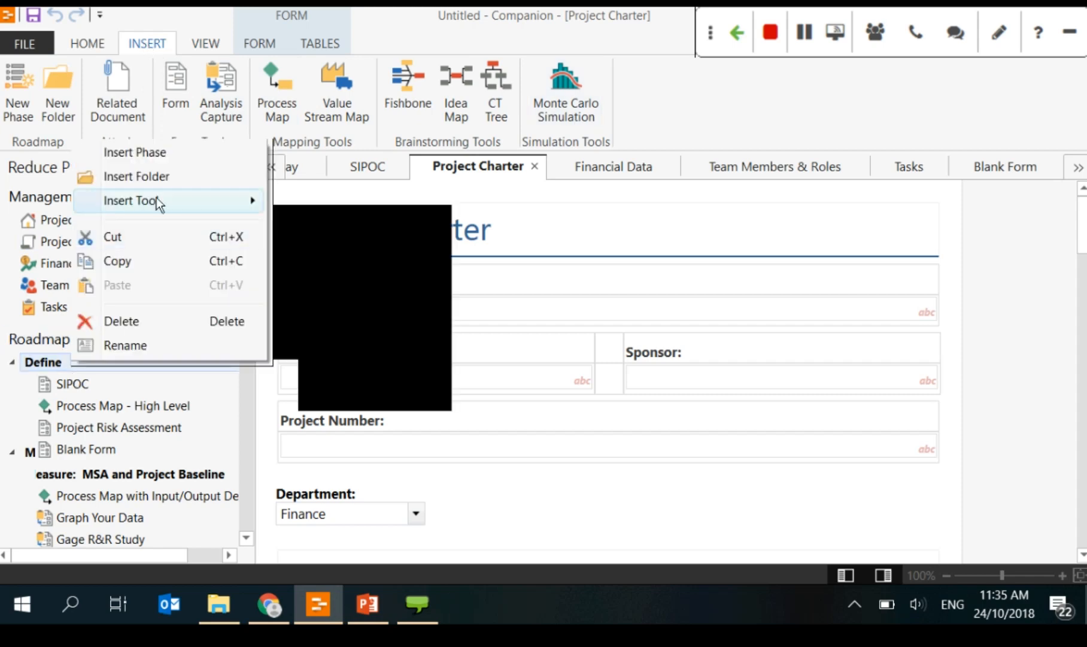
left_click(334, 239)
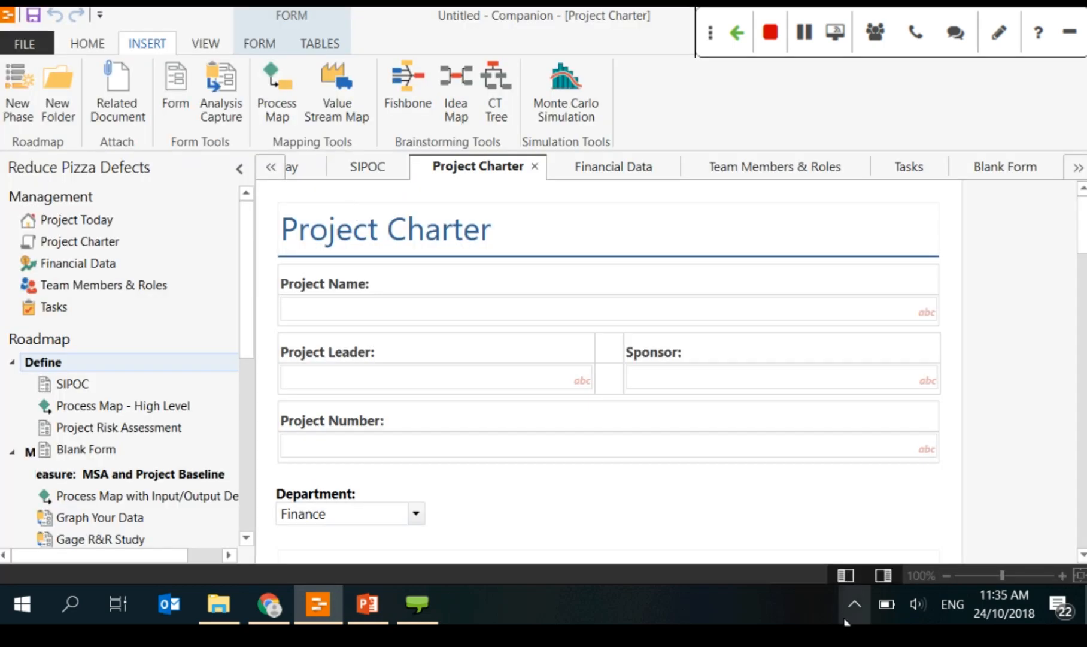
left_click(846, 622)
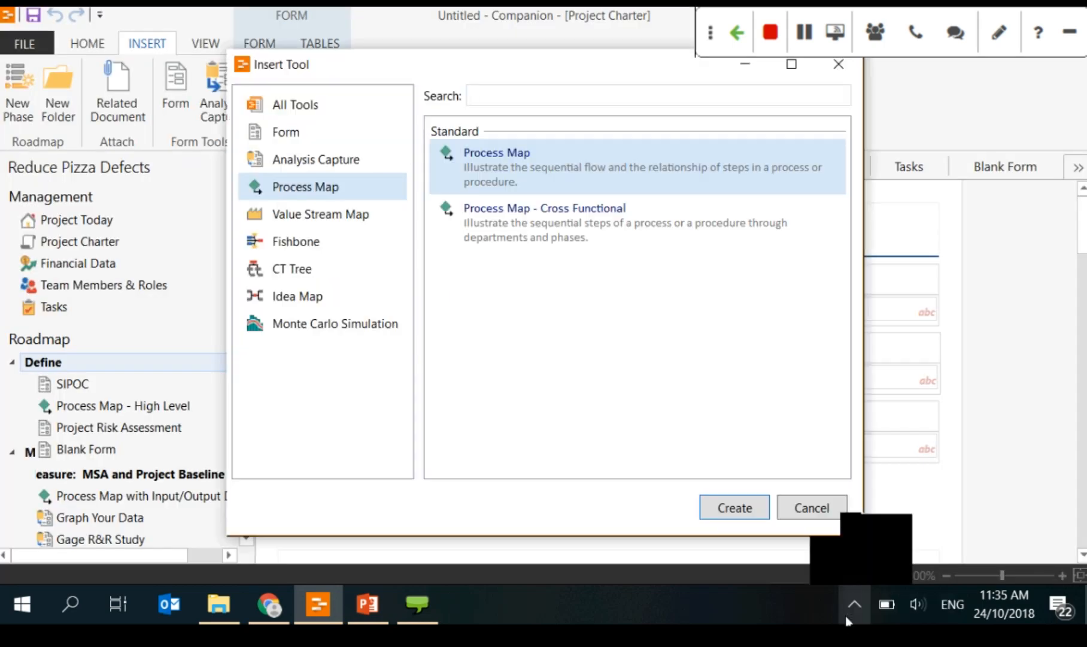
left_click(846, 621)
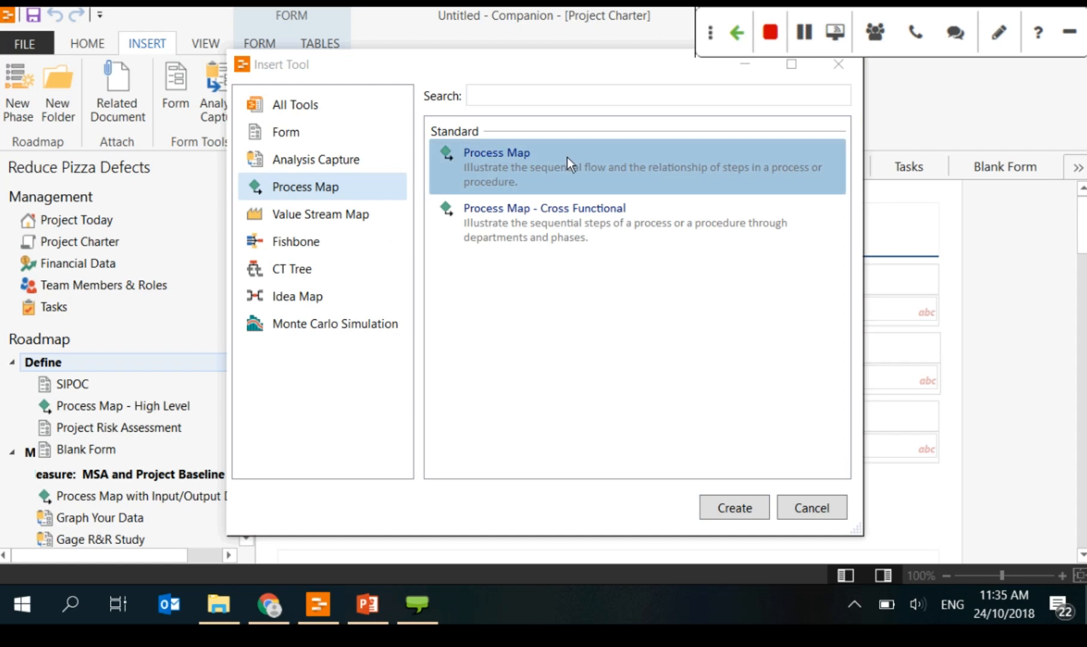
left_click(756, 100)
left_click(545, 166)
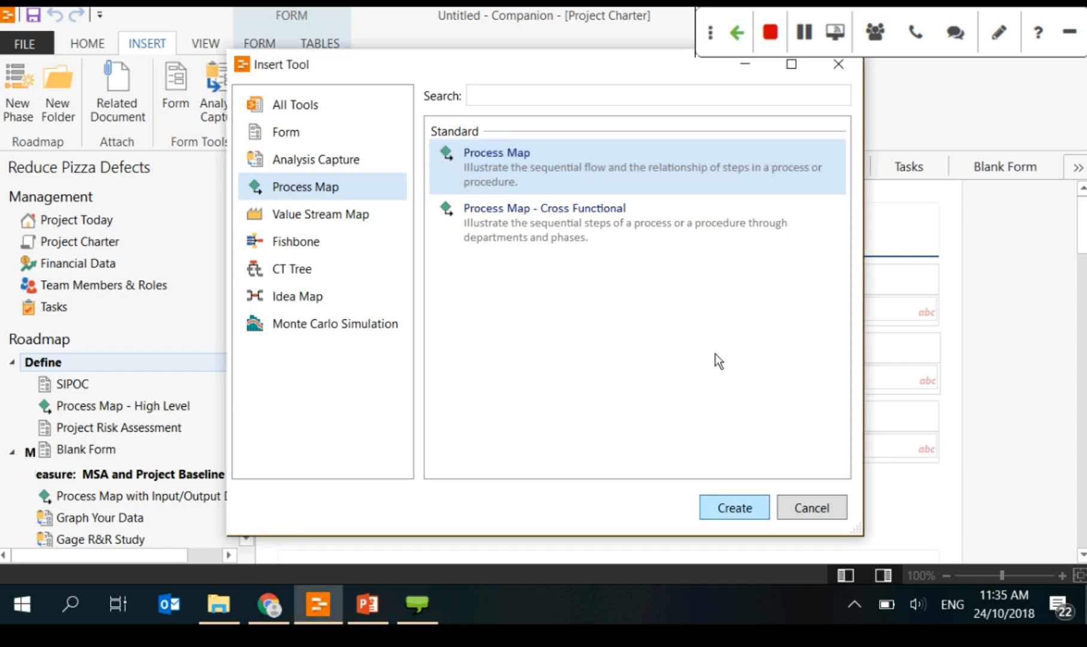
left_click(728, 509)
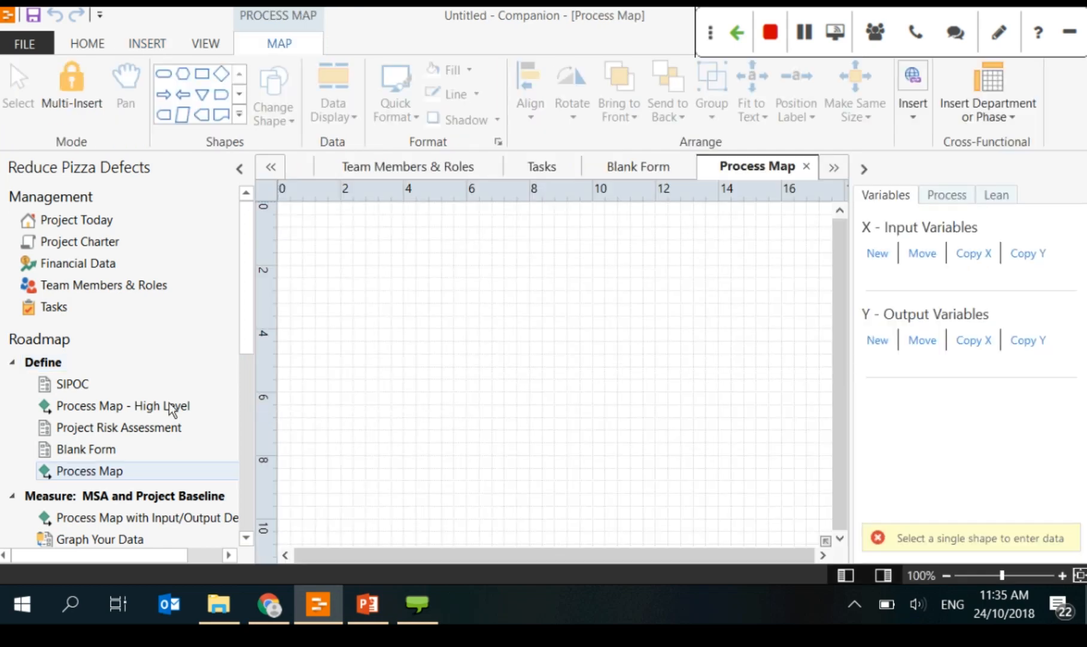
Step: Create a Process Map - Cross Functional under Define with department and phase swimlanes
right_click(115, 362)
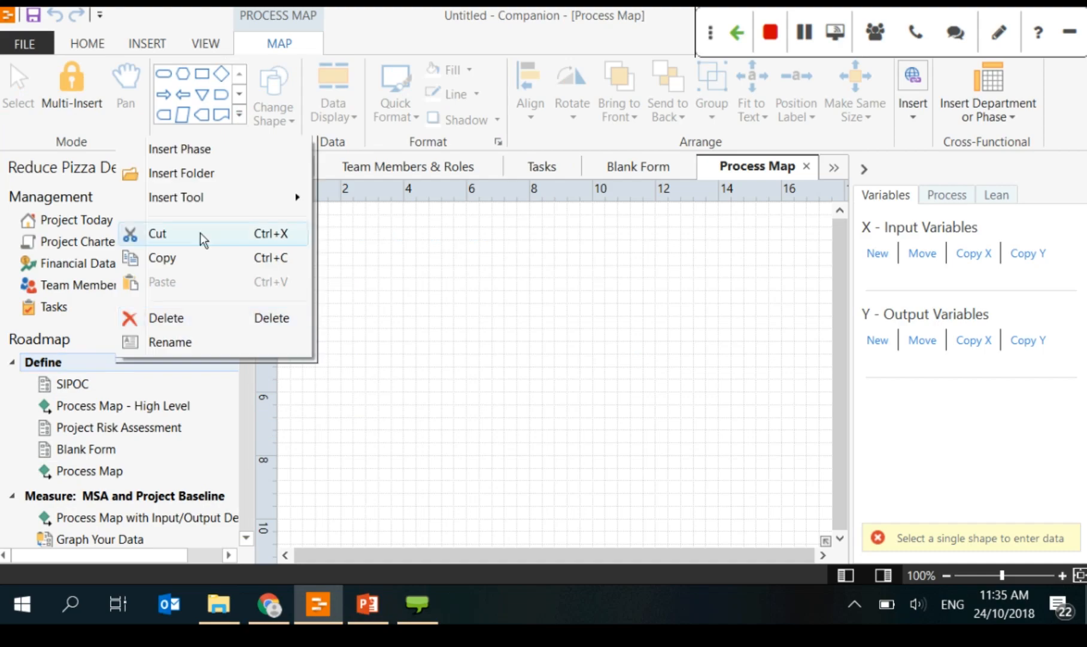
mouse_move(180, 196)
left_click(440, 217)
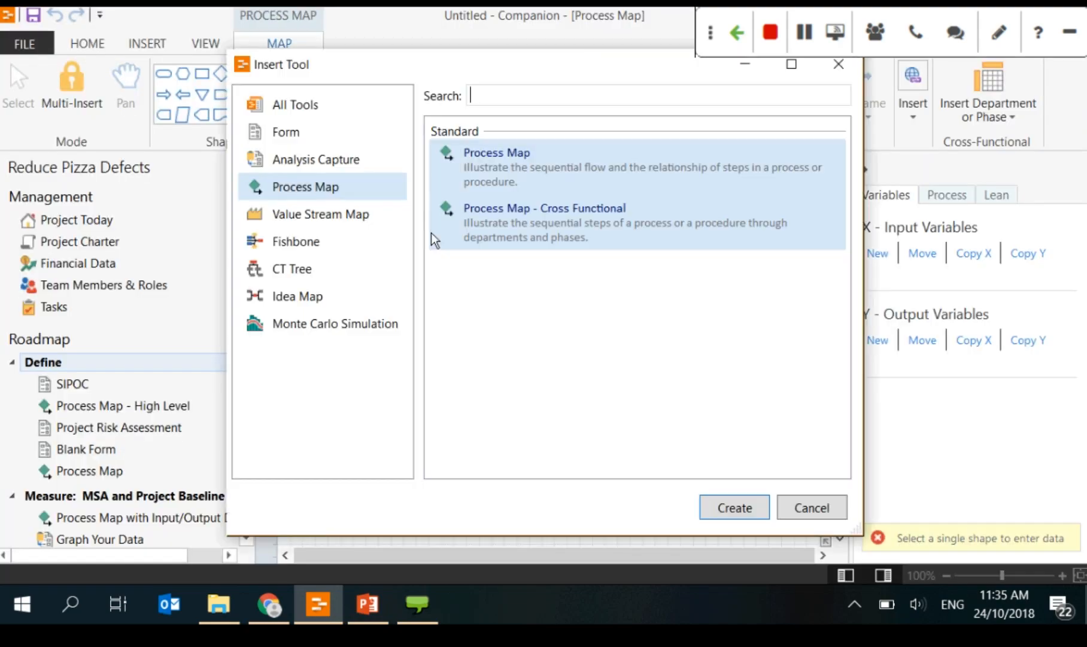
left_click(431, 233)
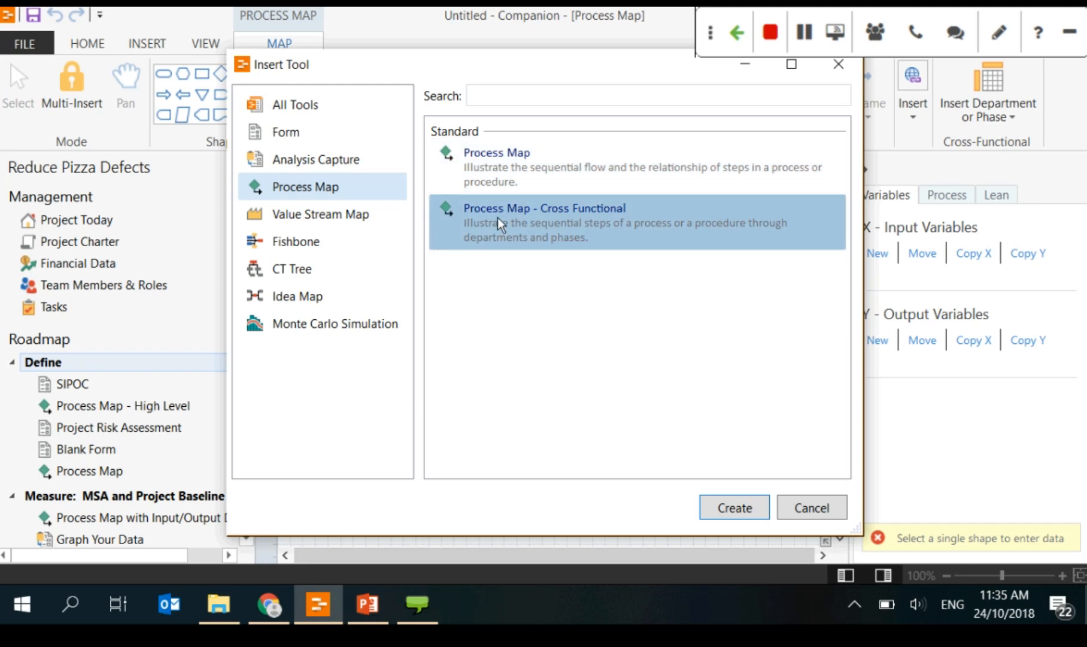
left_click(736, 507)
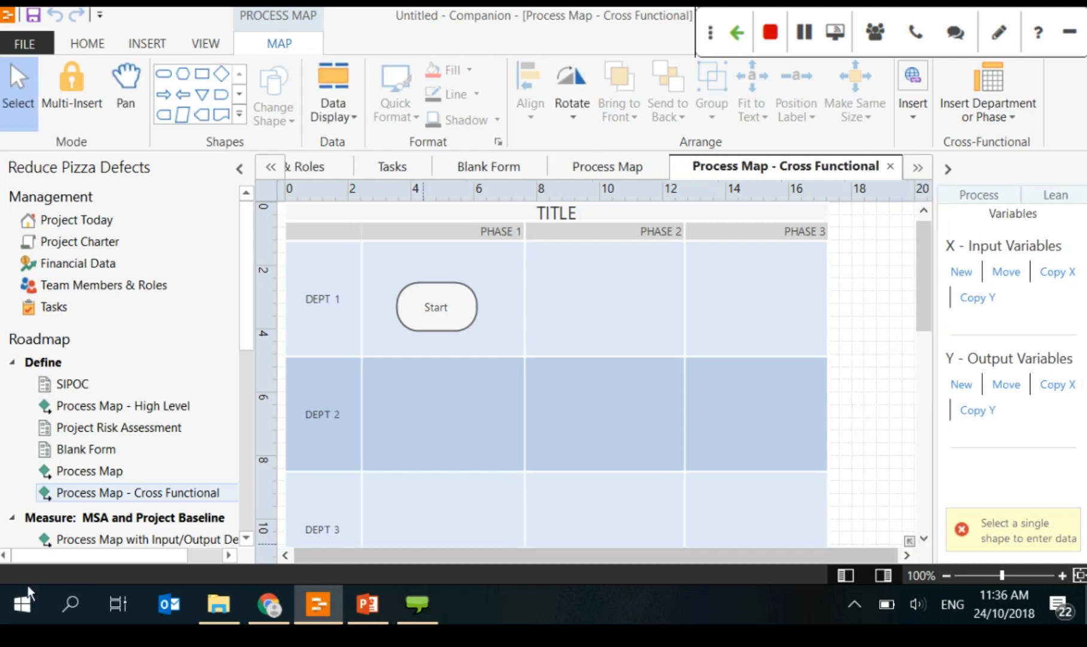
Step: Open the plain Process Map listed under Define in the Roadmap tree
left_click(108, 470)
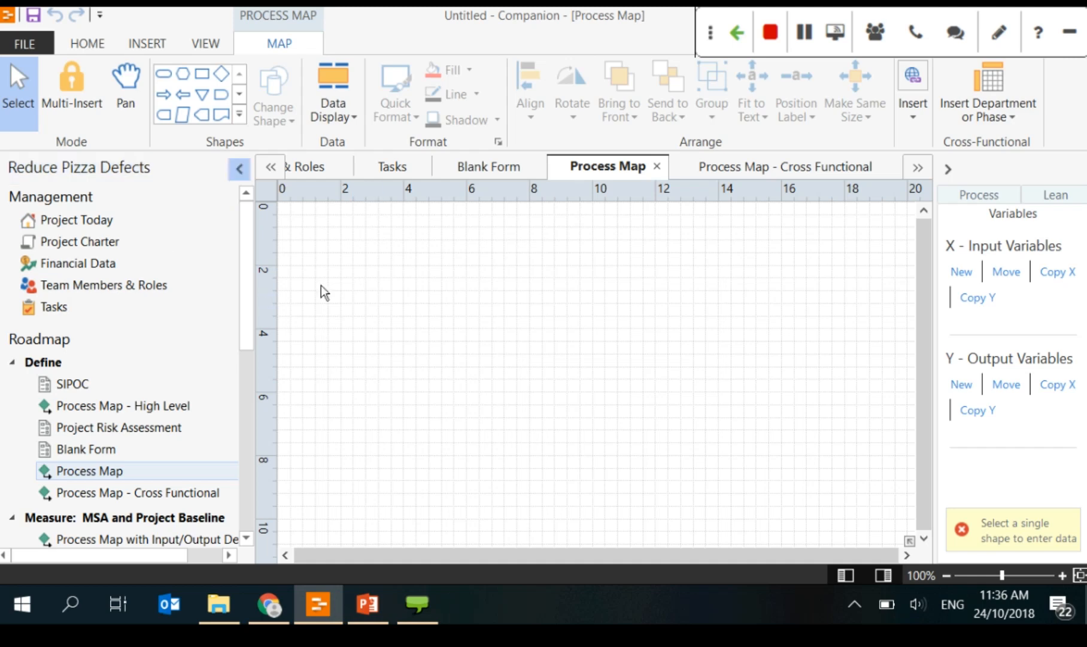
Step: Place a rounded terminator shape on the process map labelled 'start'
left_click(168, 80)
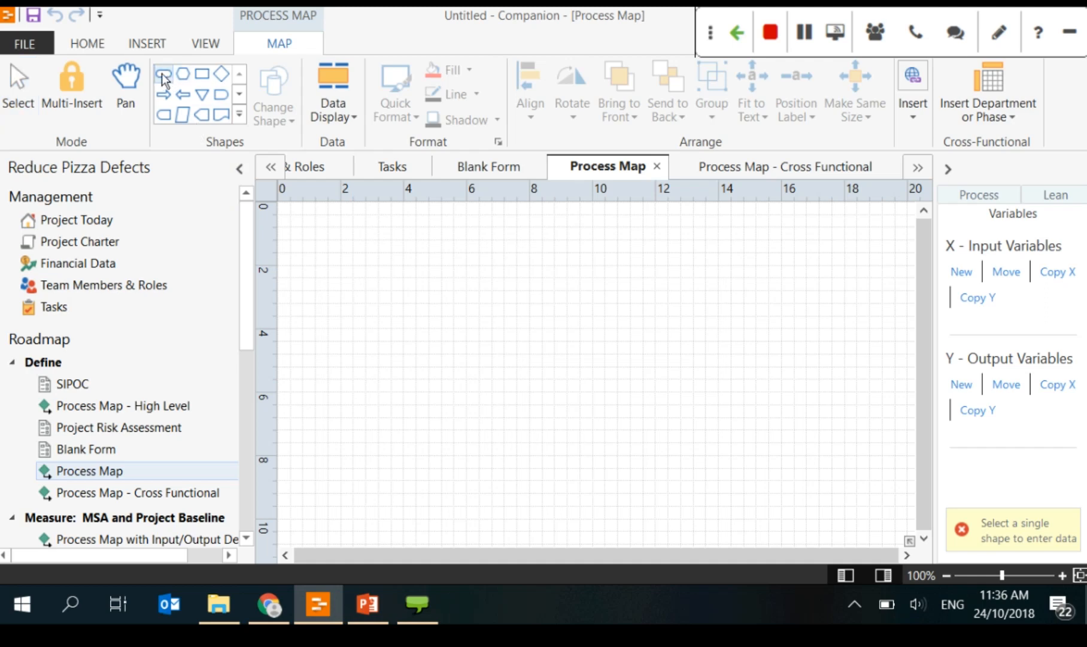
left_click(380, 305)
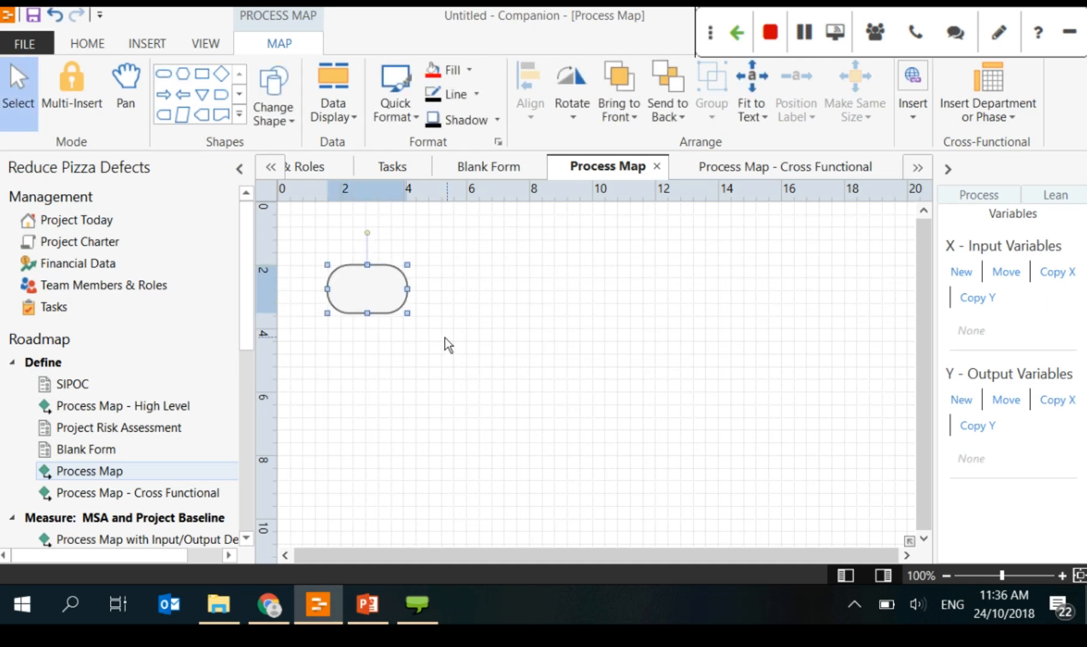
type("start")
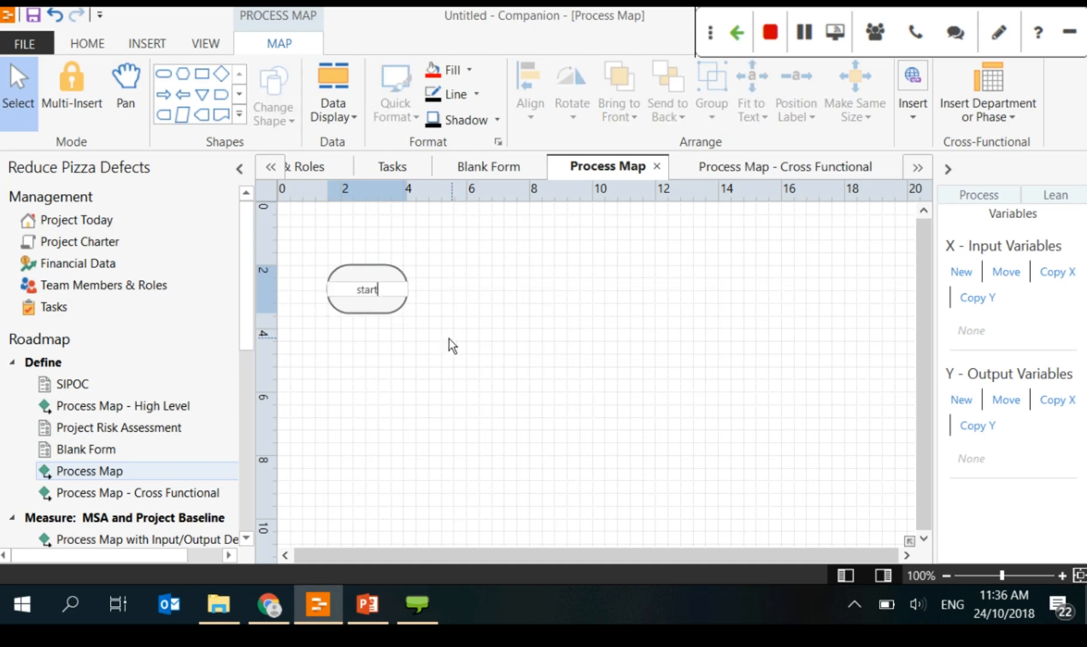
left_click(458, 309)
Step: Add a 'take order' process step and line it up with the start terminator
left_click(199, 77)
left_click(672, 296)
type("take order")
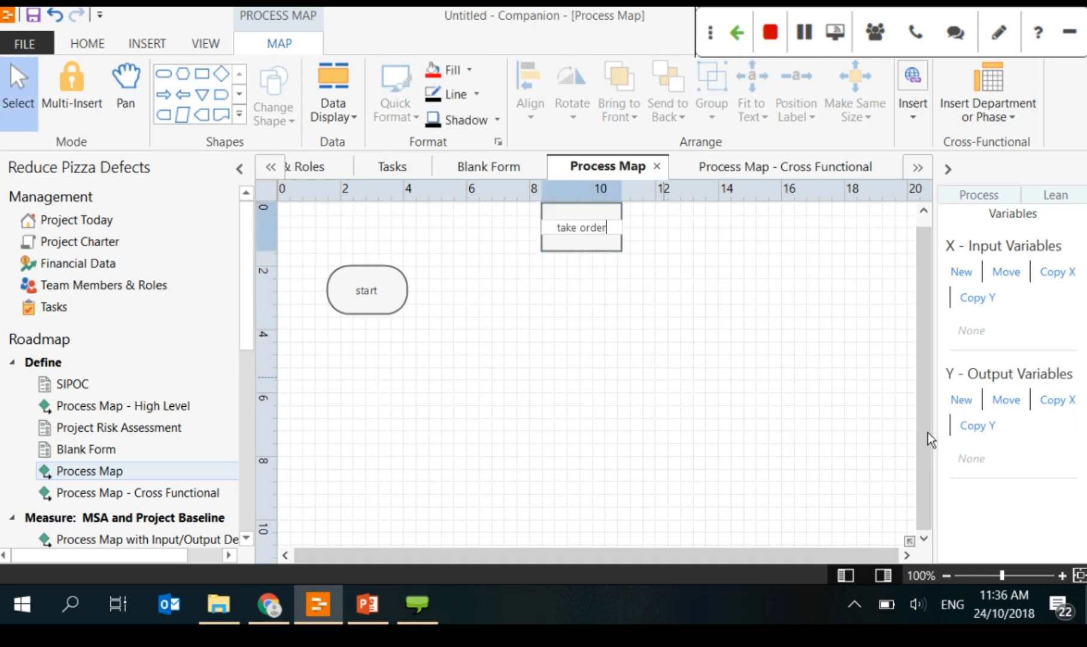
left_click(664, 377)
left_click_drag(593, 228, 593, 253)
left_click_drag(386, 302, 400, 366)
left_click_drag(565, 277, 565, 301)
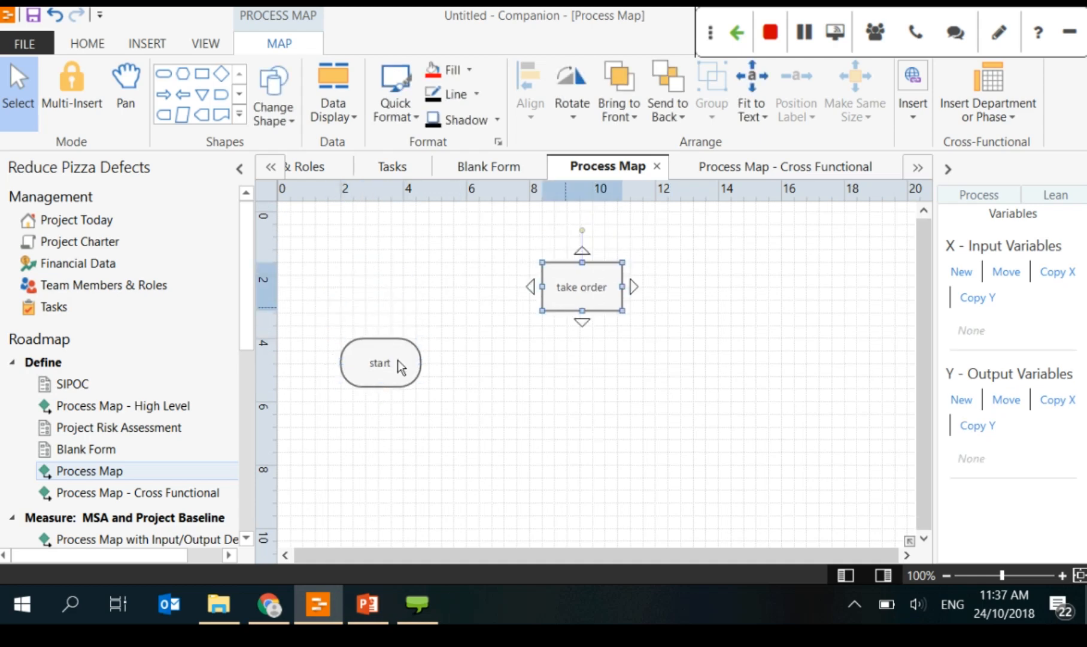
Step: Add a decision diamond reading 'Can we make pizza?' right of take order
left_click(222, 74)
left_click(778, 338)
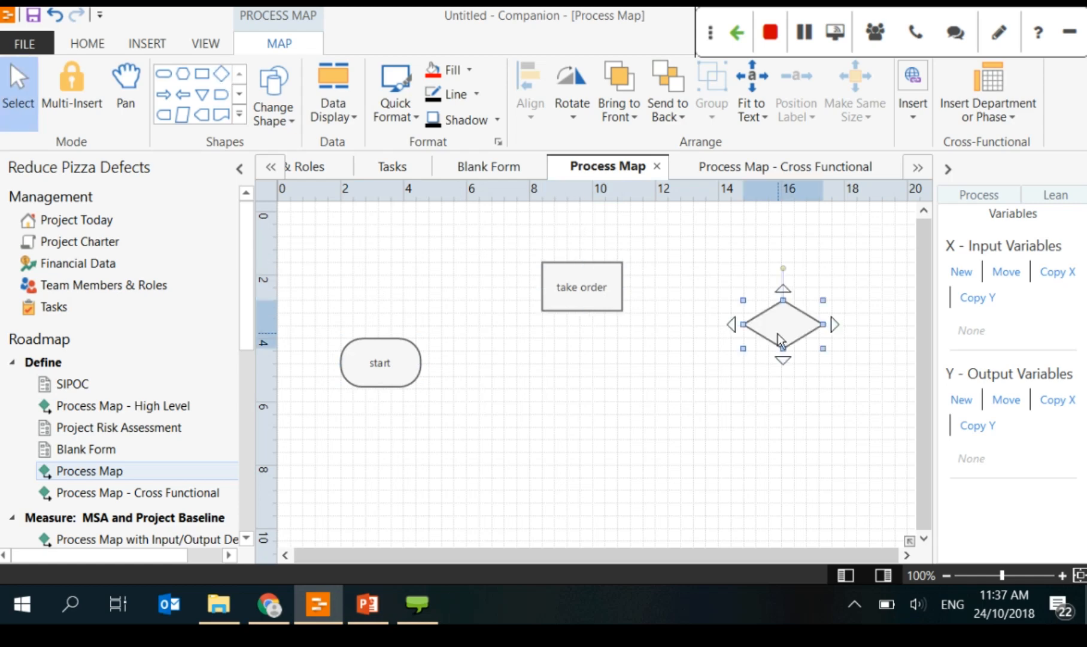
type("Can we ")
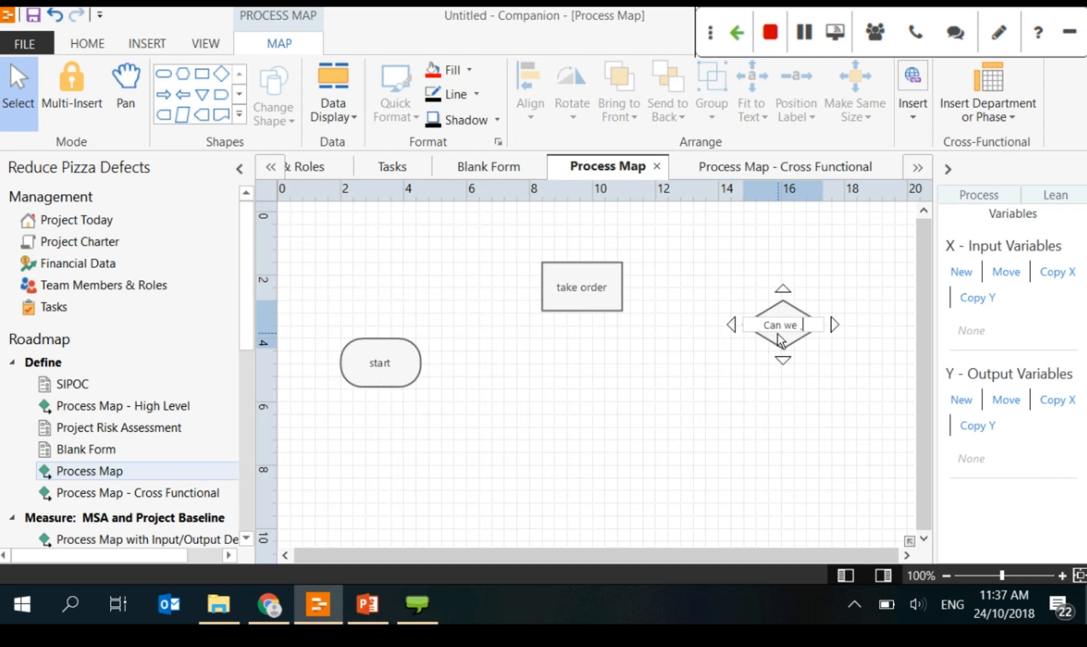
type("make pizza?")
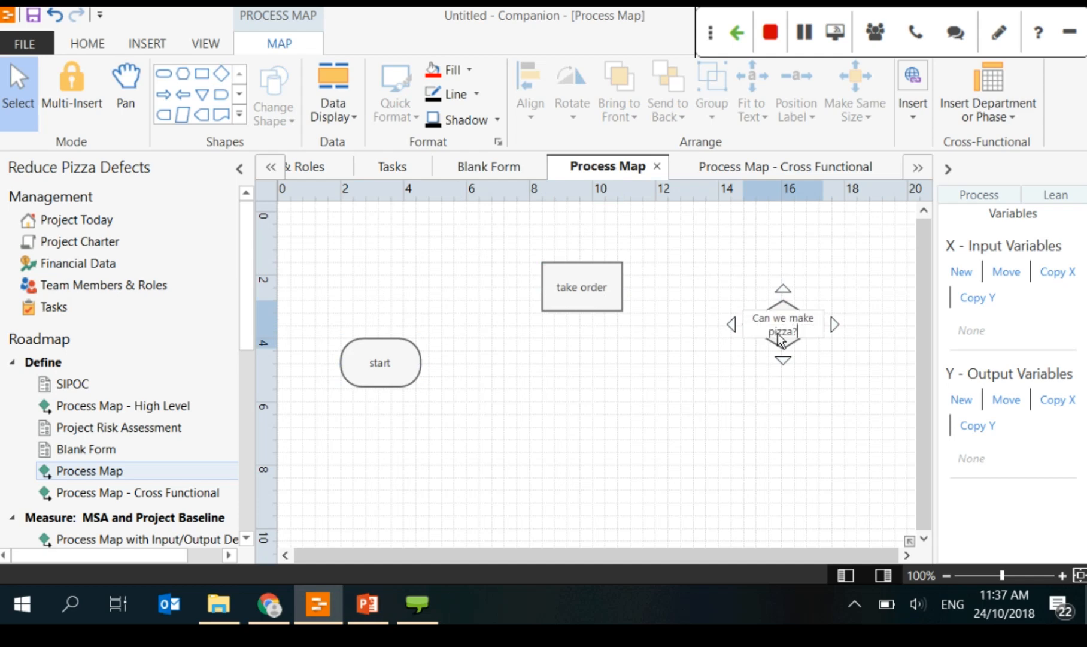
left_click(756, 344)
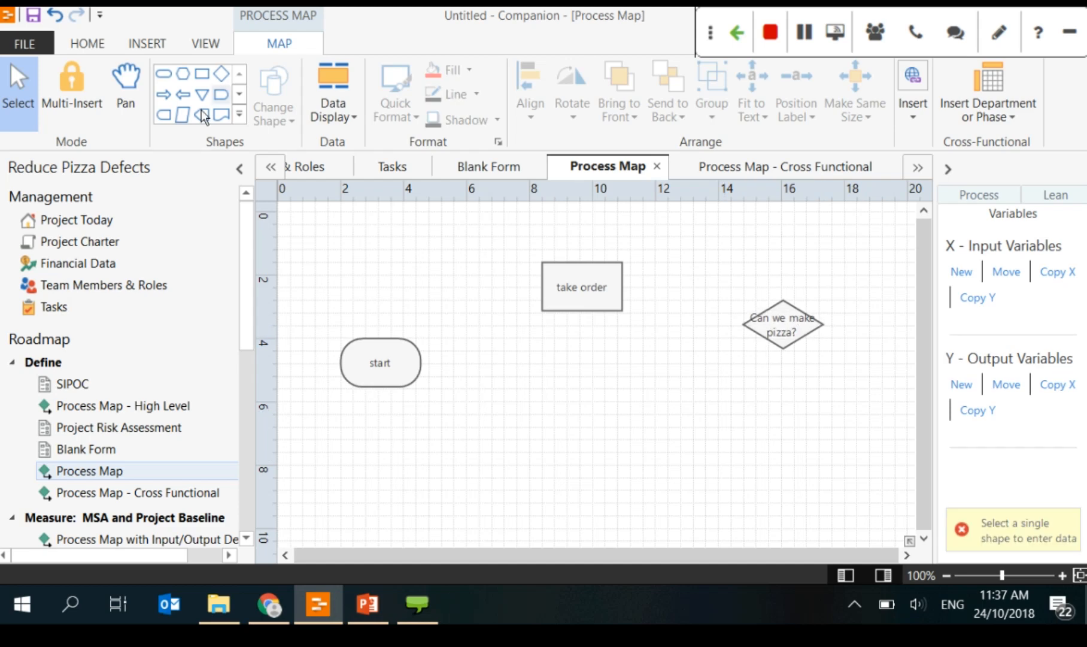
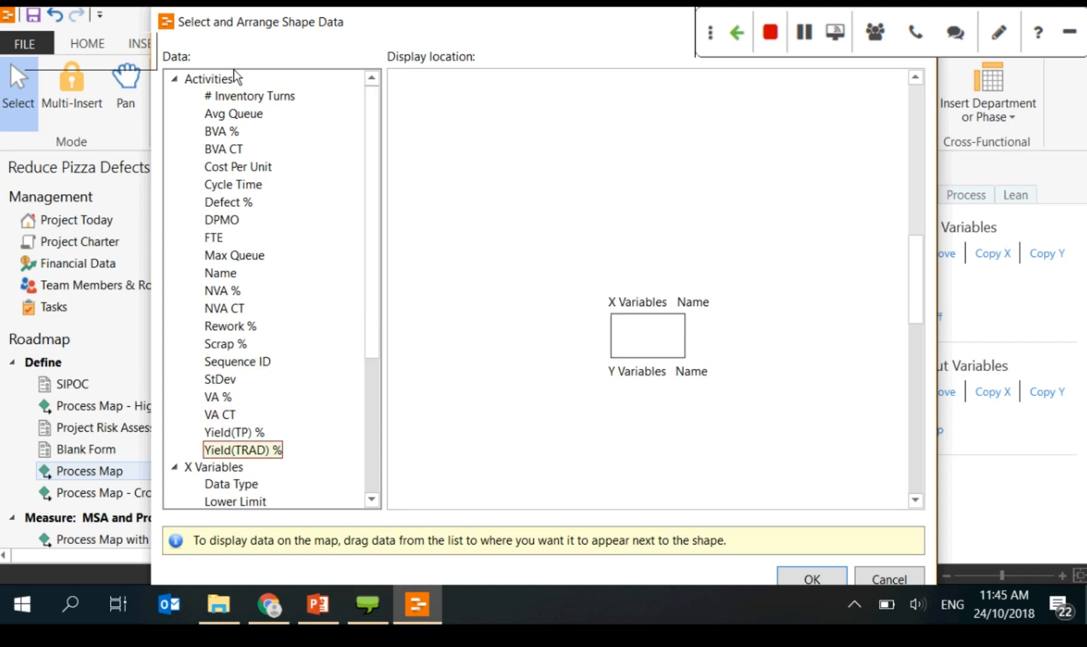
Step: Lay out shape data with X Variables left, Y Variables right and Cycle Time below
scroll(366, 326, "down", 5)
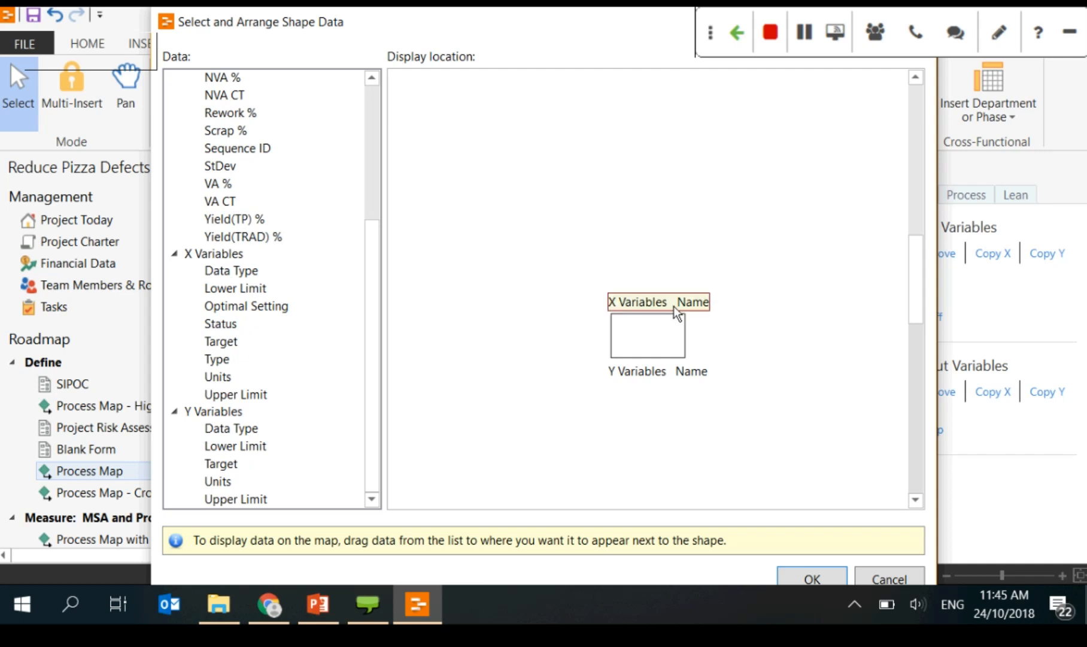
left_click(664, 316)
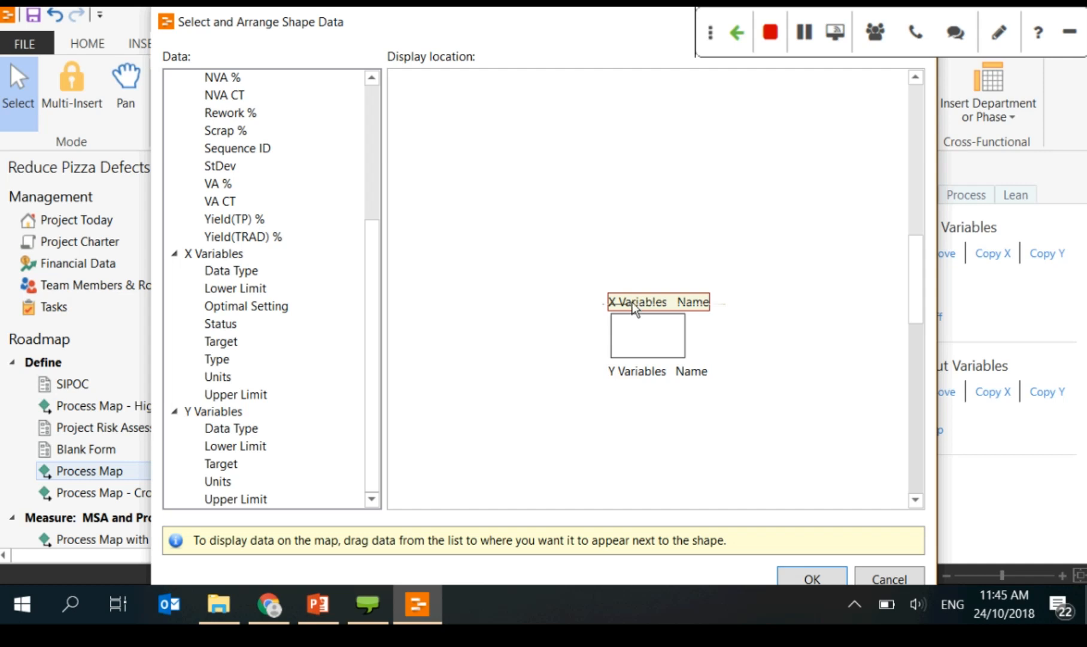
left_click_drag(635, 308, 546, 328)
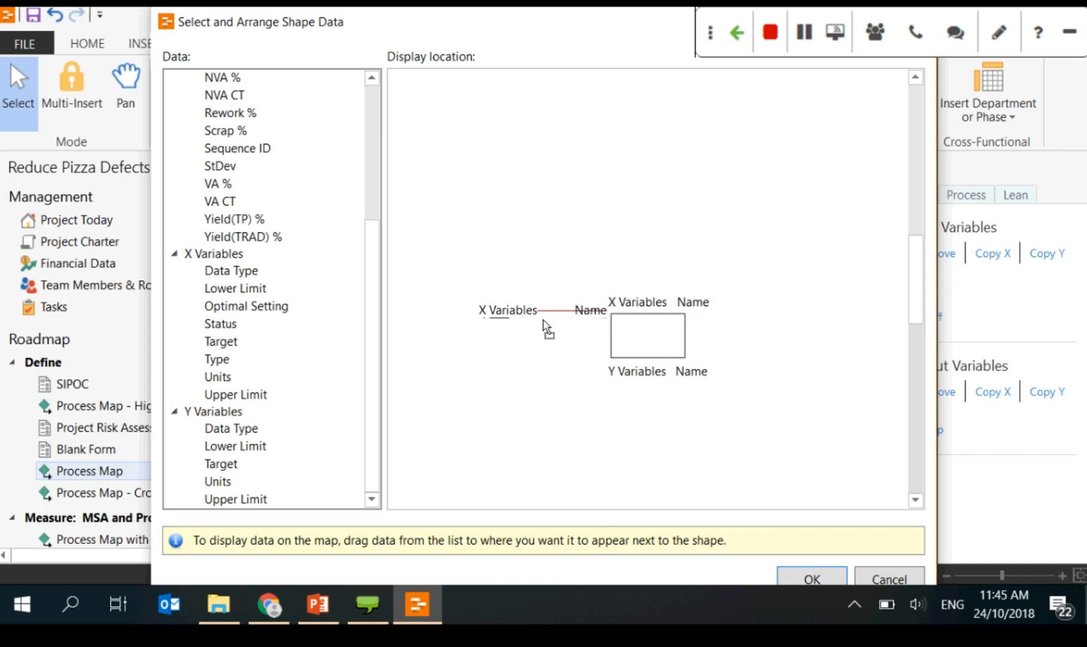
left_click_drag(546, 328, 548, 329)
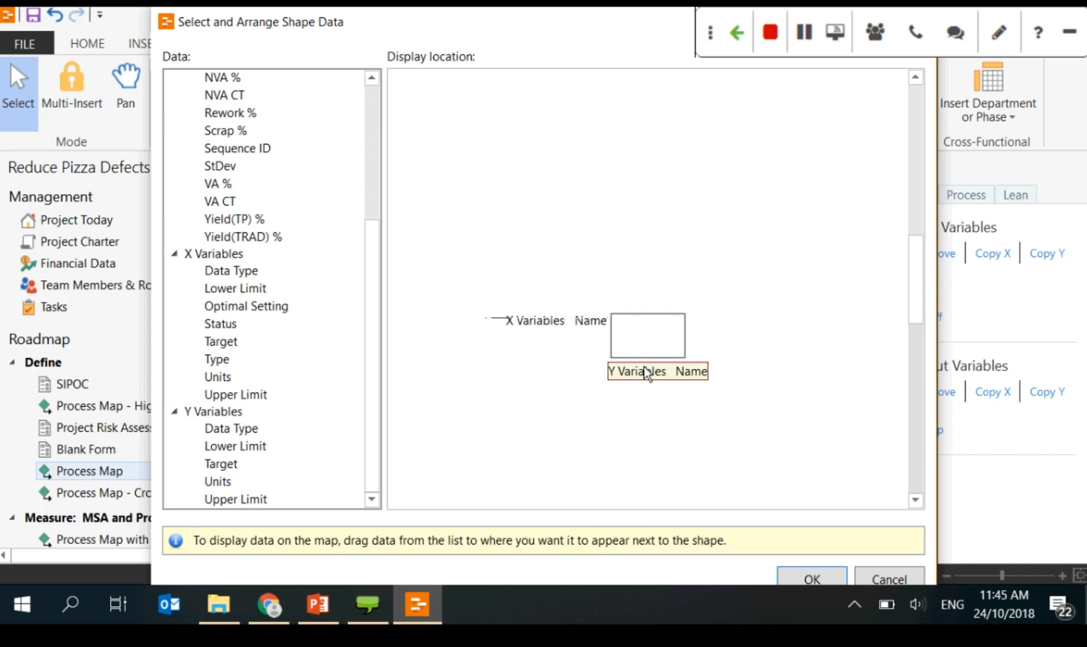
left_click_drag(647, 371, 771, 341)
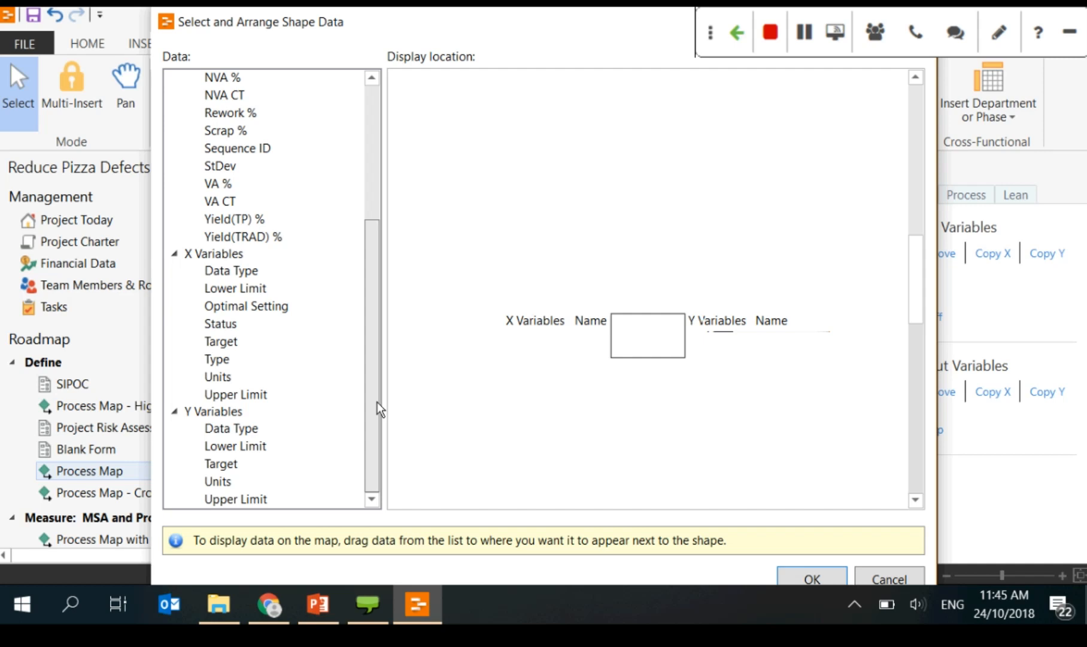
scroll(376, 404, "up", 4)
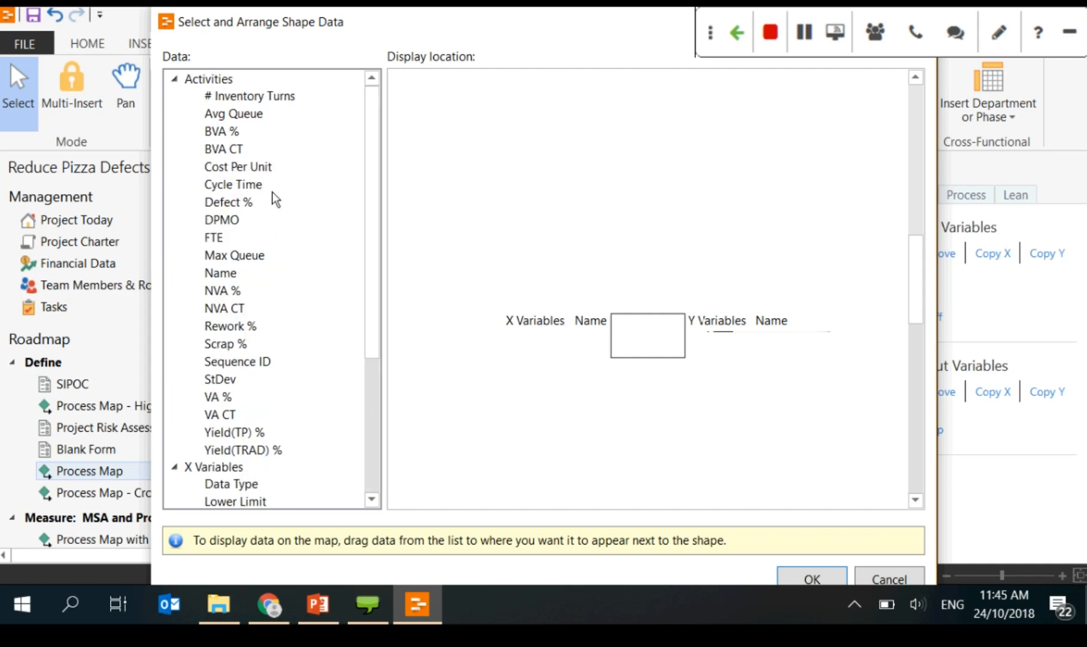
left_click(249, 186)
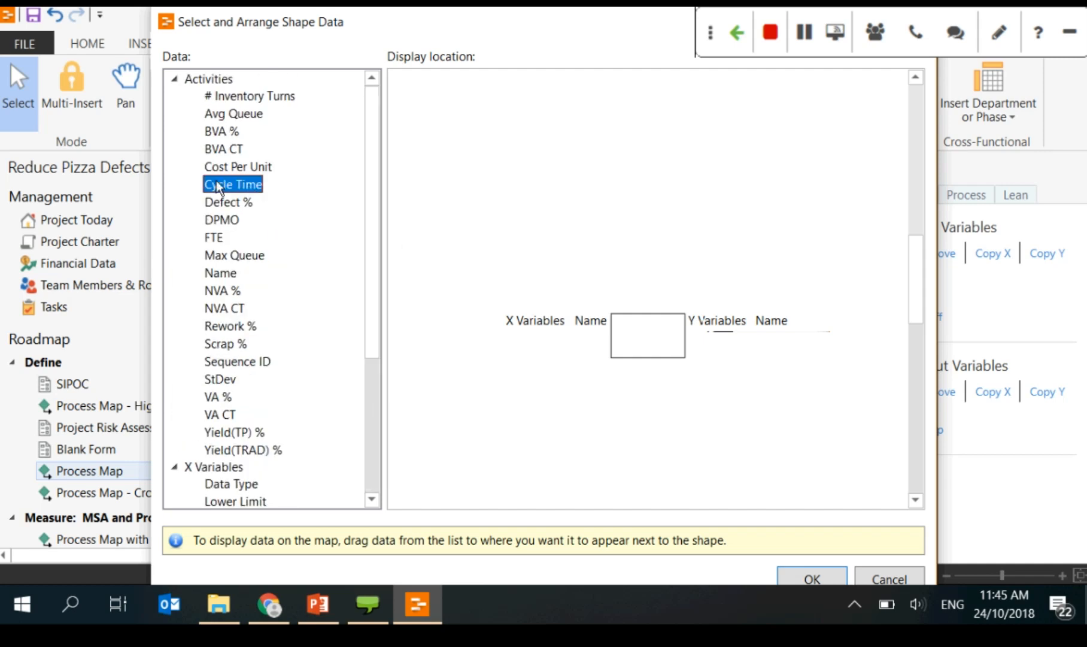
left_click_drag(218, 188, 651, 396)
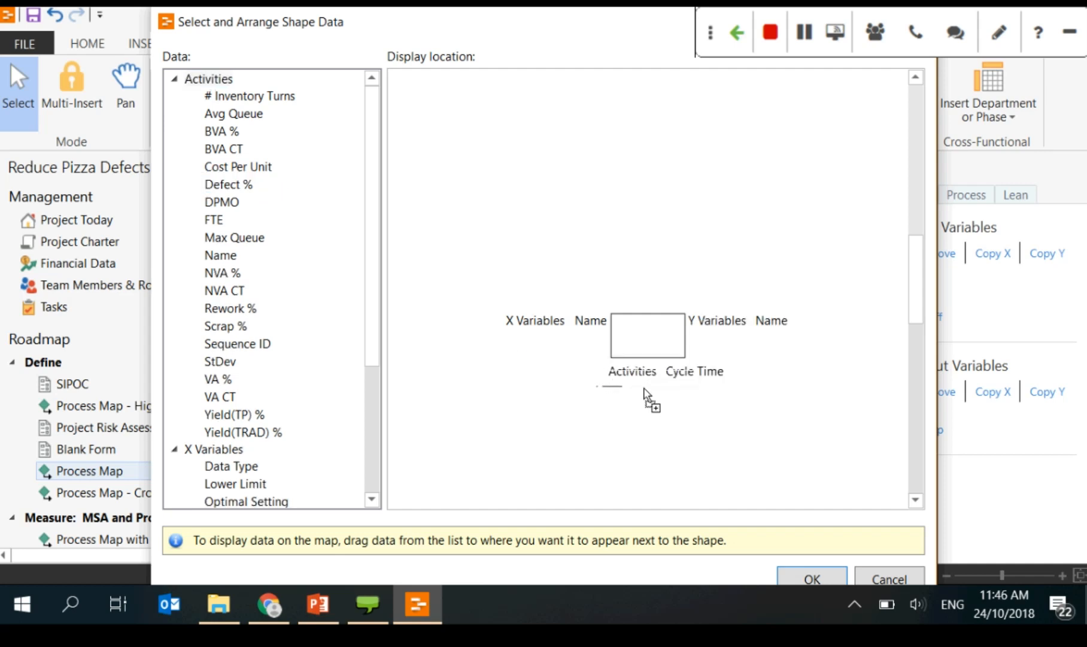
left_click(813, 576)
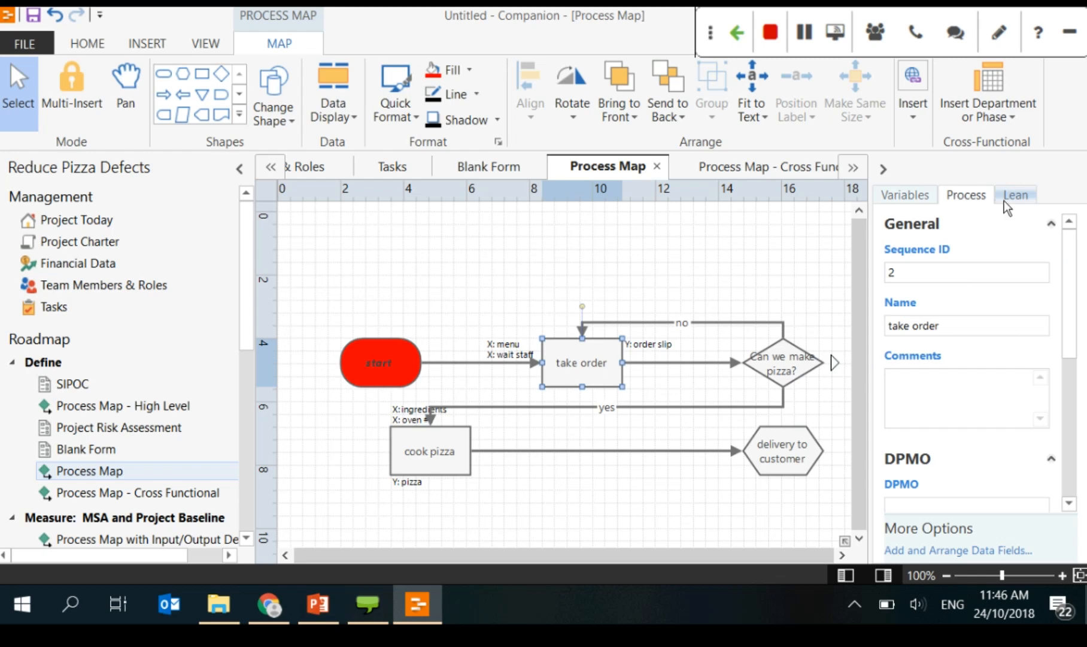
Step: Give the take order step a cycle time of 3 min
left_click(943, 281)
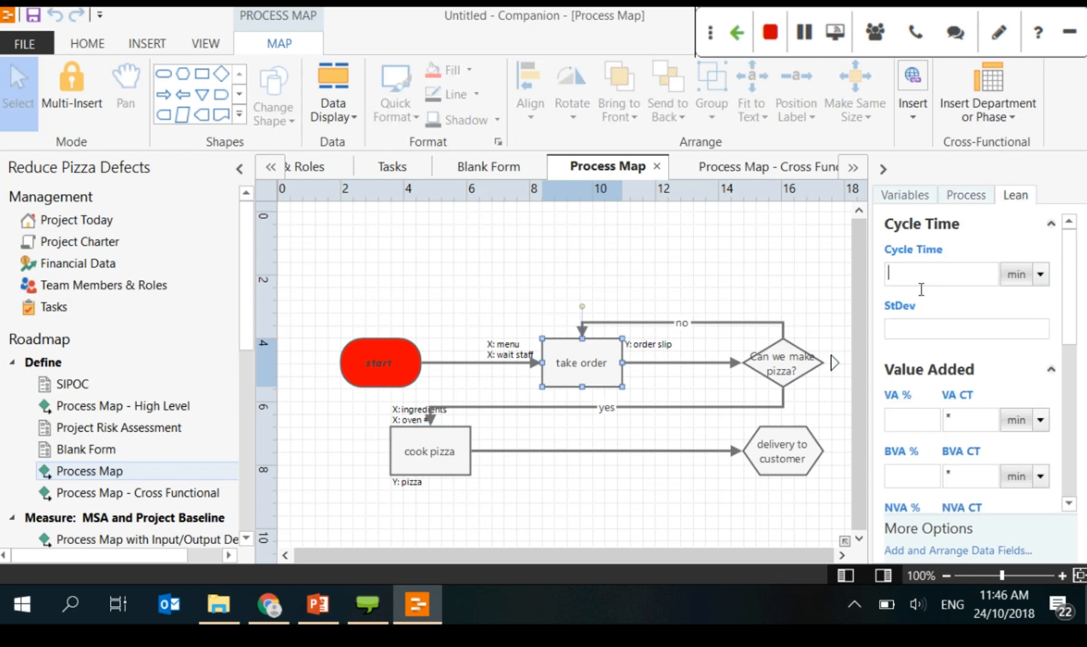
type("3")
left_click(662, 413)
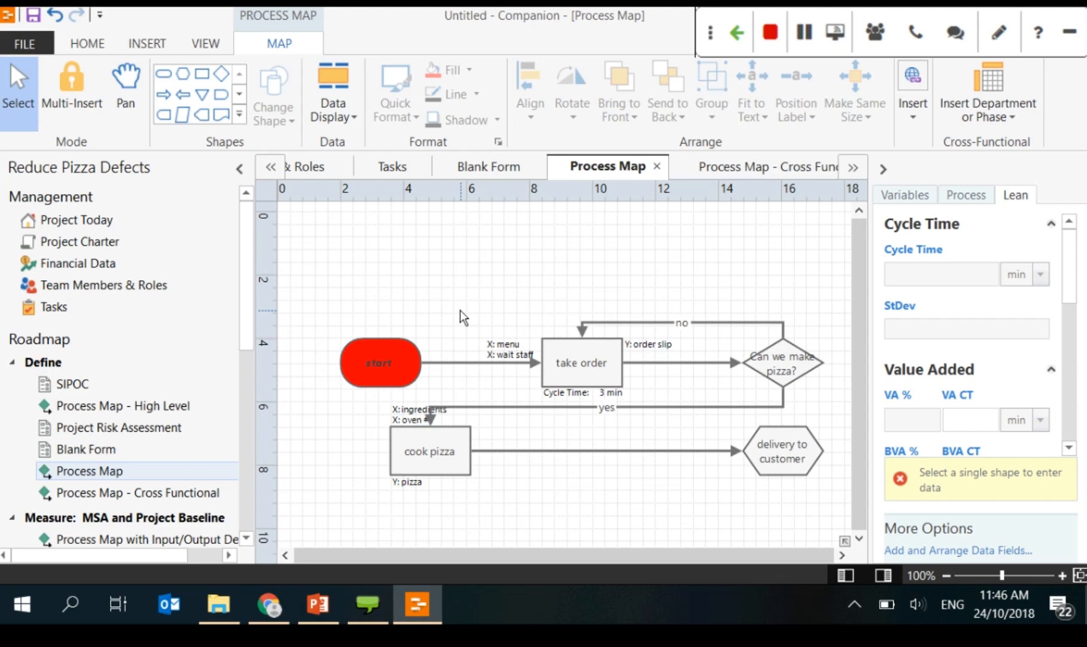
Step: Page the deck from the process map slides to slide 27, C&E Matrix, then return to Companion
left_click(318, 604)
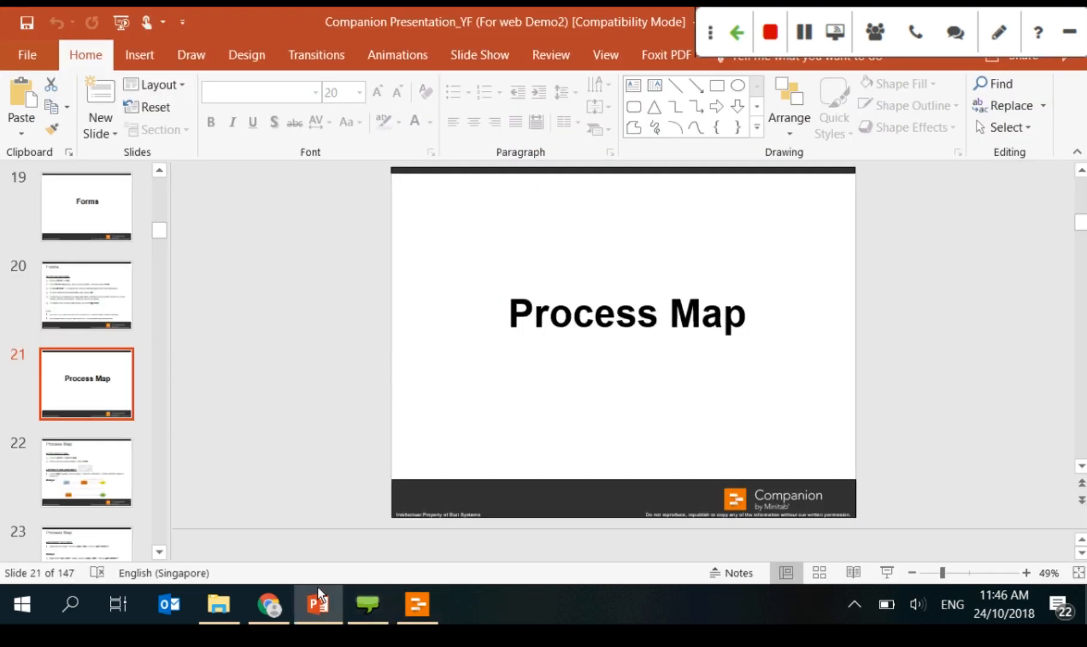
left_click(62, 482)
key("Down")
key("Down")
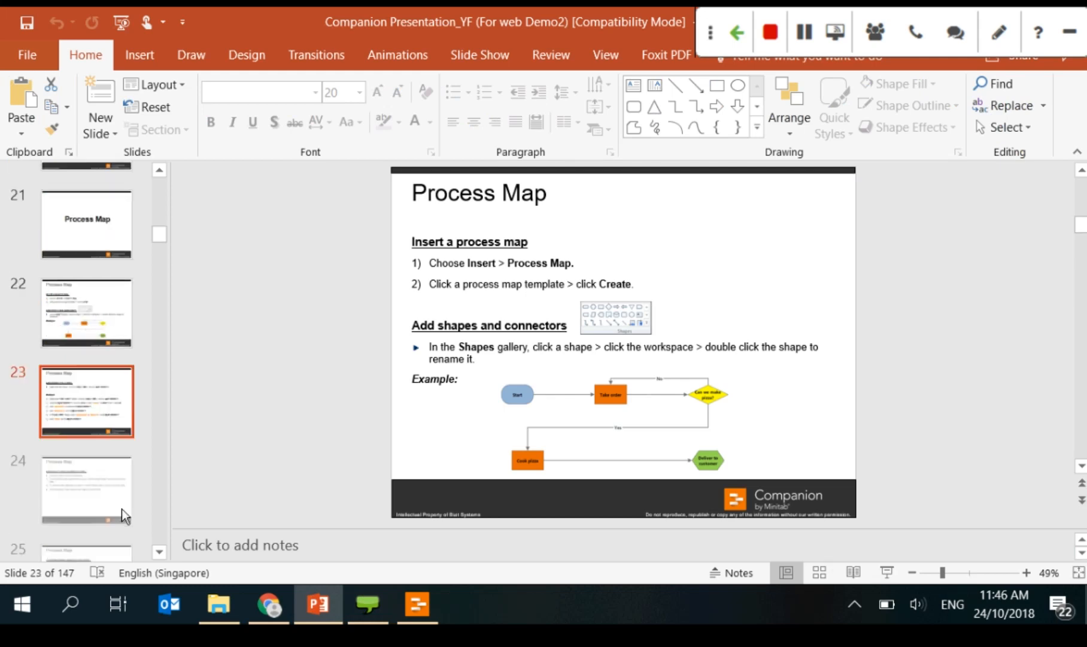
key("Down")
key("Down")
key("Down")
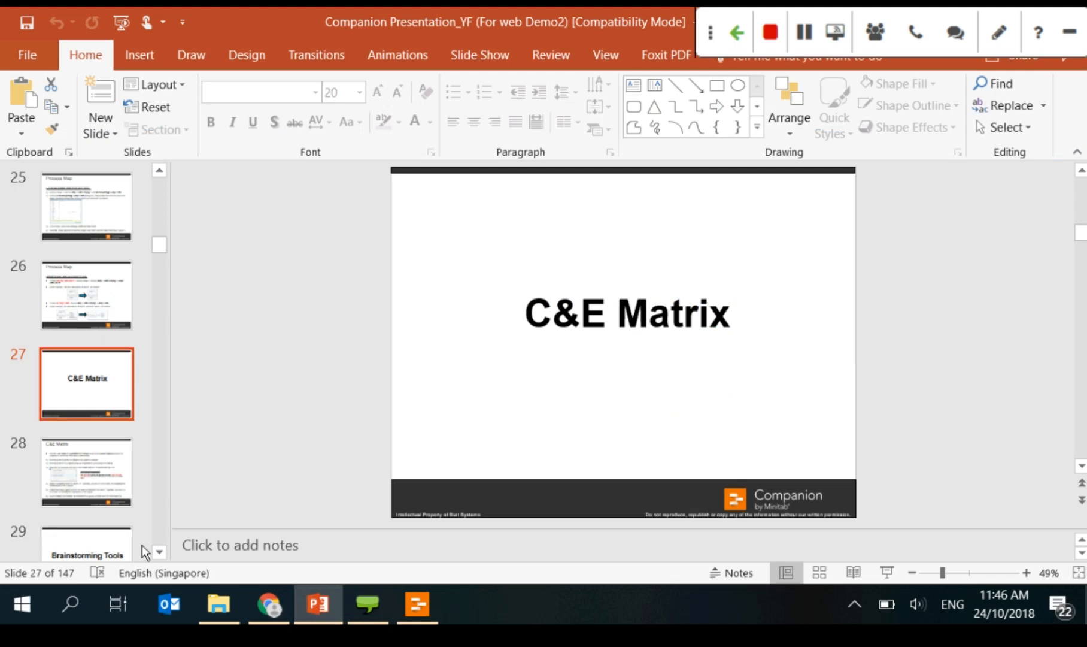
key("alt+Tab")
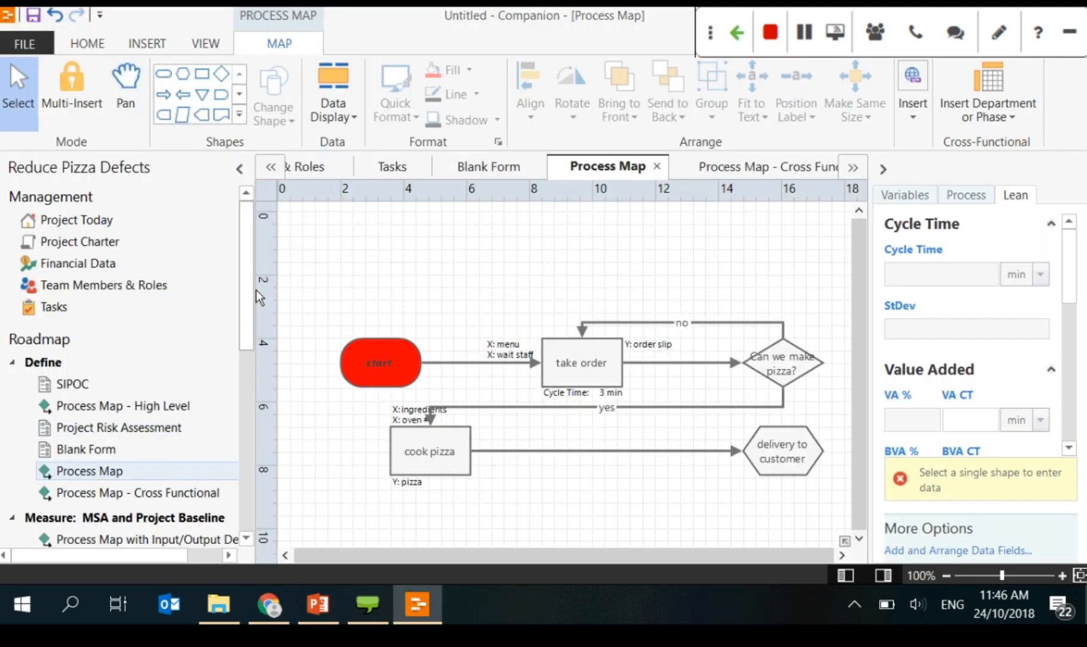
Step: Use Insert Tool on the Measure: MSA and Project Baseline phase to create C&E Matrix 1
scroll(156, 307, "down", 2)
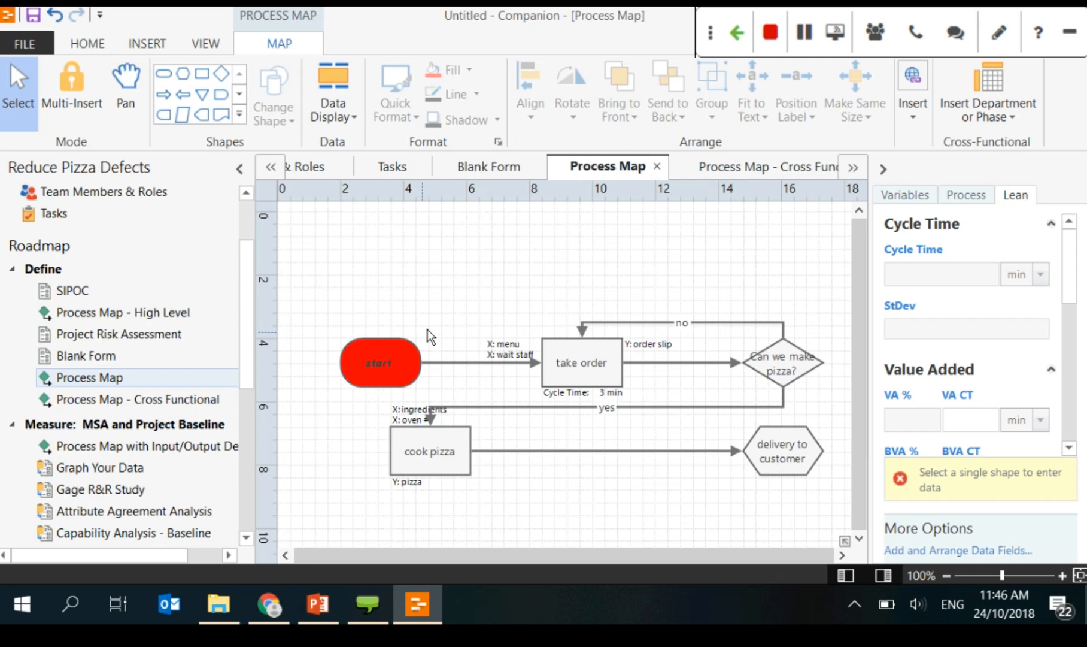
mouse_move(407, 345)
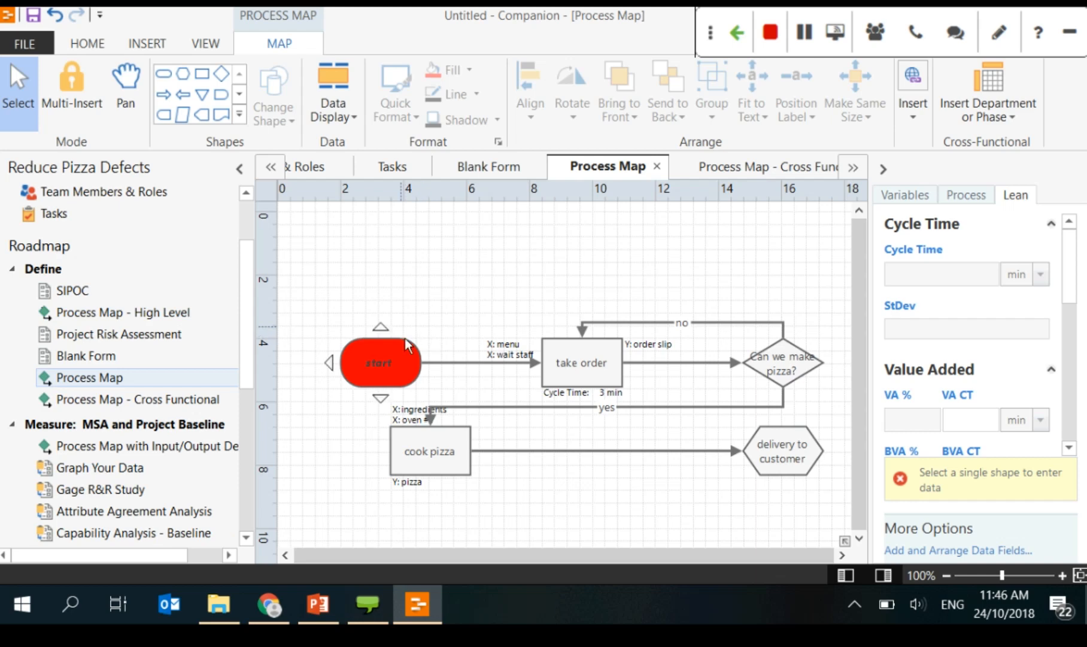
left_click(68, 424)
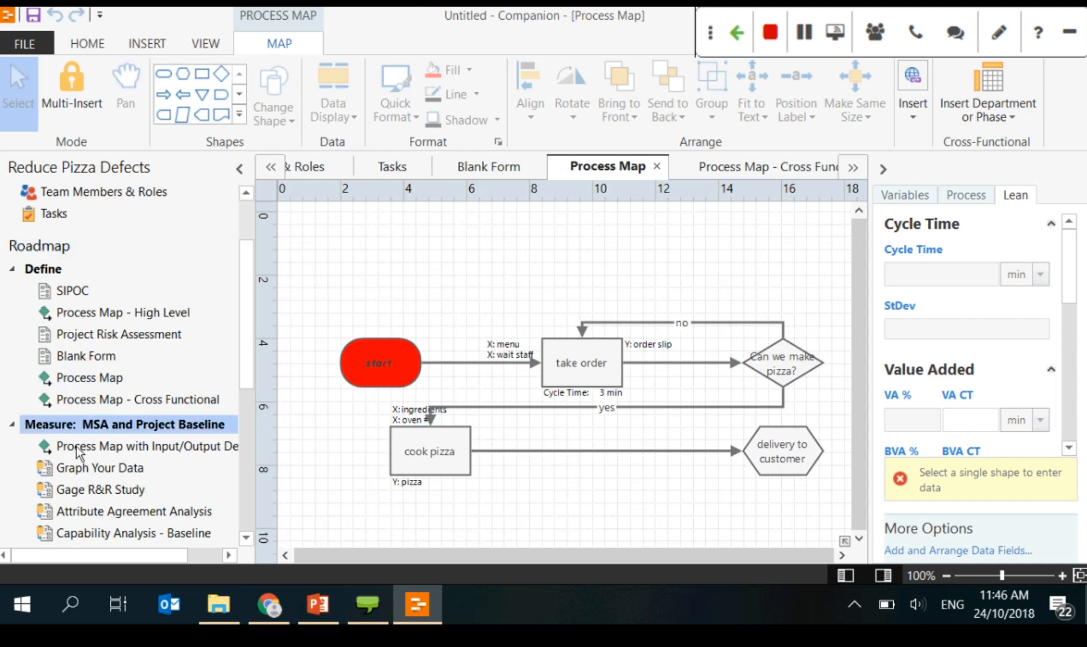
right_click(79, 428)
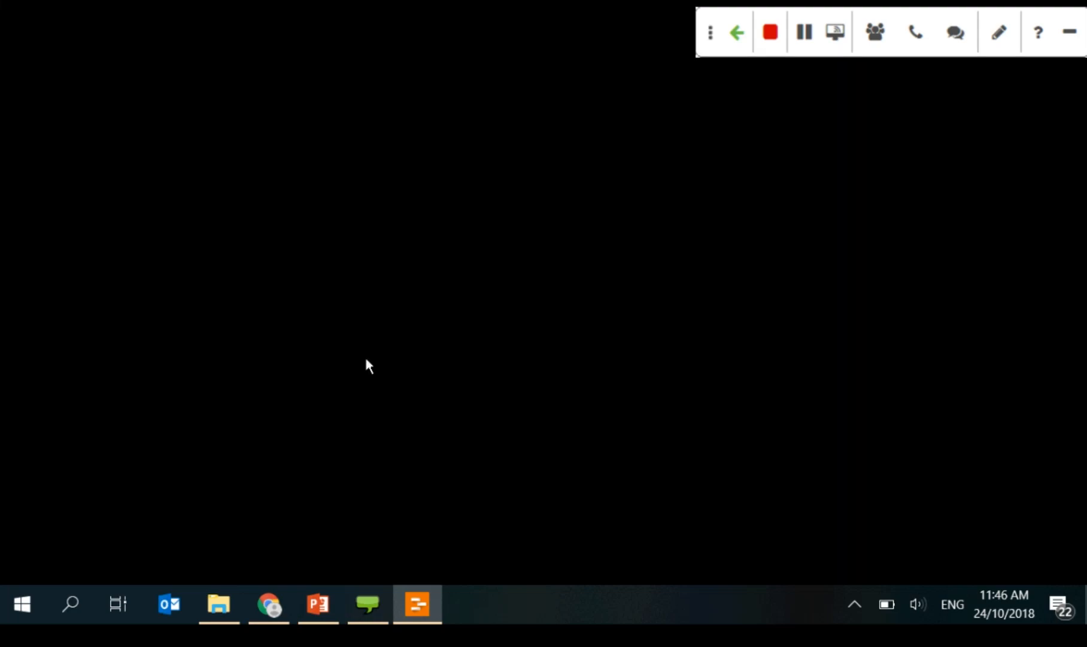
left_click(367, 332)
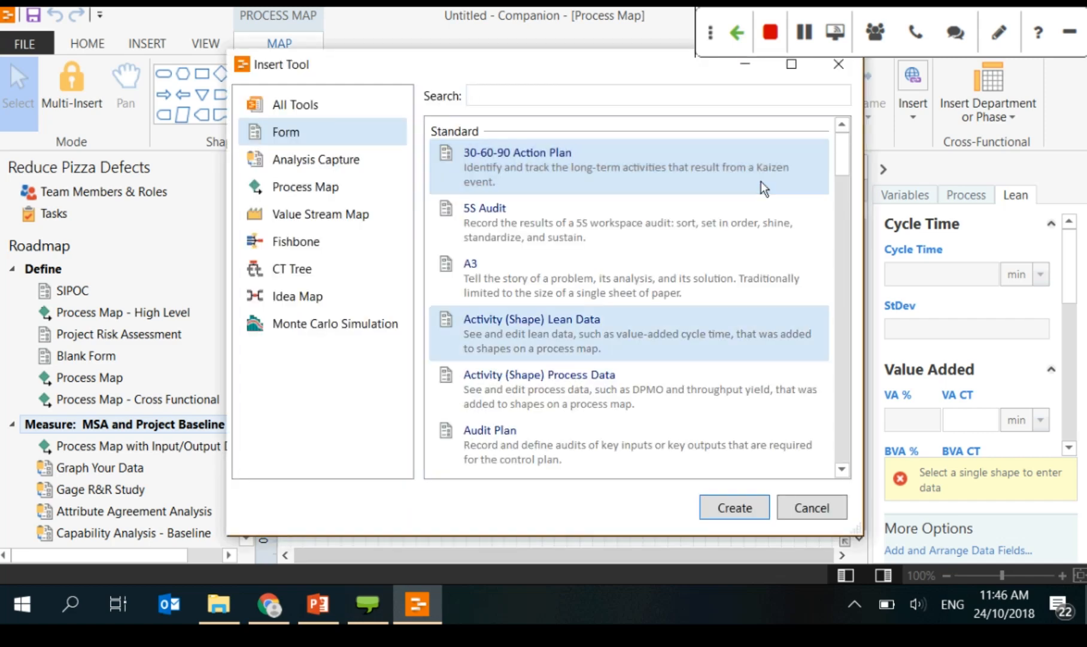
scroll(661, 335, "down", 1)
left_click(664, 404)
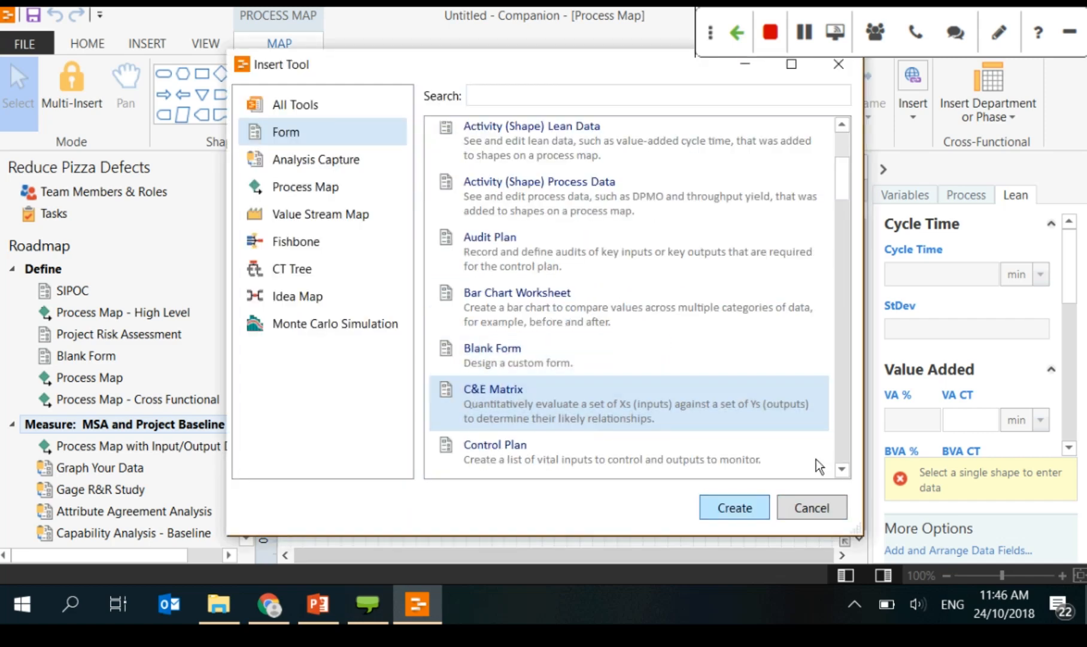
left_click(736, 507)
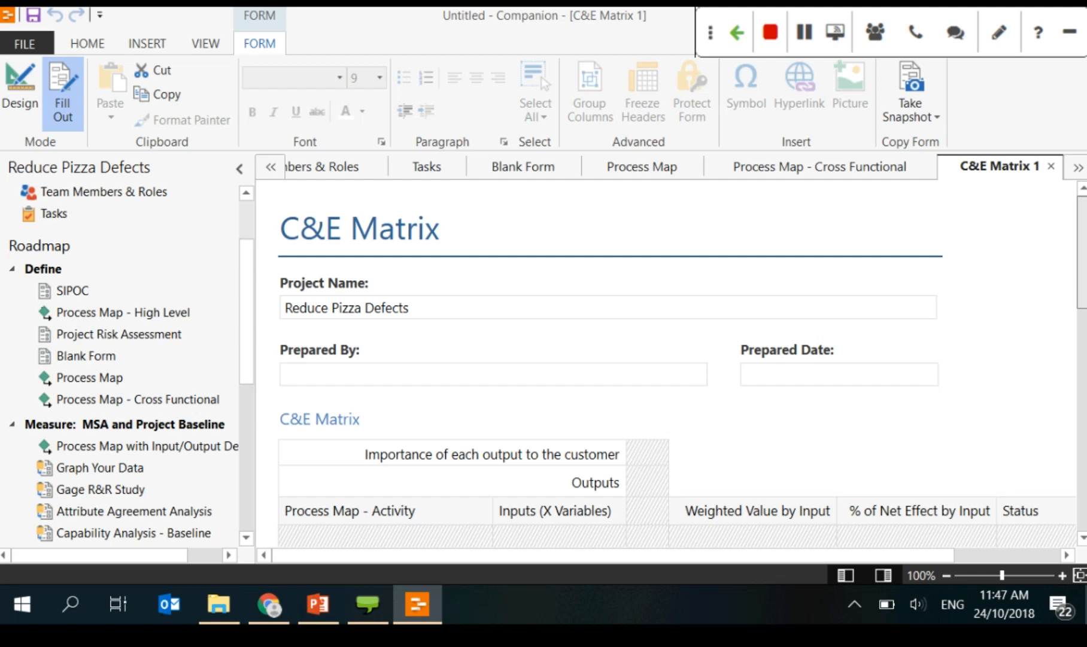
Step: Toggle the C&E Matrix form into layout editing and back to fill-out mode
left_click(18, 85)
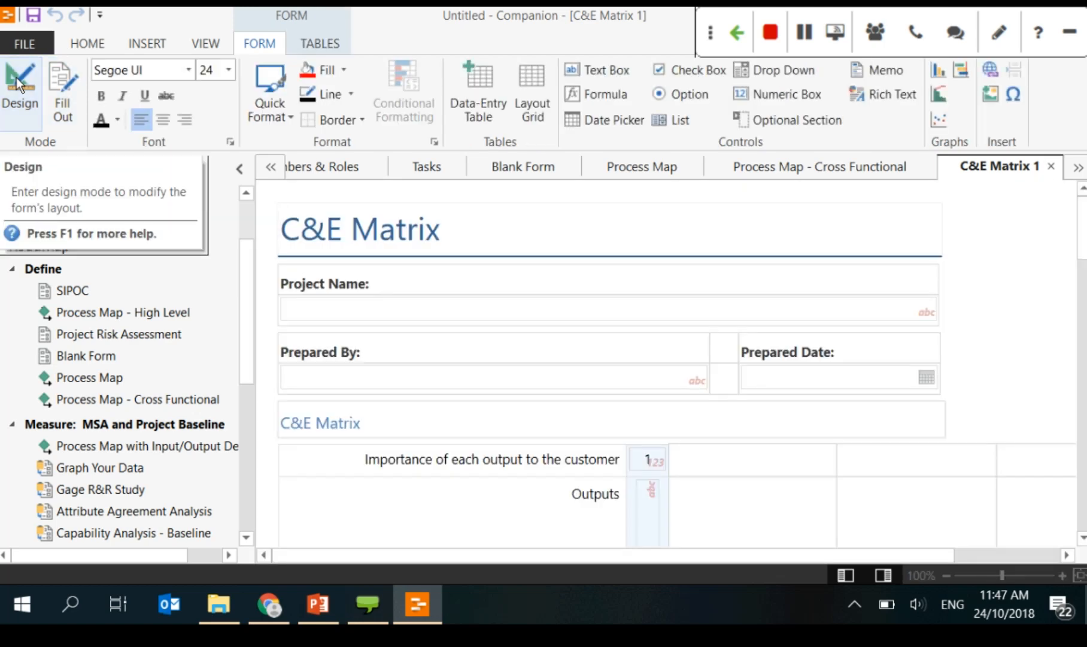
left_click(972, 374)
scroll(972, 374, "down", 2)
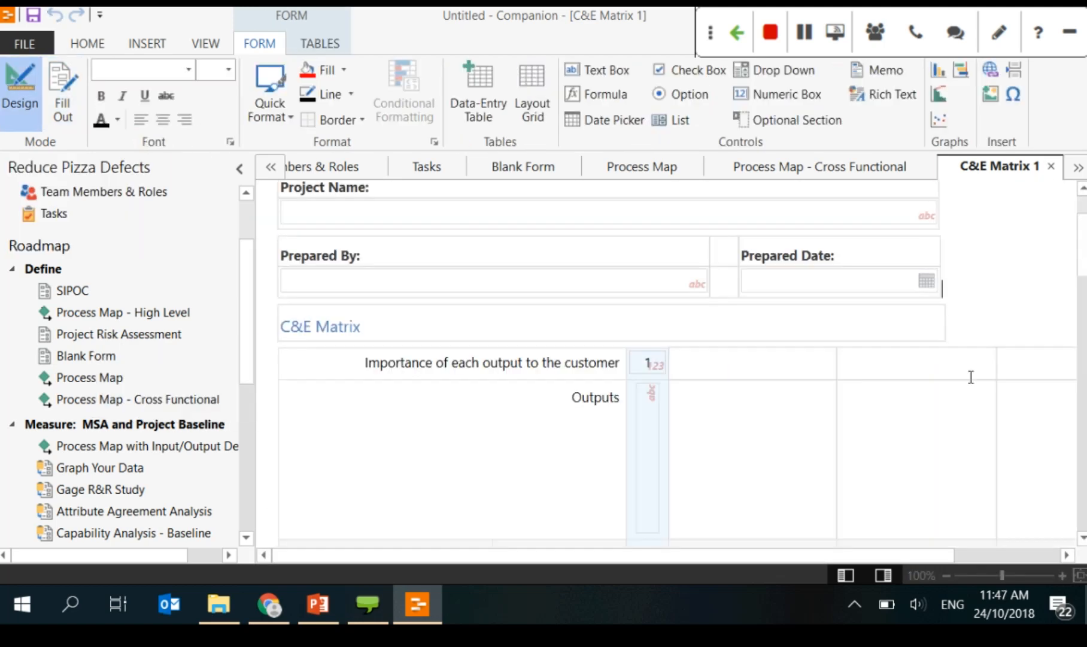
scroll(971, 376, "down", 2)
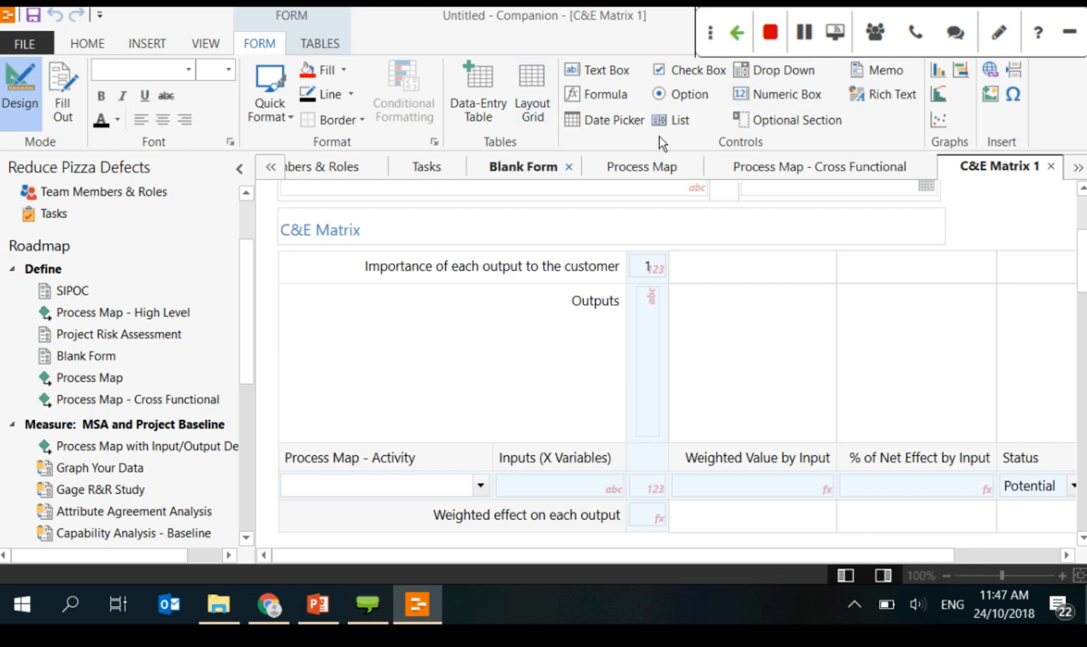
left_click(63, 111)
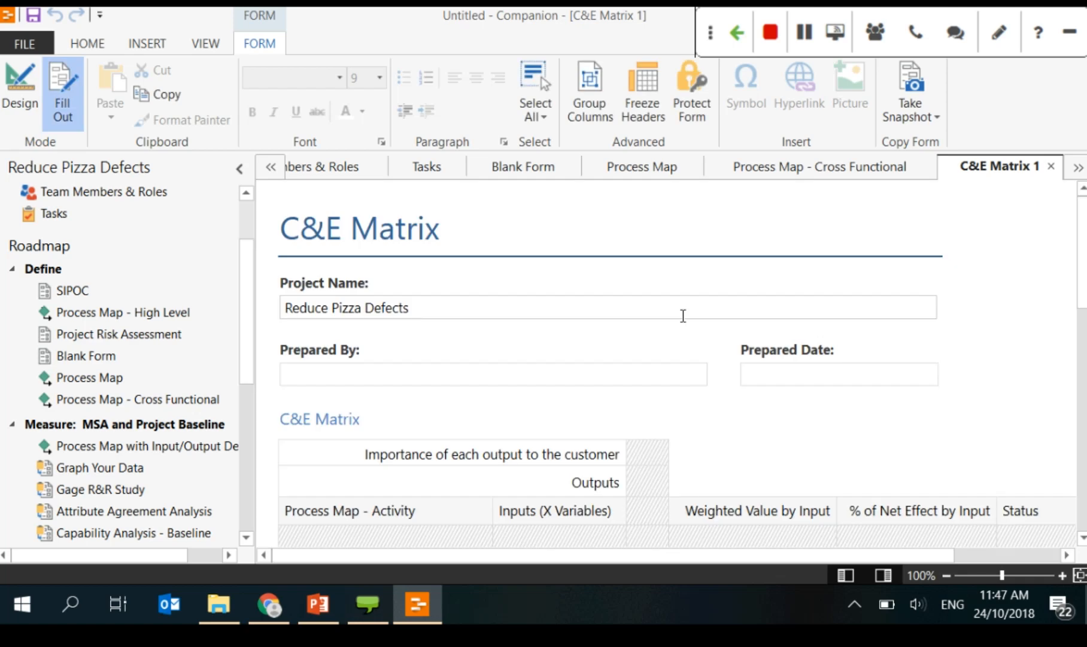
Step: Review the add-X-variable options without choosing, then show PowerPoint slide 28, C&E Matrix
scroll(683, 315, "down", 2)
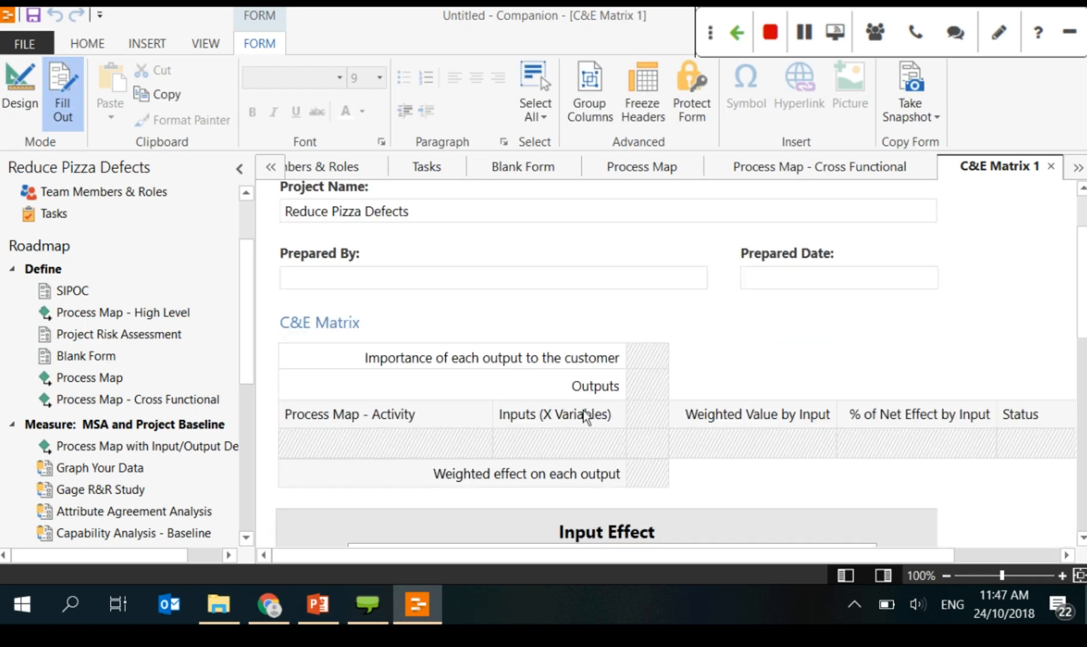
mouse_move(646, 352)
scroll(635, 333, "down", 2)
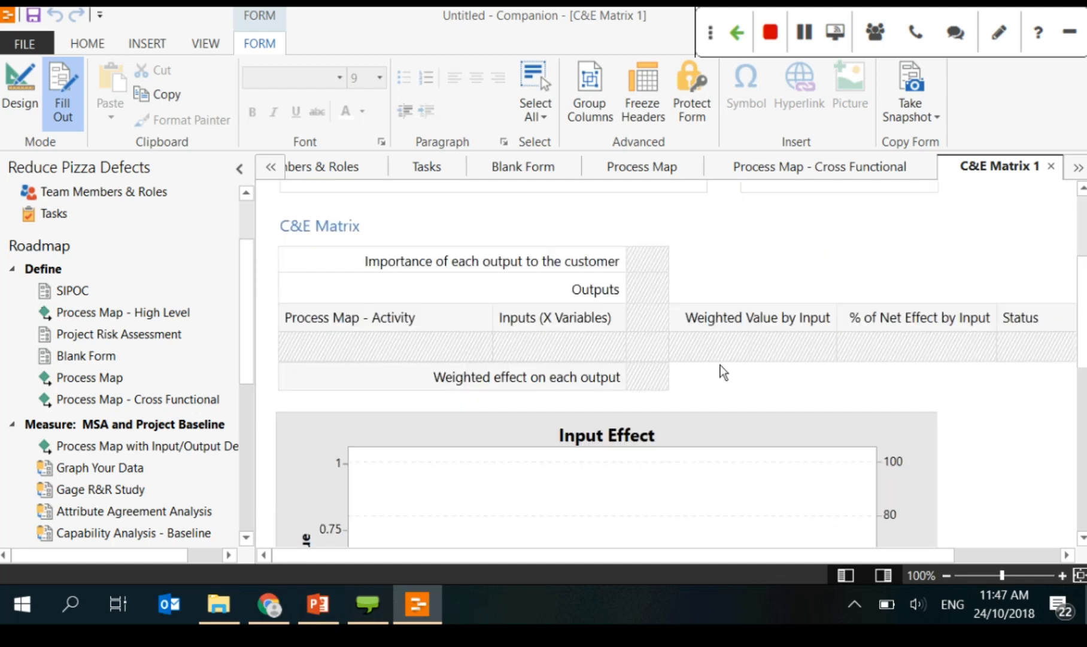
mouse_move(330, 358)
left_click(269, 339)
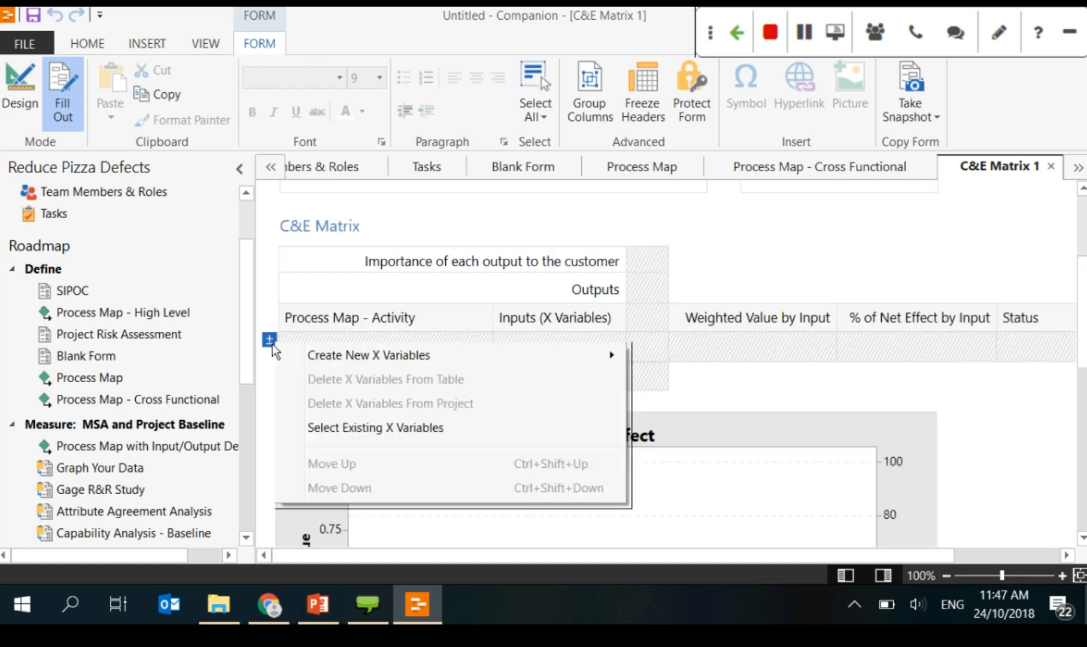
left_click(837, 284)
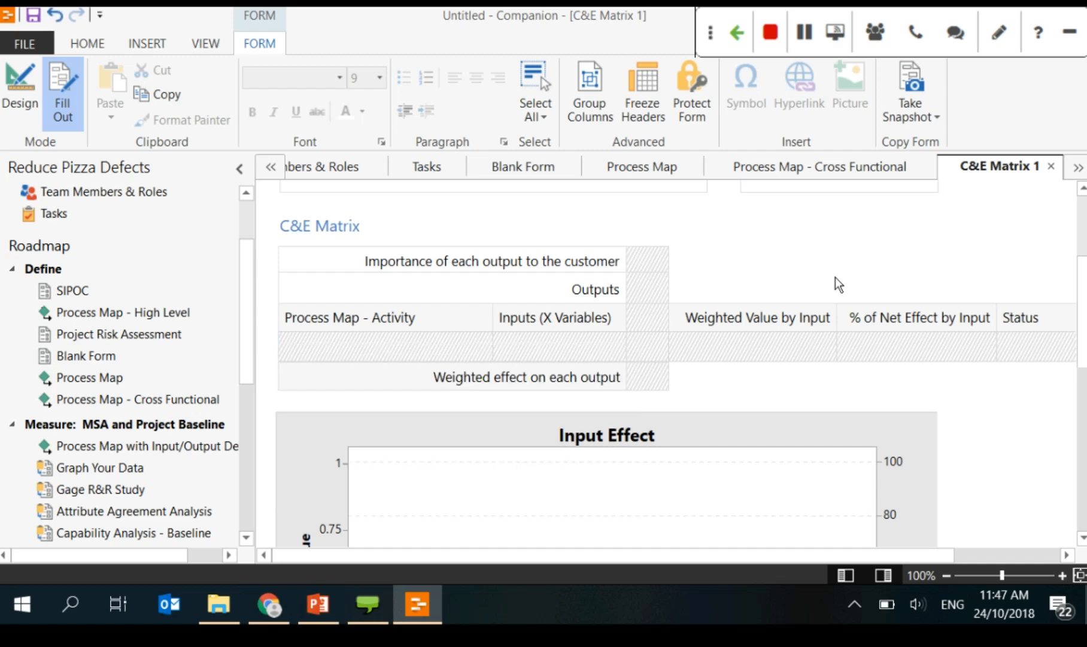
left_click(319, 605)
left_click(81, 454)
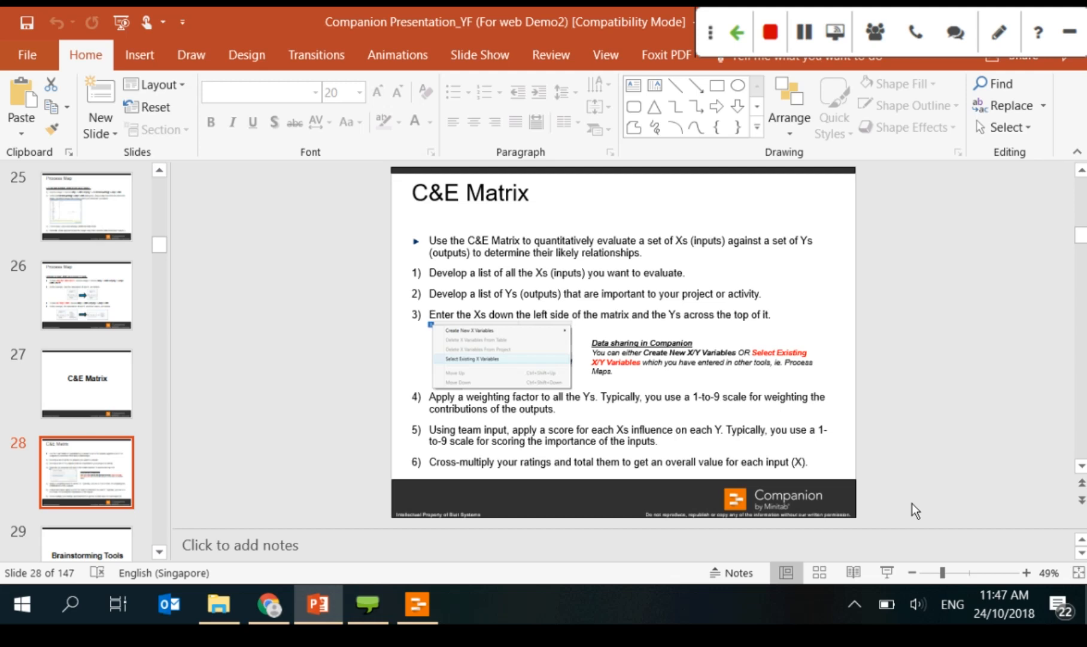
Step: Collapse the notes pane so C&E Matrix slide 28 fills more of the window
left_click(322, 540)
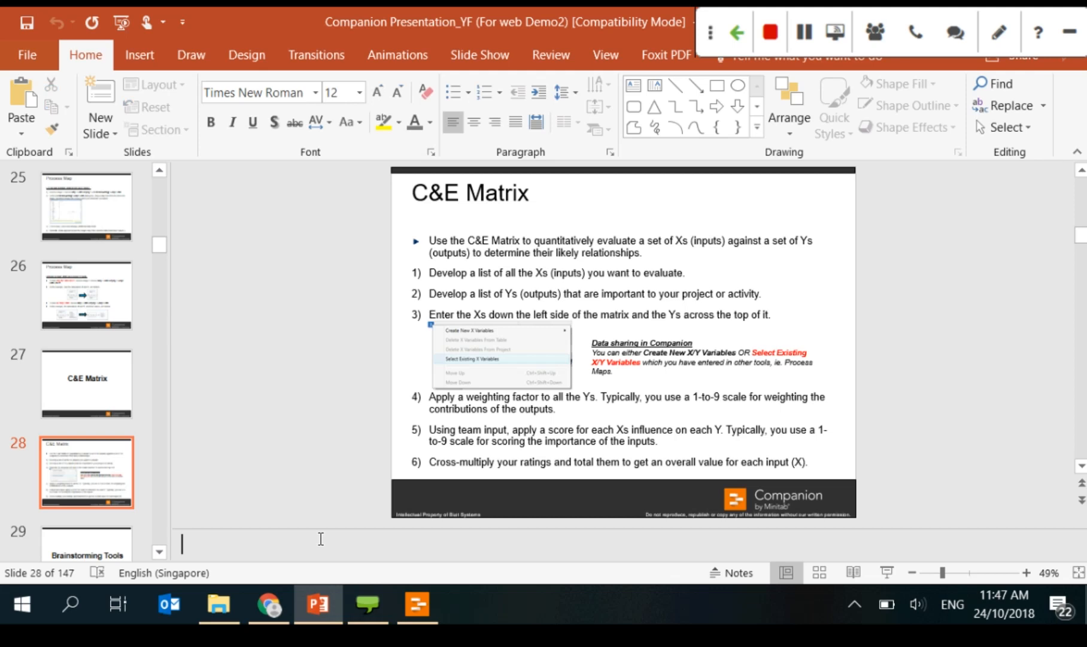
left_click_drag(321, 529, 323, 562)
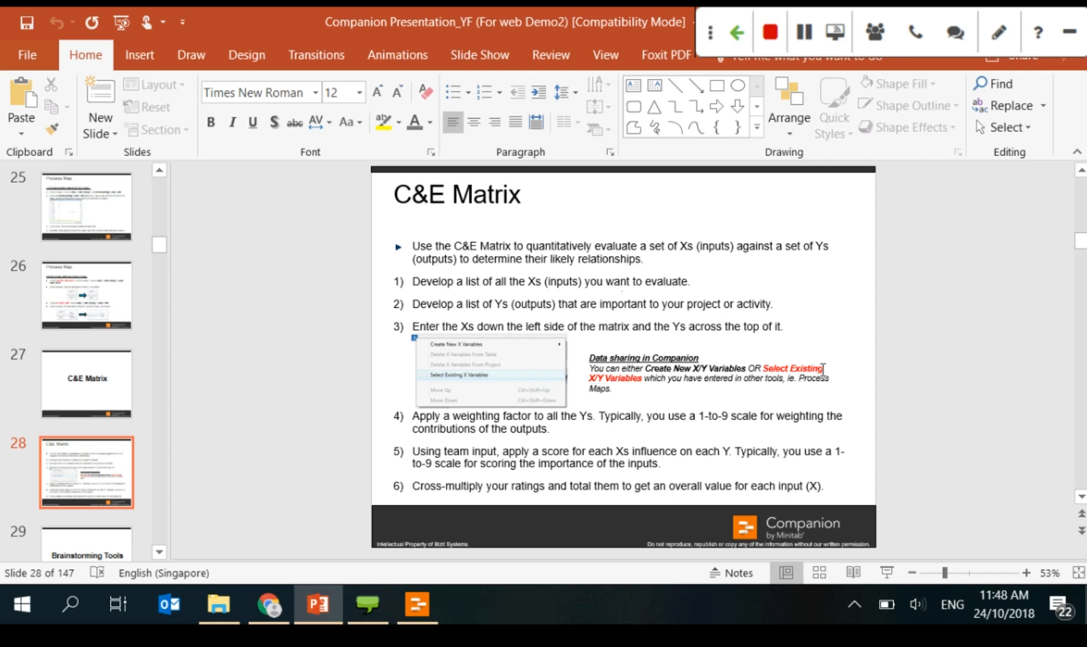
Step: Add one new X variable row below in the C&E Matrix
left_click(413, 603)
left_click(269, 339)
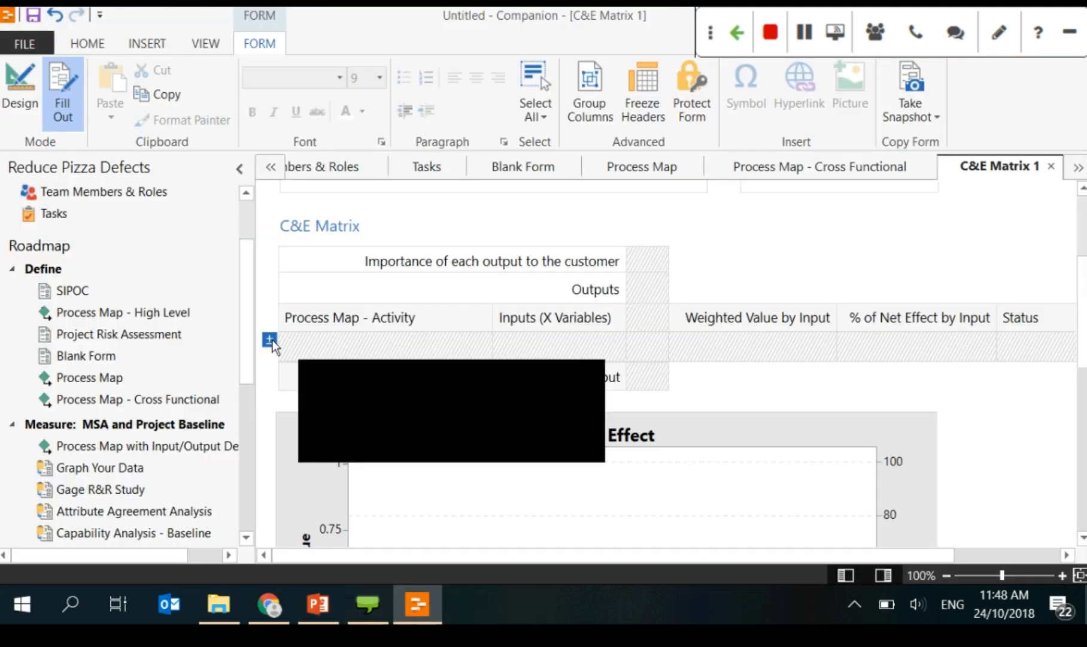
mouse_move(268, 341)
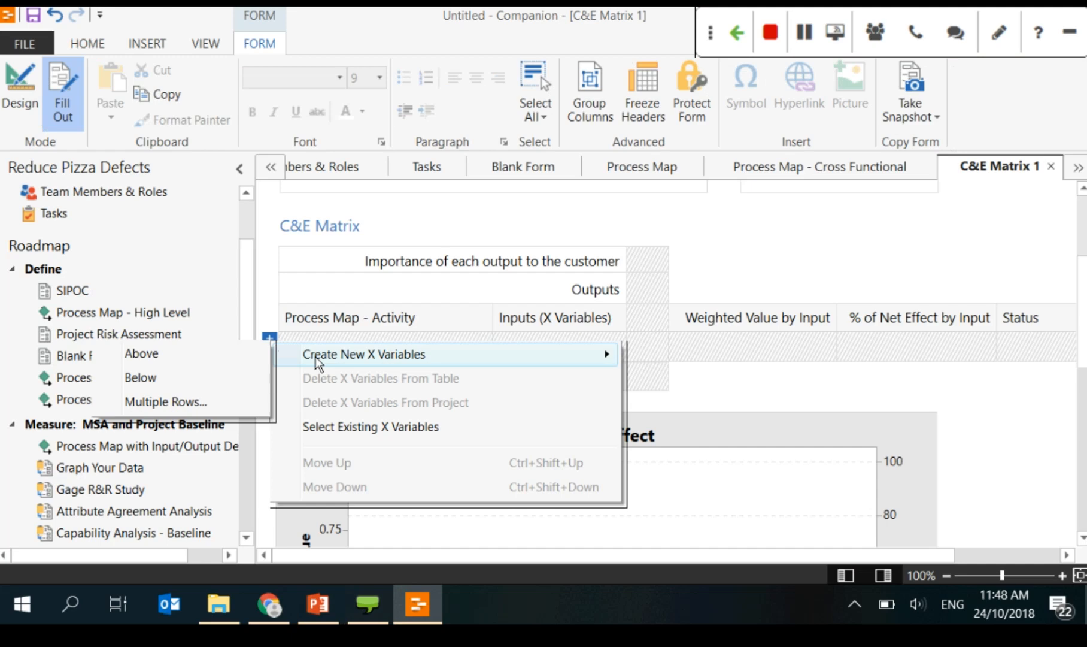
mouse_move(281, 366)
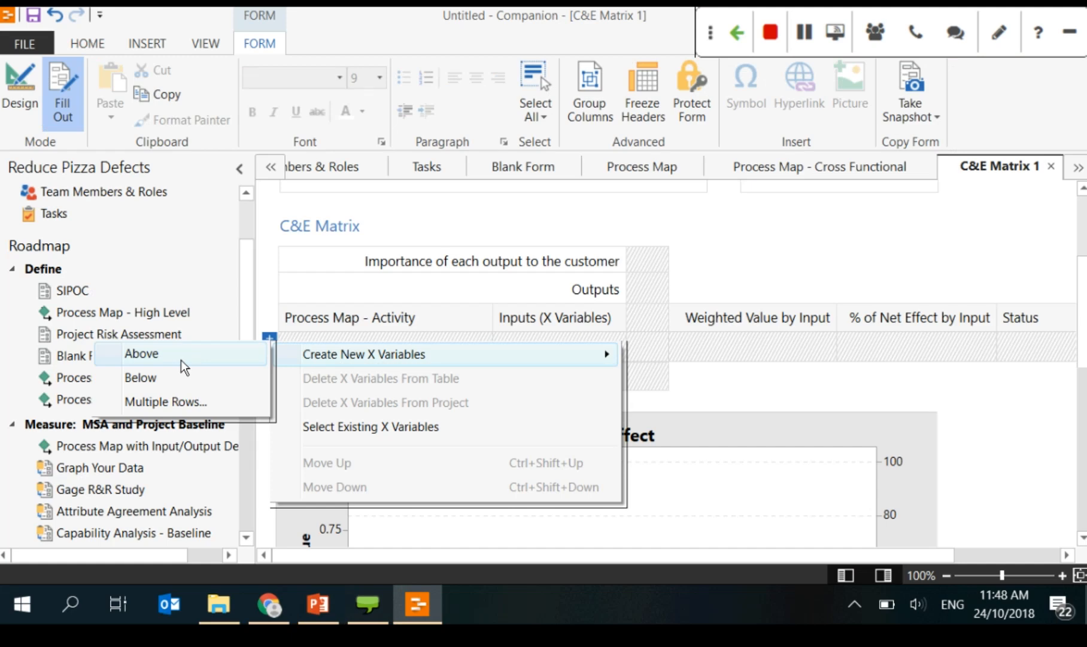
key("Down")
key("Down")
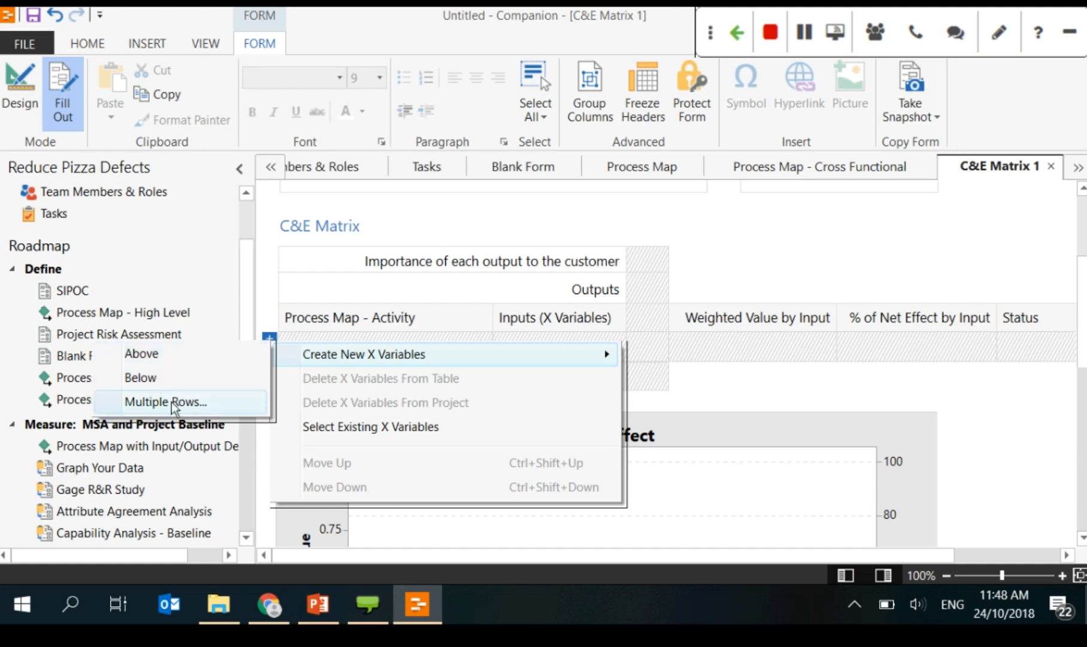
left_click(172, 402)
left_click_drag(600, 261, 290, 340)
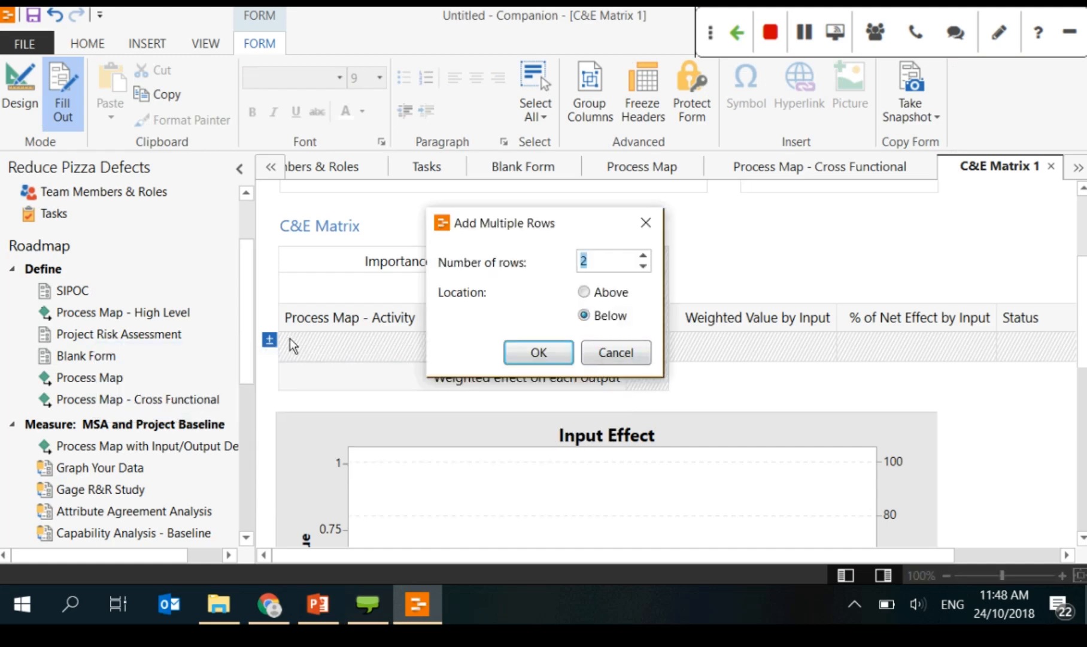
key("Escape")
left_click(270, 340)
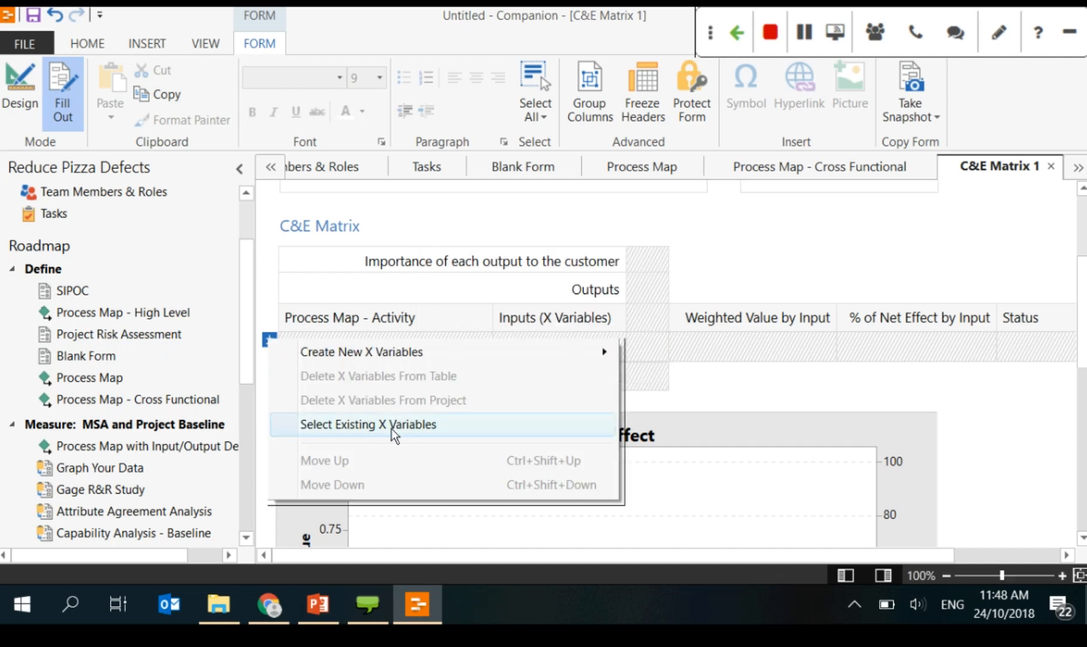
left_click(208, 371)
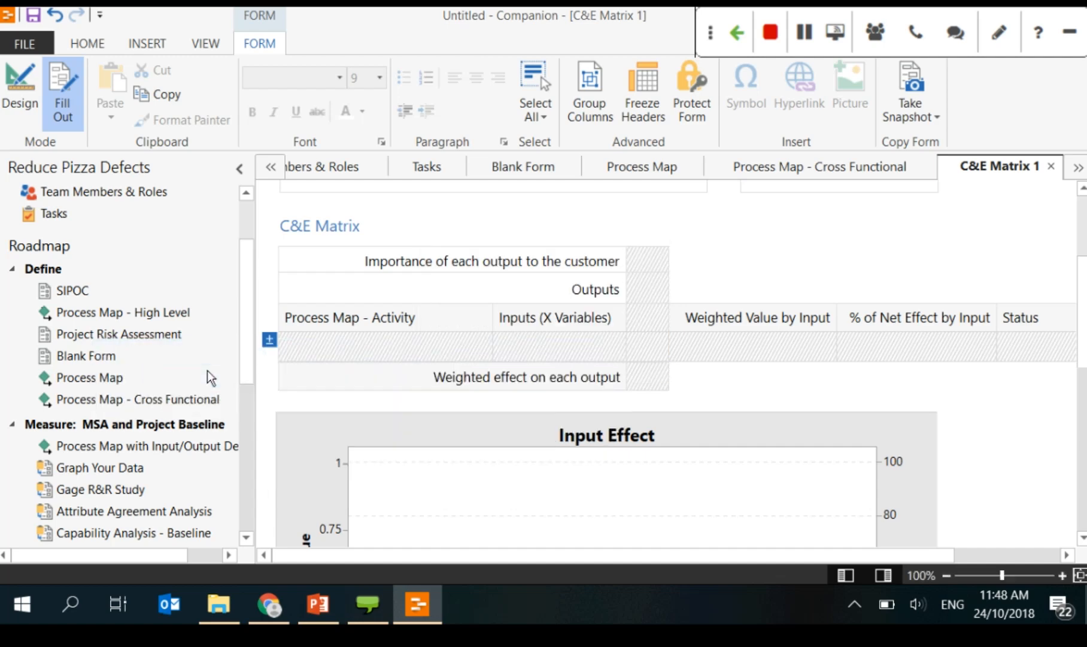
Step: Add the existing X variables ingredients, oven #1, menu and wait staff to the matrix
right_click(286, 330)
mouse_move(364, 359)
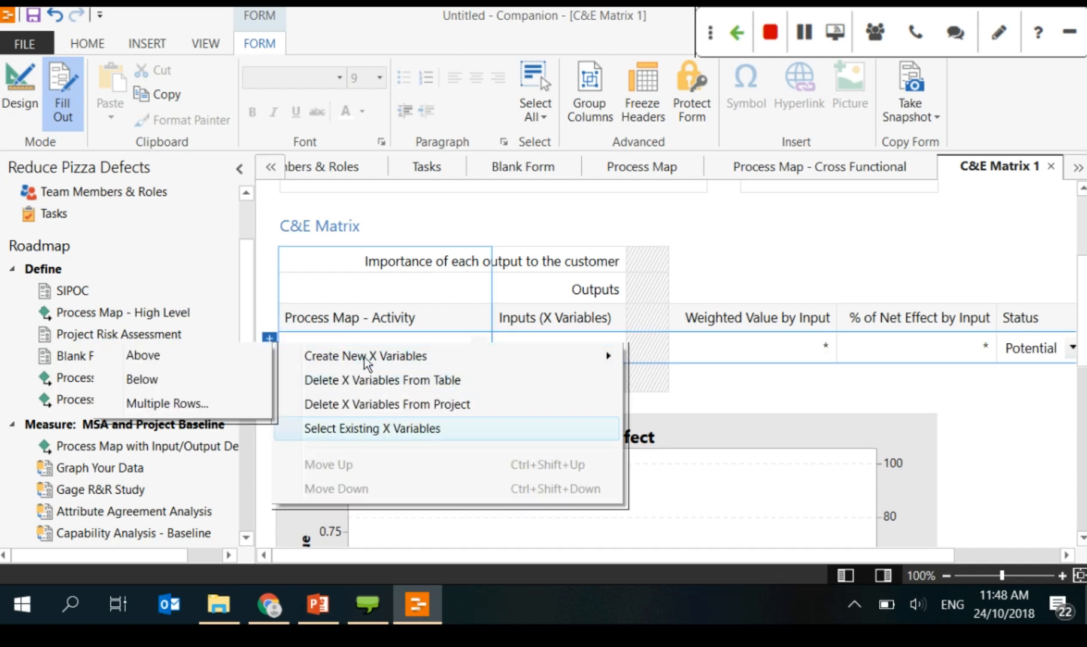
left_click(333, 428)
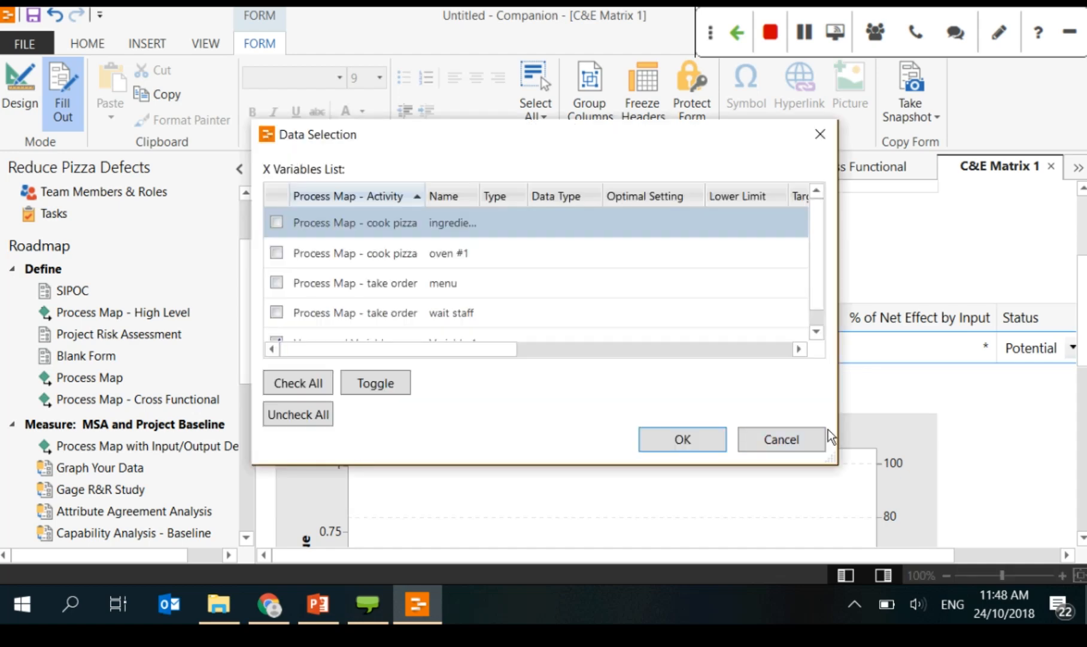
left_click_drag(832, 460, 964, 549)
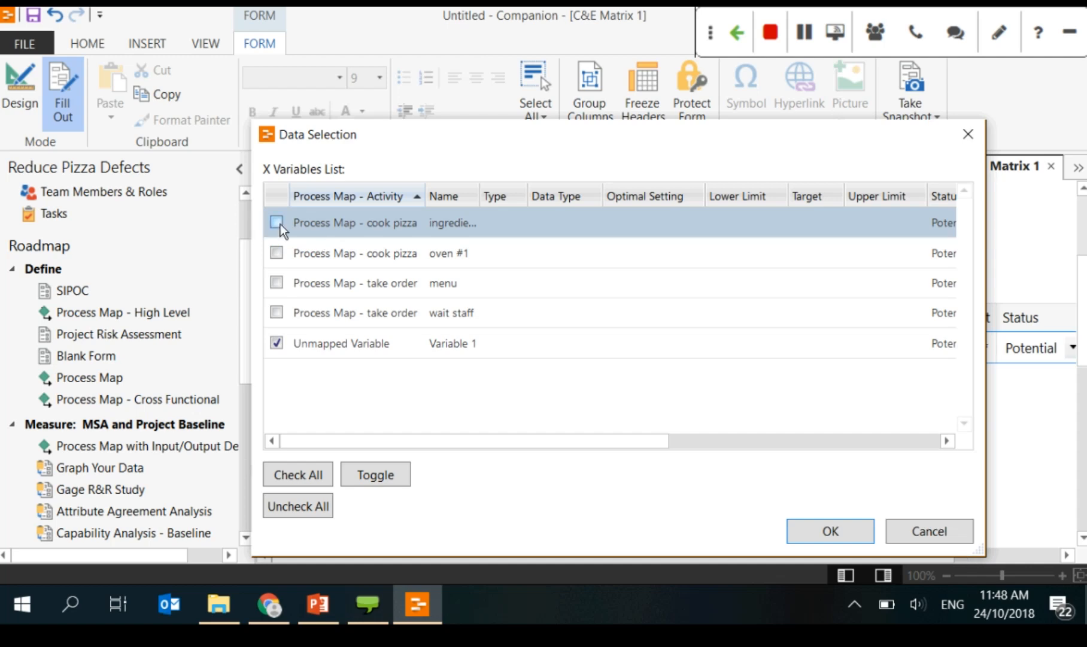
left_click(279, 223)
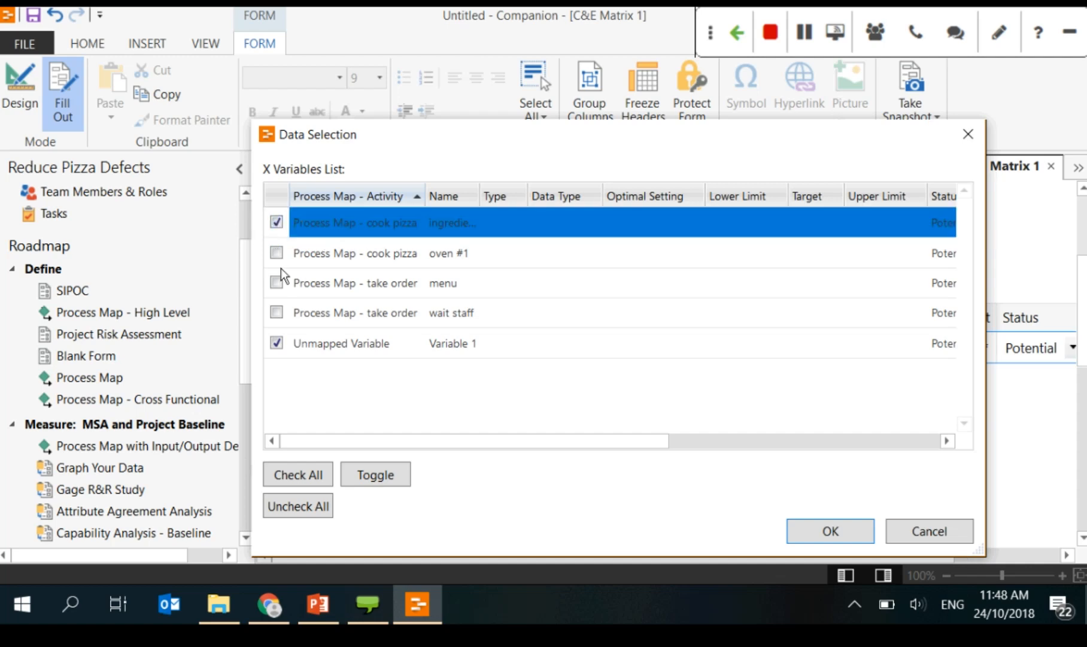
left_click(298, 474)
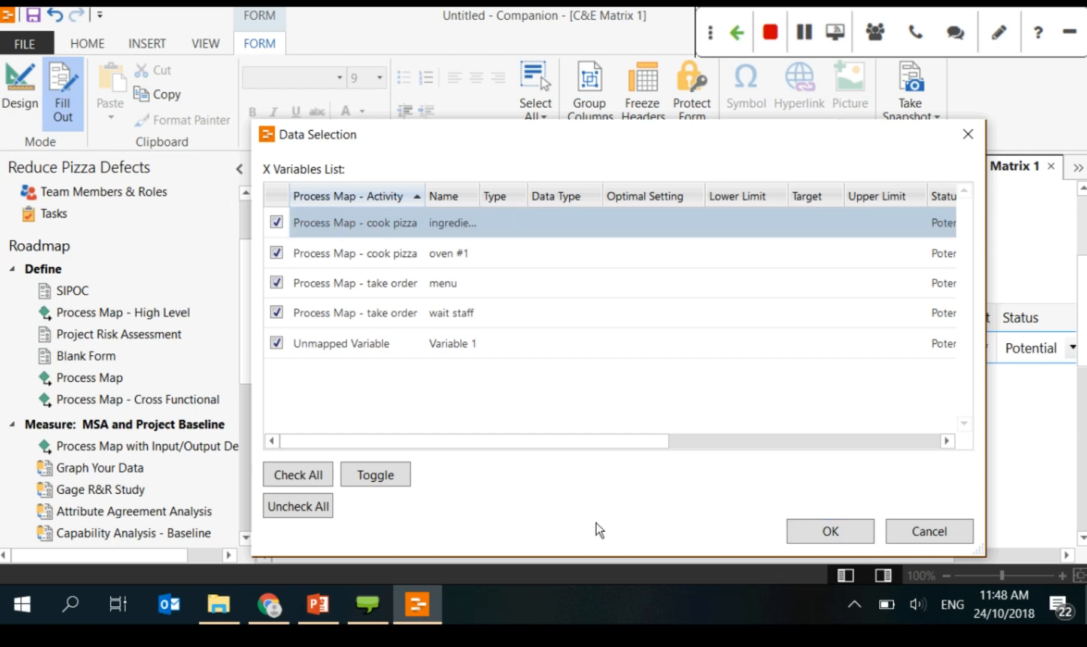
left_click(856, 538)
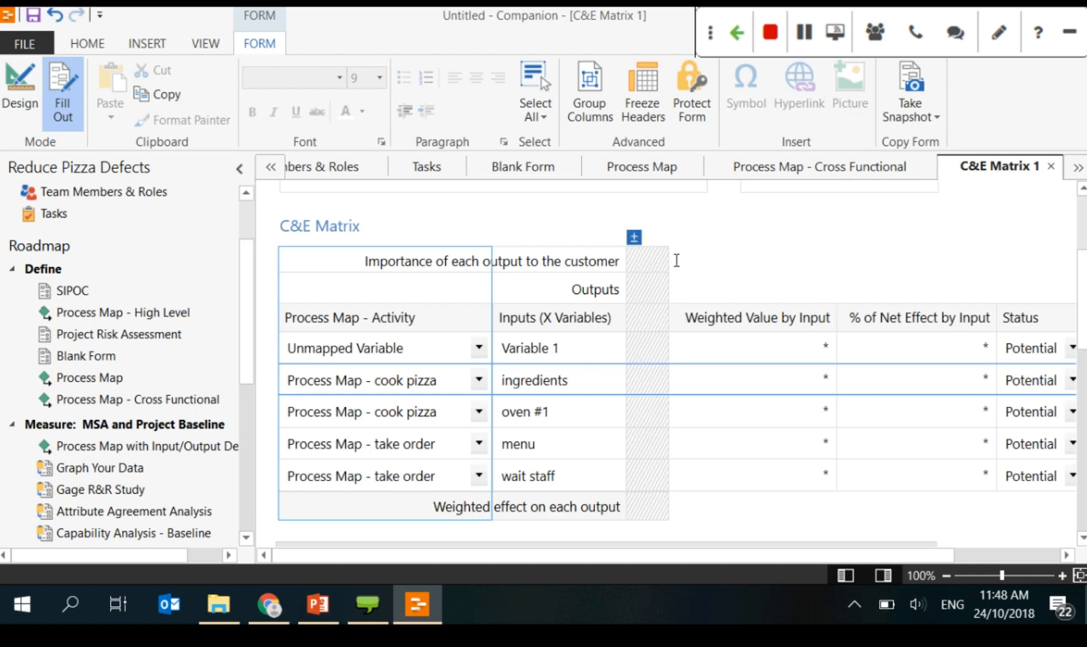
Step: Tick pizza under Select Existing Y Variables to add it as the matrix's Y column
left_click(635, 241)
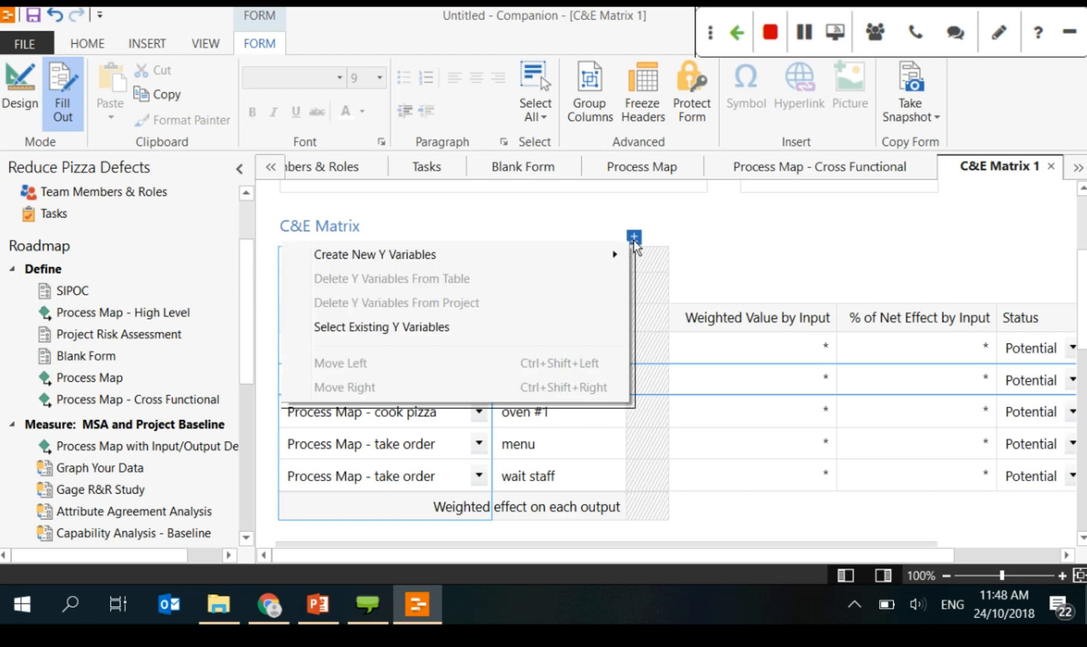
mouse_move(605, 259)
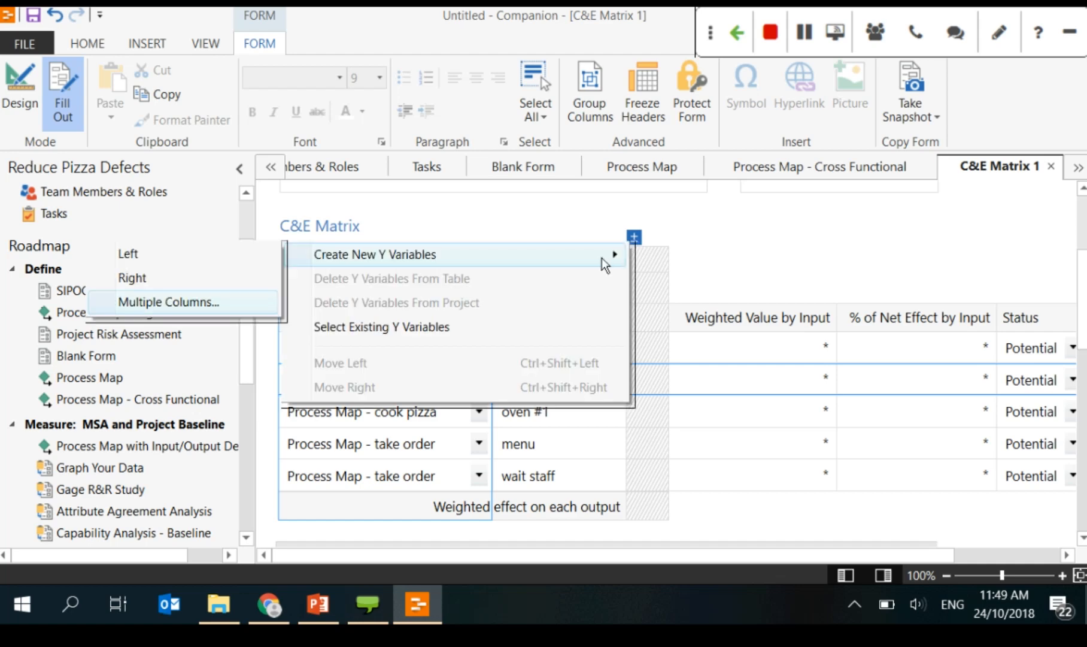
left_click(334, 327)
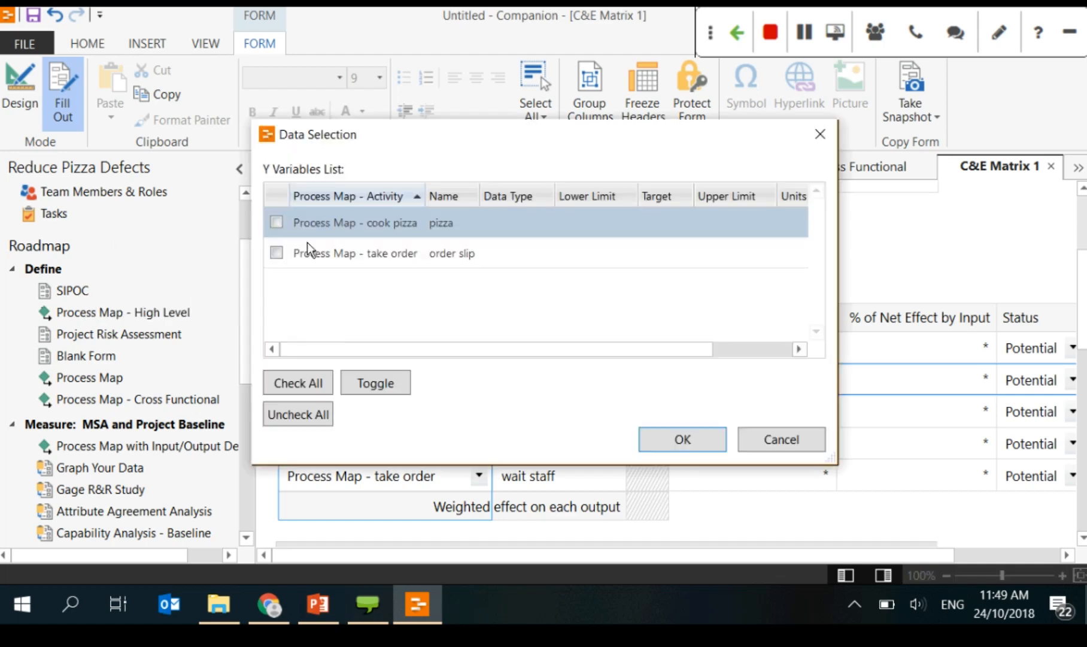
left_click(276, 222)
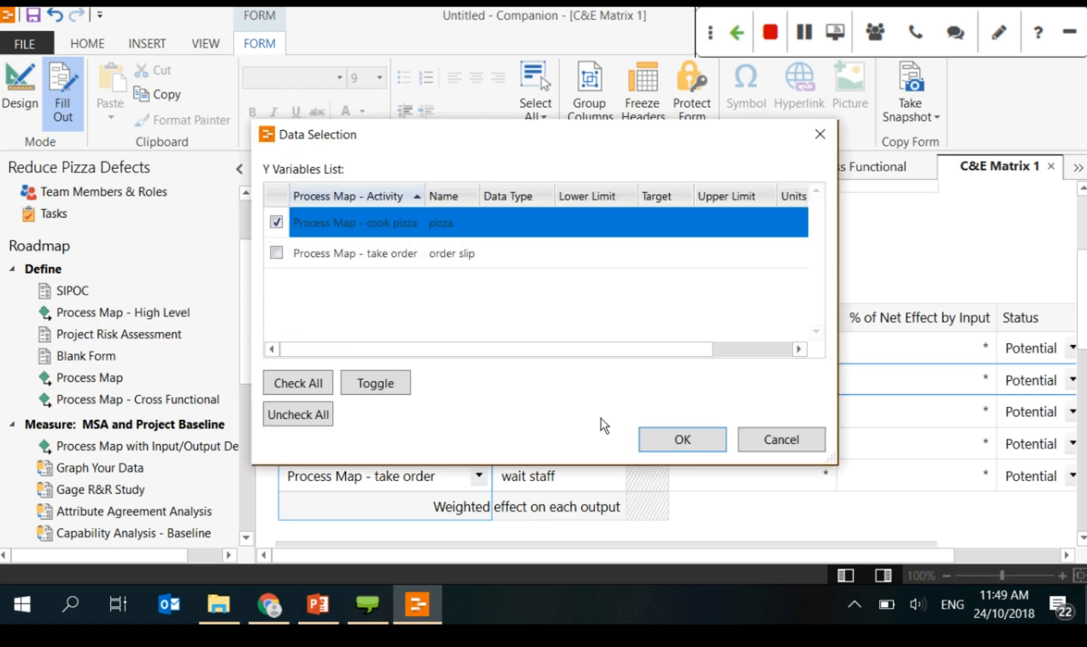
left_click(683, 439)
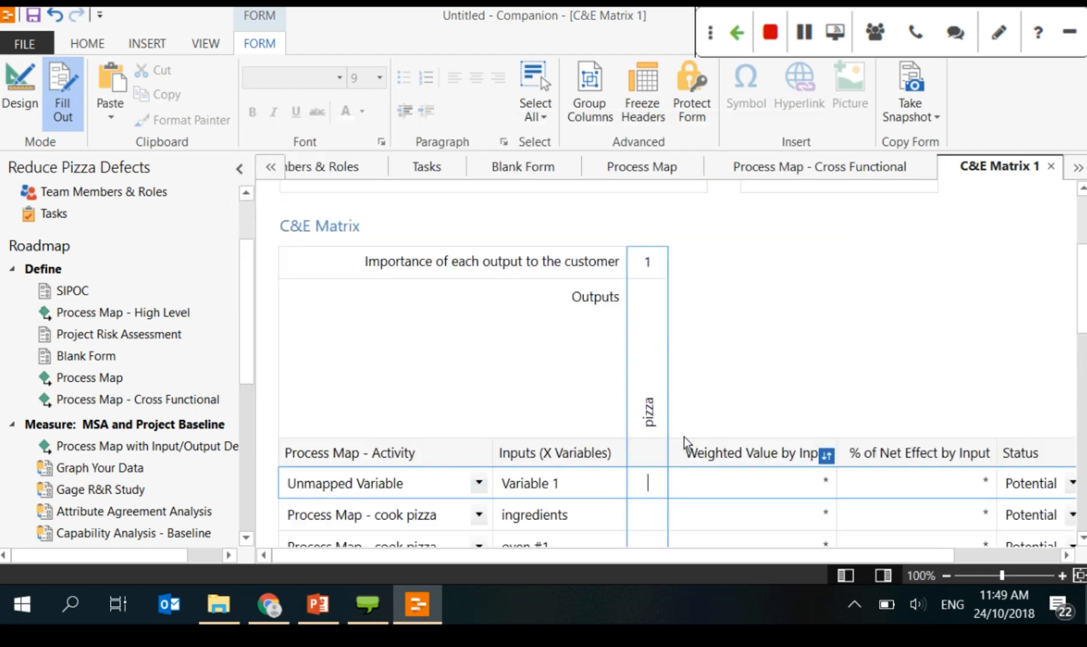
scroll(713, 407, "down", 2)
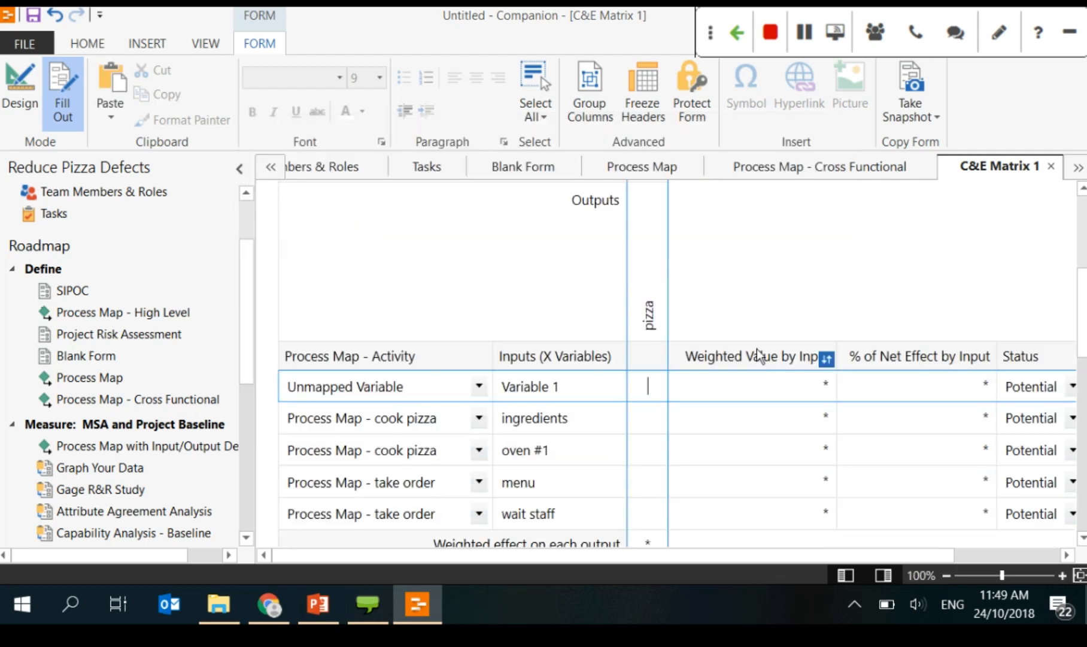
left_click(649, 332)
left_click(647, 385)
left_click(328, 603)
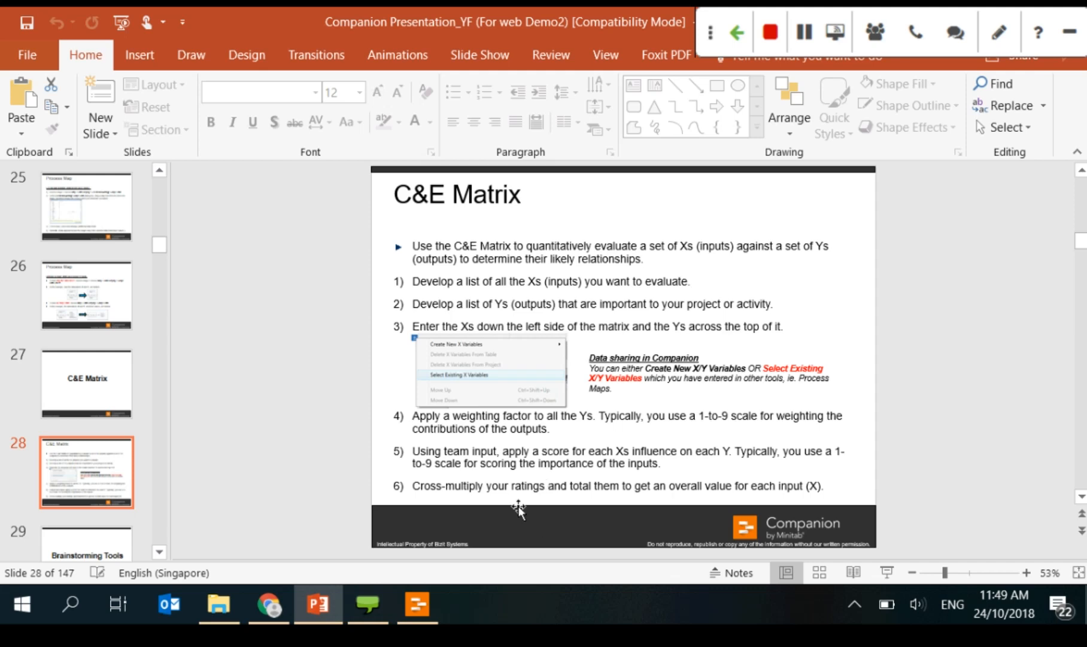
left_click(417, 604)
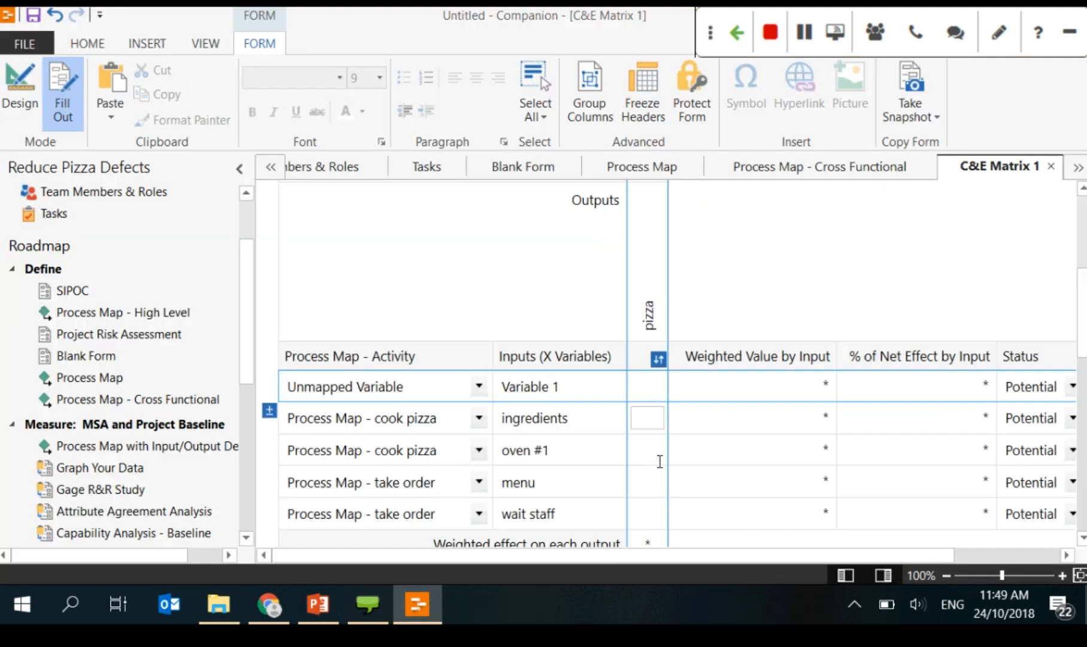
Step: Score Variable 1 at 3 for pizza
left_click(651, 421)
left_click(647, 391)
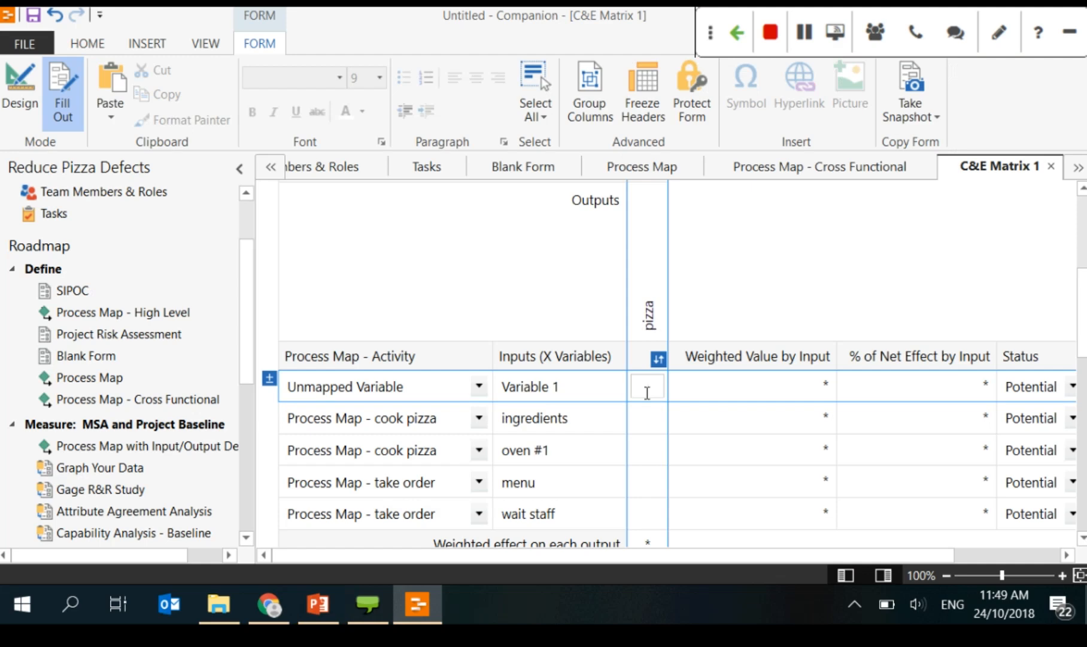
type("3")
key("Tab")
left_click(716, 377)
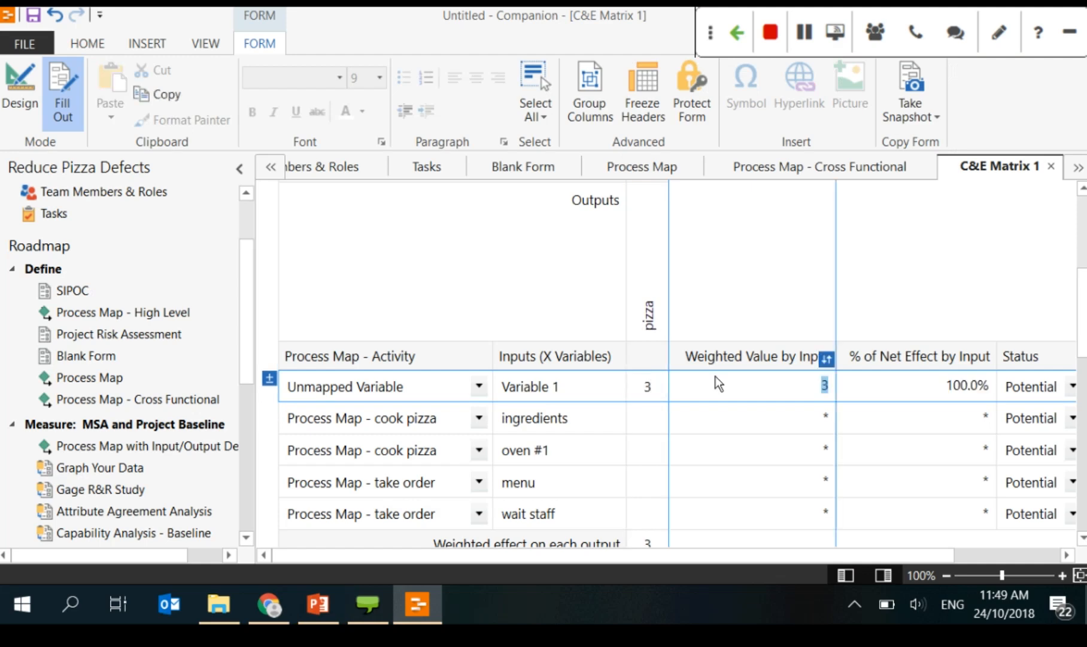
scroll(881, 554, "right", 3)
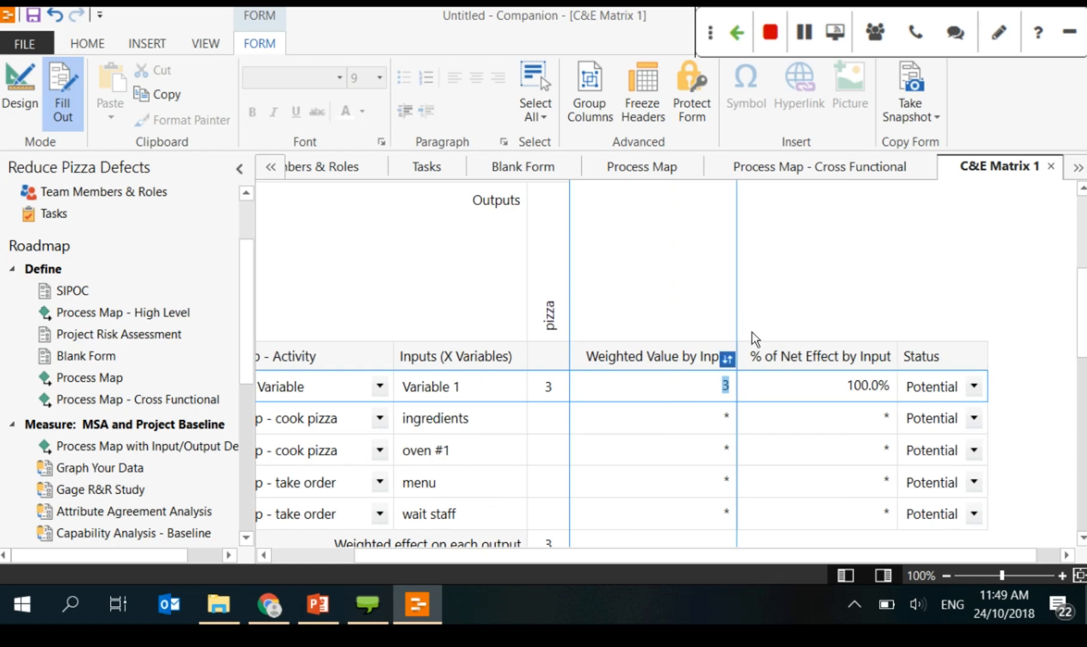
Step: Score pizza for ingredients 5, oven #1 7, menu 2 and wait staff 9
left_click(549, 426)
type("5")
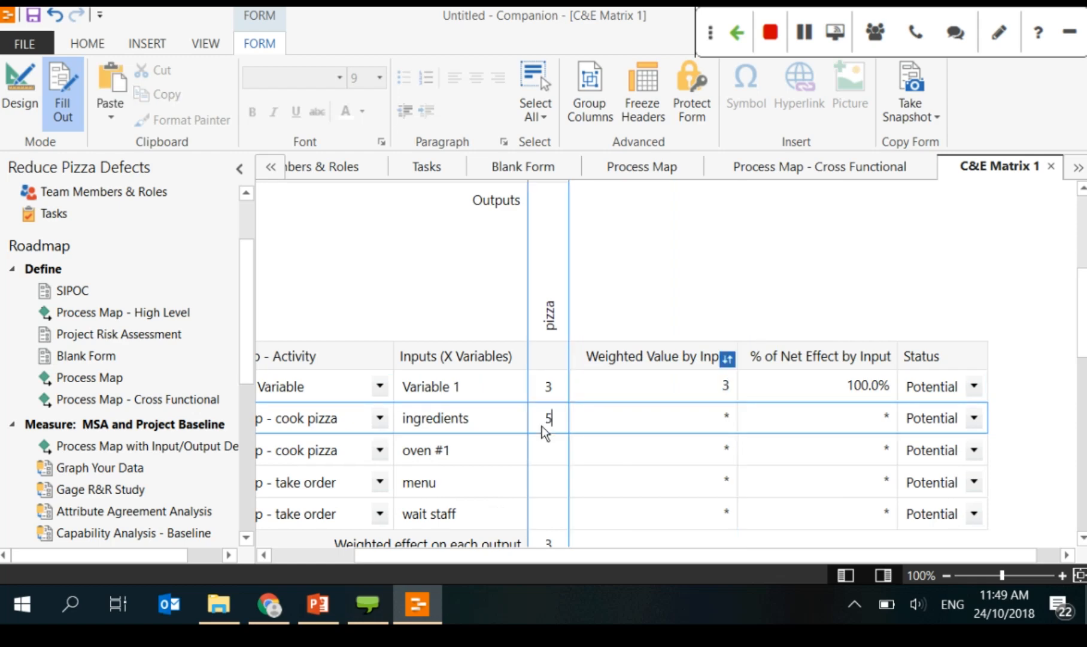
left_click(564, 454)
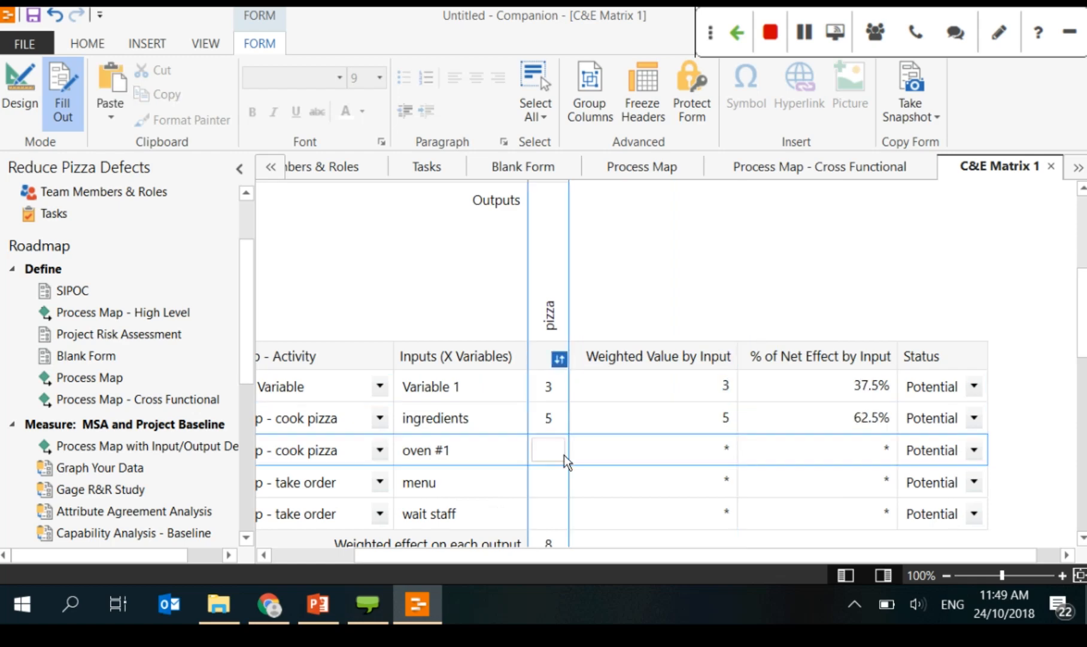
type("7")
left_click(557, 470)
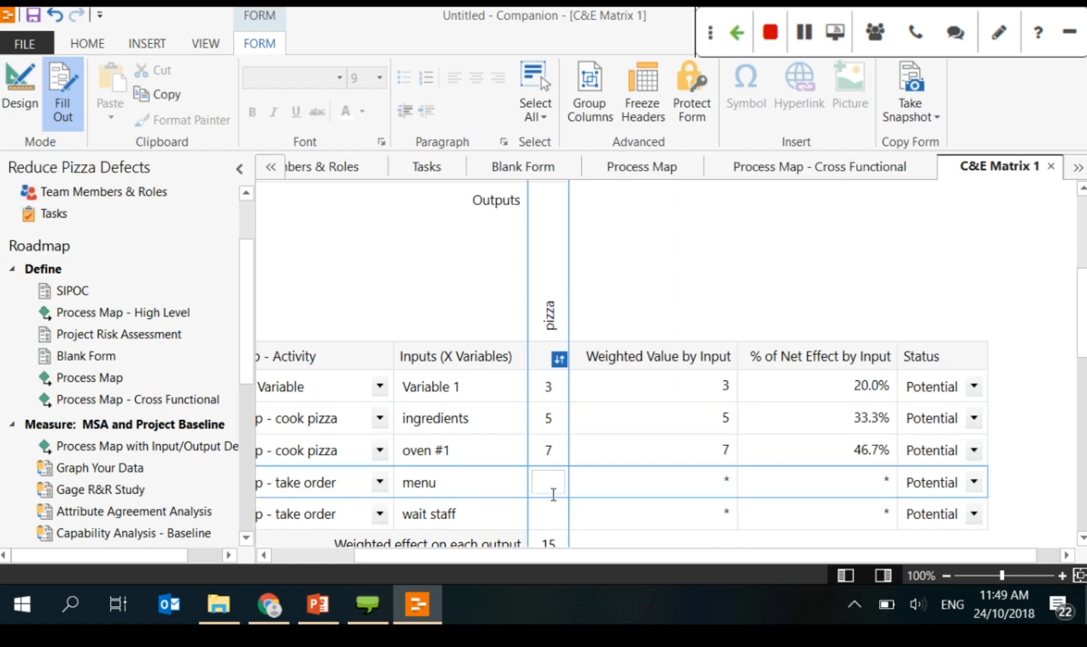
left_click(549, 507)
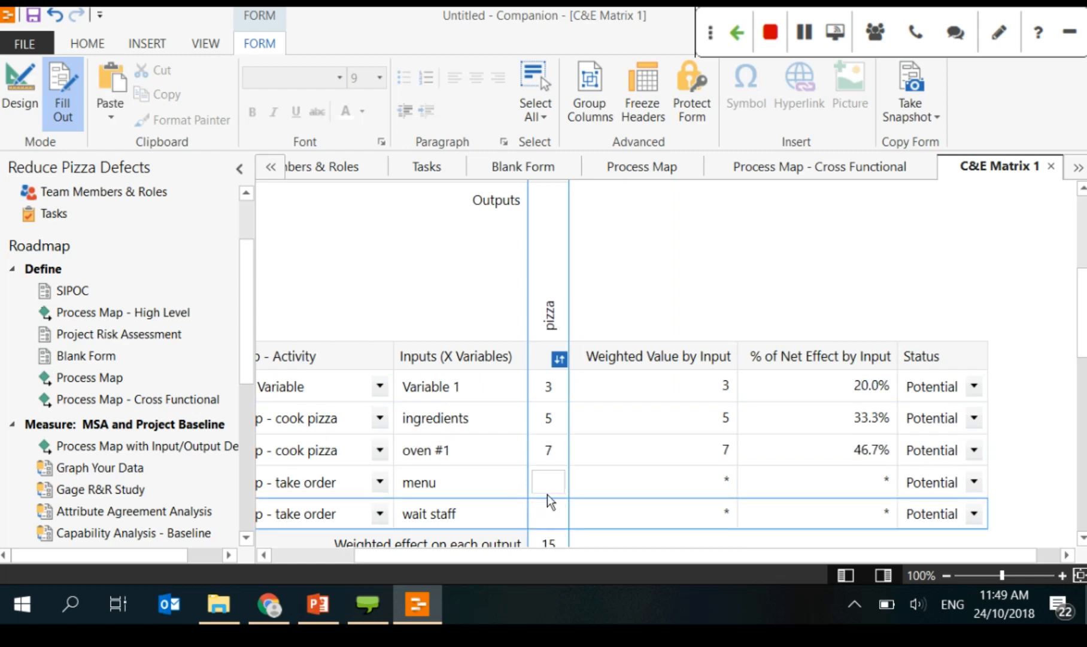
left_click(547, 493)
type("2")
left_click(550, 514)
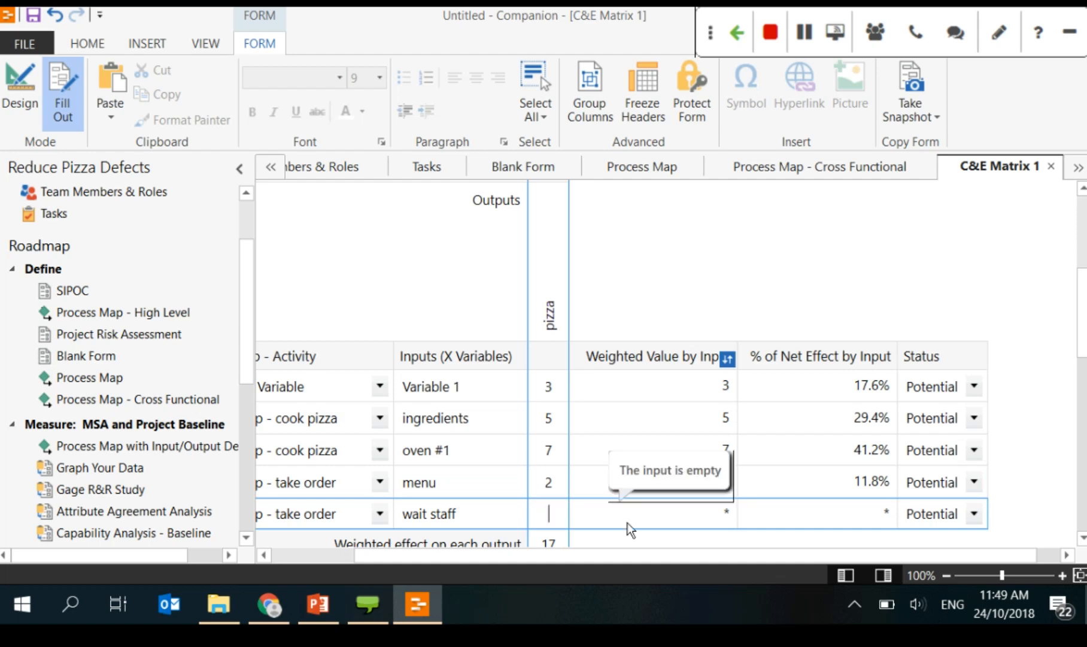
type("9")
scroll(629, 521, "down", 2)
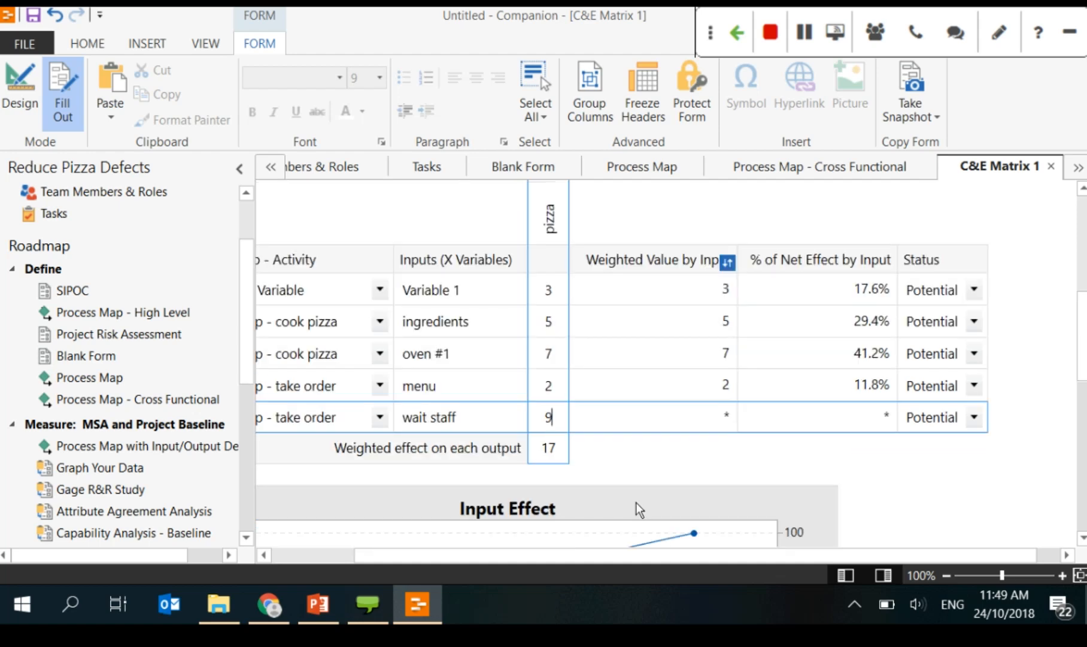
left_click(646, 425)
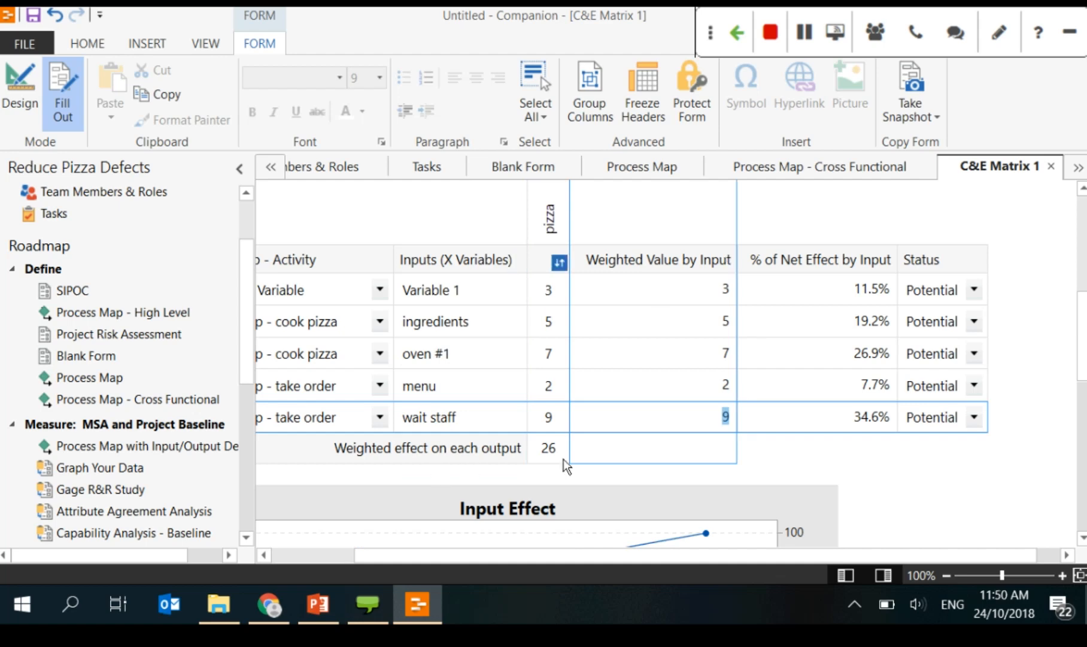
left_click(704, 446)
scroll(828, 463, "down", 3)
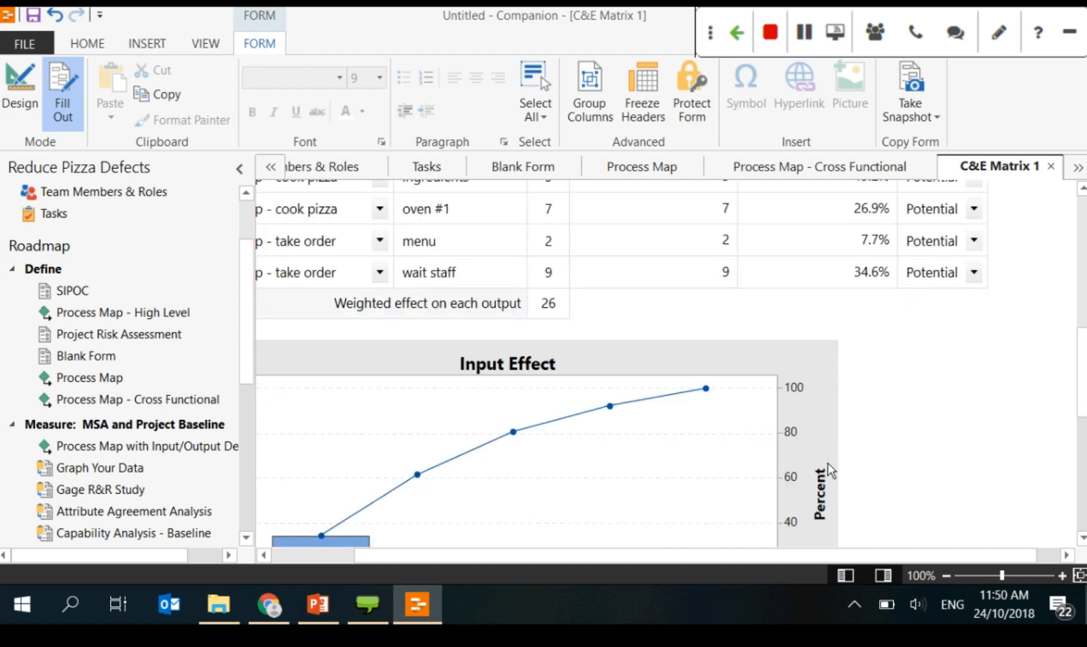
scroll(828, 463, "down", 2)
left_click_drag(413, 549, 325, 563)
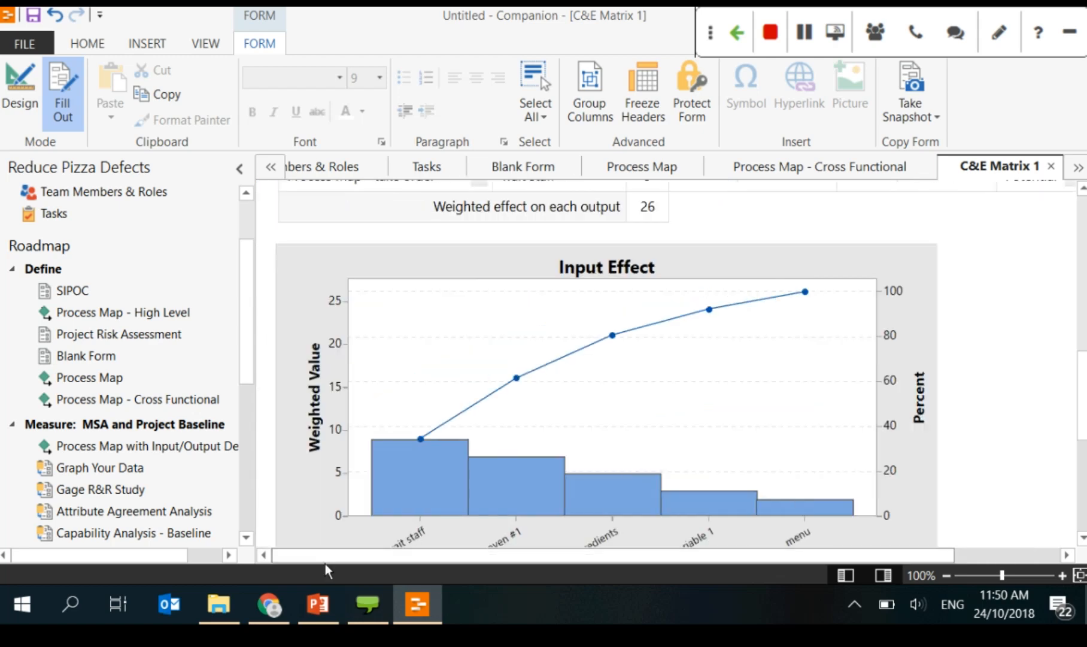
scroll(496, 498, "down", 1)
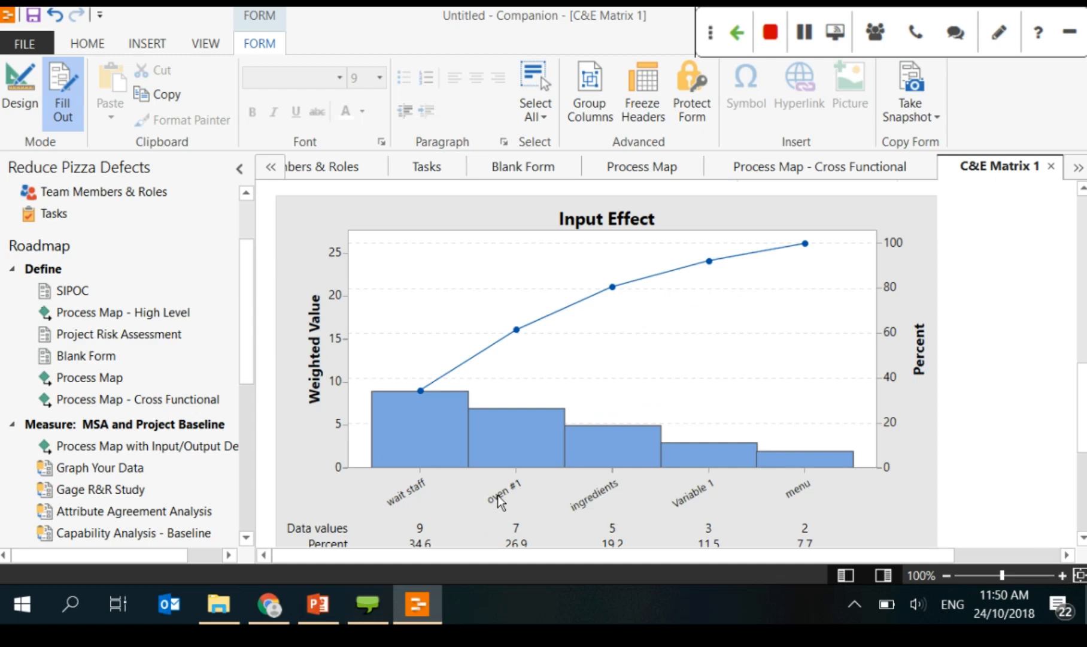
scroll(498, 495, "down", 2)
scroll(486, 455, "up", 1)
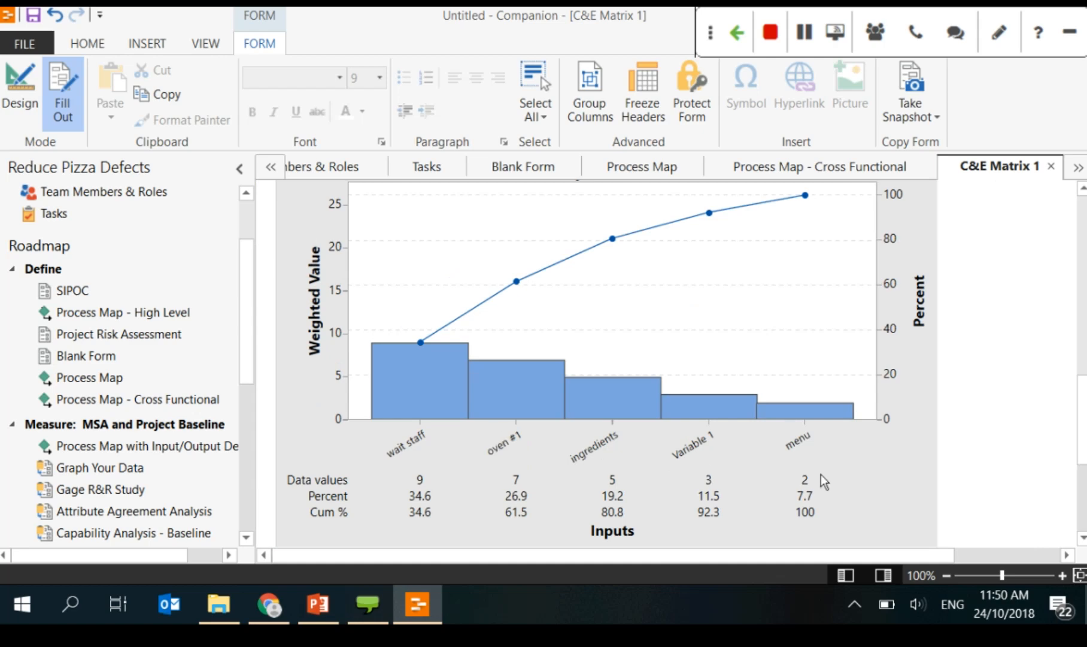
scroll(821, 474, "up", 6)
scroll(821, 476, "up", 2)
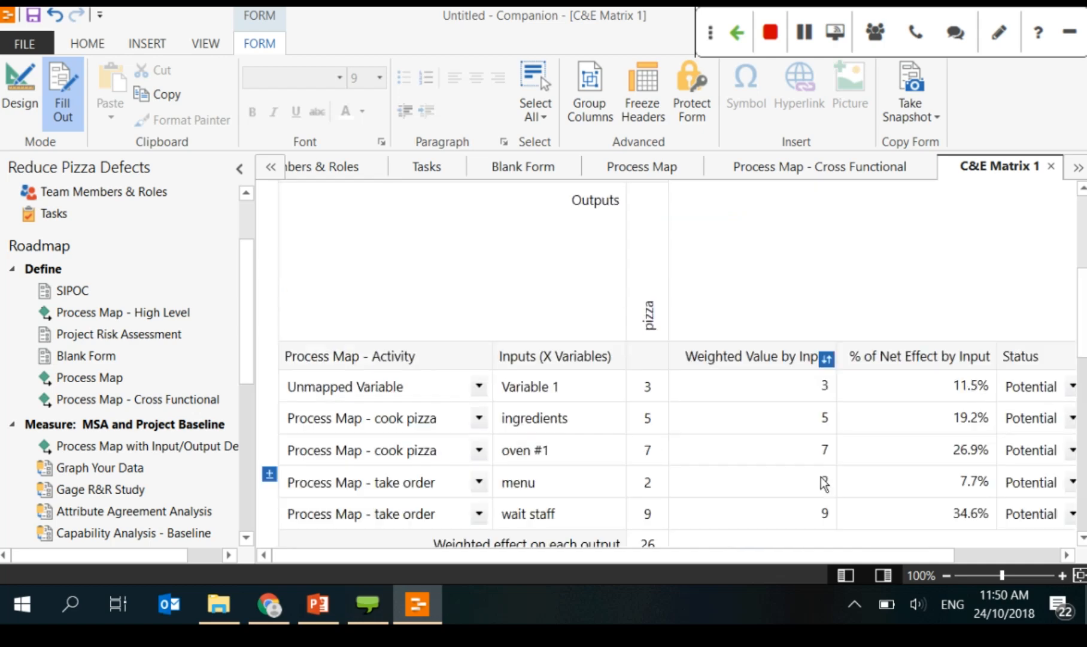
scroll(823, 482, "up", 2)
scroll(821, 480, "up", 2)
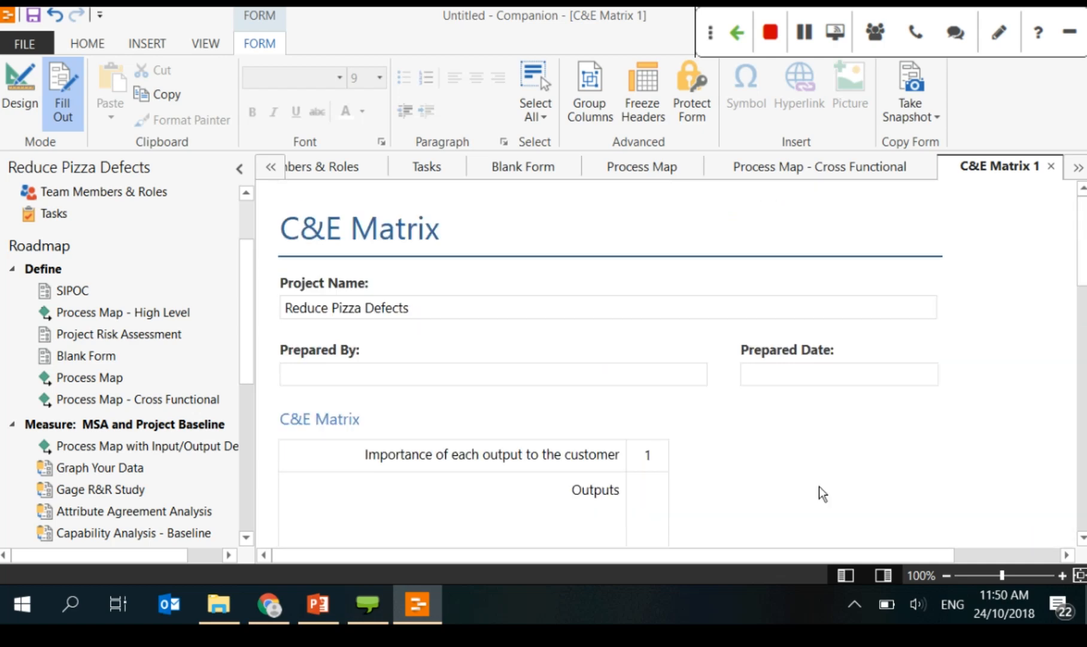
scroll(819, 486, "down", 3)
scroll(823, 488, "down", 2)
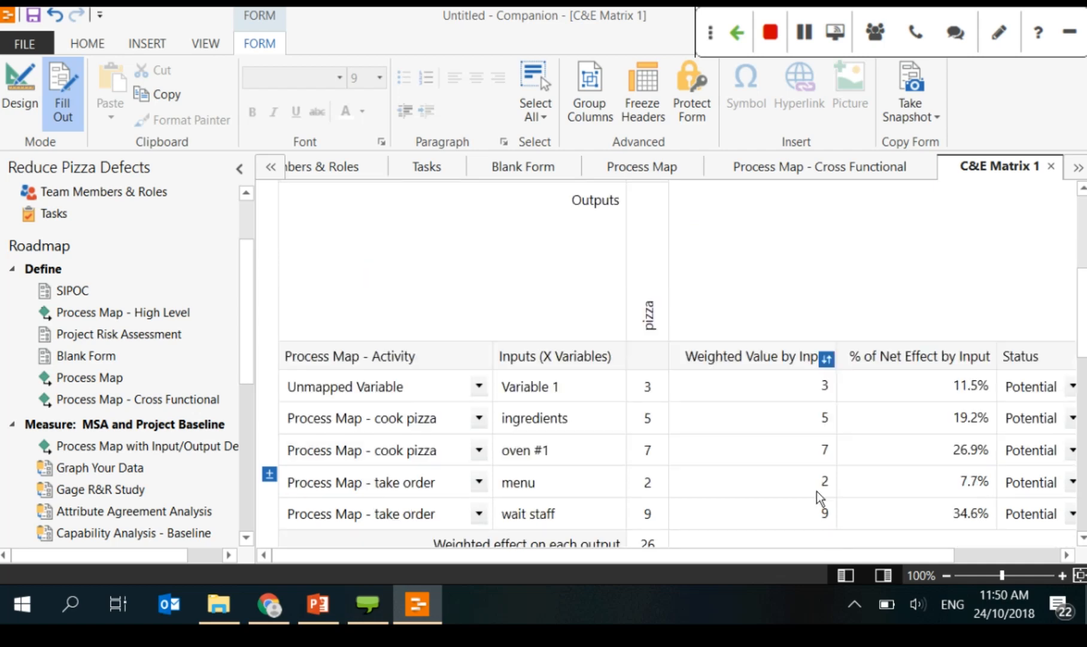
Step: Advance the deck to slide 29, Brainstorming Tools, then return to the Companion C&E Matrix
left_click(318, 601)
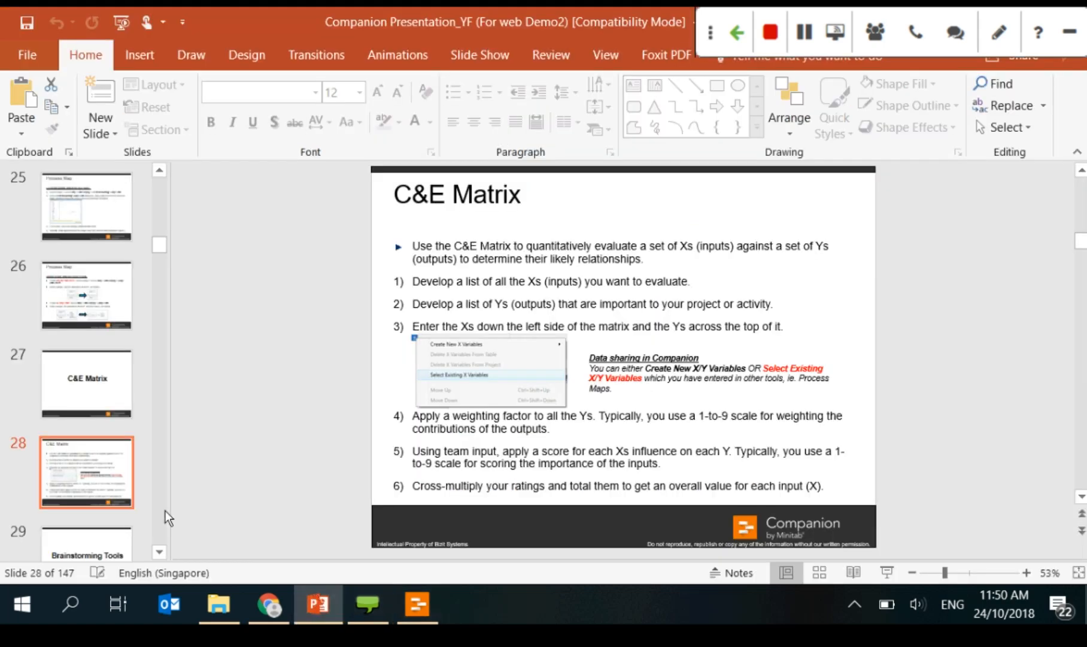
scroll(165, 511, "down", 1)
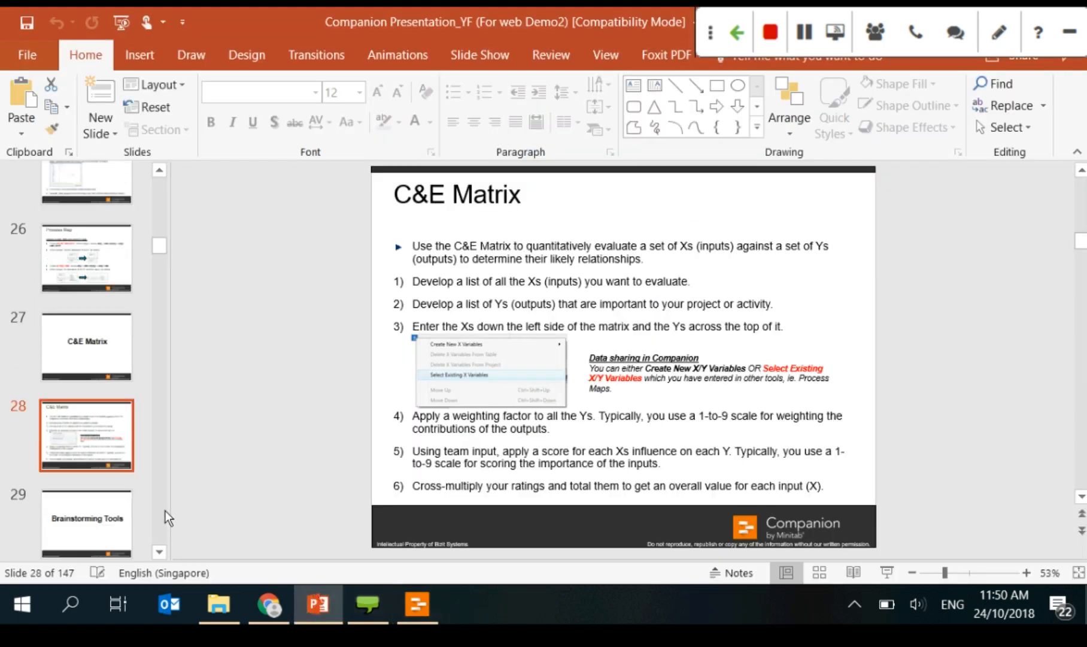
left_click(87, 521)
scroll(72, 417, "down", 2)
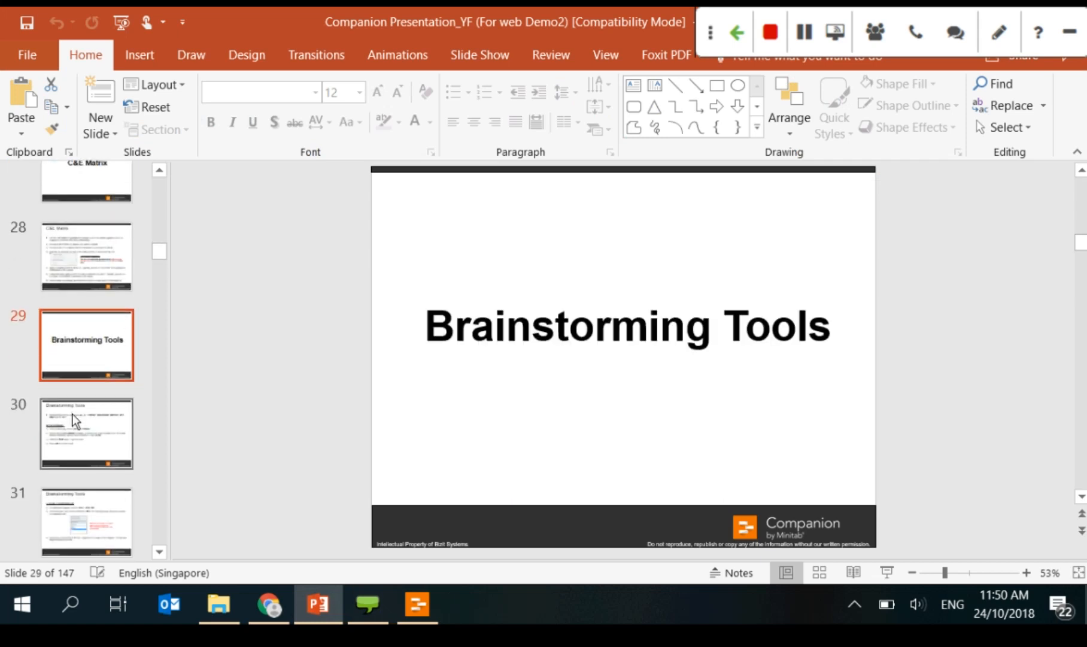
scroll(73, 419, "down", 2)
key("alt+Tab")
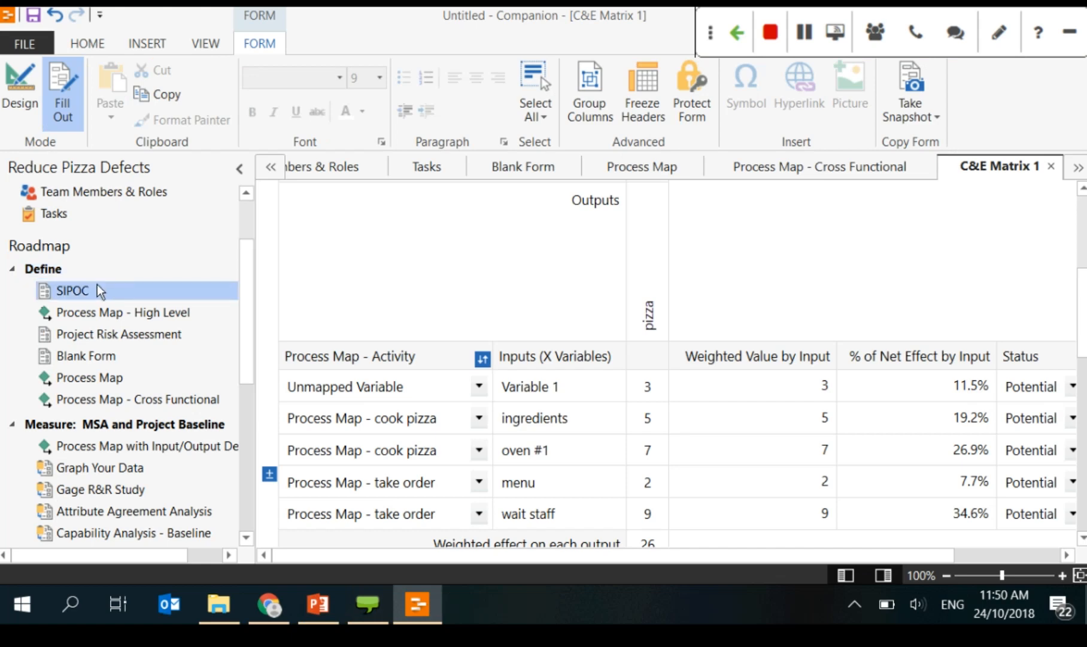
Step: Insert a fishbone using the Man Machines Materials template
left_click(126, 44)
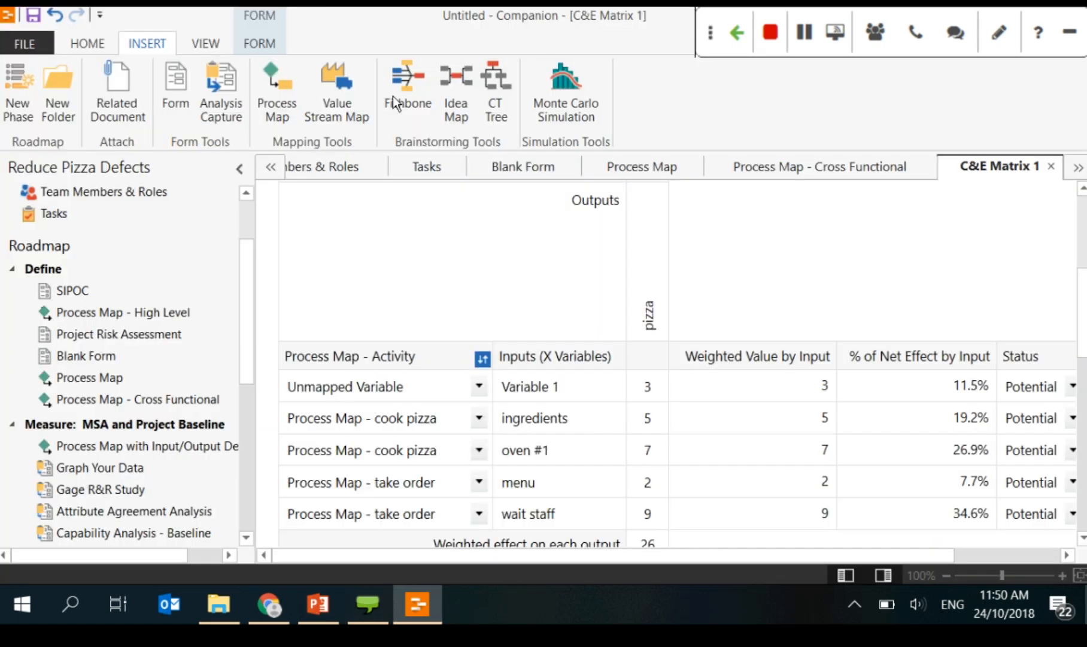
left_click(392, 96)
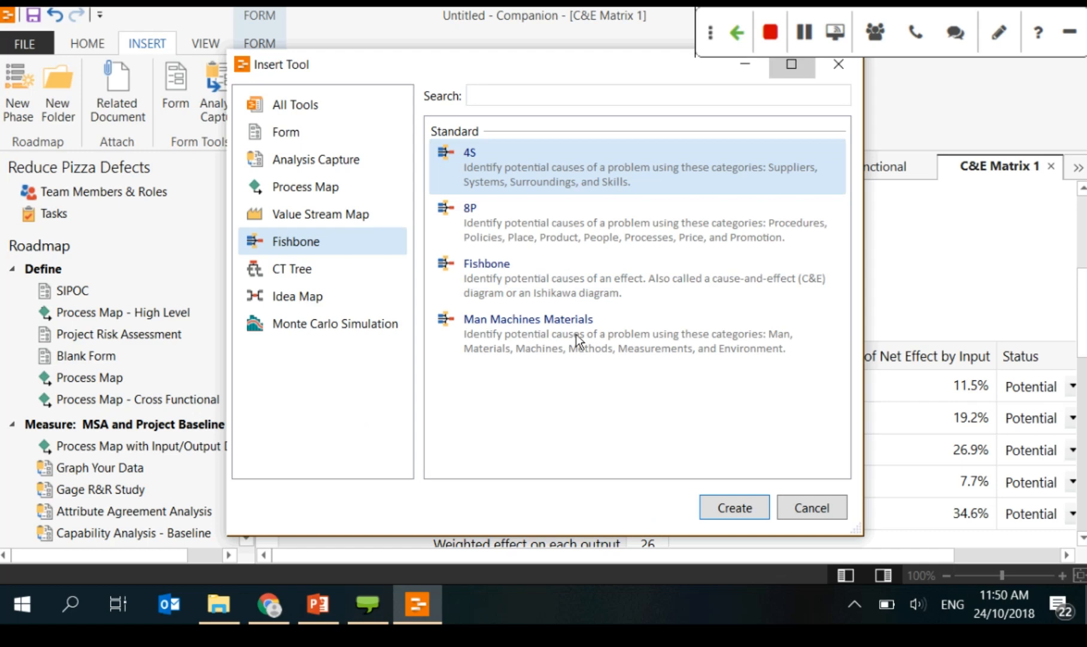
left_click(791, 64)
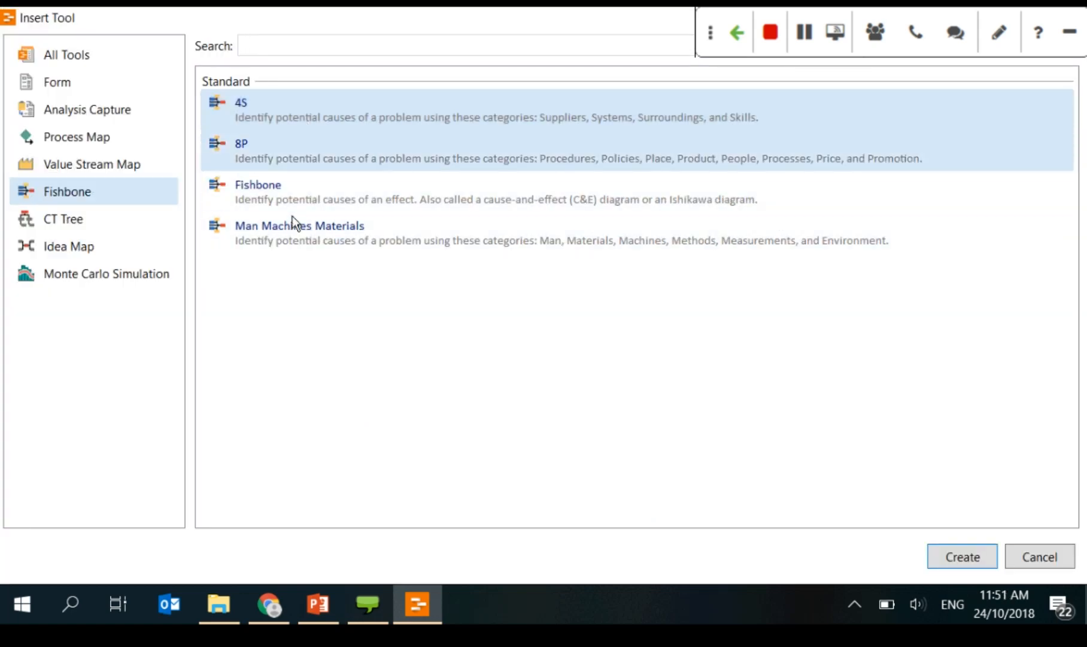
left_click(278, 189)
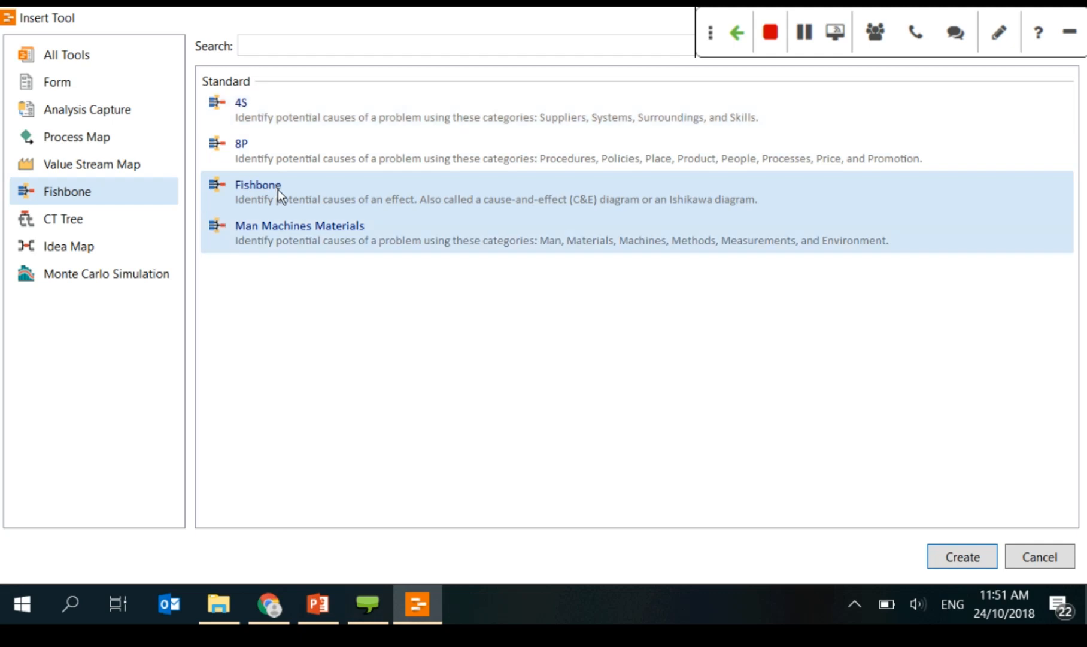
left_click(300, 229)
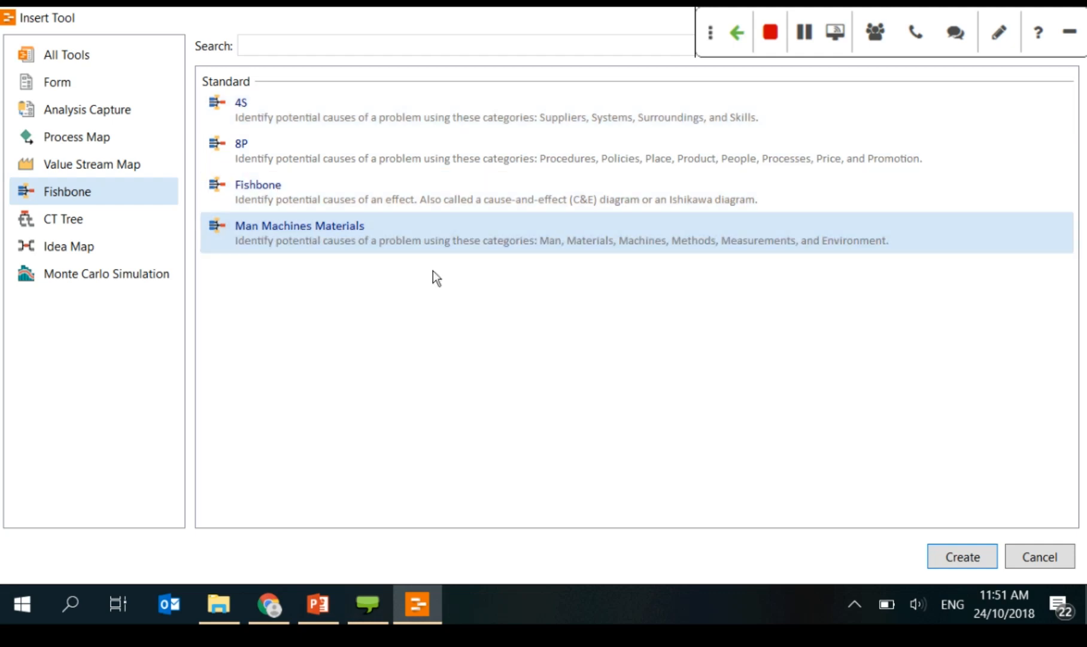
key("Return")
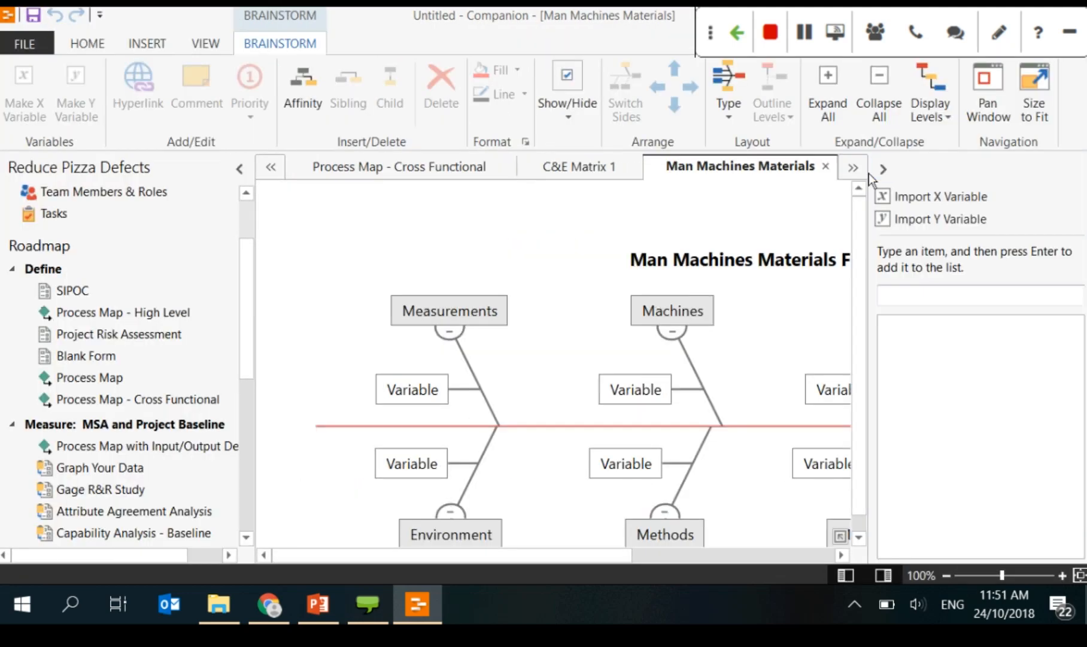
Step: Hide the task pane and zoom the fishbone out to 80%
left_click(869, 174)
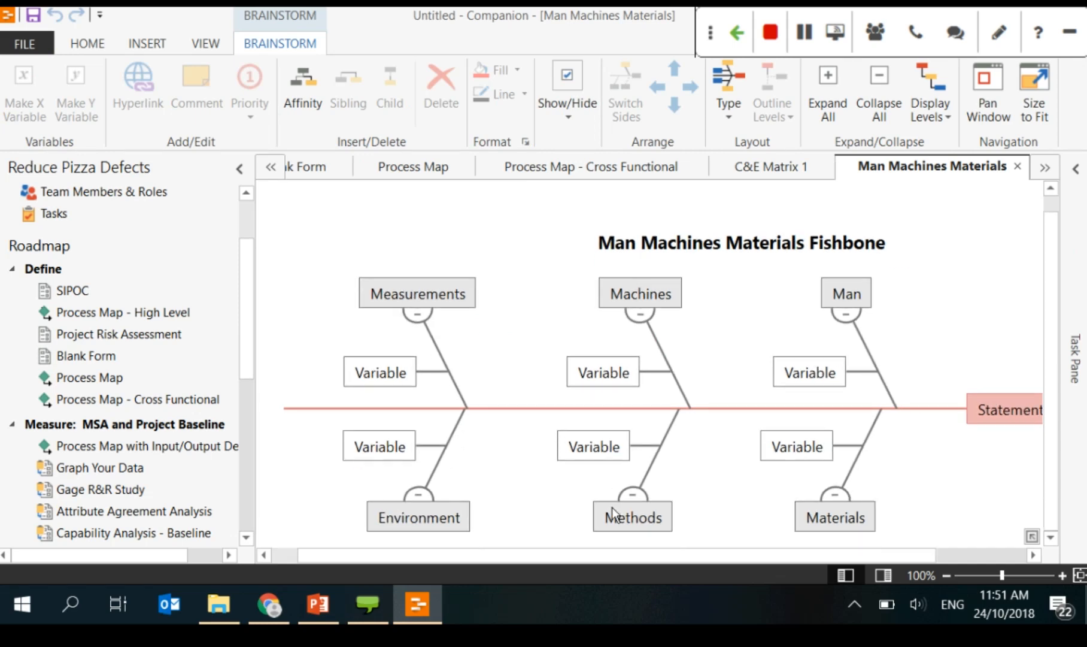
left_click(946, 575)
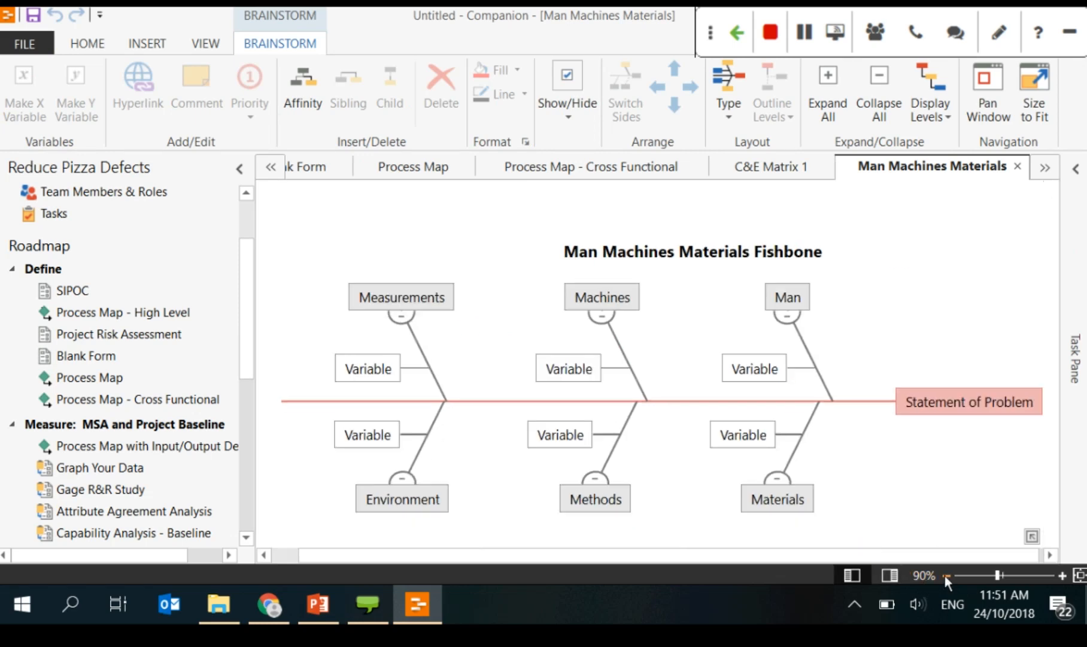
left_click(945, 575)
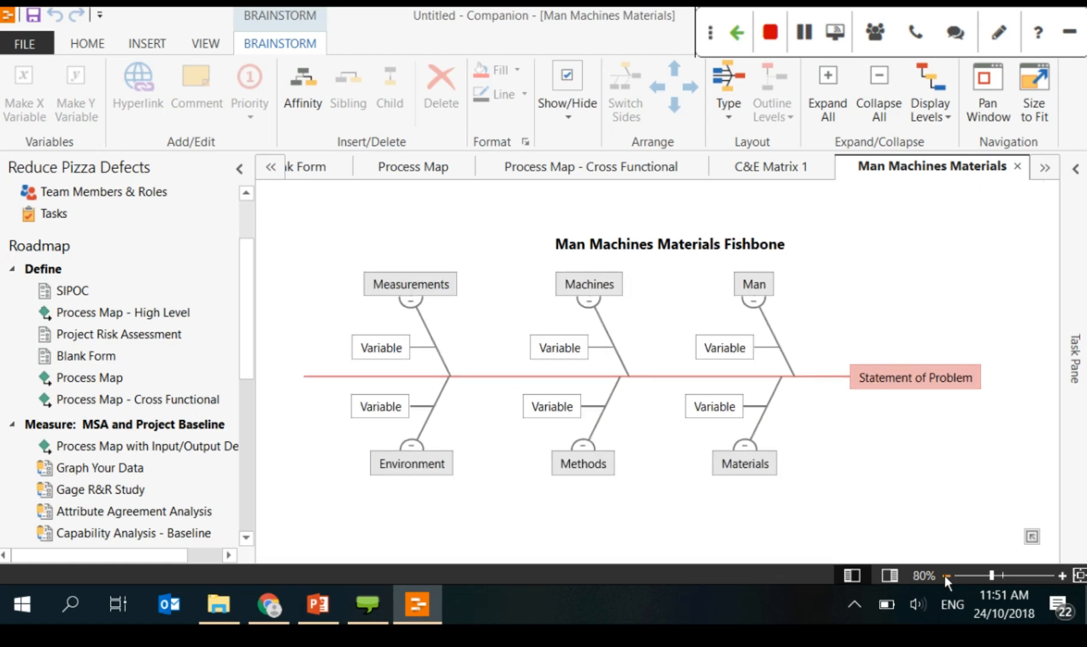
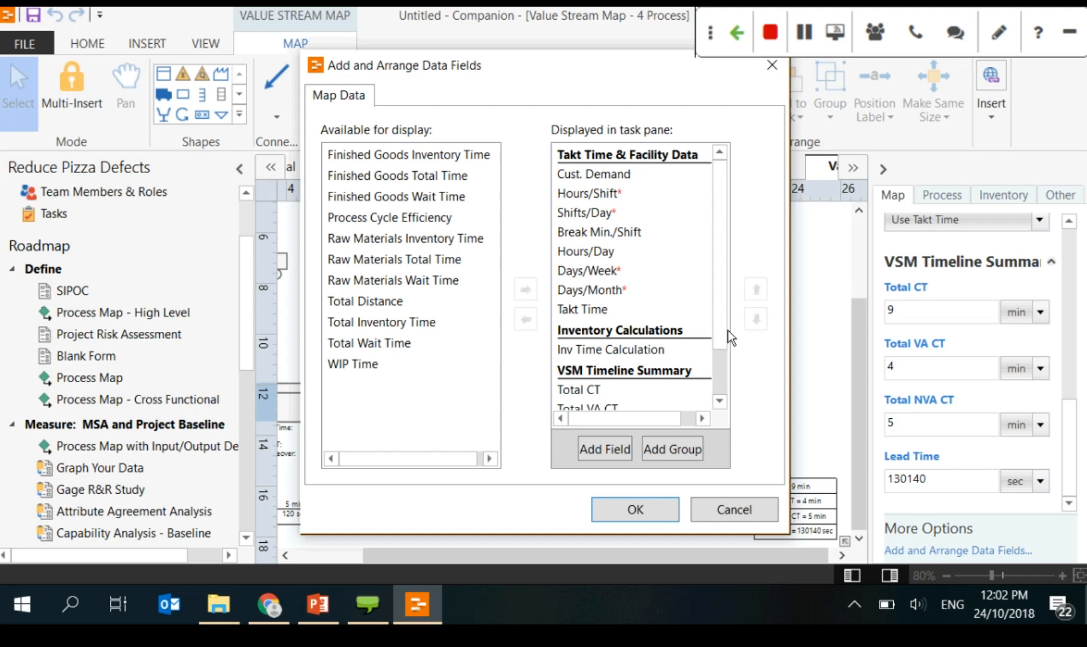
Step: Add Total Distance to the VSM Timeline Summary fields, apply it, and reopen Add and Arrange Data Fields
scroll(726, 359, "down", 1)
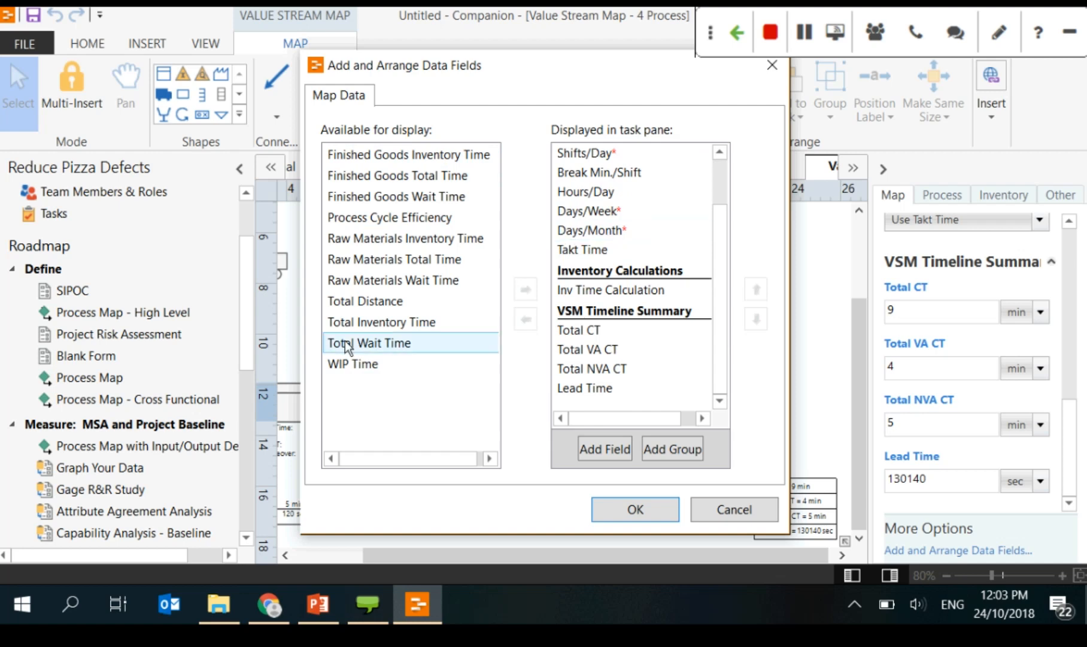
left_click(366, 301)
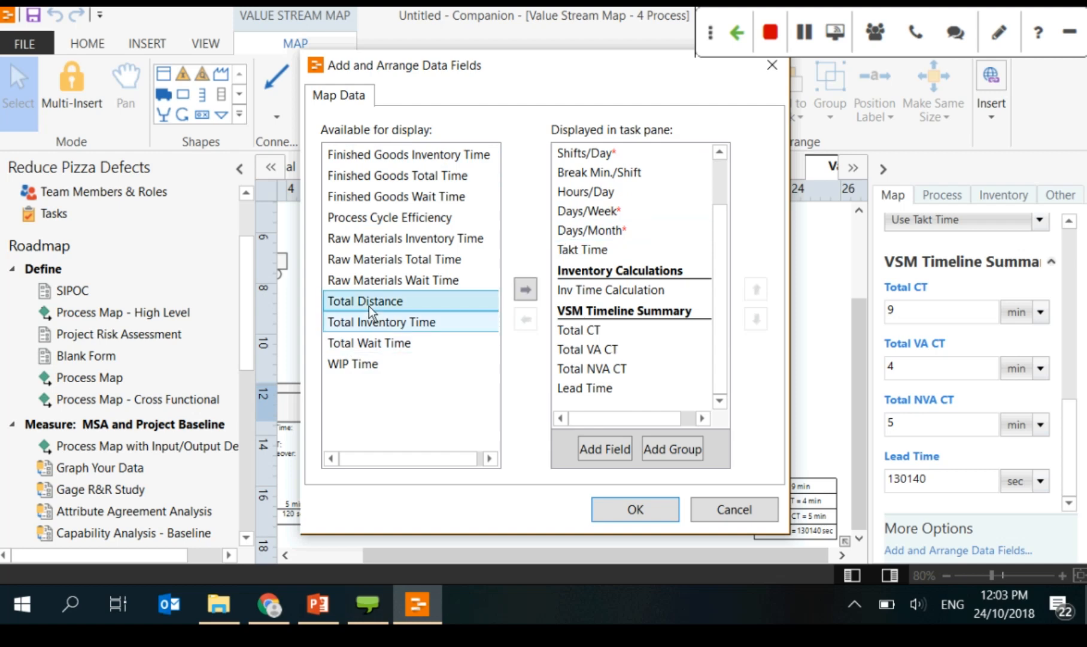
left_click(525, 290)
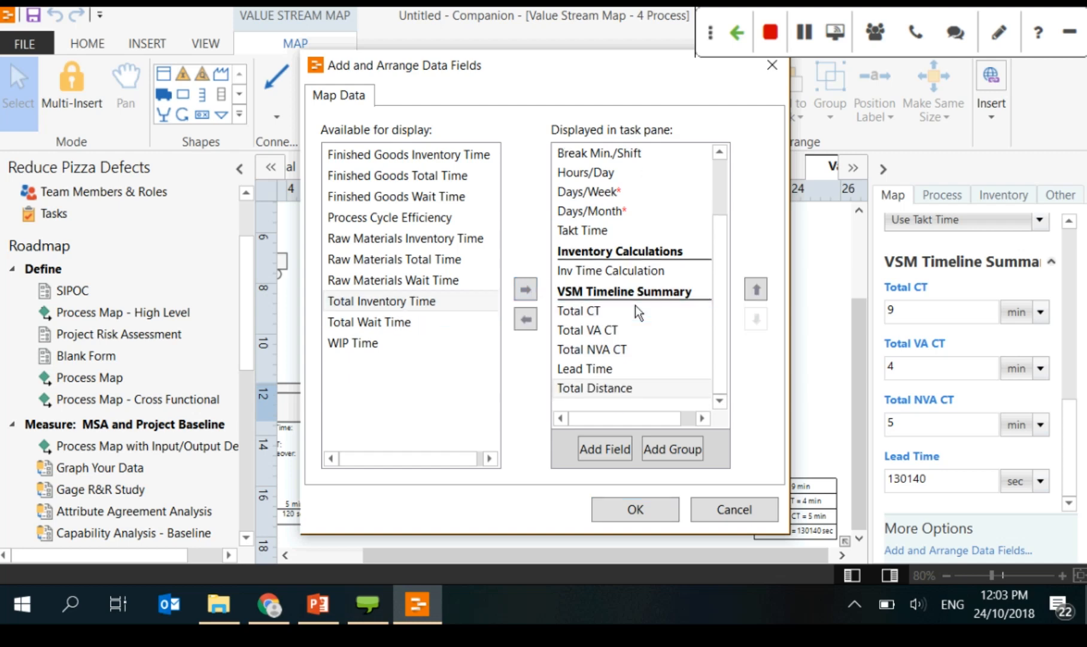
left_click(395, 307)
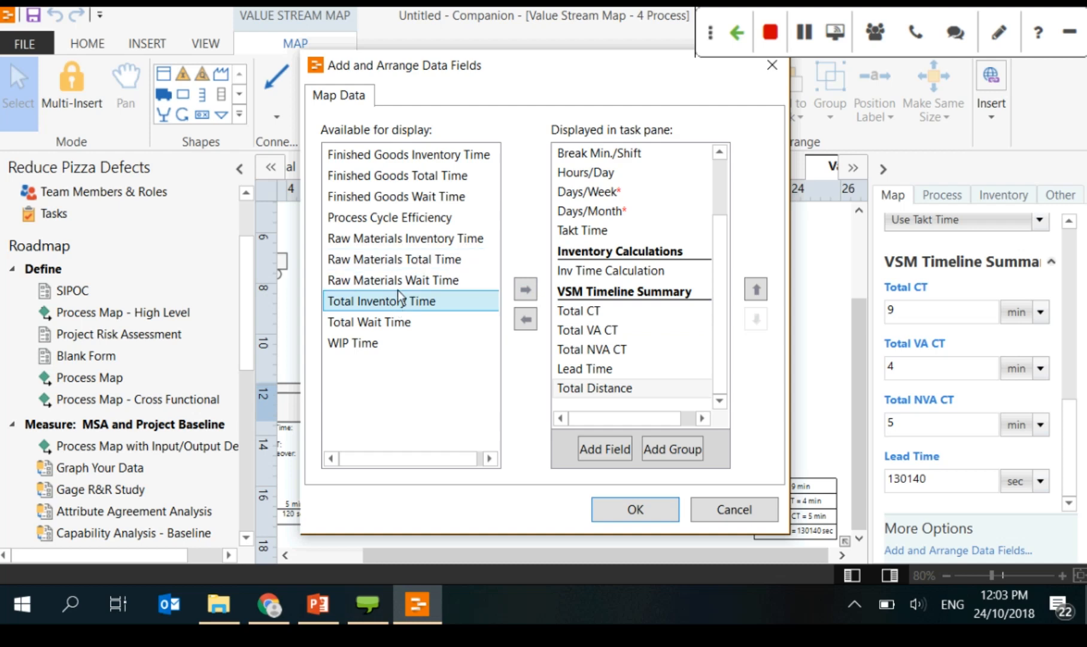
left_click(528, 288)
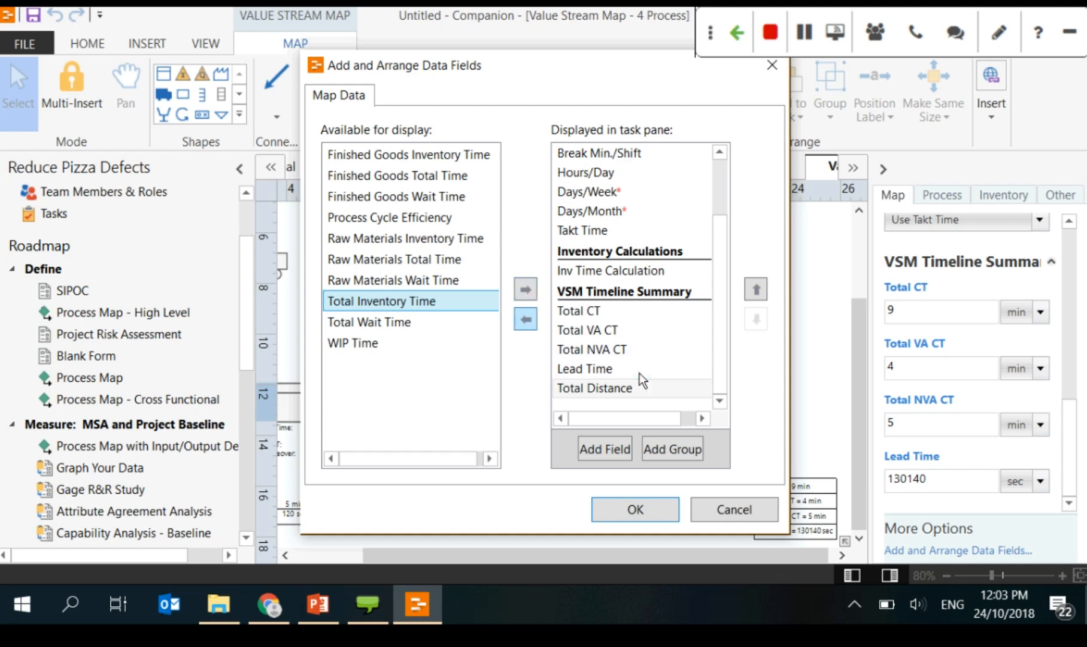
left_click(584, 388)
left_click(525, 320)
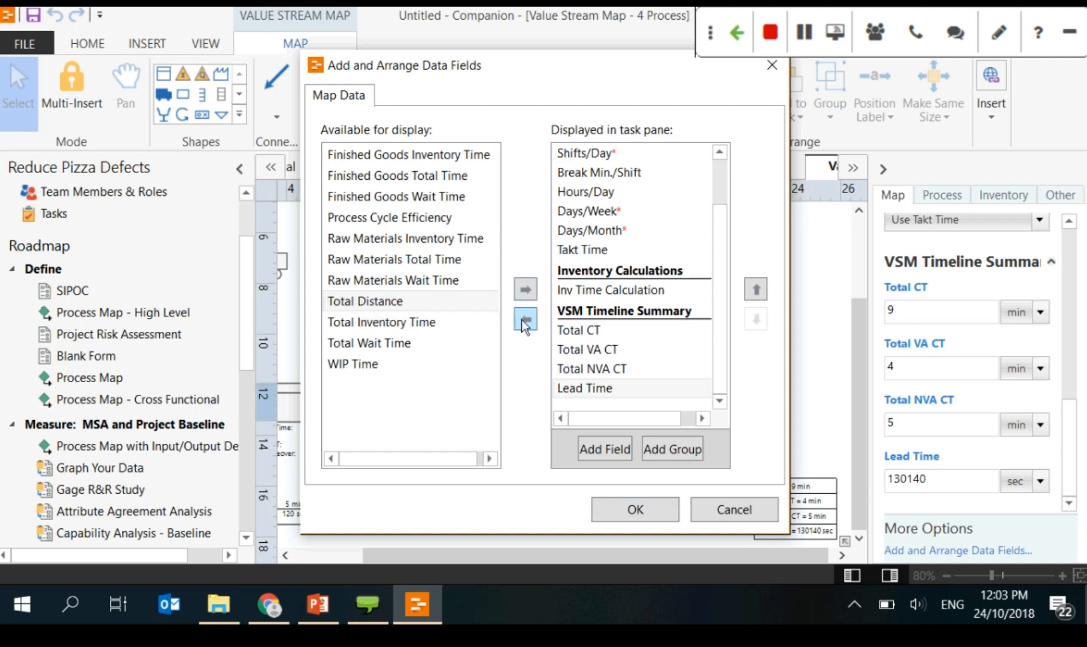
left_click(526, 289)
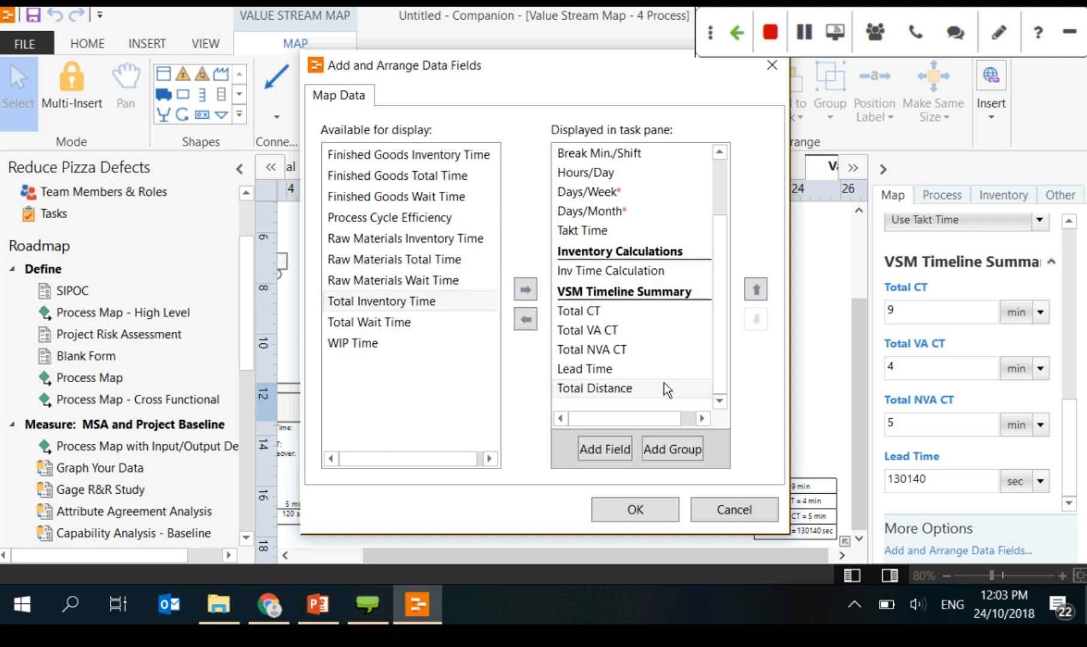
left_click(636, 512)
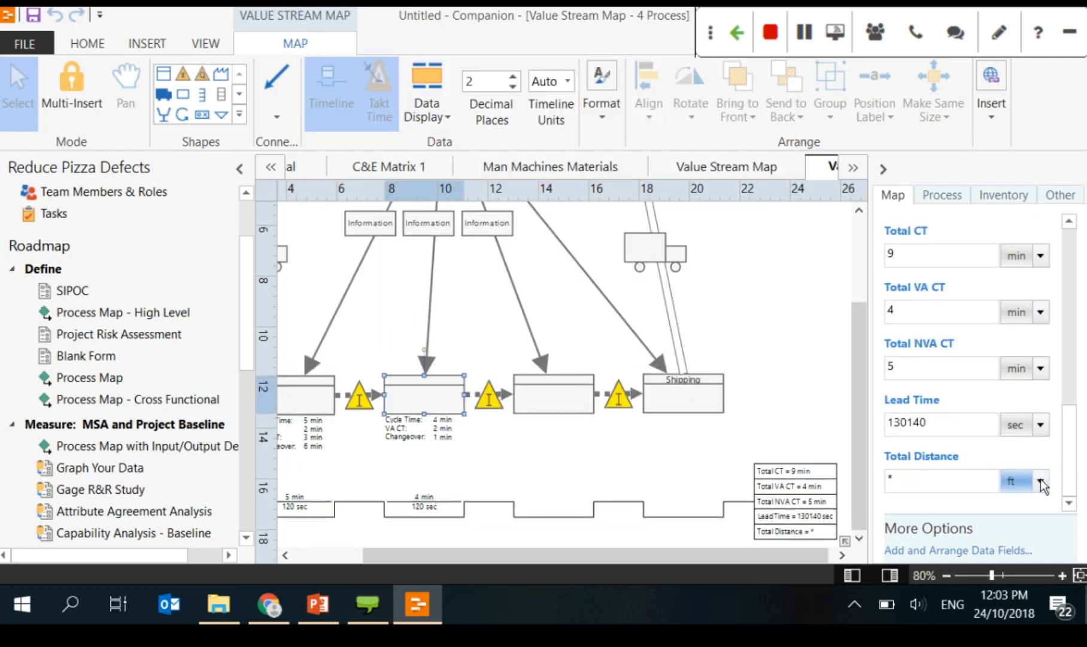
left_click(974, 550)
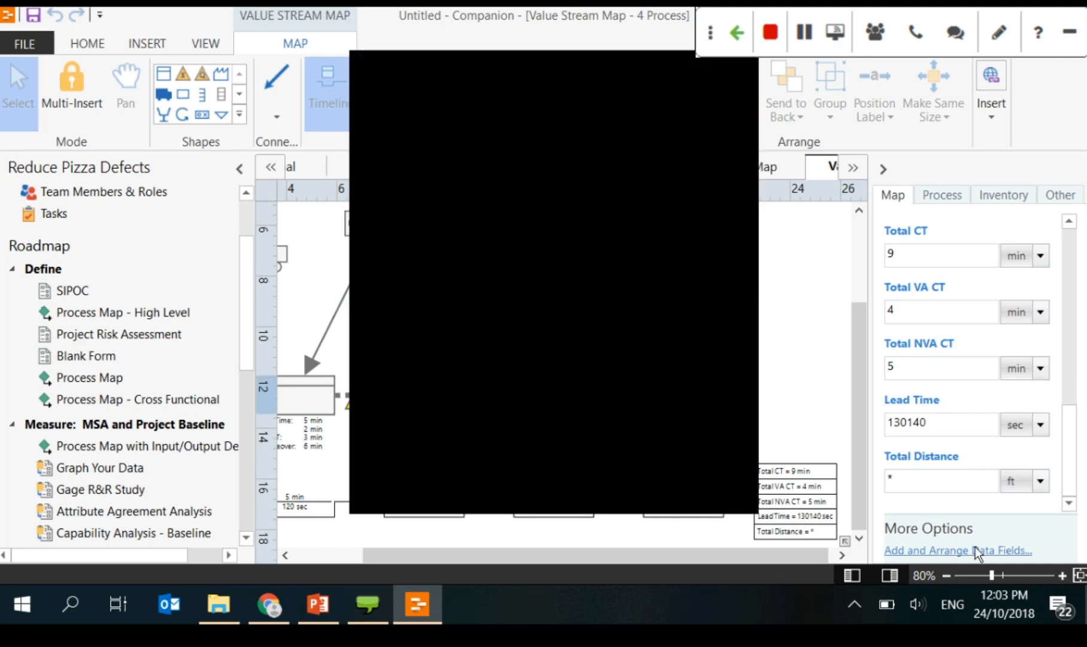
scroll(717, 354, "down", 3)
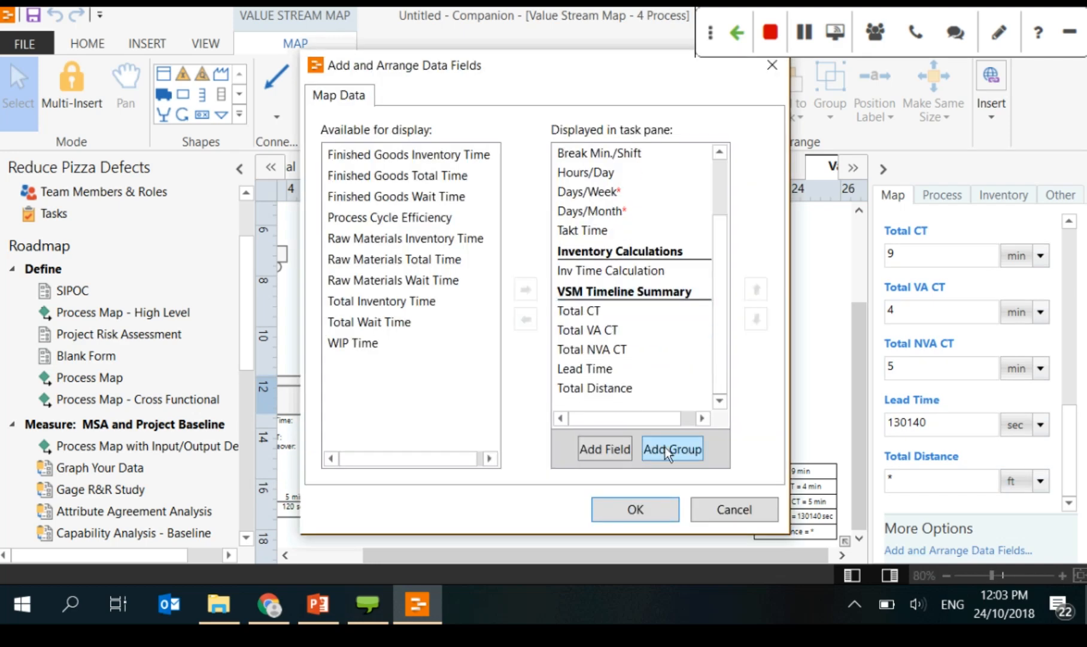
Step: Create a new custom field named downtime with type Integer
left_click(617, 451)
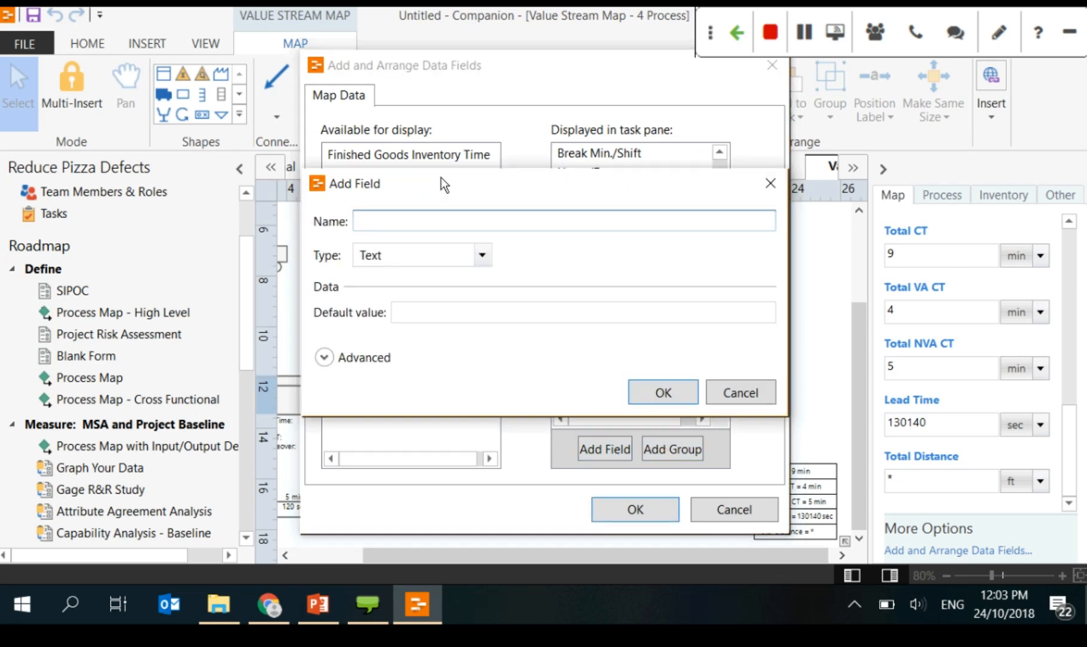
left_click_drag(440, 178, 471, 157)
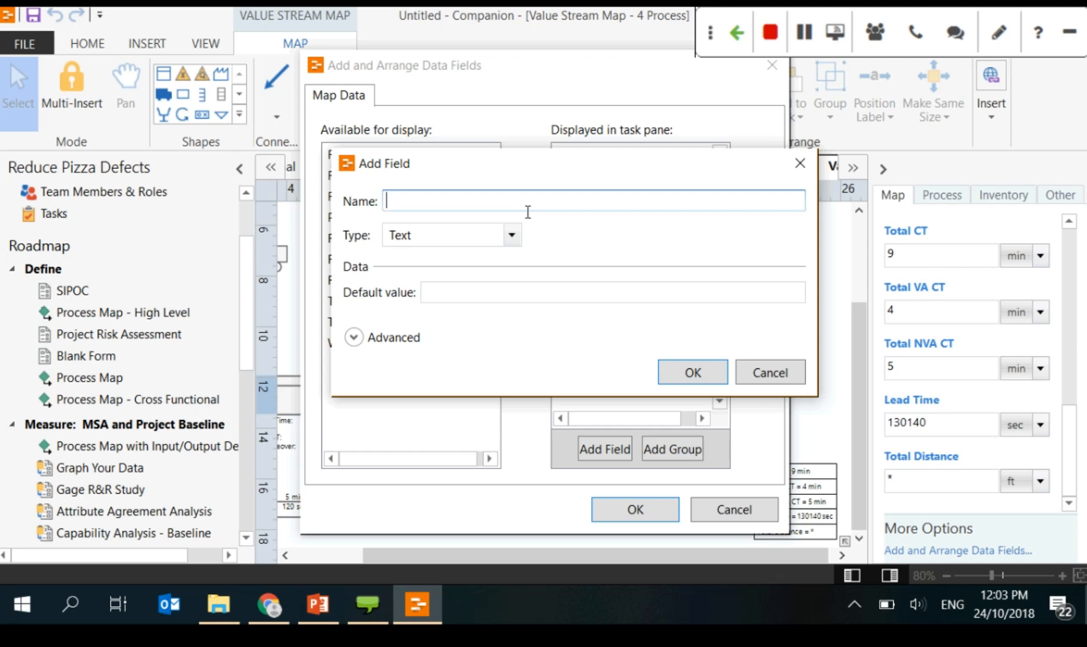
type("downtime")
left_click(513, 233)
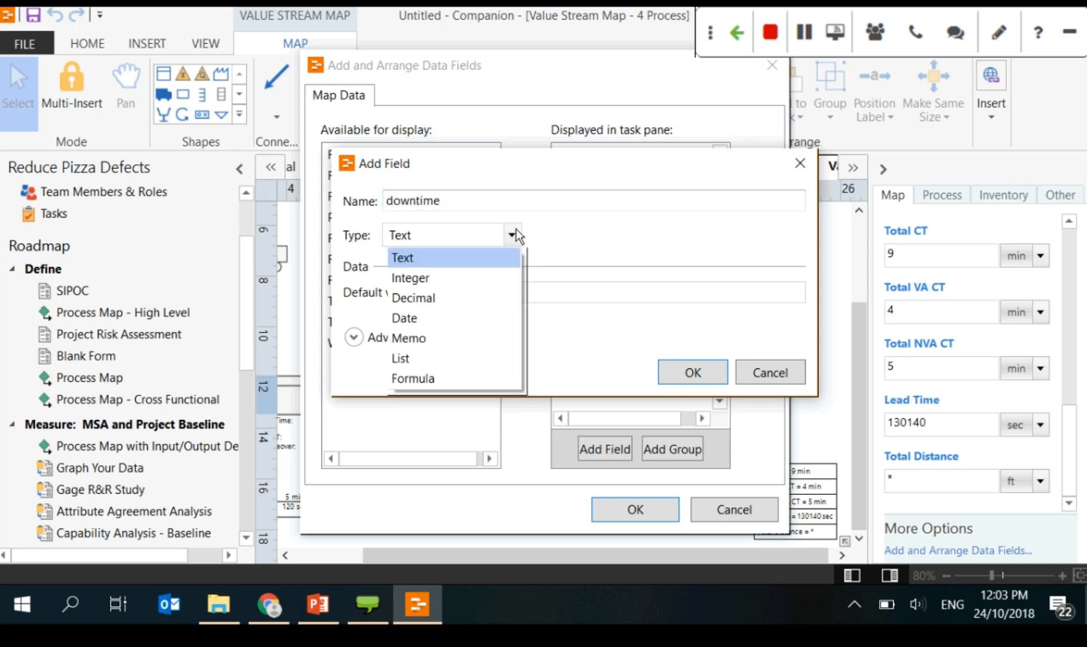
left_click(491, 277)
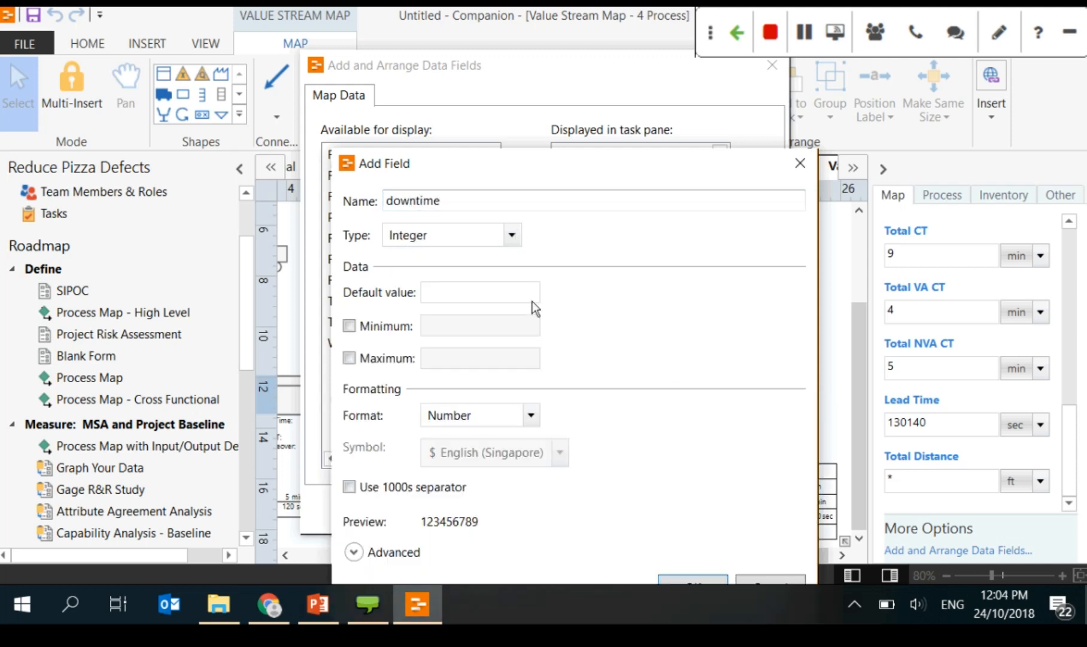
left_click(512, 235)
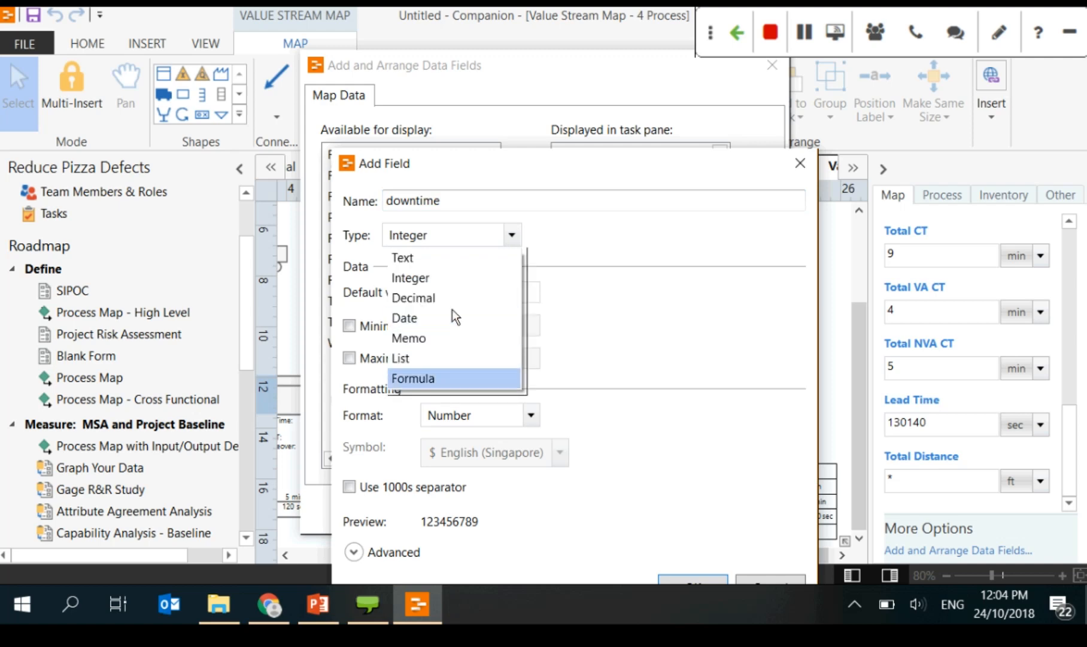
left_click(428, 376)
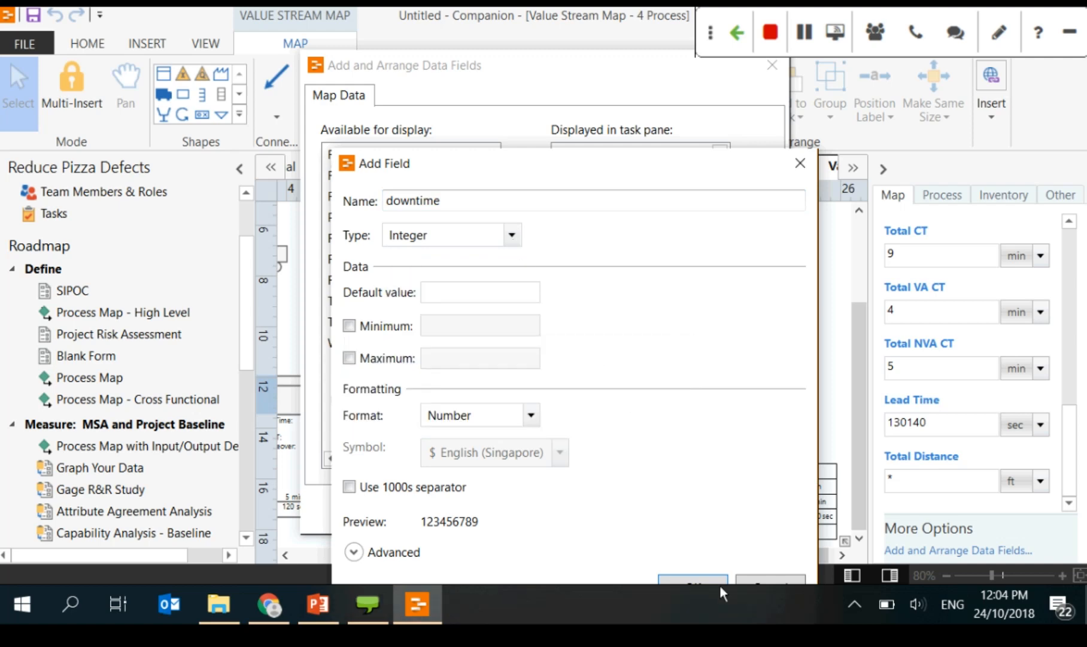
left_click_drag(581, 186, 524, 88)
key("Return")
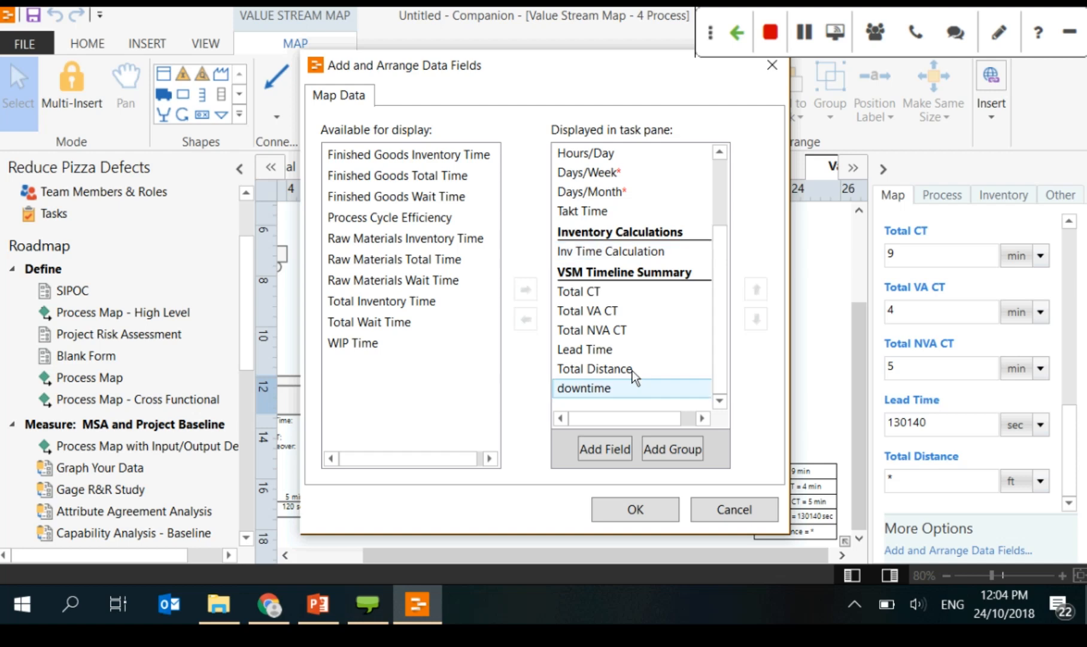
Step: Reorder the downtime field up and down, leaving it at the bottom of the displayed list
scroll(647, 360, "up", 2)
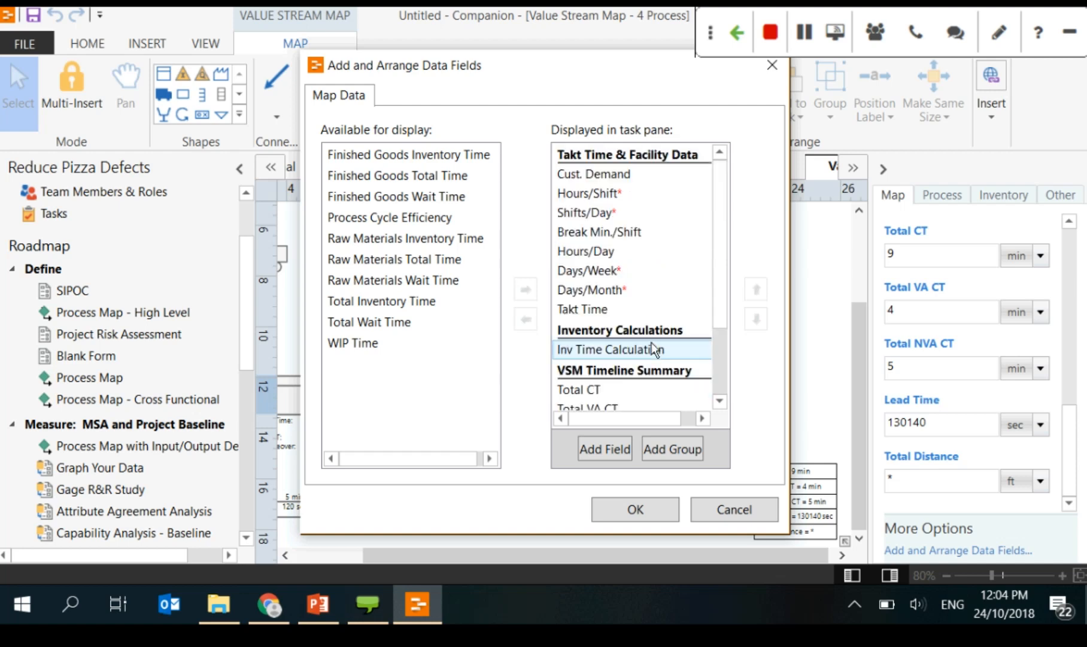
scroll(654, 349, "down", 2)
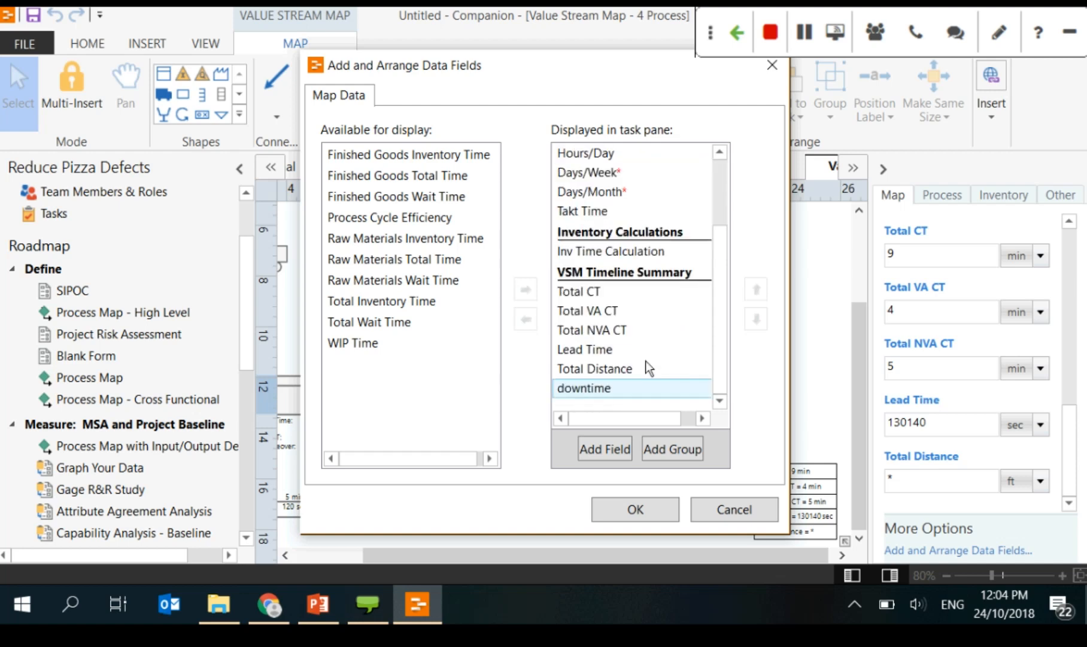
left_click(617, 252)
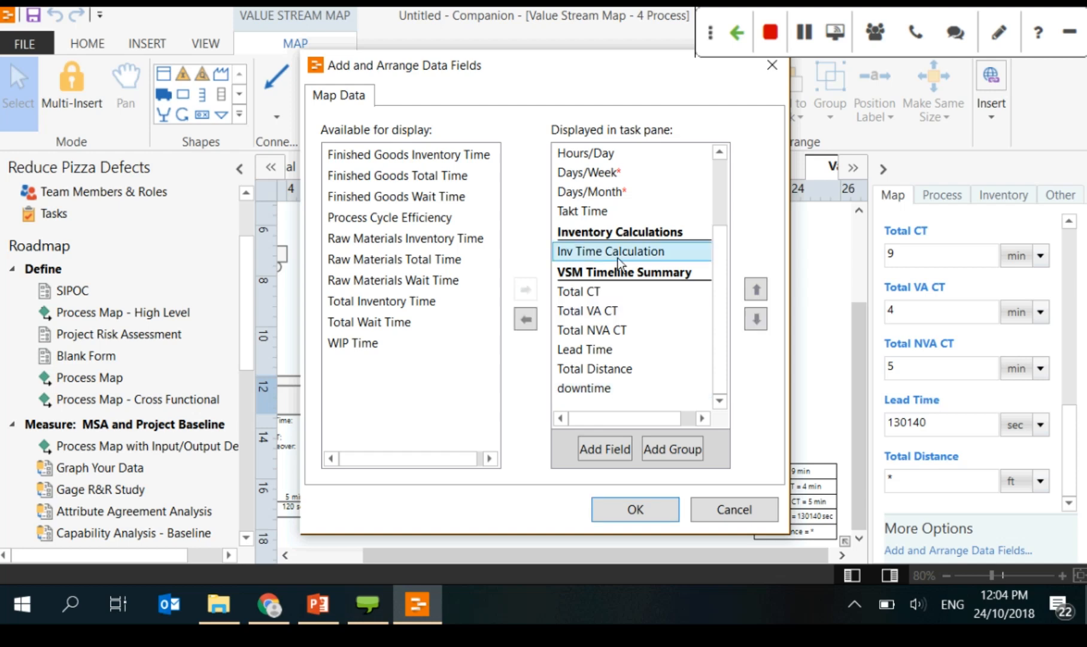
left_click(627, 394)
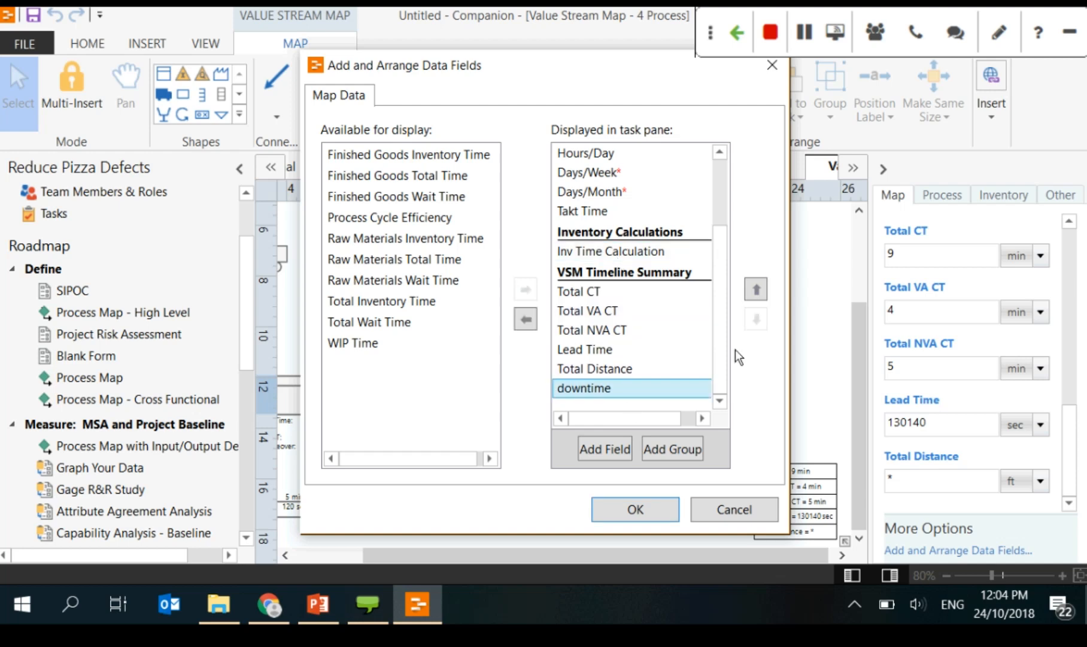
left_click(757, 290)
left_click(757, 289)
left_click(757, 289)
left_click(757, 289)
left_click(757, 289)
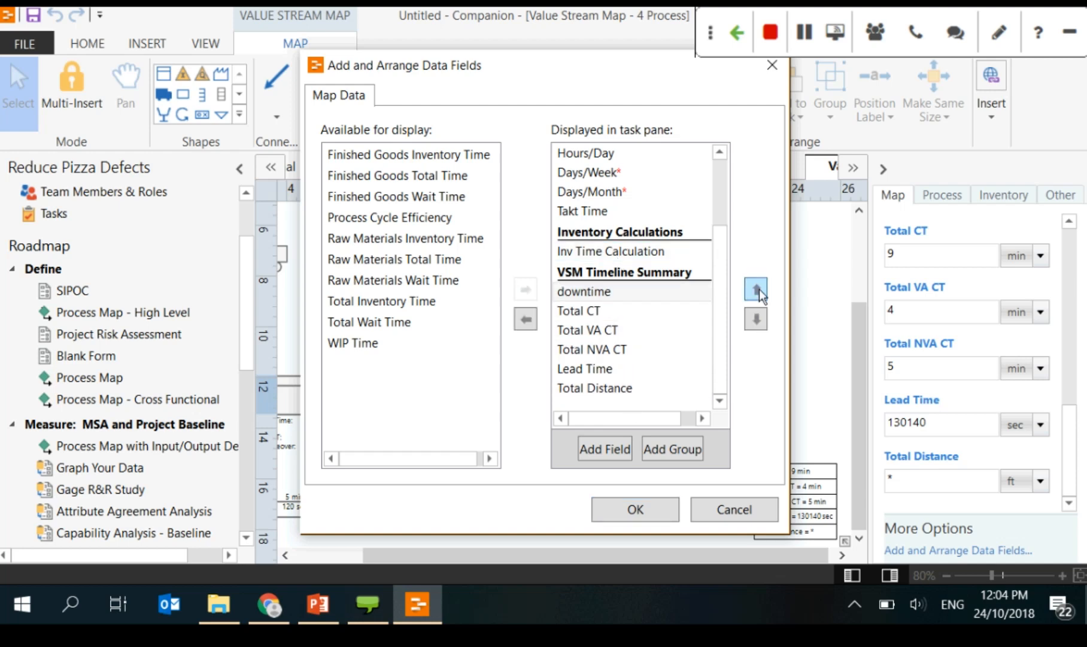
left_click(757, 289)
left_click(759, 289)
left_click(753, 323)
left_click(752, 322)
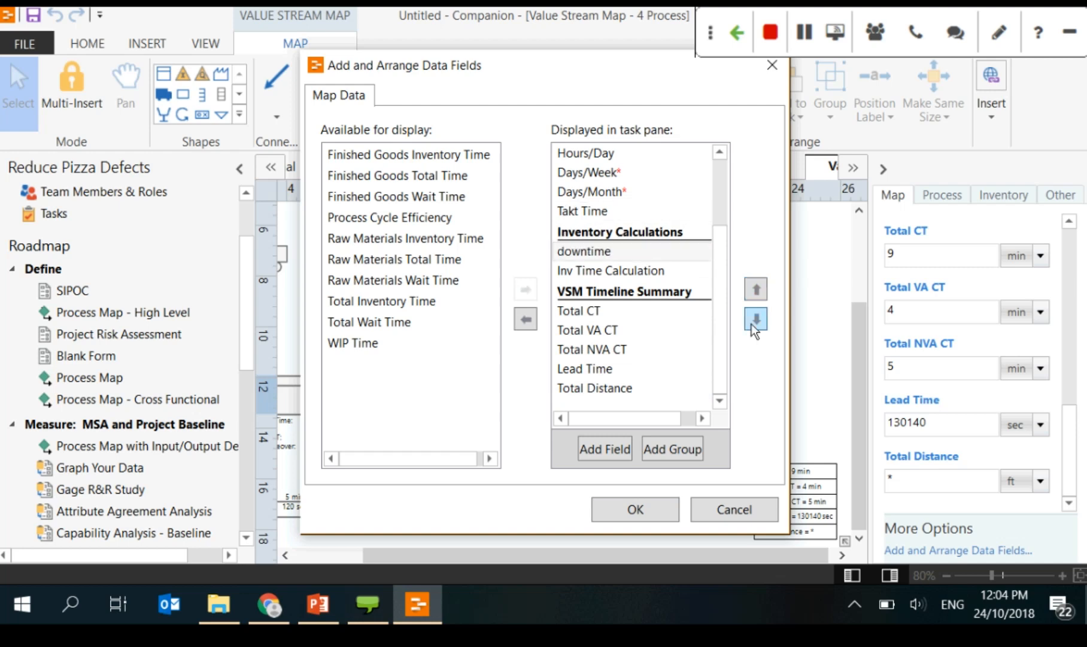
left_click(753, 322)
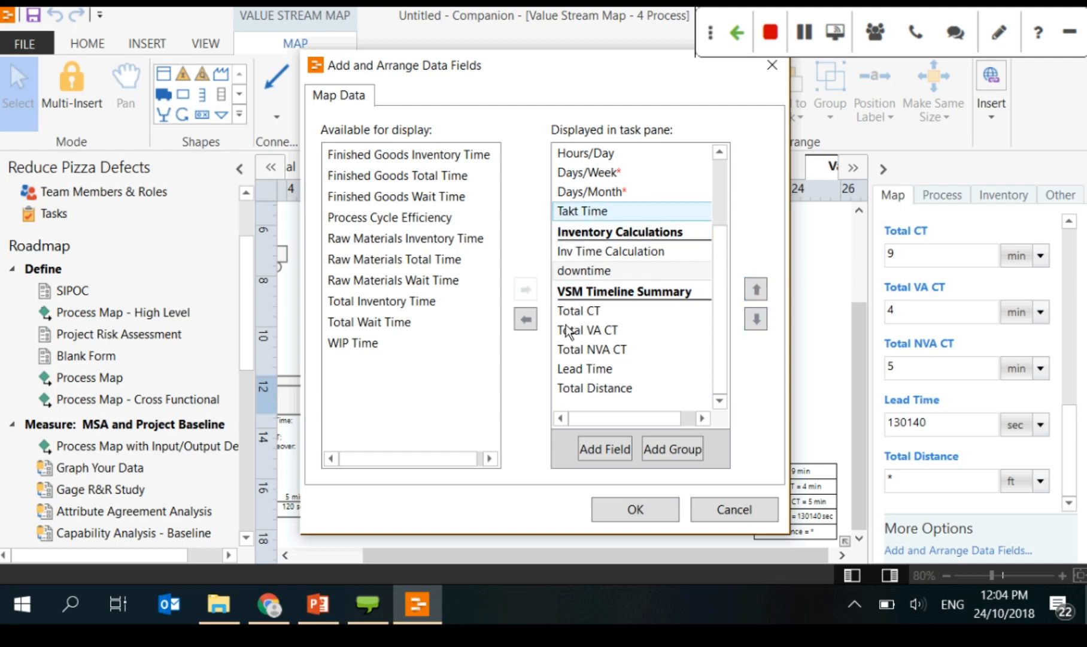
left_click(753, 319)
left_click(754, 318)
left_click(754, 318)
left_click(753, 319)
left_click(753, 319)
left_click(753, 319)
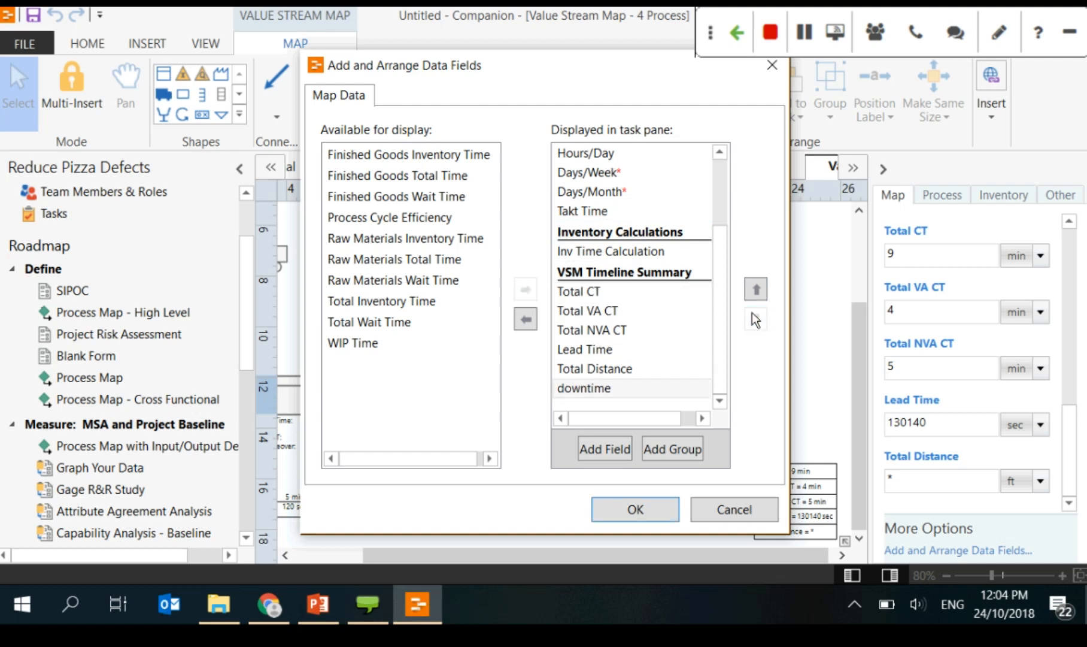
Step: Add a New Group above downtime and apply the field arrangement
left_click(680, 450)
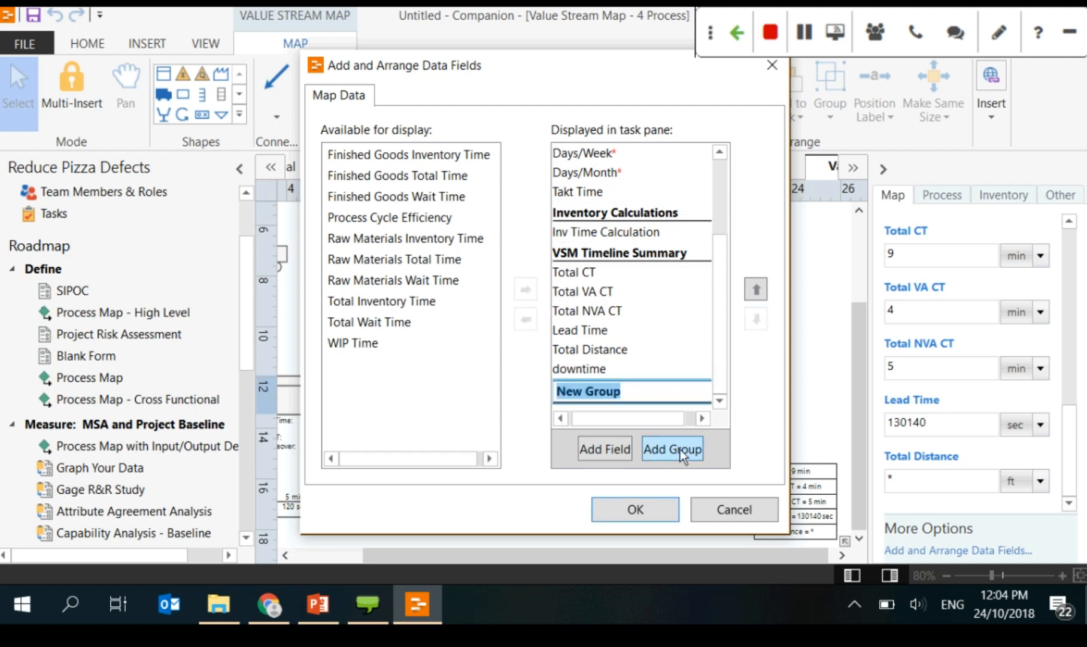
left_click(684, 403)
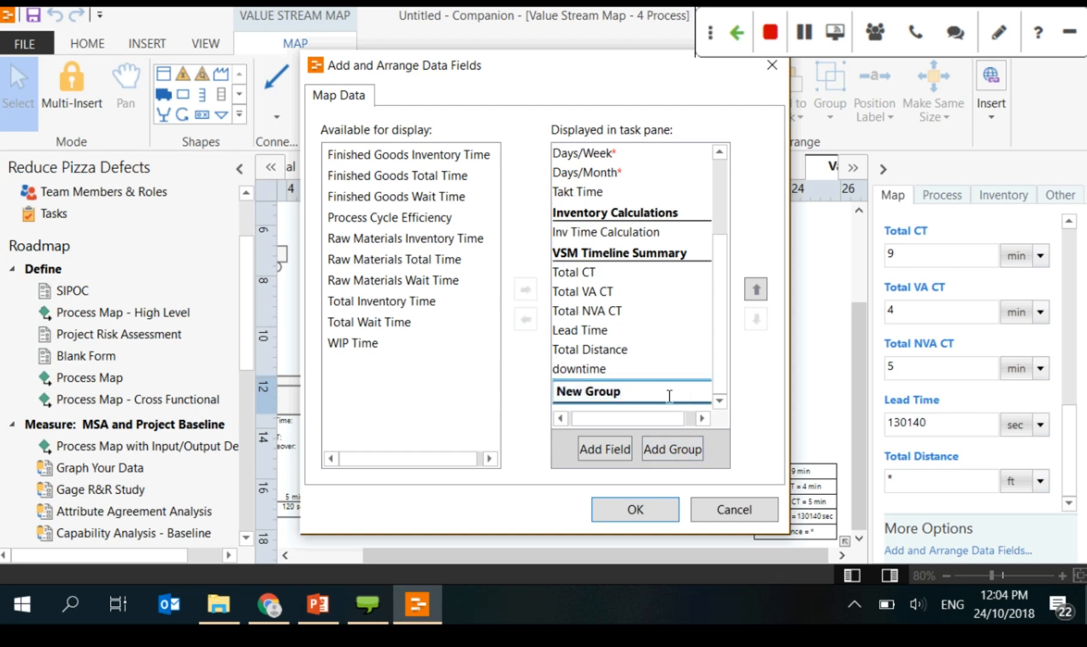
key("Return")
left_click(664, 389)
left_click(757, 289)
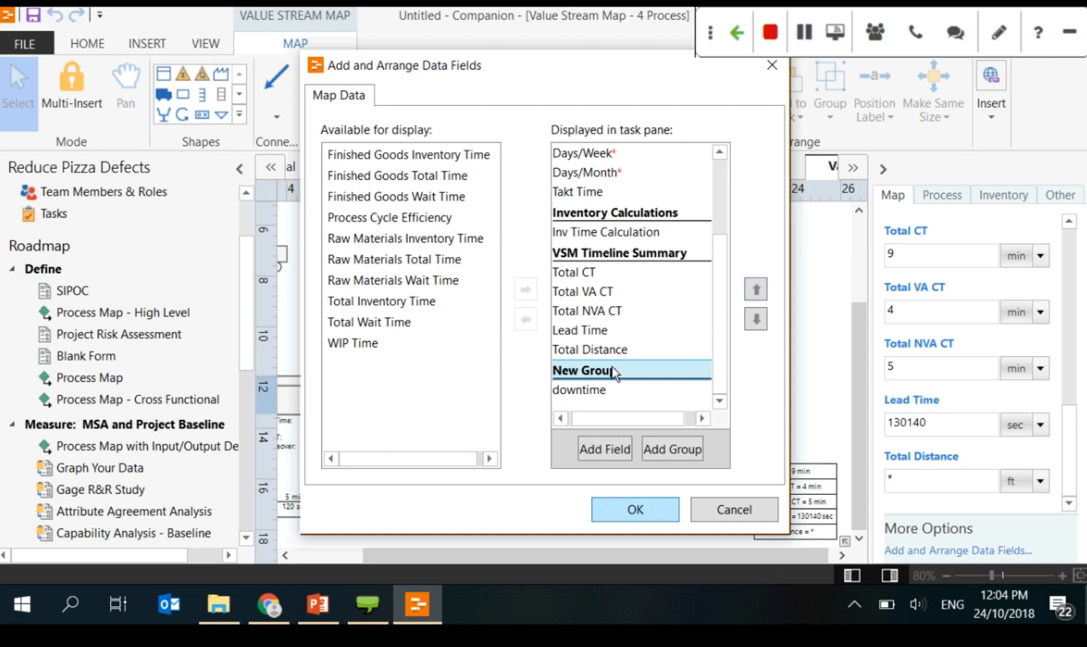
left_click(634, 509)
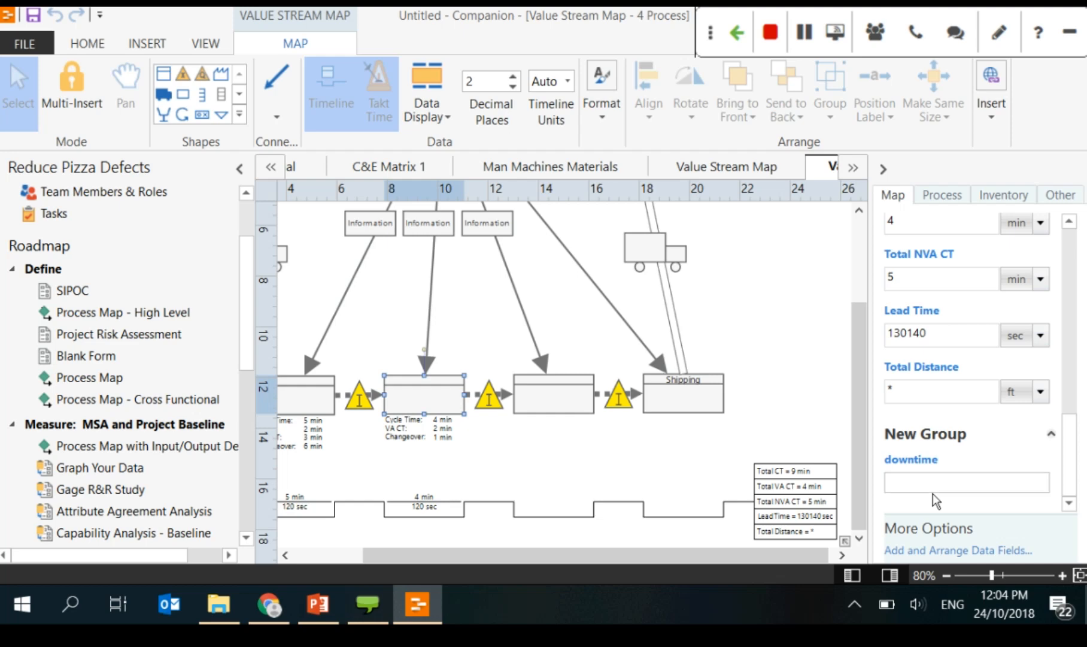
left_click(937, 488)
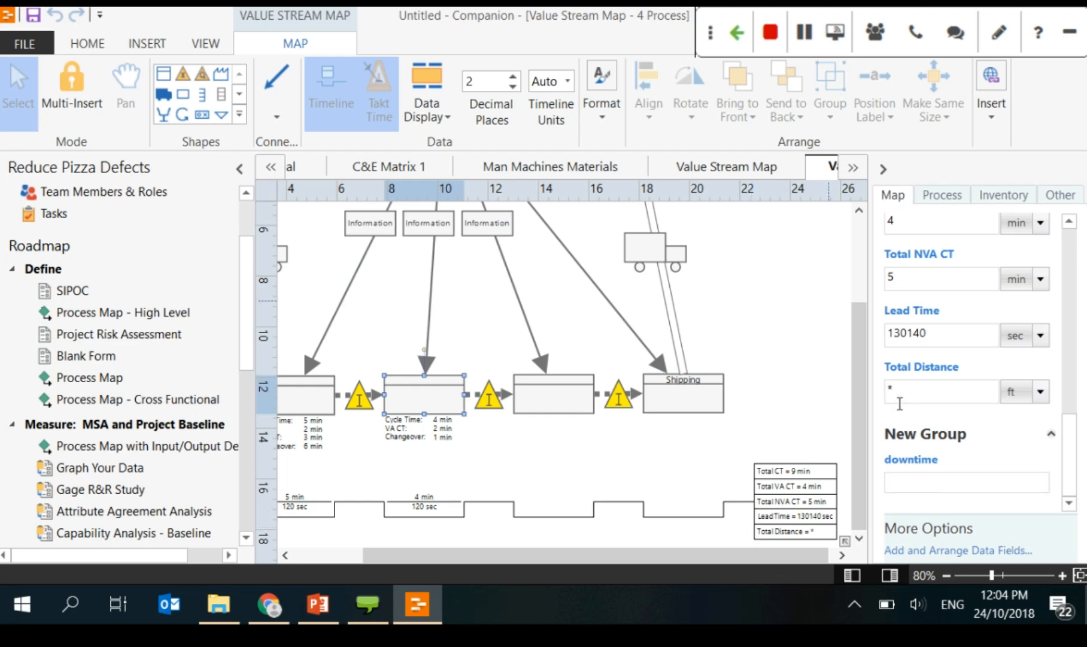
Step: Page the PowerPoint deck ahead to slide 42, Analysis Capture Tool, then return to Companion
left_click(416, 620)
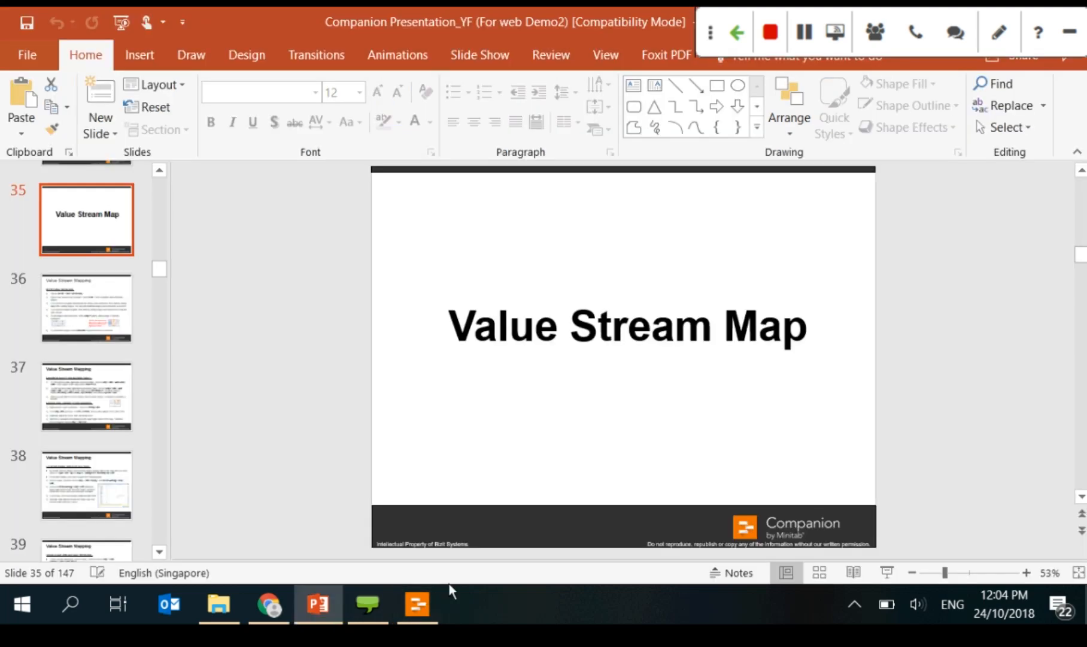
left_click(92, 423)
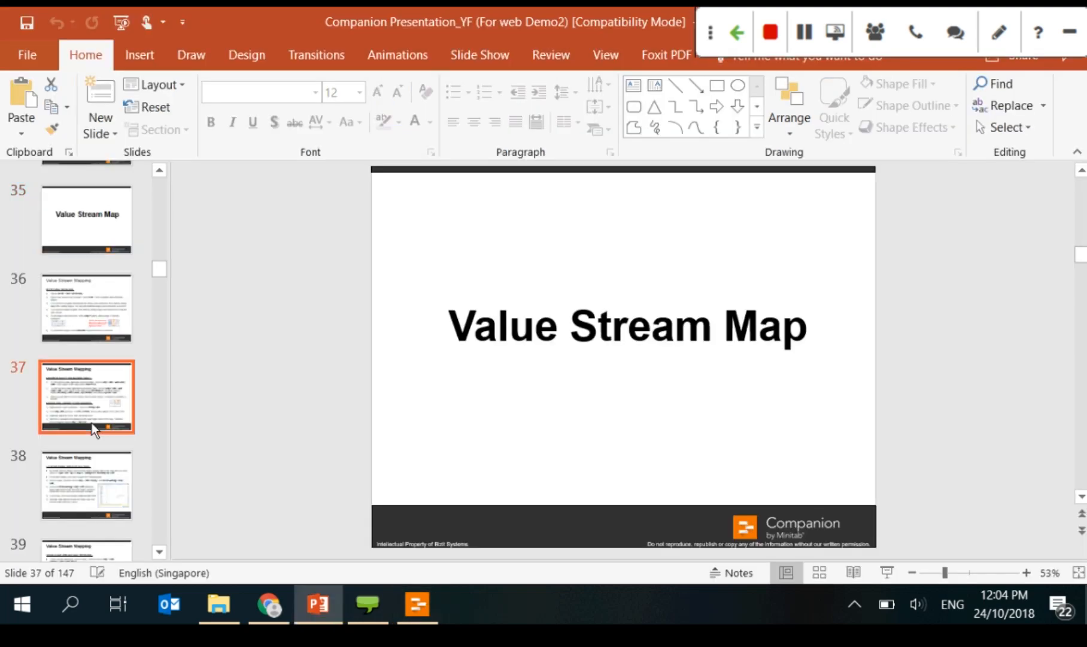
key("Down")
scroll(92, 423, "down", 3)
left_click(99, 500)
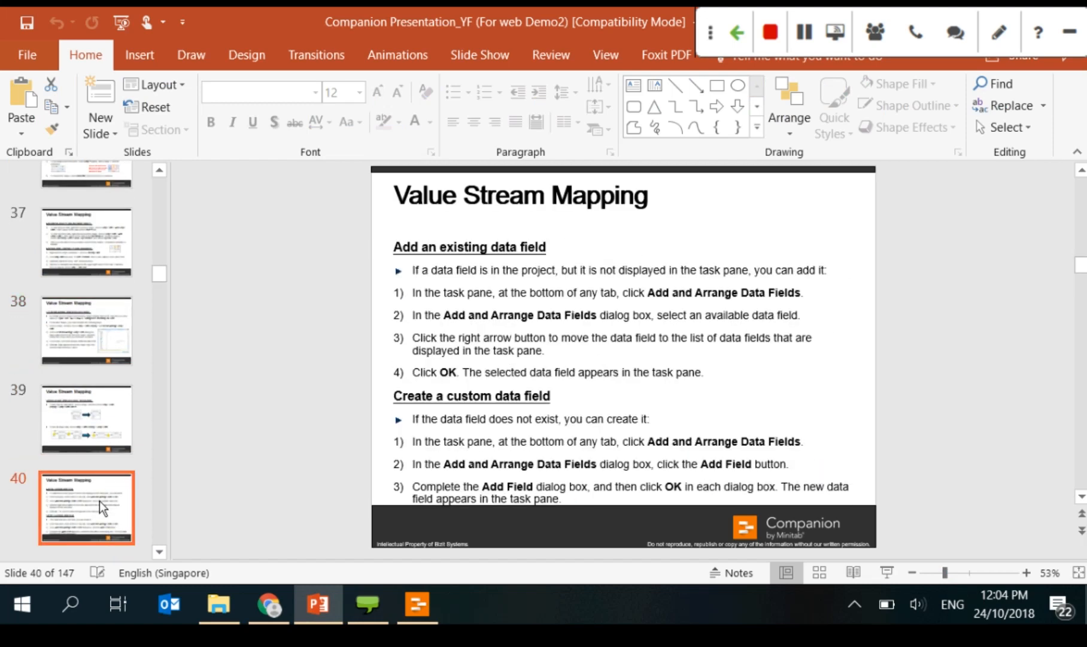
key("Down")
key("Down")
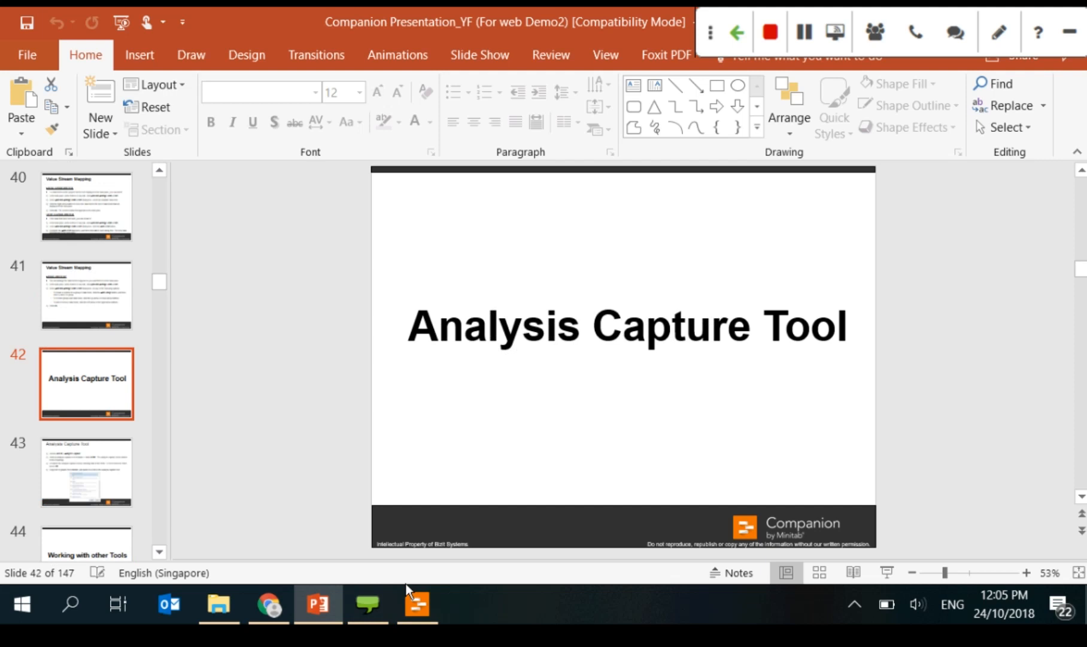
scroll(84, 426, "down", 2)
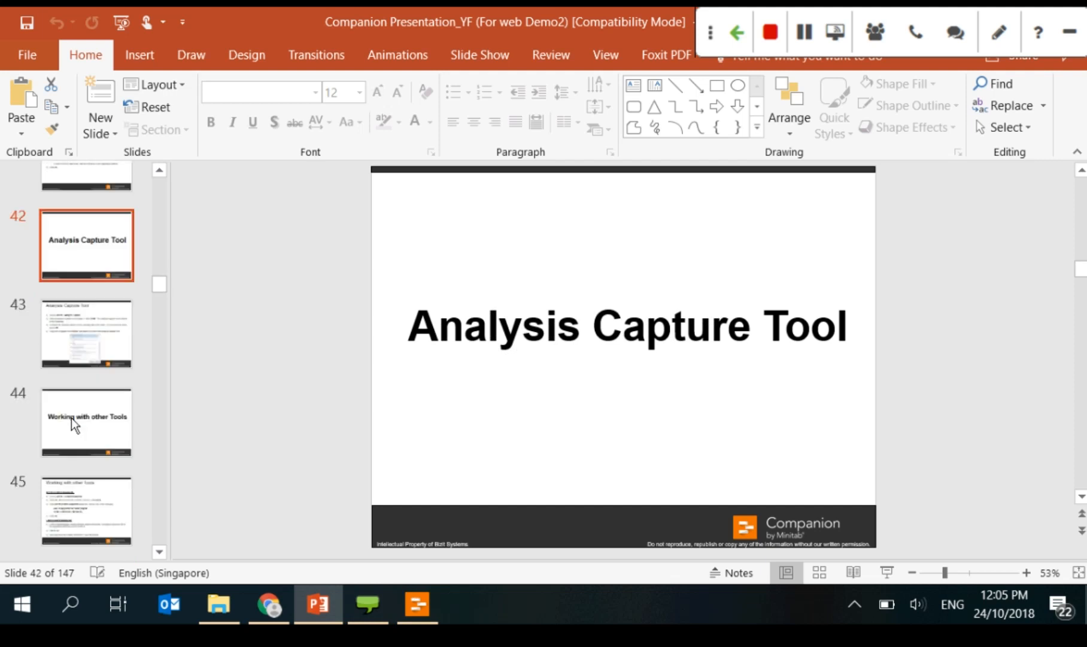
scroll(71, 417, "down", 1)
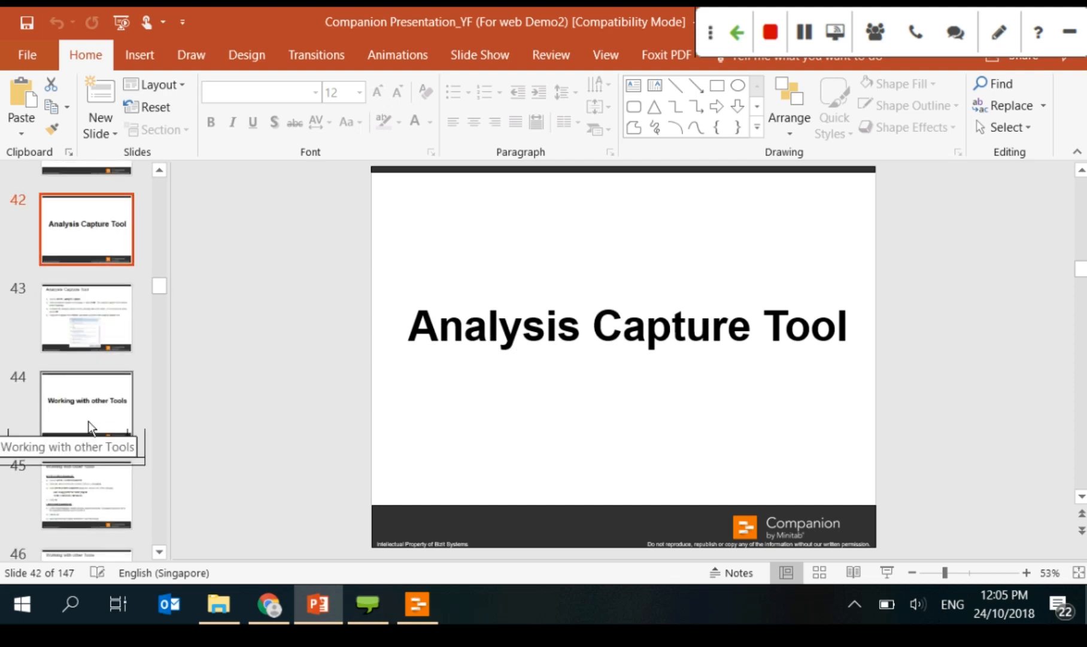
left_click(417, 610)
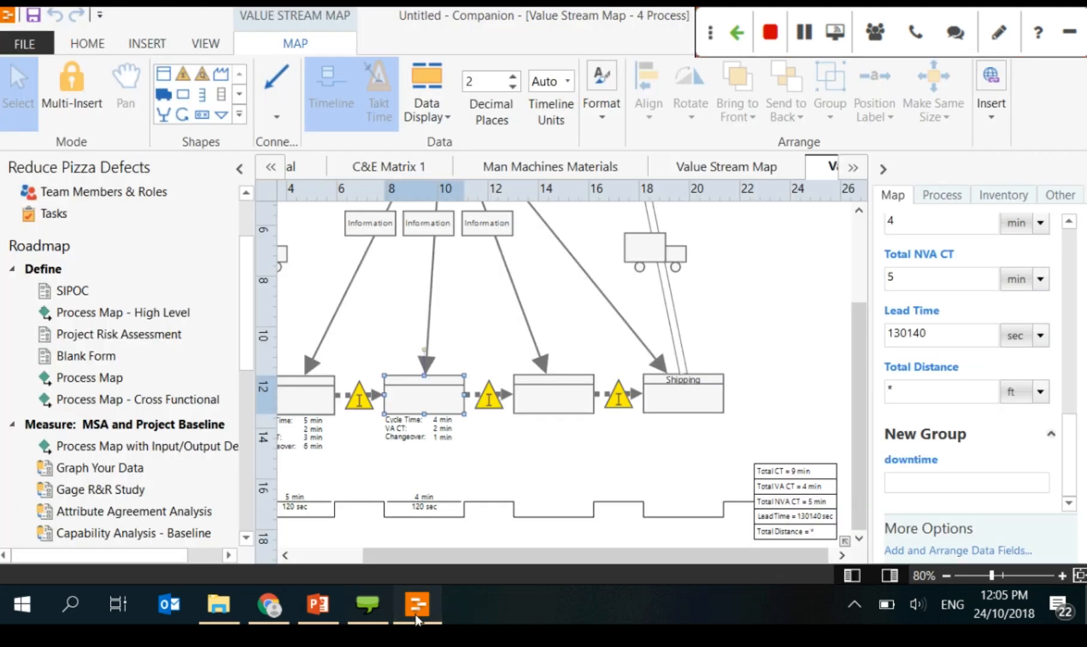
Step: Insert a 1-Sample Hypothesis Test form through INSERT > Analysis Capture
left_click(417, 619)
left_click(417, 605)
left_click(153, 43)
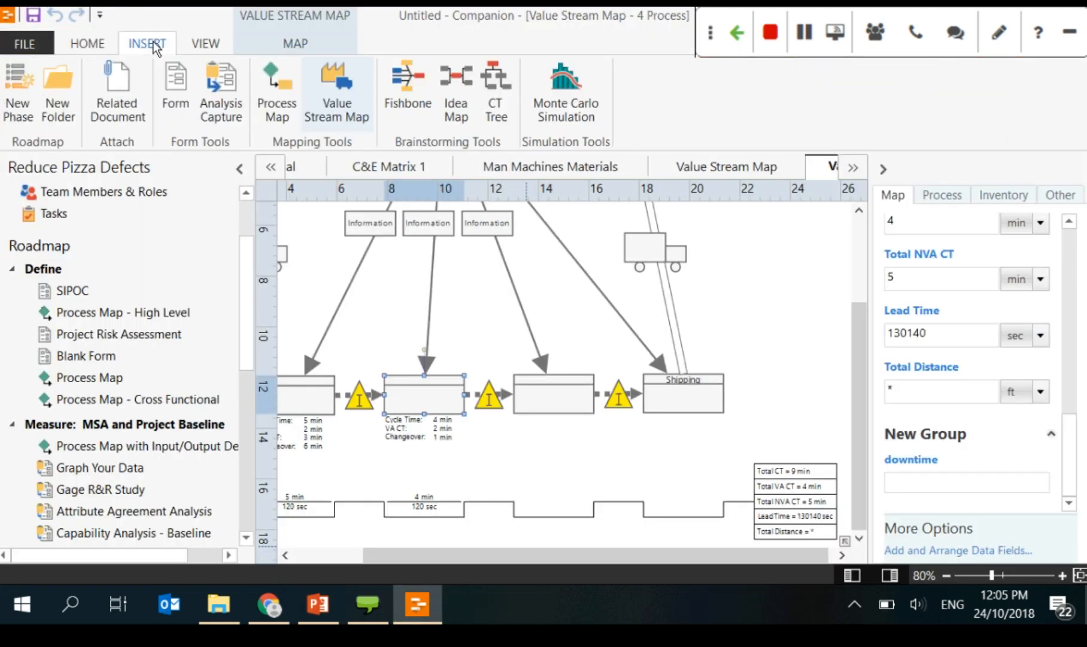
left_click(231, 122)
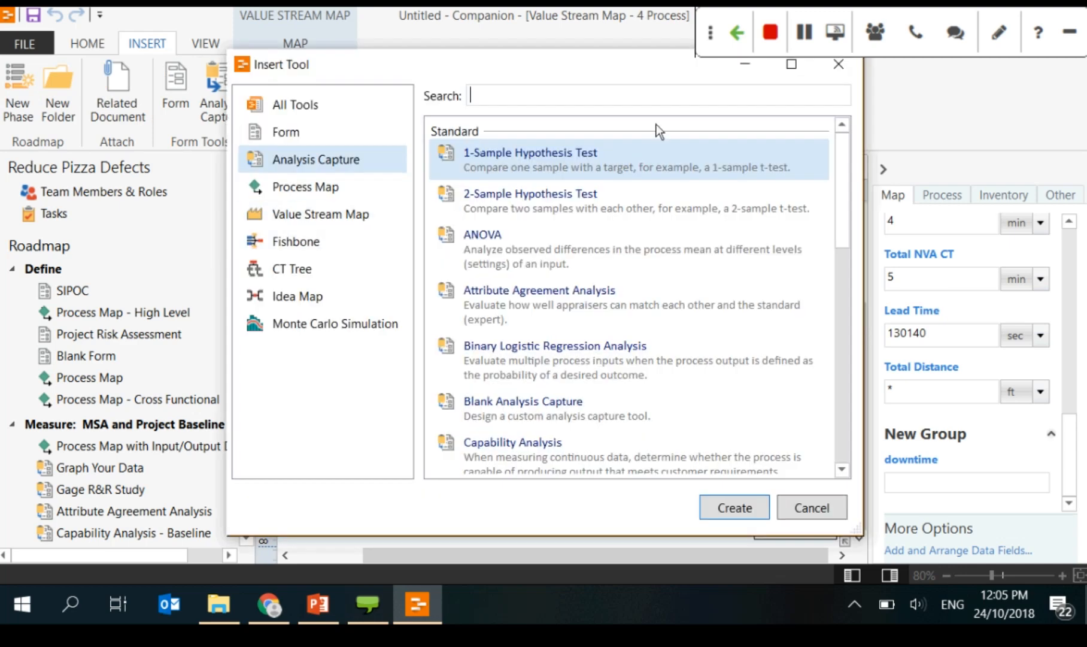
left_click(795, 69)
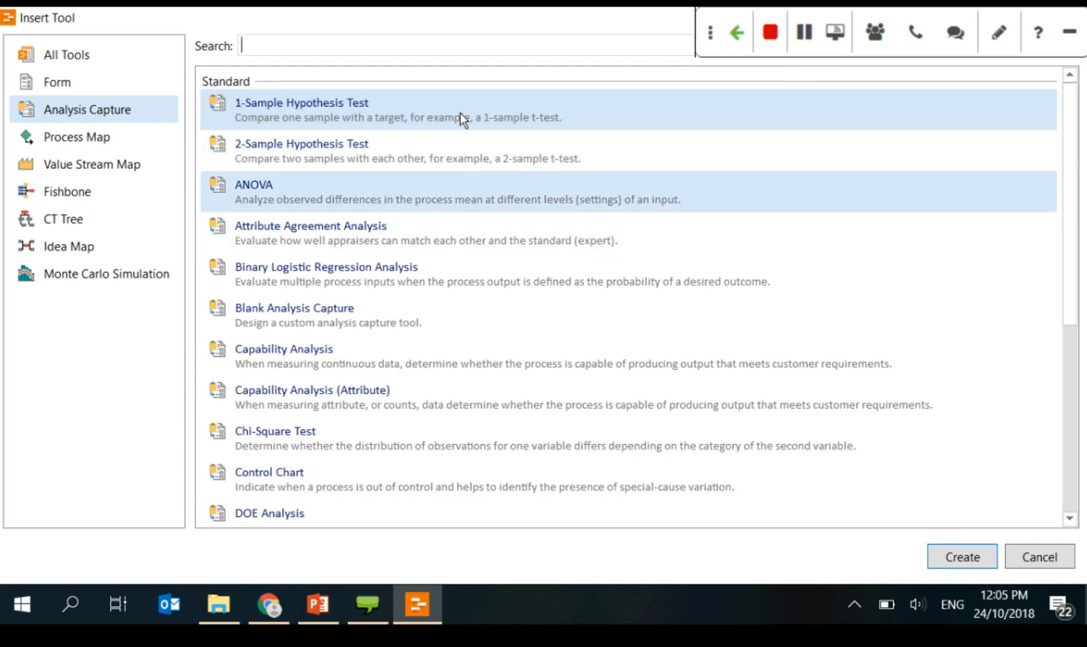
scroll(1067, 153, "down", 1)
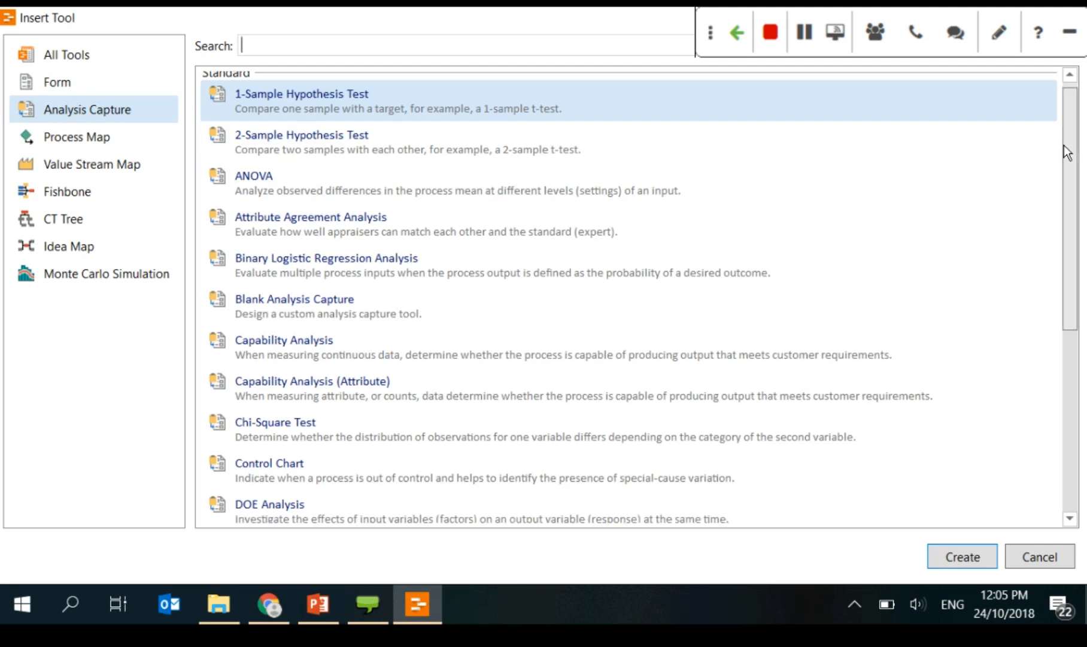
scroll(1066, 153, "up", 1)
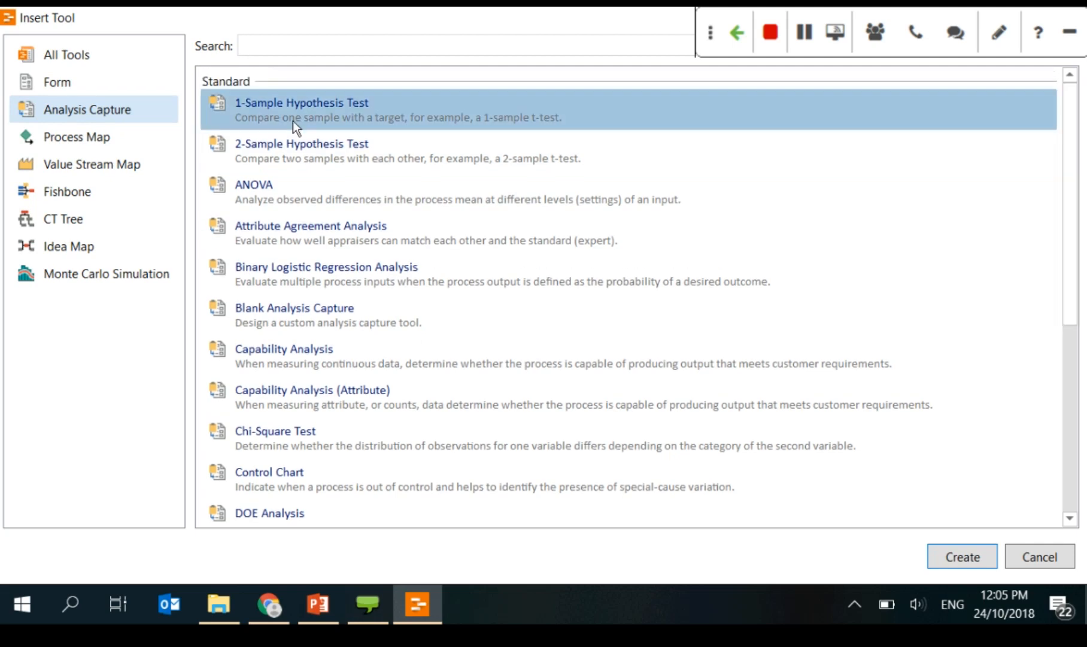
left_click(288, 366)
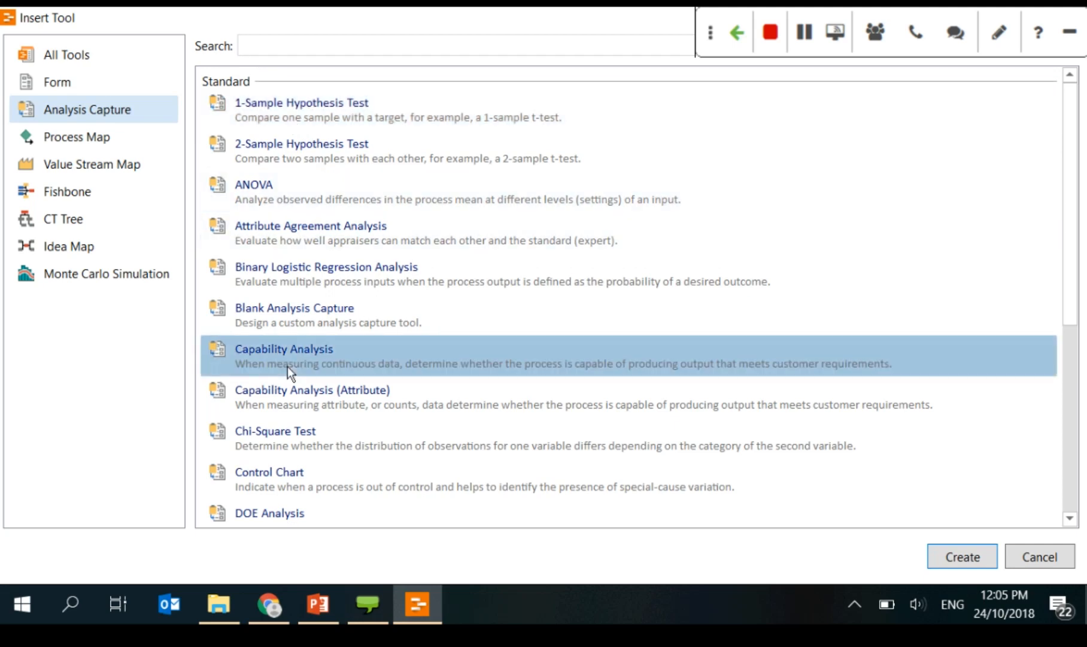
scroll(287, 366, "down", 5)
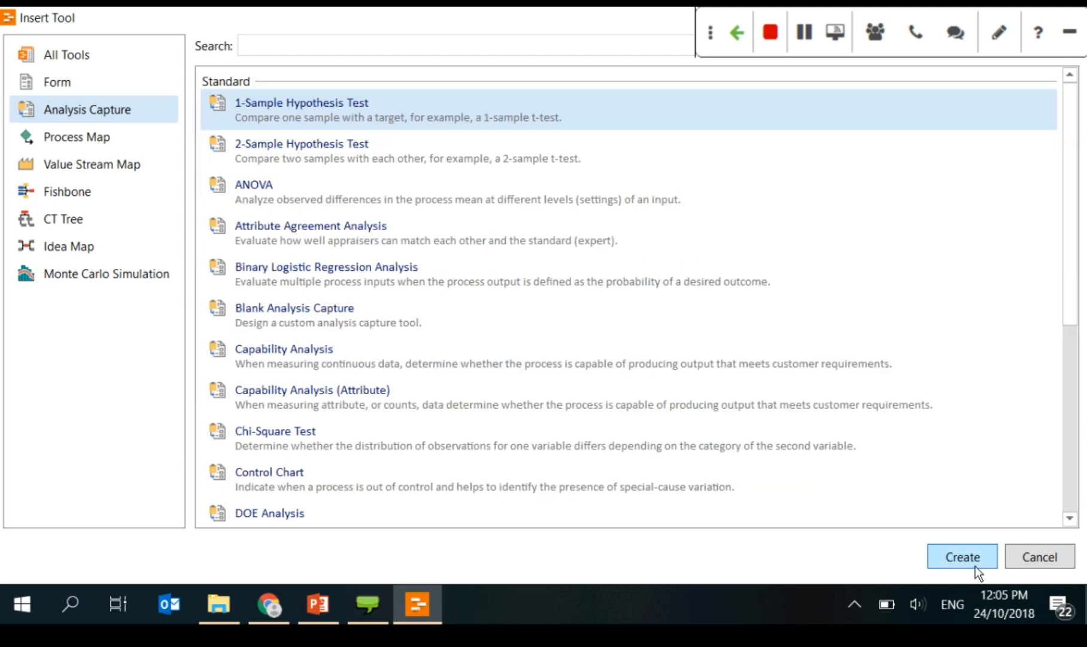
left_click(975, 566)
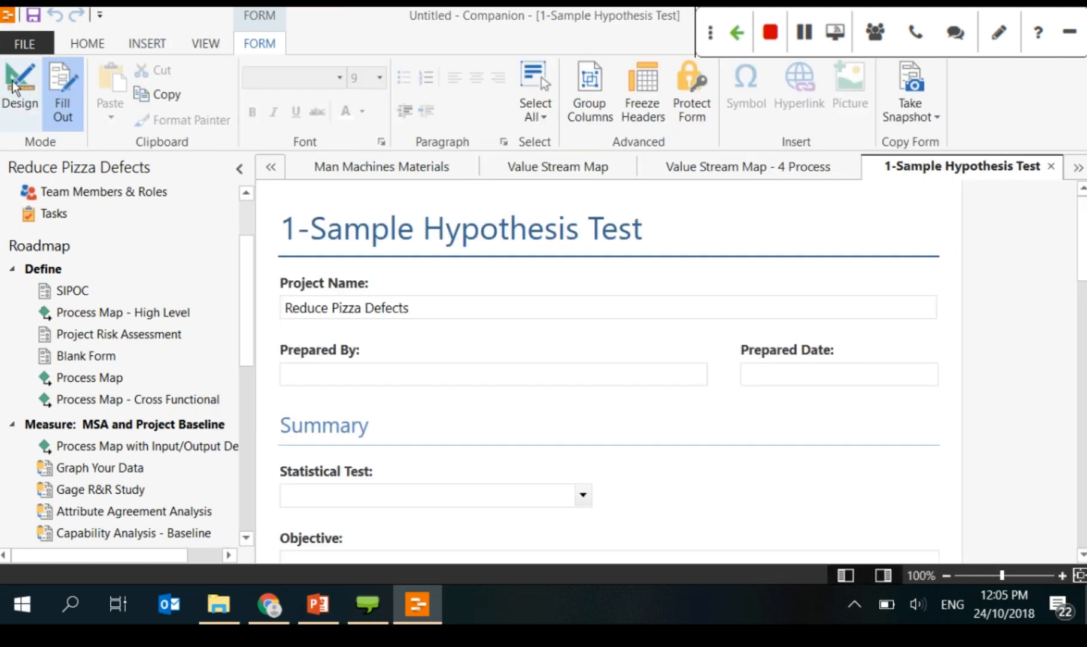
scroll(894, 416, "down", 3)
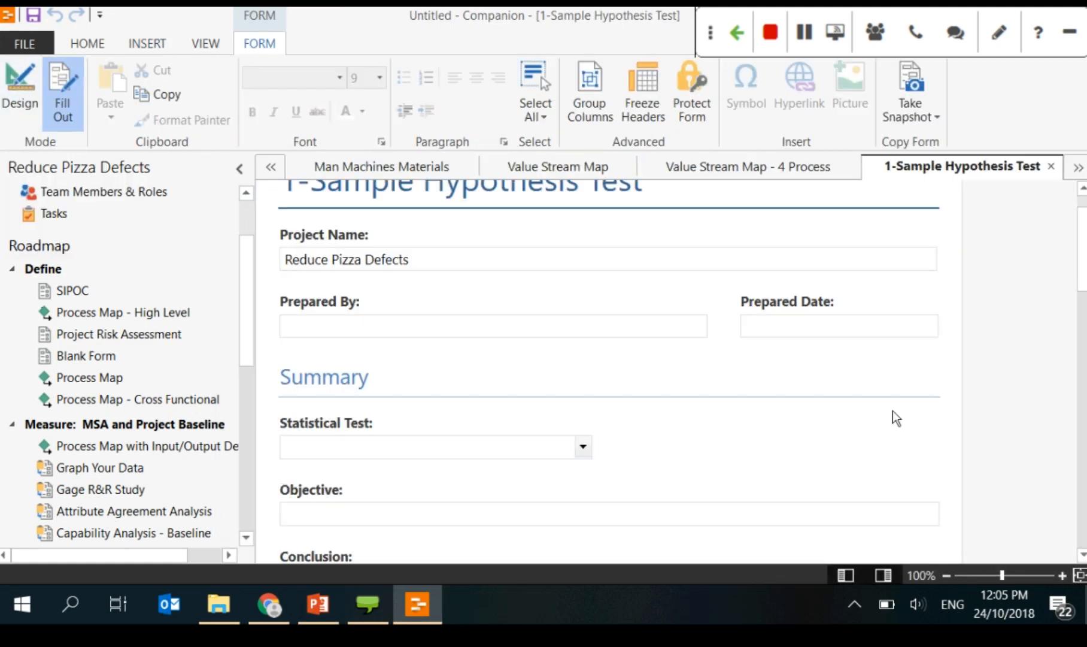
scroll(533, 347, "up", 2)
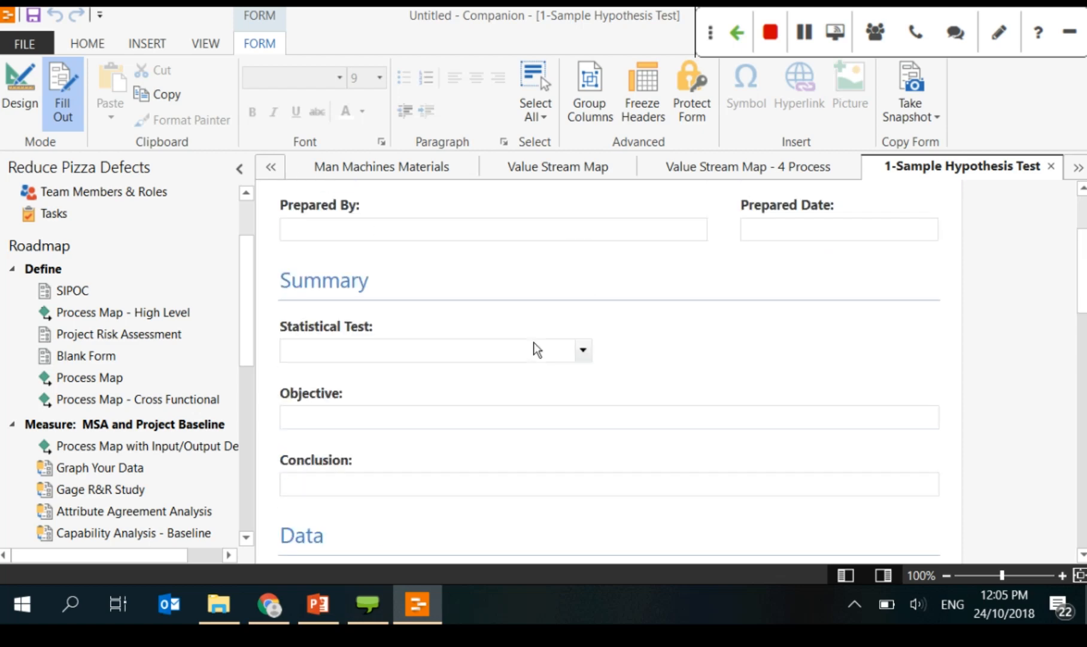
Step: Set the Statistical Test to 1-Sample t and tick the first two checklist items
scroll(396, 285, "down", 2)
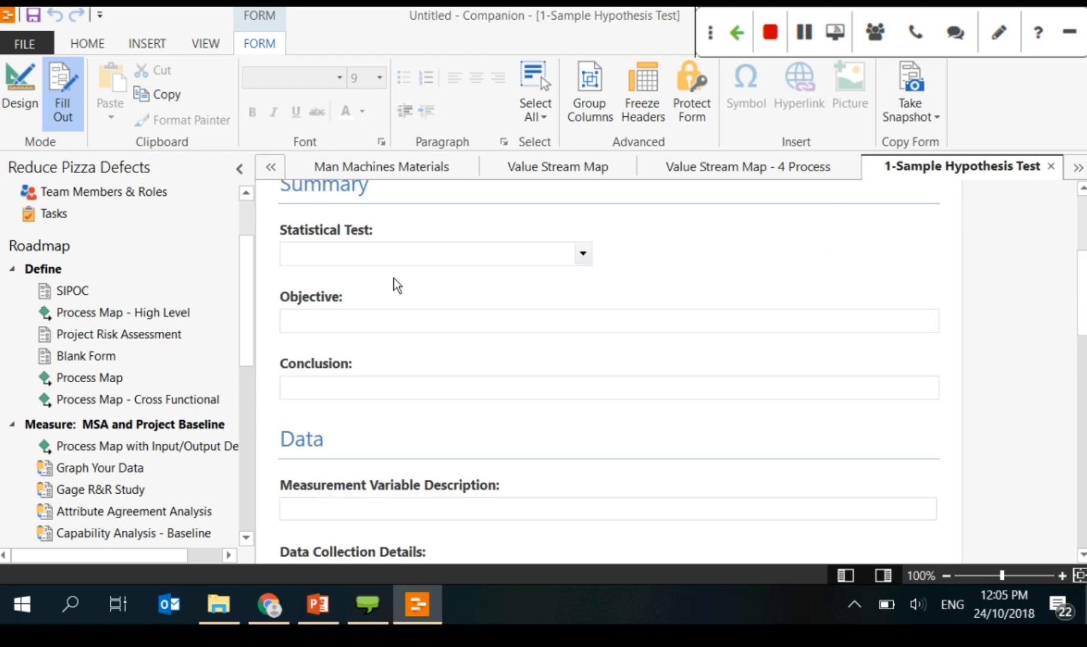
left_click(464, 263)
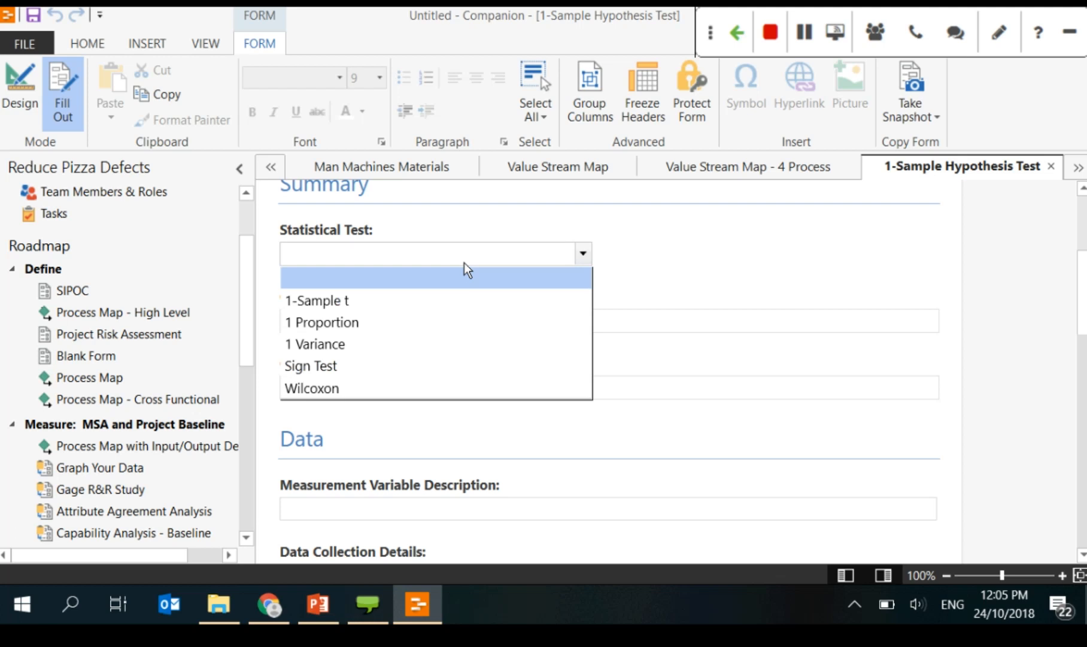
left_click(409, 300)
key("Tab")
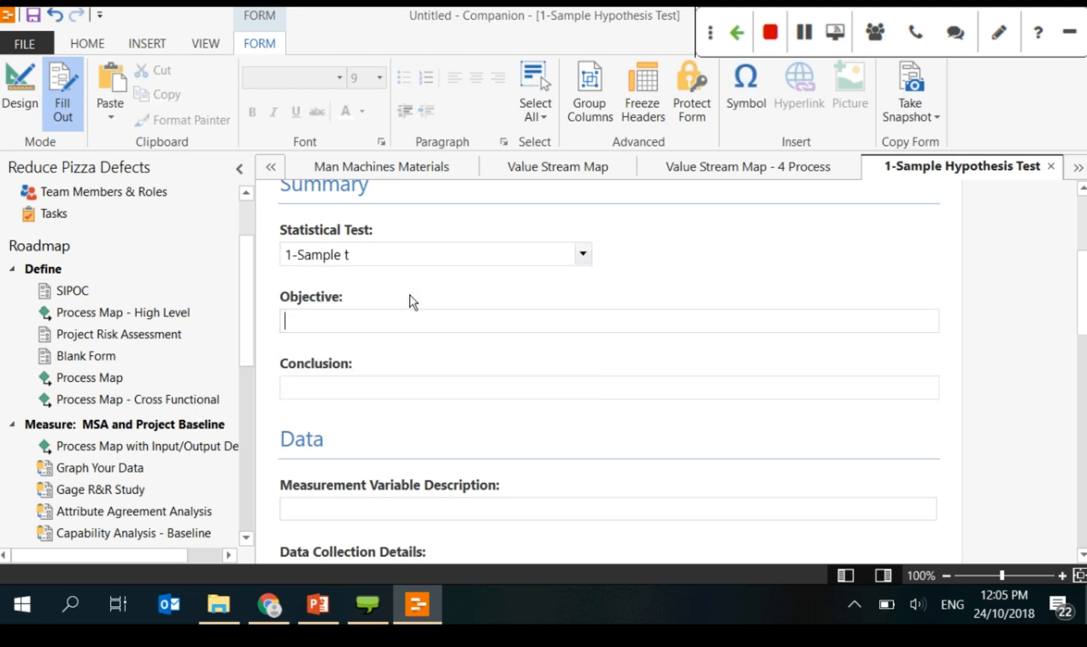
left_click(397, 379)
scroll(547, 447, "down", 3)
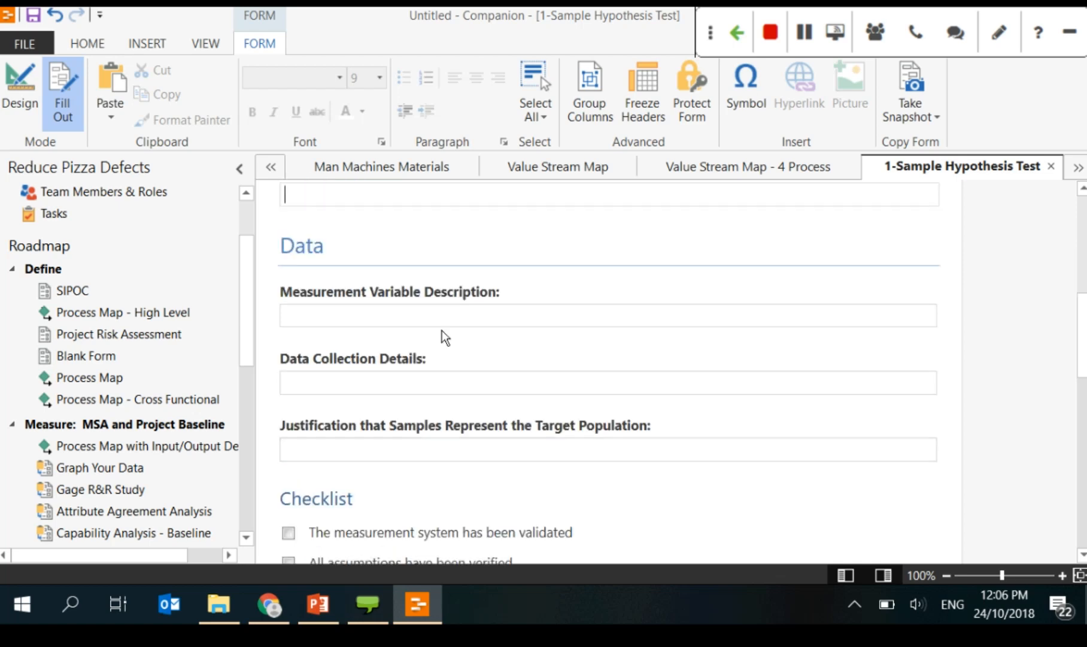
left_click(445, 337)
scroll(445, 337, "down", 3)
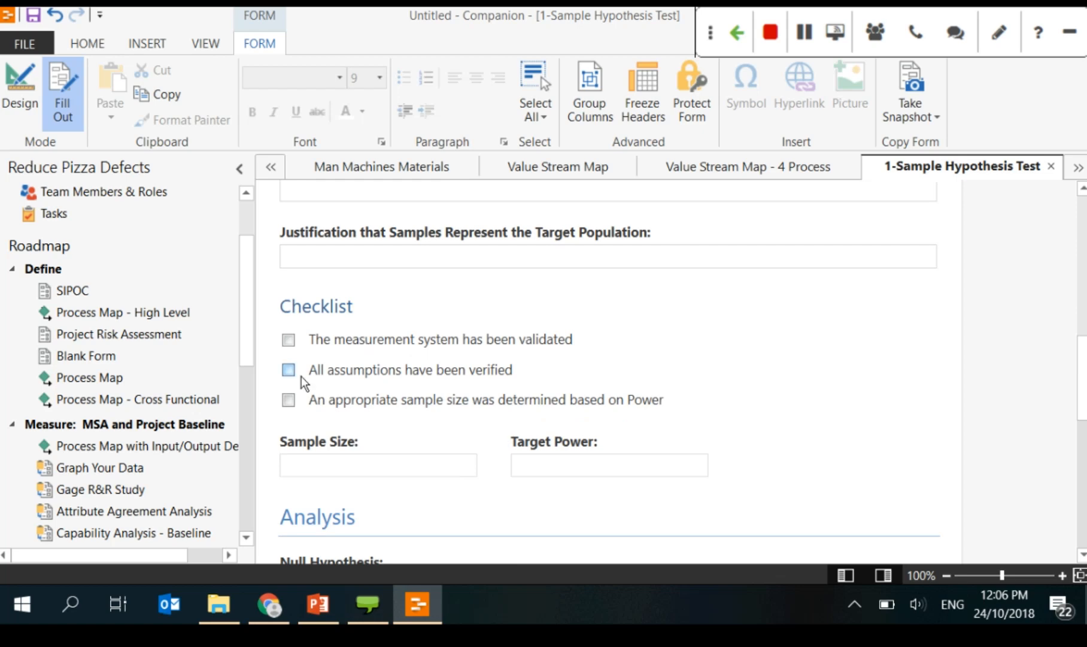
scroll(655, 424, "down", 2)
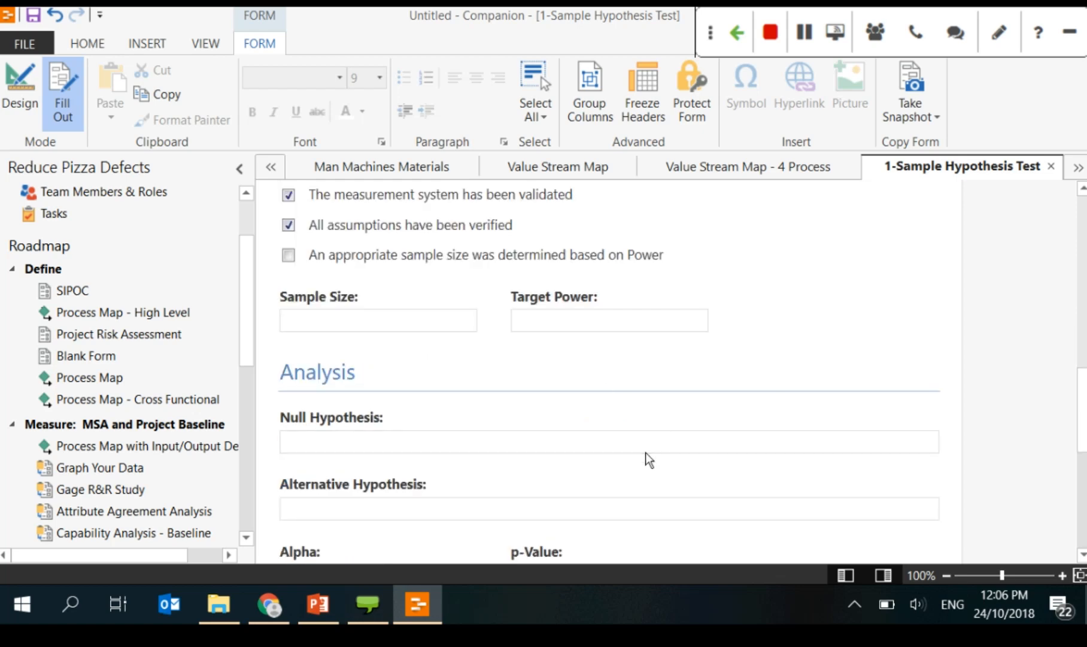
scroll(597, 379, "down", 3)
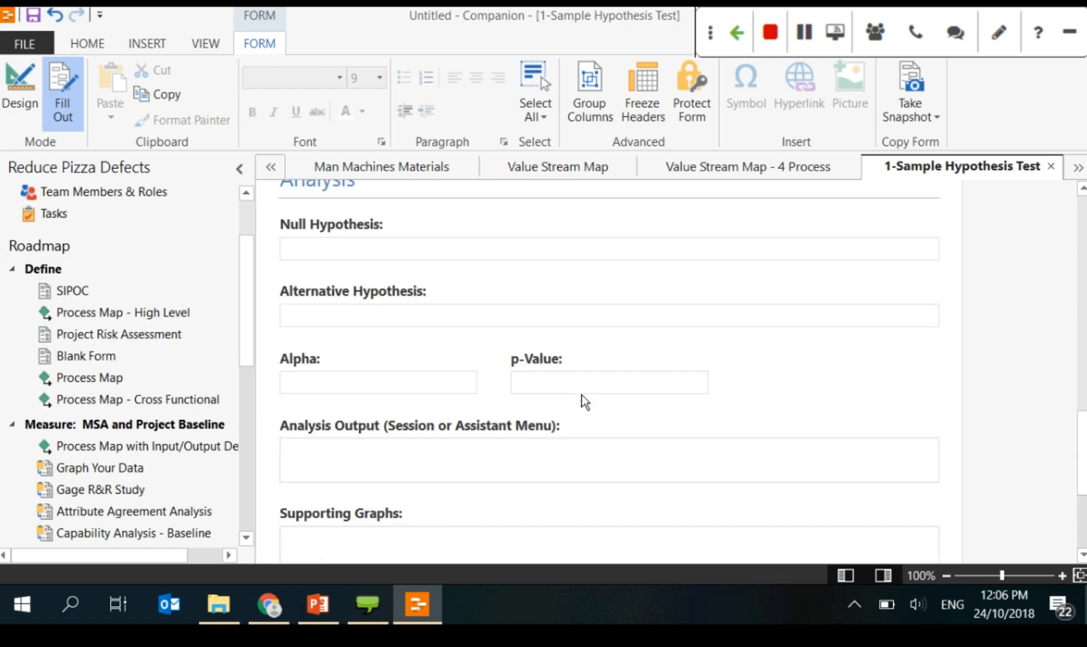
Step: Step through the Null Hypothesis, Alpha, Analysis Output, Supporting Graphs and Next Steps fields
left_click(492, 249)
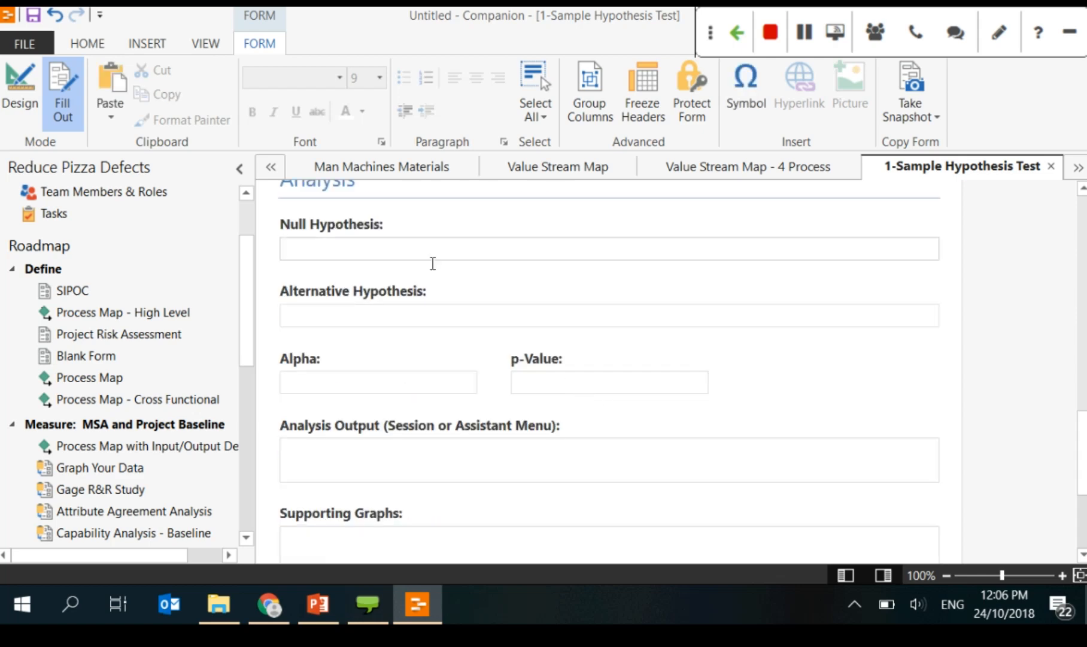
left_click(397, 380)
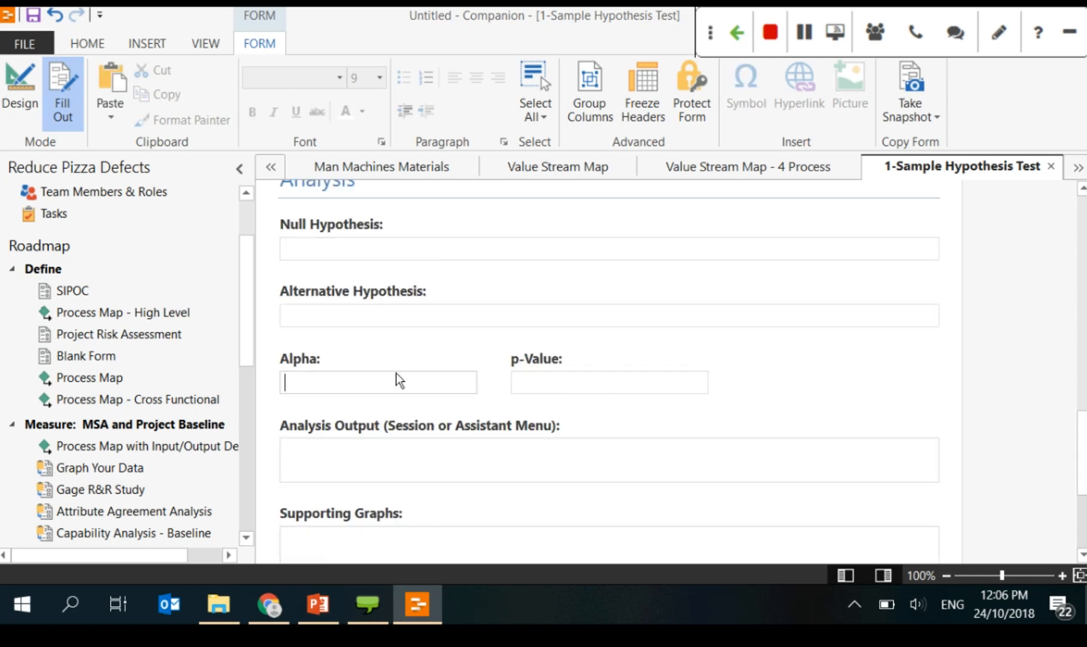
scroll(400, 380, "down", 2)
scroll(400, 380, "down", 1)
left_click(404, 322)
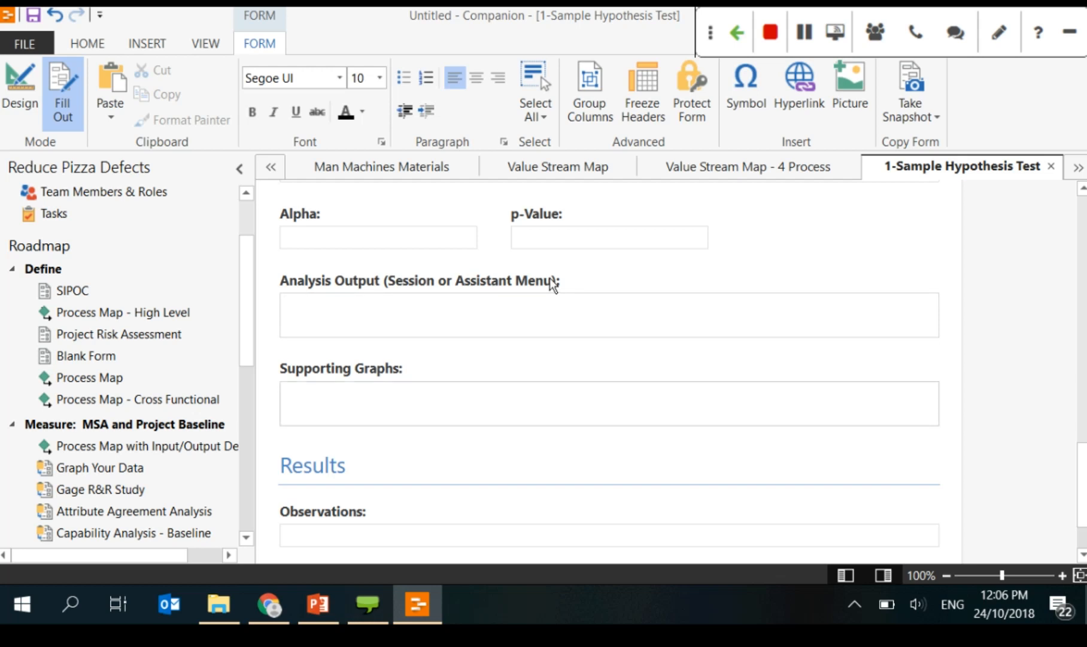
left_click(487, 398)
scroll(496, 404, "down", 2)
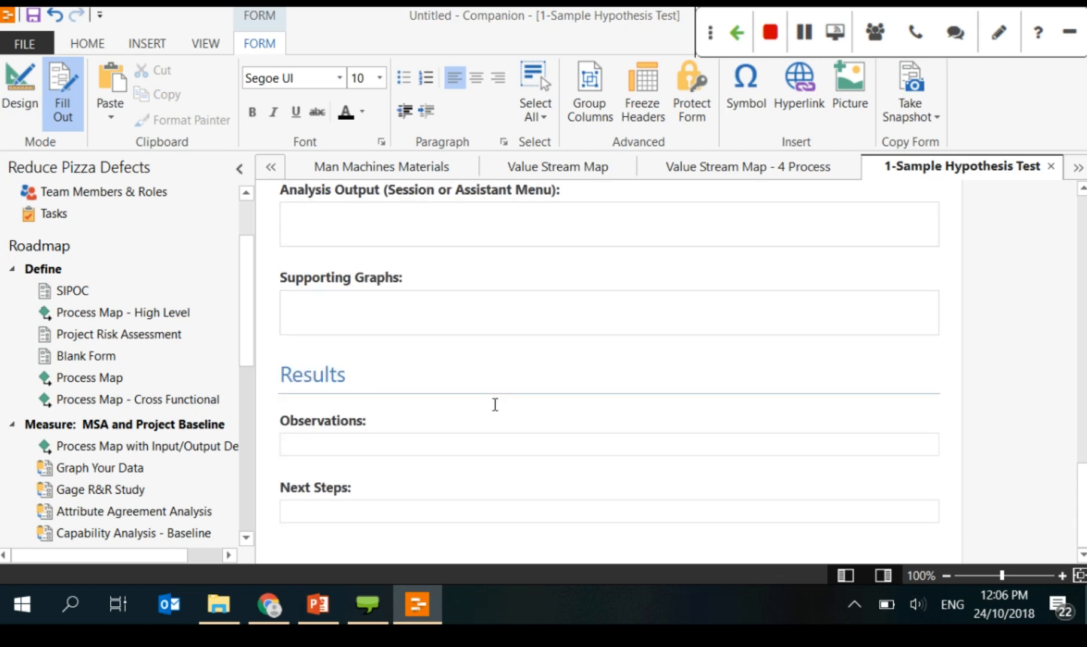
left_click(450, 418)
left_click(386, 506)
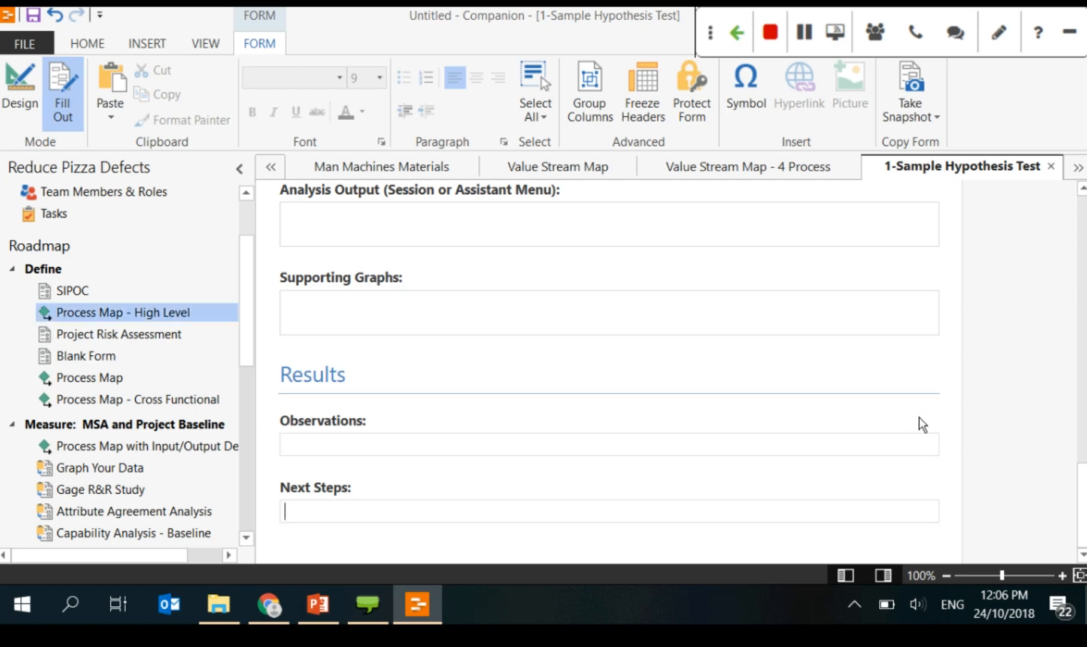
Step: Show PowerPoint slides 44 and 45 on working with other tools, then return to Companion
left_click(338, 607)
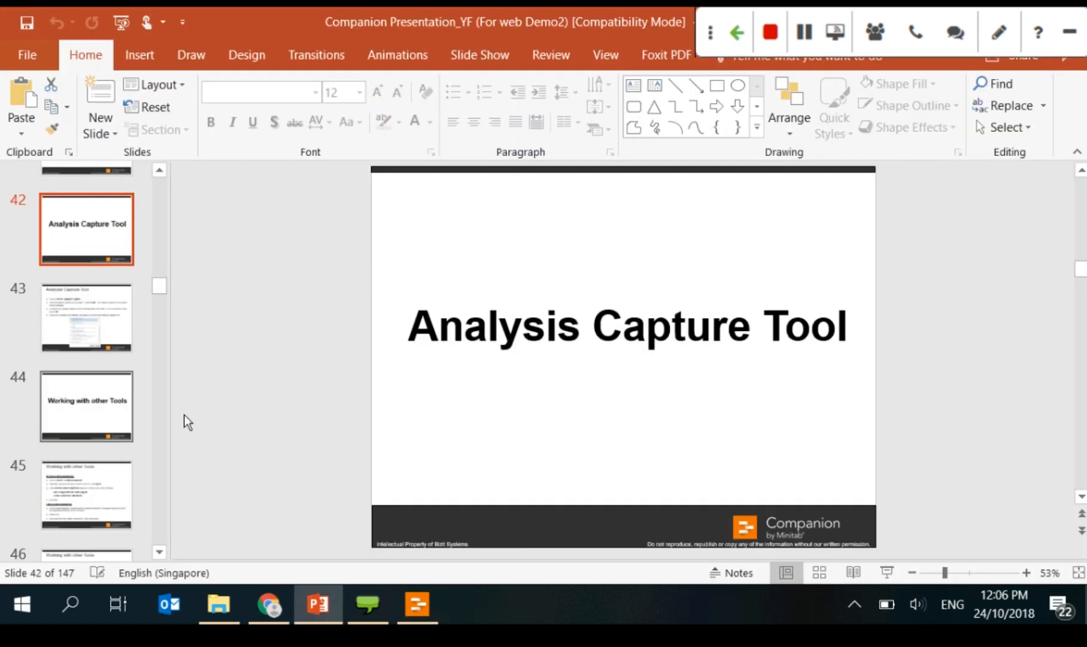
scroll(93, 408, "down", 4)
scroll(92, 408, "up", 3)
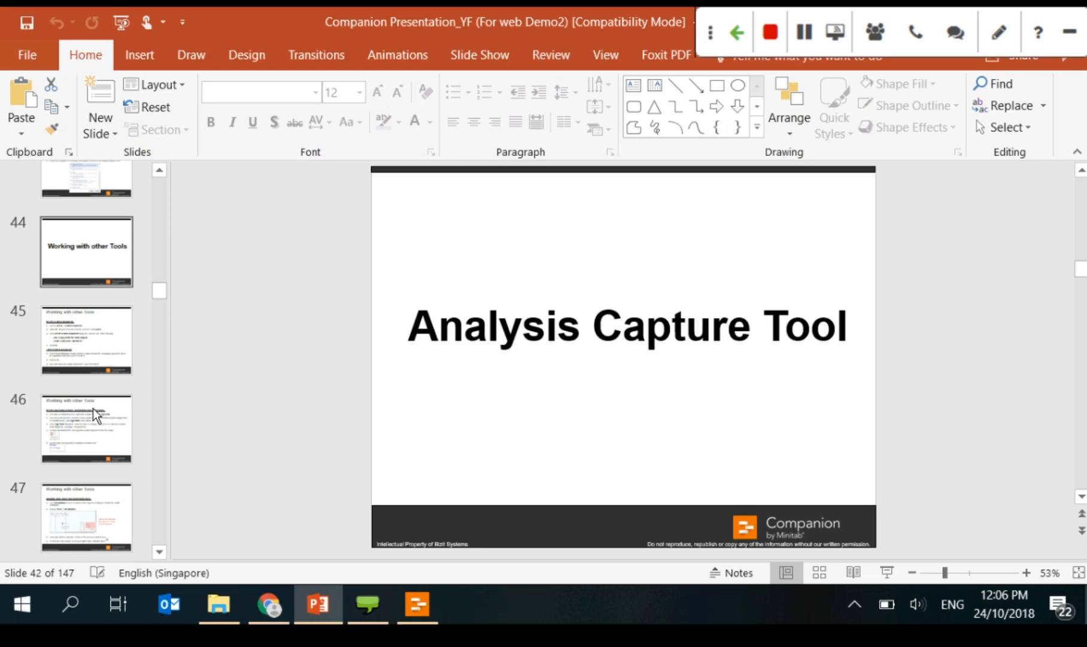
left_click(60, 271)
left_click(82, 352)
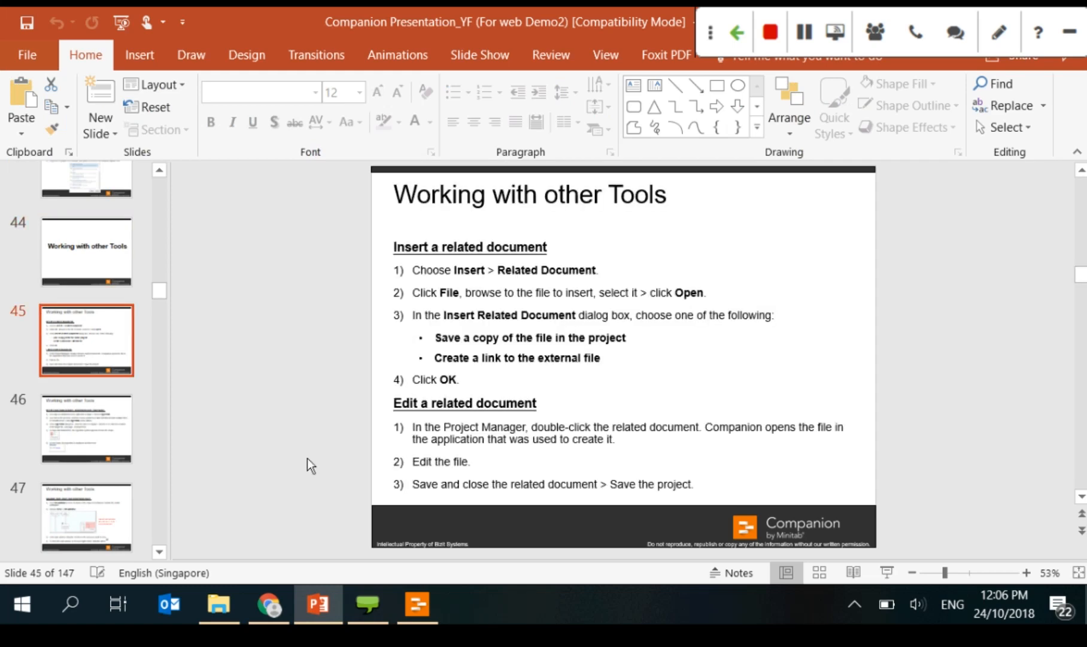
left_click(417, 603)
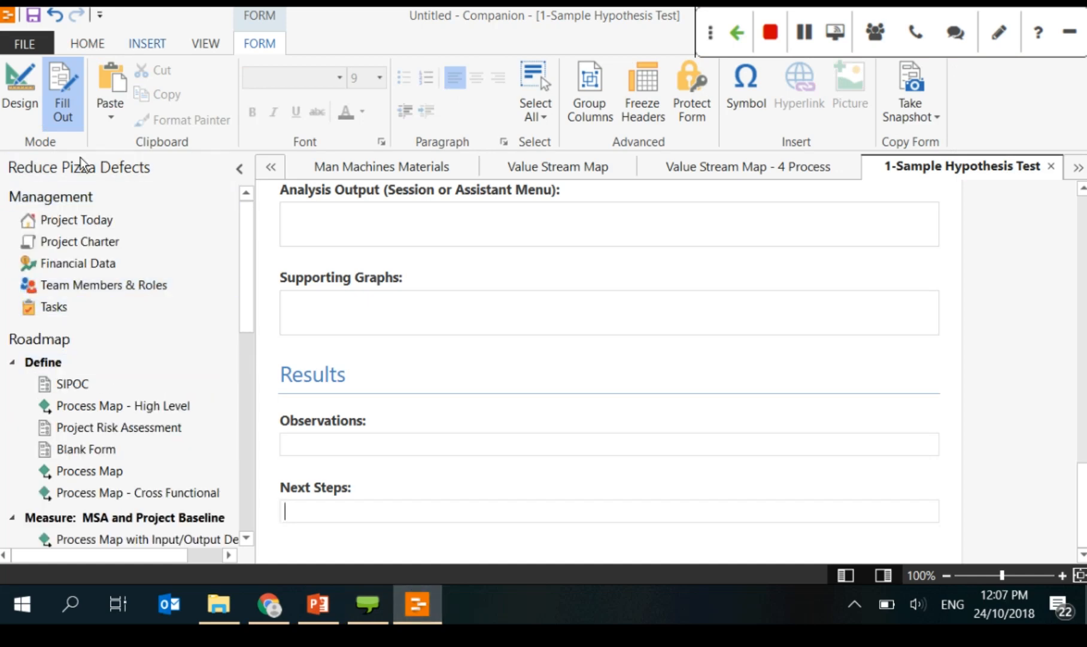
Step: Attach the Desktop image mobile-banner.jpg as a related document, saving a copy in the project
left_click(147, 43)
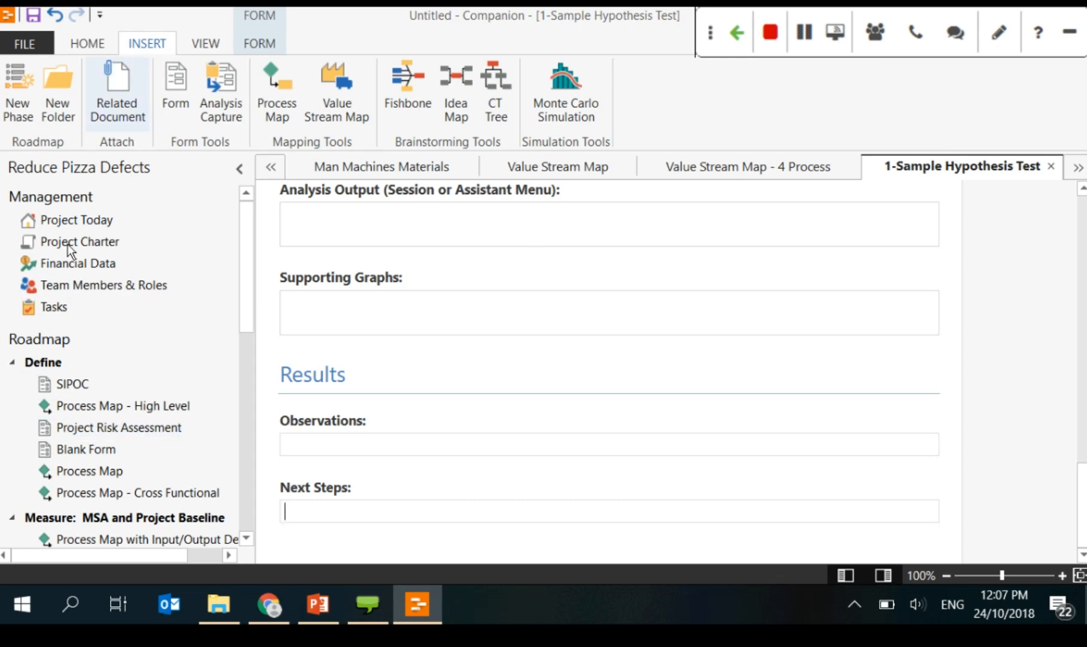
left_click(117, 103)
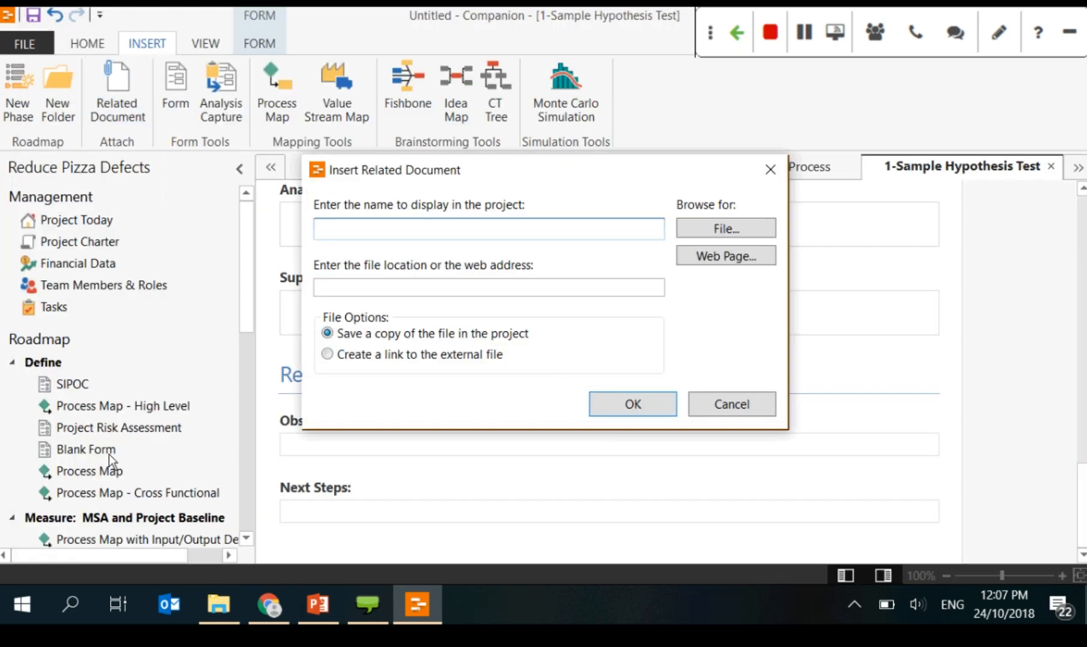
left_click(752, 240)
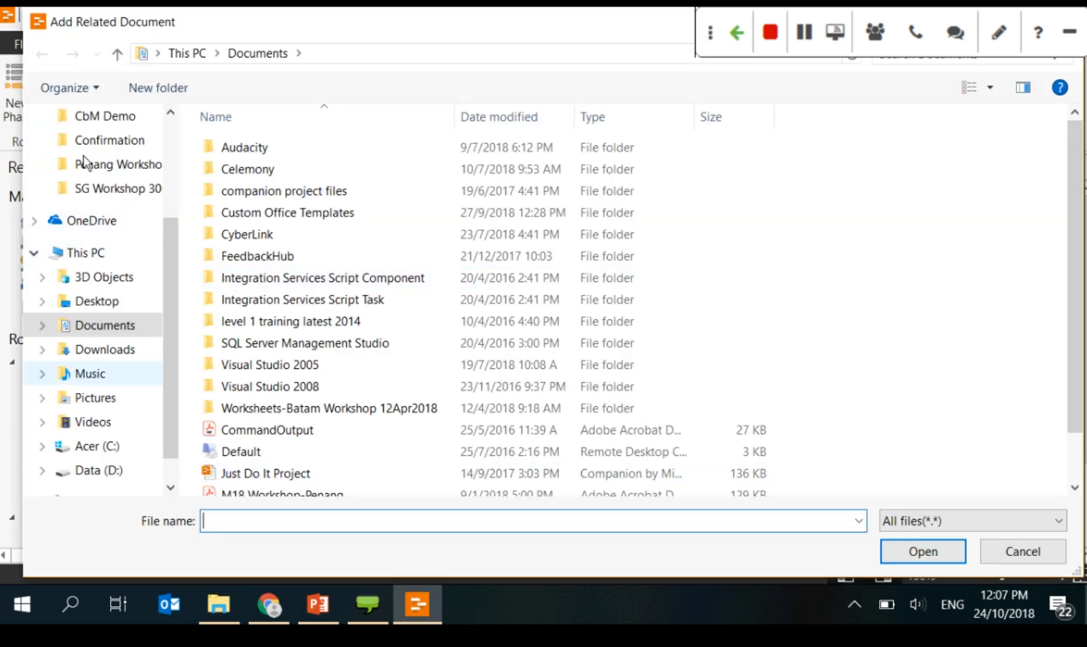
left_click(105, 289)
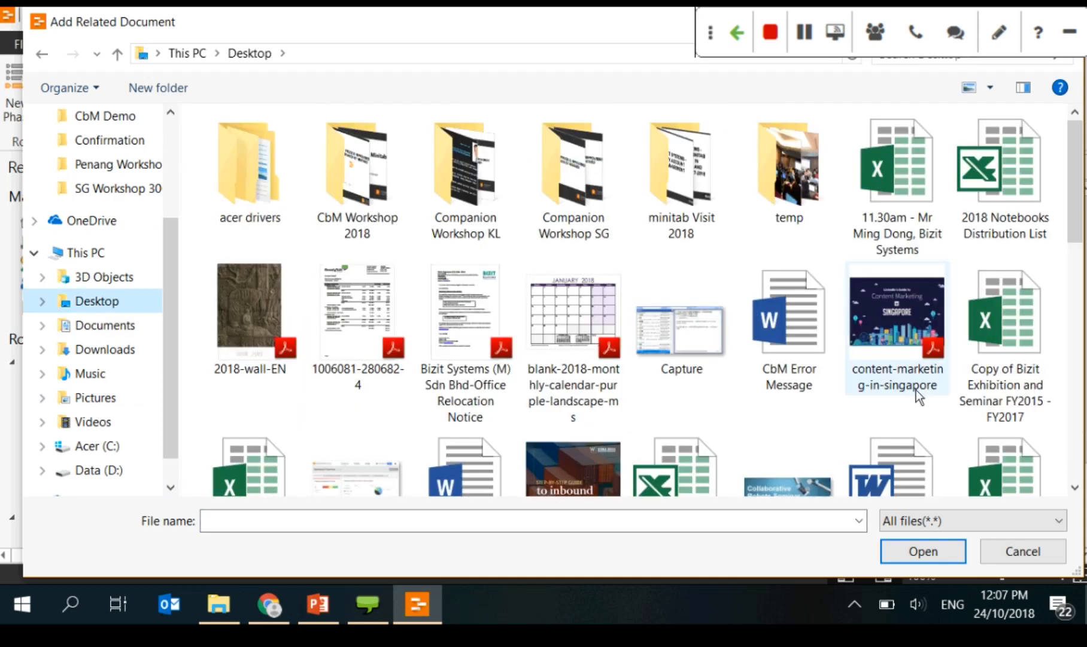
scroll(918, 397, "down", 5)
left_click(357, 419)
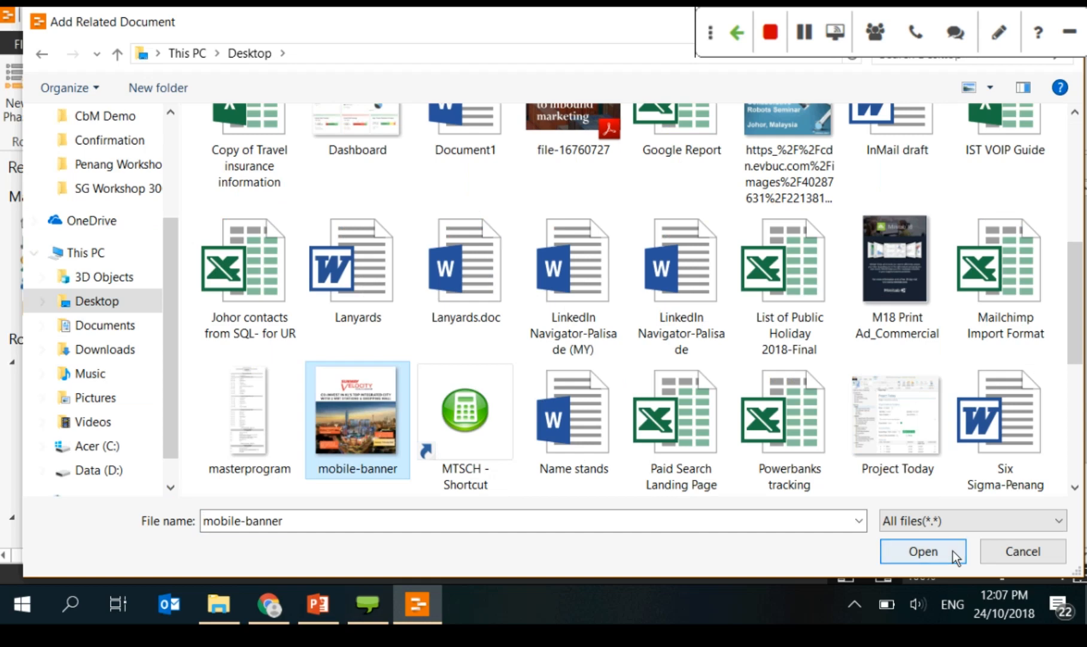
left_click(952, 550)
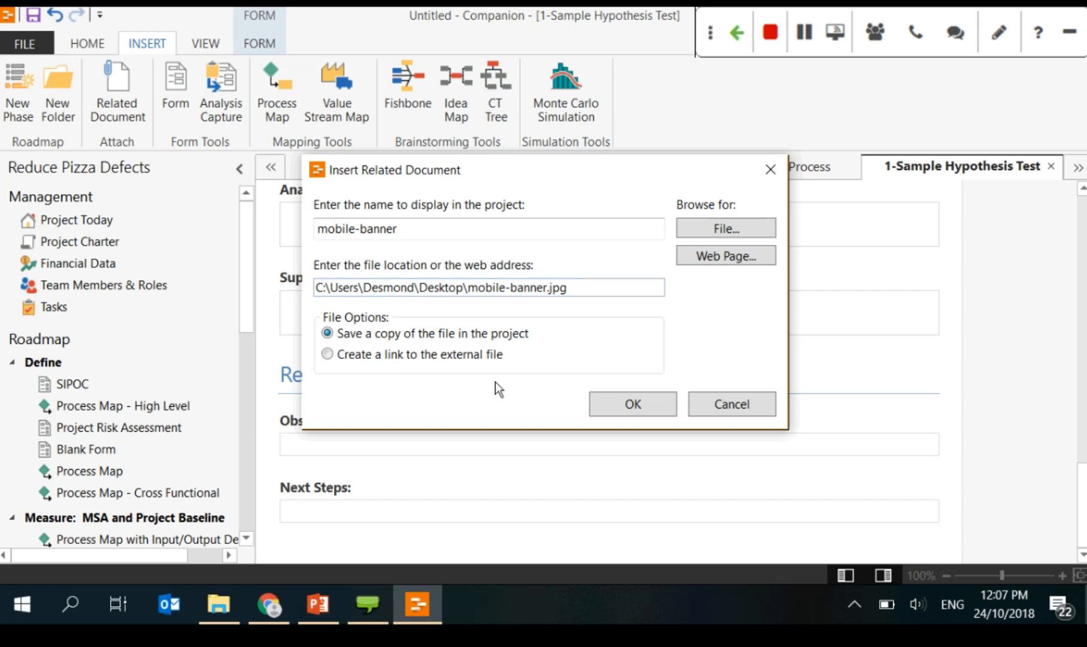
left_click(432, 357)
left_click(480, 334)
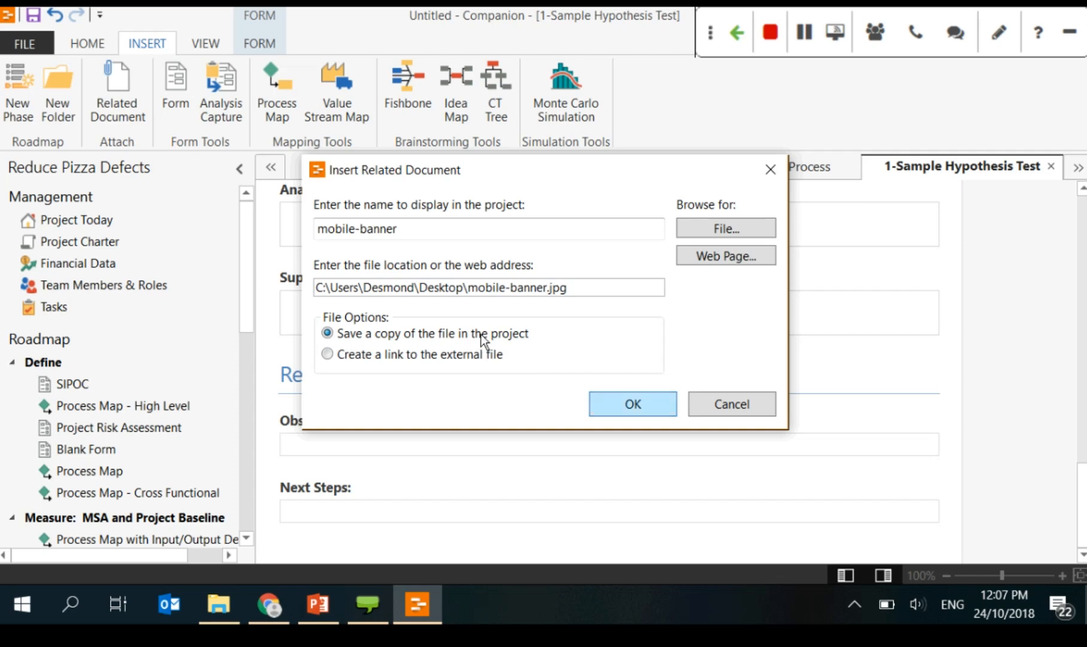
left_click(626, 402)
left_click(33, 361)
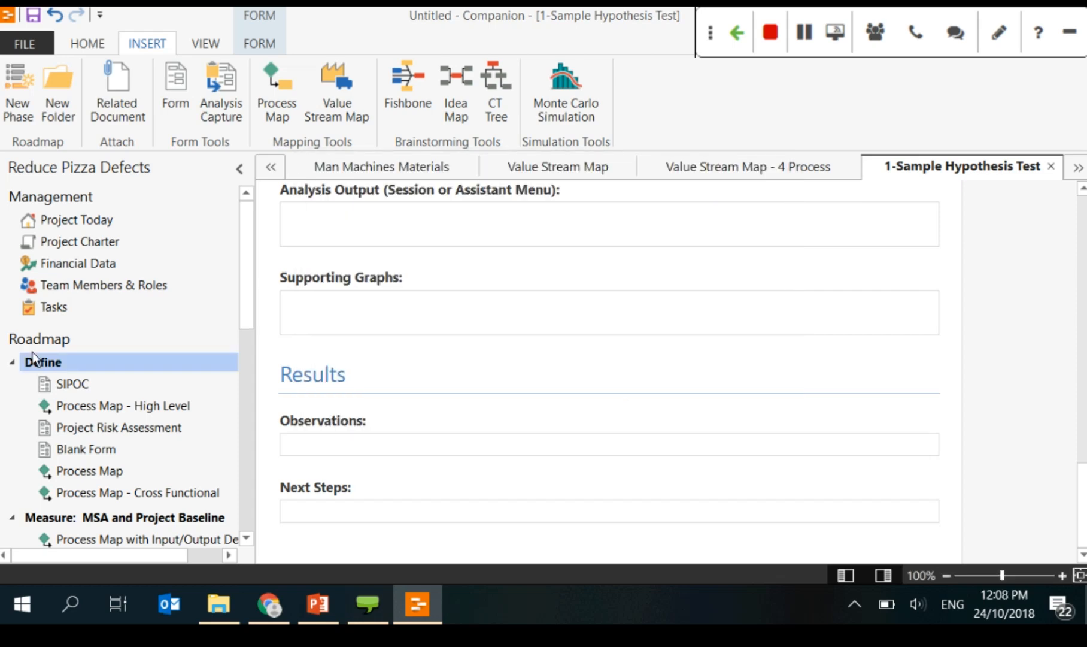
Step: Open the mobile-banner item from the Project Manager tree in an image viewer, then switch to PowerPoint
scroll(165, 365, "down", 2)
scroll(164, 362, "down", 3)
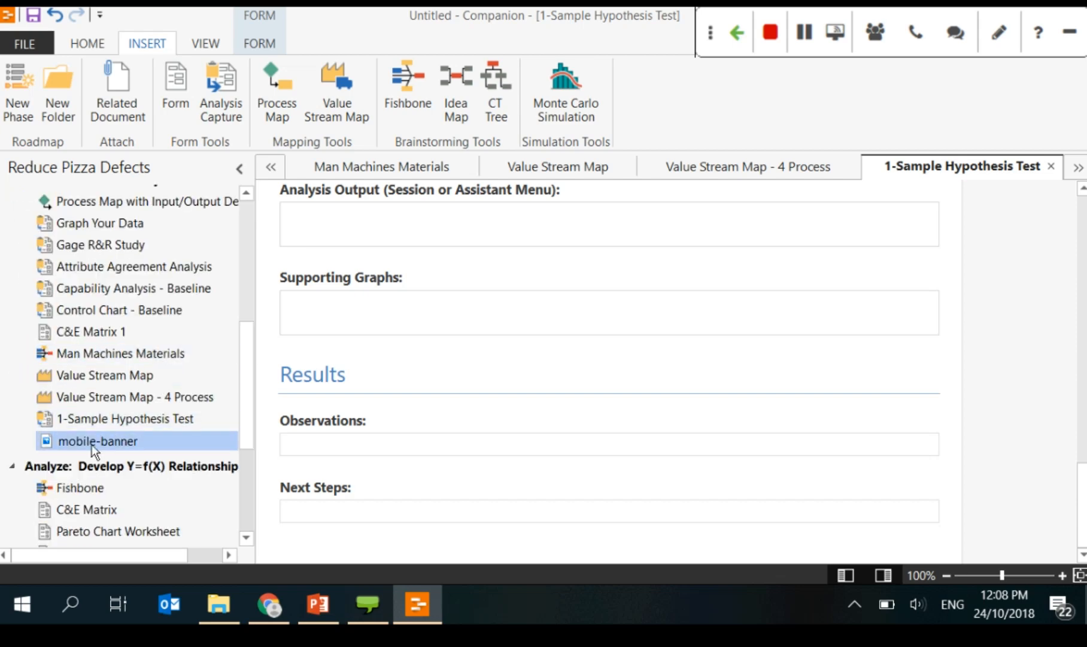
scroll(149, 452, "up", 2)
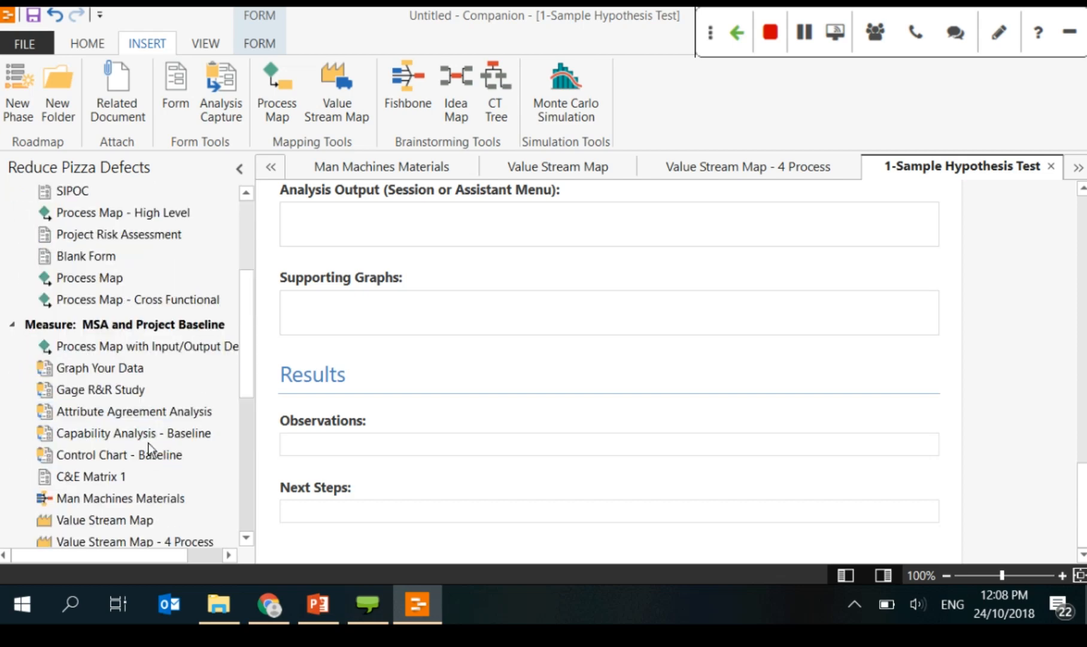
scroll(148, 448, "down", 2)
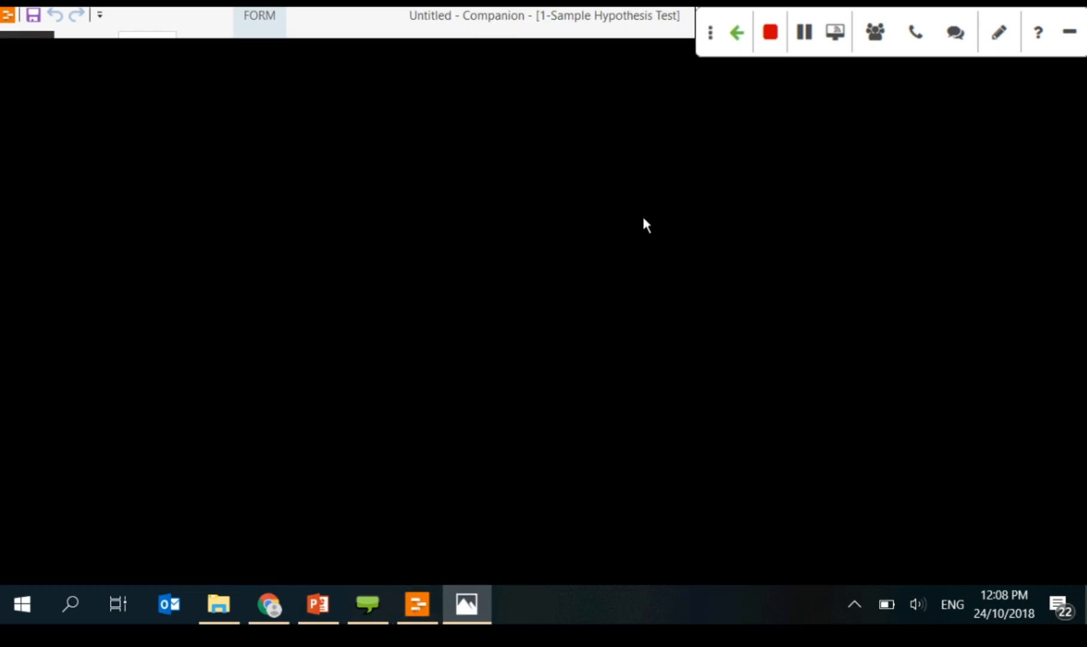
left_click(726, 10)
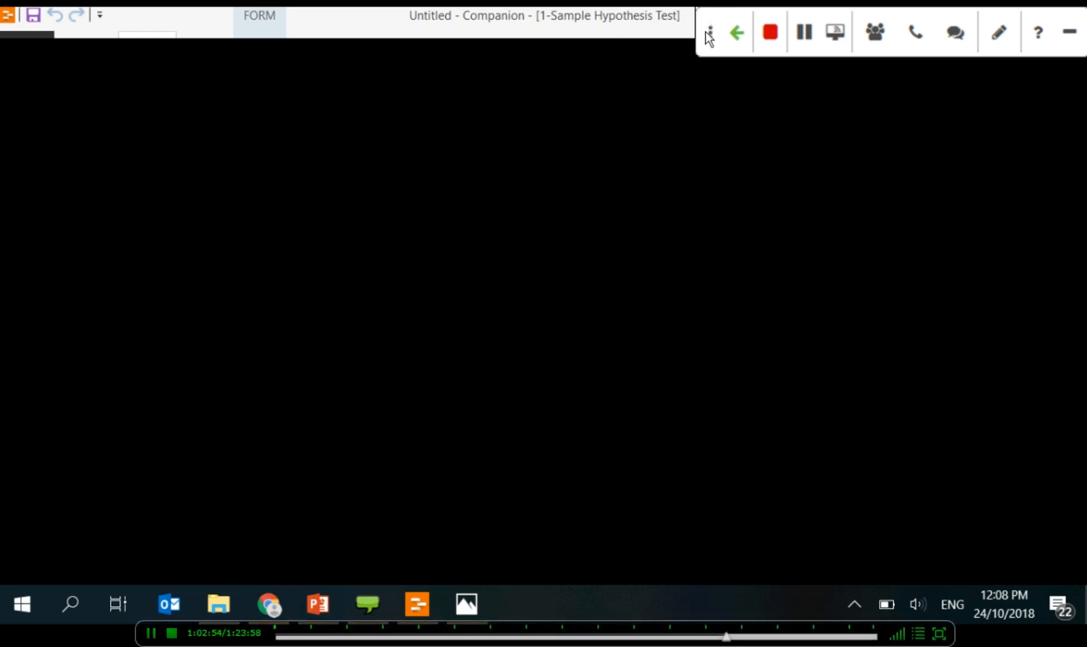
left_click_drag(706, 31, 706, 122)
left_click(479, 620)
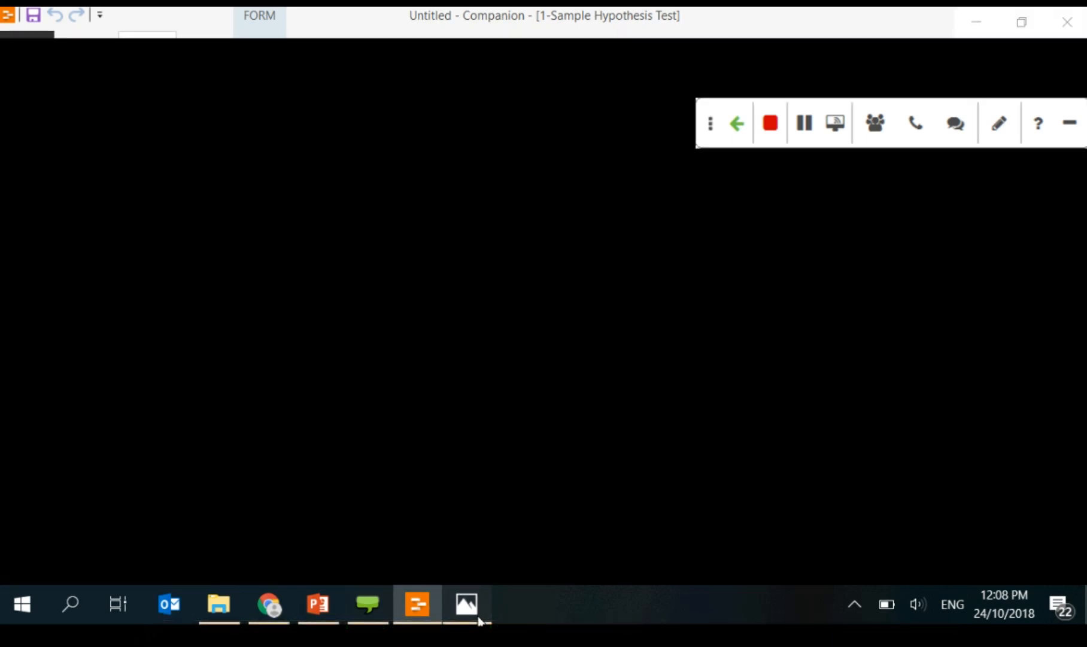
left_click(417, 599)
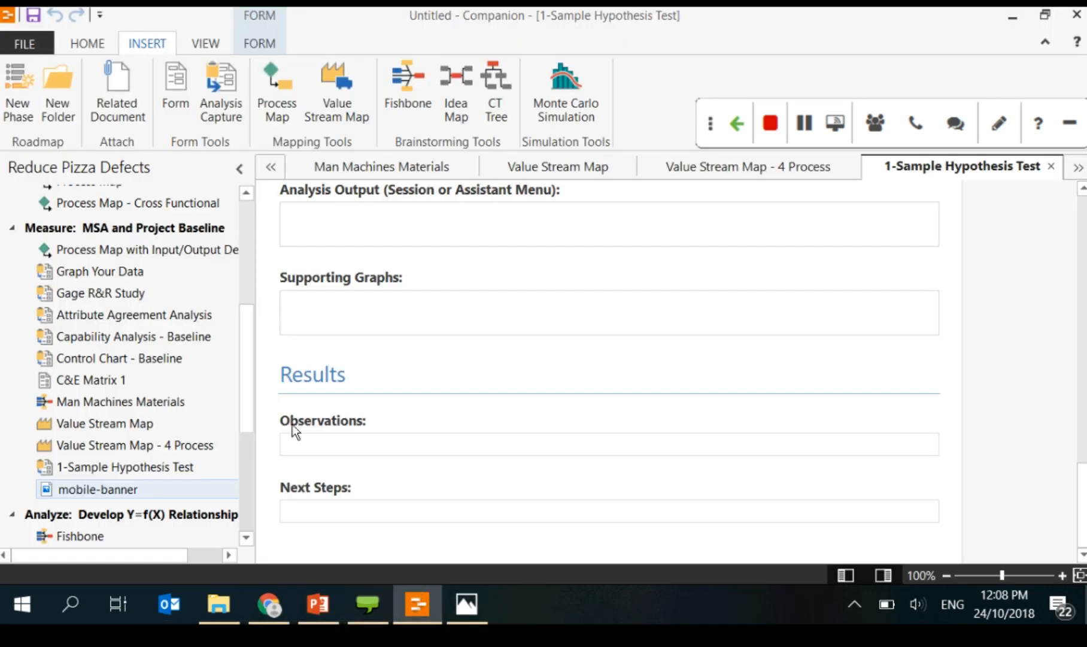
left_click(324, 606)
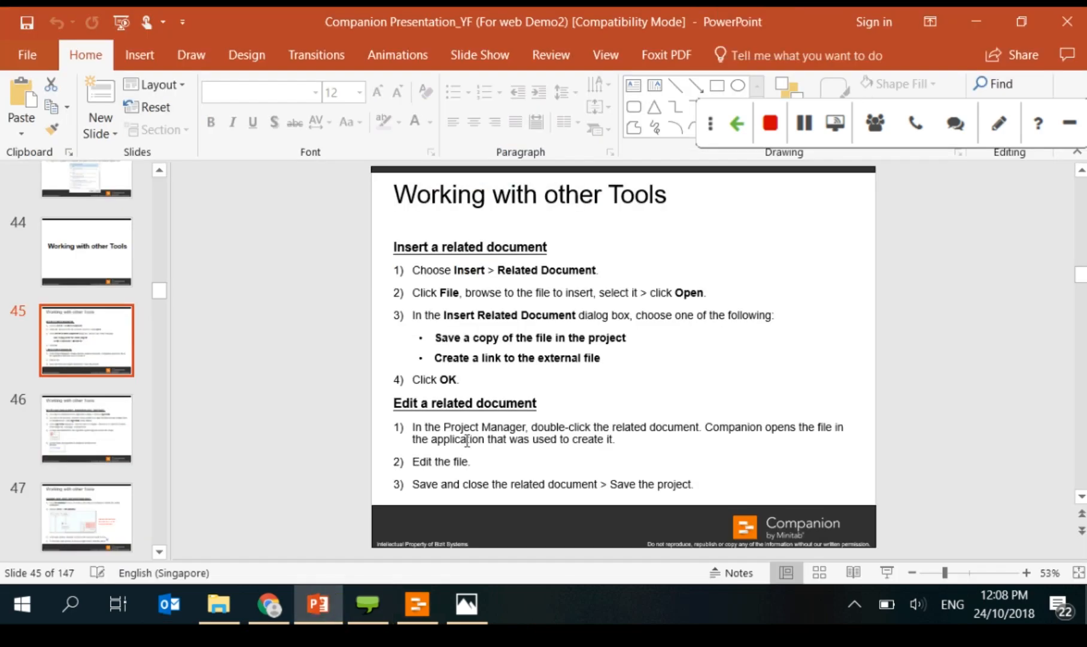
Step: Show slides 46 and 47 on hyperlinks and navigating large maps, then close the mobile-banner photo
left_click(31, 414)
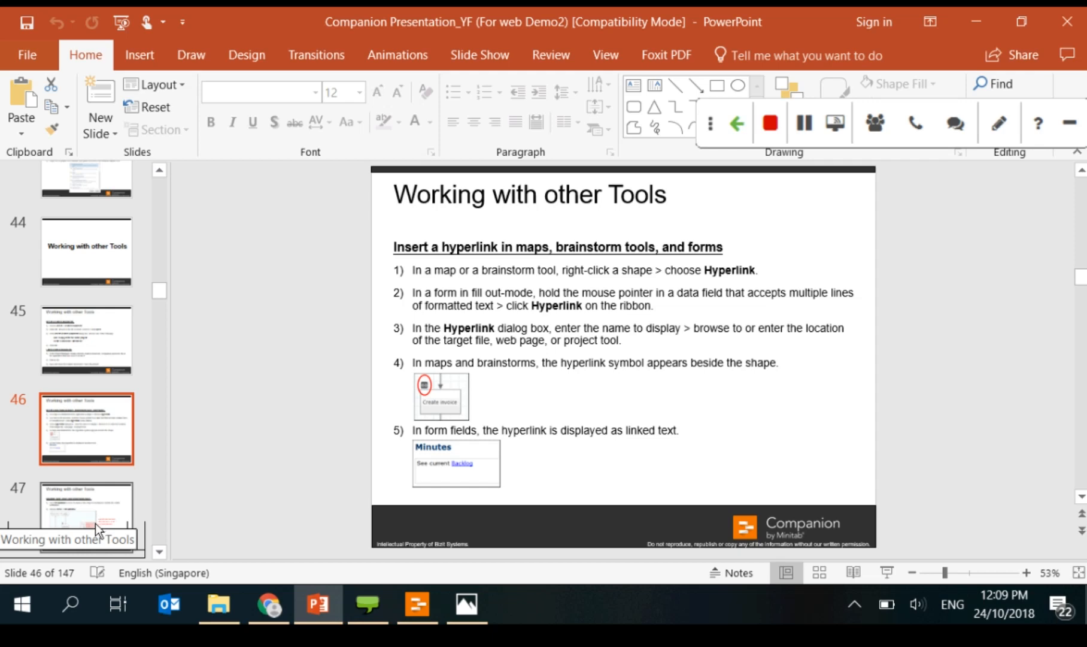
left_click(103, 503)
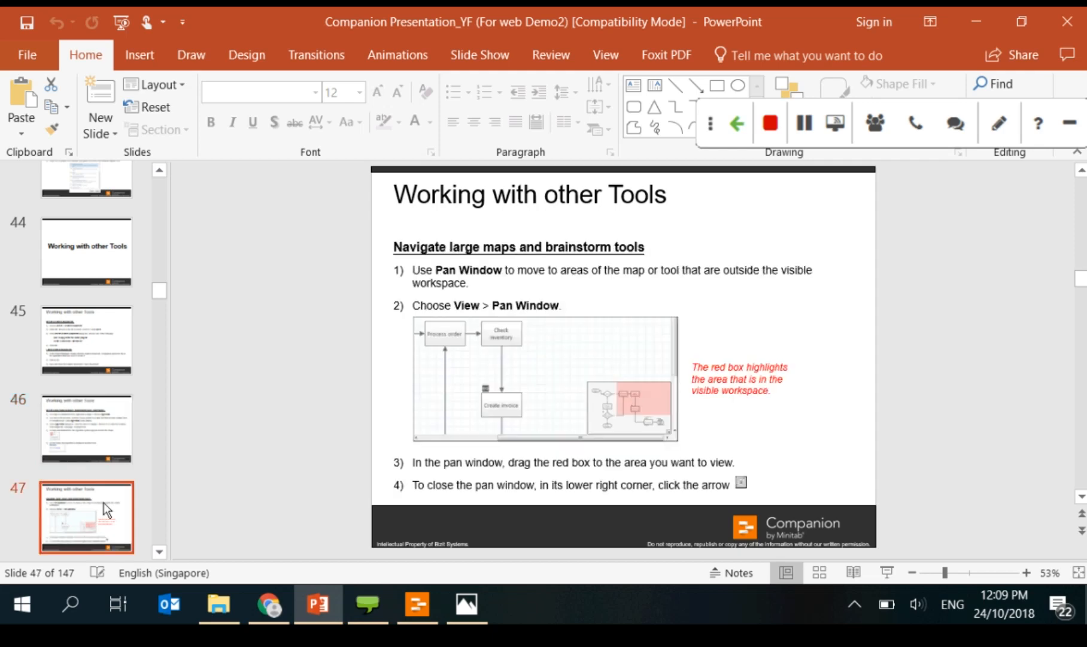
left_click(465, 605)
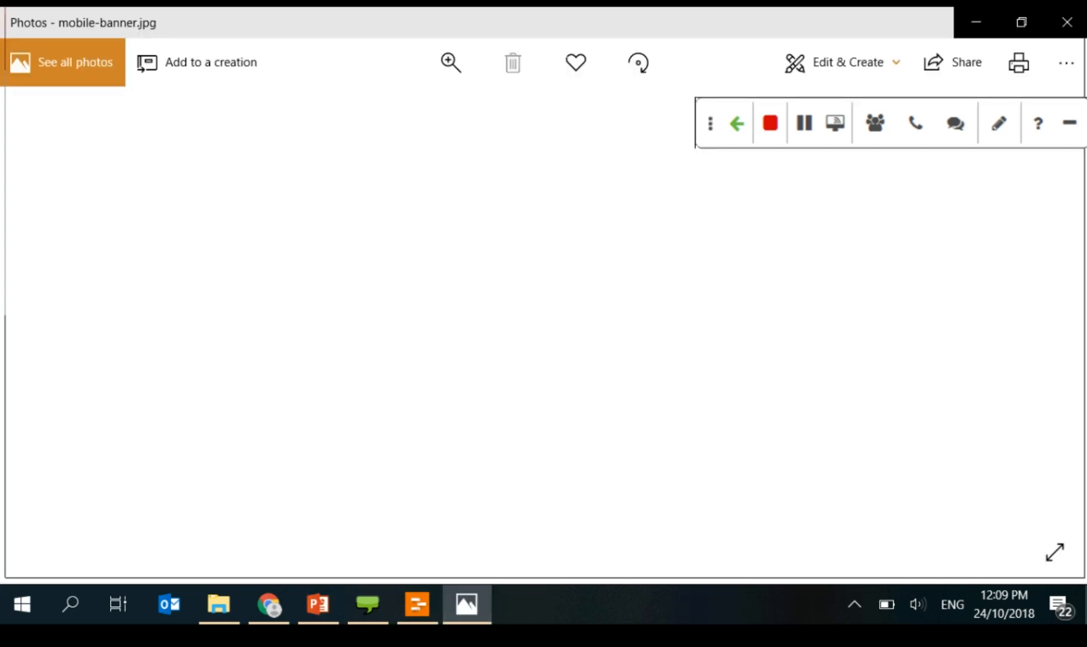
left_click(1069, 23)
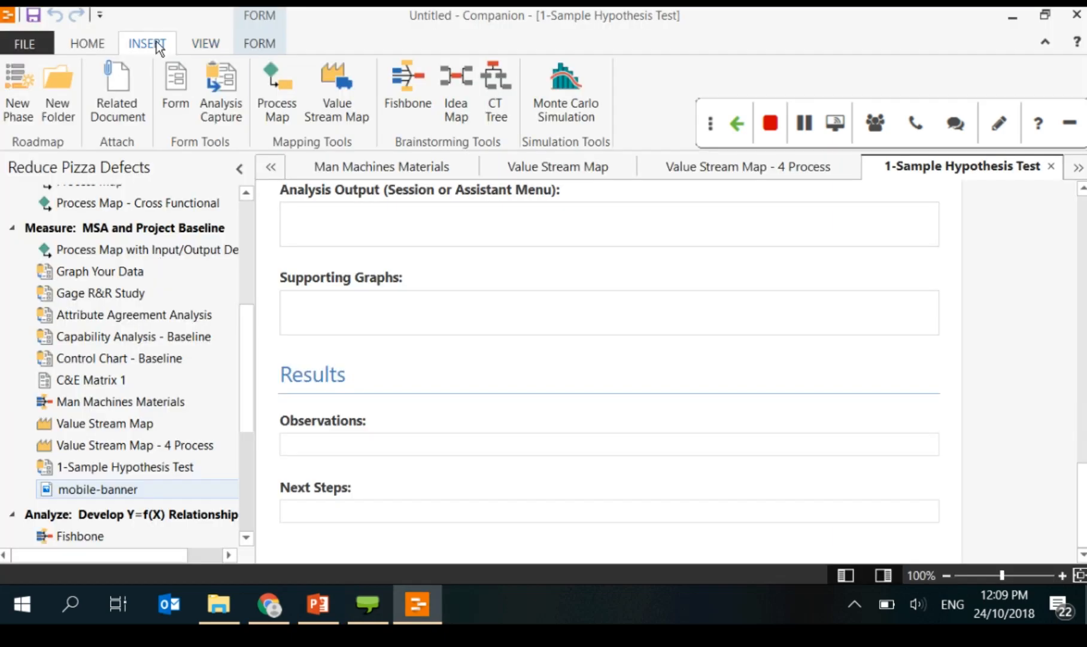
Step: Open the Value Stream Map - 4 Process map from the Project Manager
left_click(216, 44)
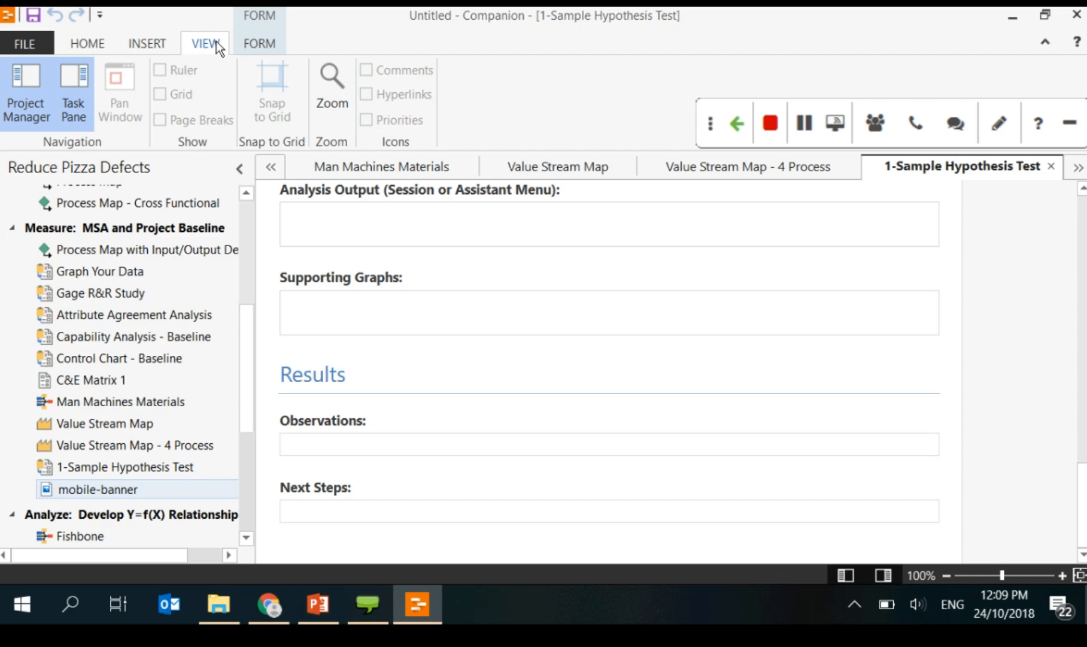
scroll(252, 369, "up", 1)
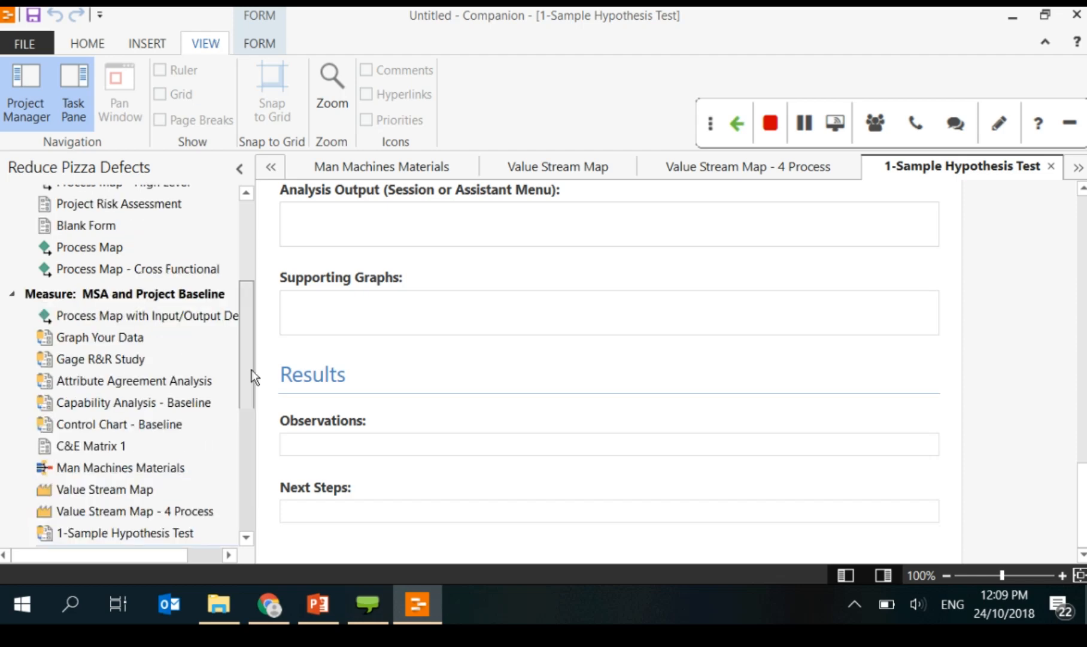
scroll(252, 370, "down", 1)
double_click(140, 422)
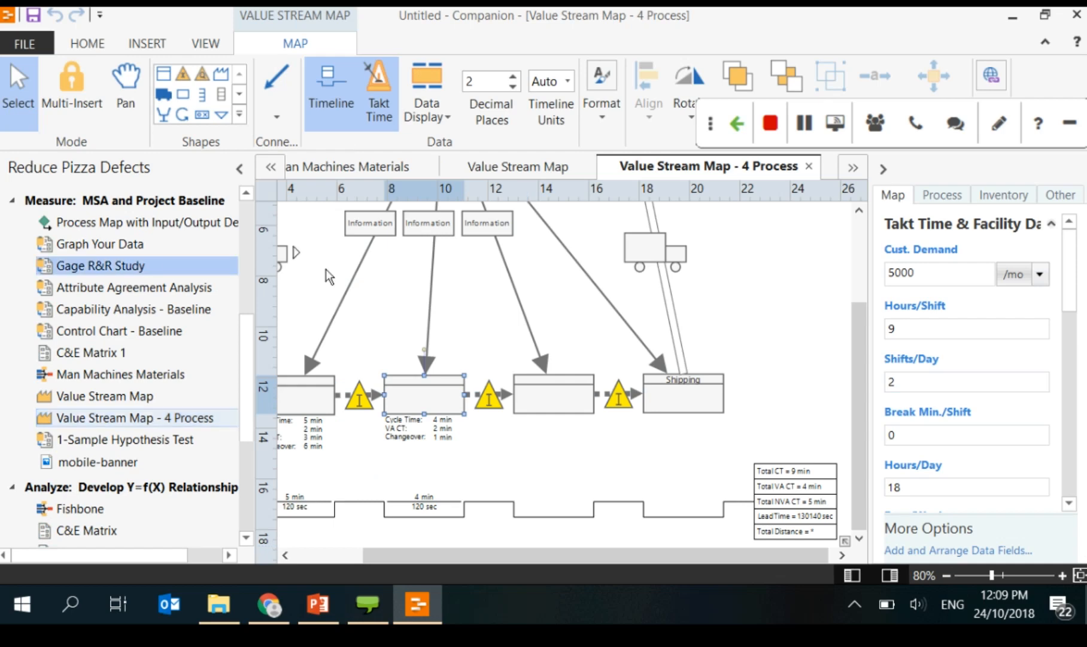
Step: Pan around the map with the Pan Window overview, then close it and return to PowerPoint
left_click(198, 52)
left_click(132, 77)
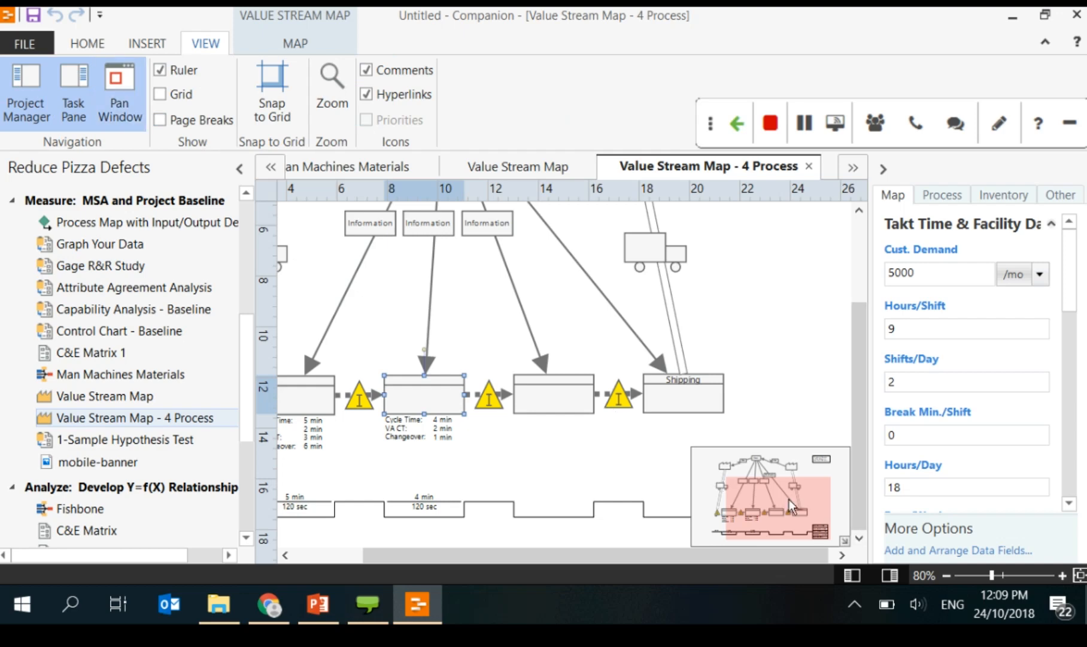
left_click_drag(789, 500, 711, 452)
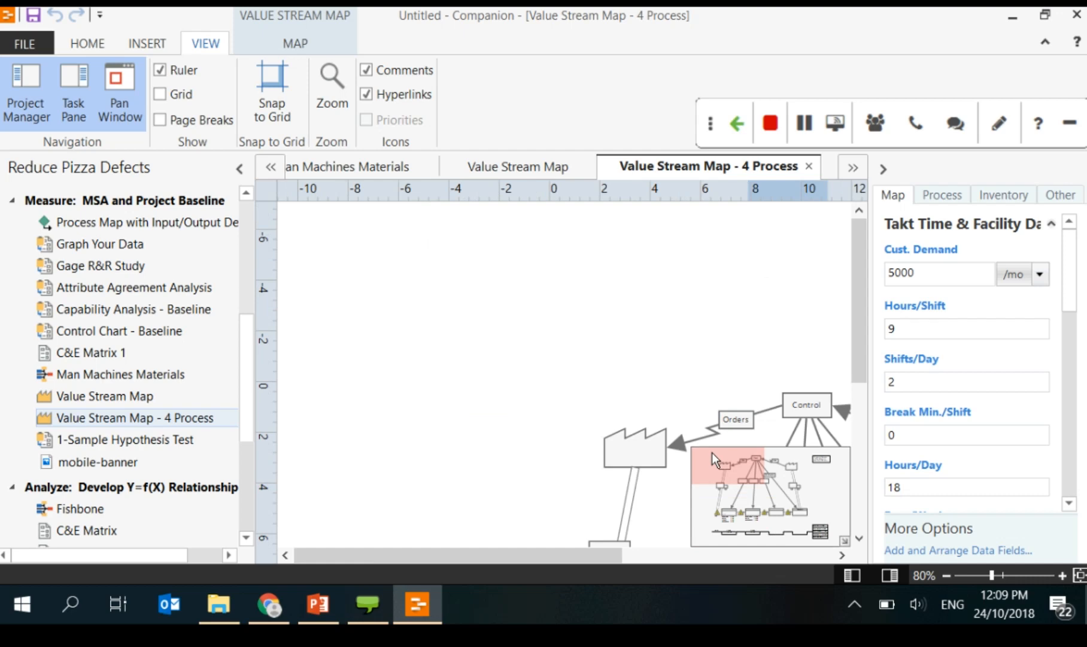
left_click_drag(711, 452, 739, 453)
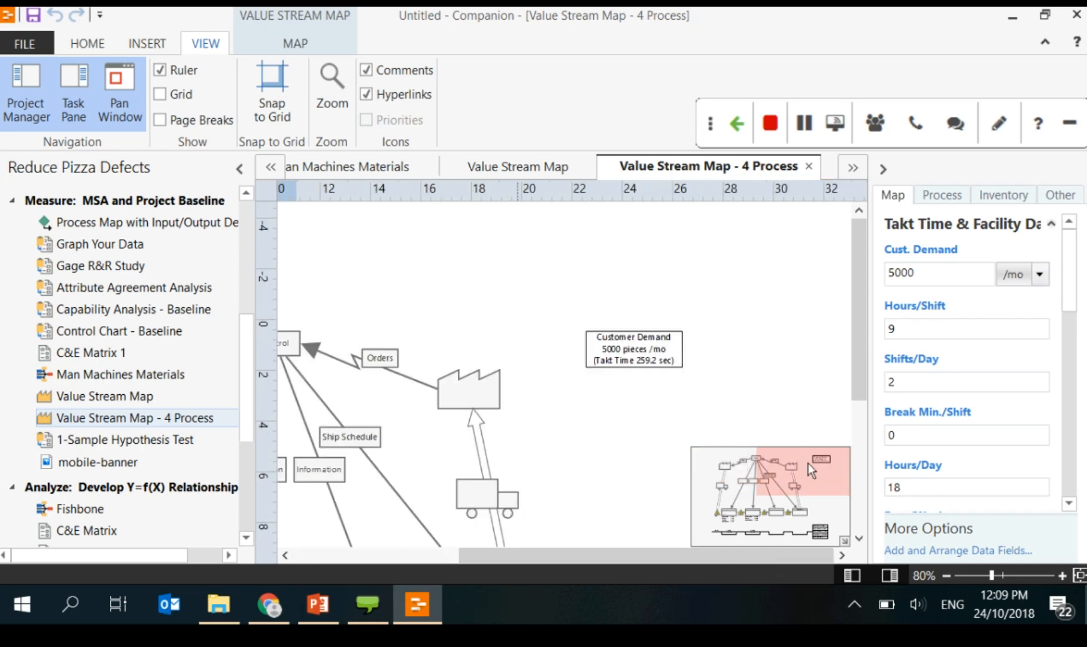
left_click_drag(809, 463, 832, 527)
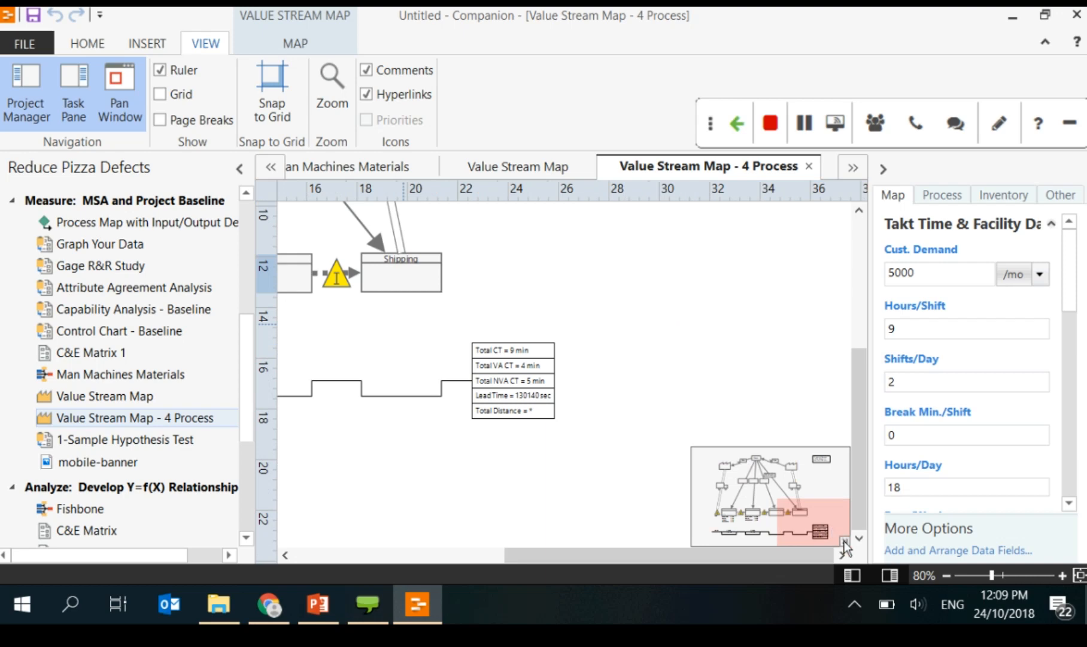
left_click(844, 540)
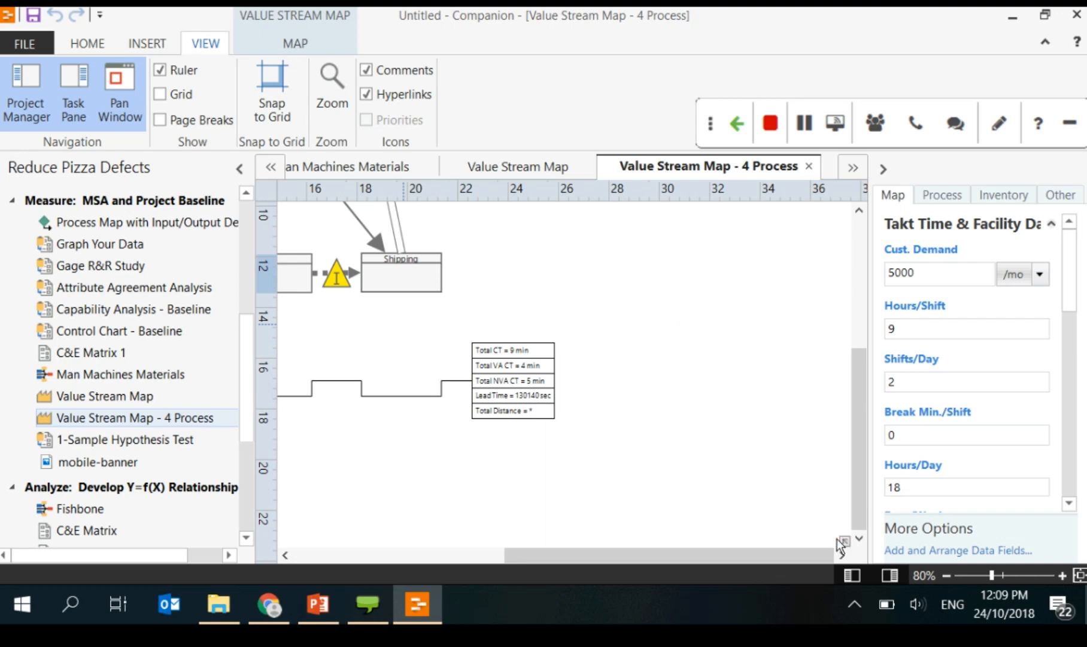
left_click(316, 604)
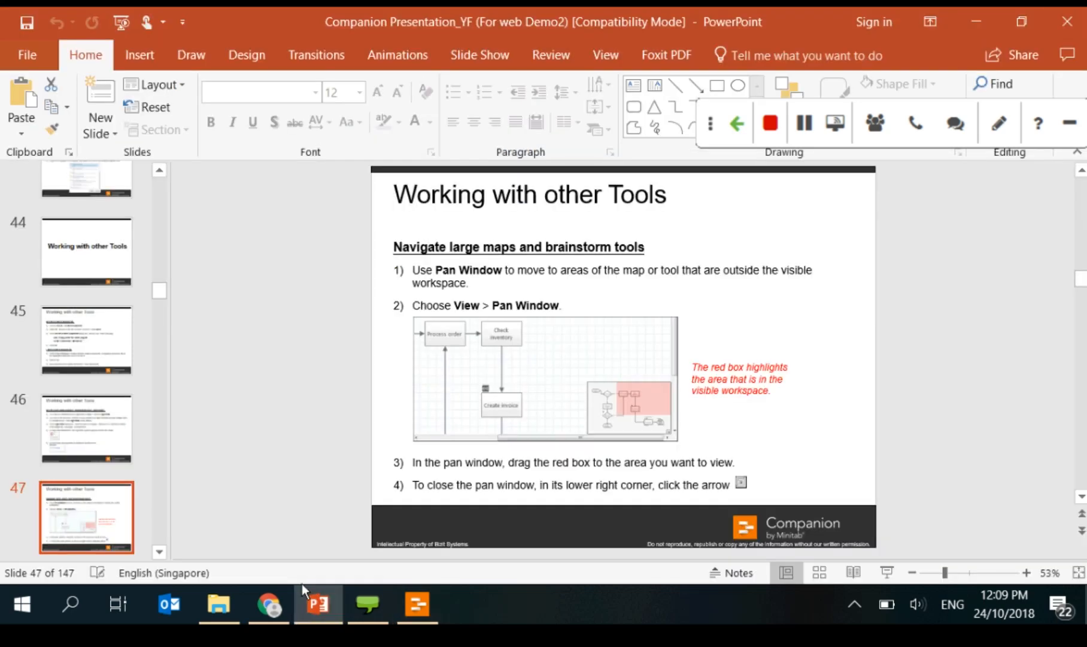
Step: Review the Create a PDF document slide, then minimize PowerPoint
scroll(84, 389, "down", 1)
left_click(68, 512)
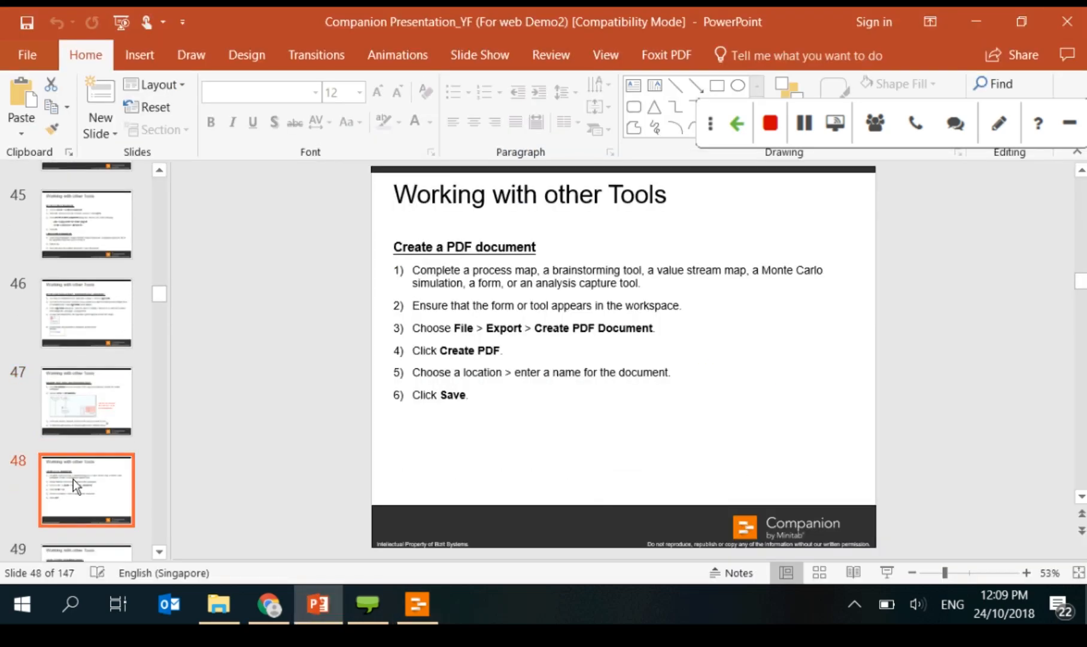
scroll(73, 479, "down", 1)
left_click(113, 456)
left_click(109, 394)
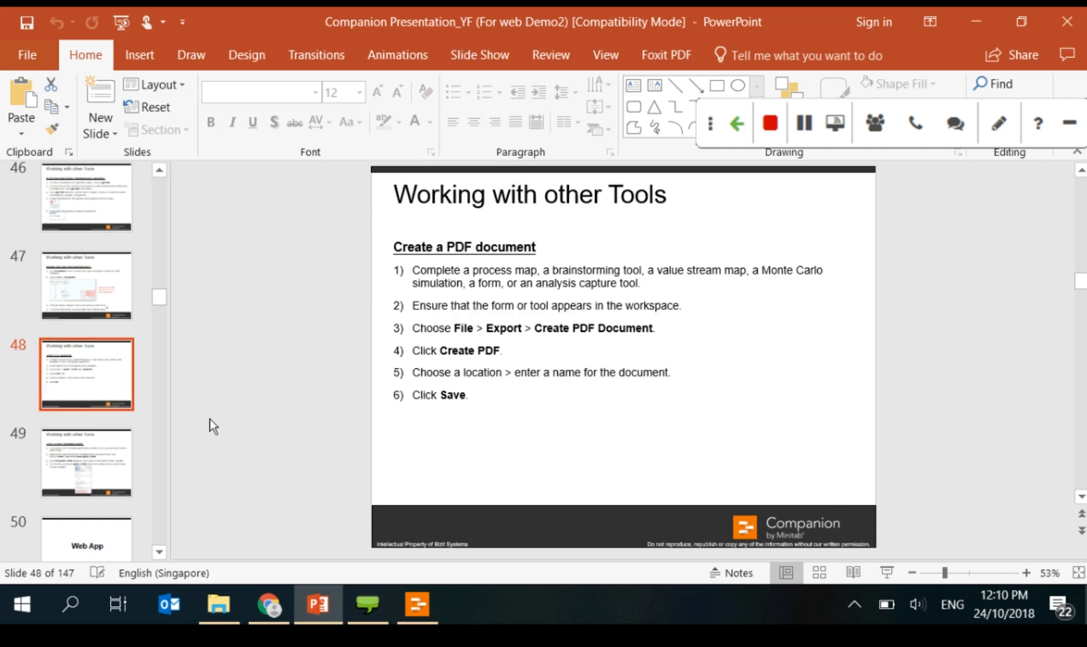
left_click(317, 617)
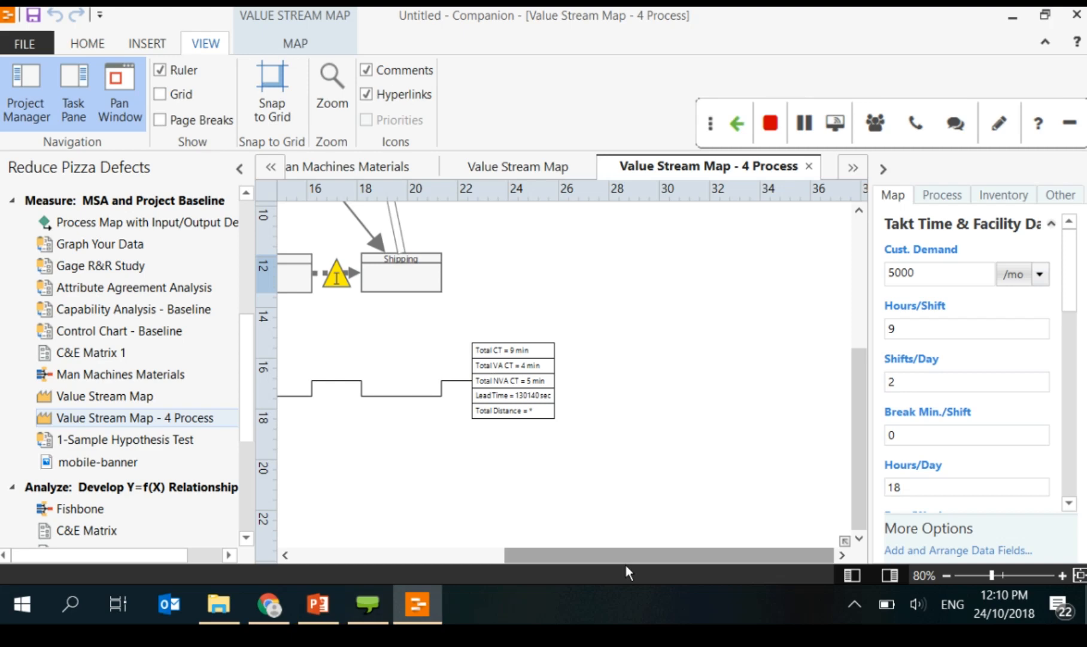
left_click_drag(625, 564, 388, 571)
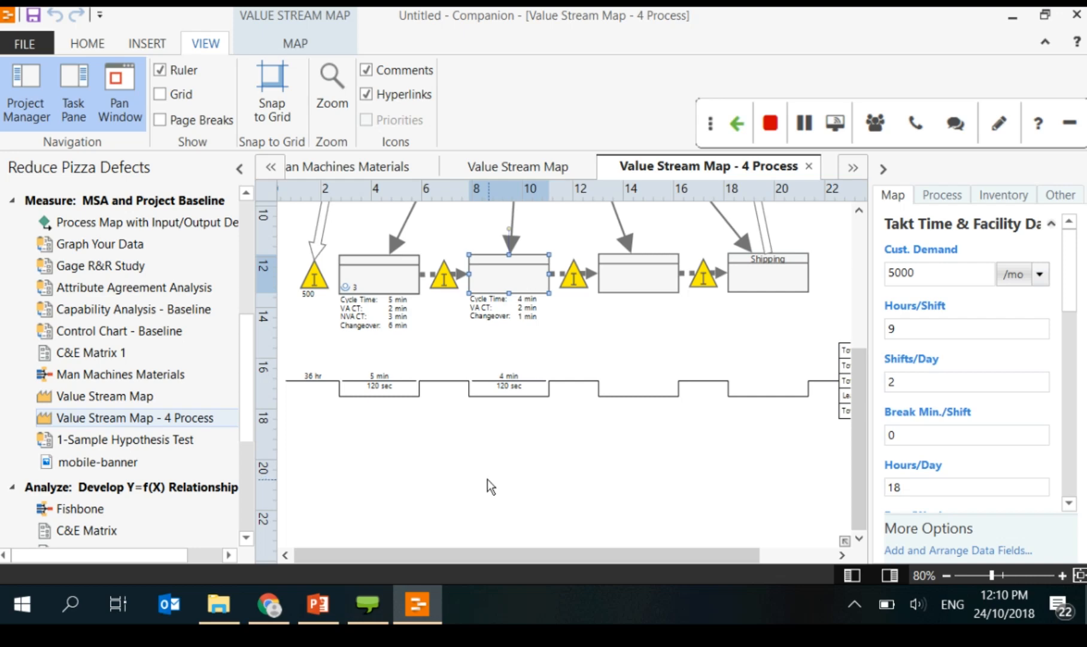
Step: Export the Value Stream Map - 4 Process tool as a PDF saved to the Desktop
left_click(548, 482)
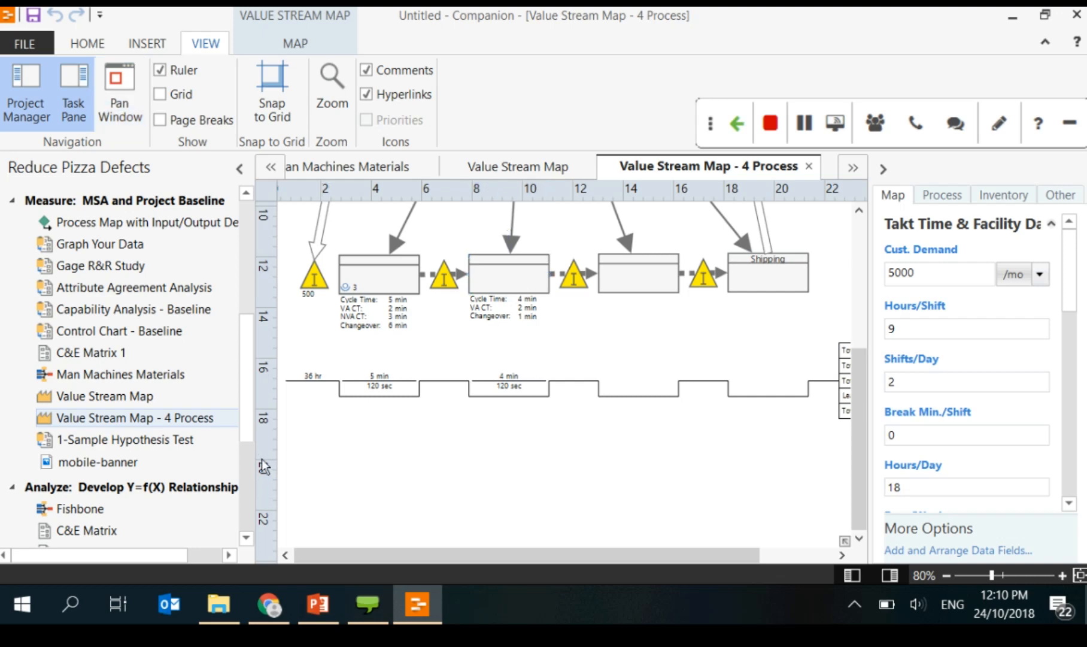
right_click(133, 422)
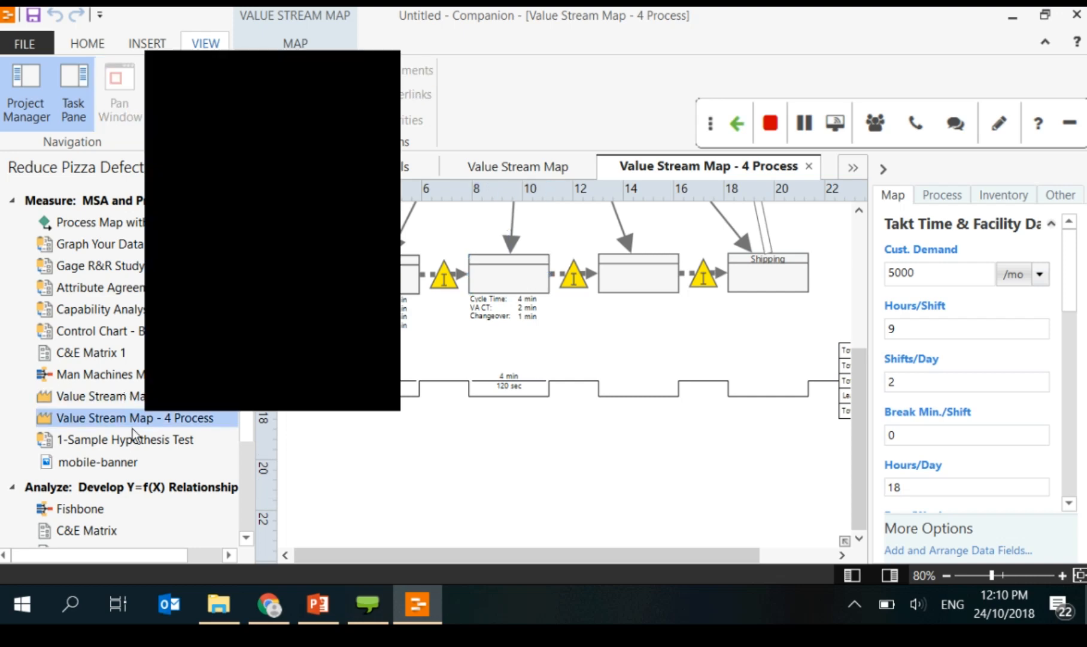
left_click(133, 428)
right_click(92, 414)
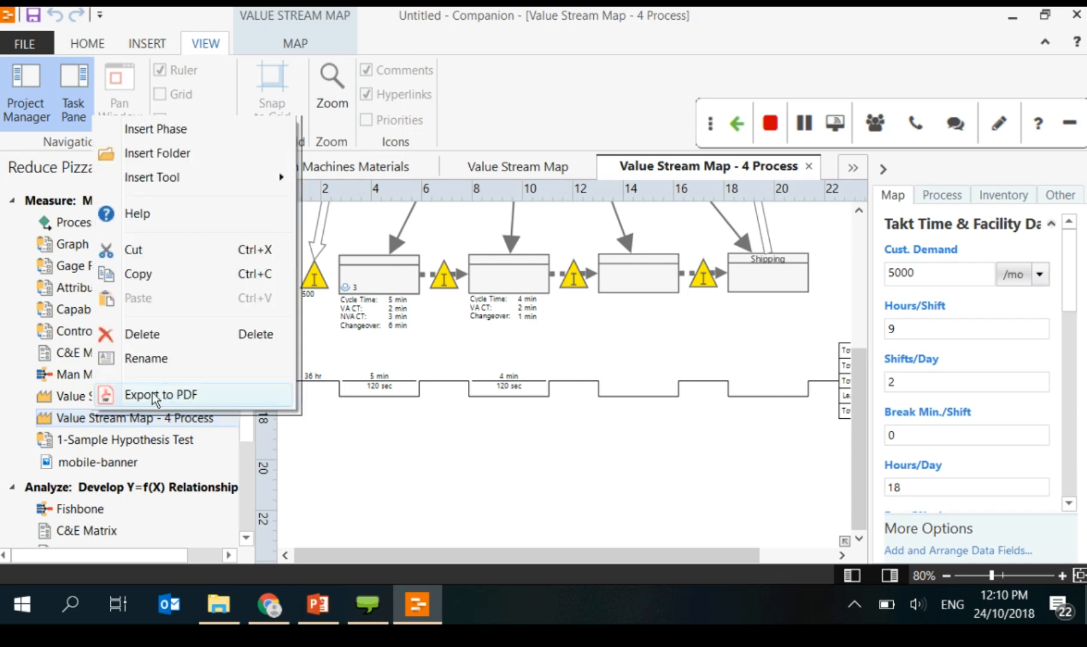
left_click(154, 395)
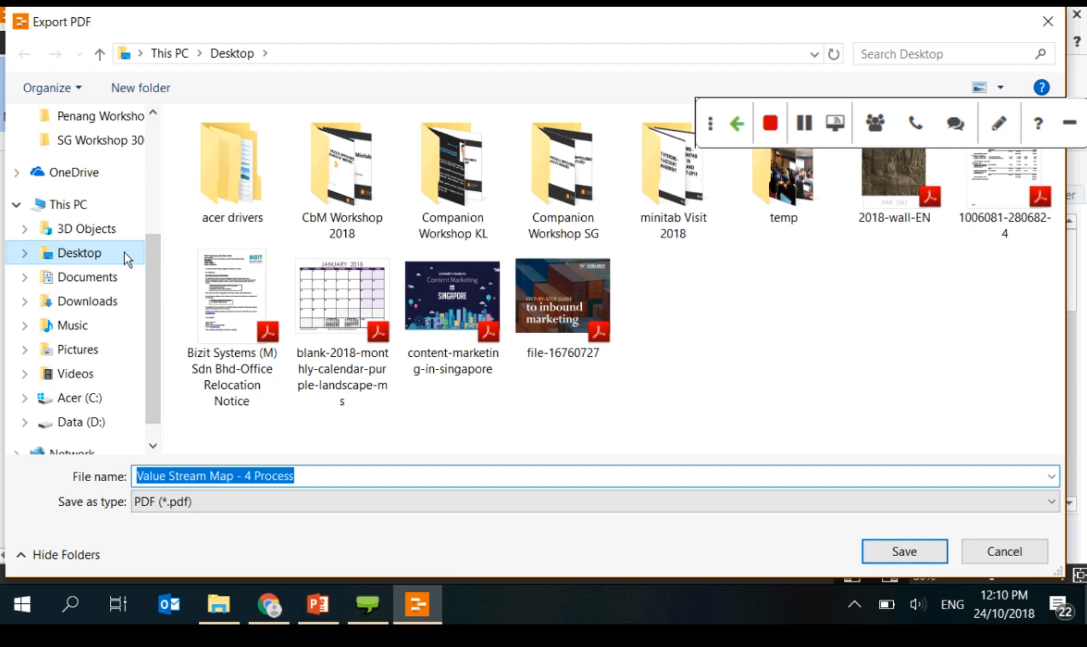
left_click(888, 547)
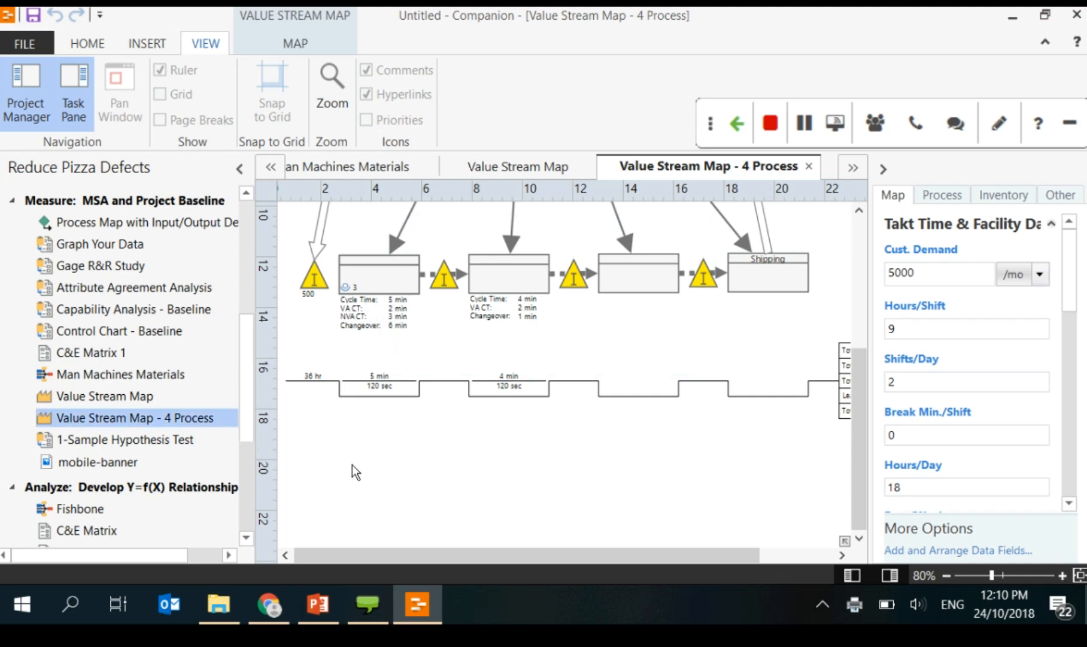
Step: Select Capability Analysis - Baseline, then C&E Matrix 1, and show C&E Matrix 1's options
left_click(102, 309)
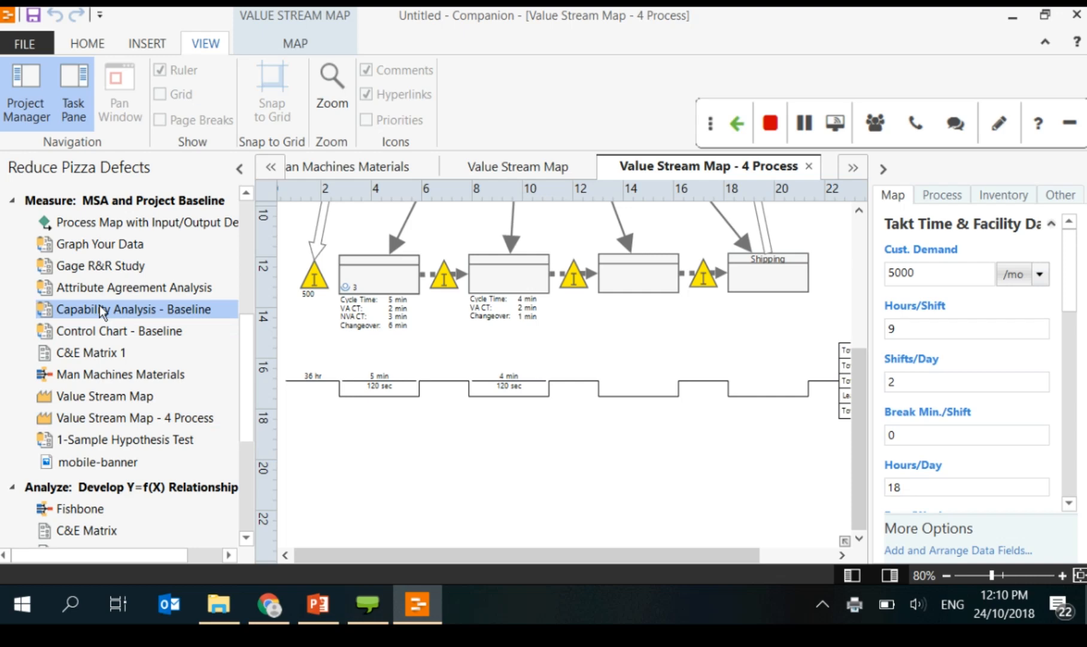
left_click(92, 353)
right_click(91, 352)
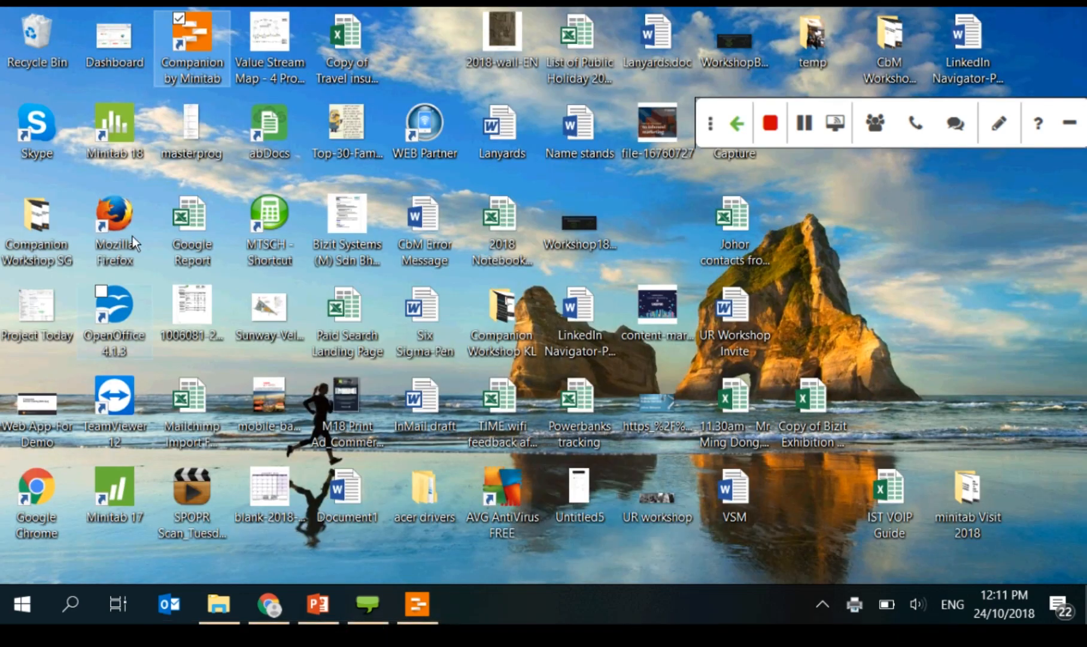
Step: Open the exported Value Stream Map - 4 Process PDF from the desktop and view the whole page
left_click(244, 414)
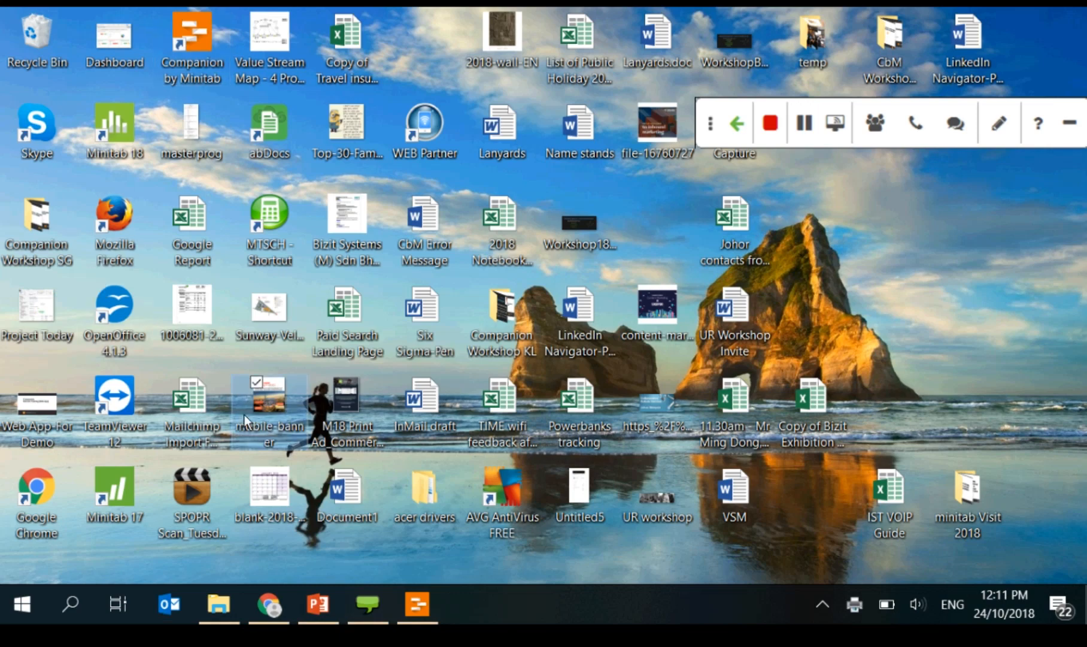
key("v")
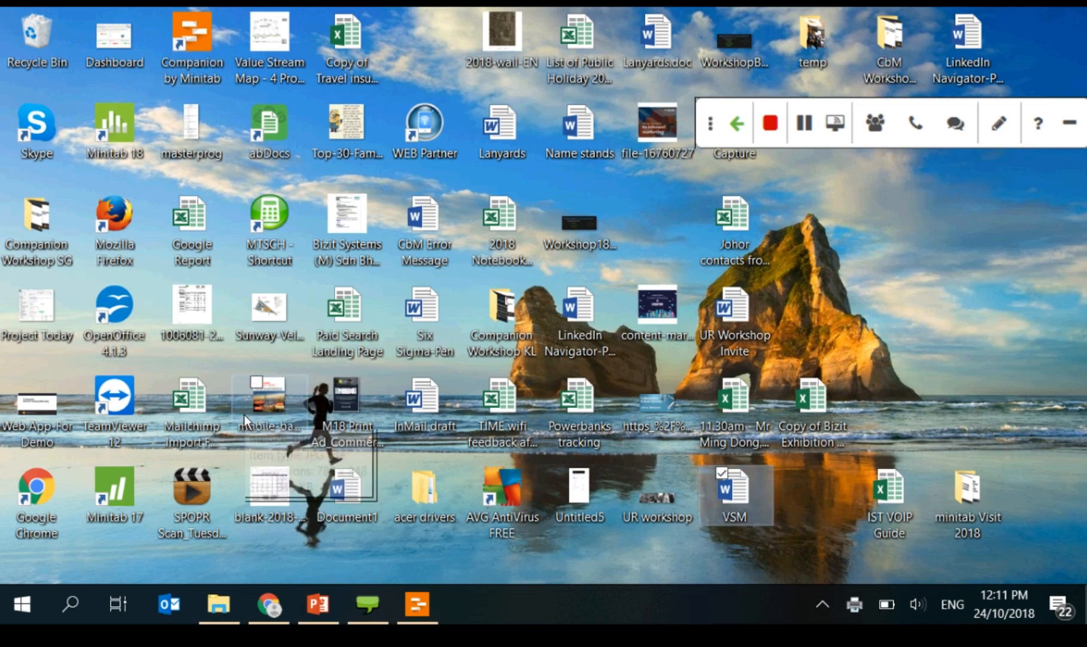
left_click(269, 61)
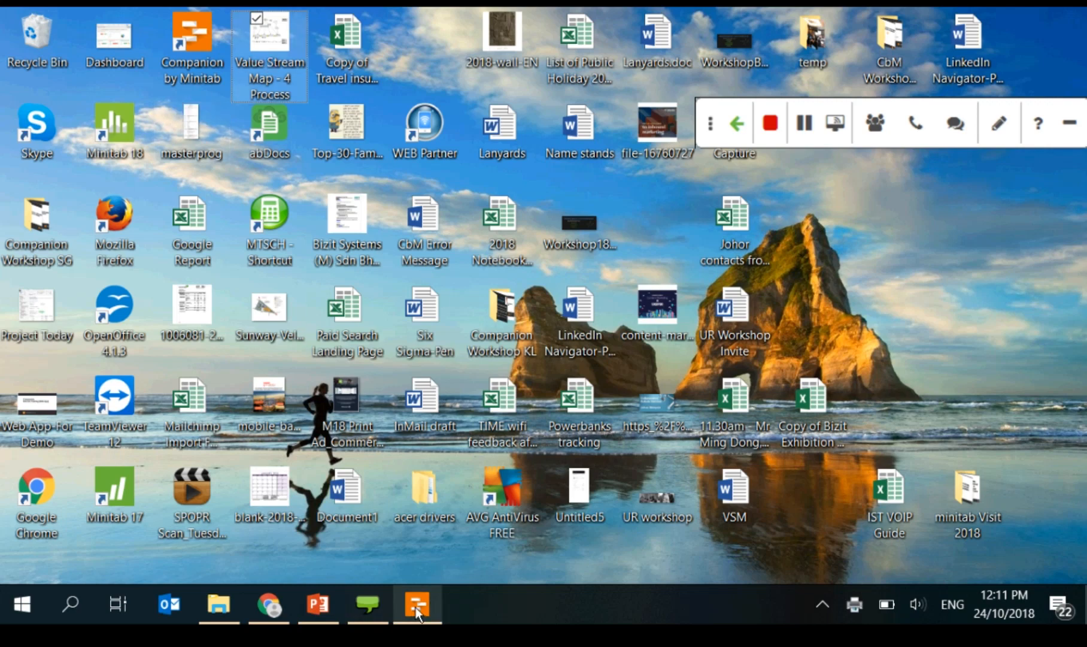
key("Return")
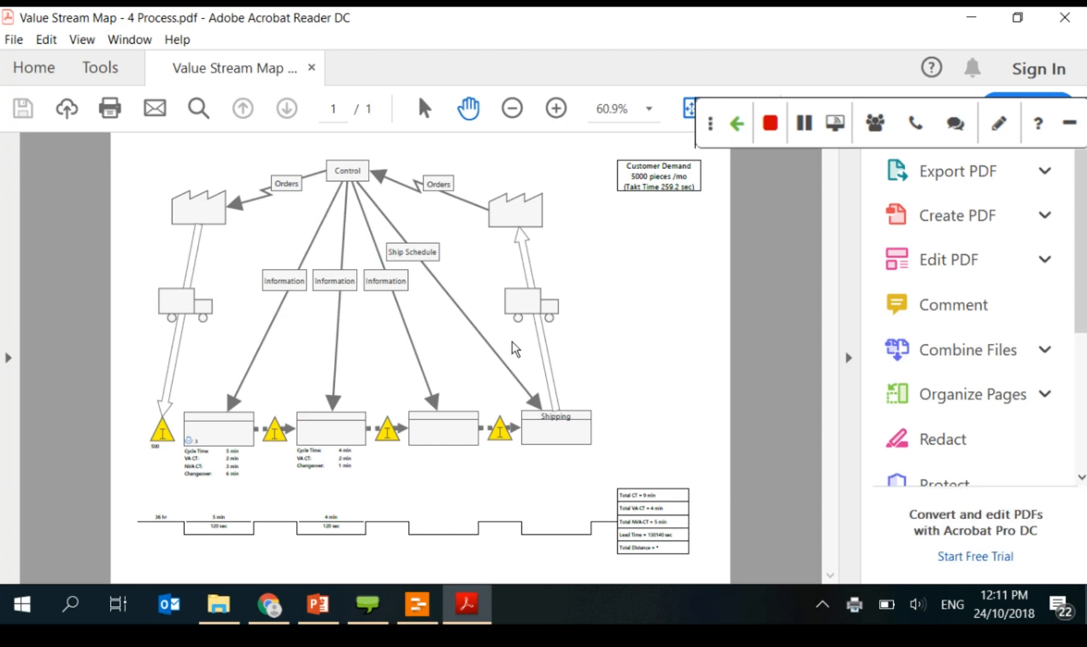
double_click(513, 119)
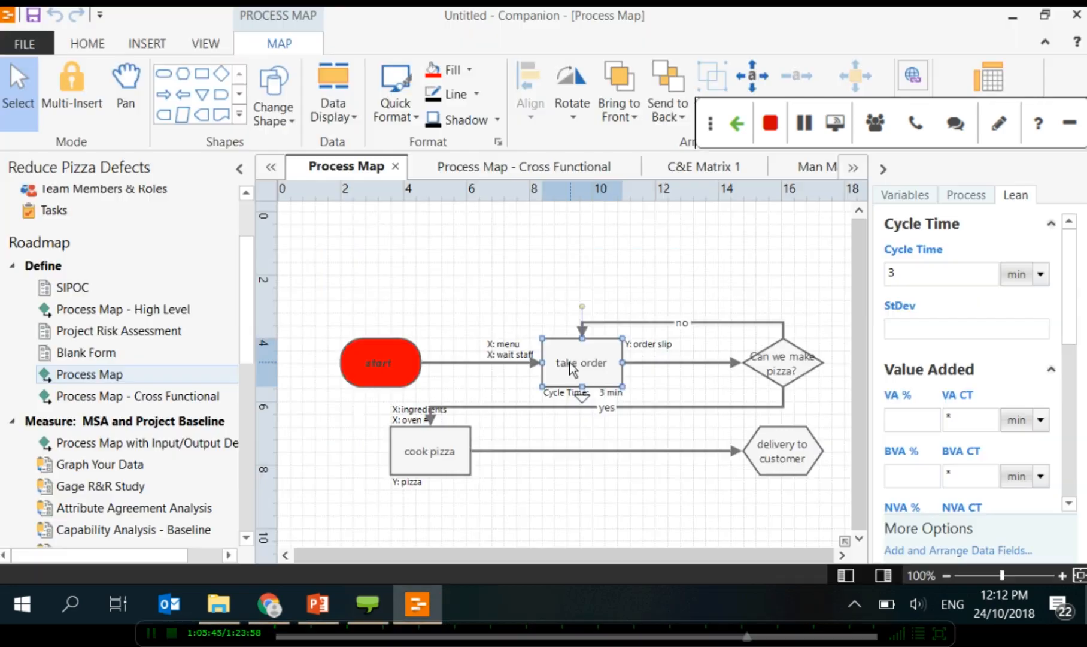
left_click(418, 616)
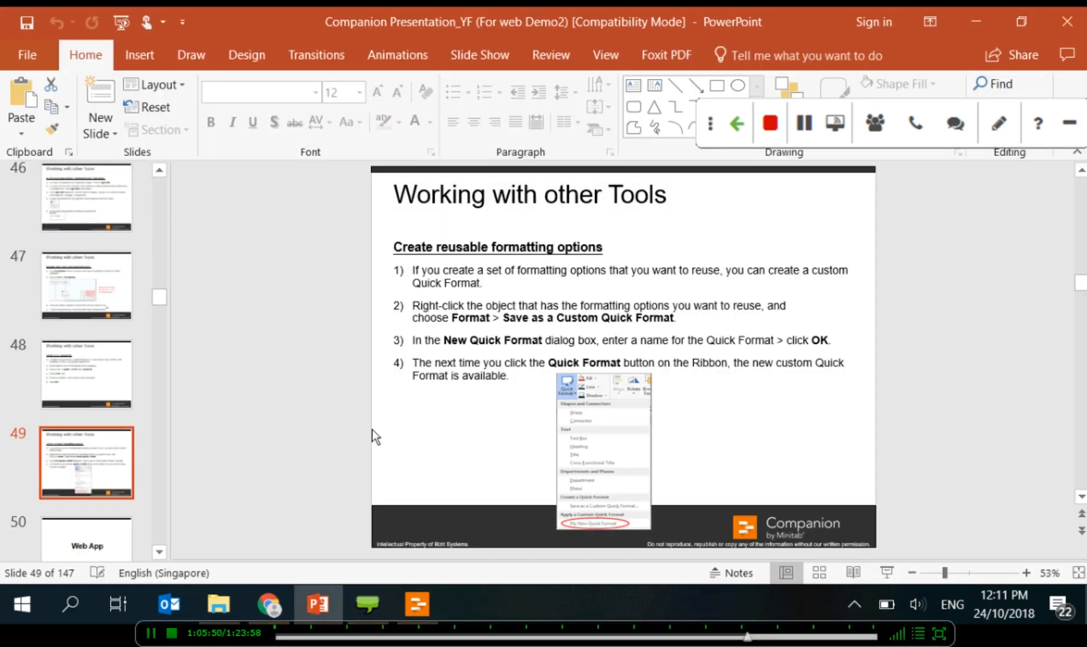
Step: Return to Companion and open the Define-phase pizza Process Map
left_click(426, 611)
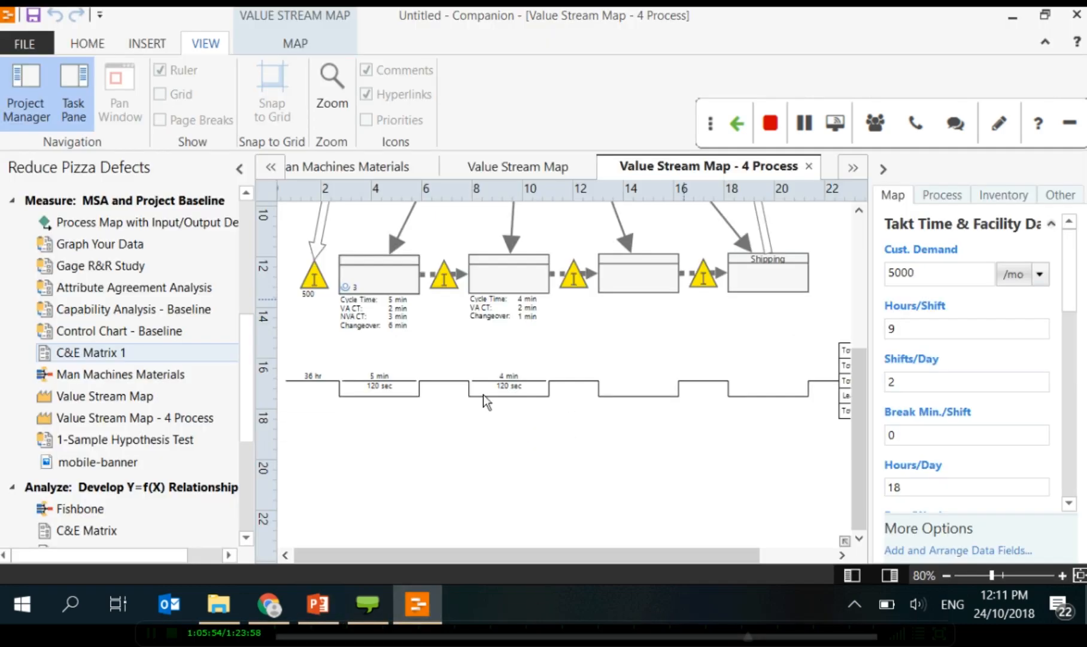
scroll(189, 83, "up", 1)
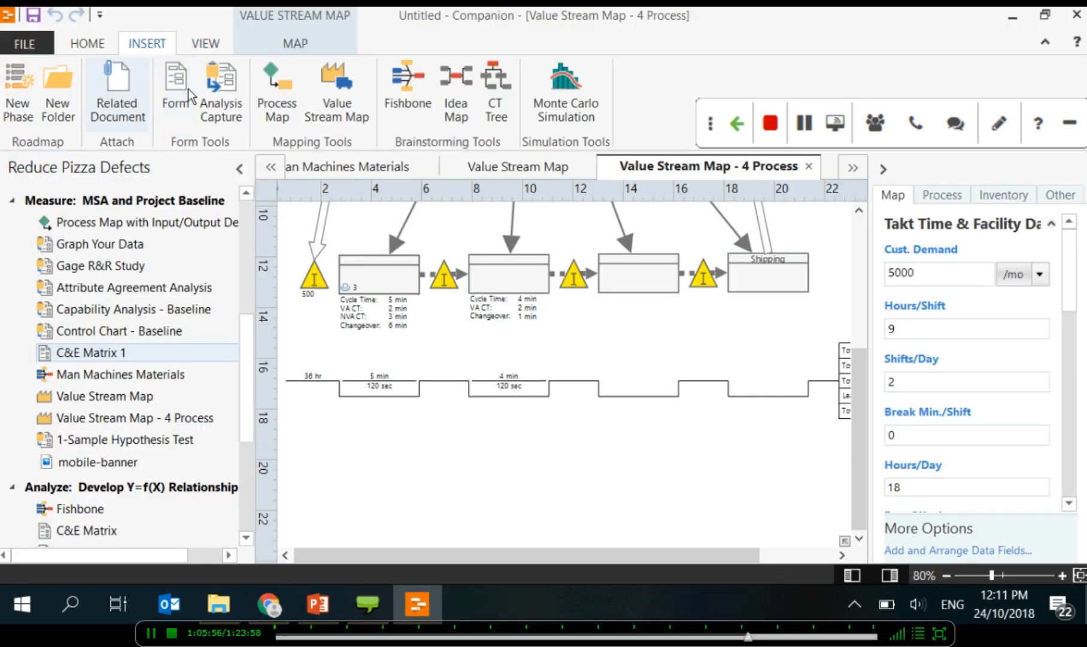
left_click(88, 43)
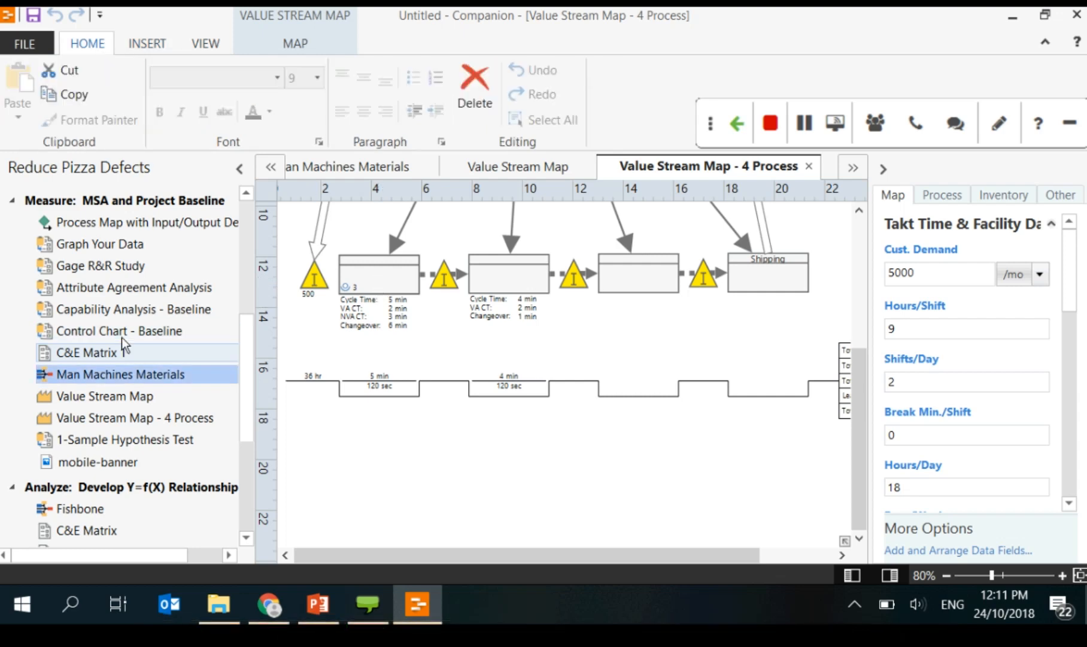
scroll(237, 385, "up", 4)
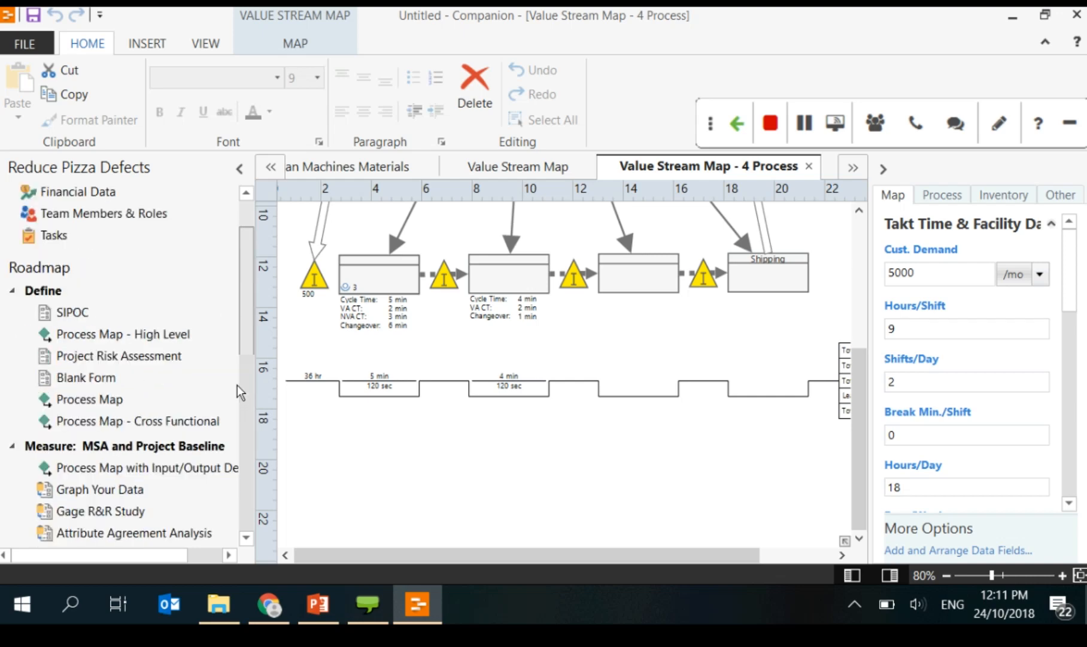
scroll(237, 385, "up", 2)
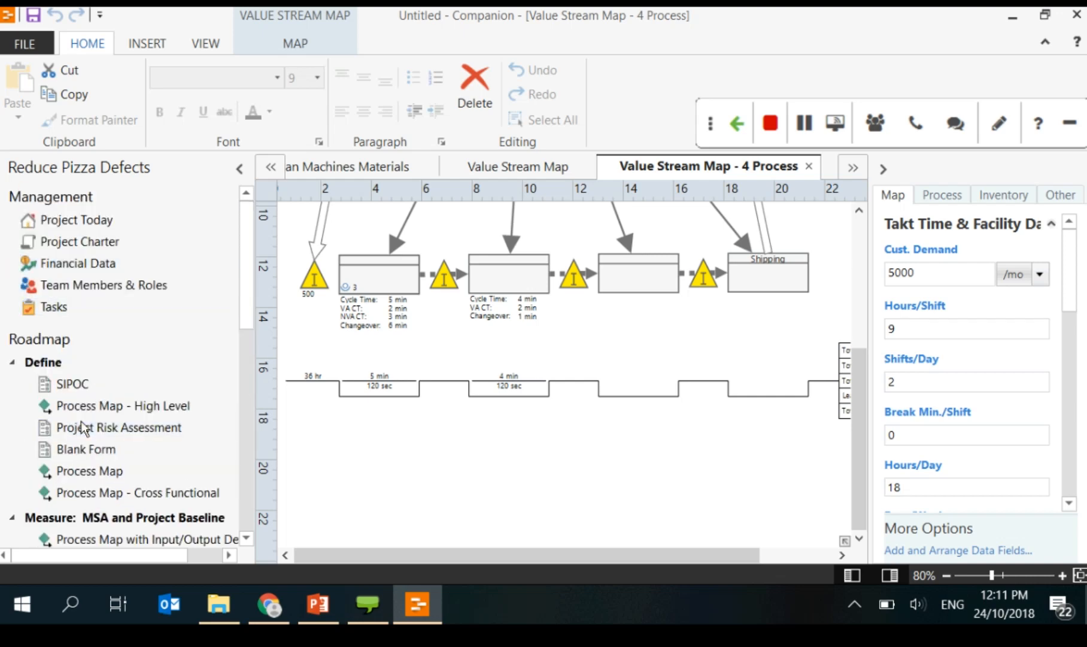
scroll(87, 413, "down", 2)
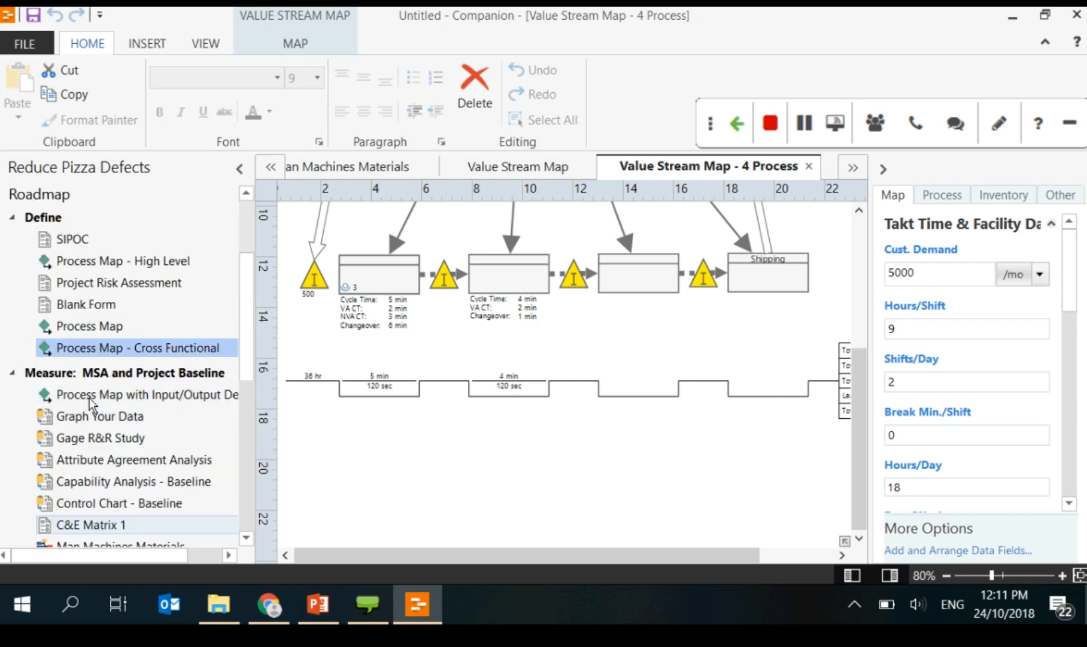
left_click(97, 326)
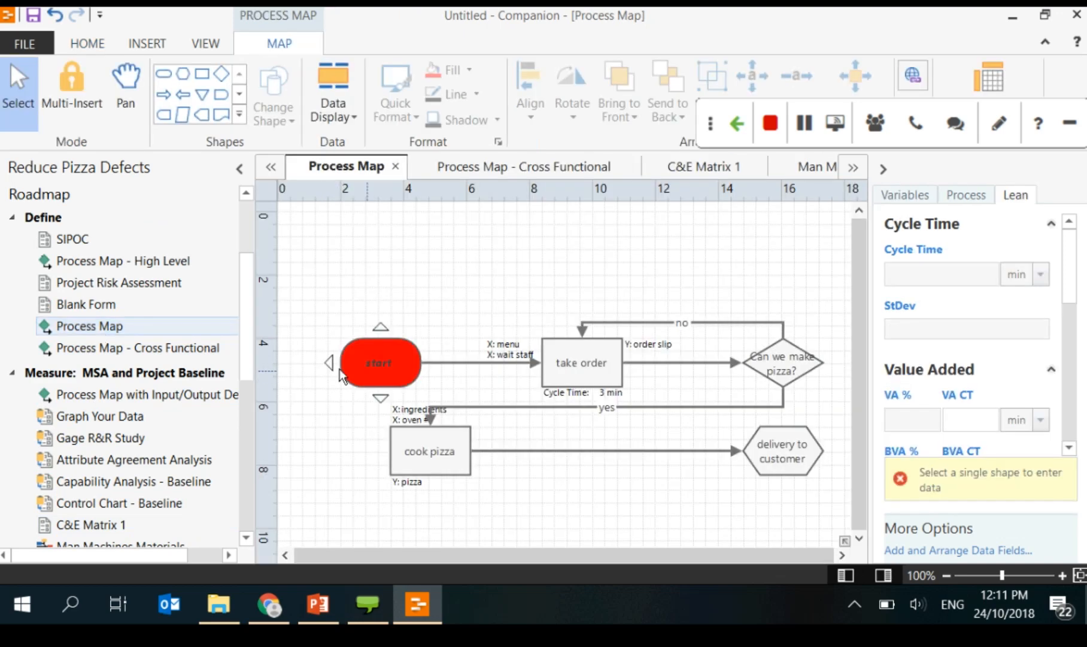
Step: From the red start shape, create a custom quick format called 'my favourite'
left_click(342, 375)
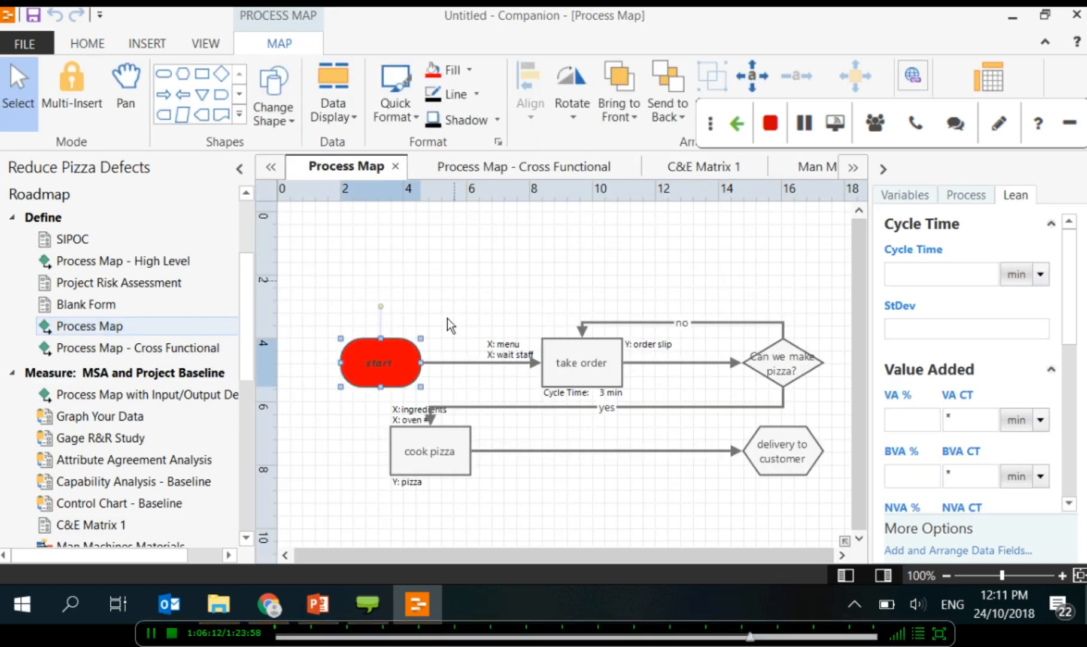
left_click(395, 113)
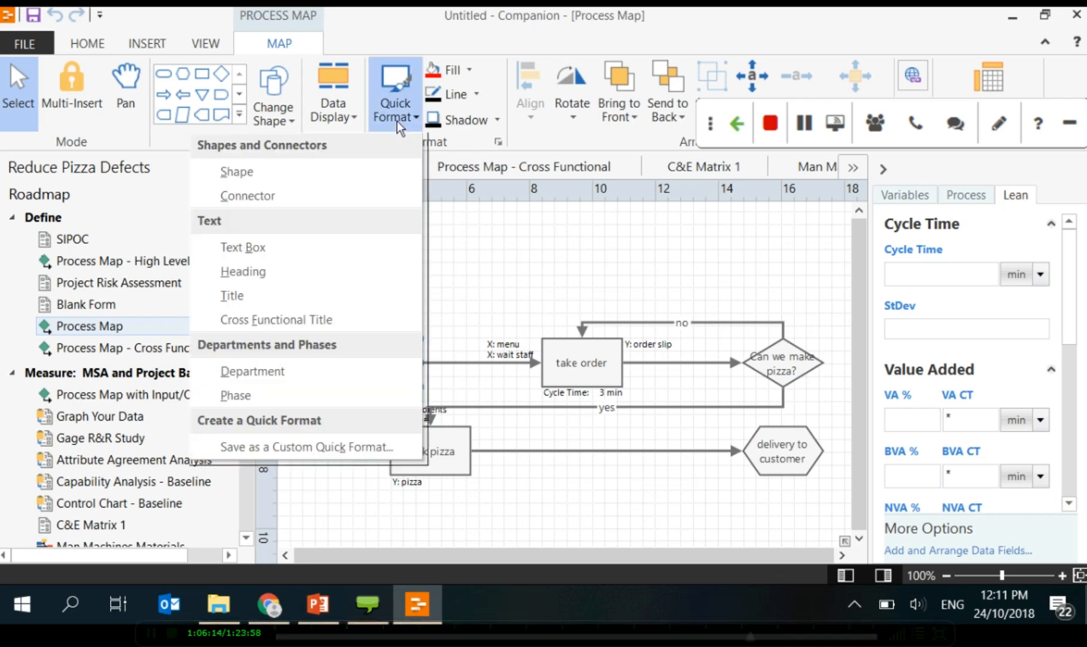
left_click(283, 448)
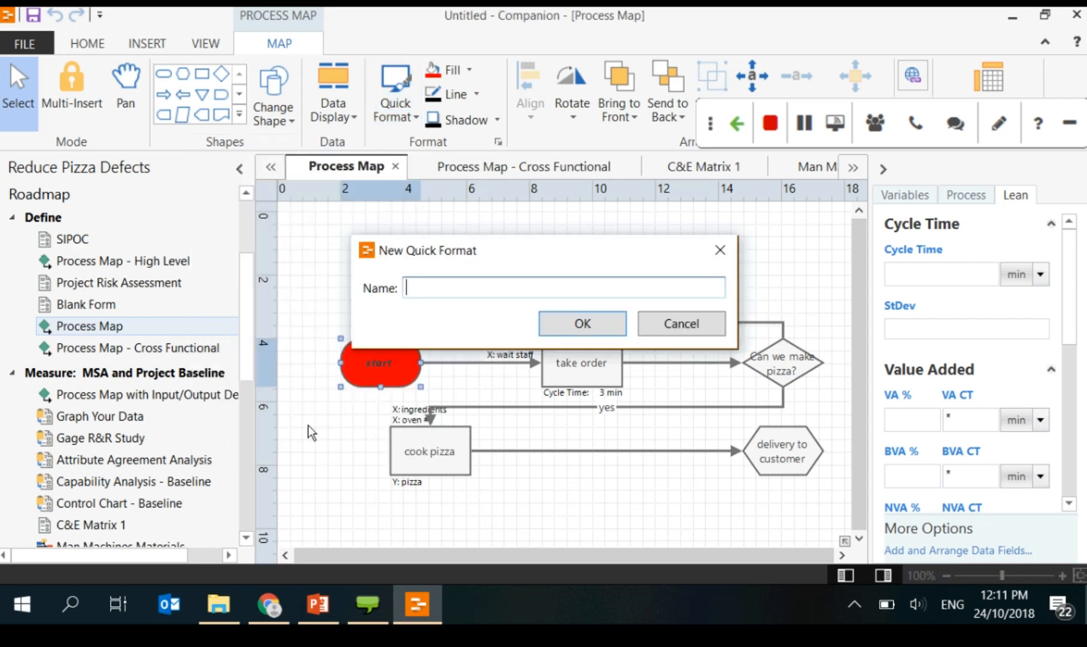
type("my fa")
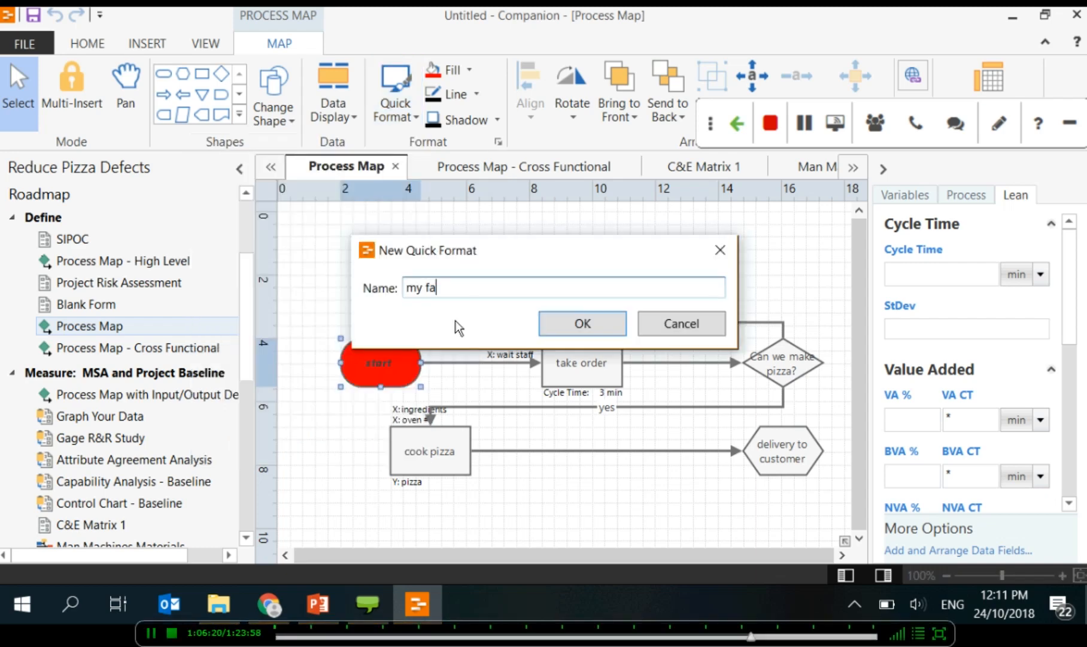
type("vourite")
left_click(582, 322)
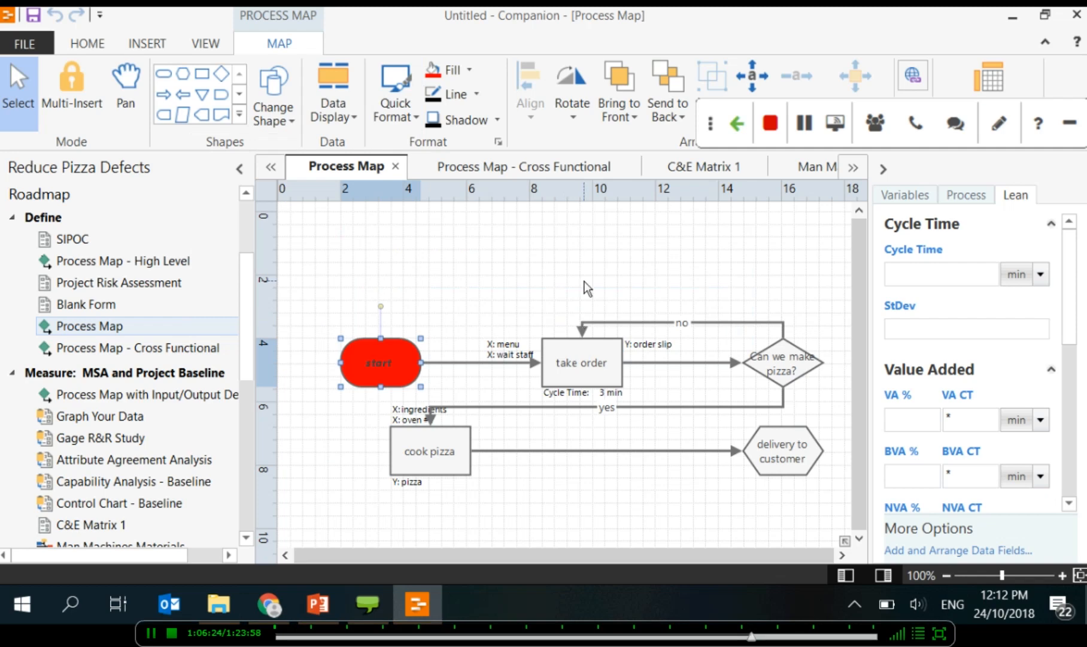
left_click(590, 288)
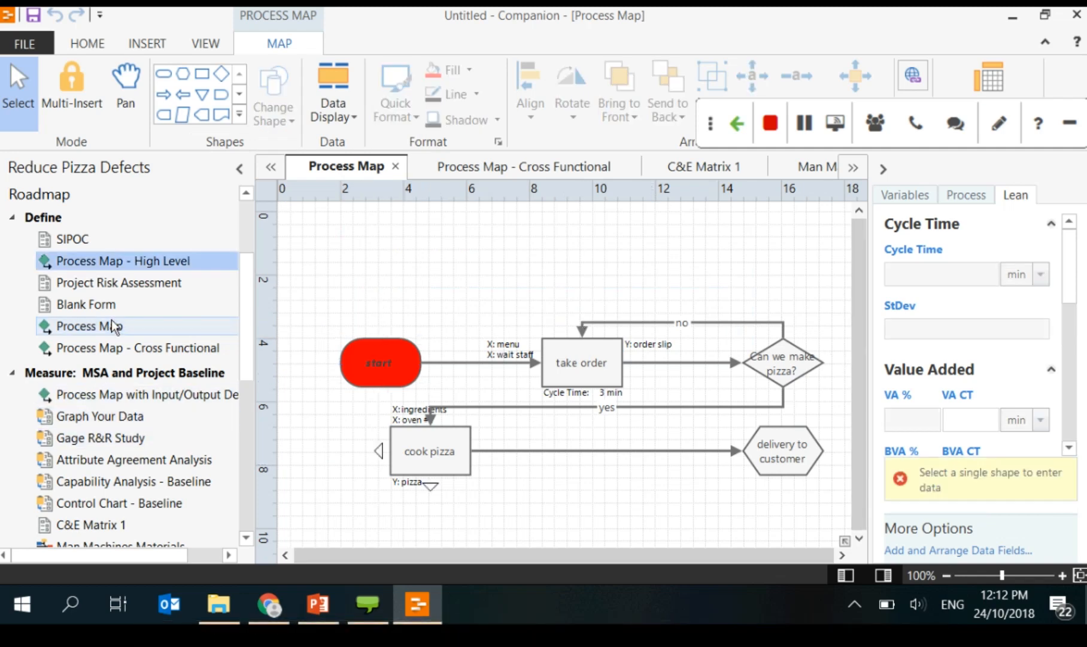
left_click(127, 262)
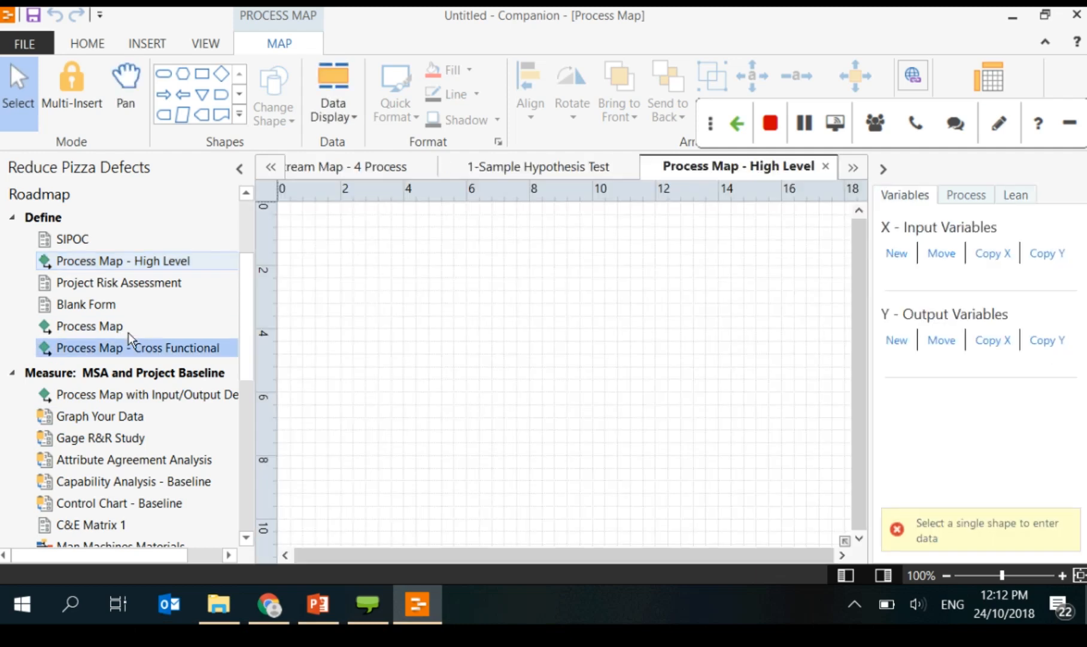
scroll(127, 506, "down", 1)
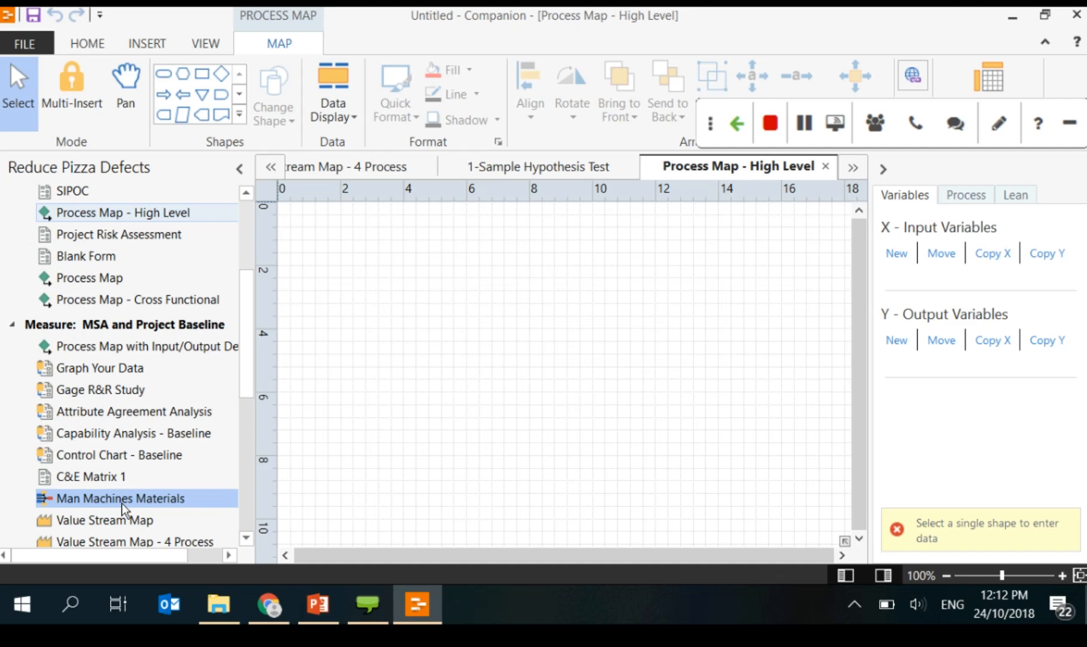
left_click(121, 503)
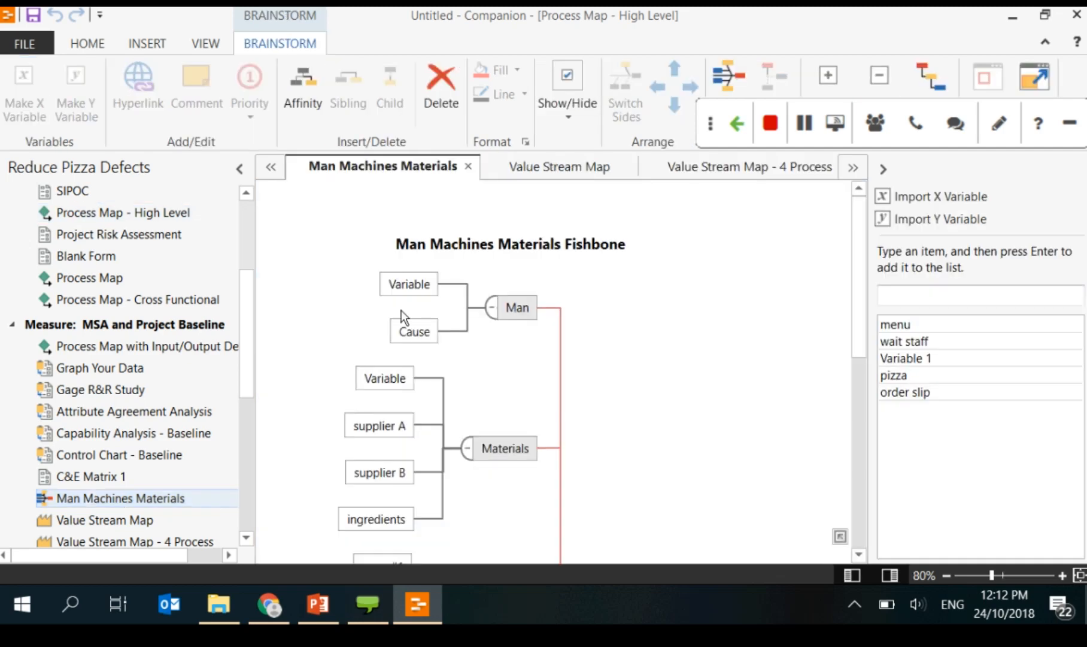
left_click(408, 293)
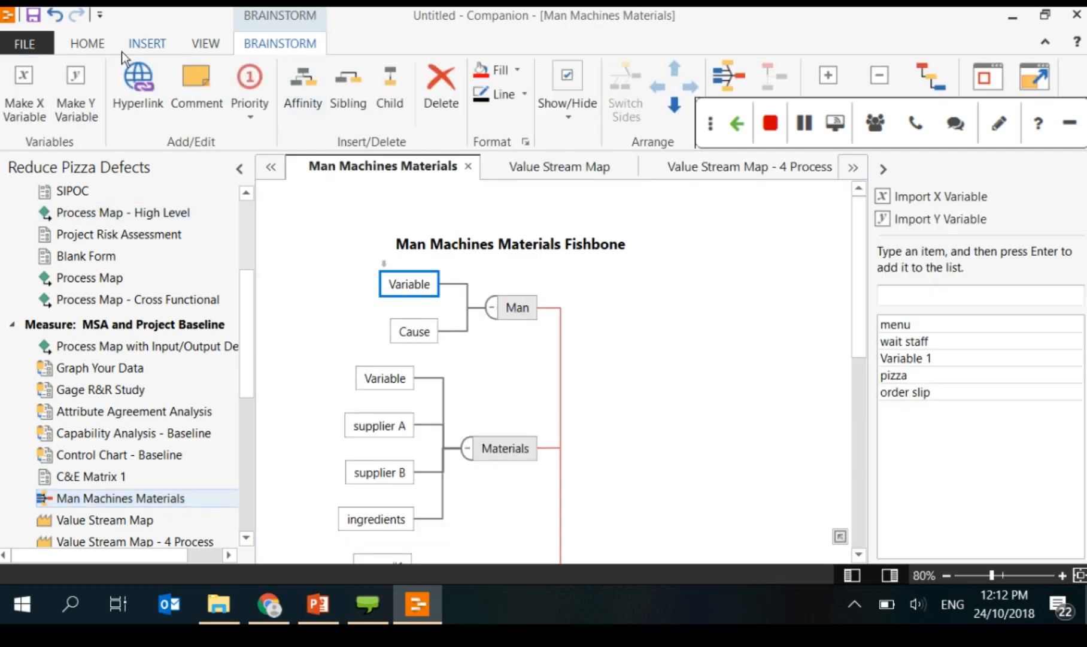
left_click(151, 41)
left_click(92, 47)
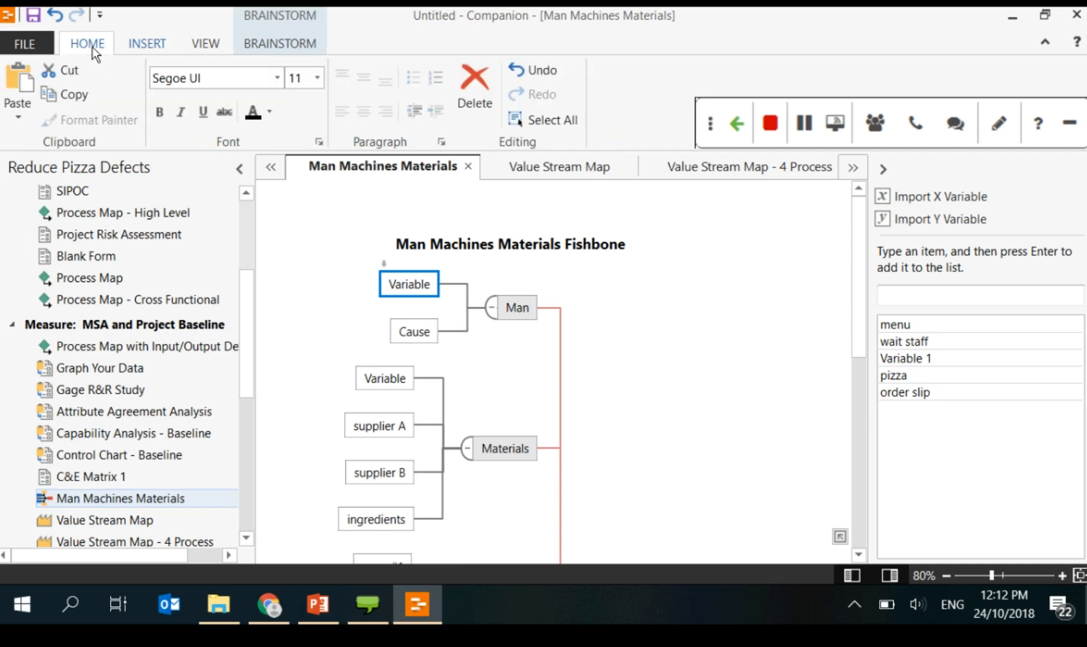
left_click(171, 40)
left_click(206, 47)
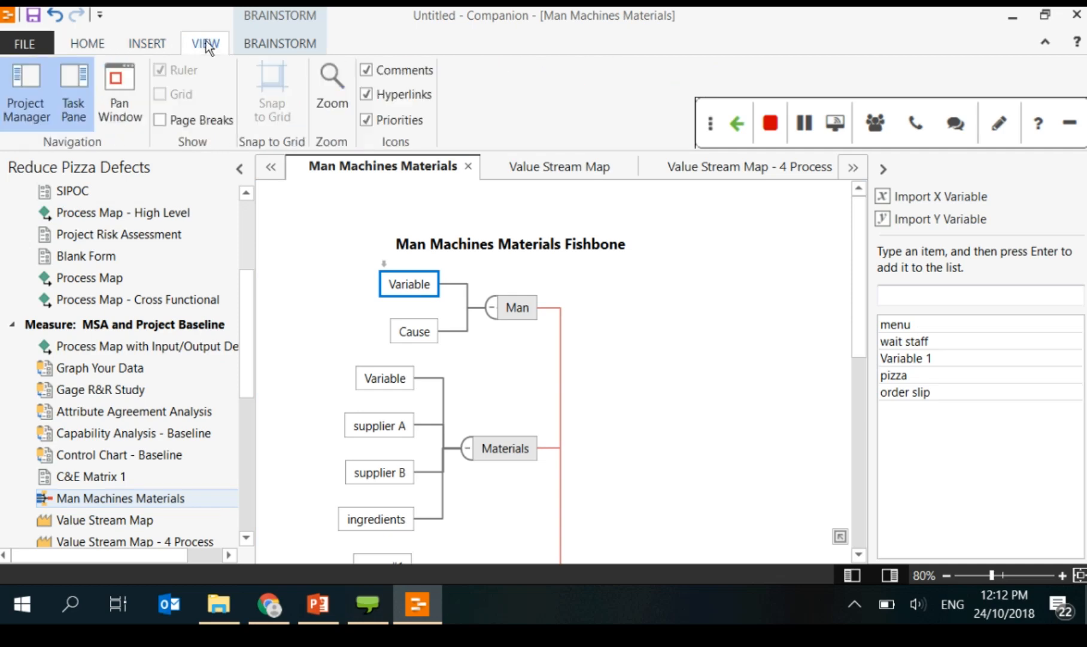
left_click(258, 45)
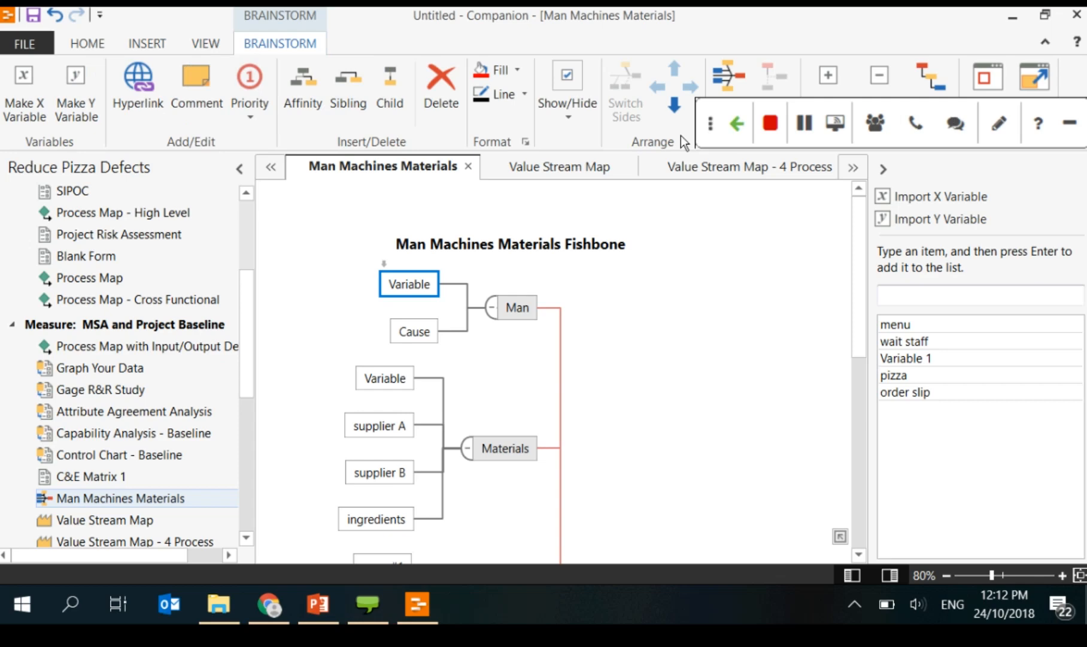
right_click(422, 285)
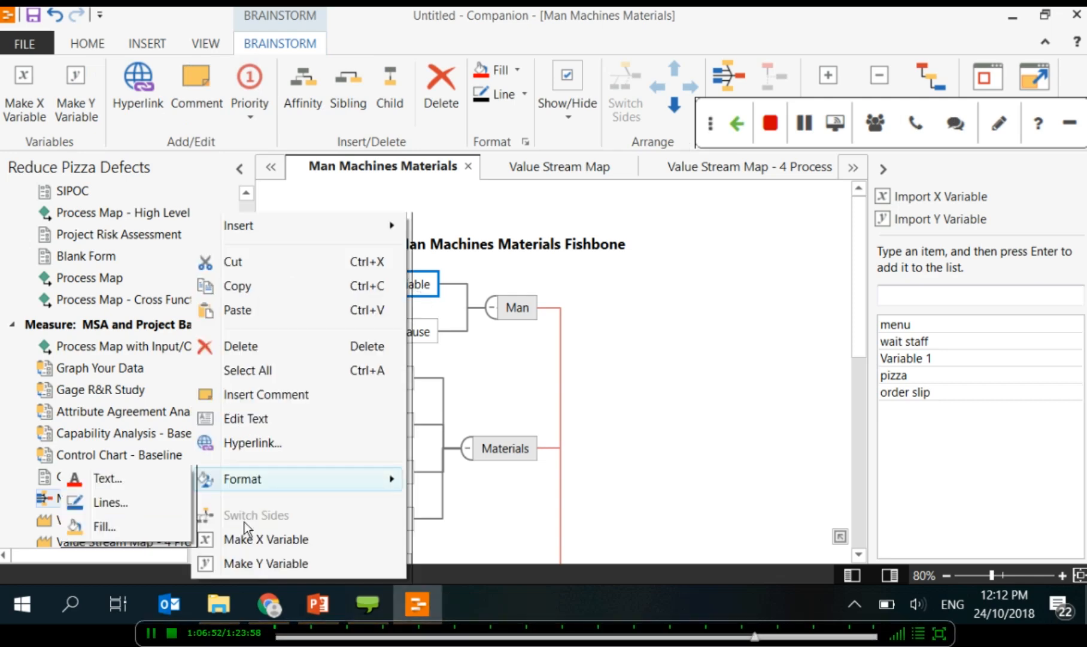
left_click(549, 14)
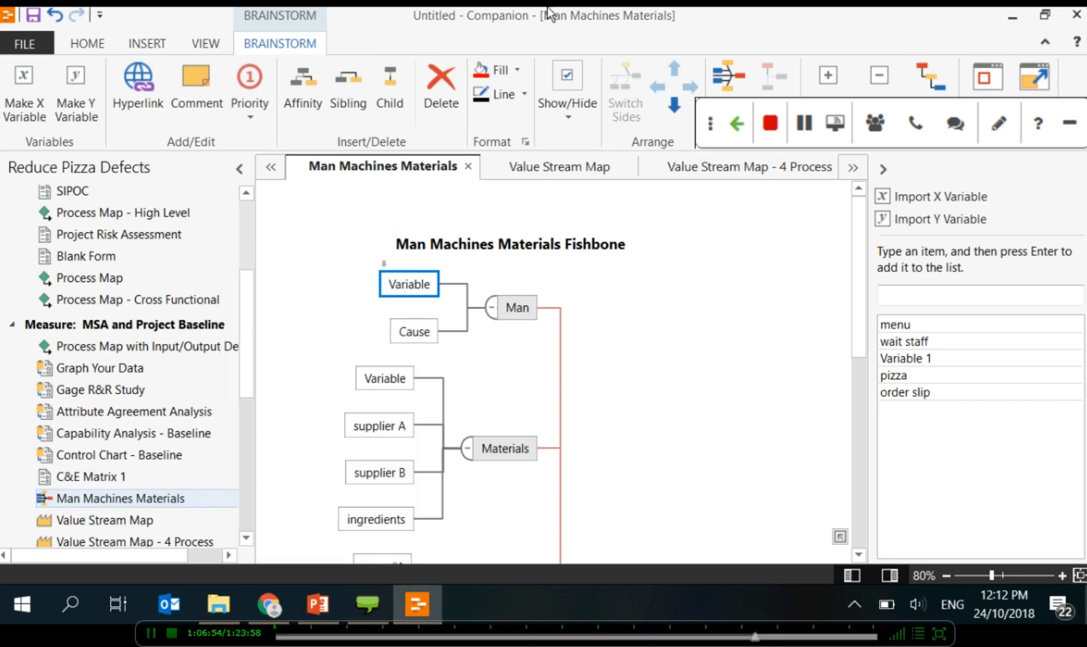
scroll(100, 303, "up", 2)
double_click(97, 307)
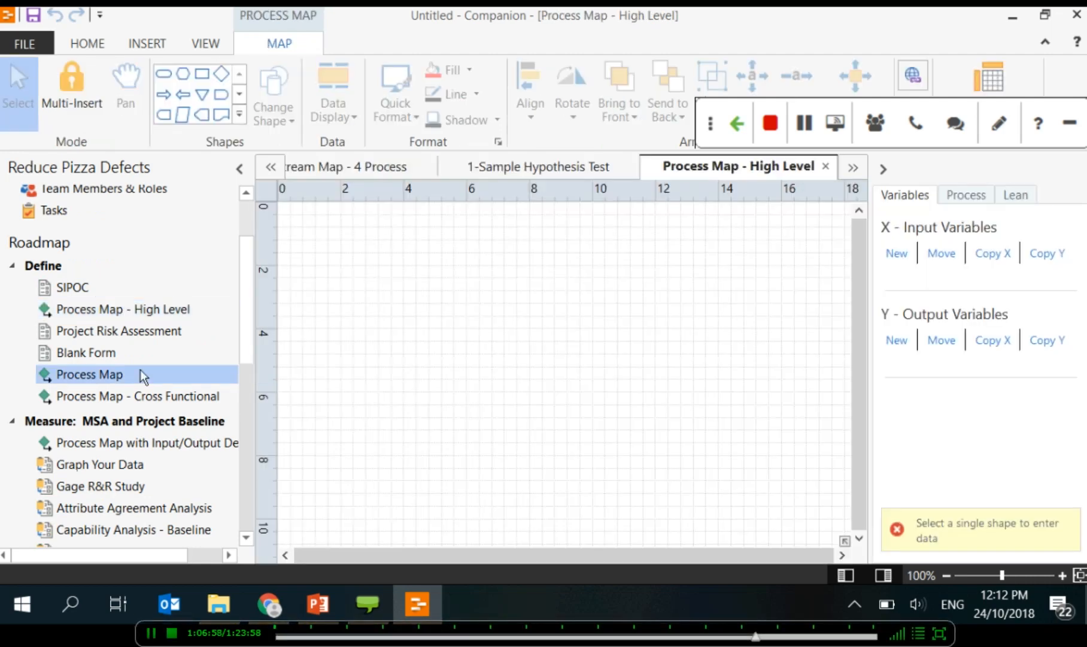
Step: Open the pizza Process Map and apply 'my favourite' to the take order shape
double_click(140, 375)
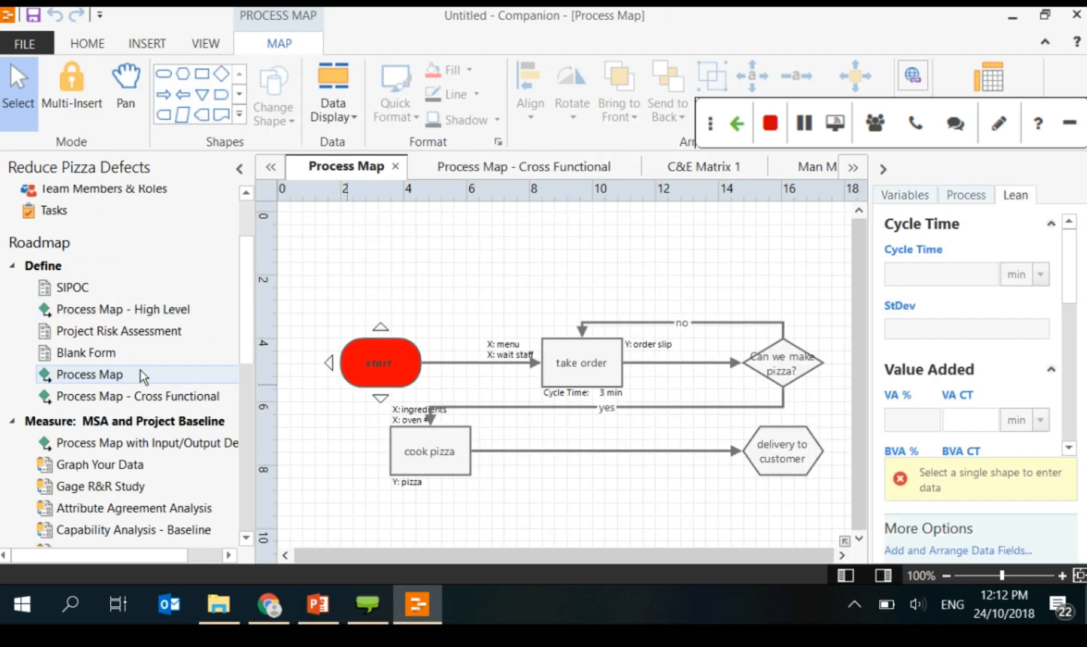
left_click(572, 368)
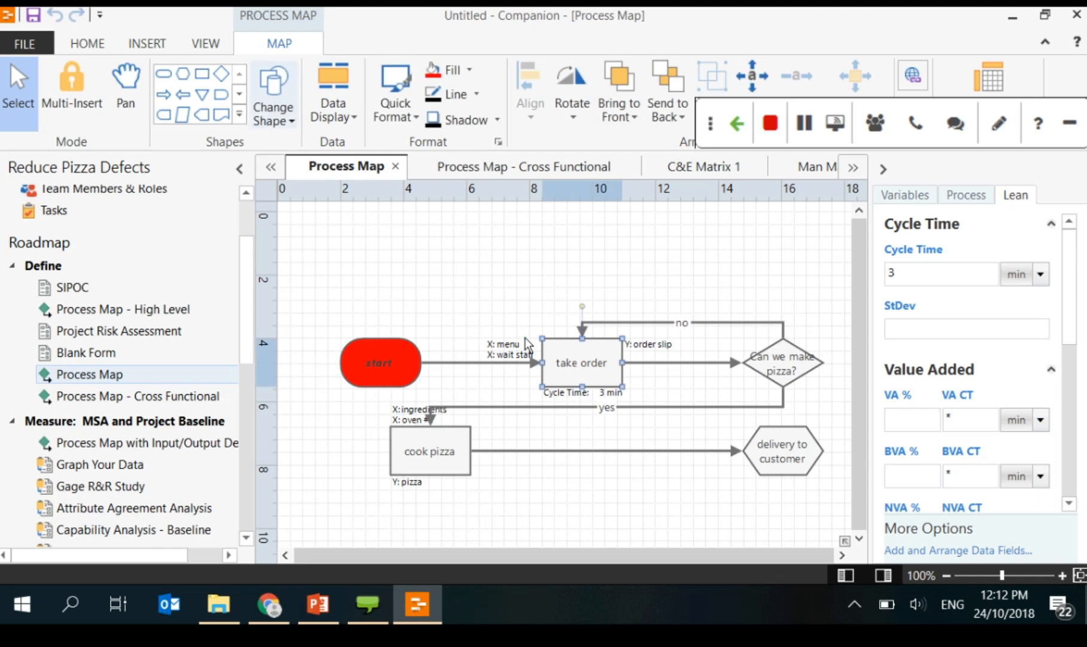
left_click(397, 113)
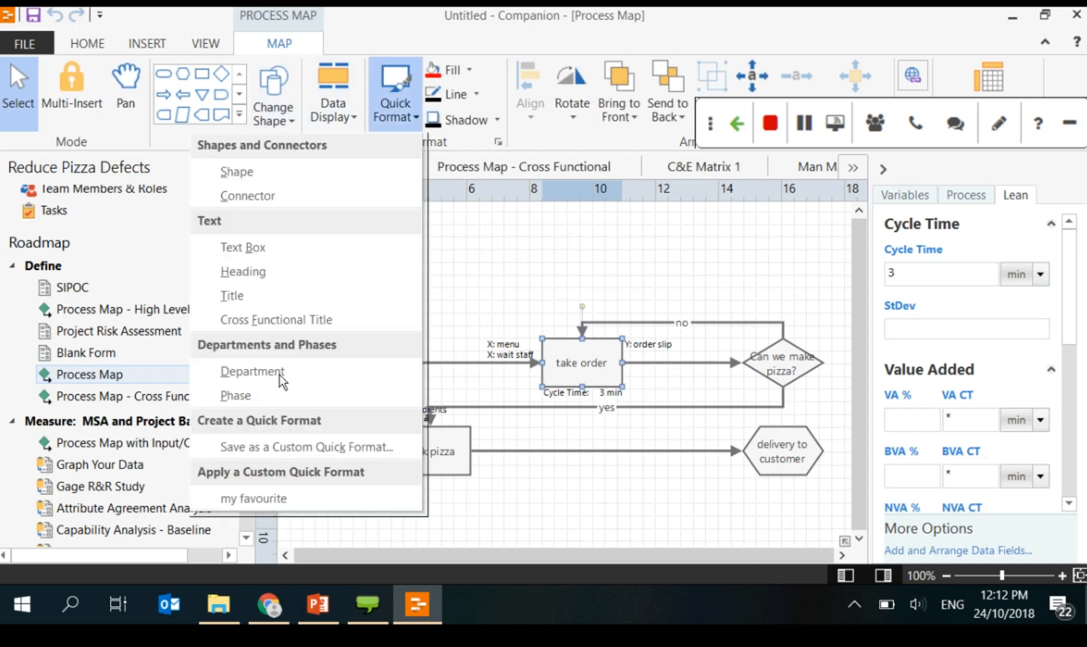
left_click(254, 499)
Step: Apply 'my favourite' to the Can we make pizza?, delivery to customer and cook pizza shapes
left_click(782, 366)
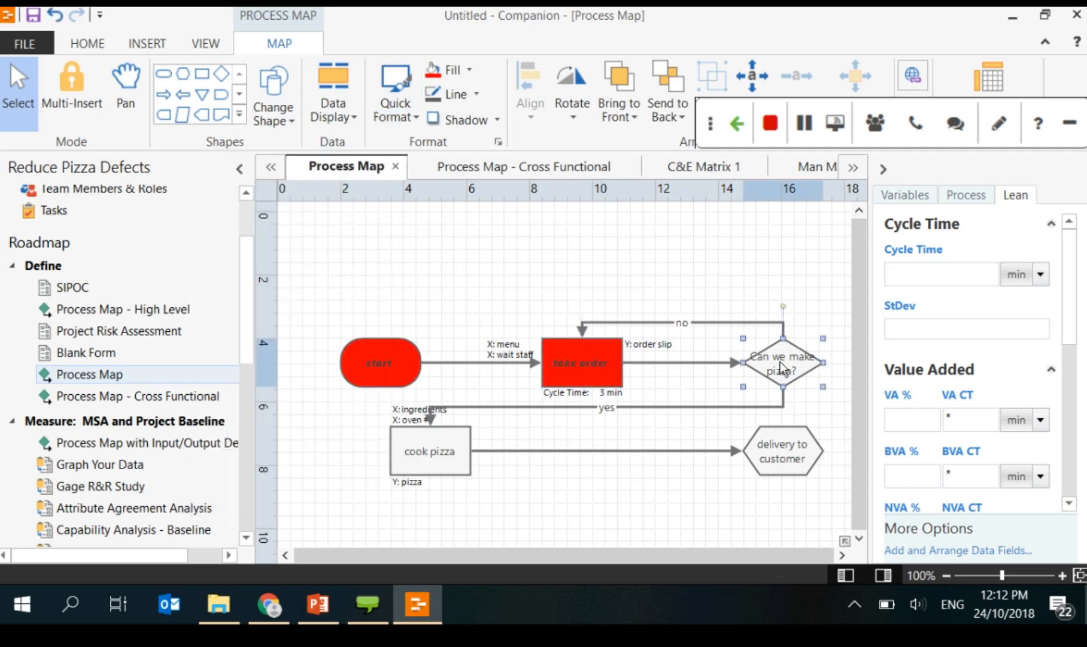
left_click(794, 465, "shift")
left_click(437, 453, "shift")
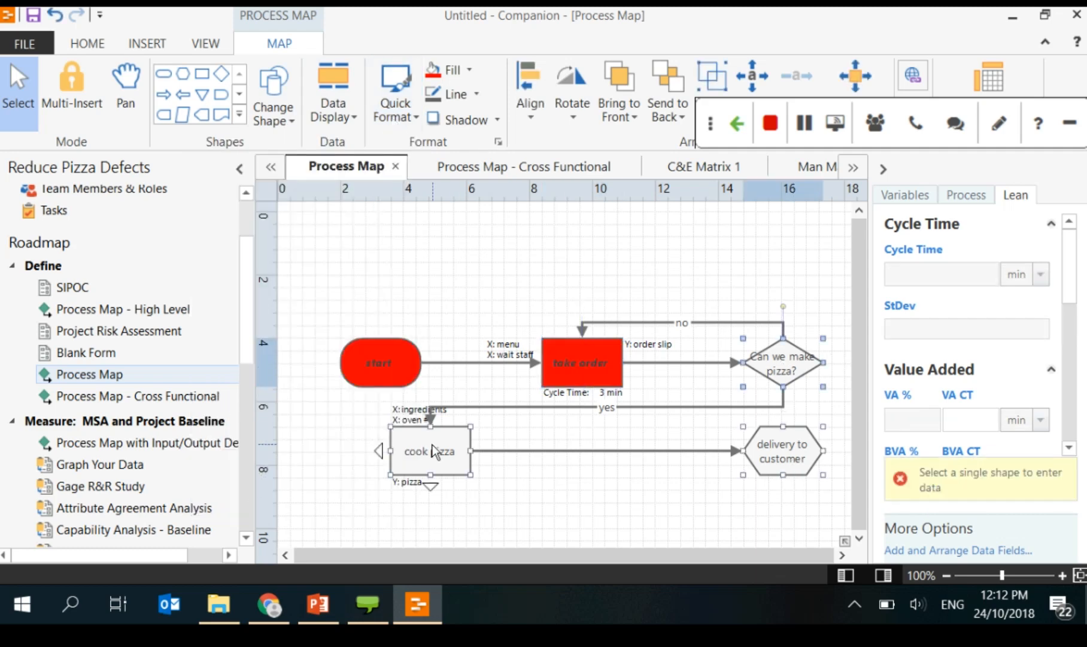
left_click(401, 118)
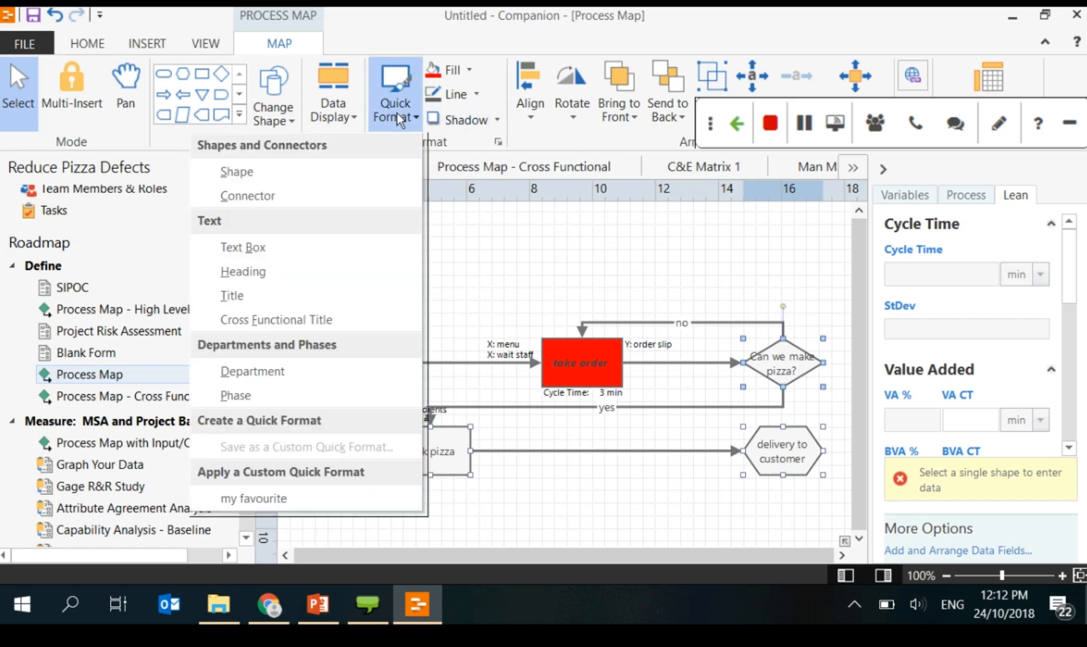
left_click(254, 498)
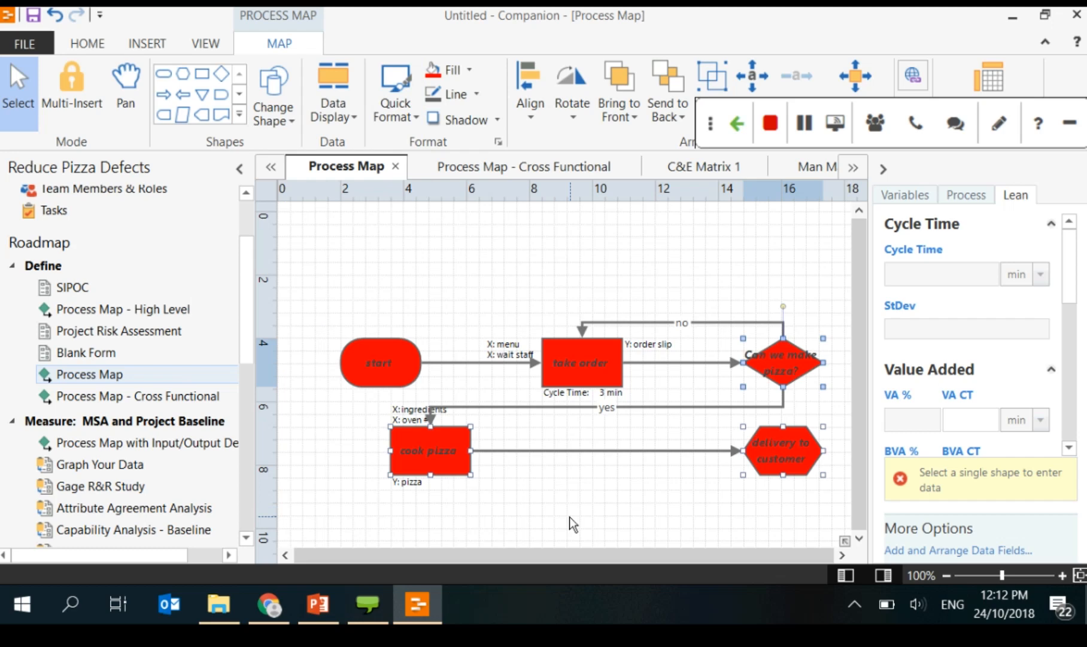
left_click(424, 344)
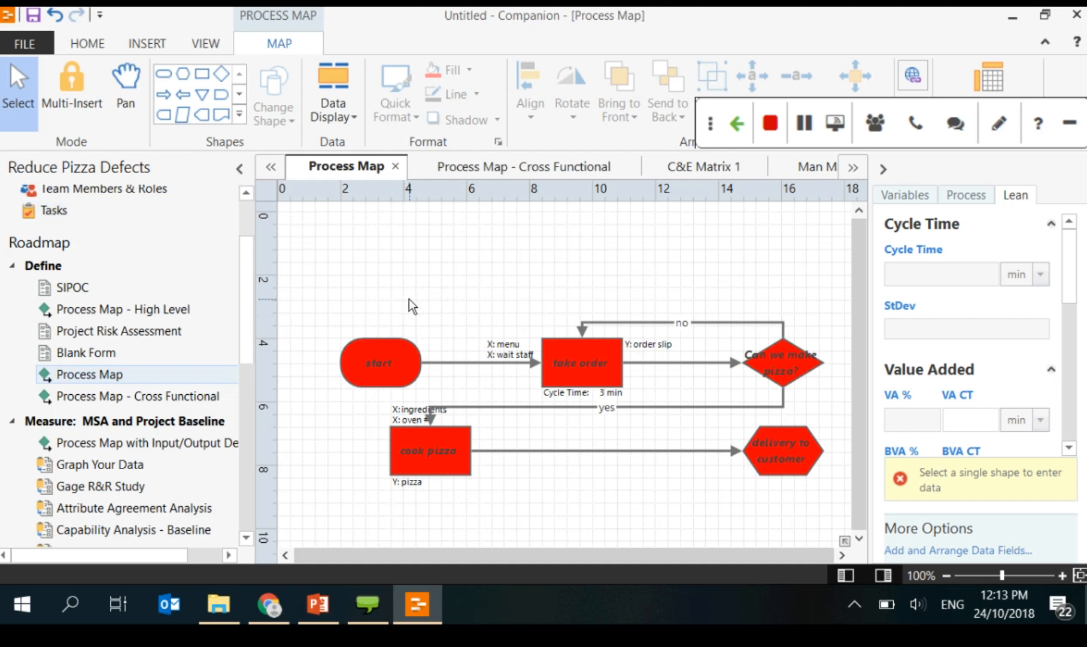
Step: Page through the slides from 50, Web App, to 53, Dashboard
left_click(320, 606)
scroll(93, 475, "down", 1)
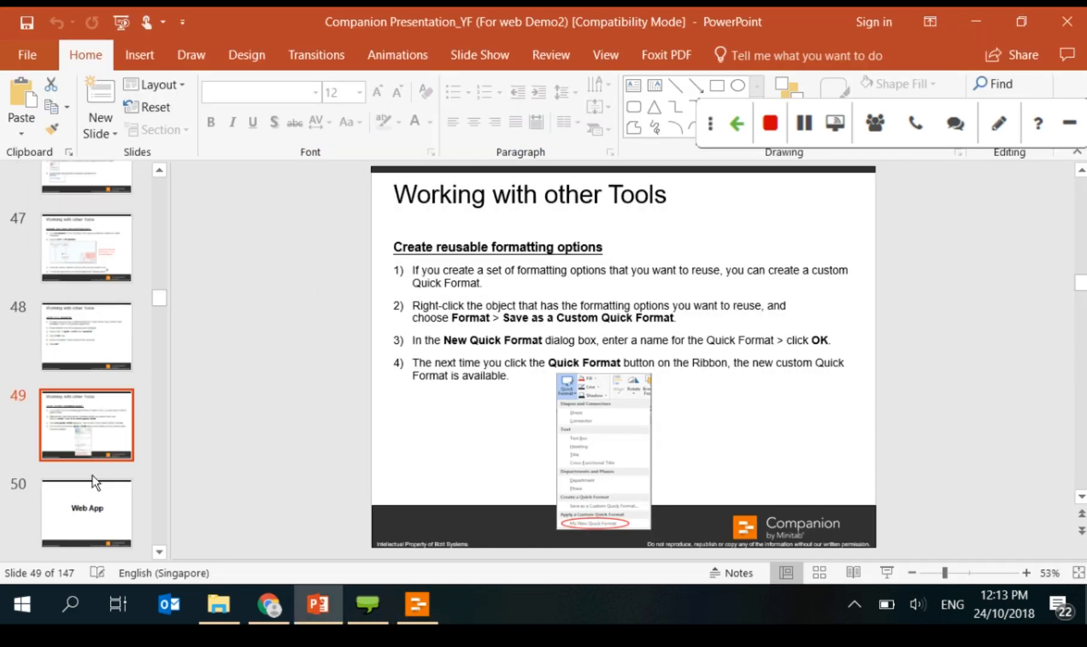
left_click(94, 523)
scroll(95, 524, "down", 2)
left_click(94, 525)
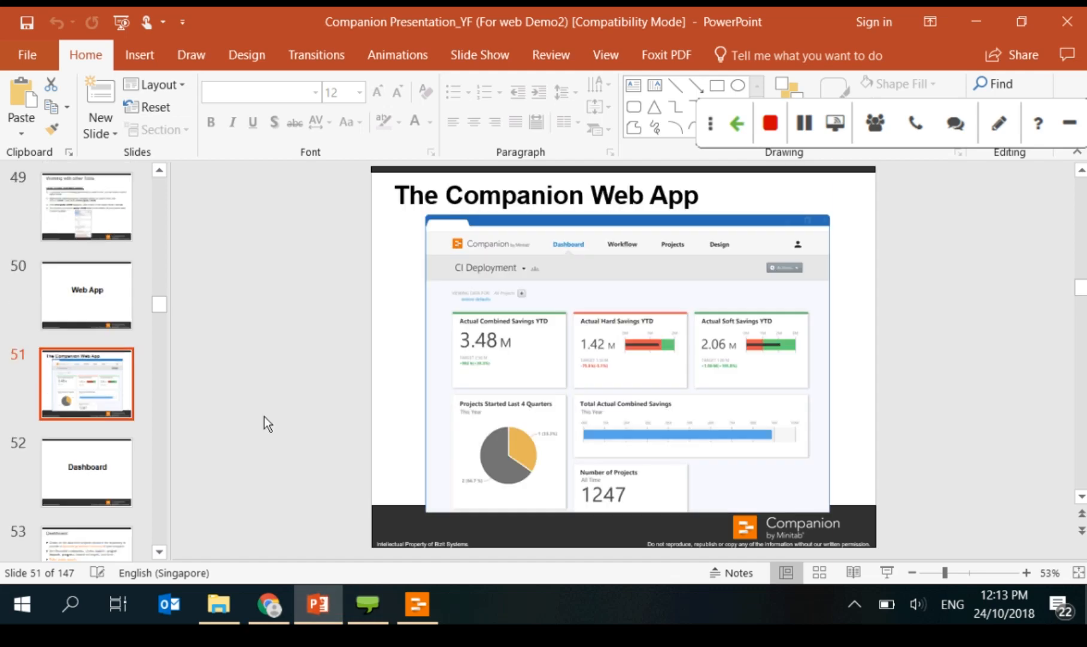
left_click(118, 491)
scroll(119, 492, "down", 2)
left_click(105, 402)
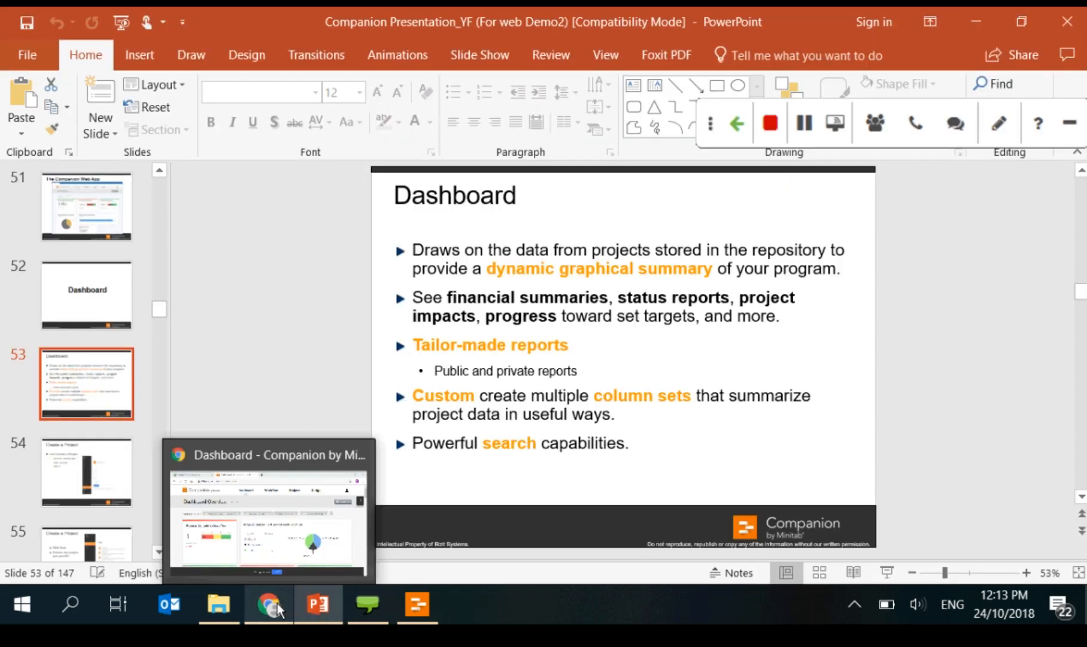
left_click(278, 603)
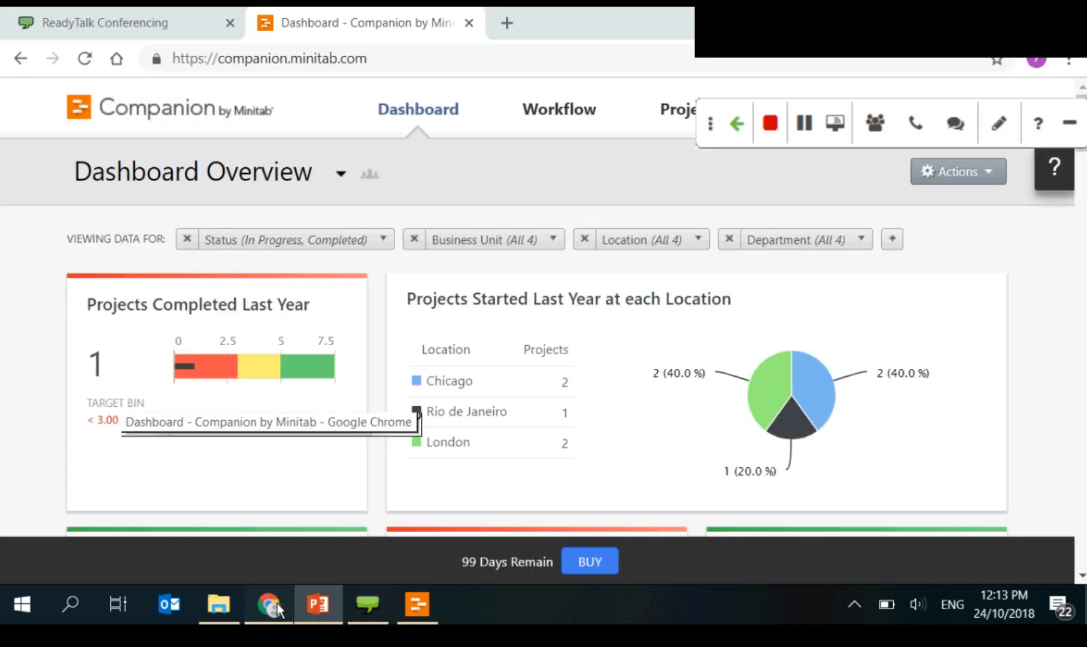
Step: Scroll the Dashboard Overview down to the Projects table listing seven projects
left_click_drag(705, 120, 557, 12)
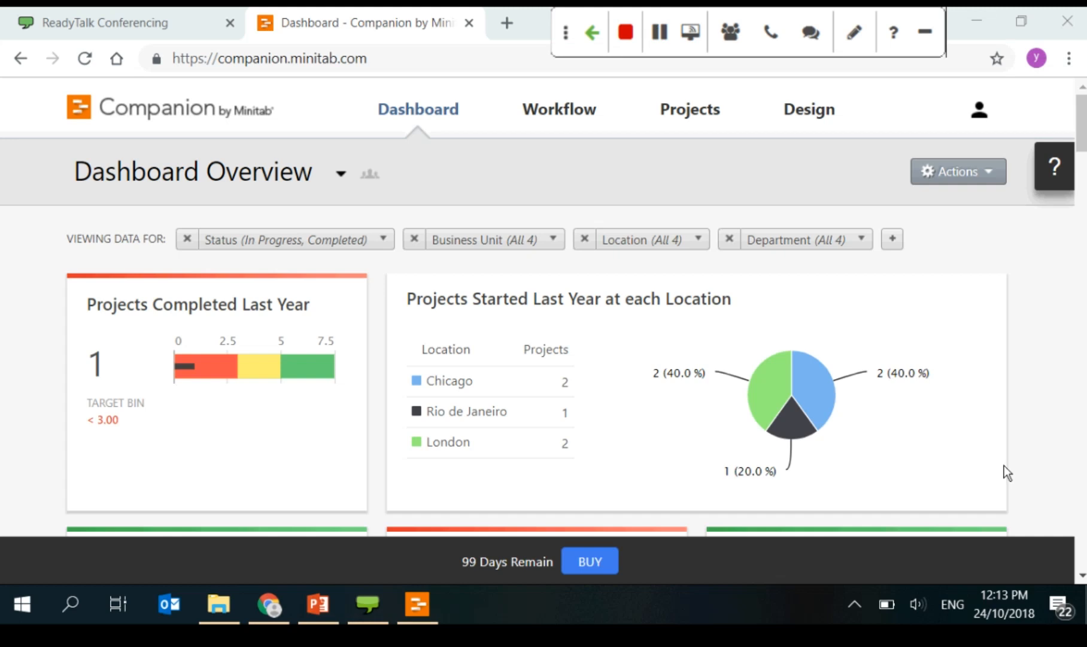
scroll(1005, 467, "down", 3)
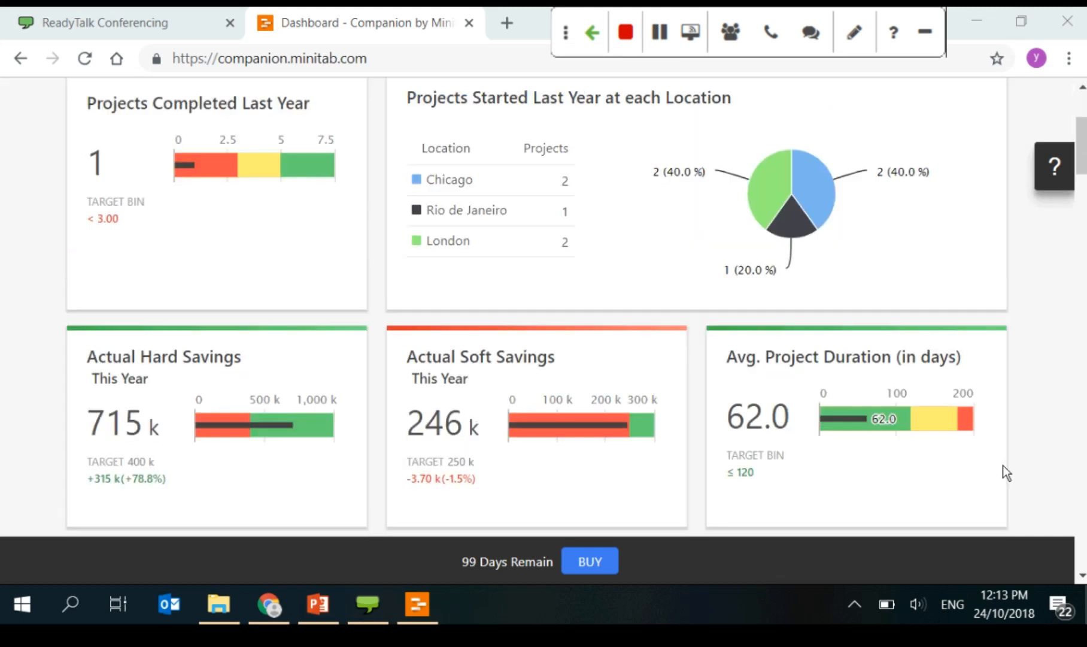
scroll(1003, 465, "up", 4)
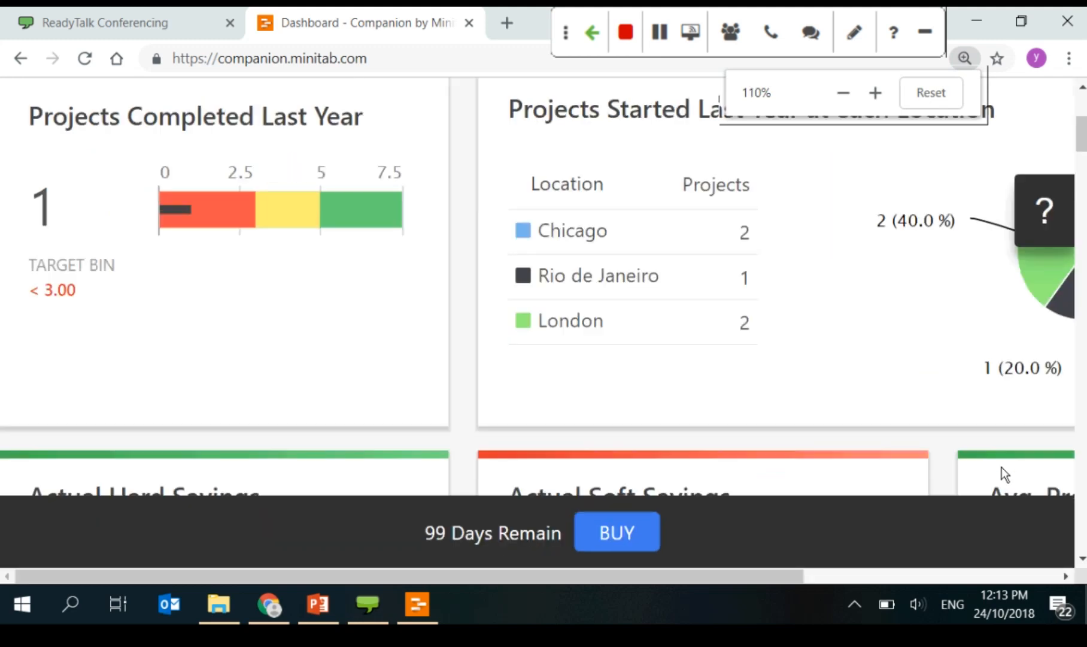
scroll(1005, 474, "down", 3)
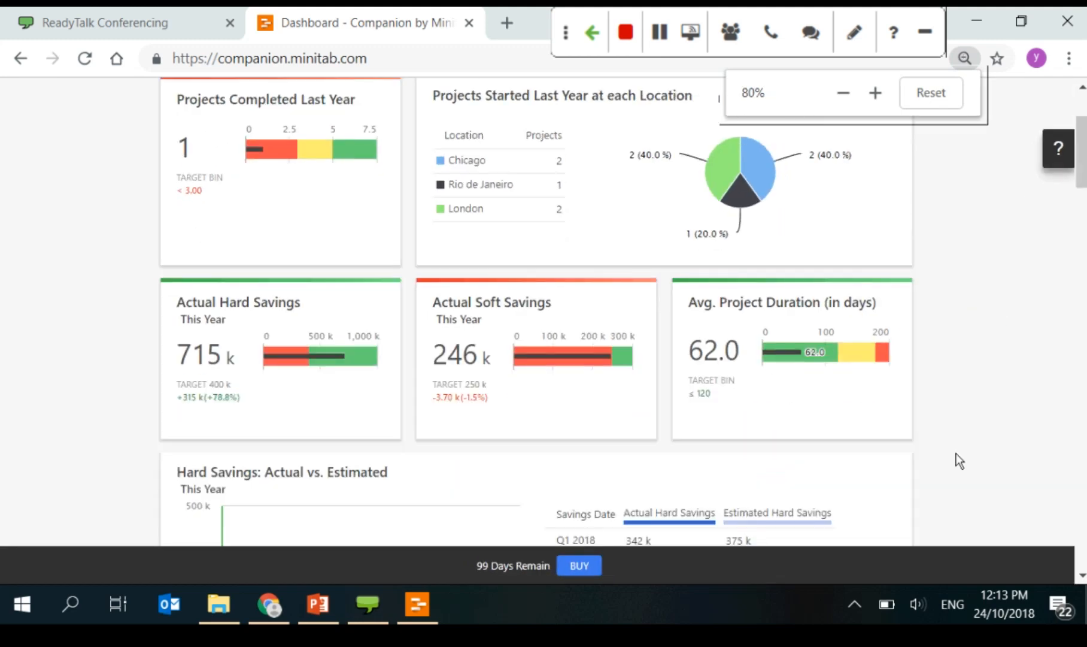
scroll(957, 454, "up", 3)
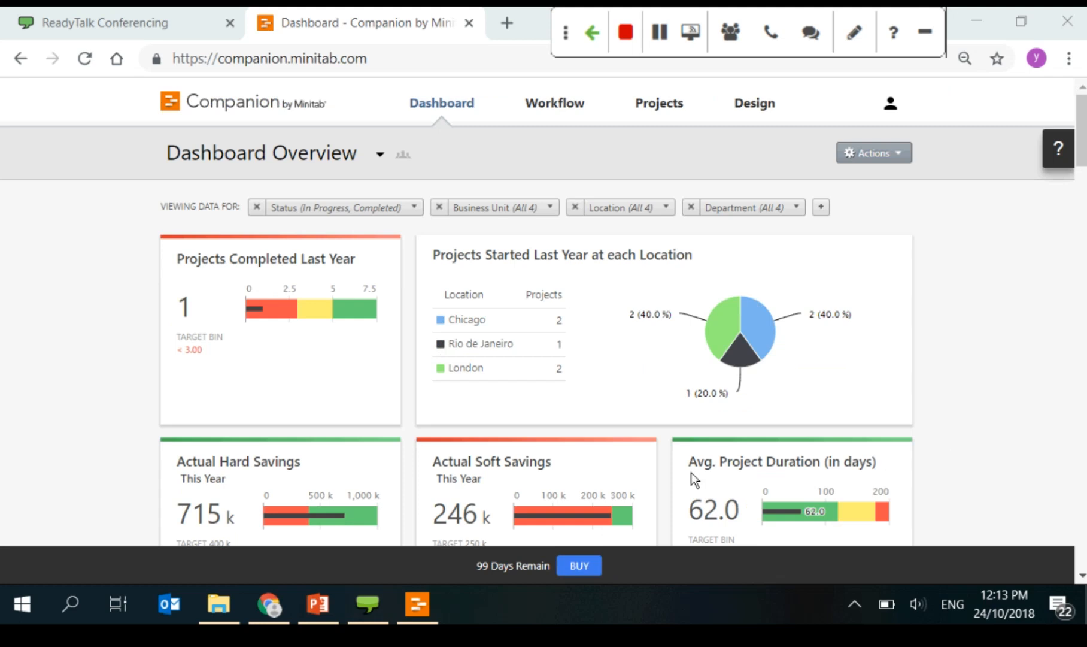
scroll(836, 417, "down", 2)
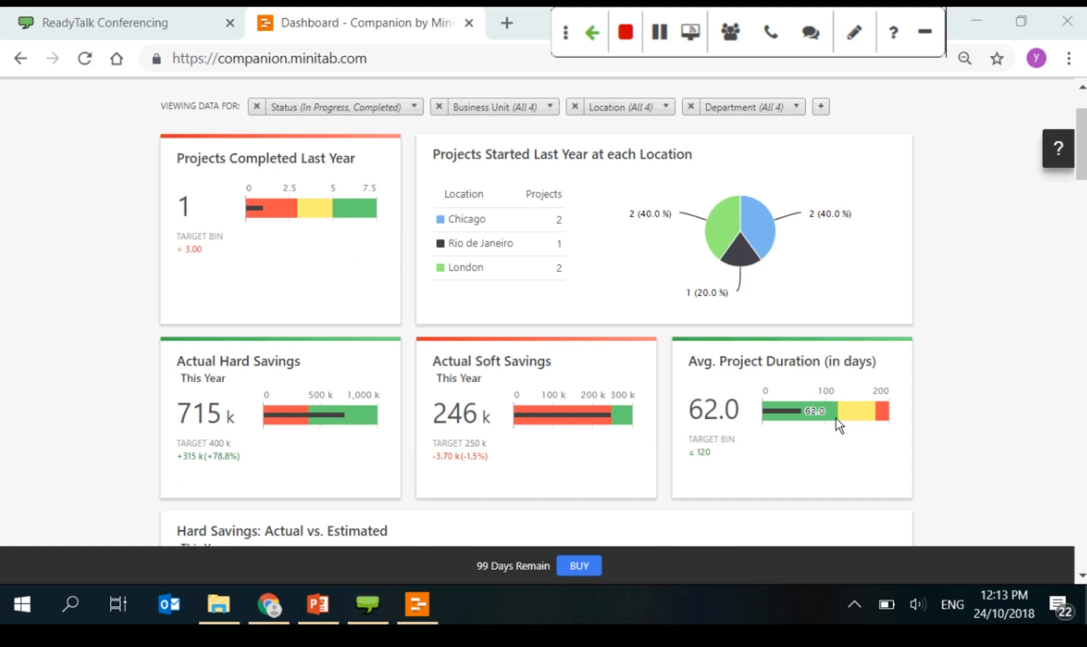
scroll(838, 425, "down", 10)
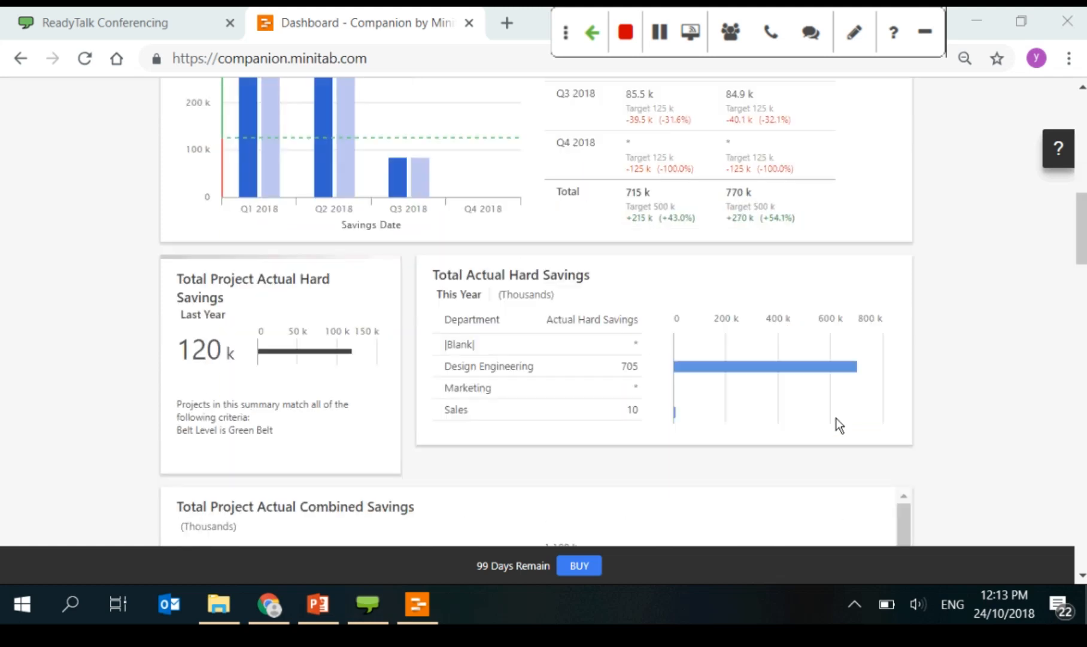
scroll(575, 310, "up", 12)
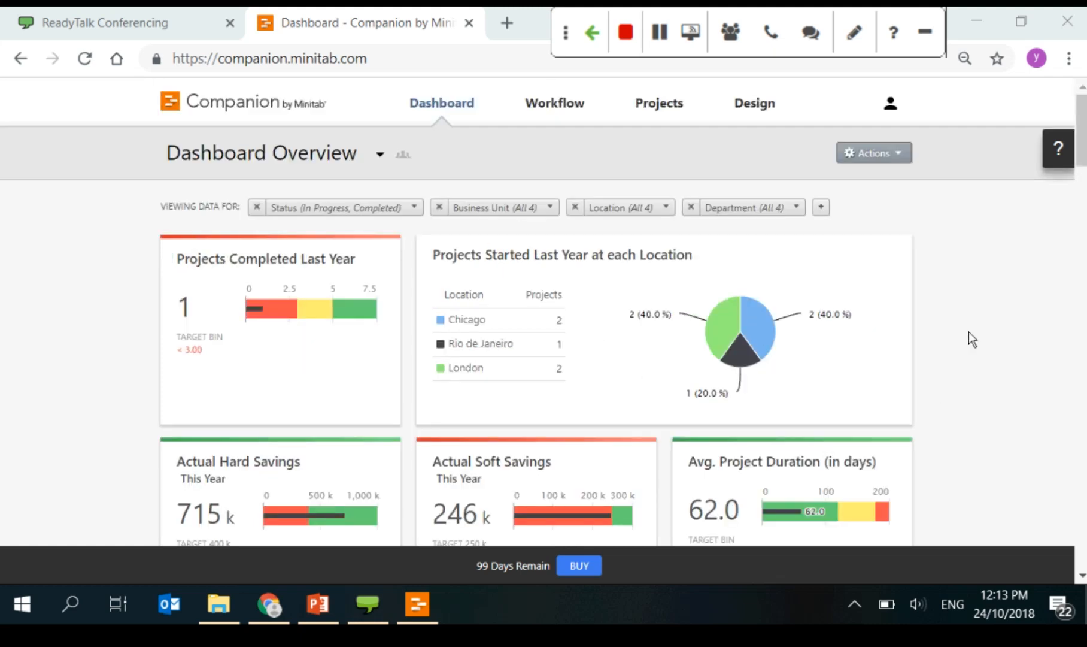
scroll(968, 333, "down", 10)
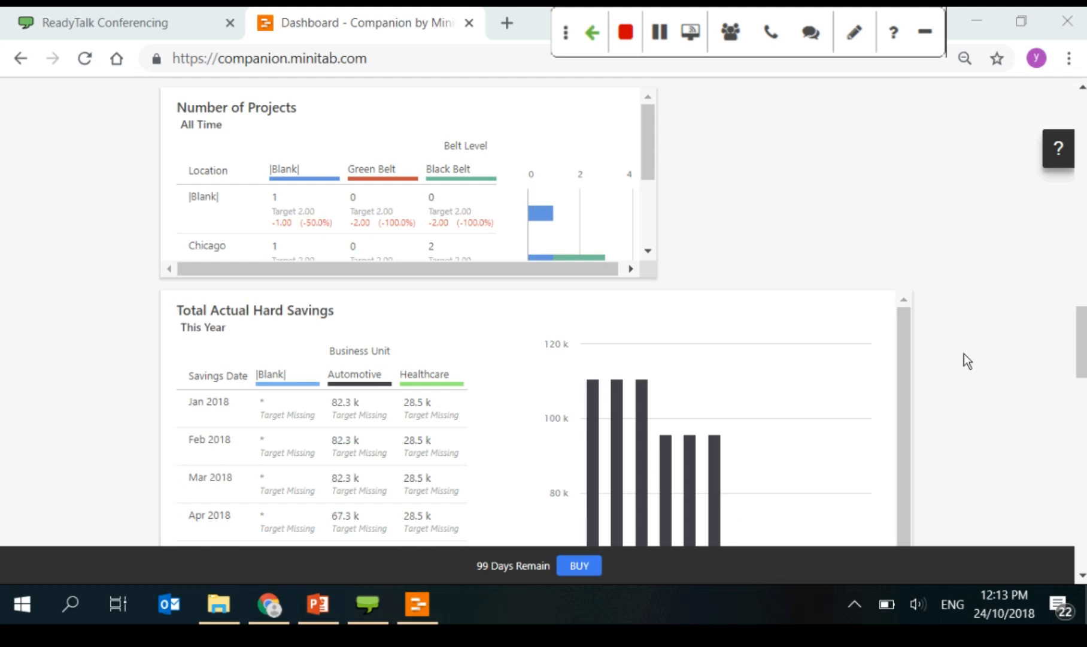
scroll(964, 357, "down", 9)
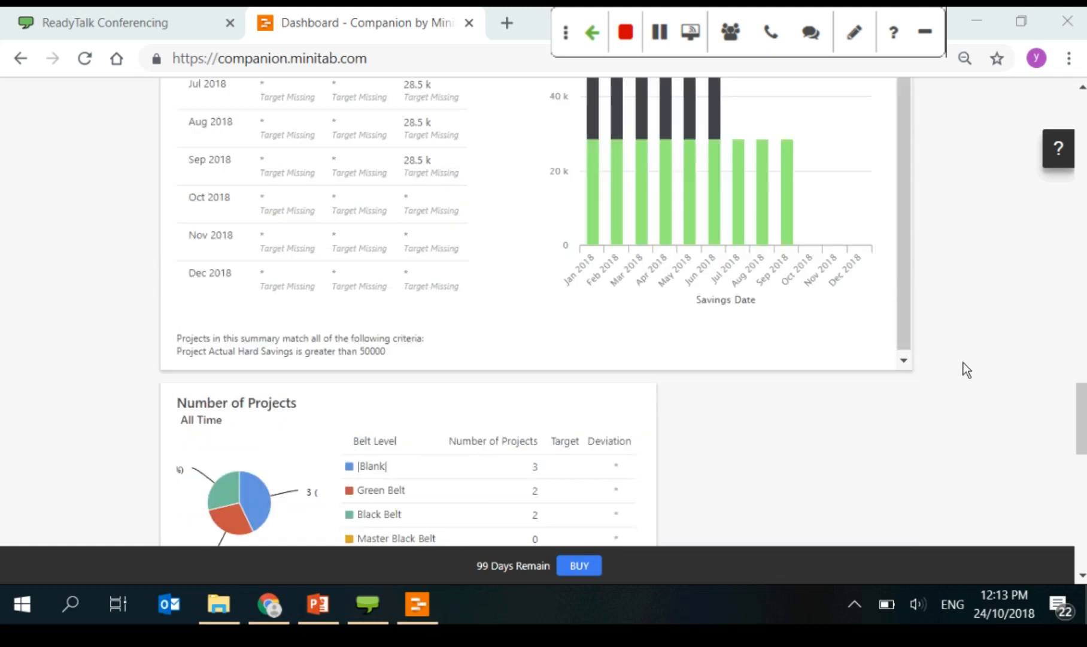
scroll(963, 361, "down", 10)
scroll(557, 323, "down", 3)
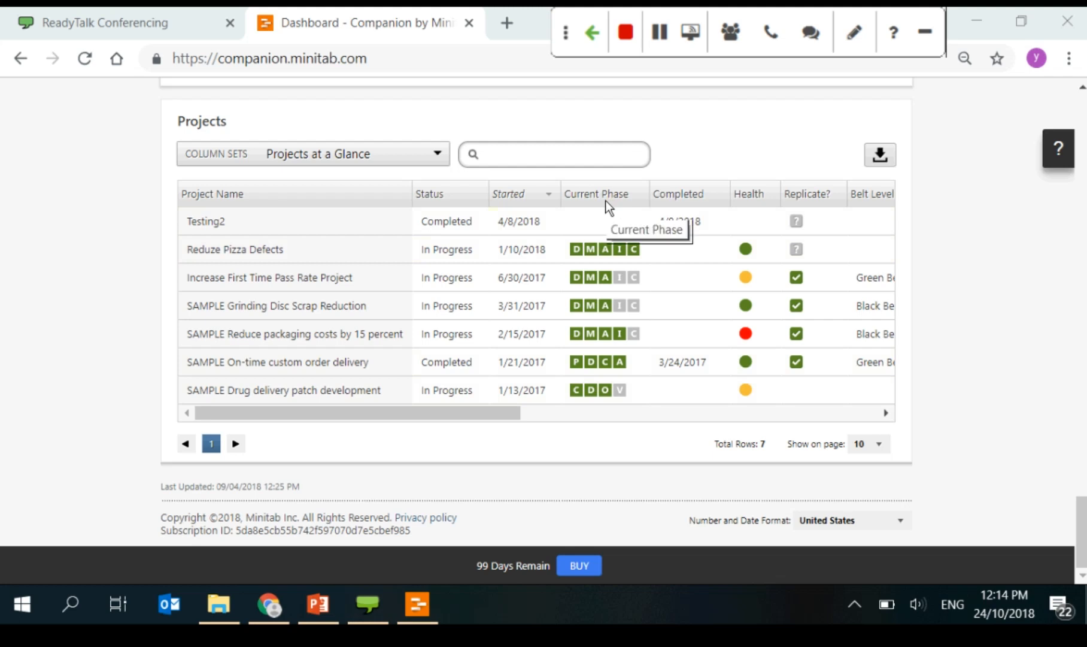
Step: Show the Projects table with the Financial Details column set
left_click(425, 156)
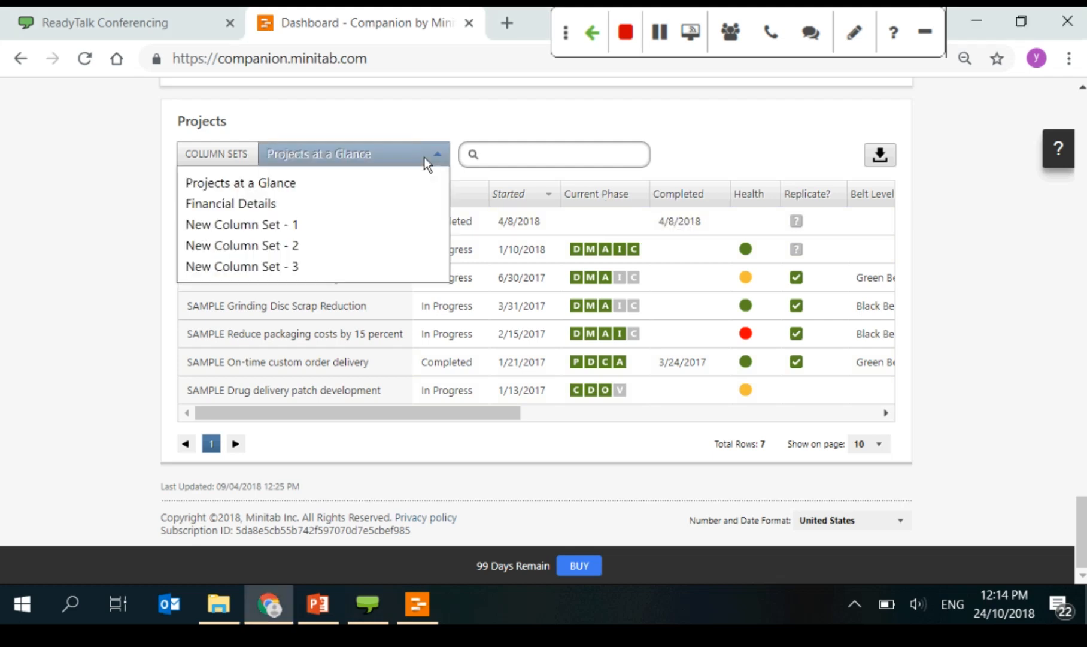
left_click(304, 203)
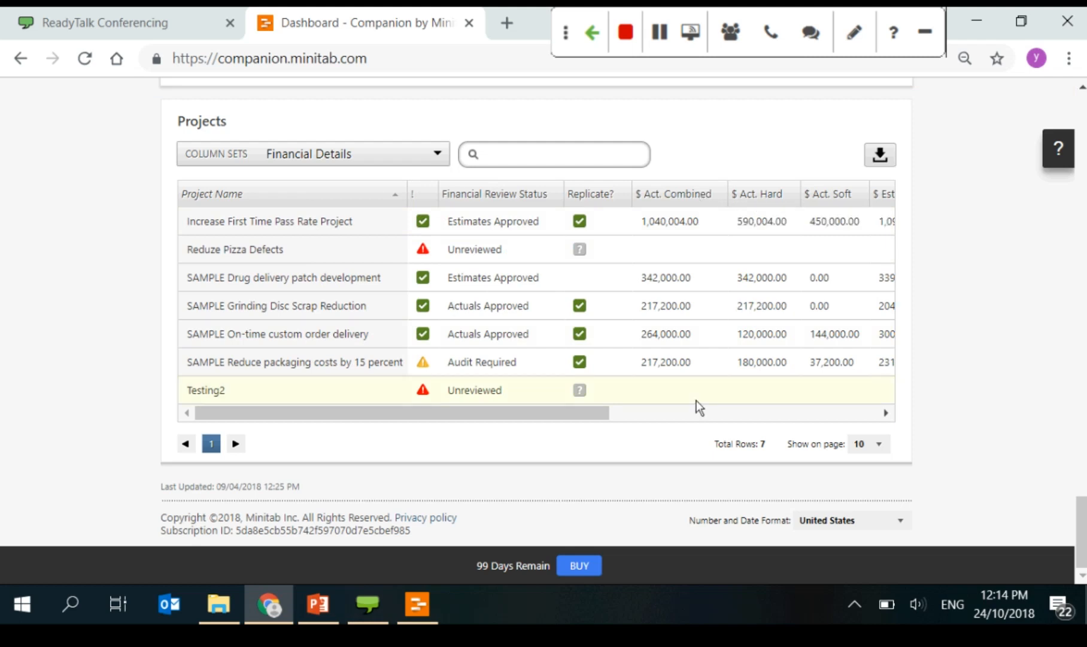
left_click_drag(578, 413, 479, 424)
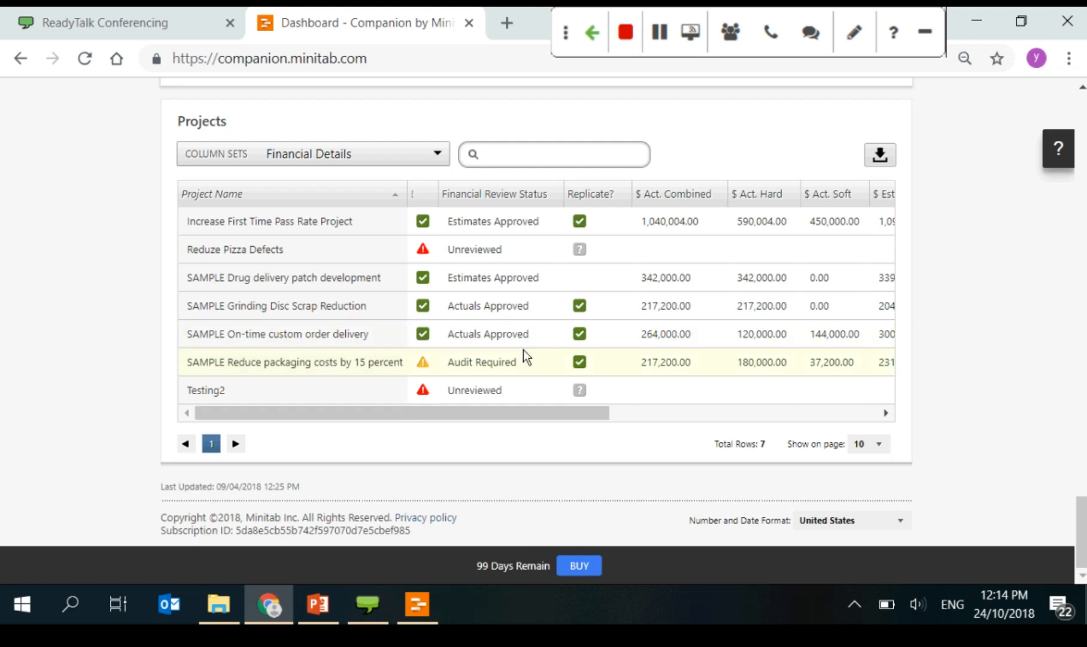
Step: Try New Column Set - 1 and - 2, then settle on New Column Set - 3
left_click(296, 149)
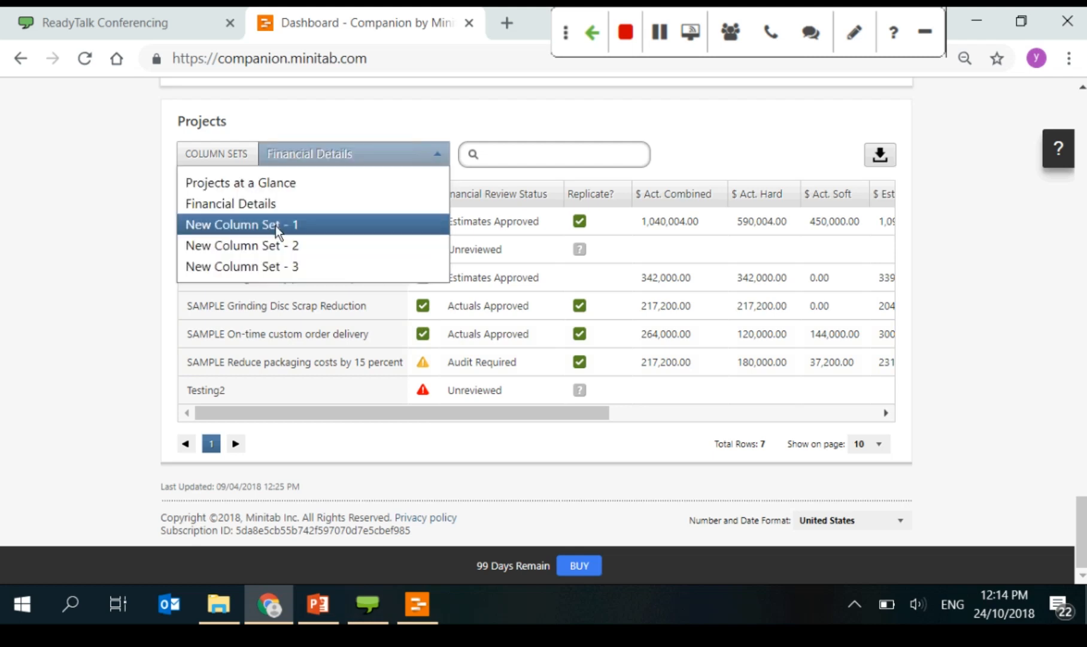
left_click(276, 225)
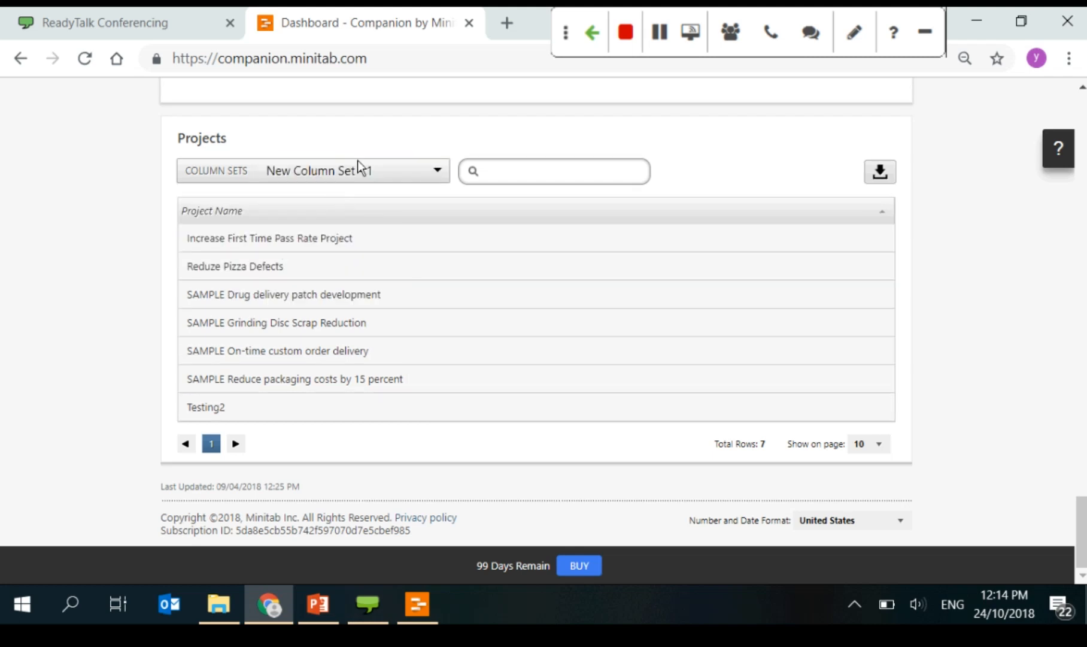
left_click(357, 164)
left_click(293, 262)
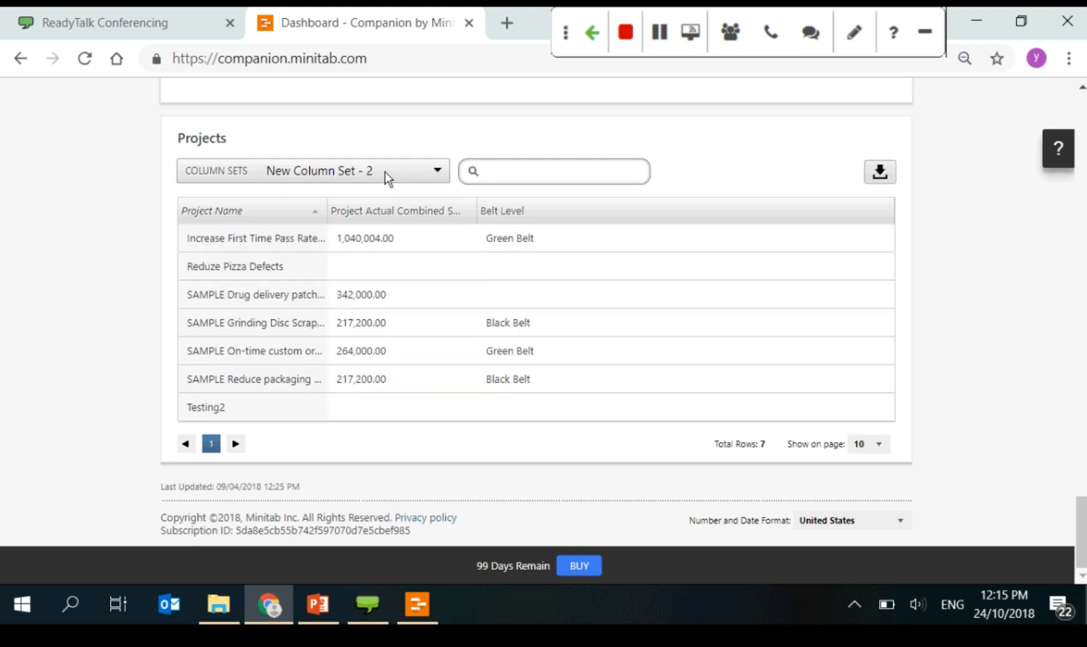
left_click(385, 171)
left_click(313, 281)
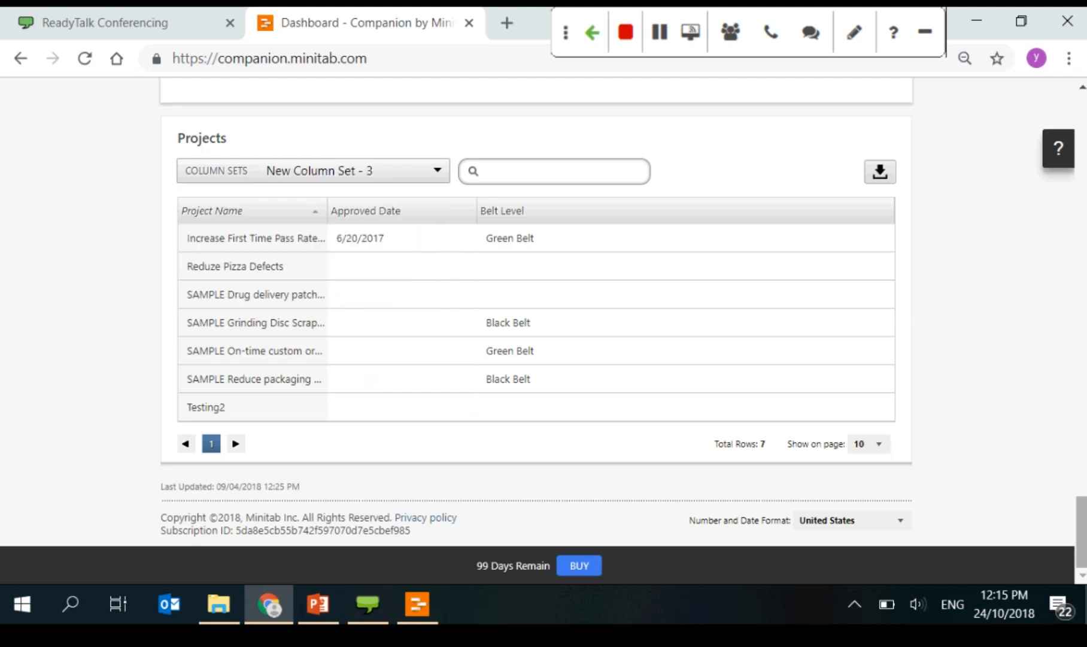
Step: Put the Dashboard Overview report into edit mode through Actions > Edit Report and look over its tiles
scroll(536, 312, "up", 8)
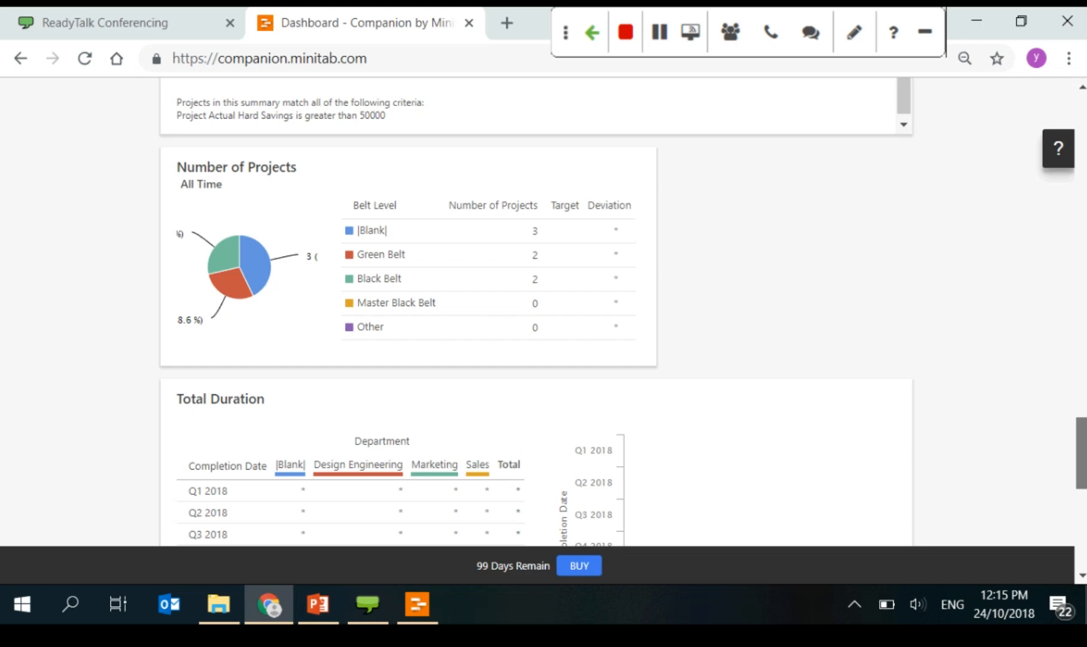
scroll(835, 377, "up", 10)
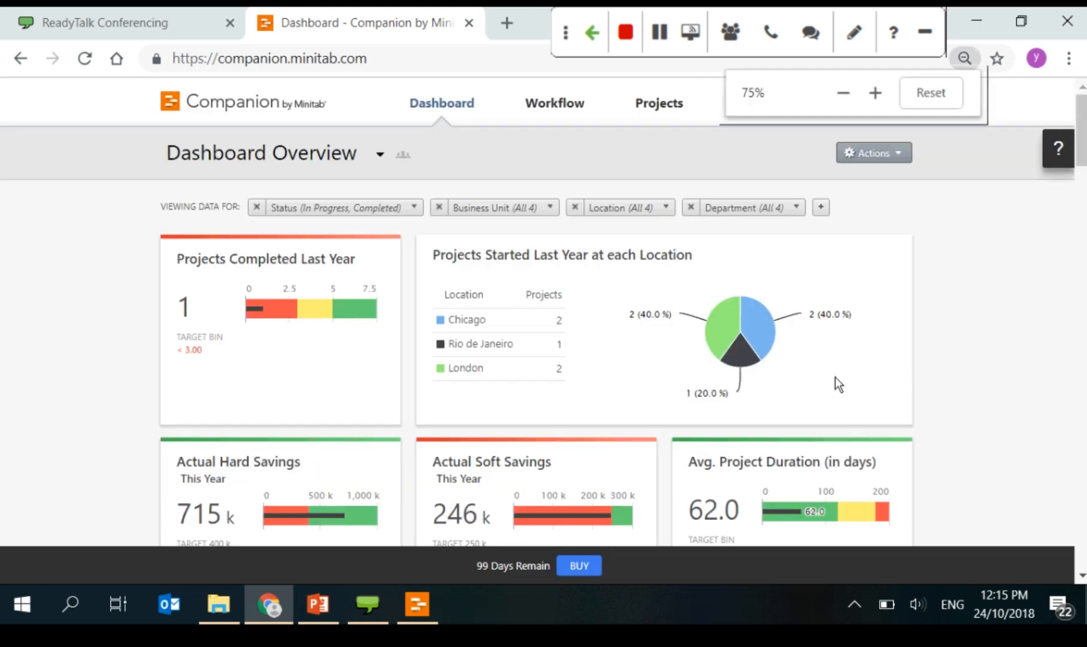
scroll(888, 358, "up", 1)
left_click(896, 151)
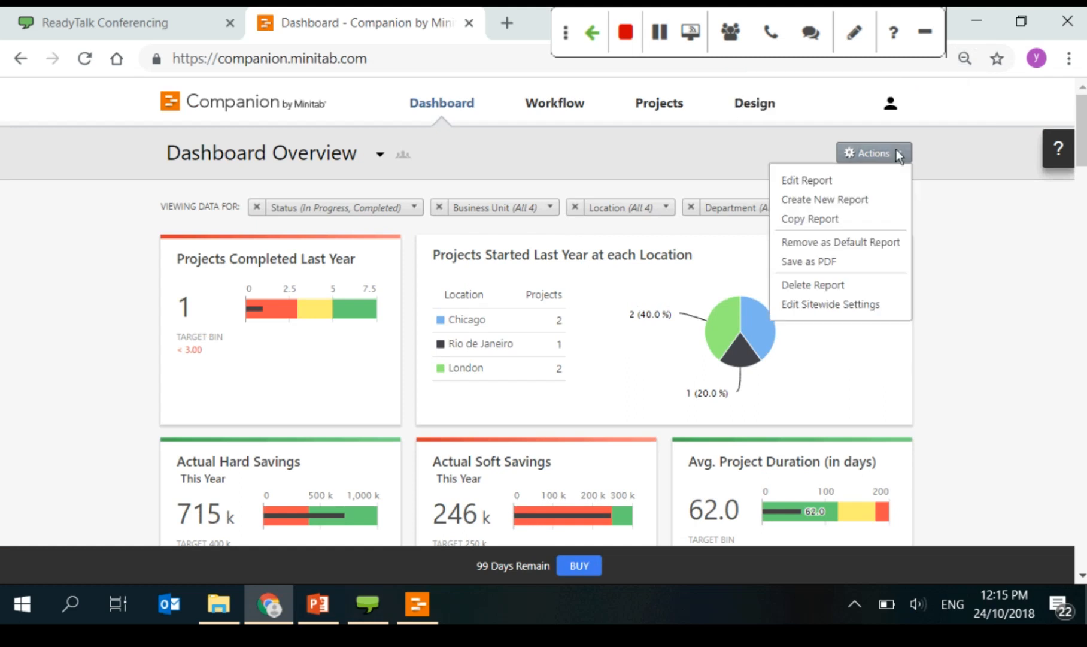
left_click(840, 181)
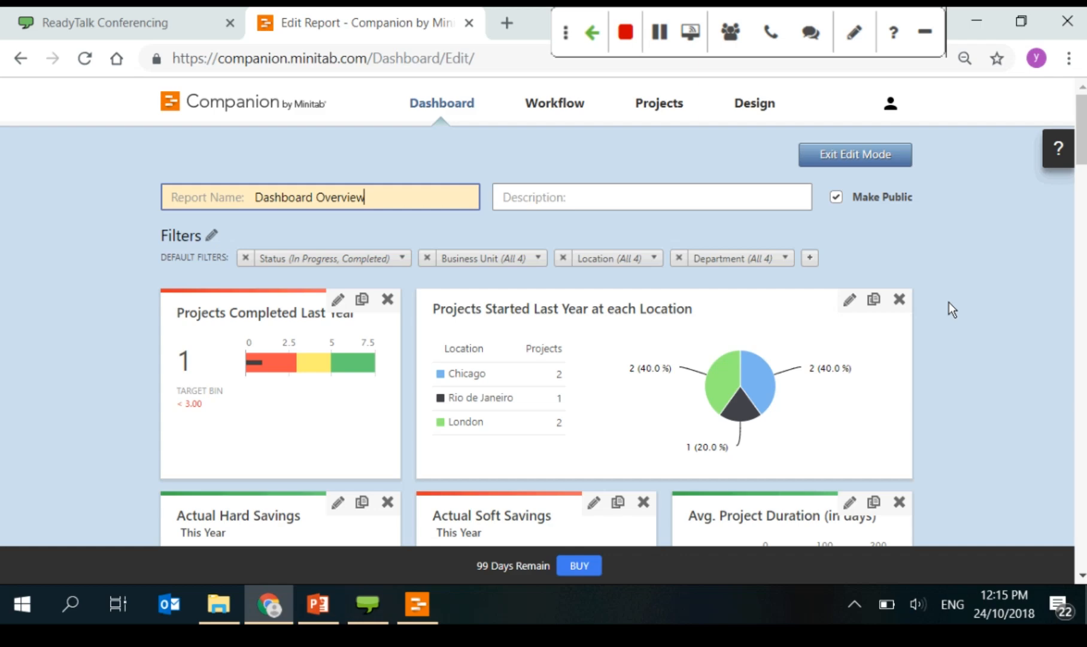
scroll(949, 302, "down", 3)
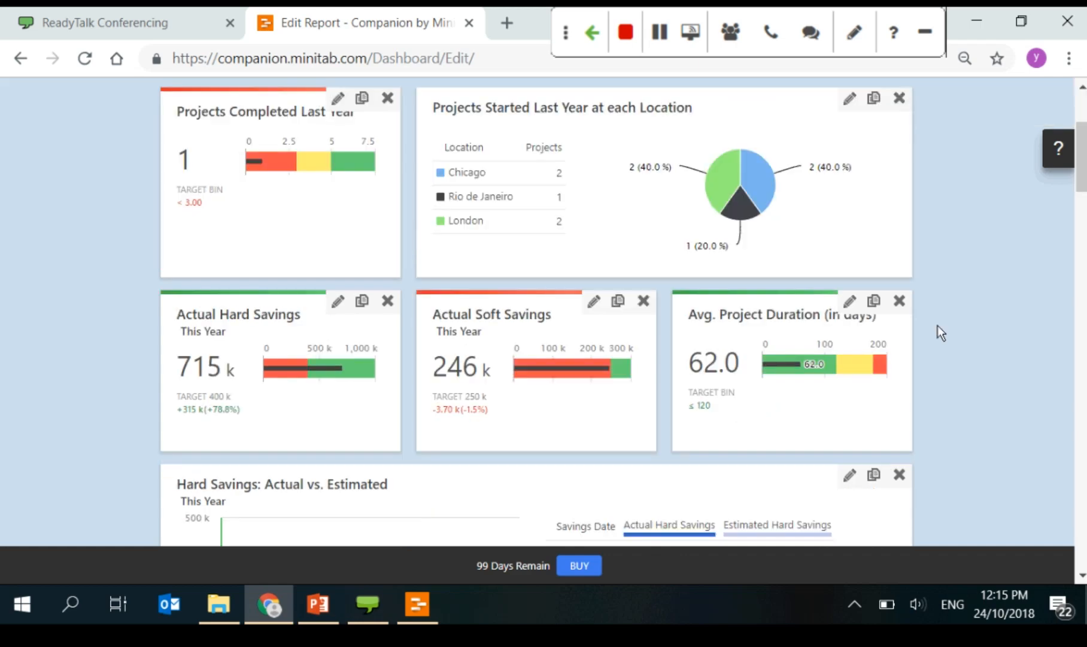
scroll(966, 235, "up", 3)
scroll(957, 257, "down", 3)
scroll(957, 250, "up", 3)
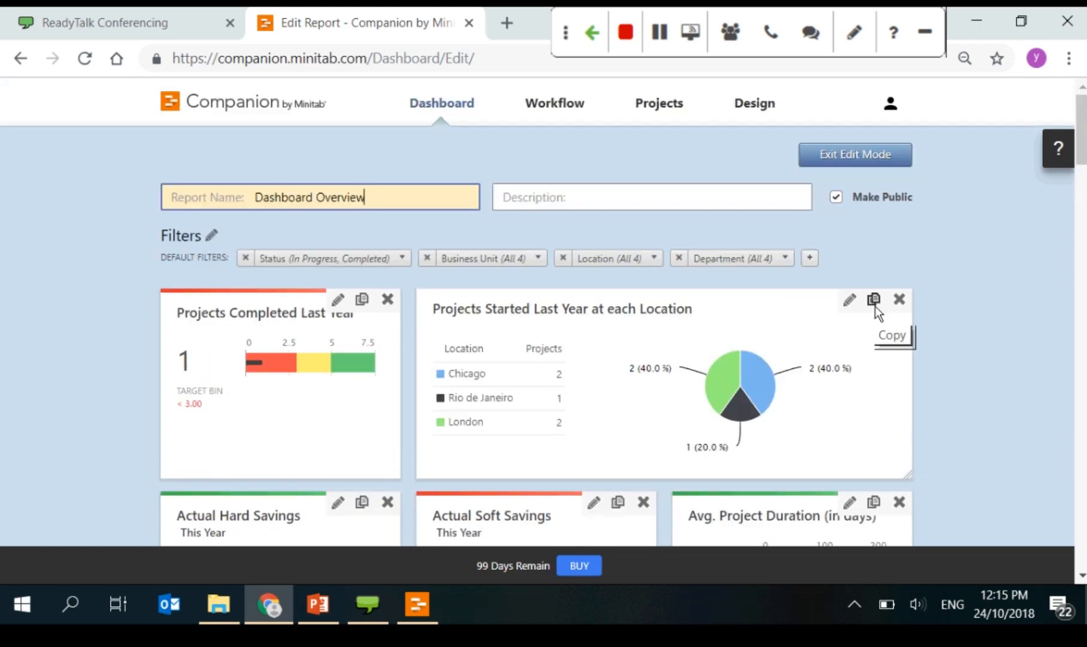
left_click(846, 304)
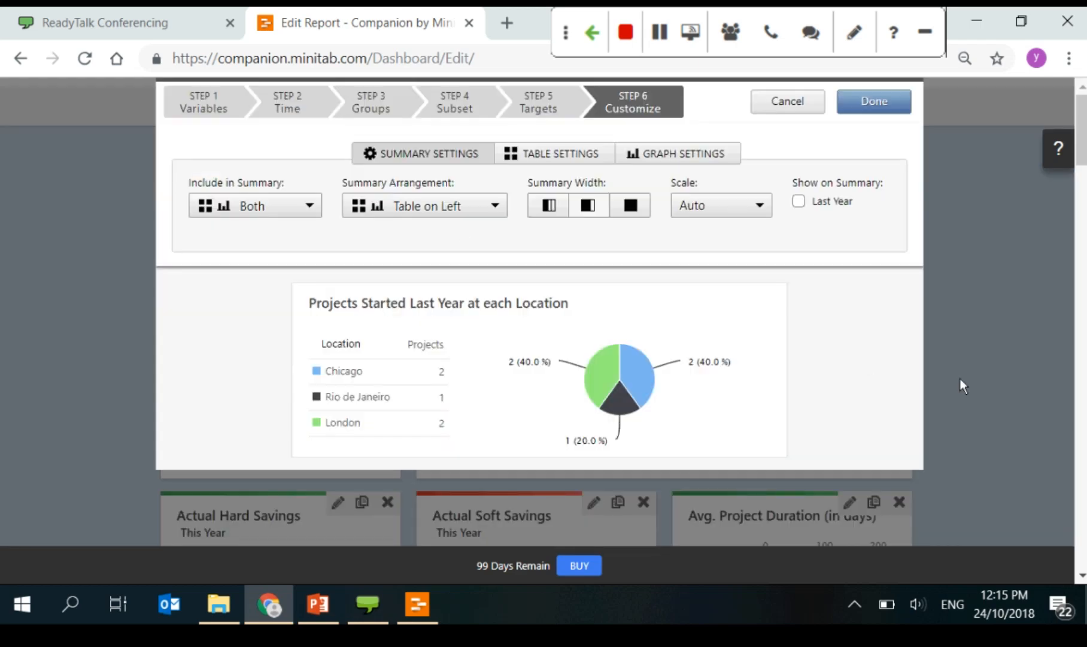
left_click(214, 100)
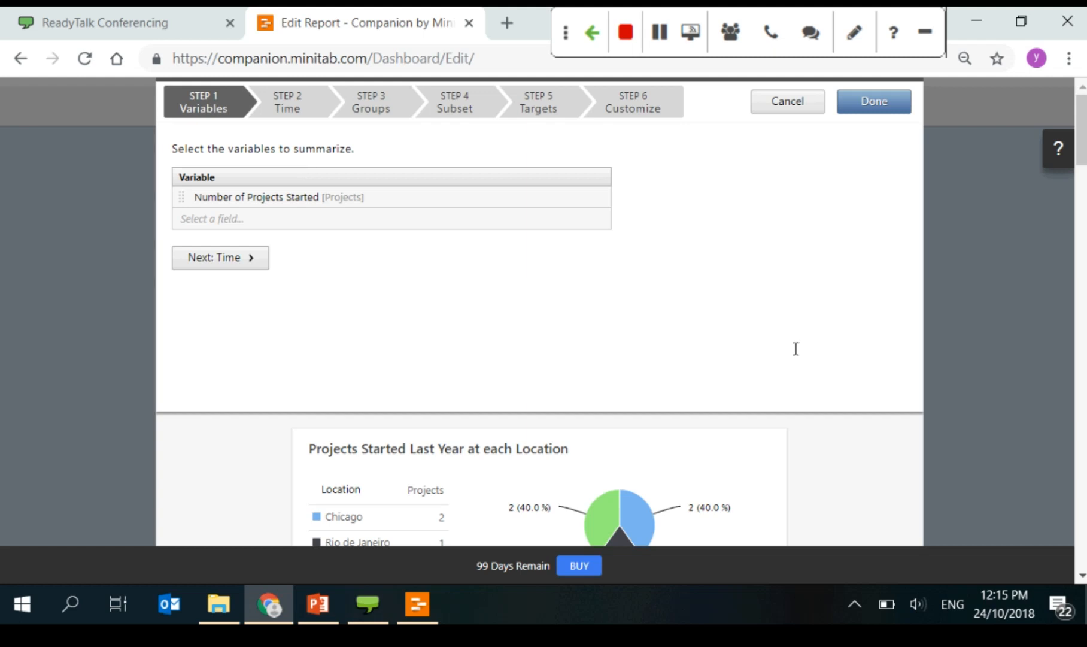
scroll(788, 349, "down", 3)
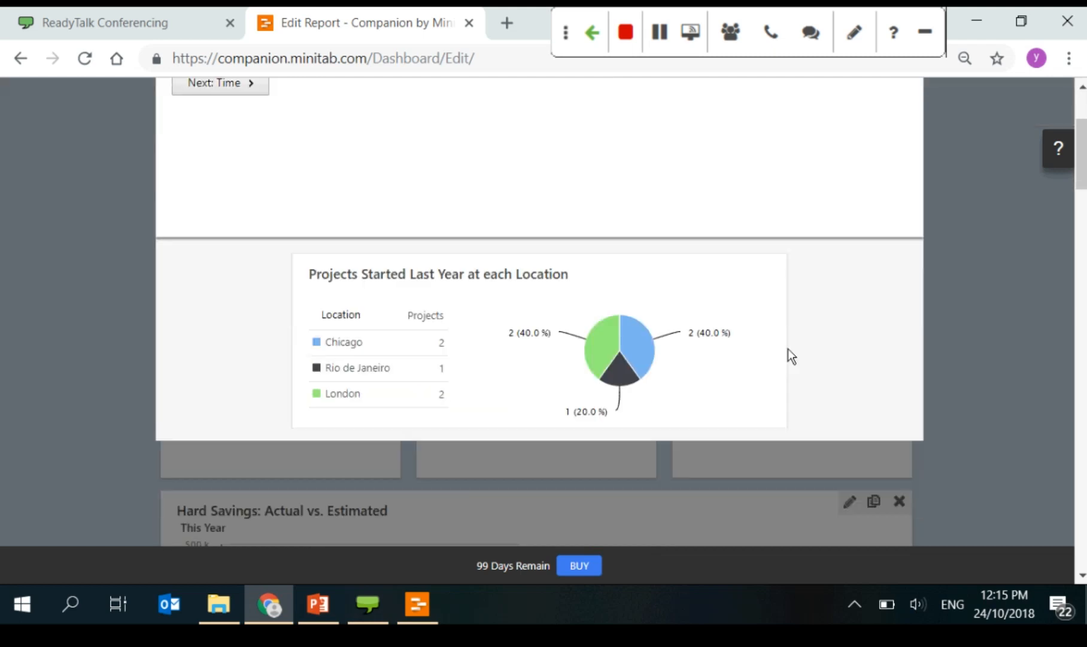
scroll(788, 348, "up", 3)
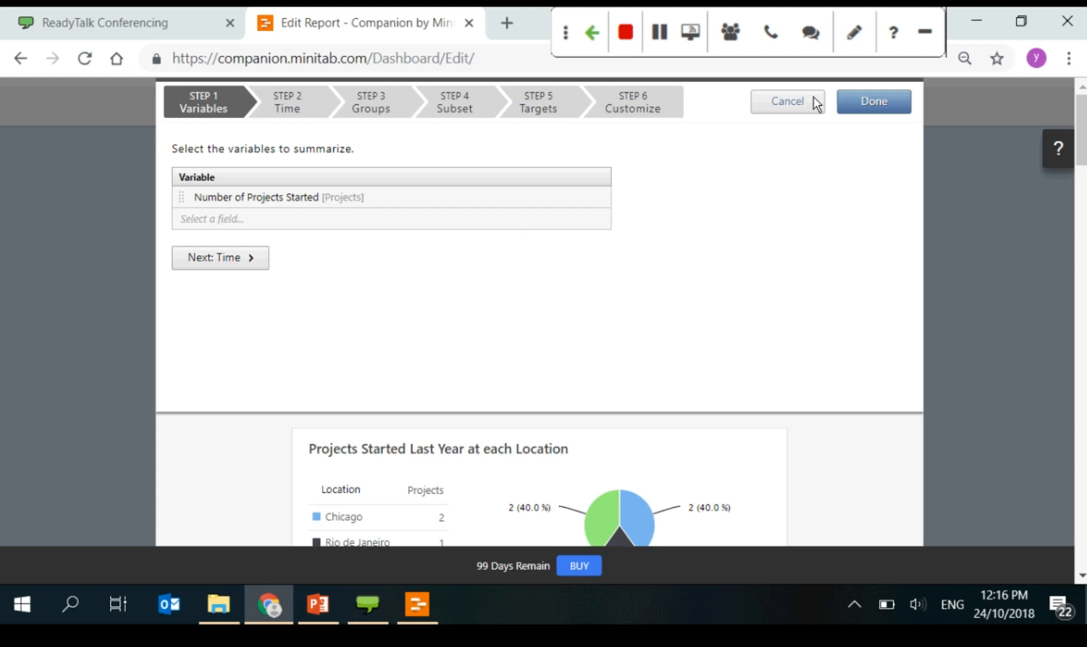
left_click(815, 101)
scroll(873, 438, "down", 10)
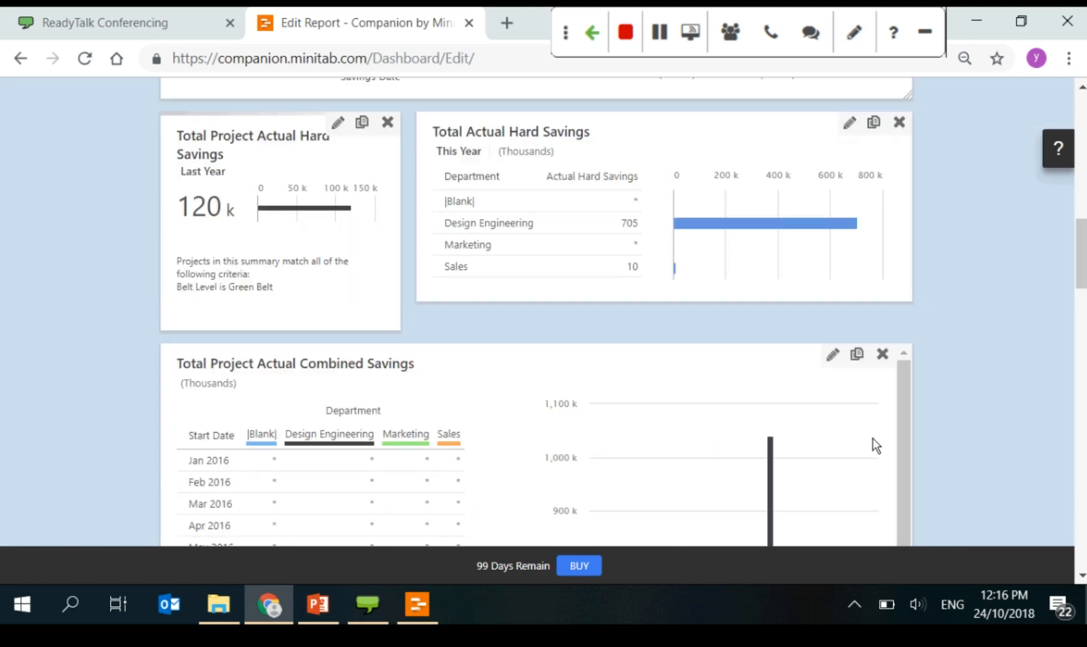
scroll(873, 438, "down", 10)
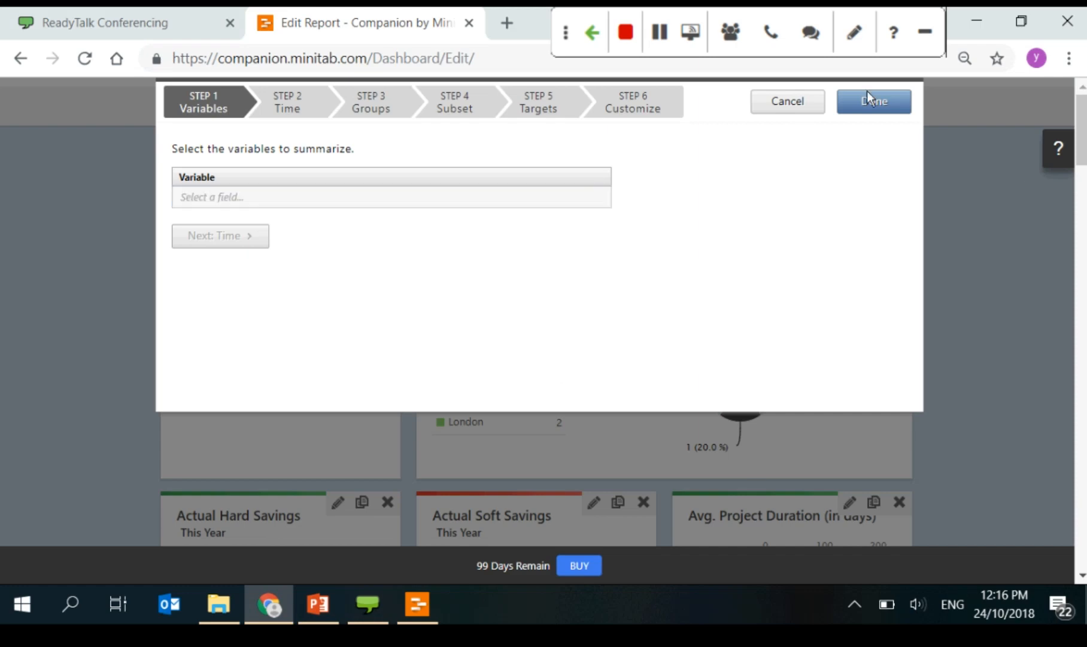
left_click(799, 101)
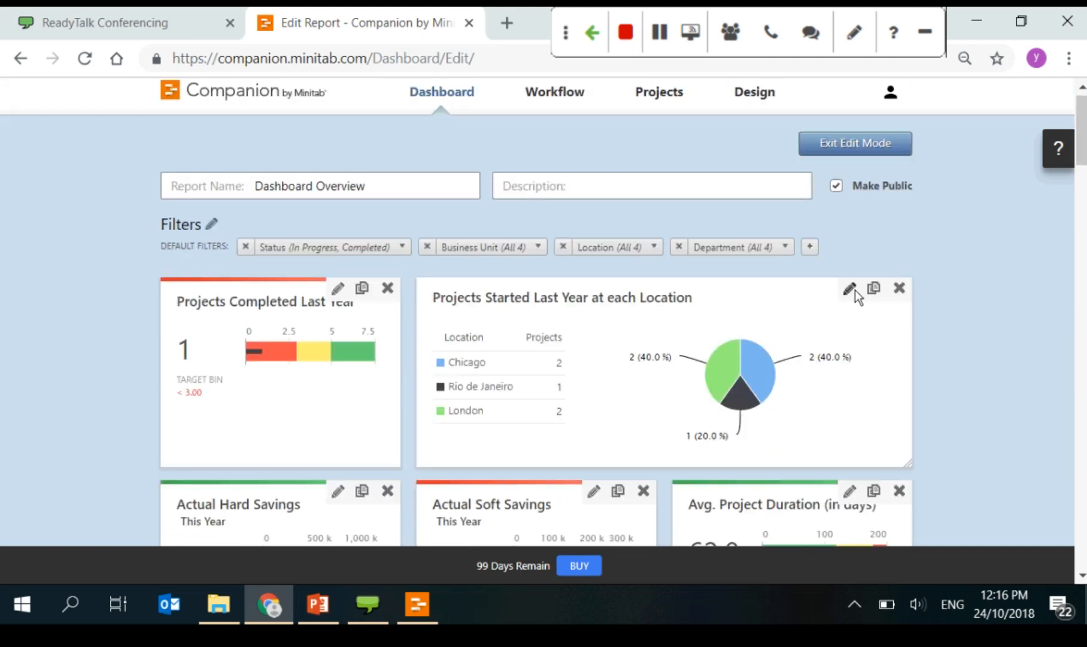
Step: Reopen the location pie chart tile's editor and revisit its variable settings
left_click(851, 289)
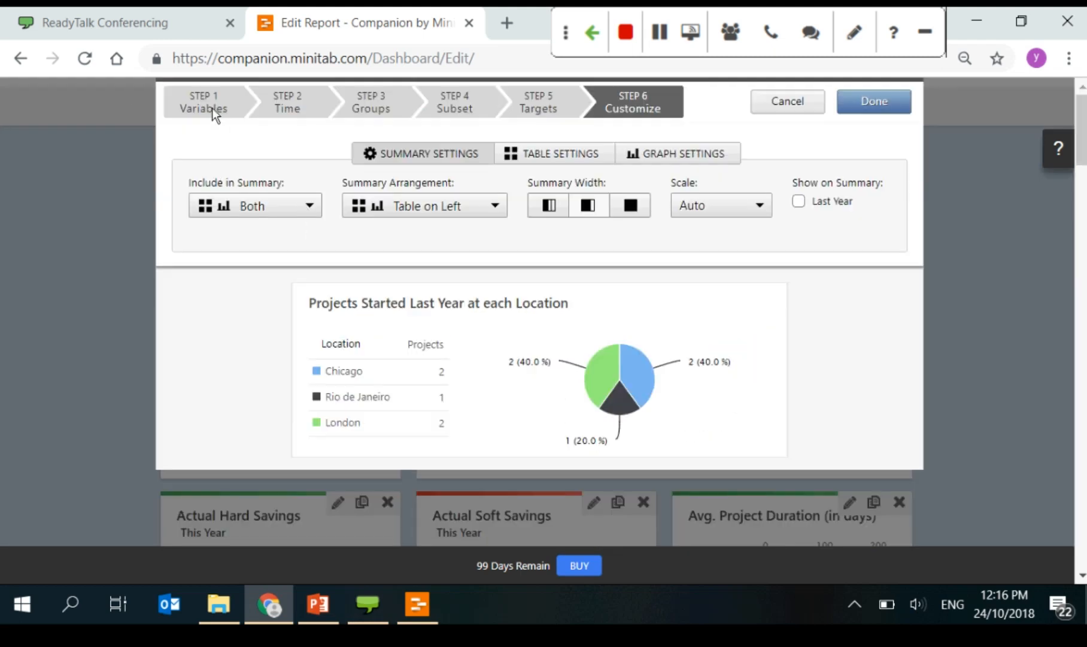
left_click(213, 109)
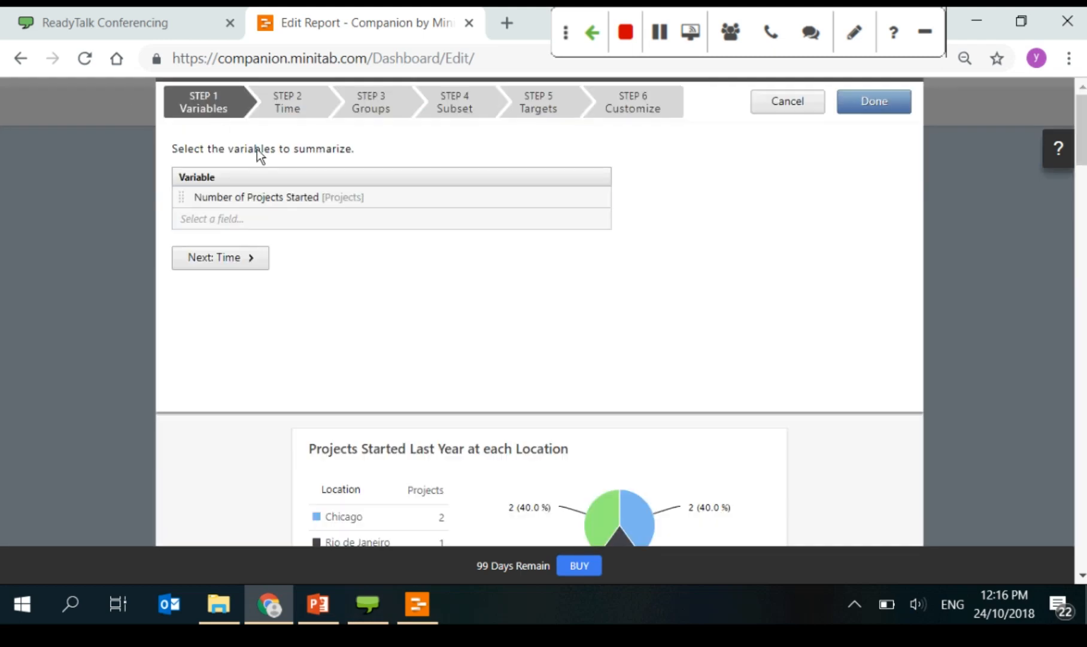
left_click_drag(257, 150, 374, 183)
left_click(364, 153)
mouse_move(697, 493)
scroll(697, 494, "down", 3)
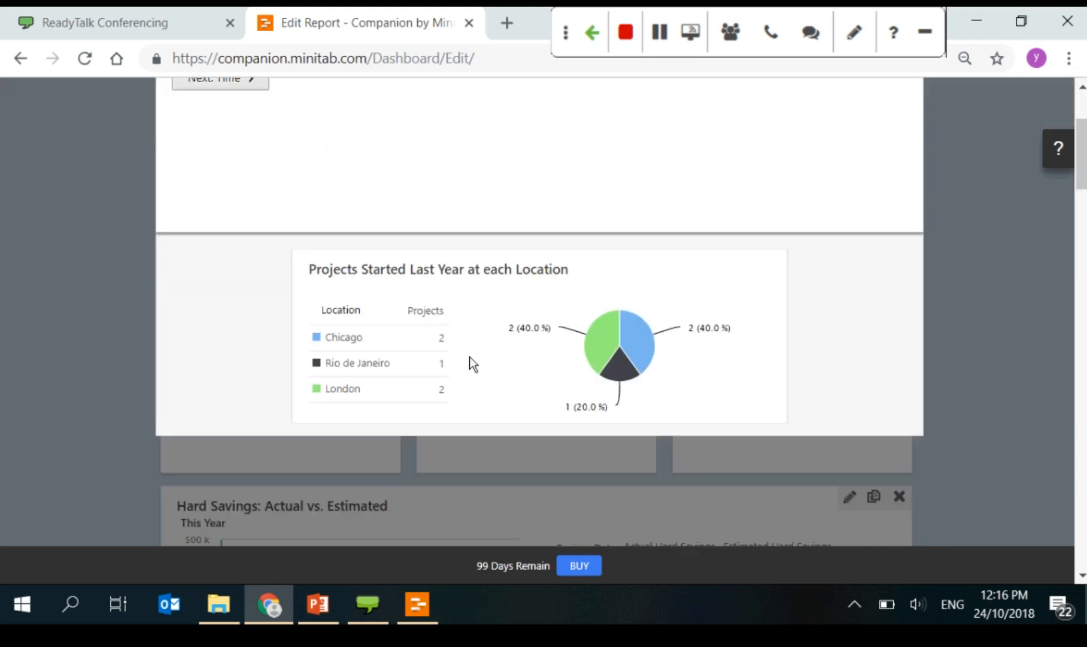
scroll(470, 356, "up", 3)
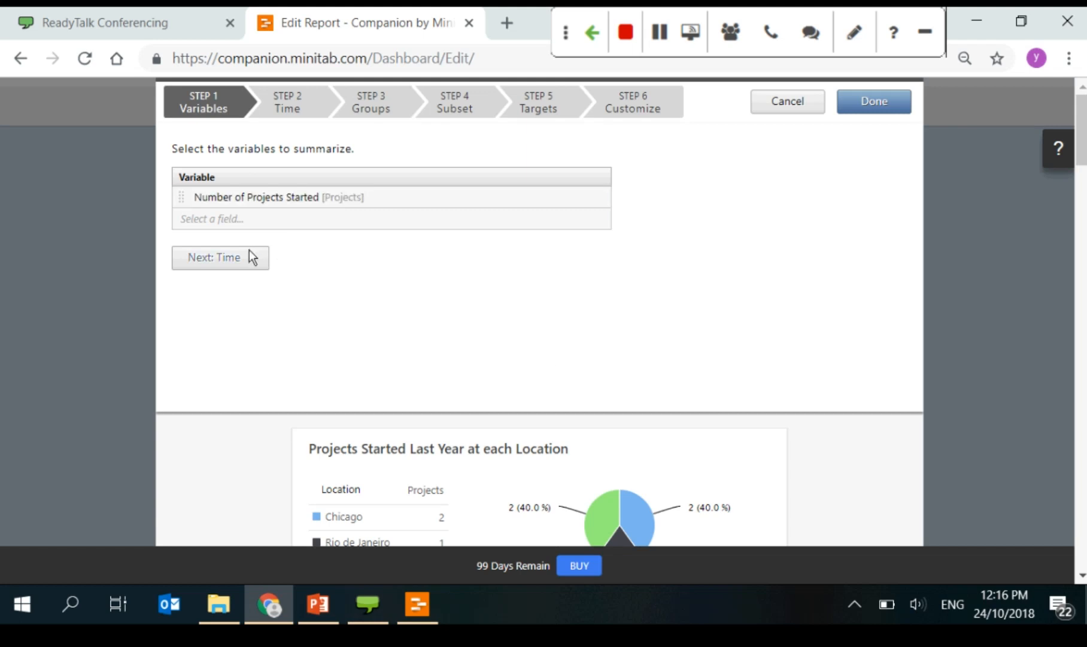
Step: Set the tile's time period to a Last Year snapshot after briefly trying Trend
left_click(280, 103)
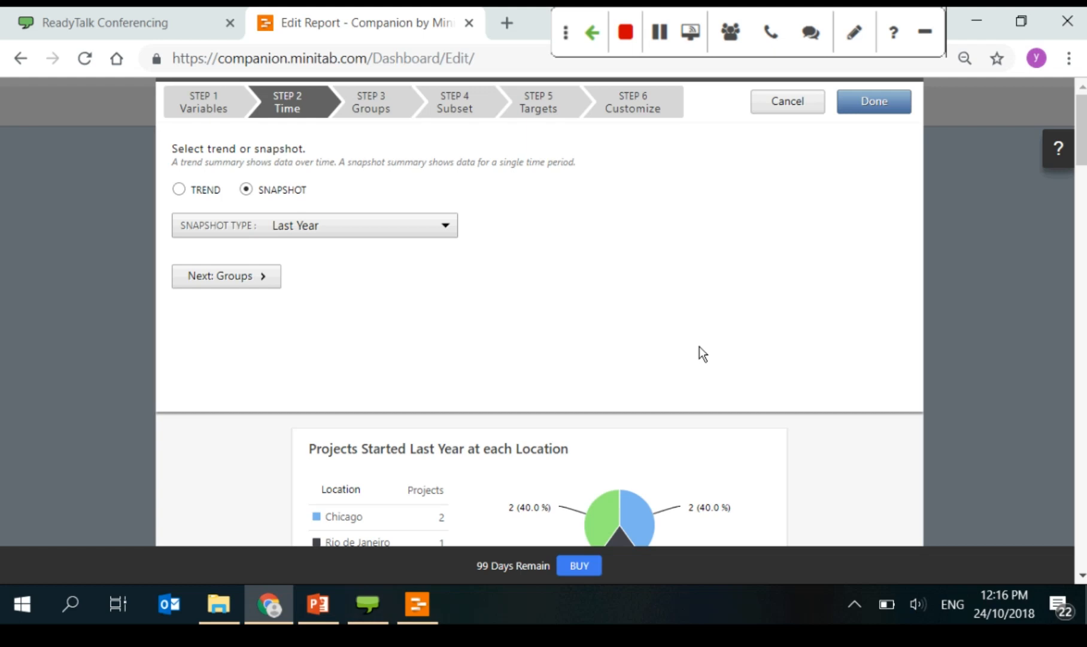
left_click_drag(468, 163, 660, 194)
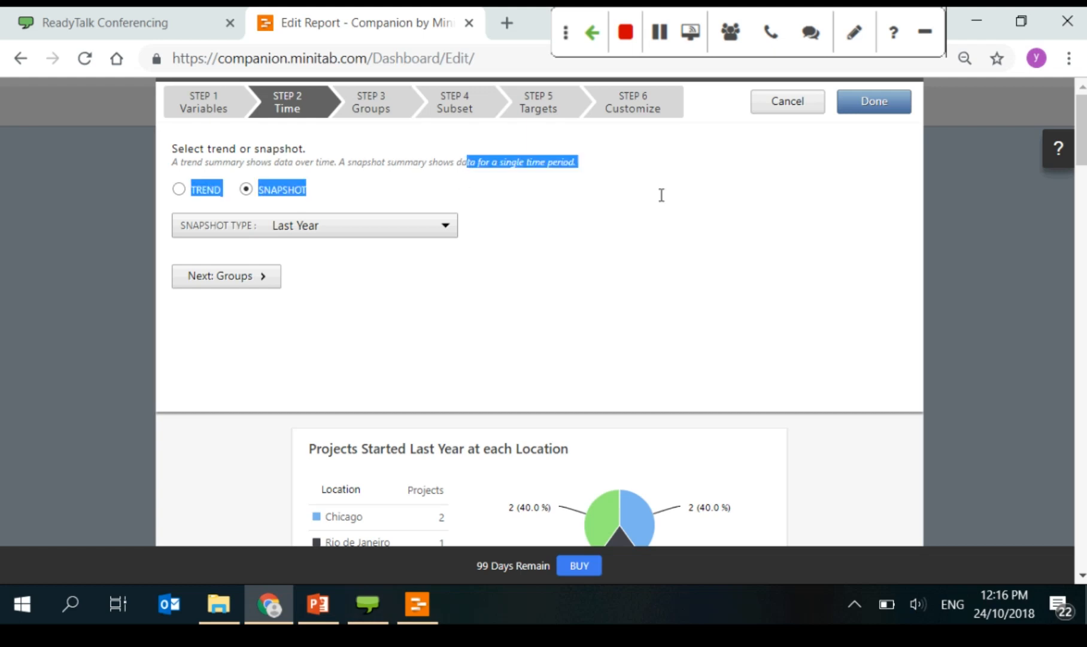
left_click(644, 332)
scroll(643, 333, "down", 2)
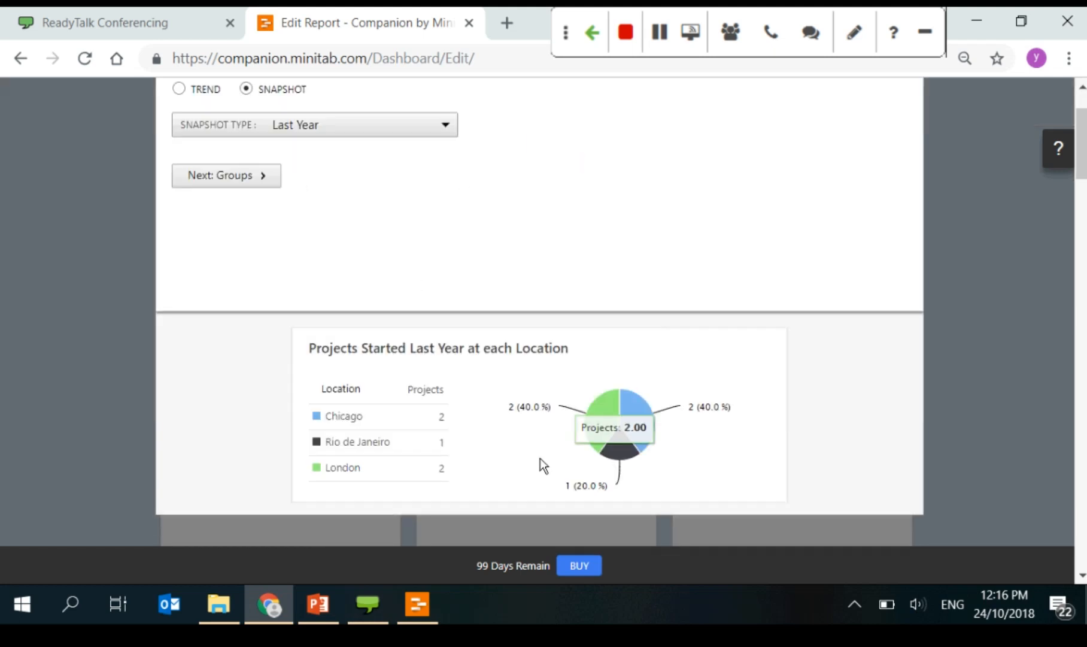
left_click(444, 132)
left_click(574, 213)
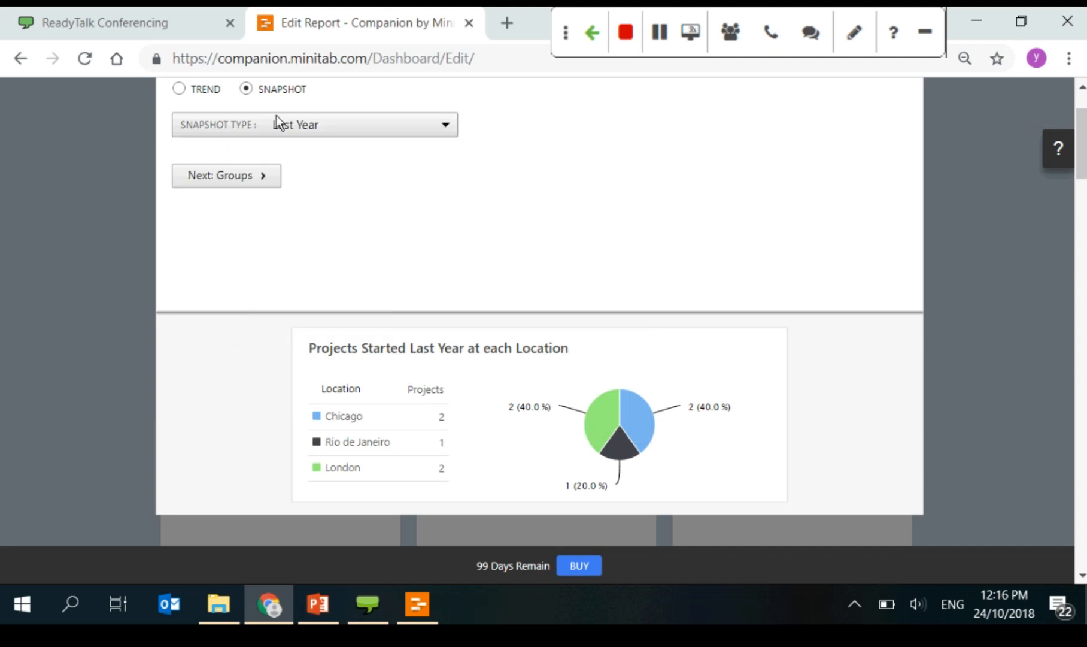
left_click(178, 89)
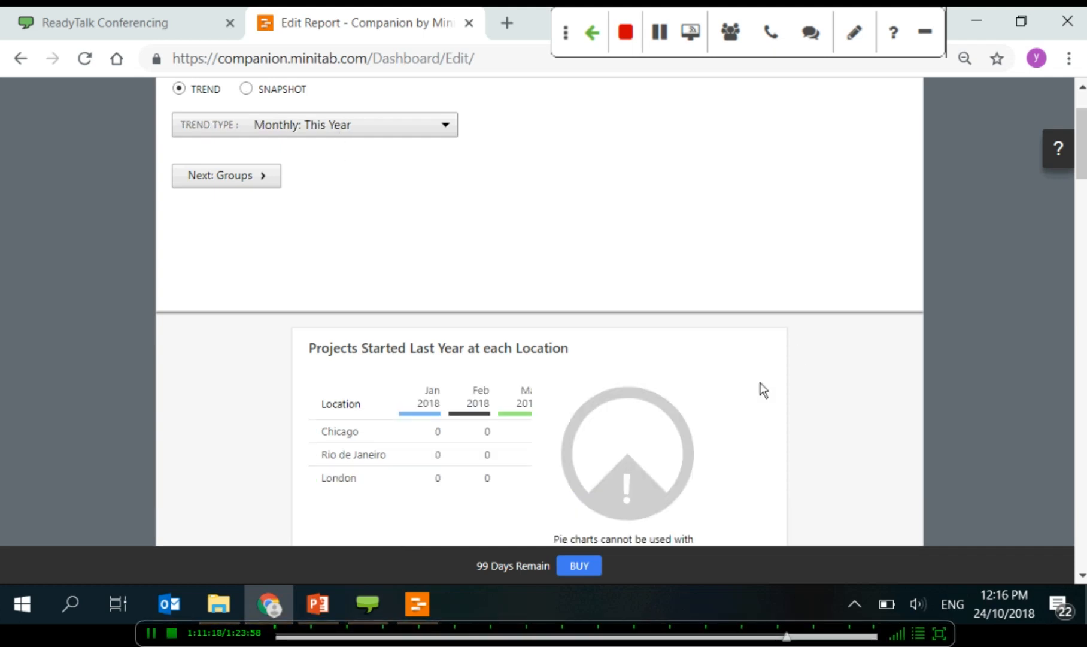
scroll(761, 386, "down", 2)
scroll(759, 383, "up", 3)
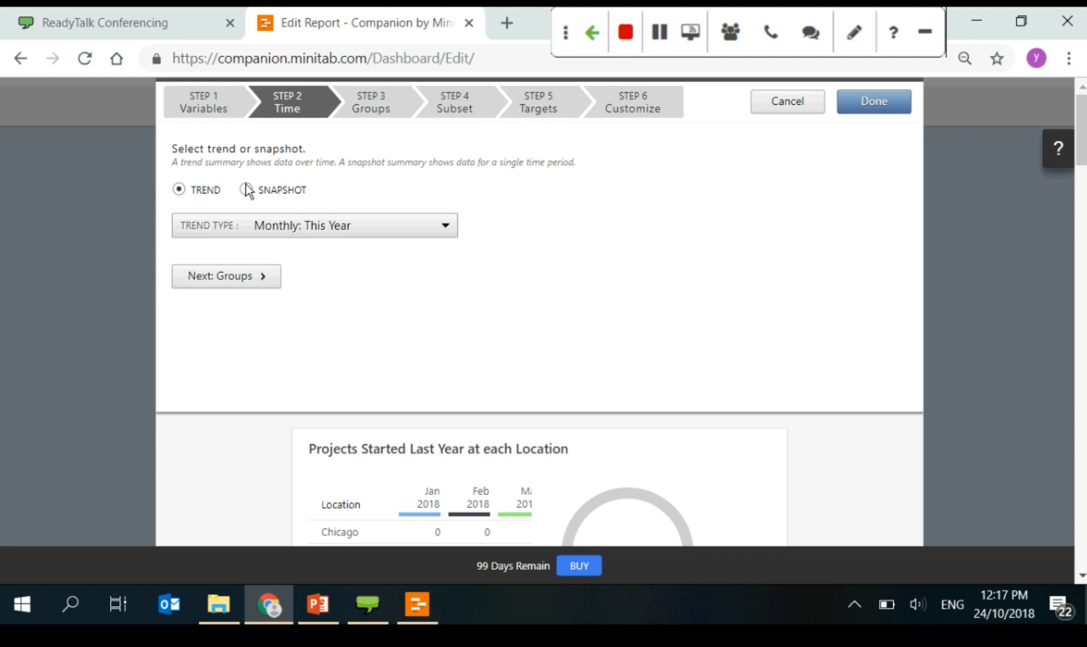
left_click(246, 189)
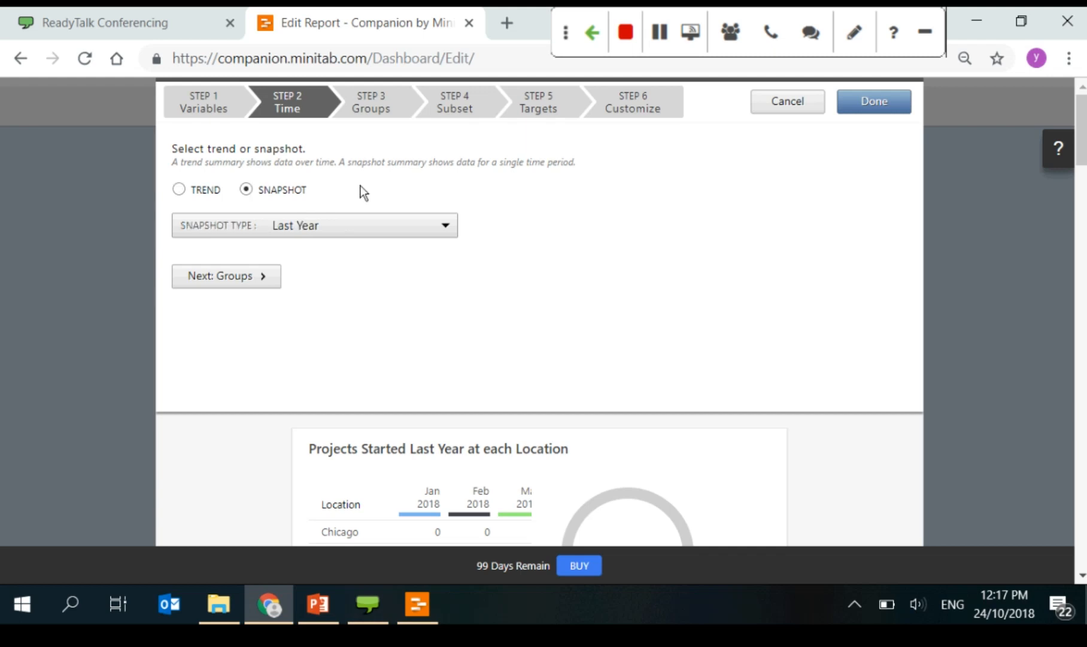
Step: Keep Location as the grouping field, add no subset criteria, and leave target type at None
left_click(388, 102)
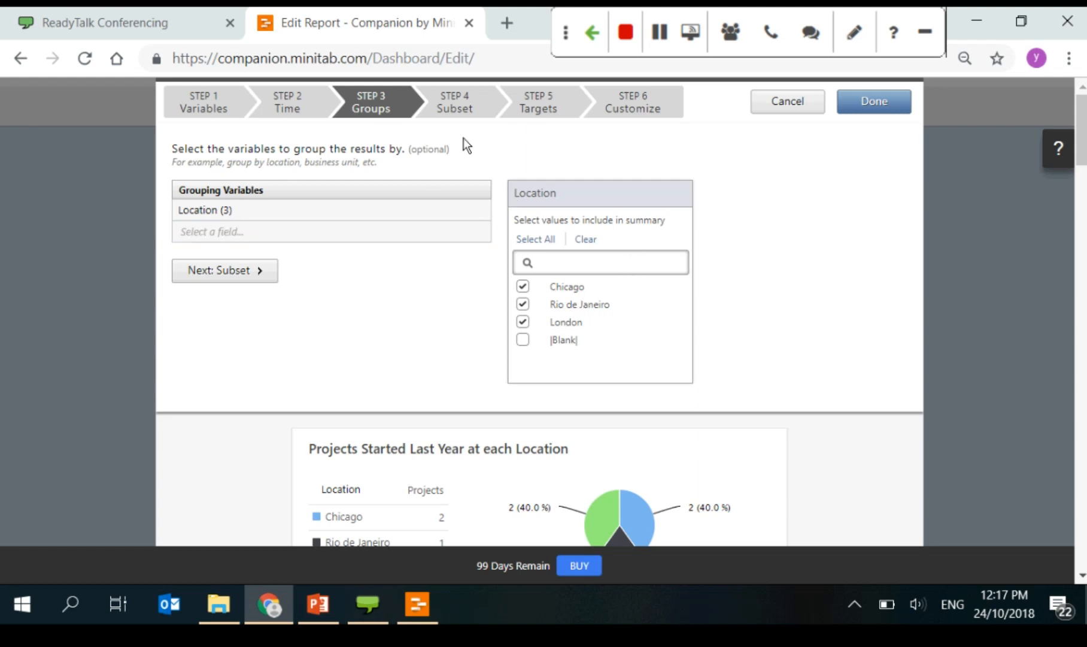
left_click(293, 206)
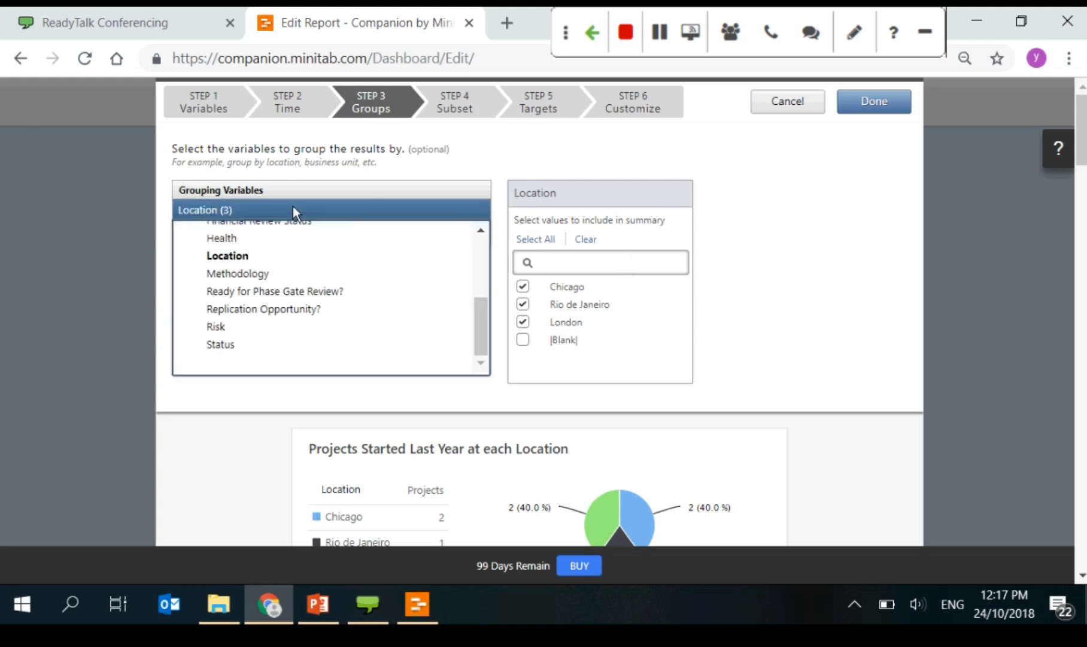
left_click(293, 205)
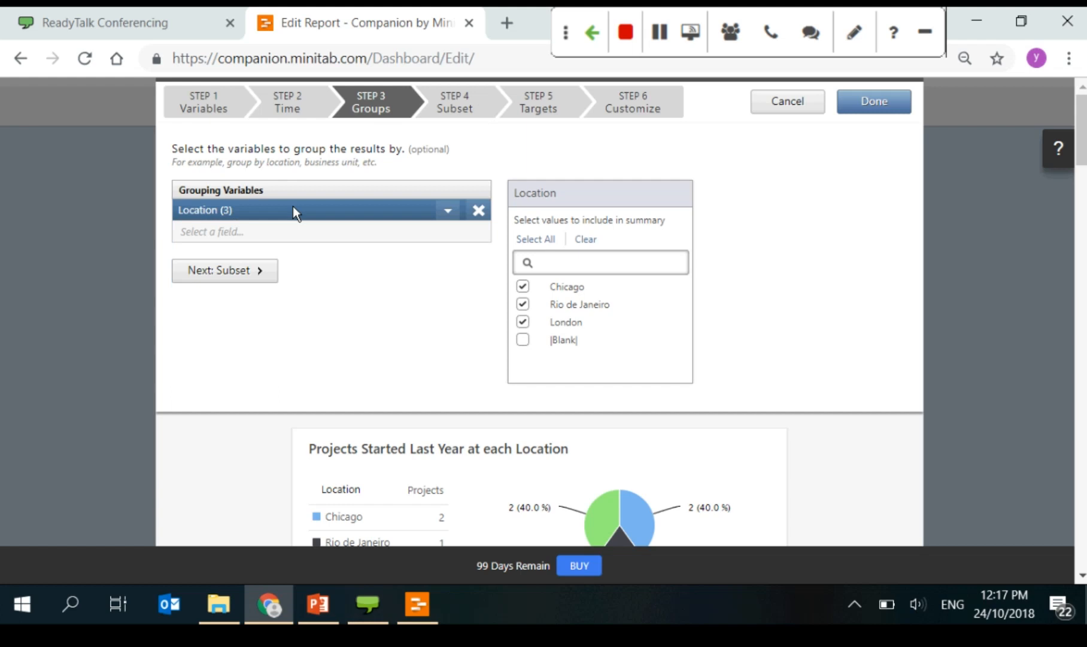
left_click(468, 97)
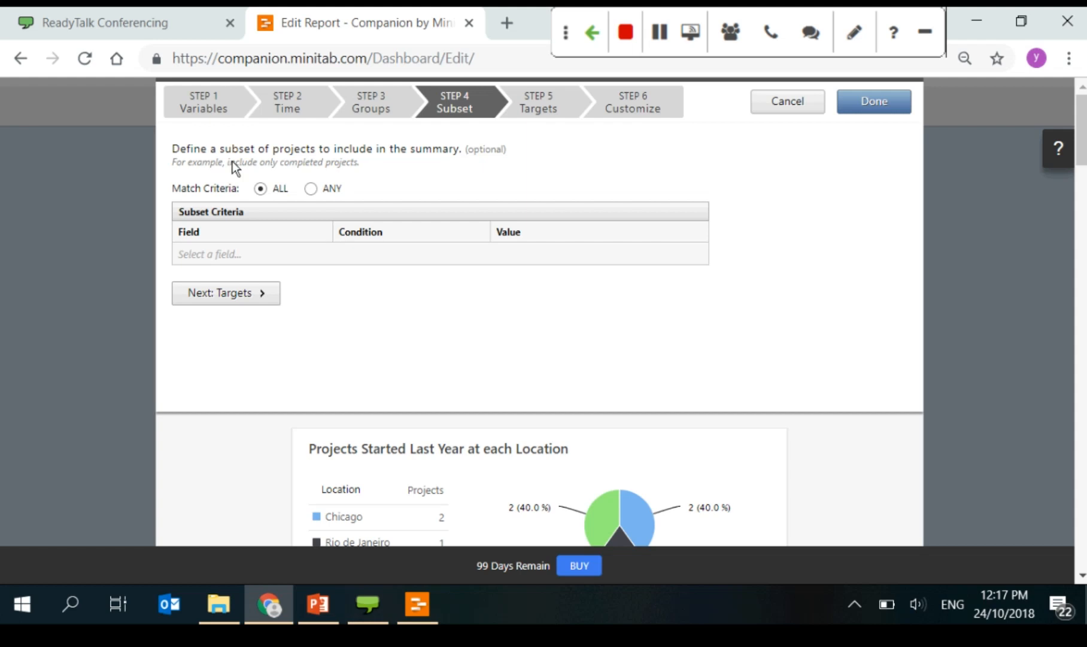
left_click(321, 259)
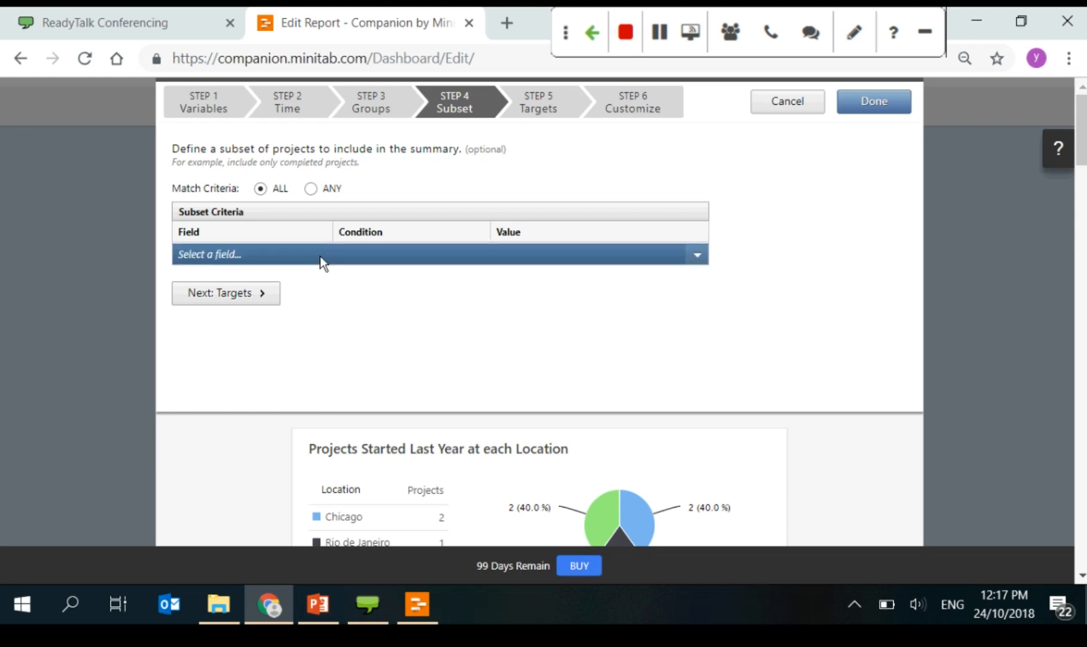
left_click(321, 262)
left_click(541, 110)
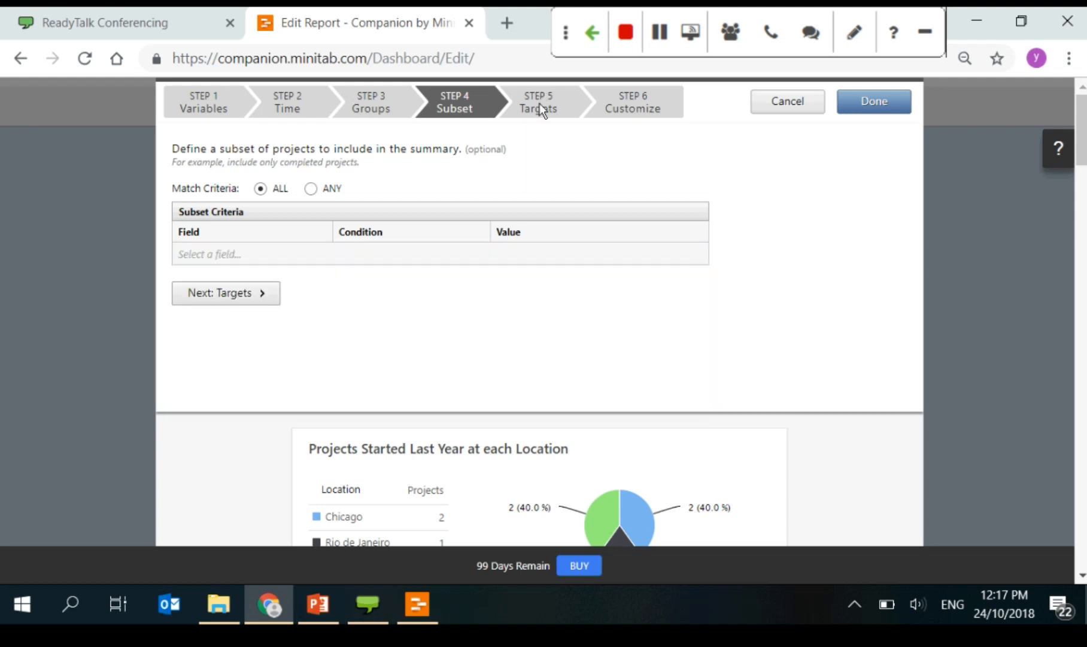
left_click(539, 105)
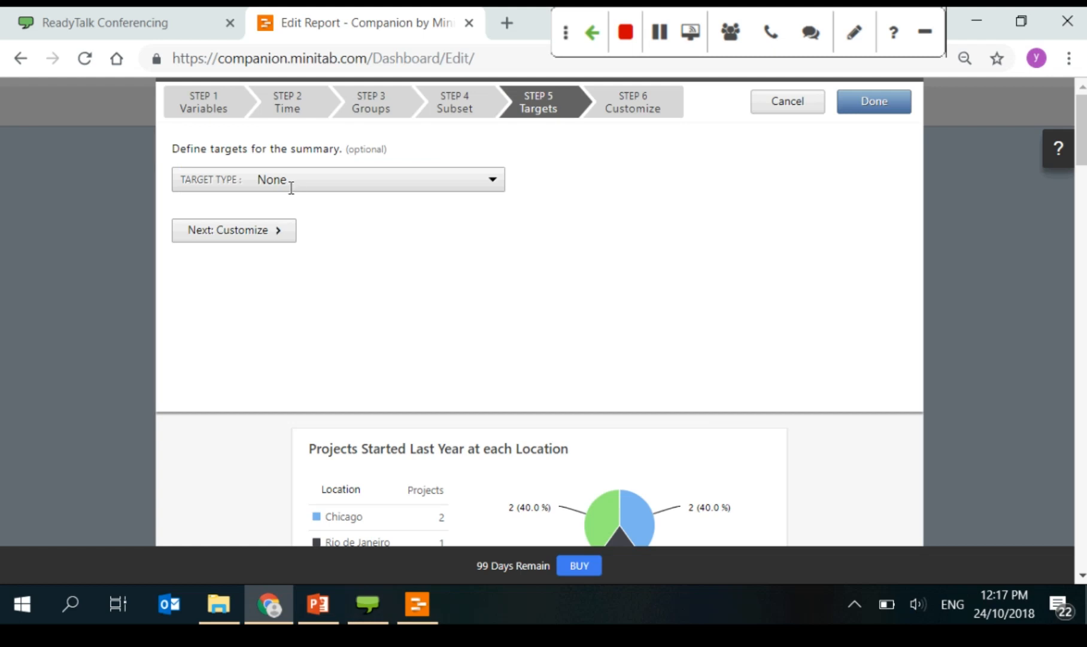
left_click(328, 193)
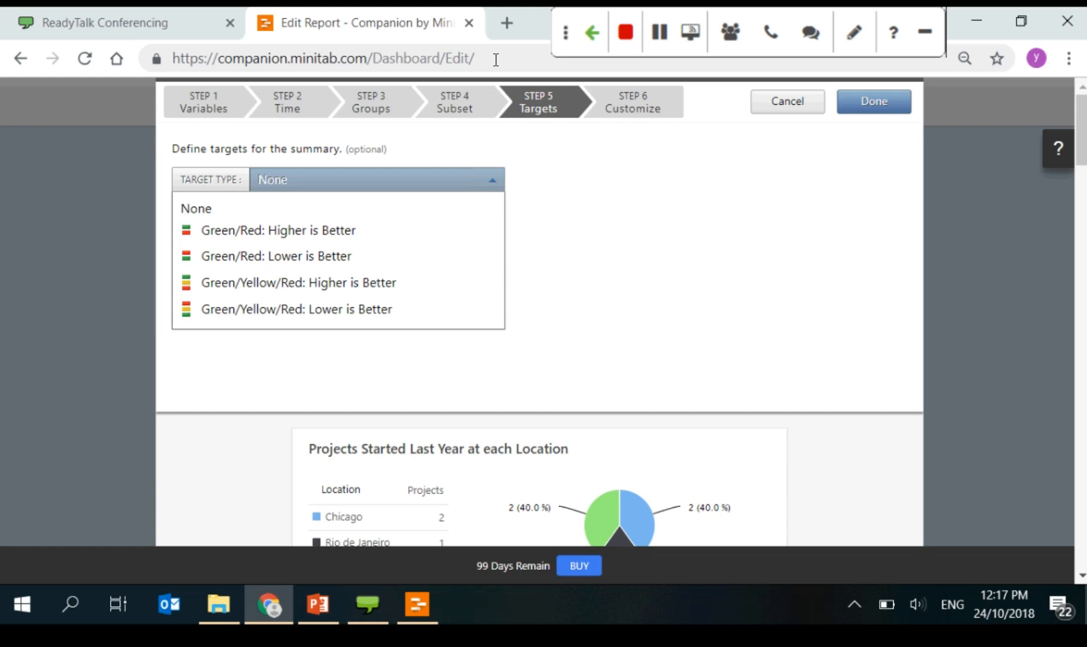
left_click(542, 103)
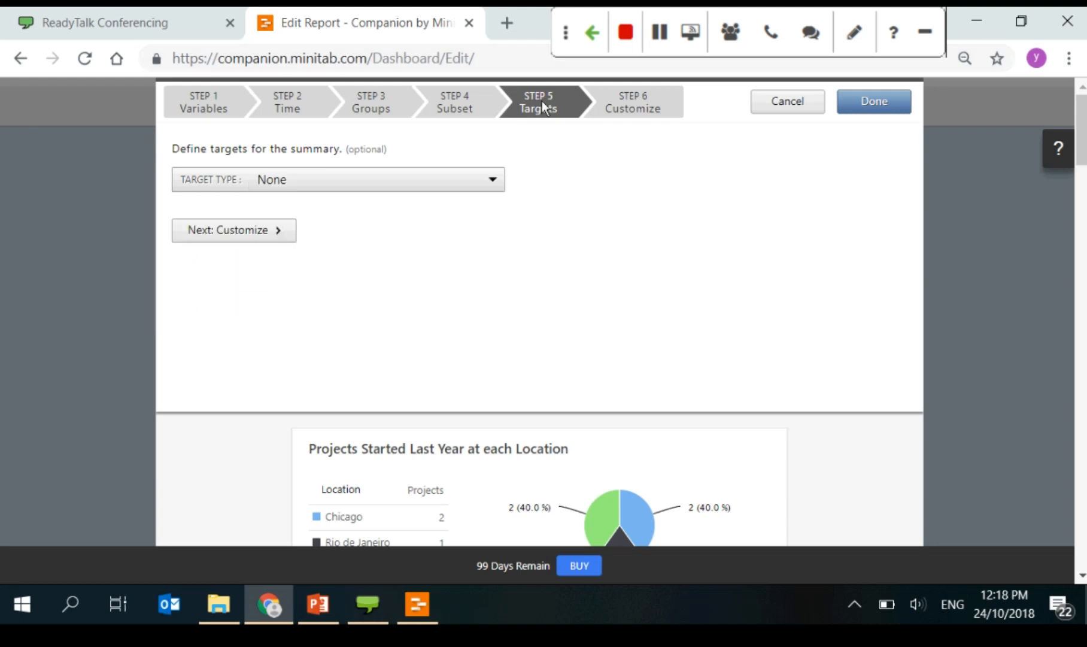
Step: Try the Include in Summary options, then settle on Both table and pie chart
left_click(633, 100)
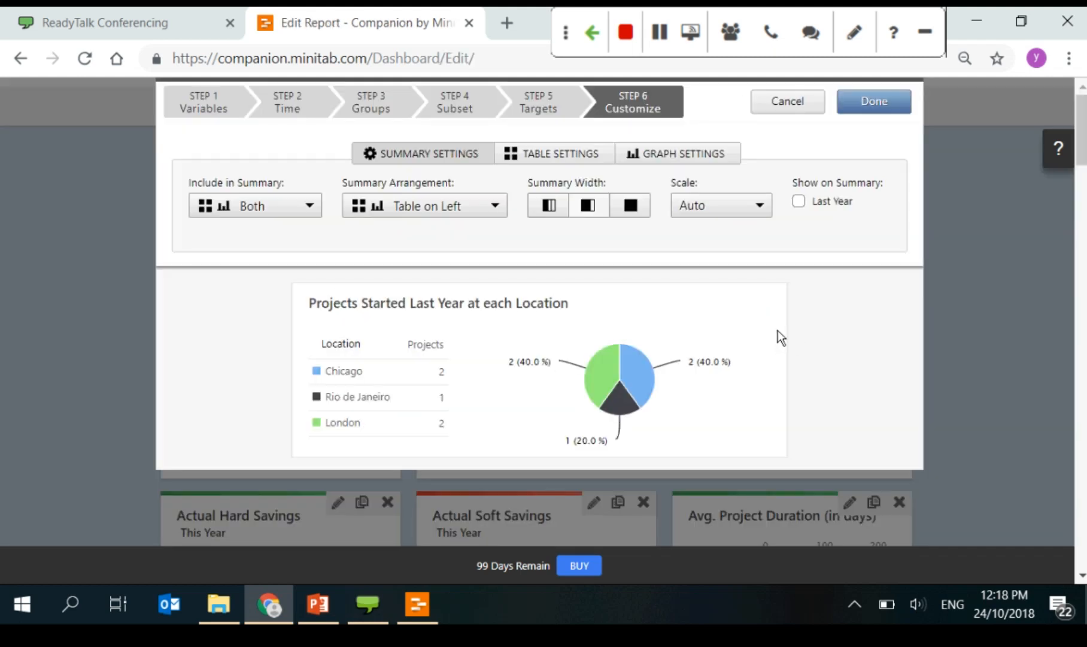
left_click(310, 207)
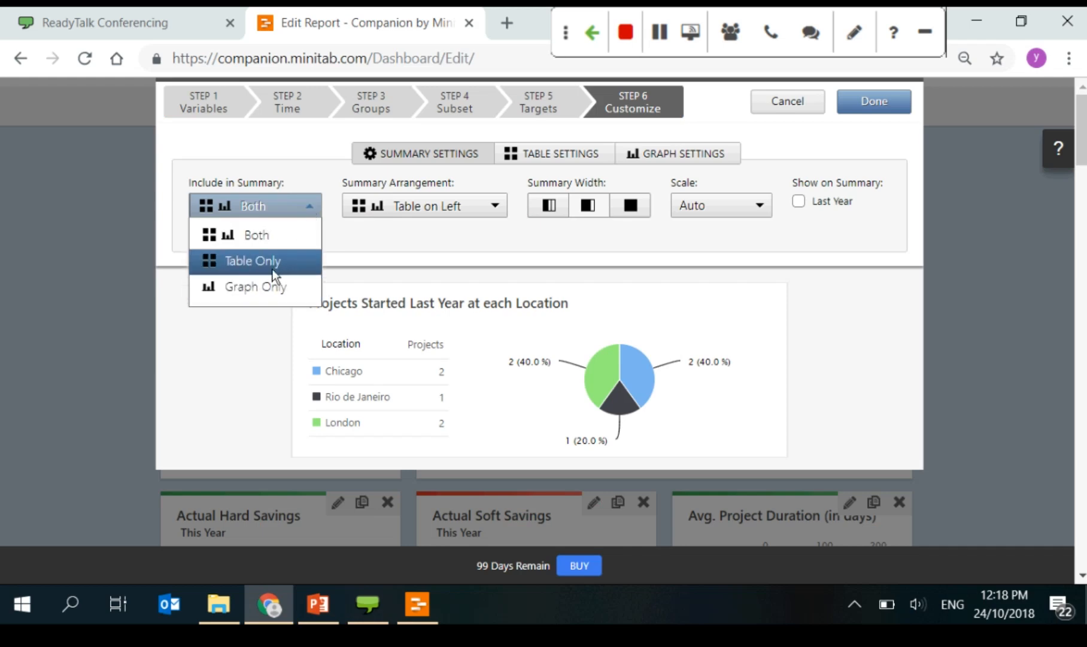
left_click(275, 262)
left_click(295, 208)
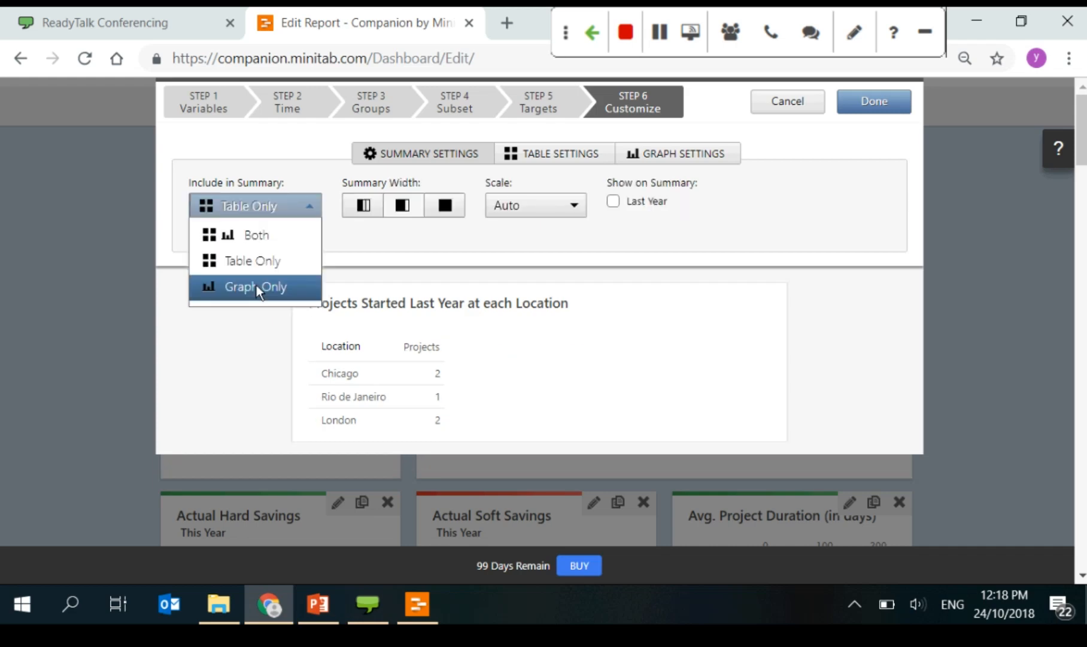
left_click(256, 287)
left_click(297, 210)
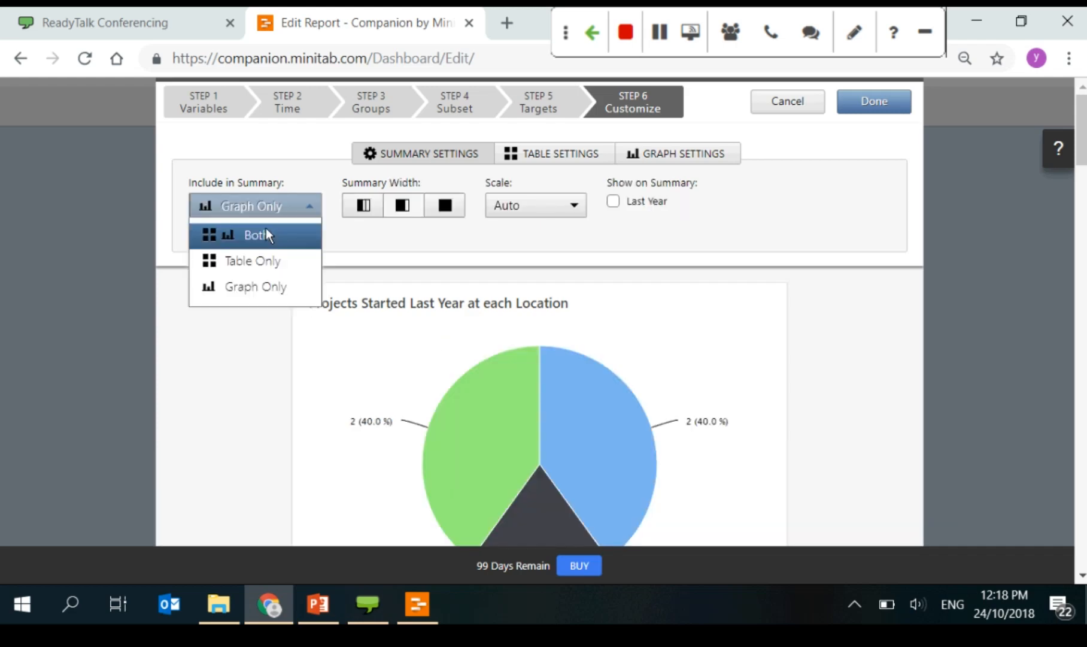
left_click(266, 230)
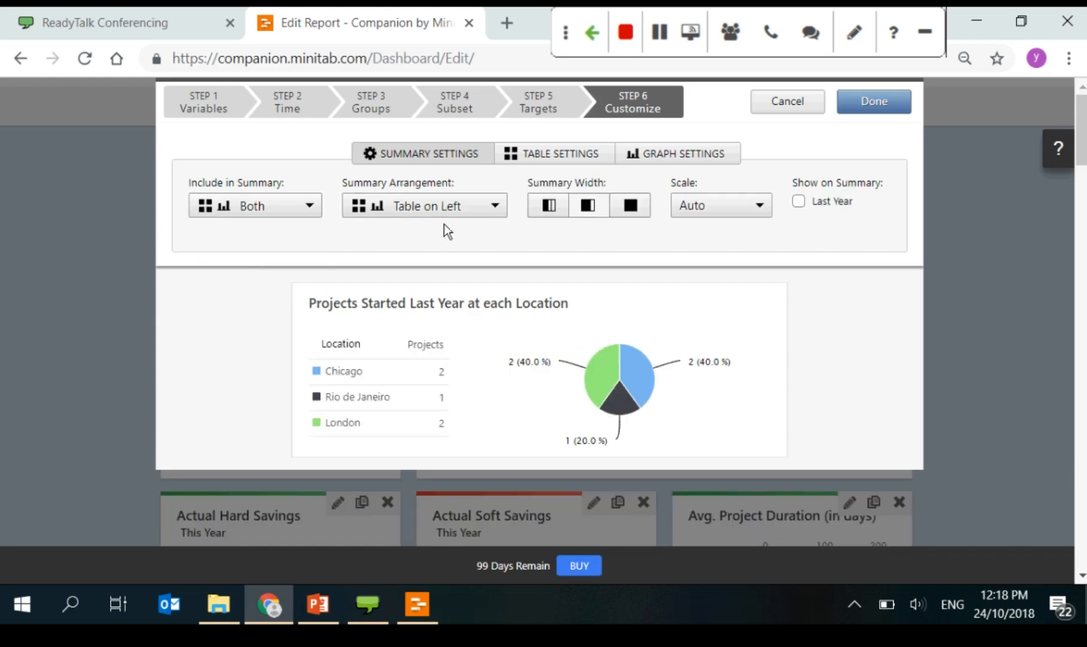
Step: Restore Summary Arrangement to Table on Left, then view the Table and Graph Settings
left_click(482, 204)
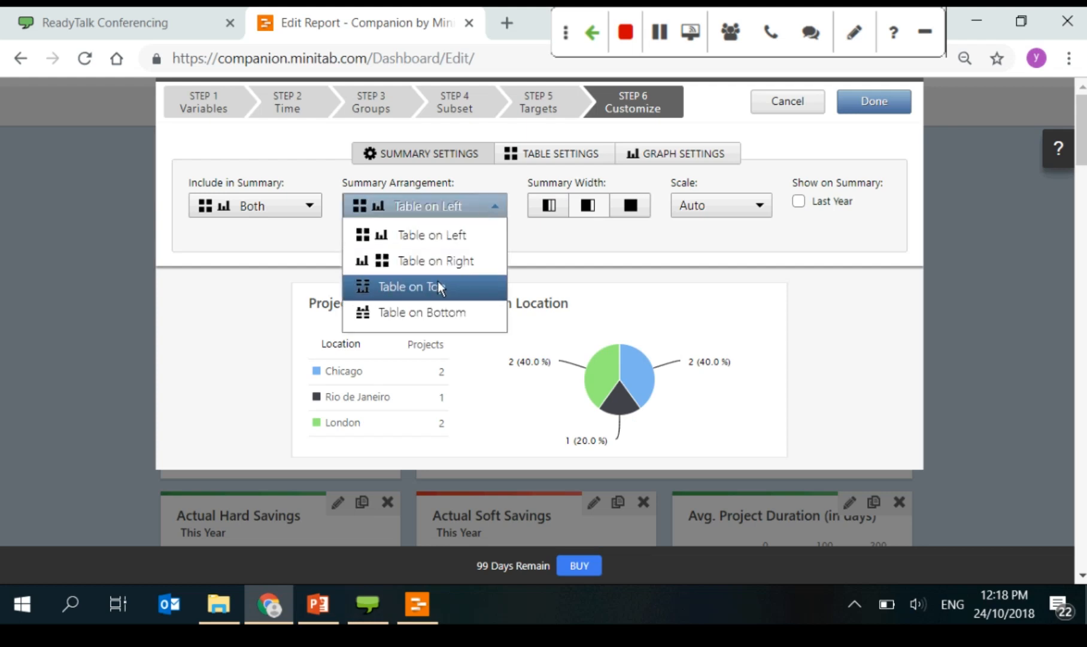
left_click(438, 285)
left_click(461, 213)
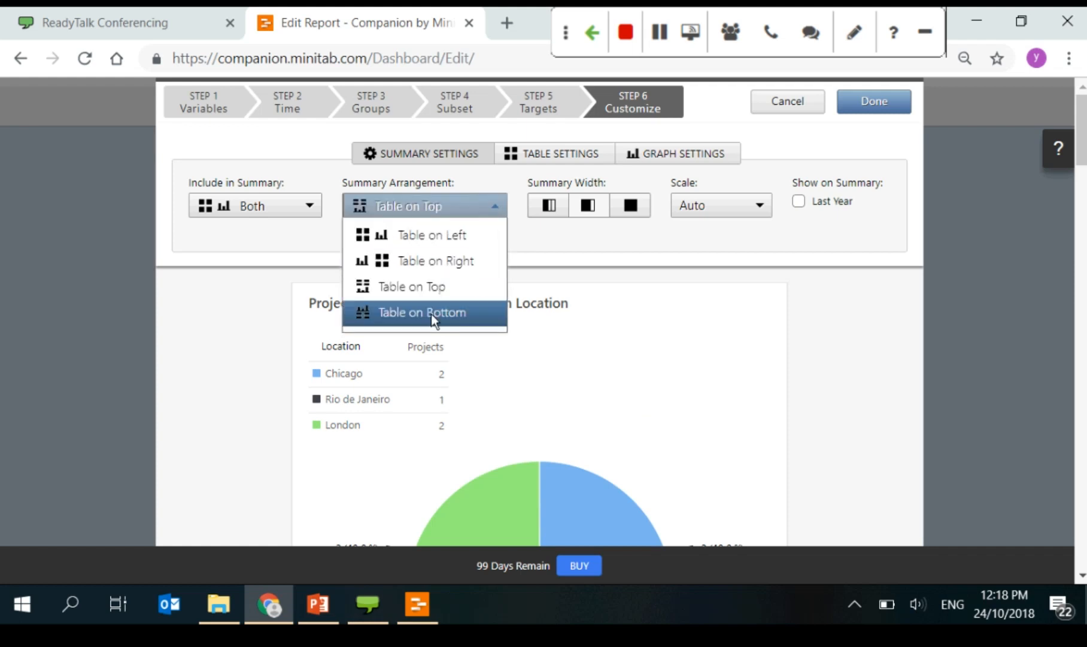
left_click(430, 313)
scroll(437, 311, "down", 5)
scroll(440, 313, "down", 2)
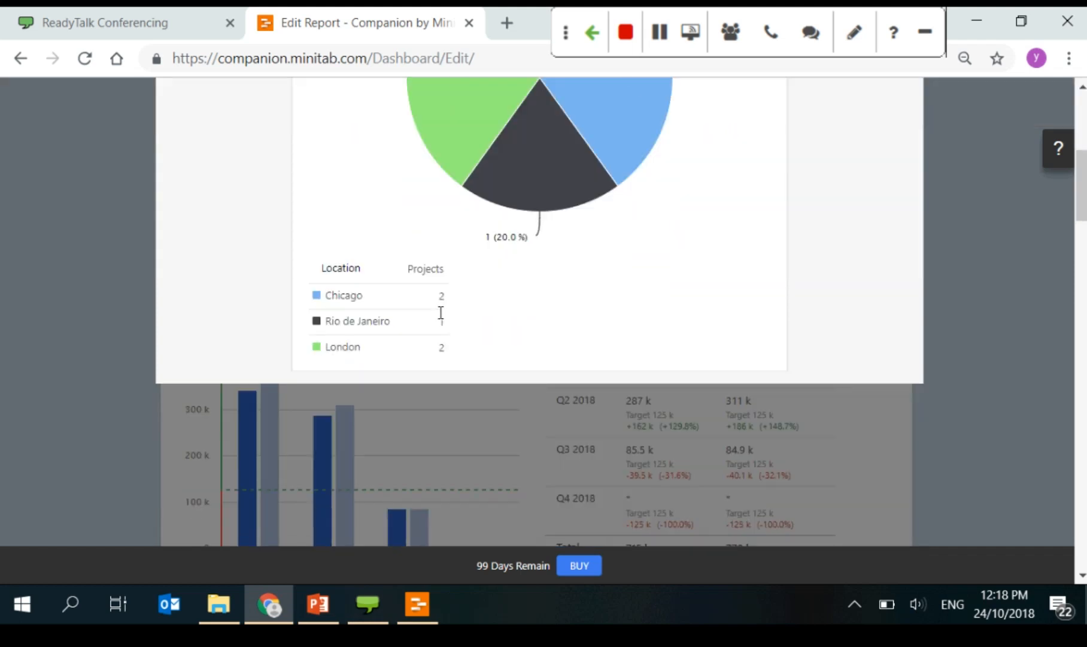
scroll(441, 313, "up", 6)
left_click(455, 216)
left_click(440, 240)
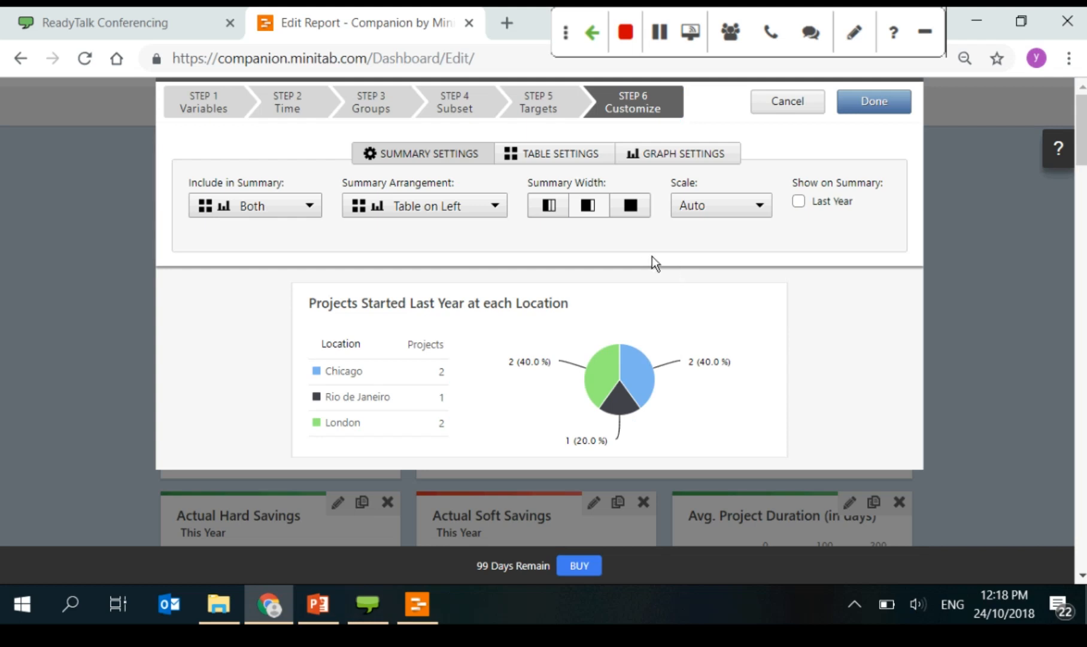
left_click(574, 151)
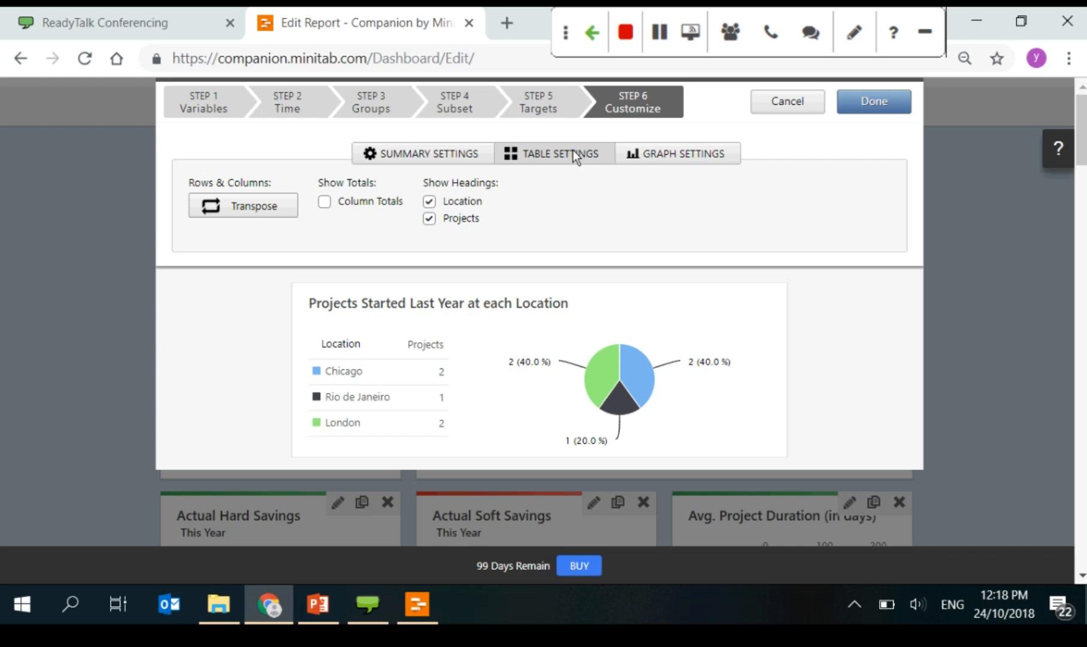
left_click(669, 157)
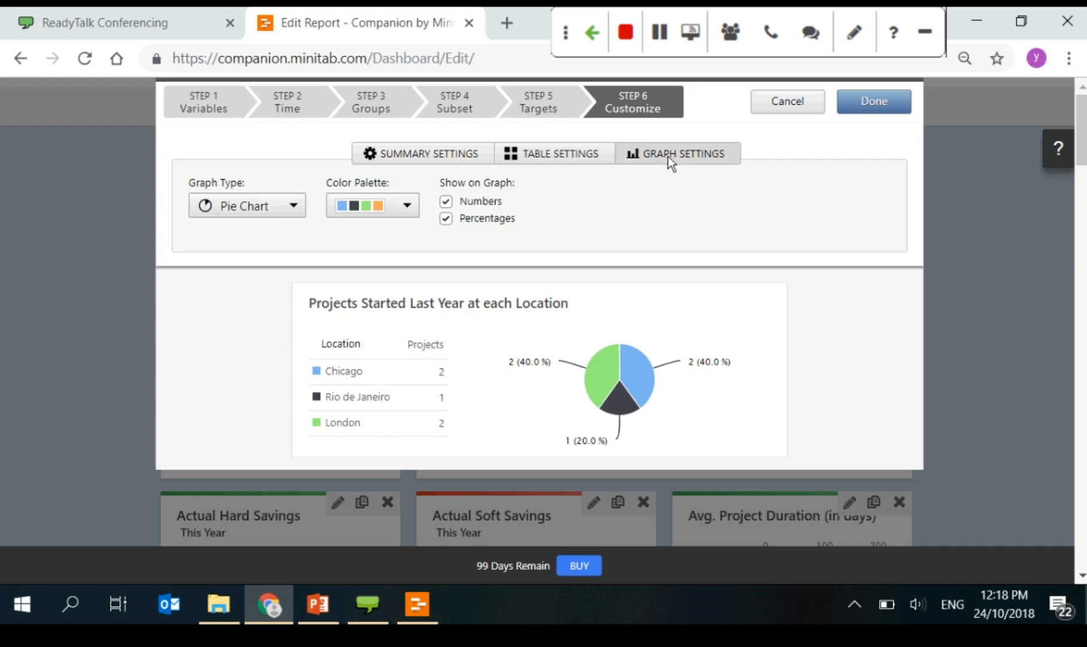
left_click(464, 157)
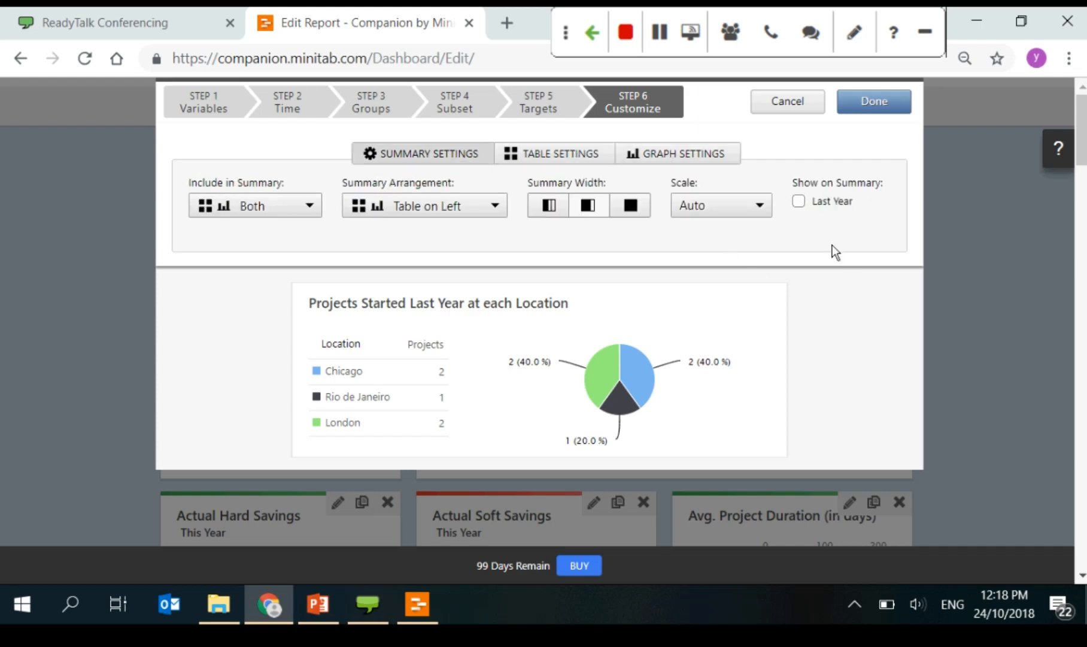
Step: Finish the location tile, save the Dashboard Overview, and review it from bottom to top
left_click(875, 110)
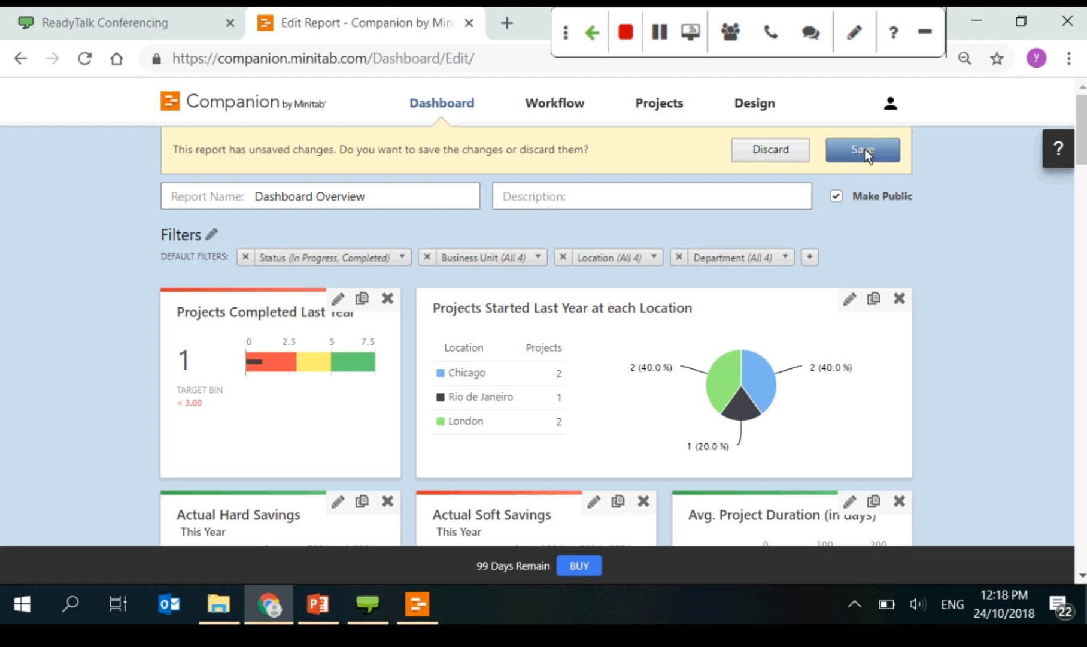
left_click(864, 150)
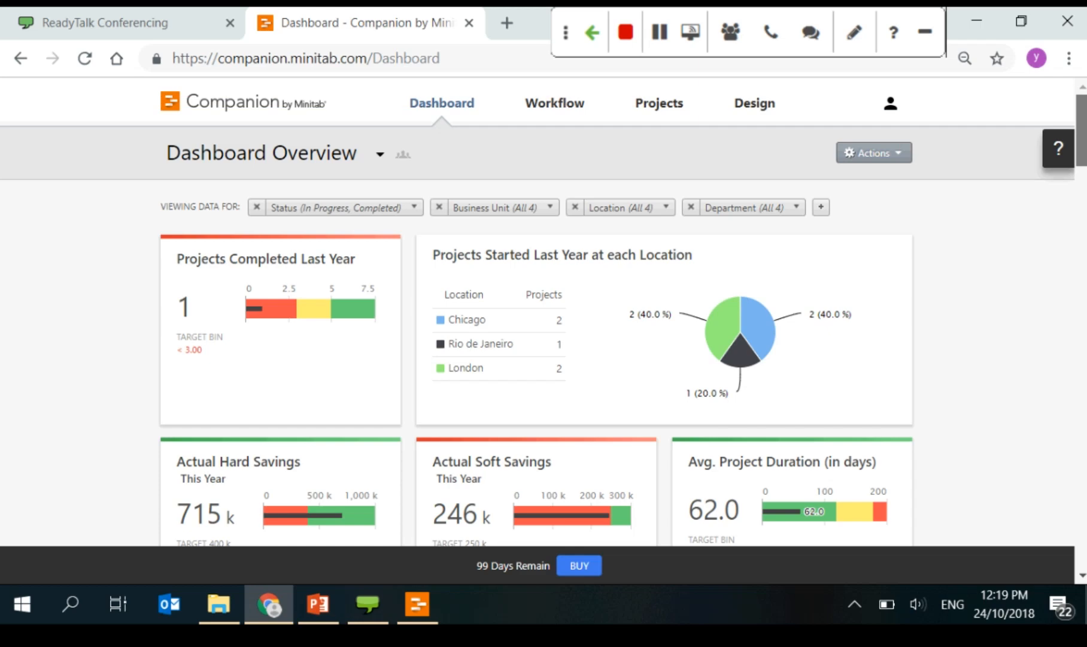
key("End")
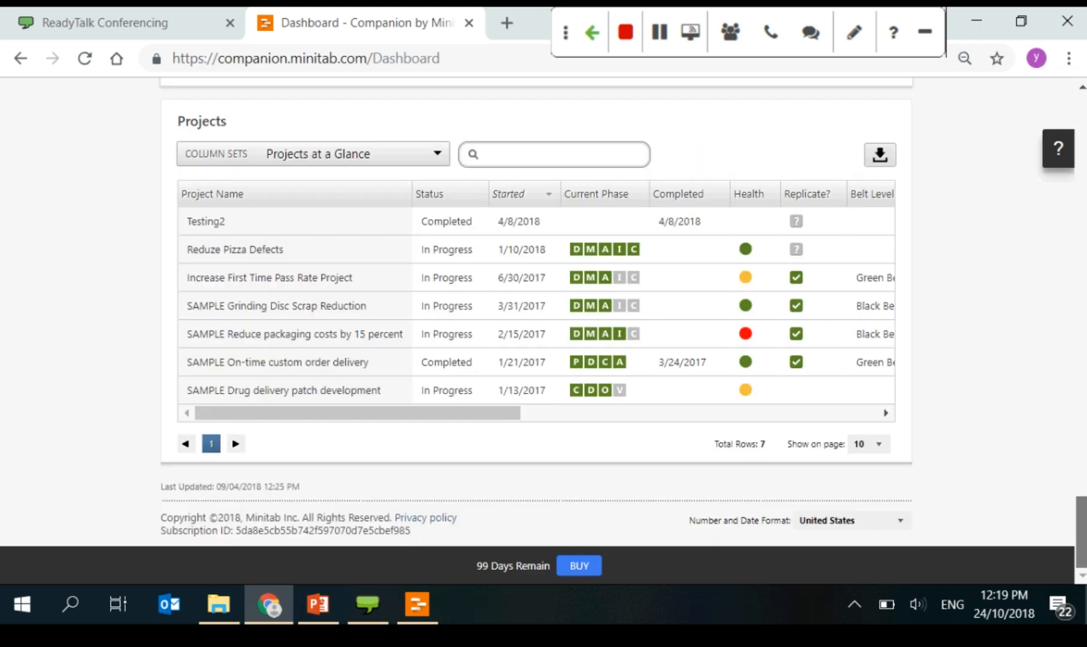
key("Home")
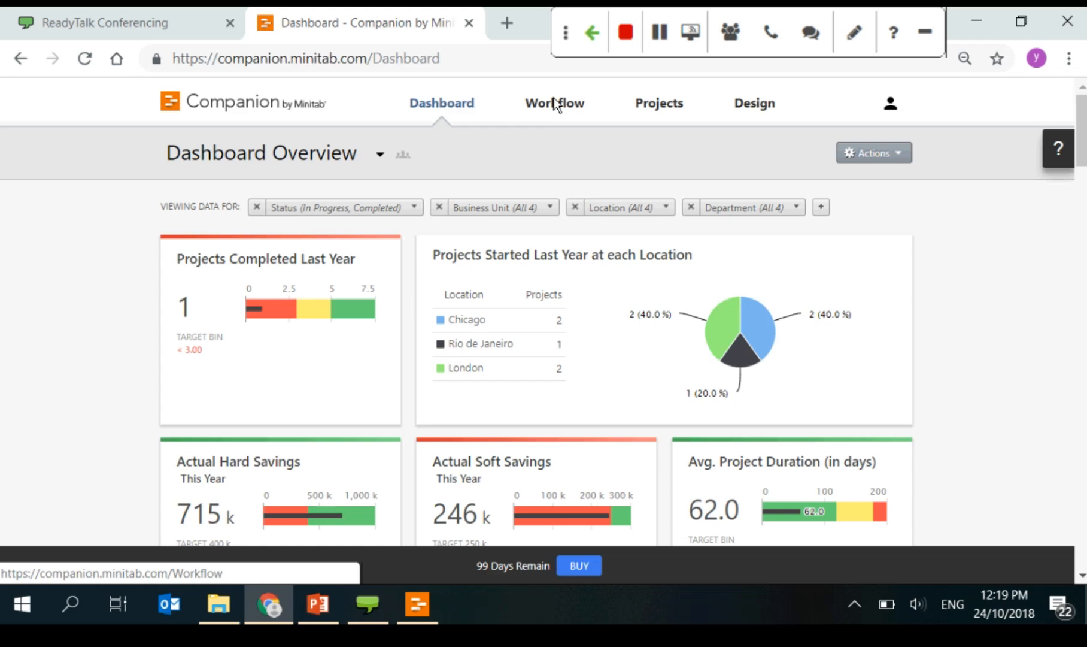
Step: Visit the Workflow page, open and close the New Idea dialog, then go to Projects
left_click(556, 105)
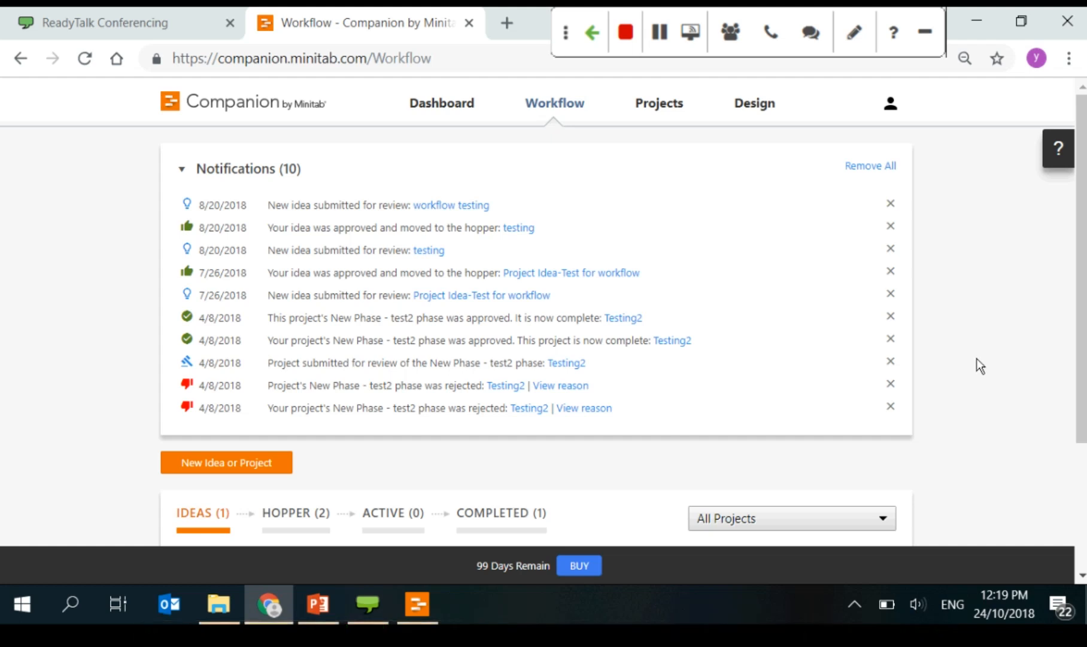
scroll(977, 358, "down", 3)
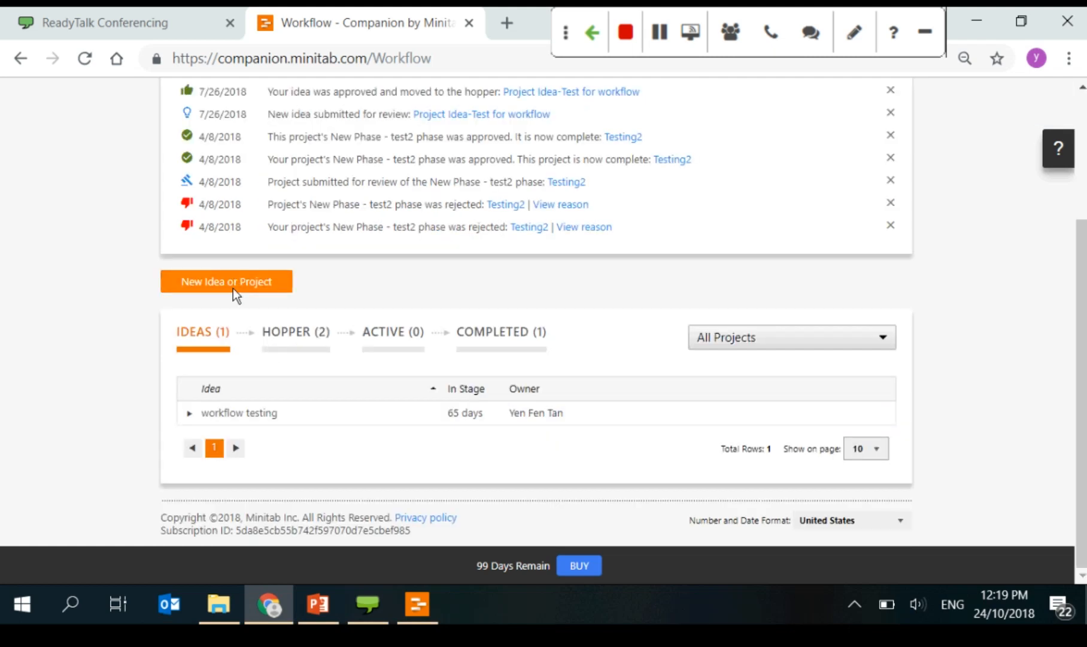
left_click(233, 286)
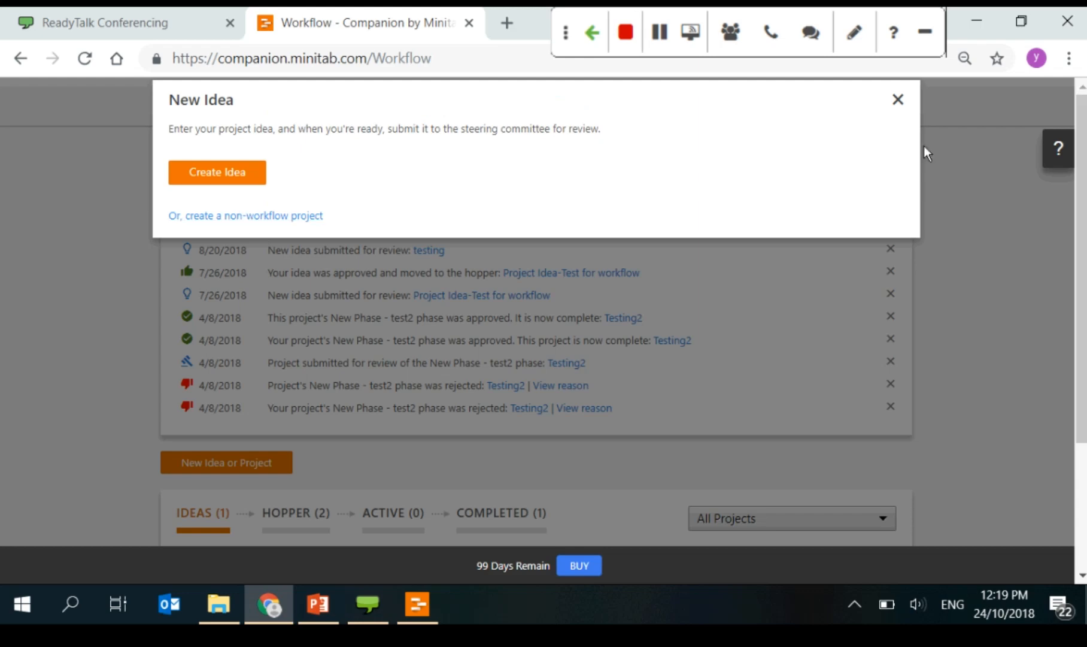
left_click(898, 99)
scroll(817, 342, "up", 3)
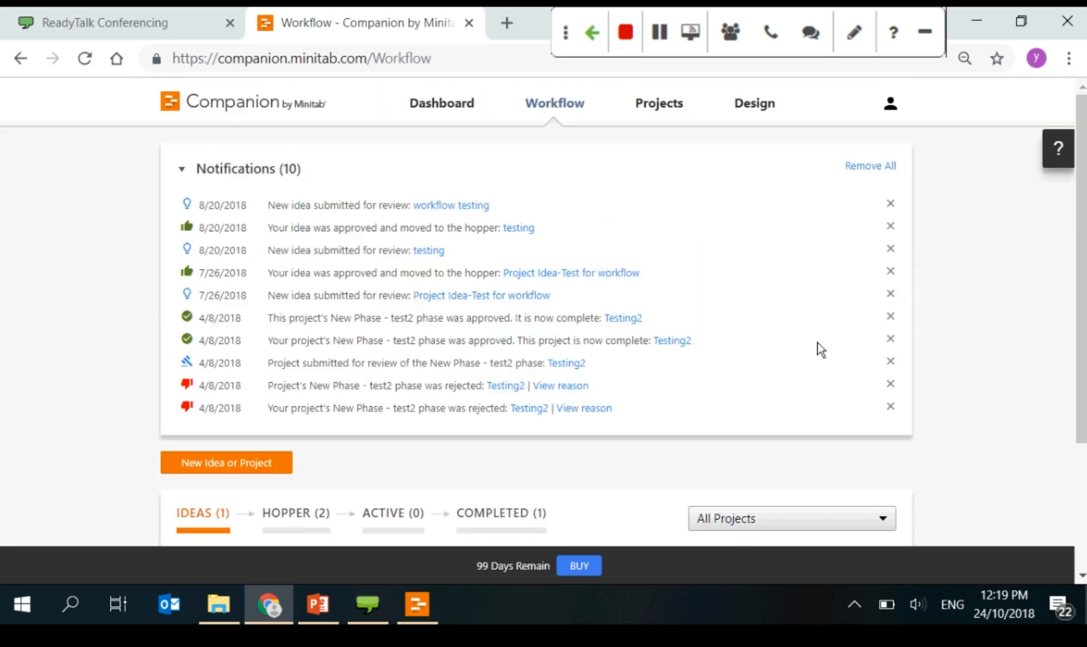
left_click(647, 103)
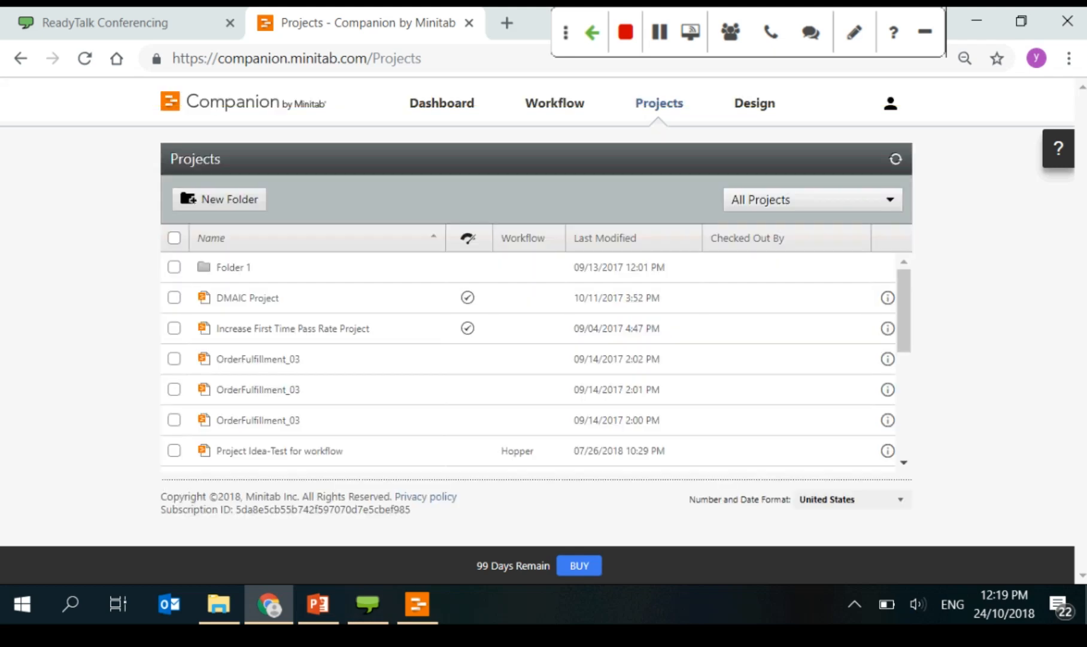
left_click(175, 328)
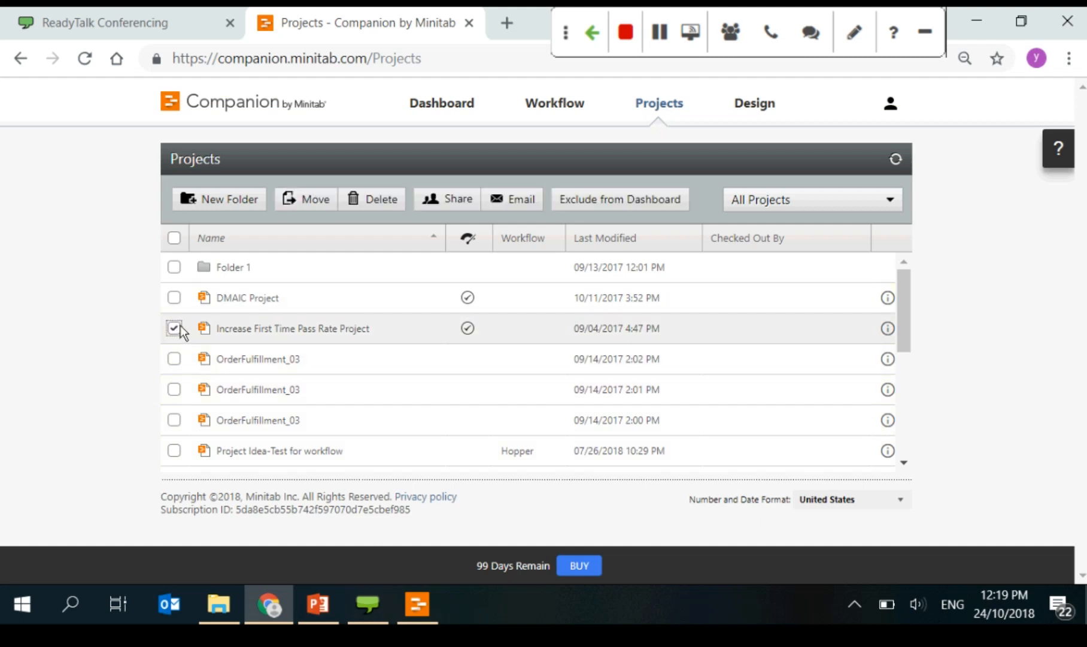
left_click(444, 200)
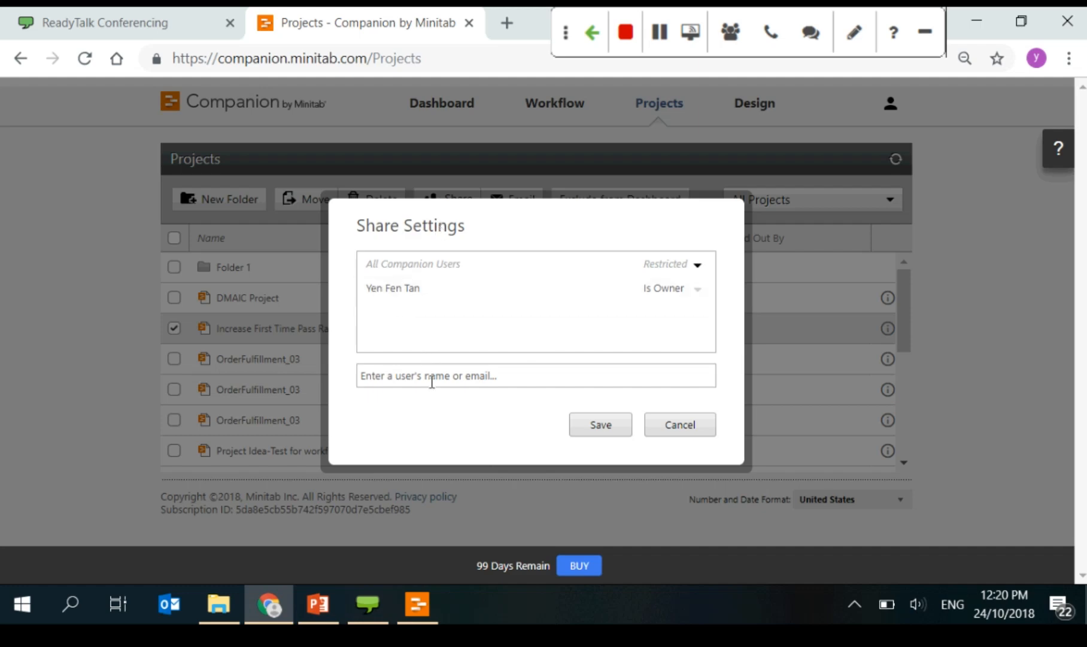
left_click(432, 377)
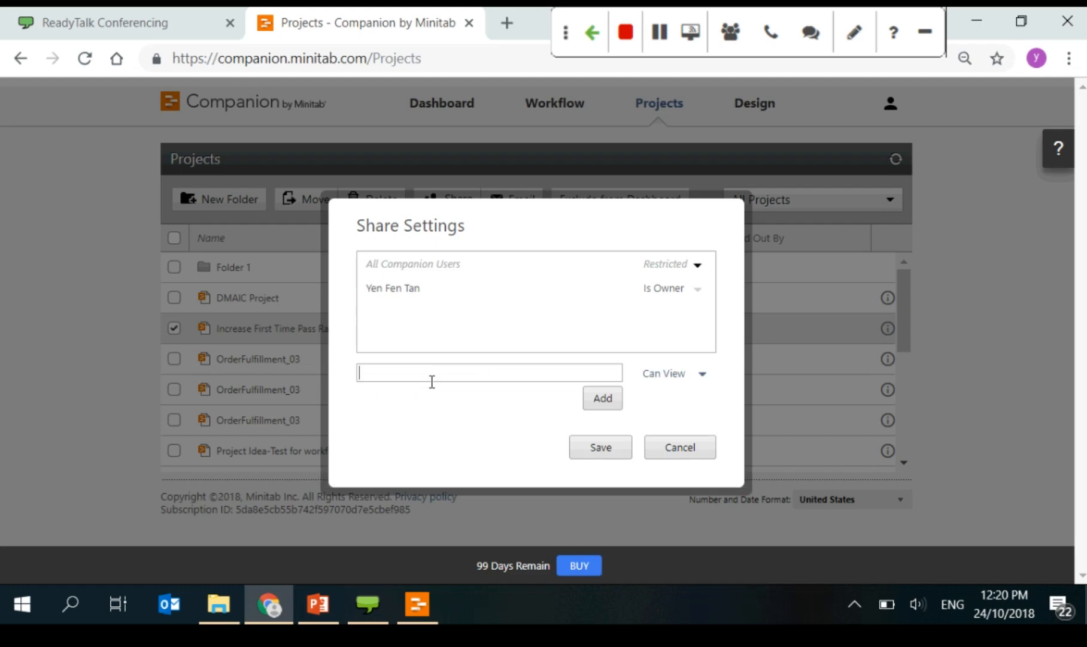
left_click(672, 286)
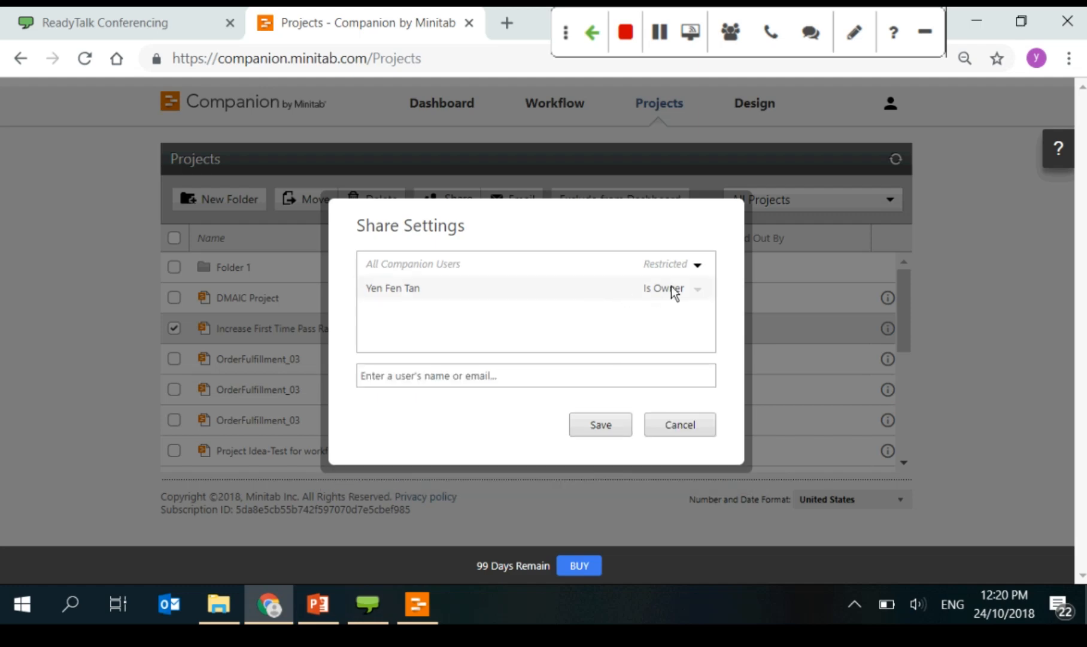
left_click(430, 377)
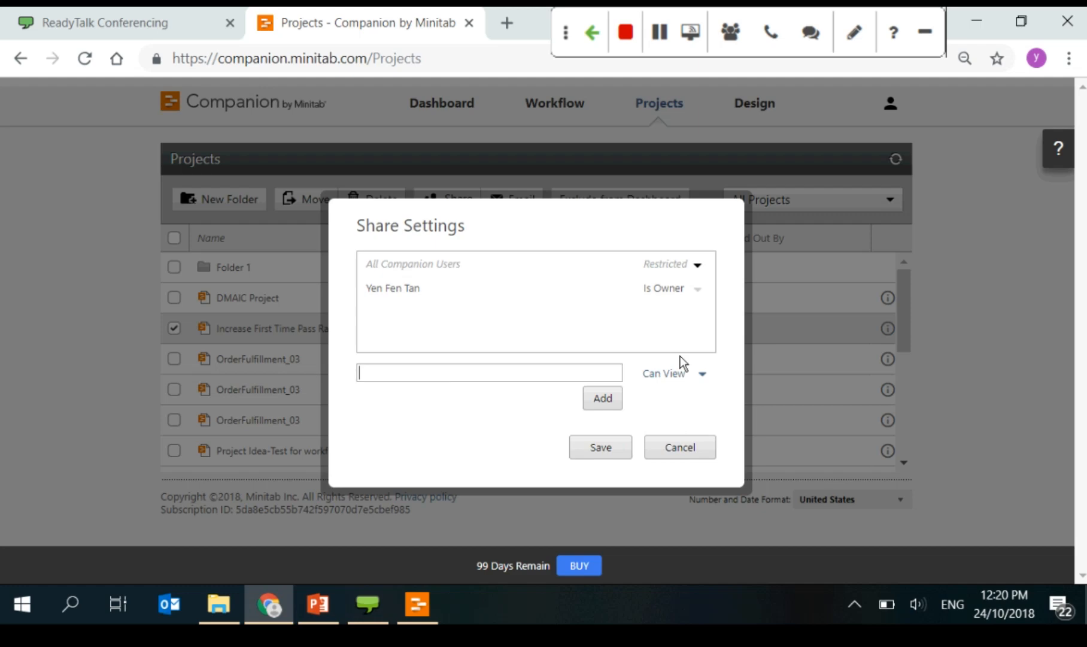
left_click(686, 382)
left_click(436, 376)
type("des")
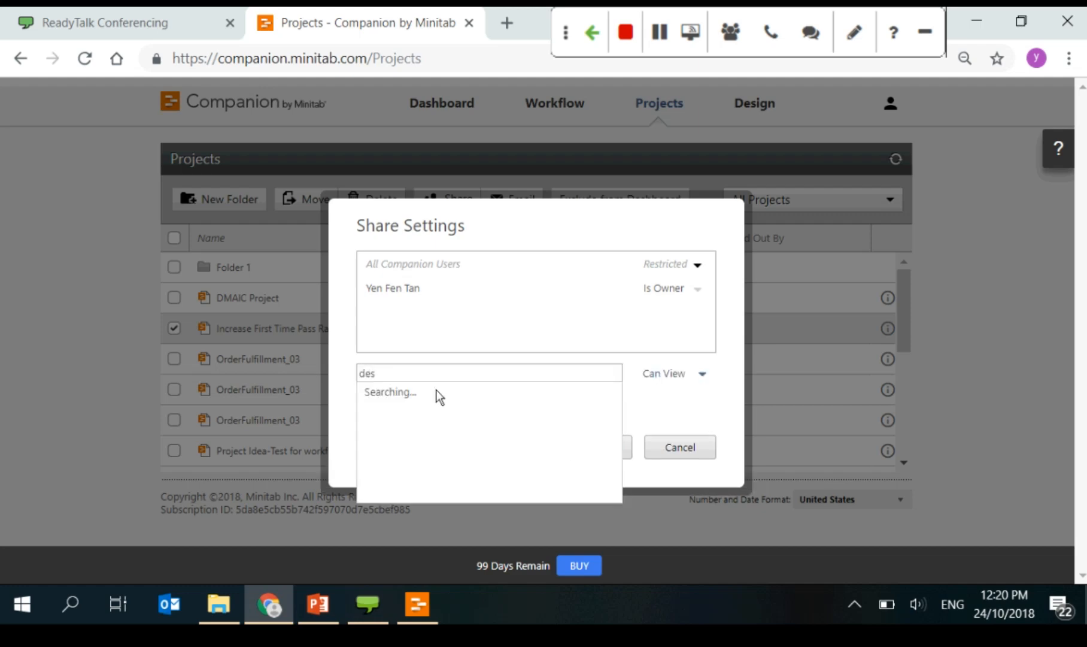
left_click(416, 396)
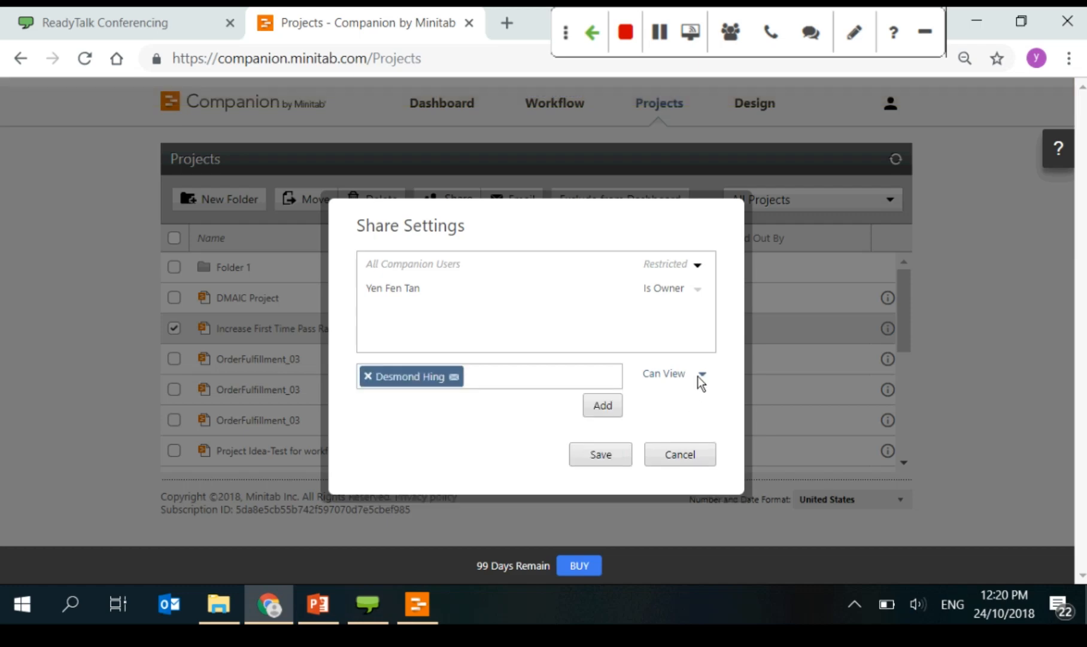
left_click(699, 377)
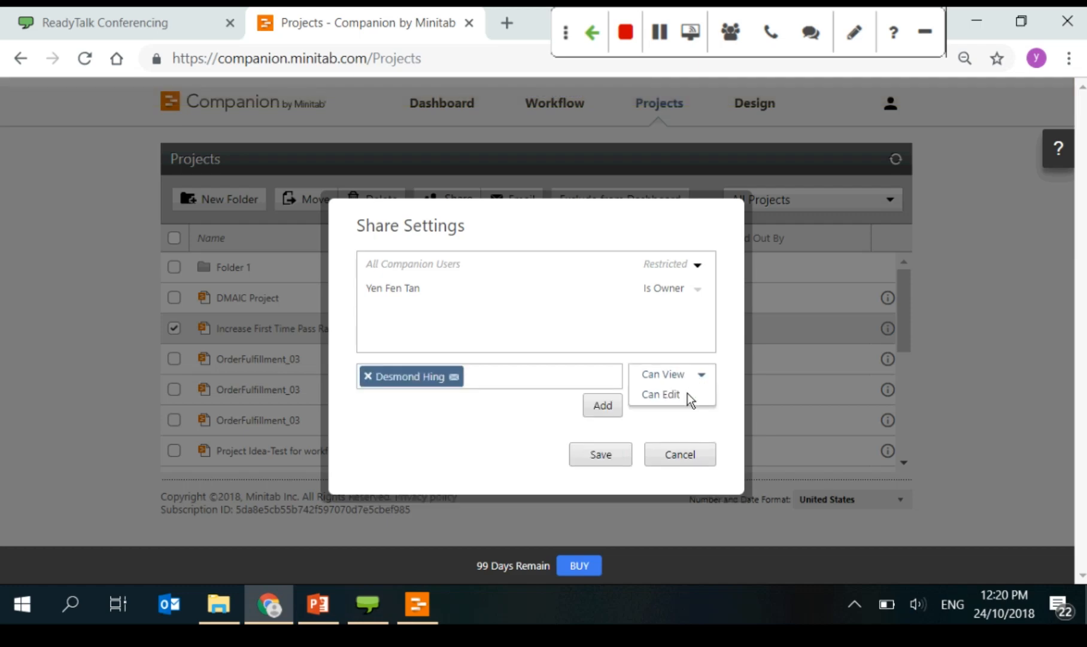
left_click(687, 395)
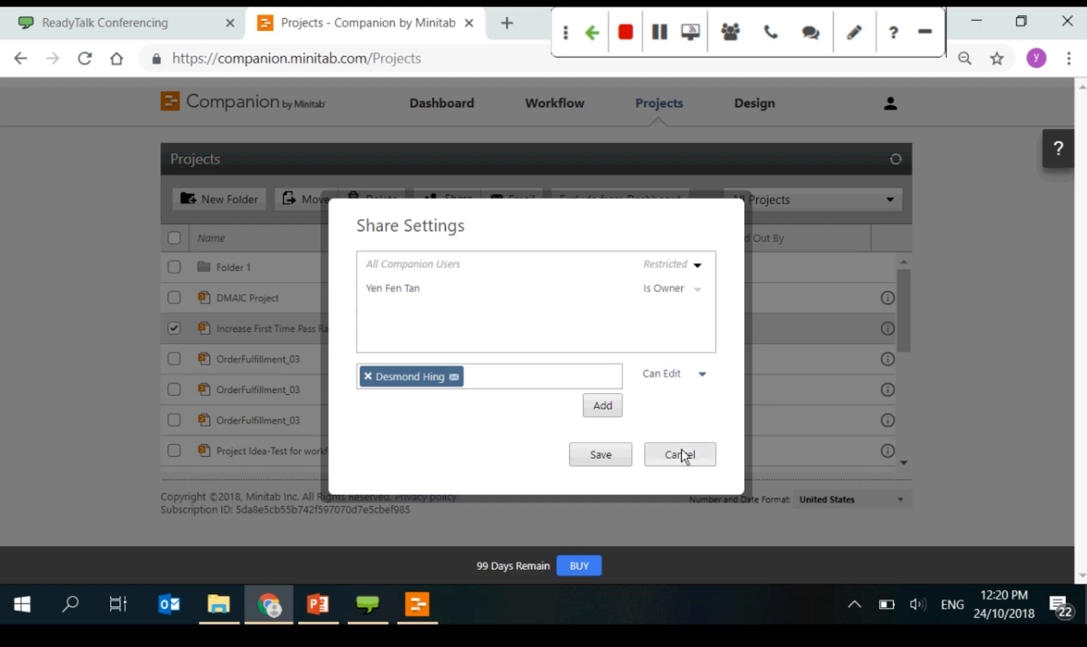
left_click(683, 455)
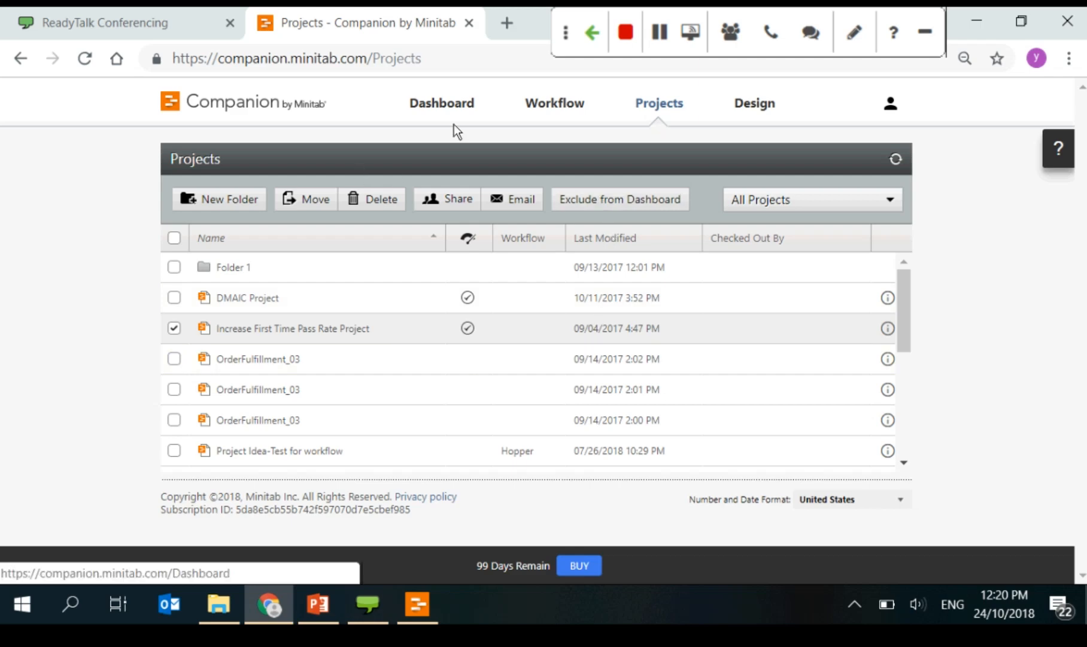
Step: Start creating a sandbox copy of the live site from the Design page
left_click(772, 110)
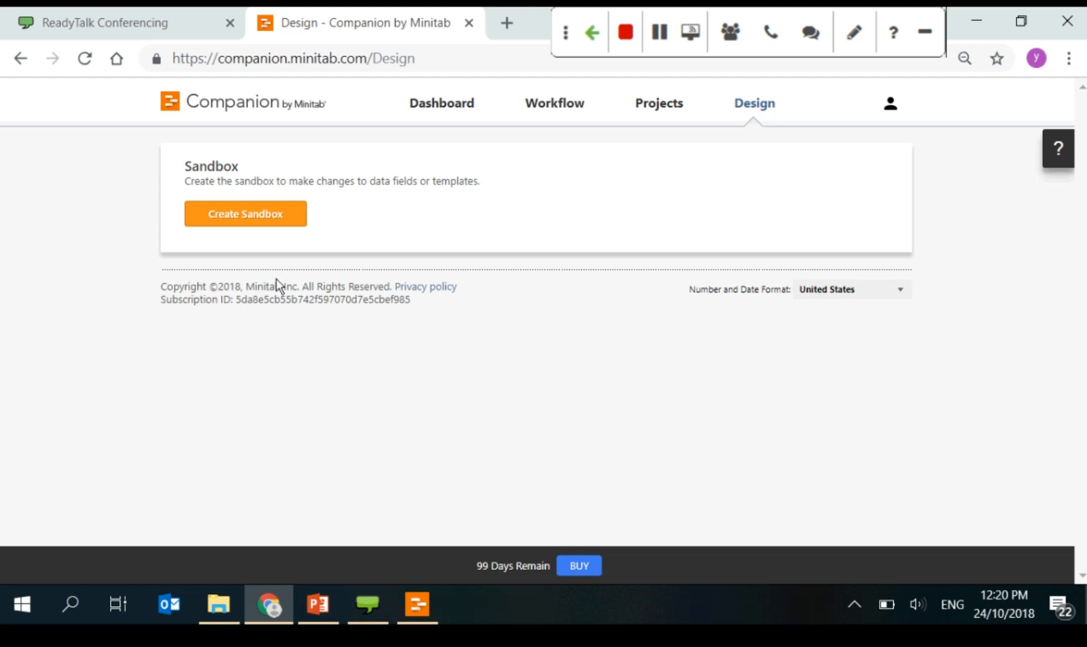
left_click_drag(478, 181, 385, 180)
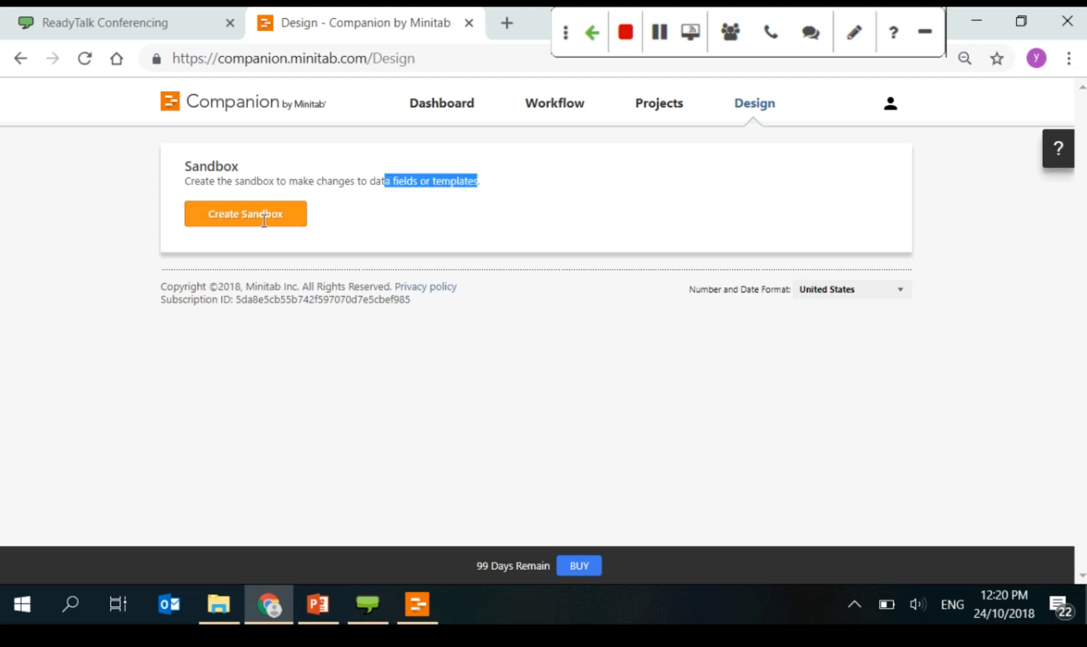
left_click(264, 217)
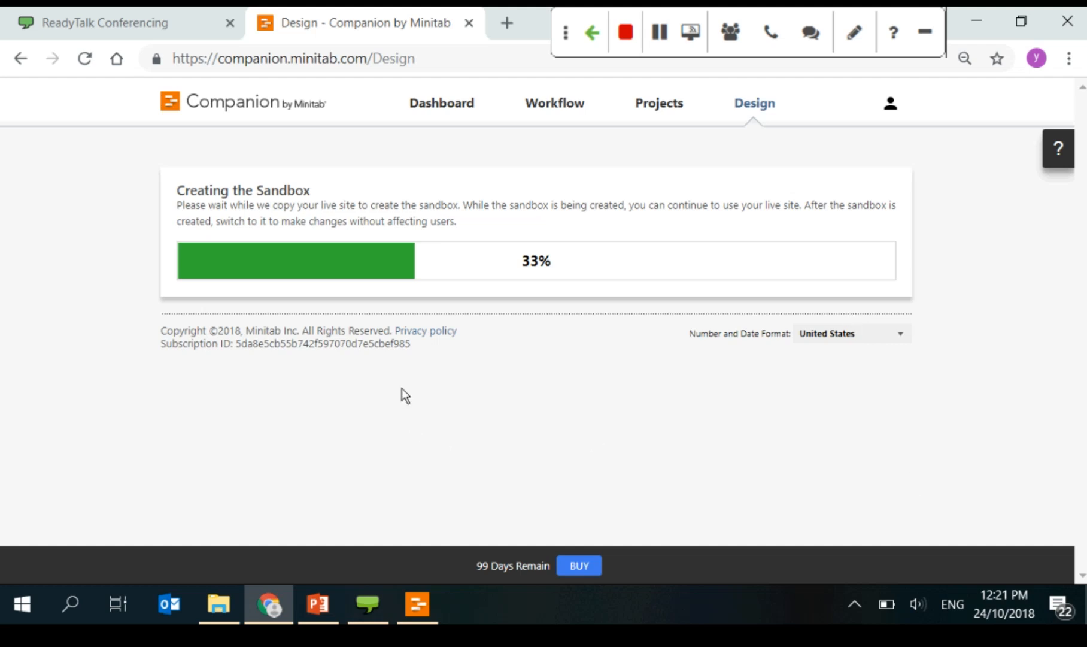
Step: Check the hidden system tray icons, then switch over to the PowerPoint presentation
left_click(854, 604)
left_click(297, 420)
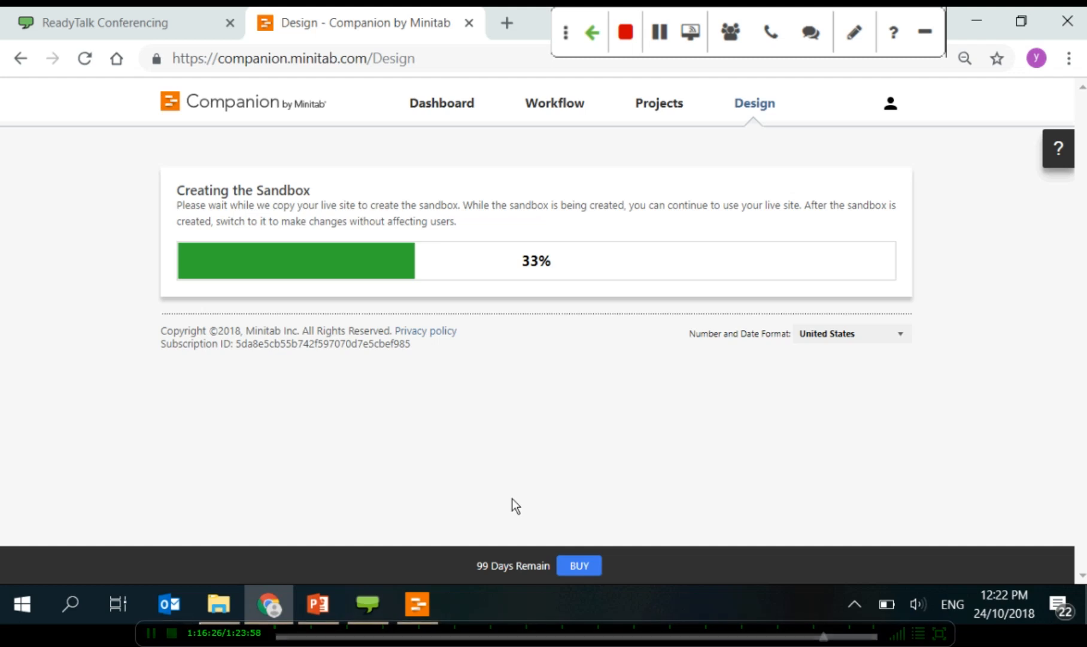
key("alt+Tab")
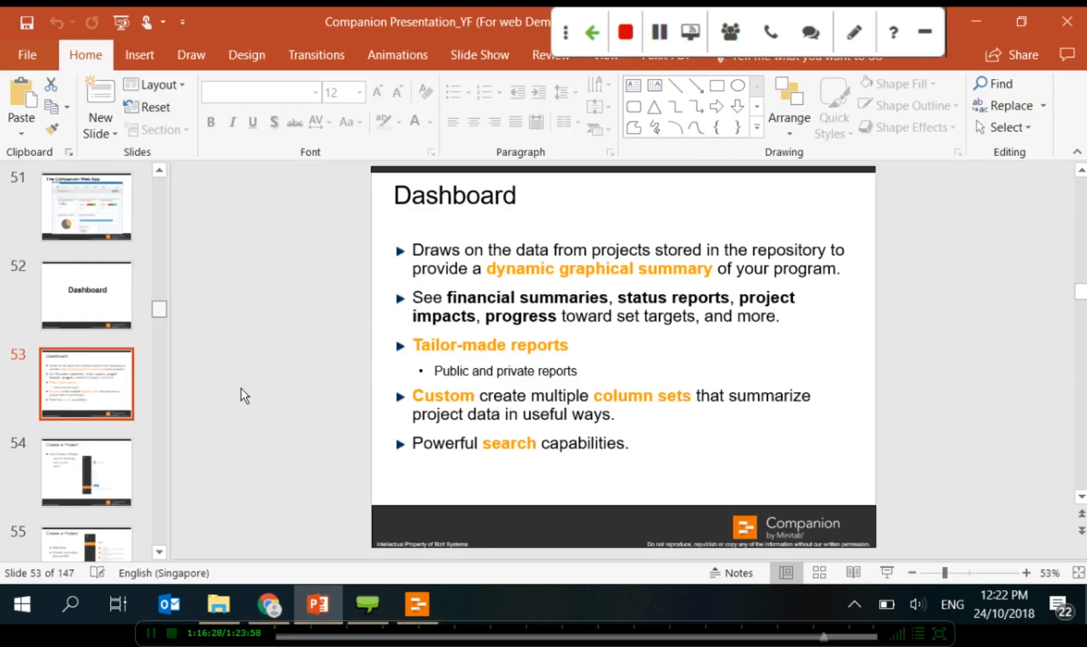
Step: Select the User Roles slide and present full screen, advancing to its bullet list
left_click_drag(159, 309, 152, 518)
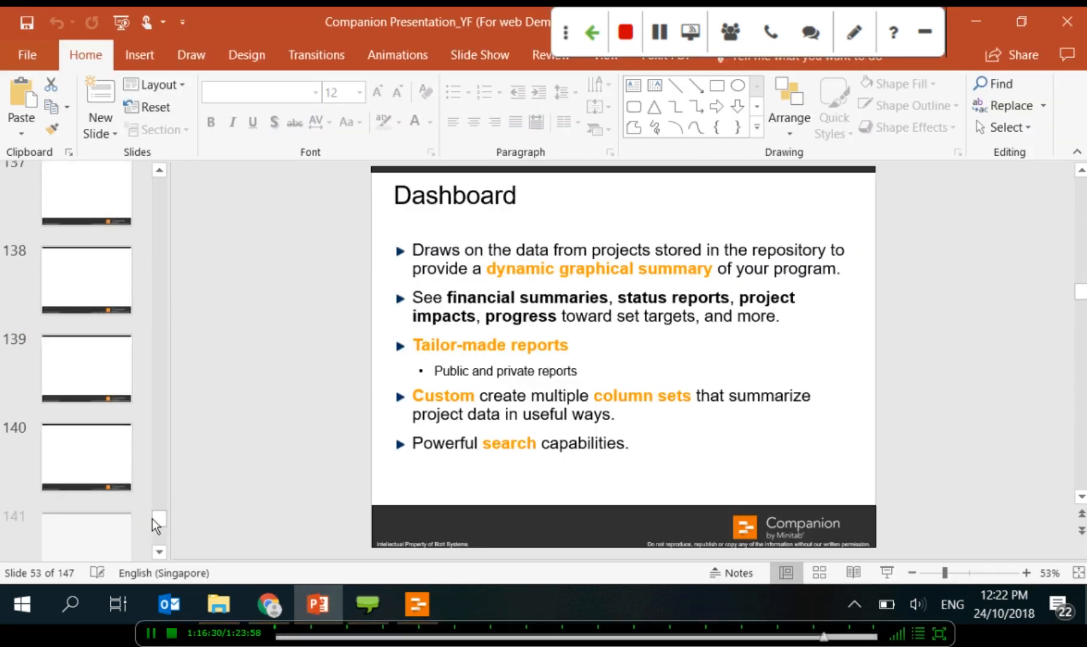
scroll(106, 413, "down", 5)
left_click(112, 250)
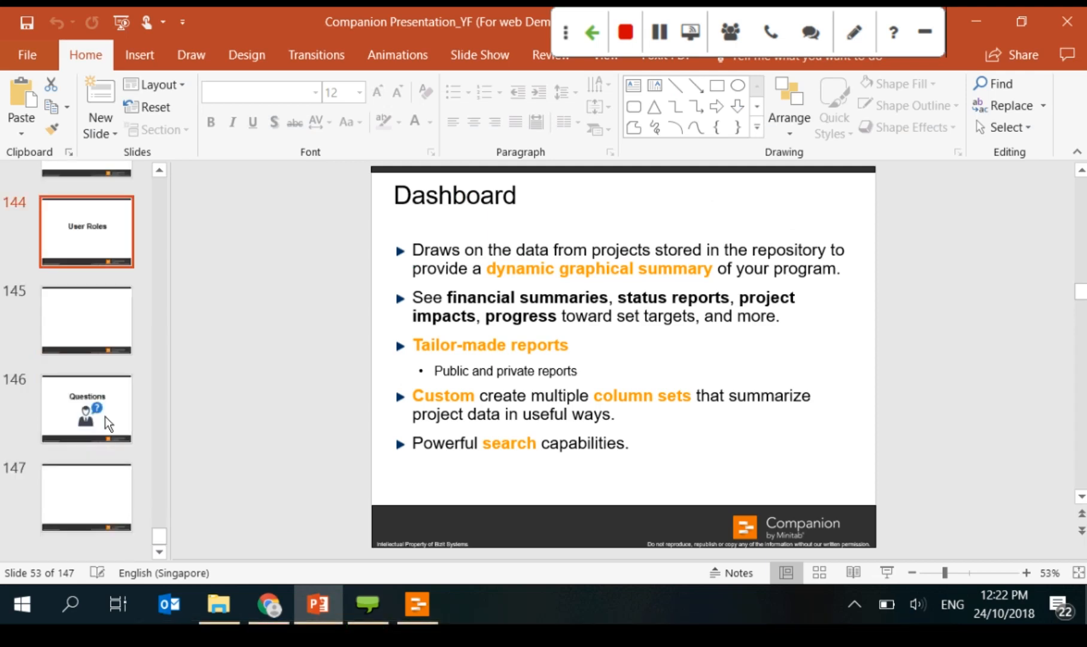
left_click(109, 257)
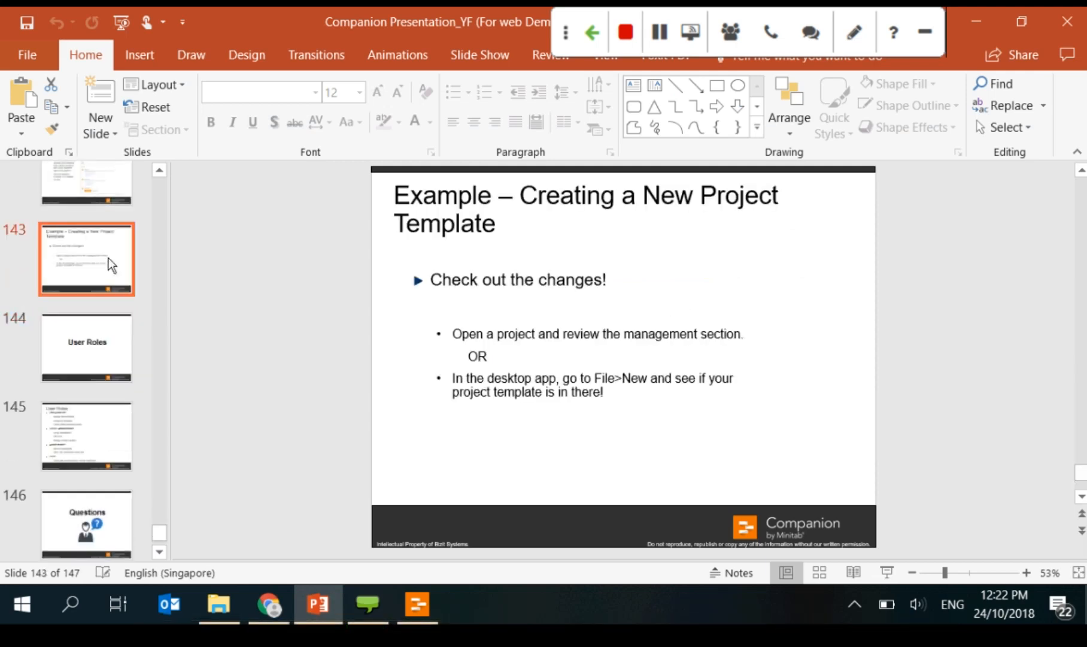
left_click(87, 371)
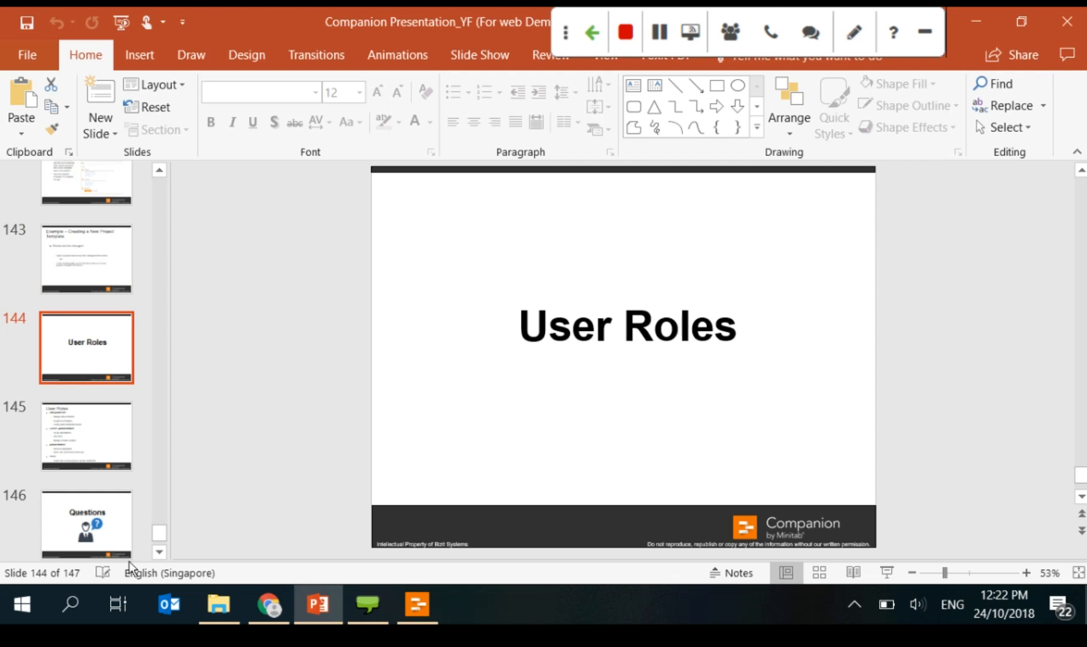
left_click(888, 572)
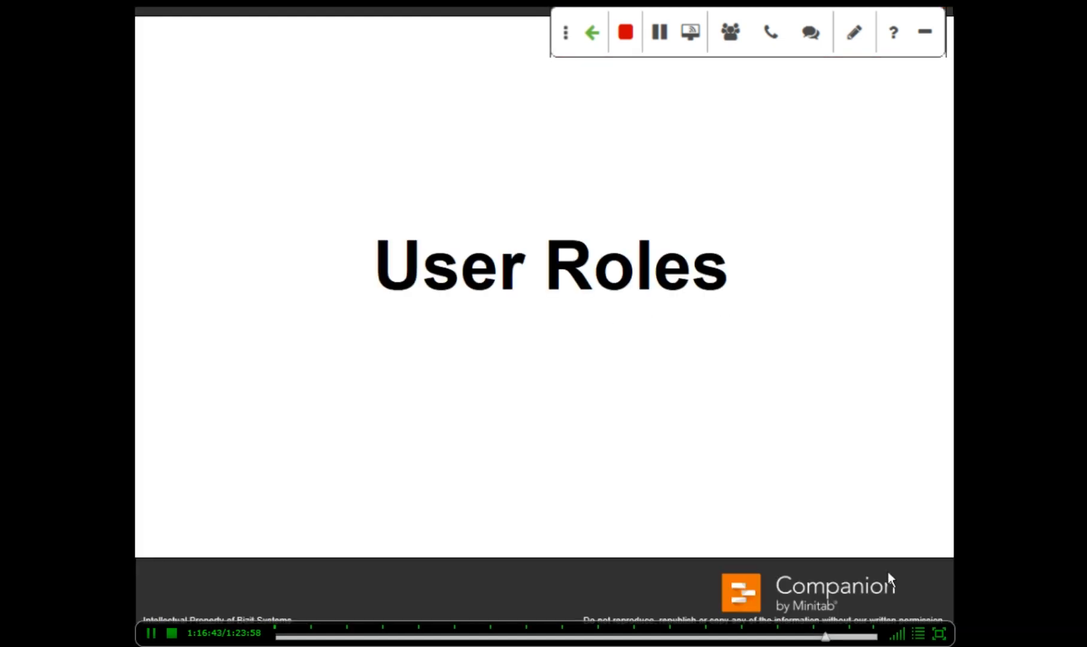
left_click(888, 571)
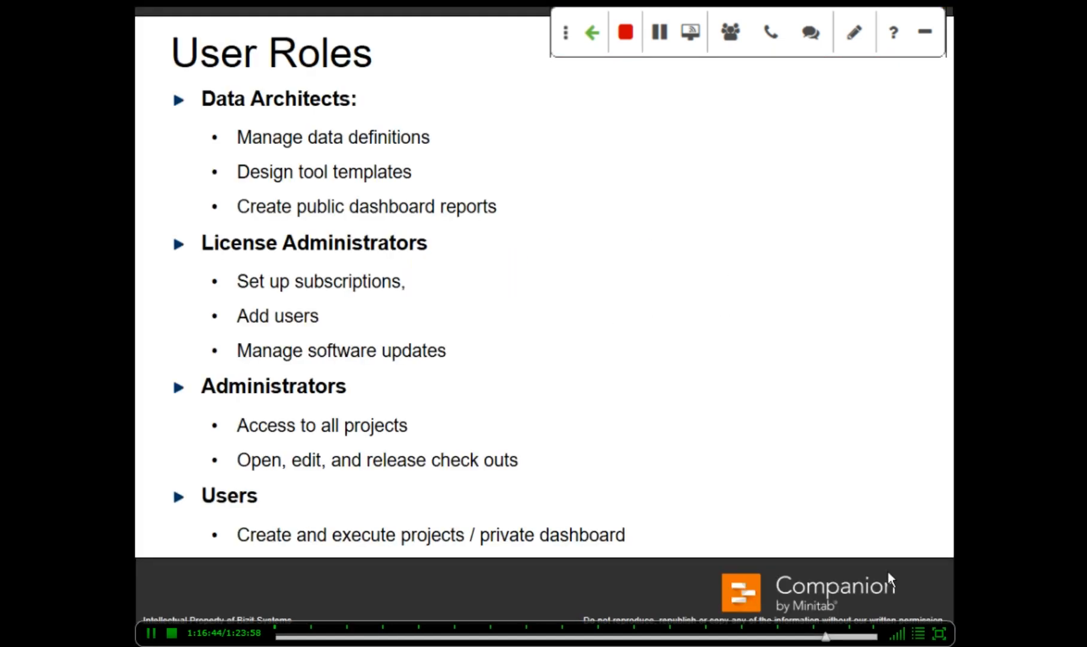